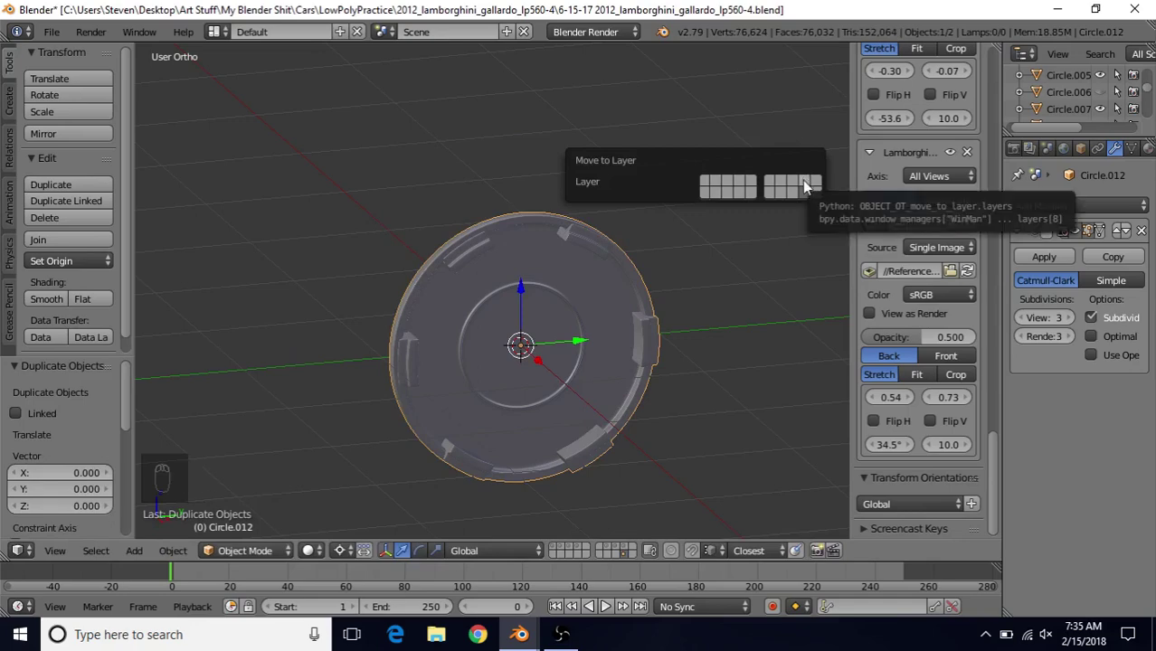
Step: Move the duplicated disc to layer 9 and display that layer together with the wheel rim
left_click(805, 186)
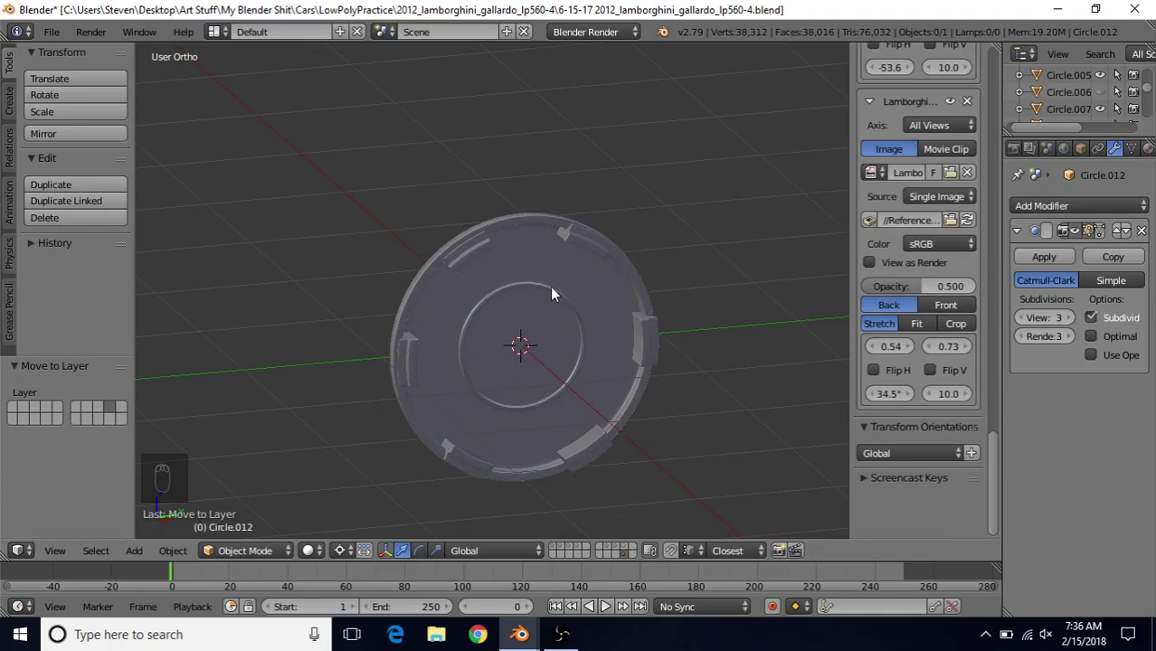
left_click(624, 548)
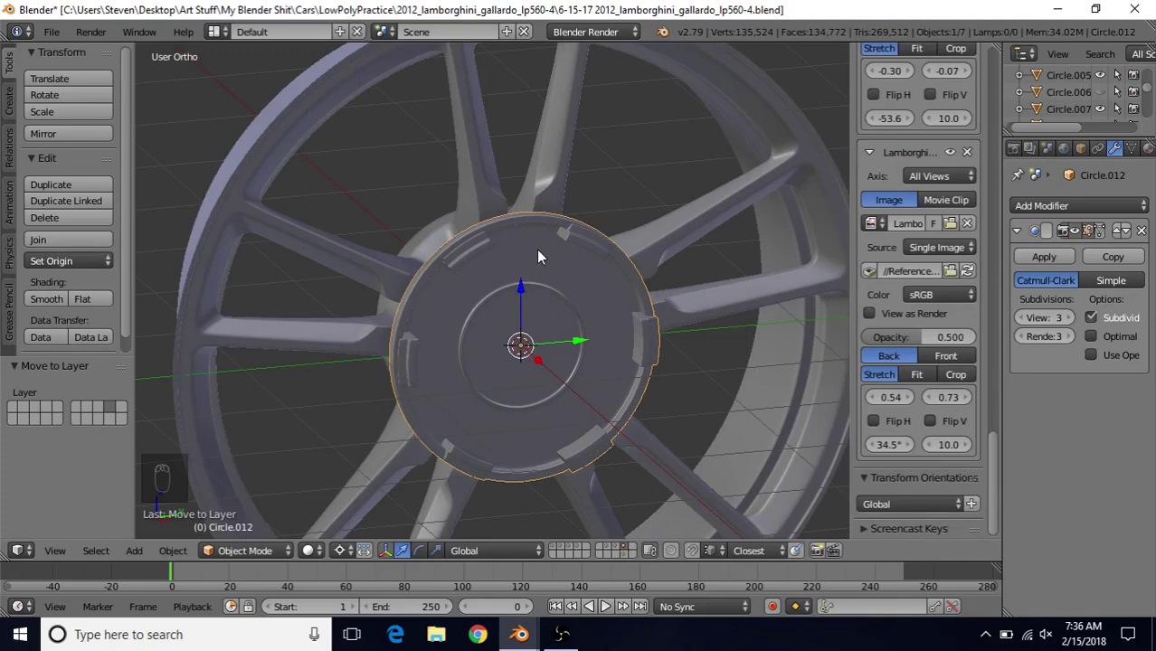
Step: Select the duplicated disc's entire mesh in Edit Mode and set the pivot point to Median Point
key("Tab")
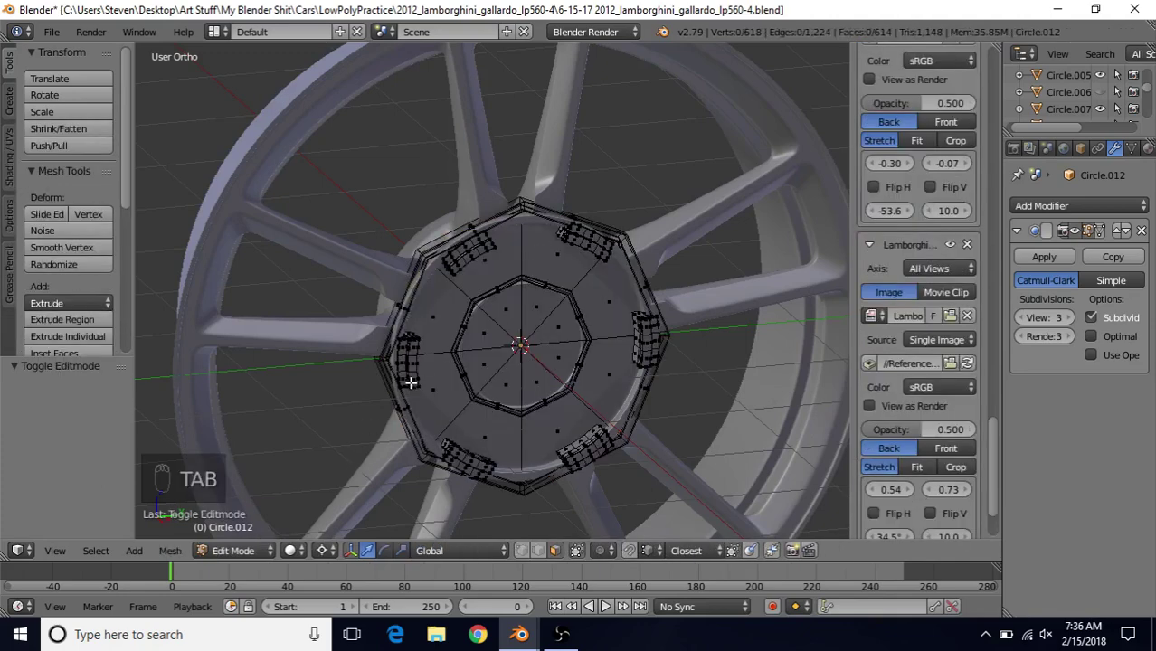
key("a")
key("a")
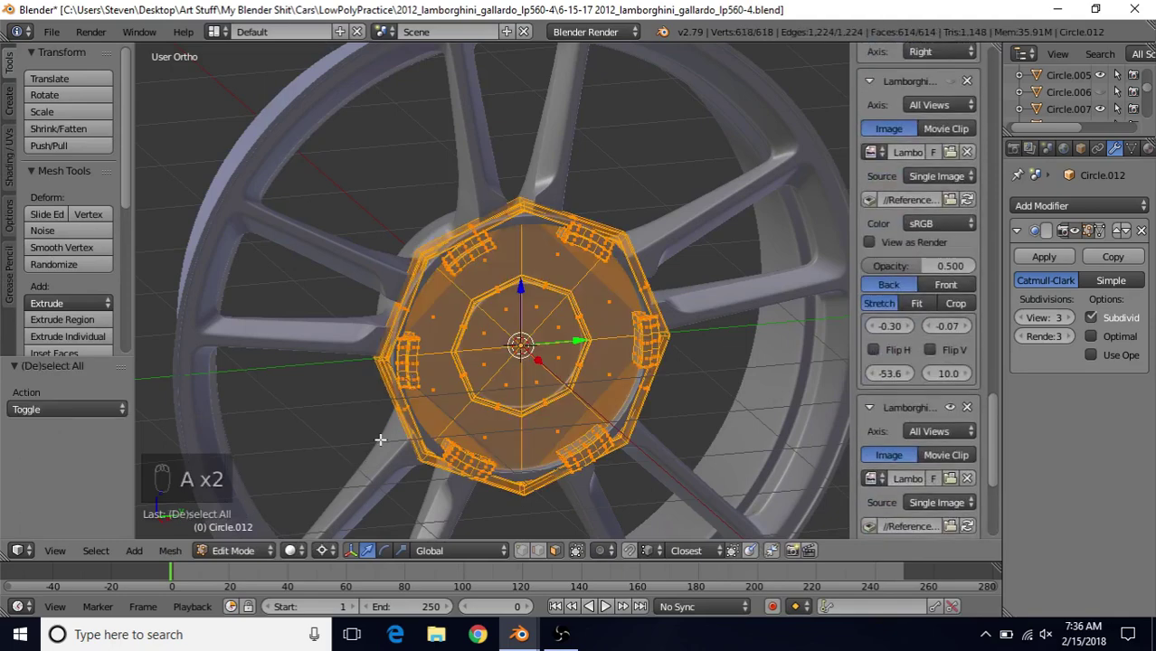
left_click(322, 551)
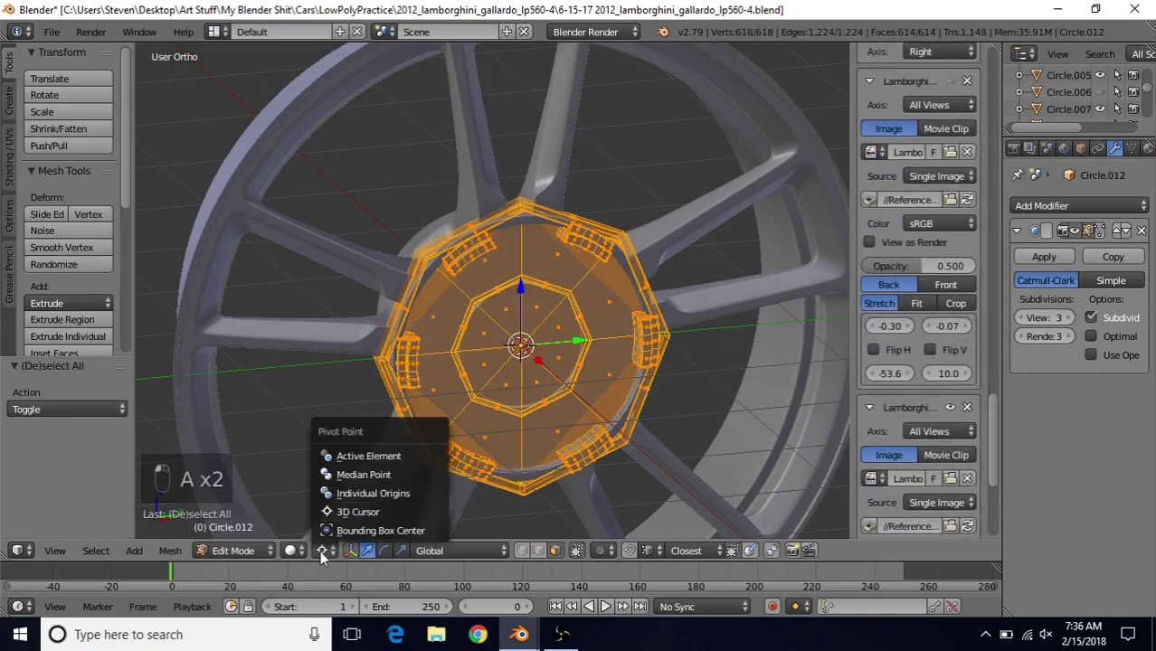
left_click(358, 474)
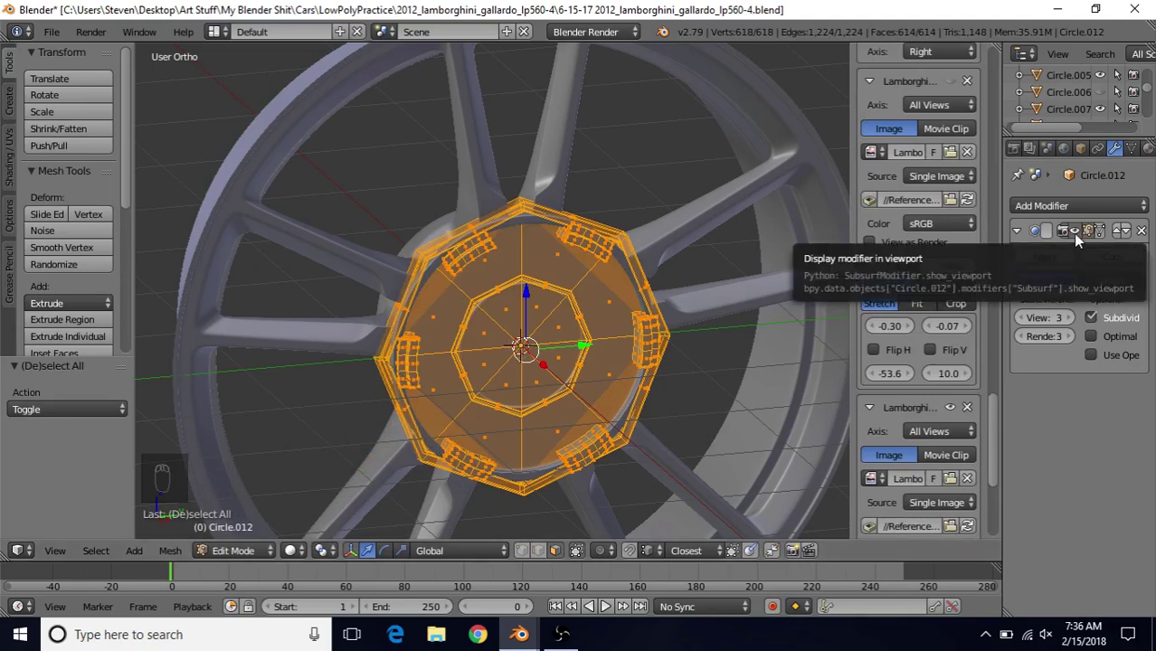
Step: Turn off the subdivision modifier's viewport display and scale the disc mesh uniformly by about 0.284
left_click(1072, 233)
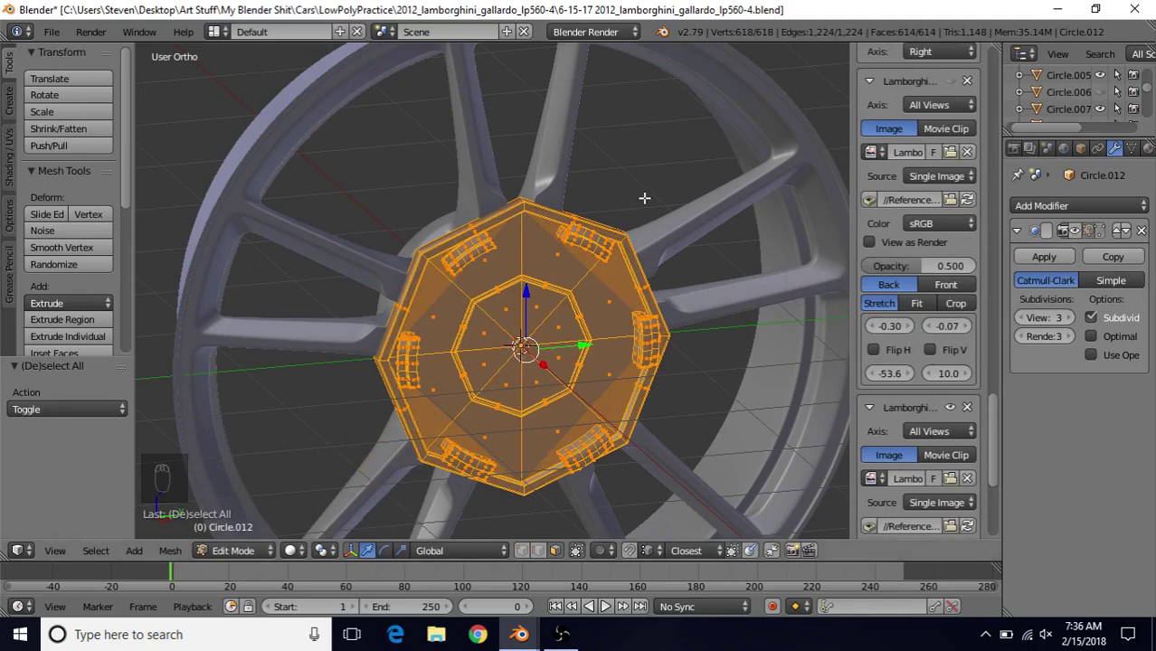
key("s")
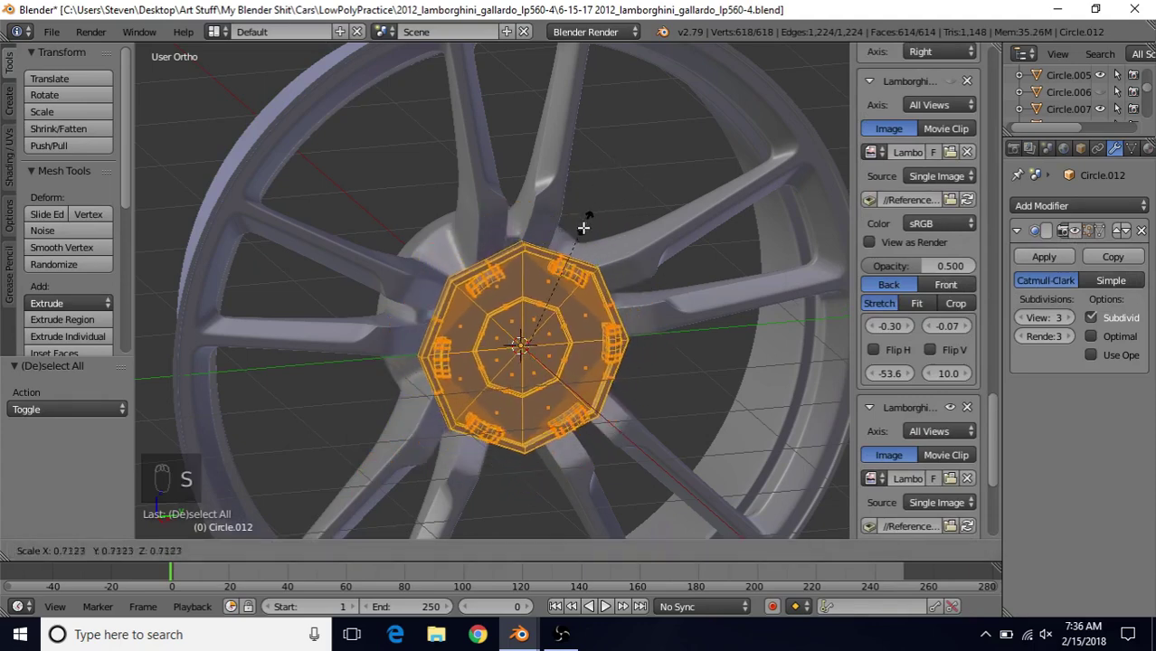
left_click(554, 299)
Step: Rotate the disc mesh 180° around the global Z axis so its smooth back faces outward
scroll(548, 301, "up", 4)
scroll(548, 300, "up", 1)
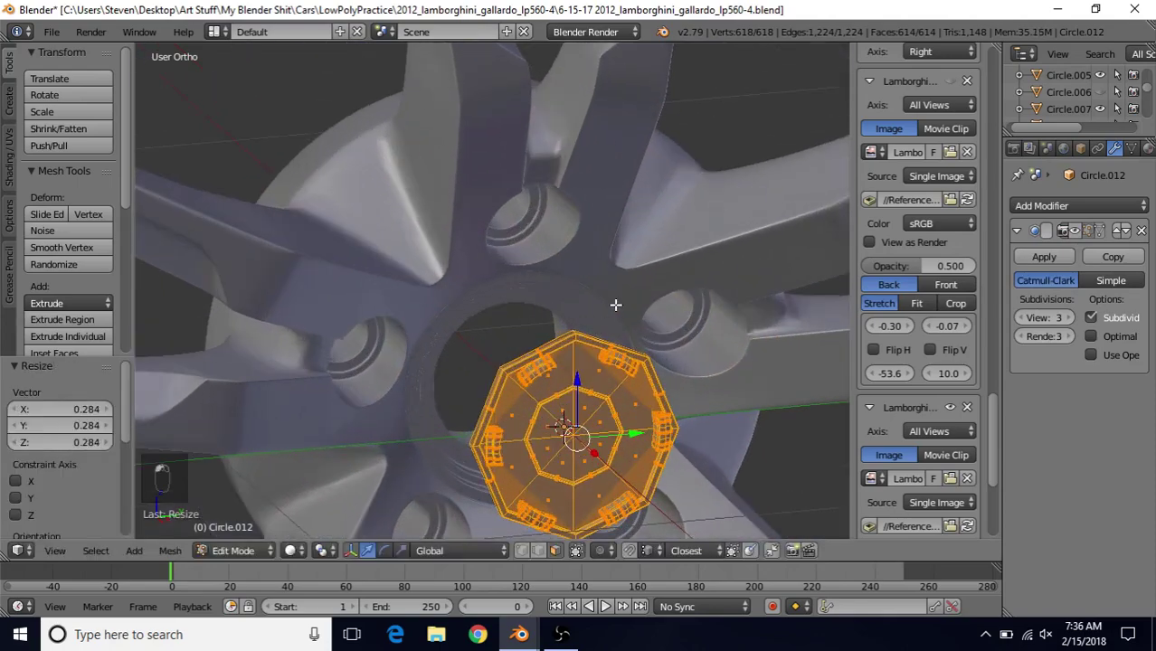
middle_click_drag(555, 336, 655, 359)
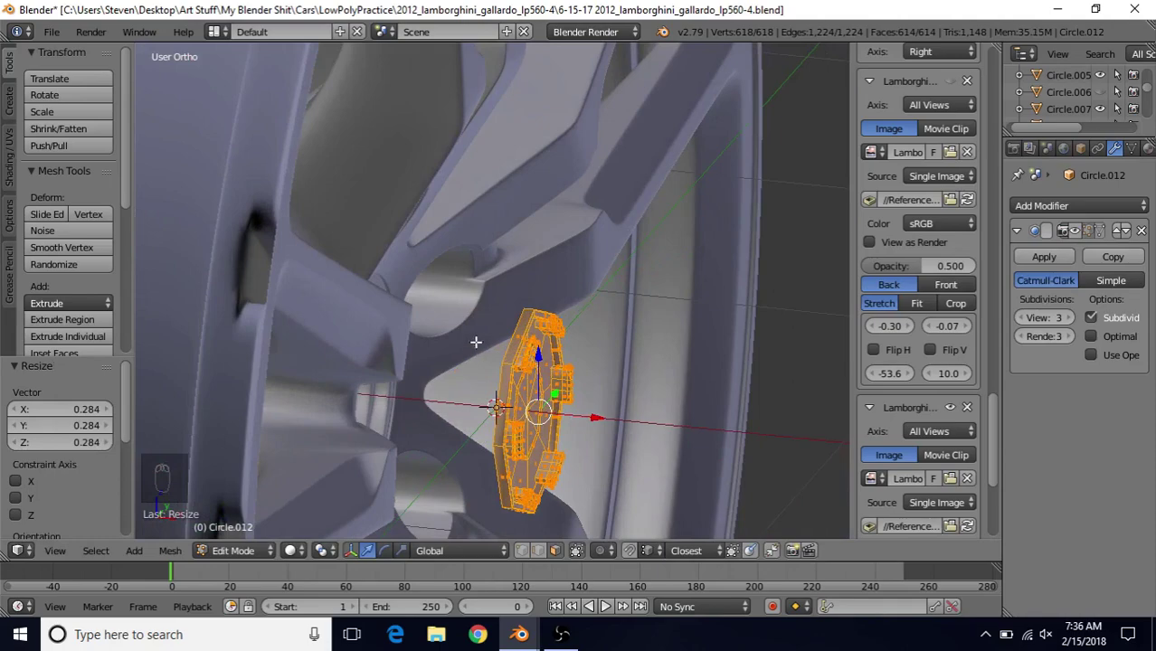
middle_click_drag(636, 321, 487, 346)
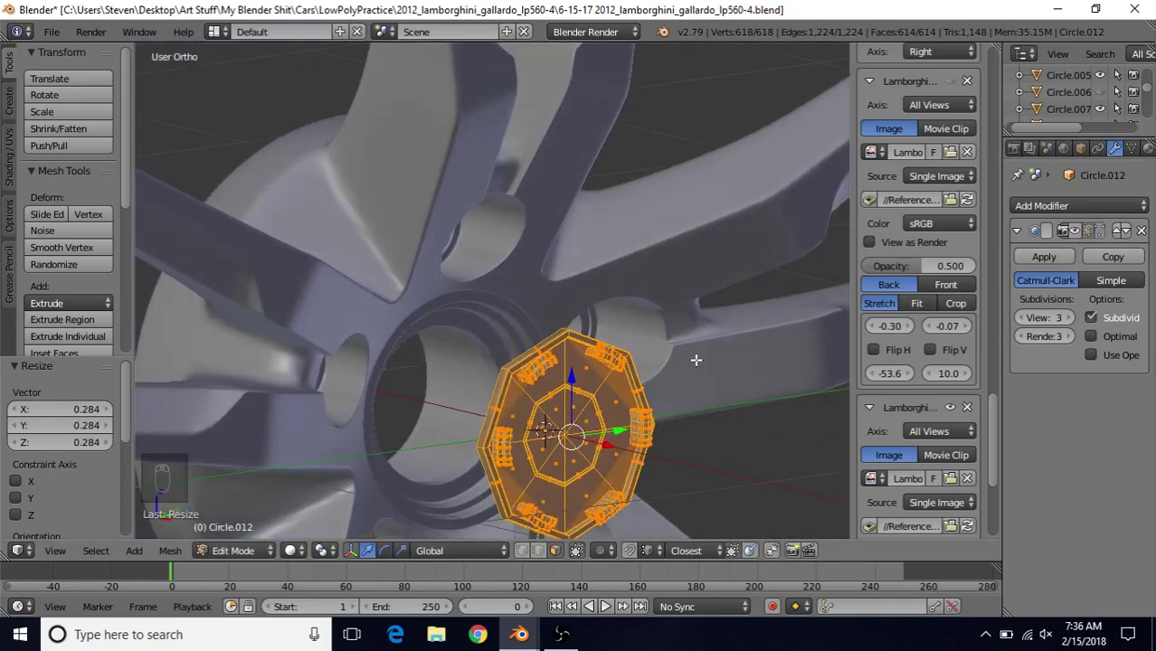
mouse_move(696, 360)
middle_mouse_down()
mouse_move(624, 357)
mouse_move(669, 336)
mouse_move(705, 347)
middle_mouse_up()
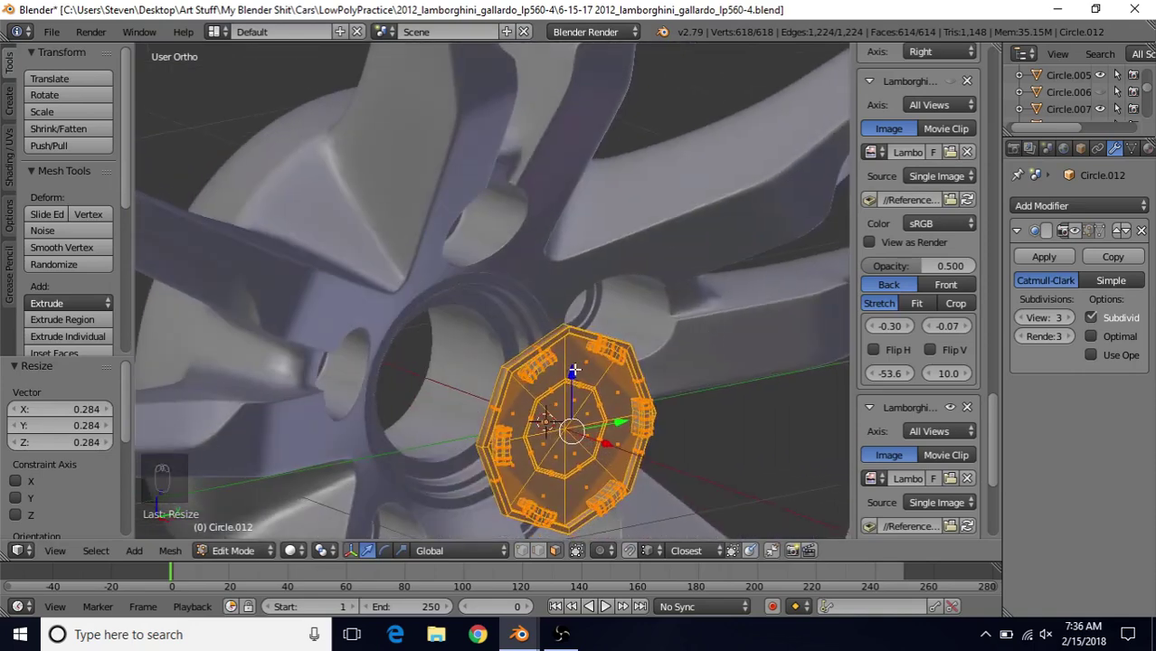
type("rz")
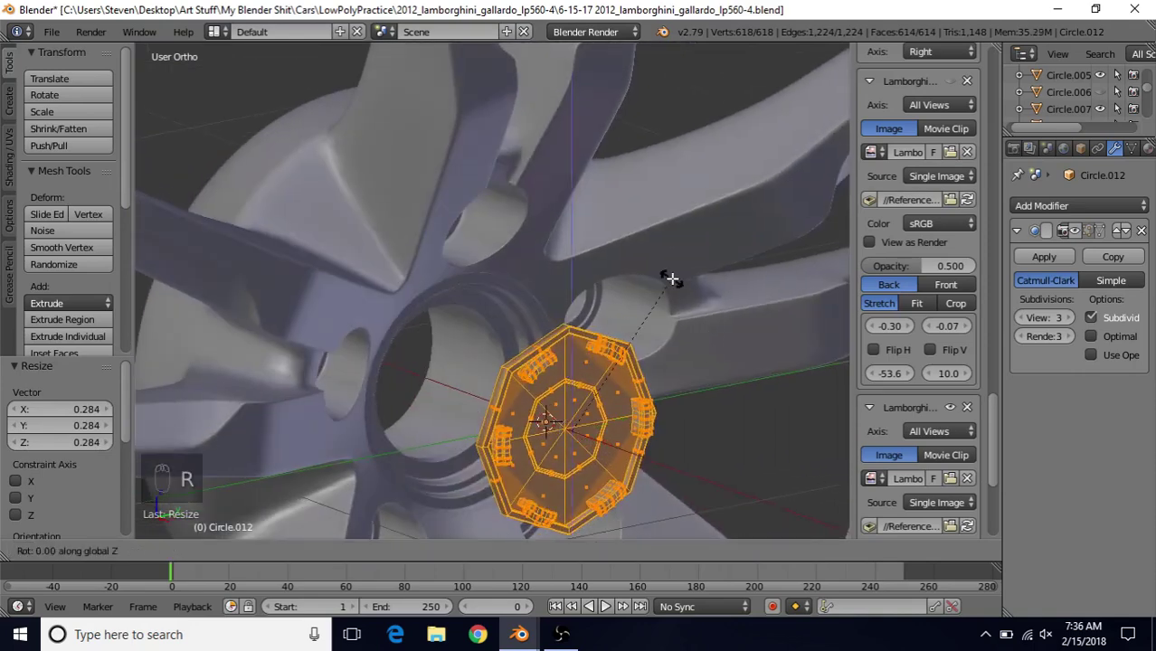
type("180")
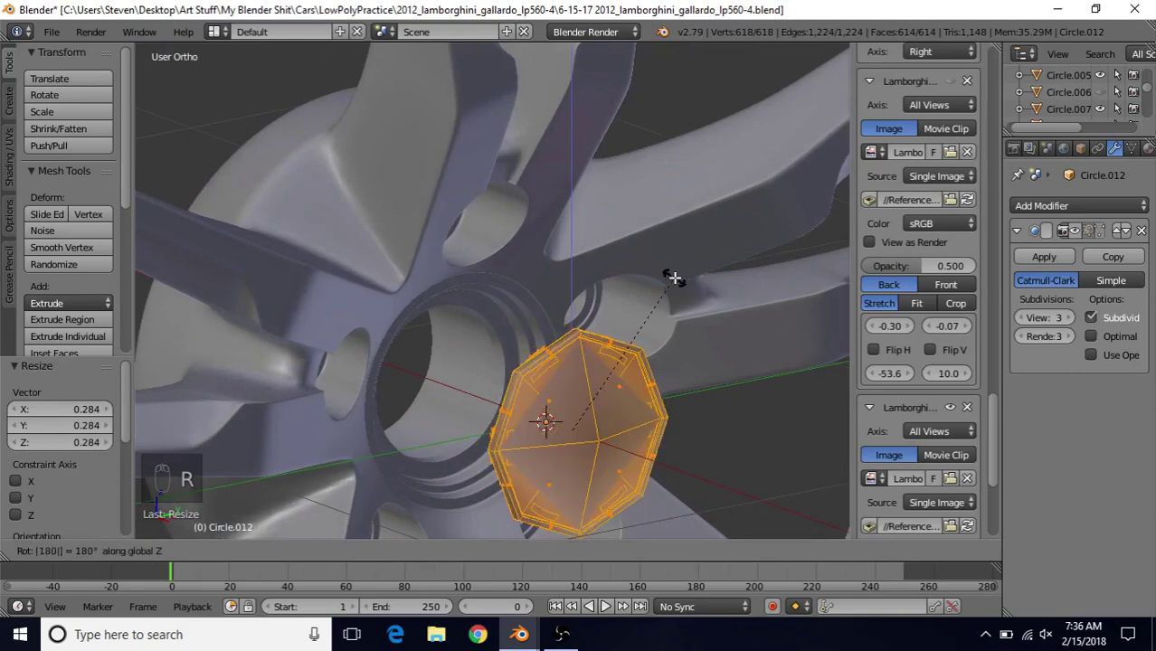
key("Return")
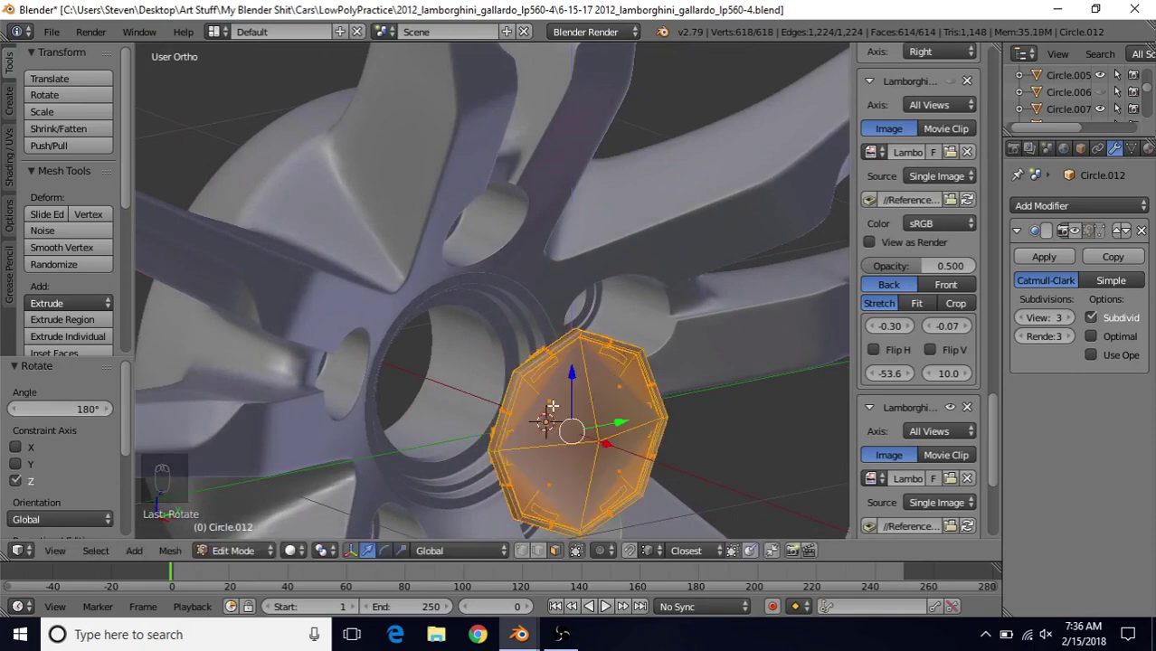
Step: Scale the flipped disc mesh uniformly by about 0.995 against the wheel's centre hole in the right orthographic view
middle_click_drag(647, 430, 544, 347)
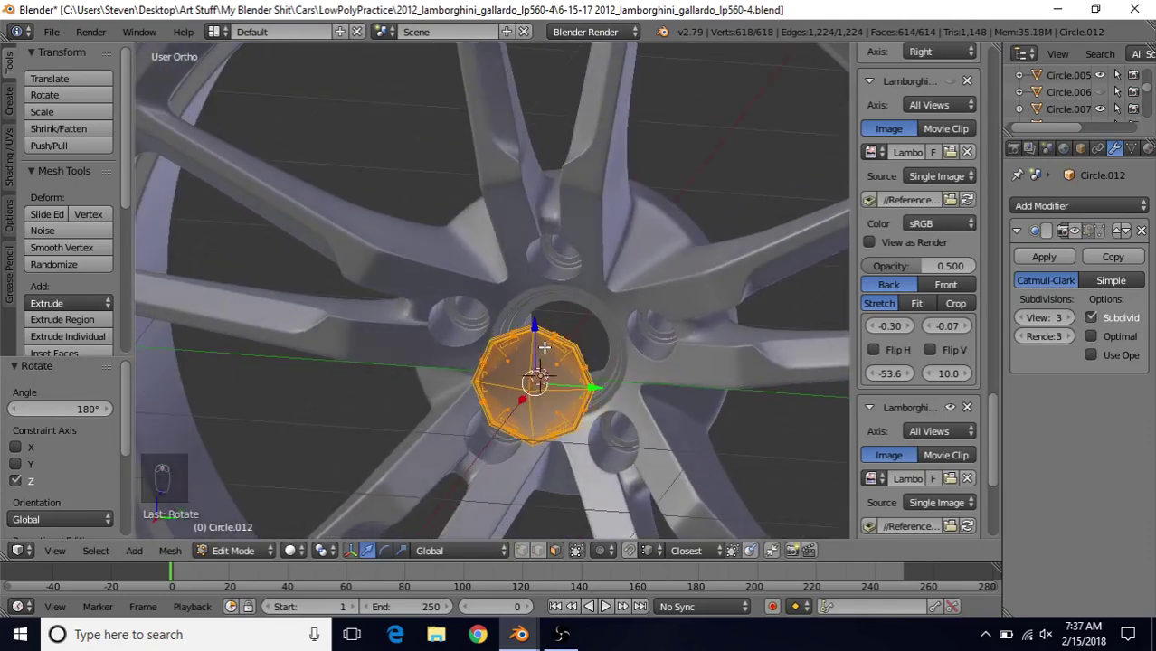
key("KP_3")
scroll(544, 347, "up", 4)
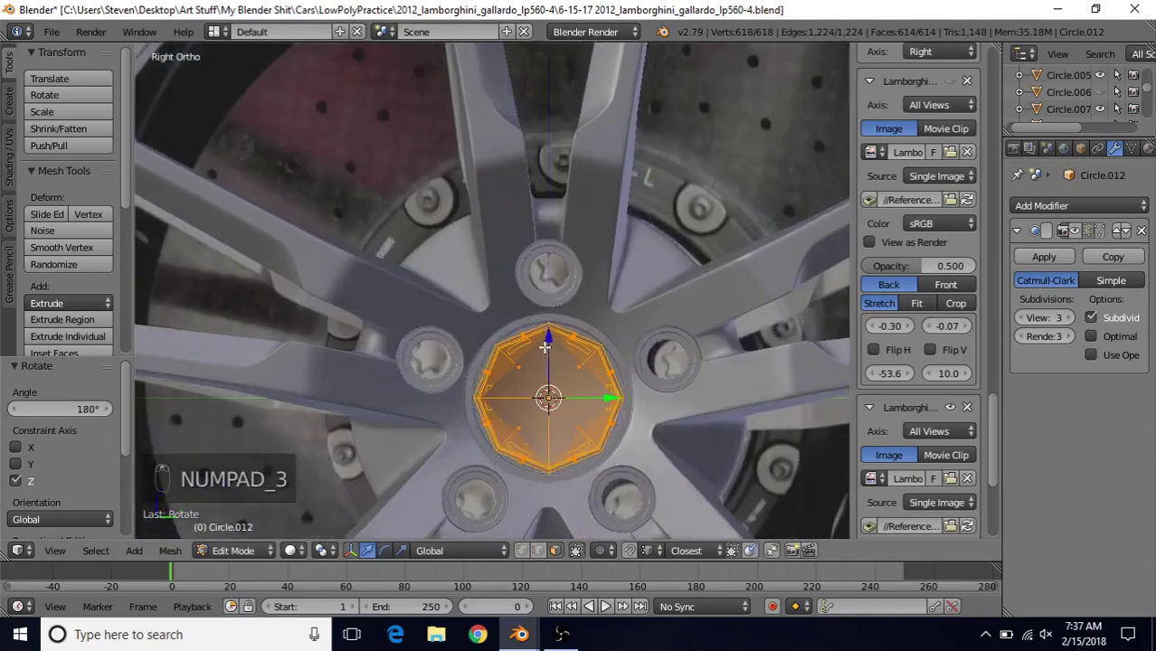
middle_click_drag(545, 335, 496, 221, "shift")
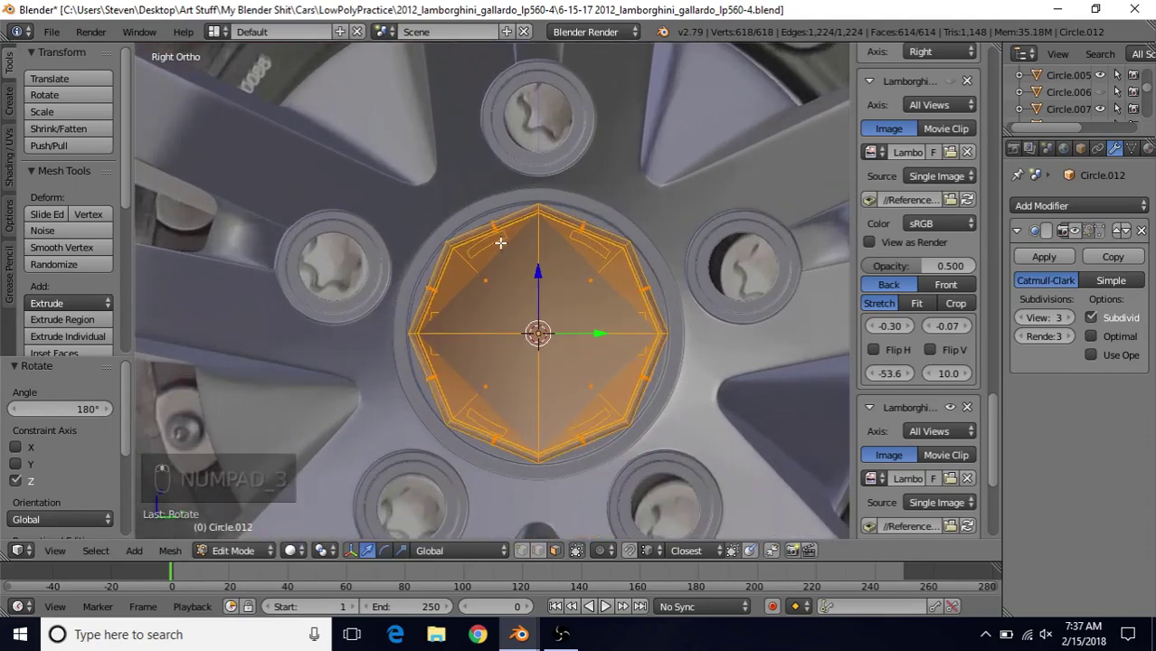
key("z")
scroll(500, 242, "up", 2)
key("z")
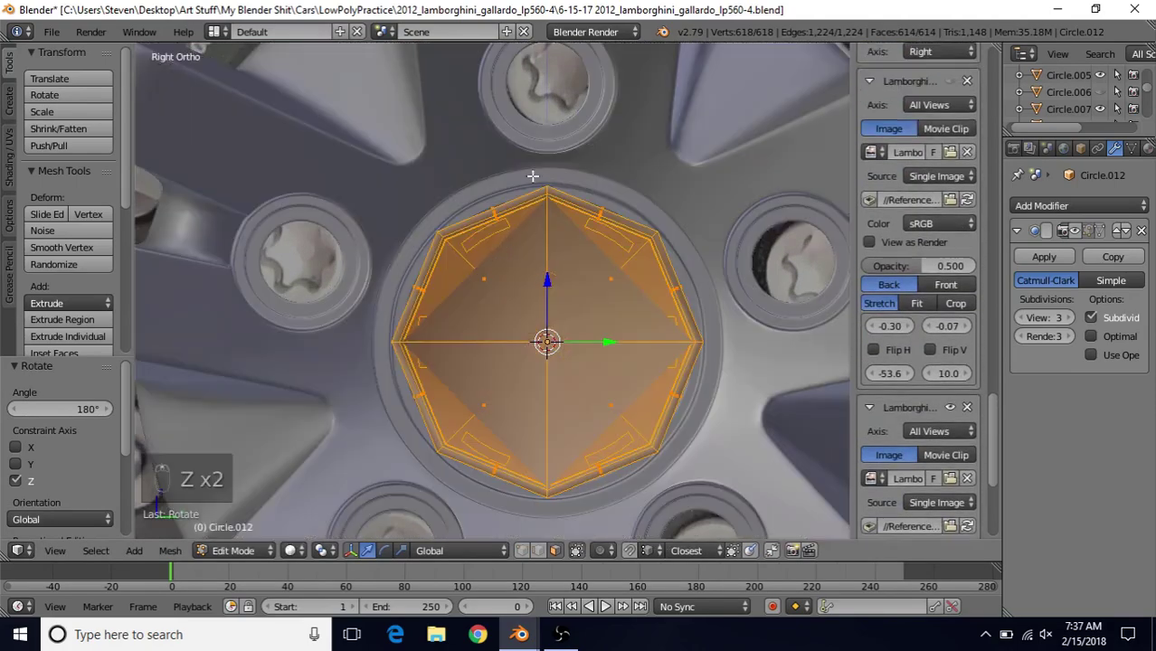
key("s")
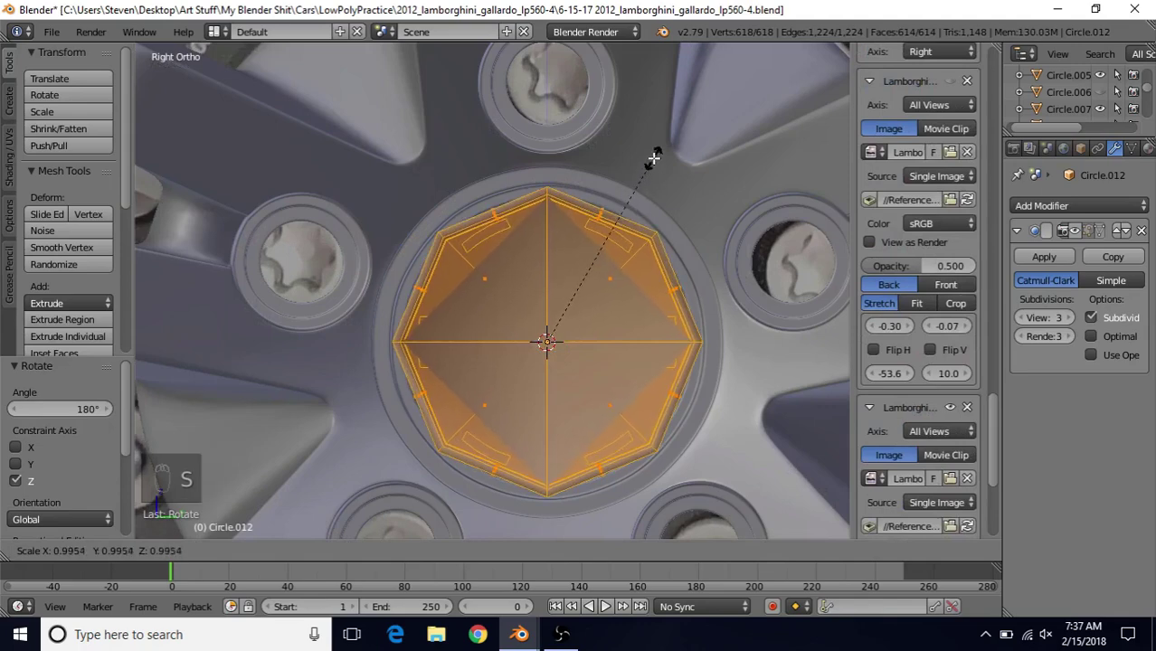
left_click(653, 160)
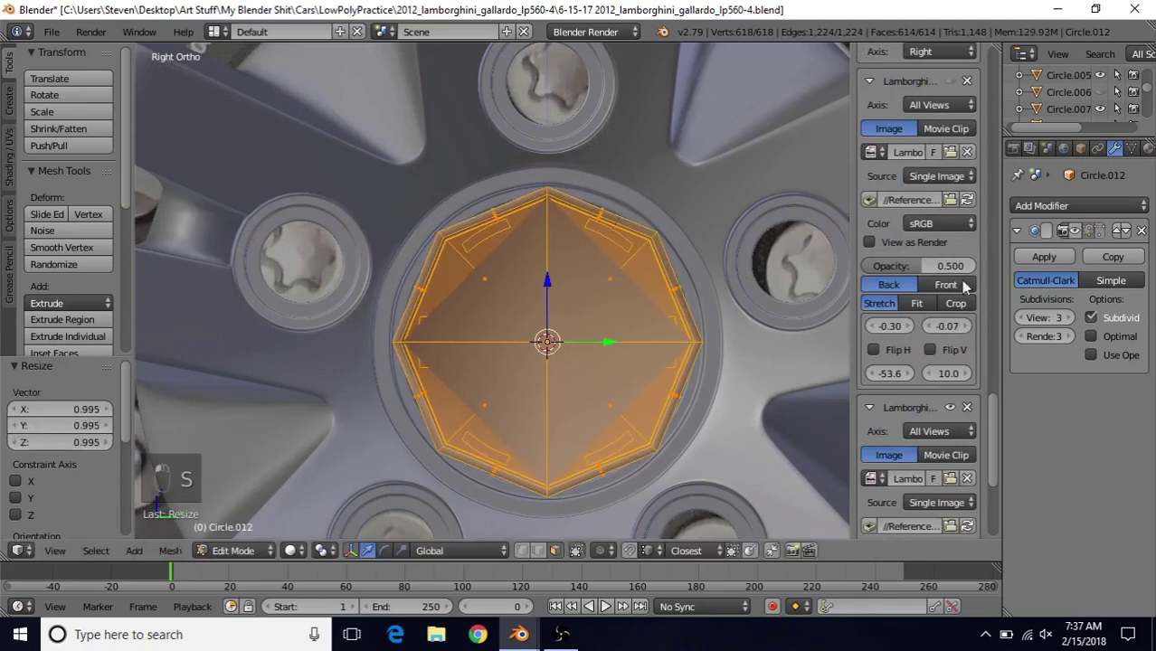
Step: Turn the subdivision modifier's viewport display back on and scale the disc mesh up by about 1.09
left_click(1075, 232)
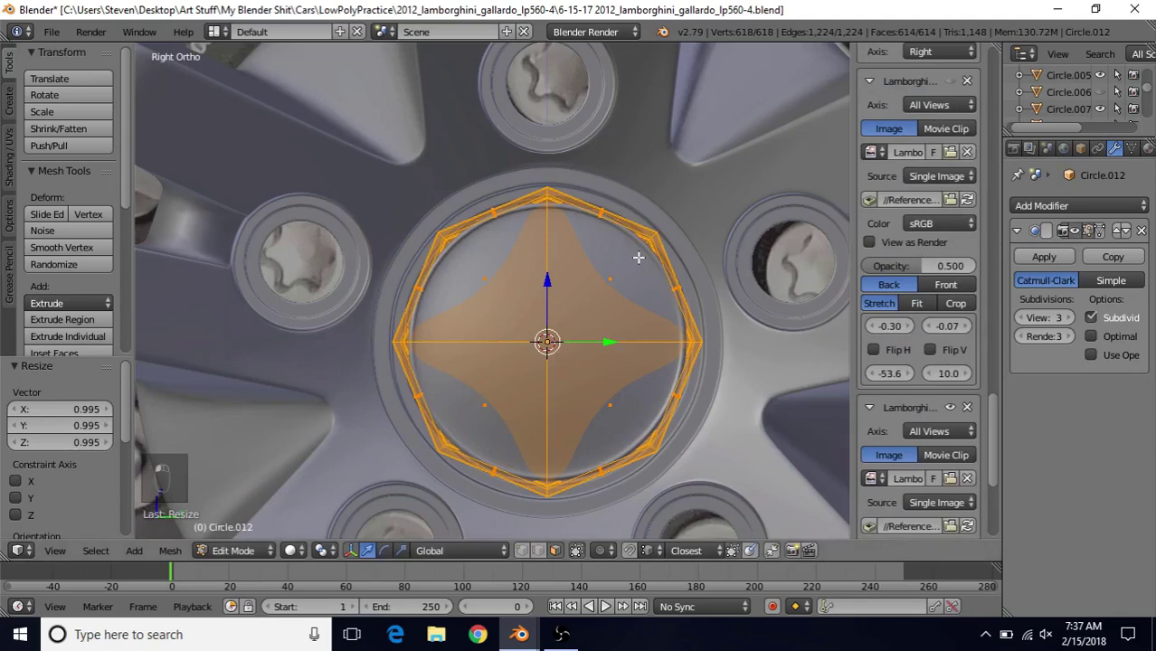
scroll(637, 260, "up", 1)
key("Tab")
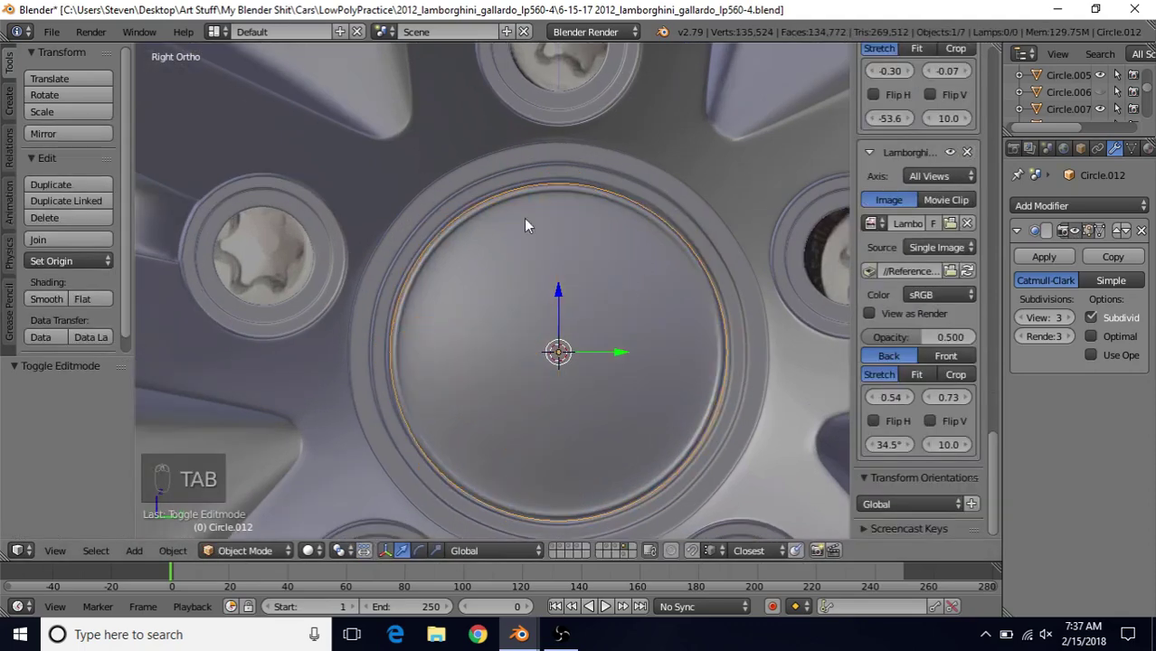
key("Tab")
key("s")
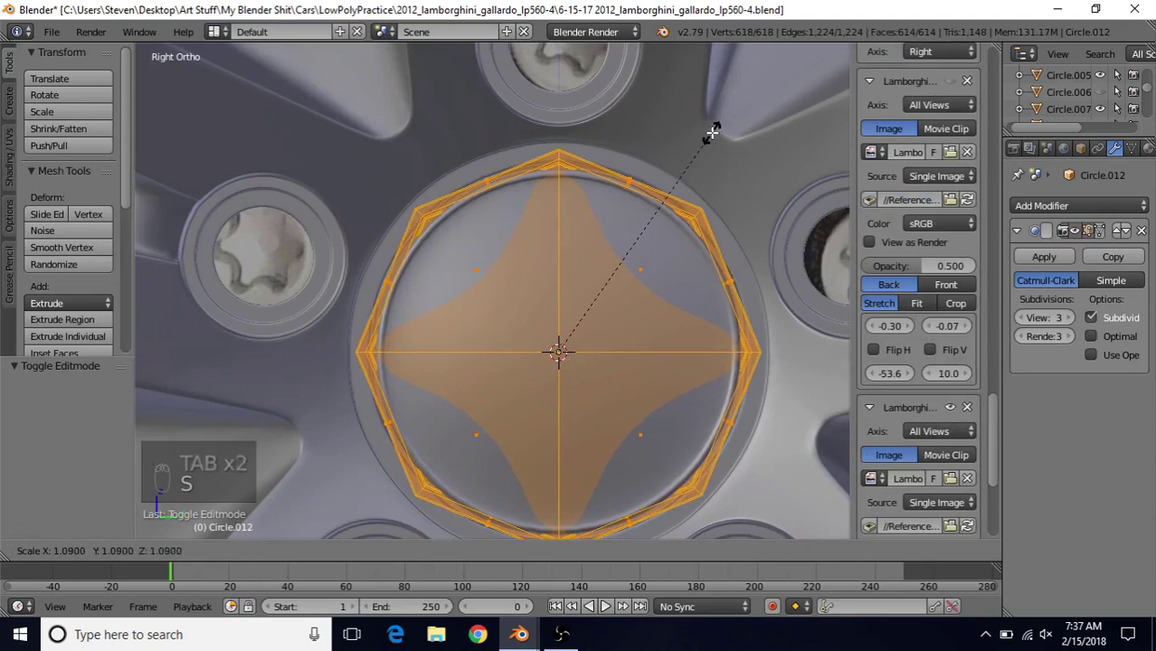
left_click(712, 131)
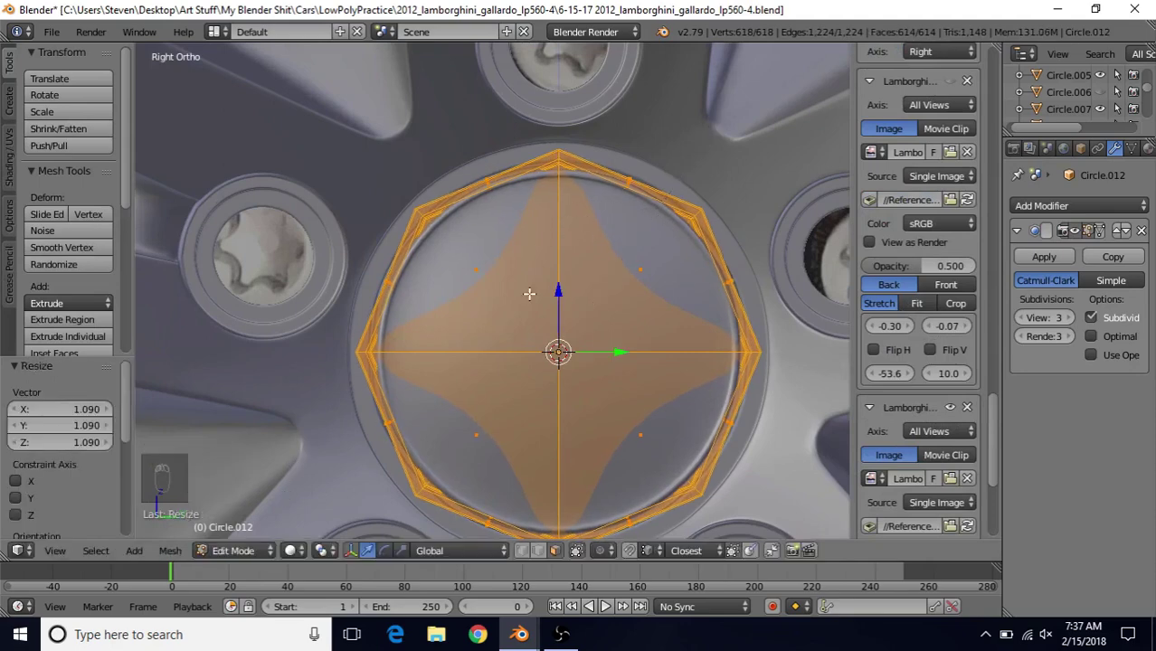
key("Tab")
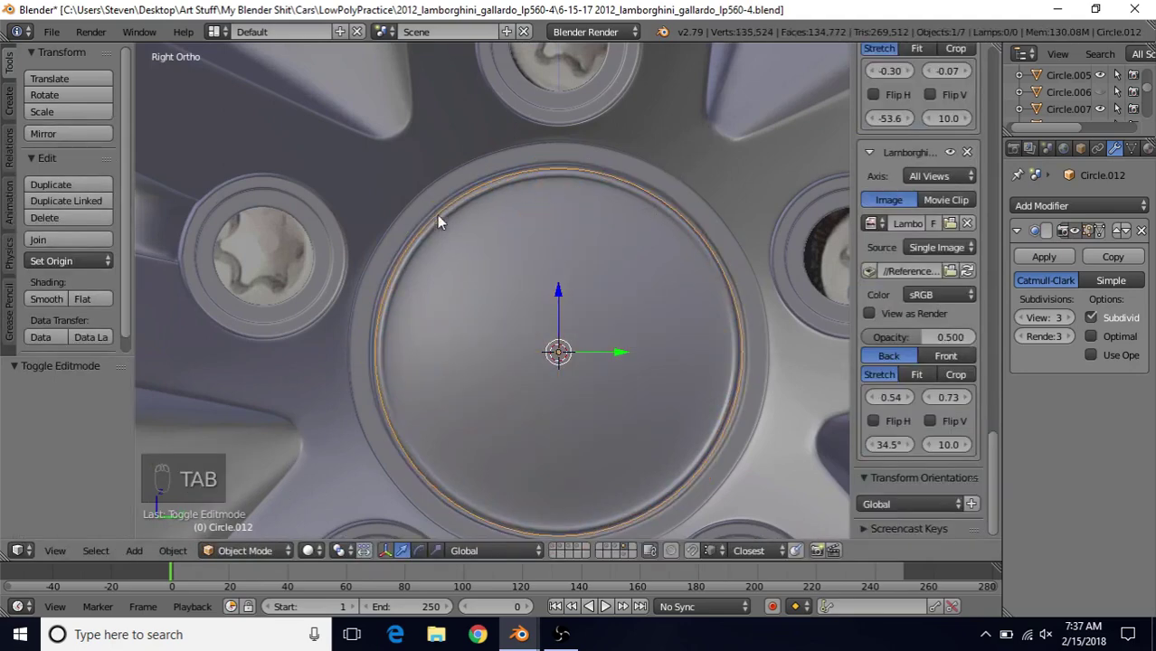
Step: Enlarge the disc mesh by about another 1.03 to fit the wheel's centre hole, checking the smoothed shape in Object Mode
key("Tab")
key("s")
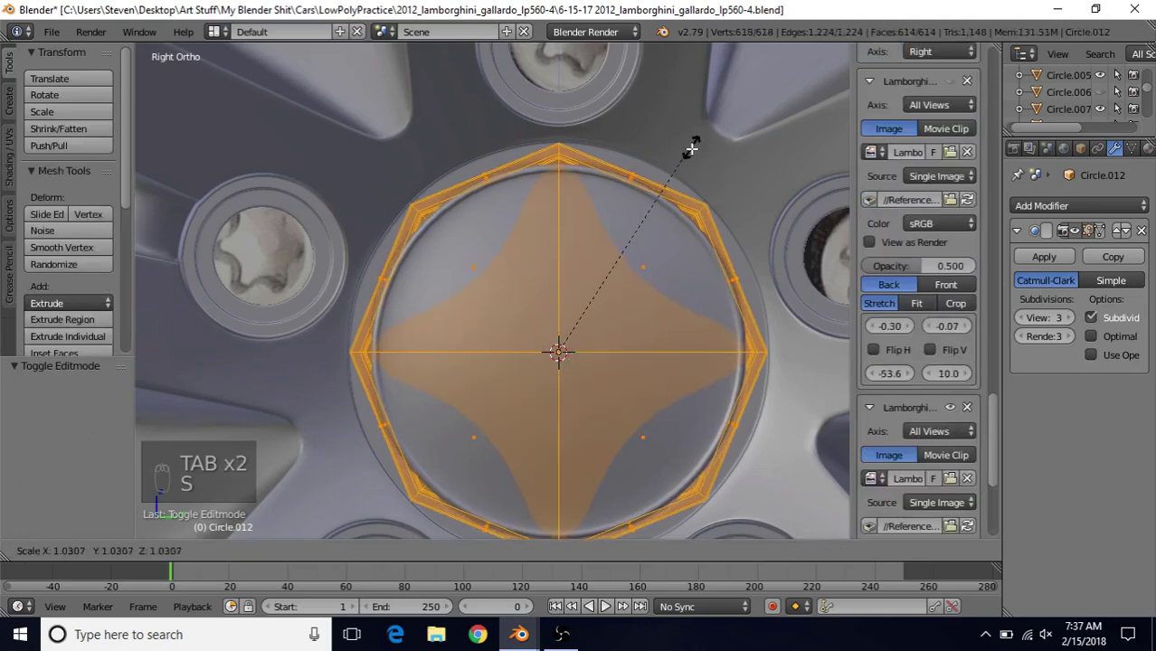
left_click(691, 149)
key("Tab")
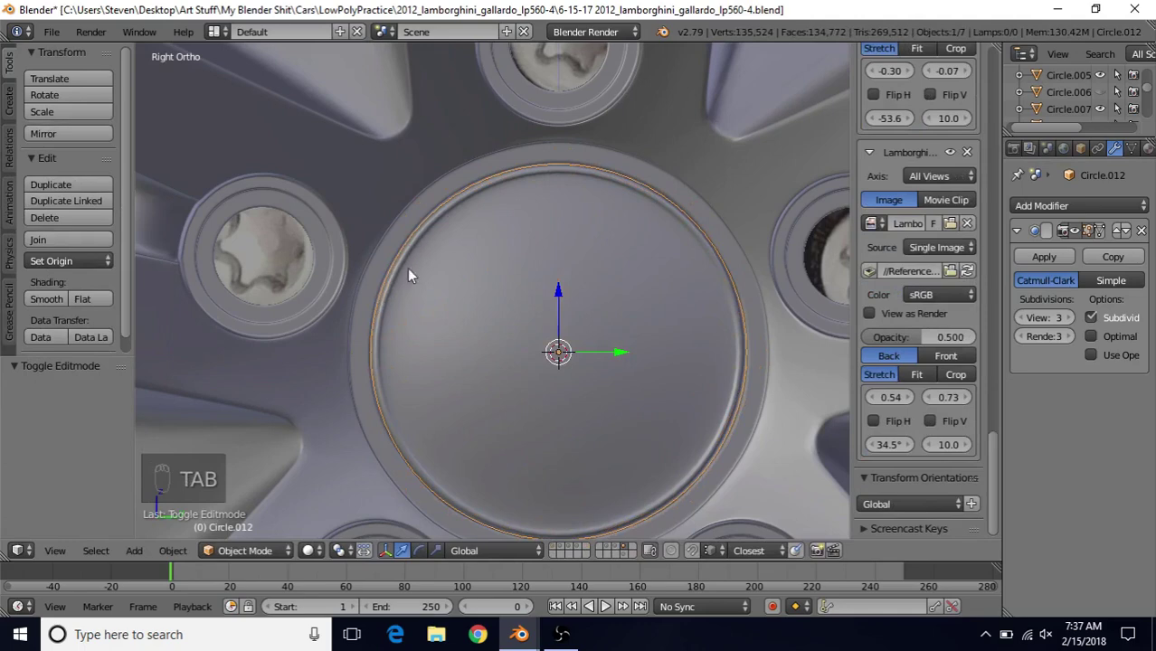
key("Tab")
key("s")
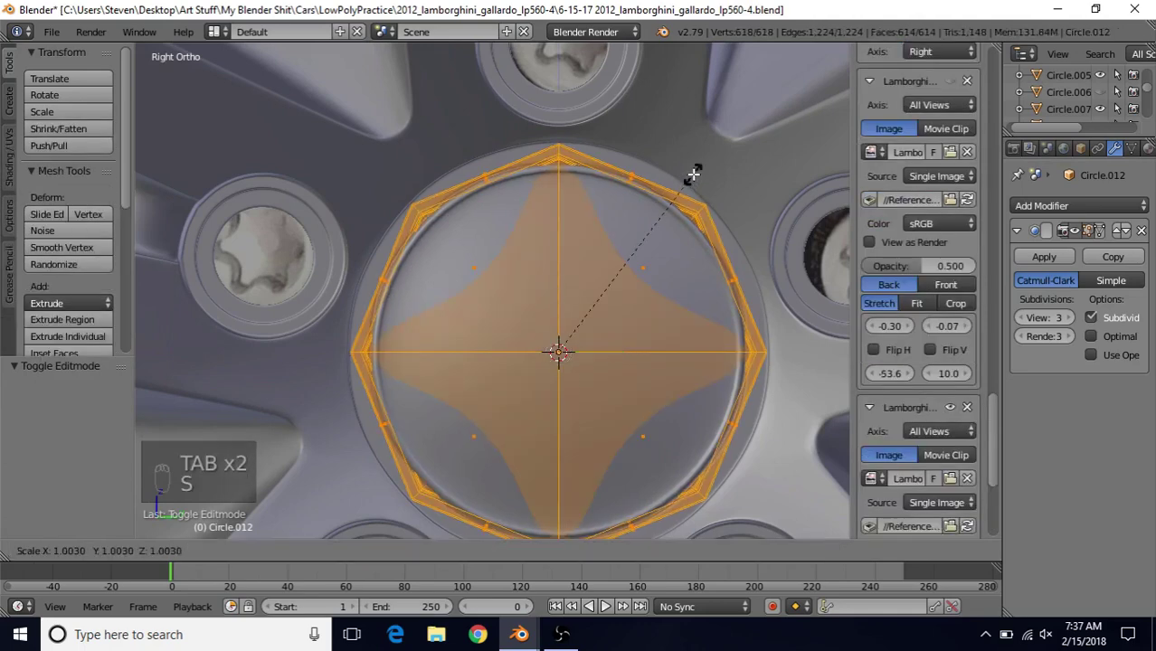
key("Tab")
Step: Move the disc mesh about -0.573 along the X axis into the wheel's centre hole
scroll(691, 176, "down", 4)
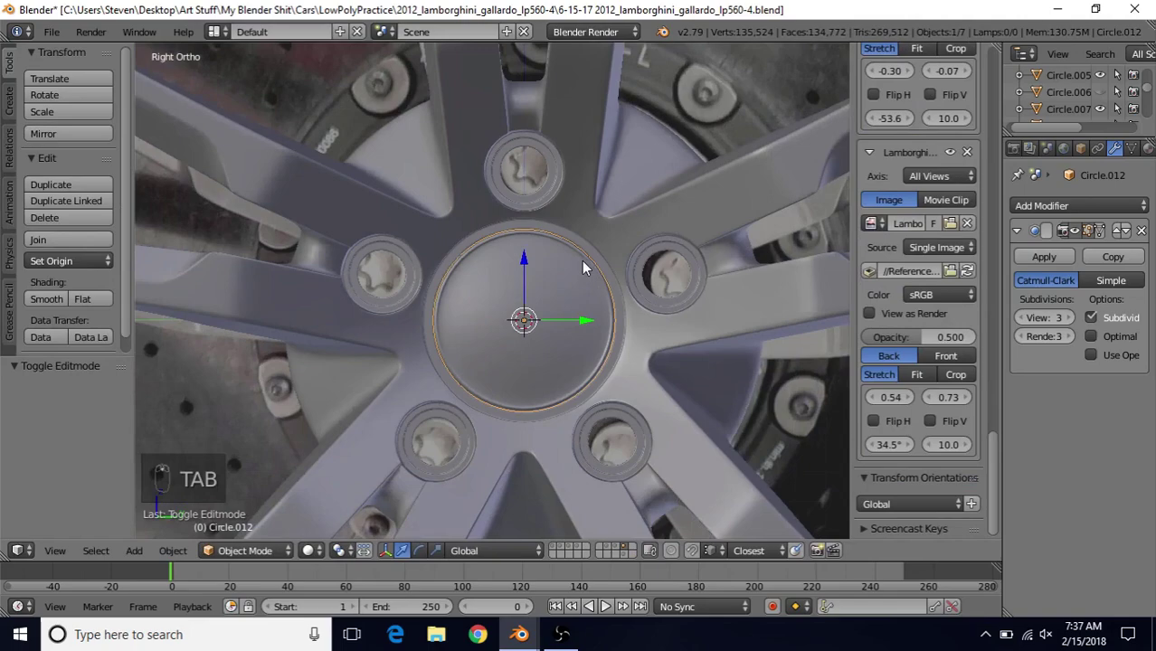
middle_click_drag(582, 262, 495, 304)
key("Tab")
left_click_drag(443, 346, 597, 318)
Step: Nudge the disc mesh about 0.008 along the X axis to adjust its depth in the hub and return to Object Mode
scroll(605, 298, "up", 2)
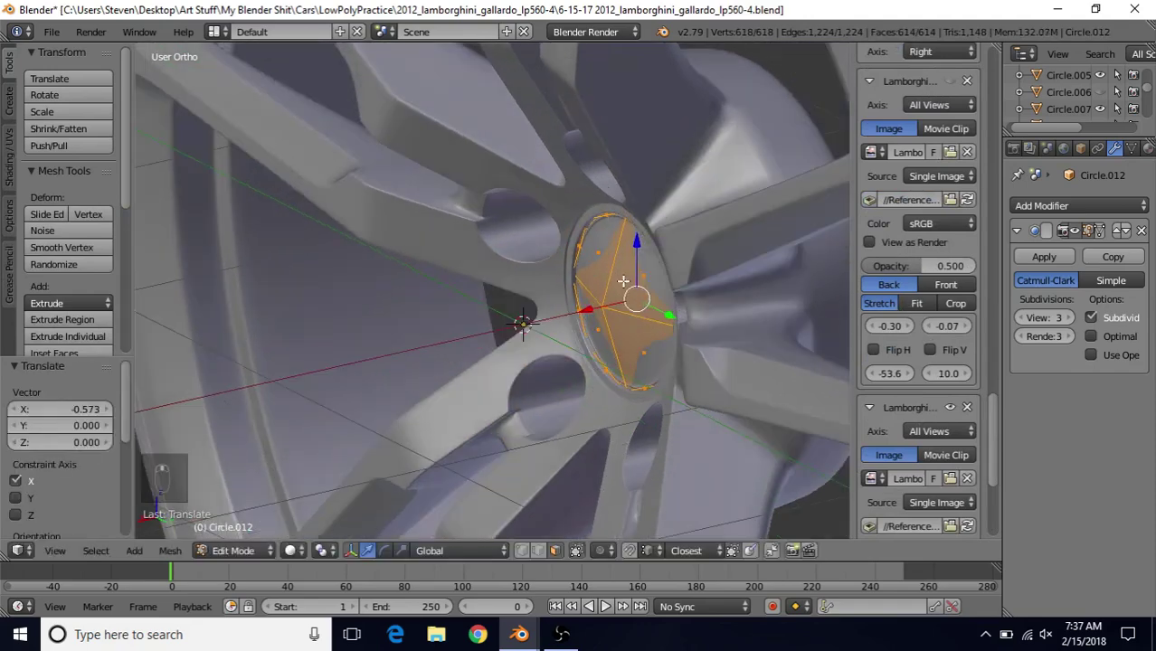
key("KP_Decimal")
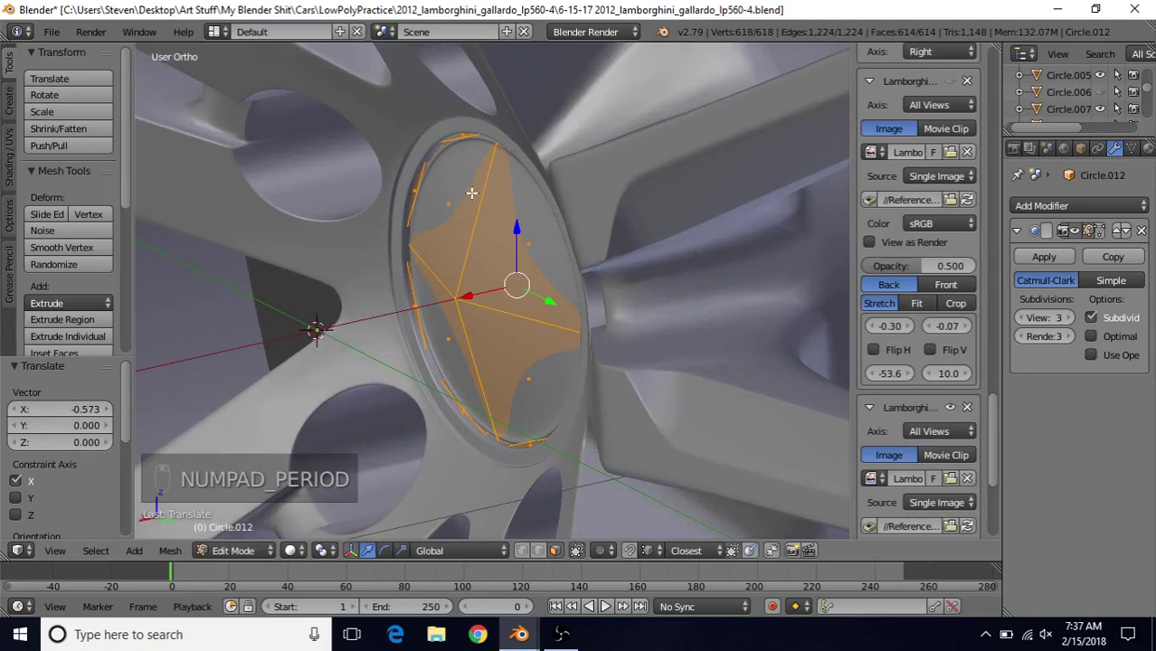
middle_click_drag(471, 193, 464, 185)
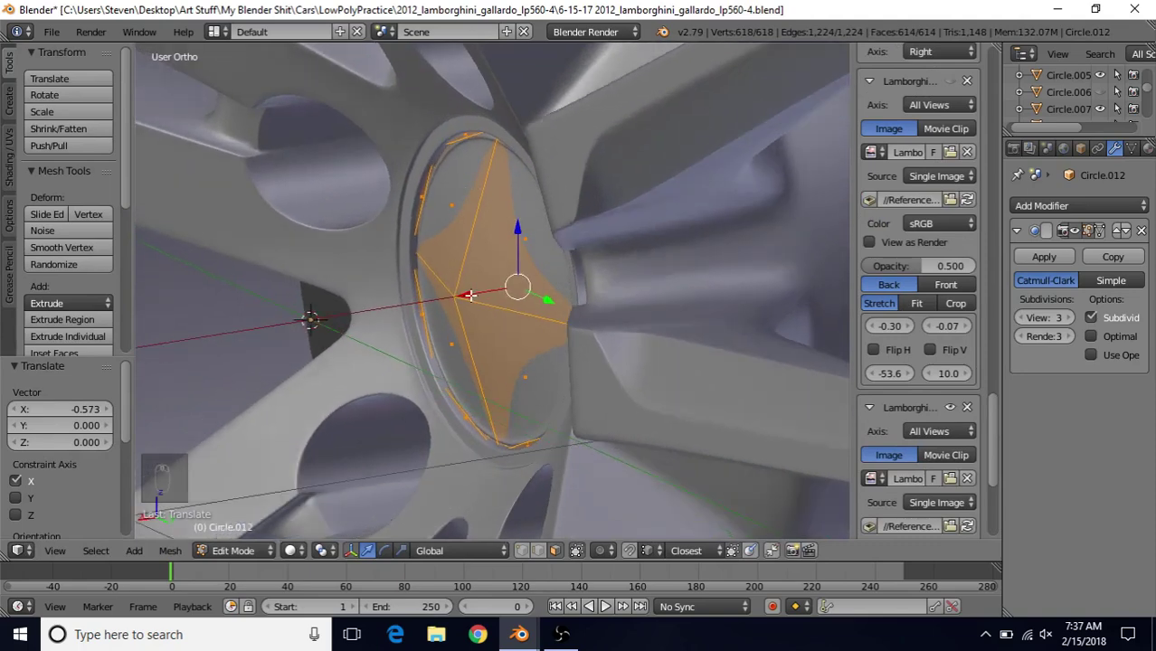
left_click_drag(467, 292, 467, 298)
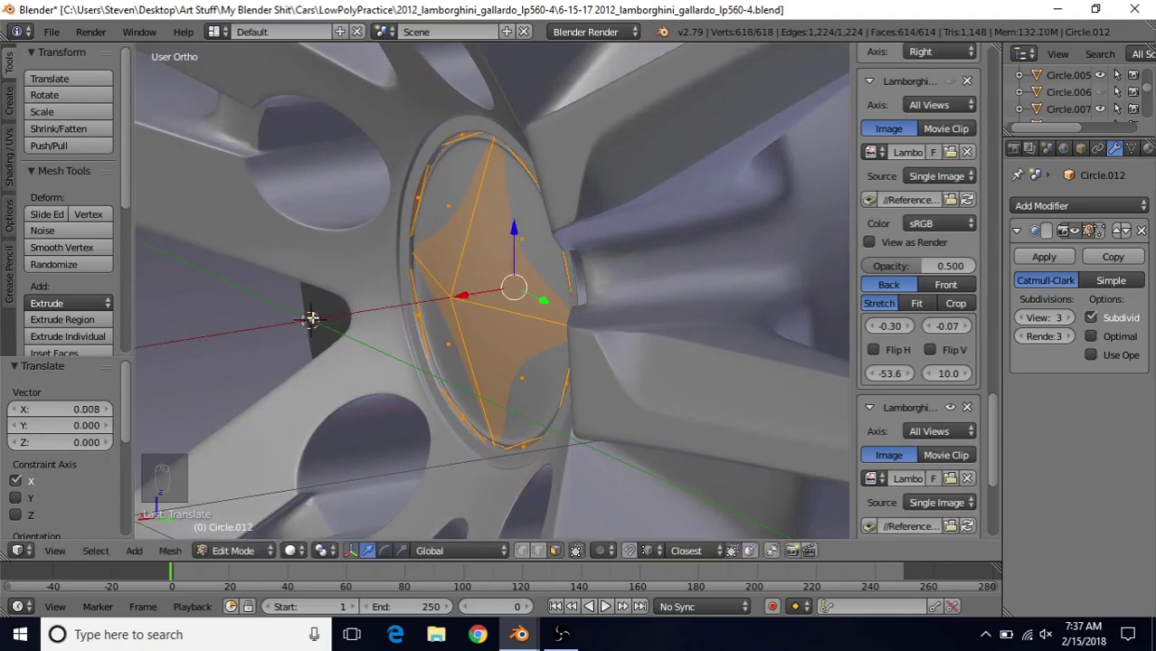
key("Tab")
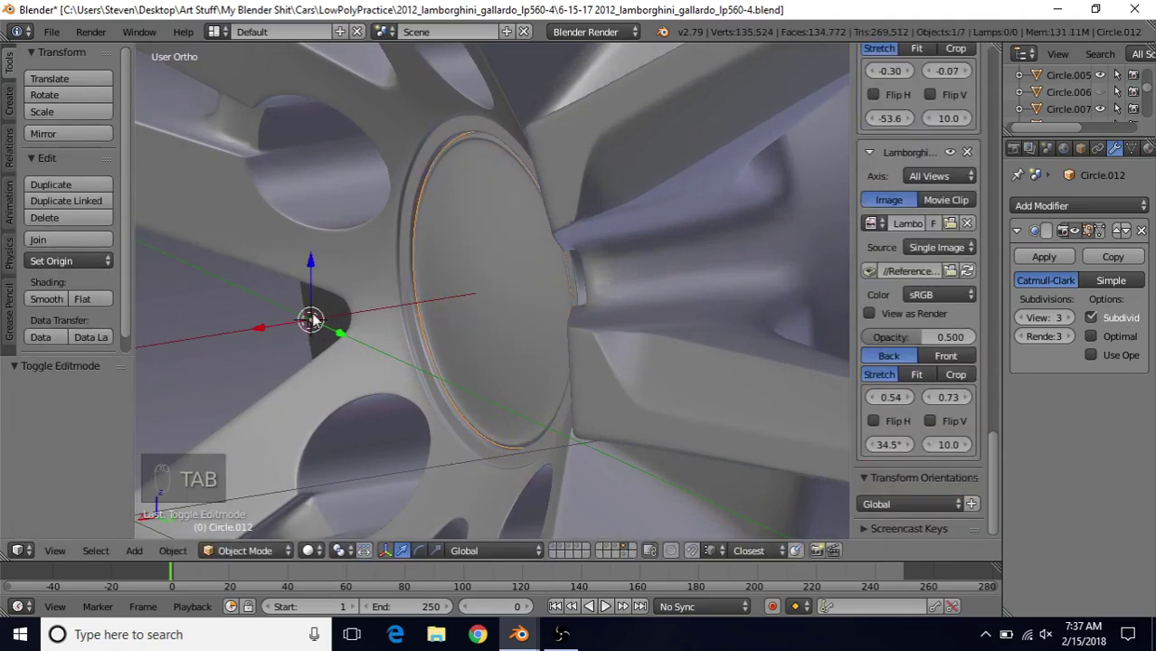
Step: Move the whole disc mesh about 0.004 along the X axis and check the smoothed cap in Object Mode
middle_click_drag(466, 220, 432, 208)
key("Tab")
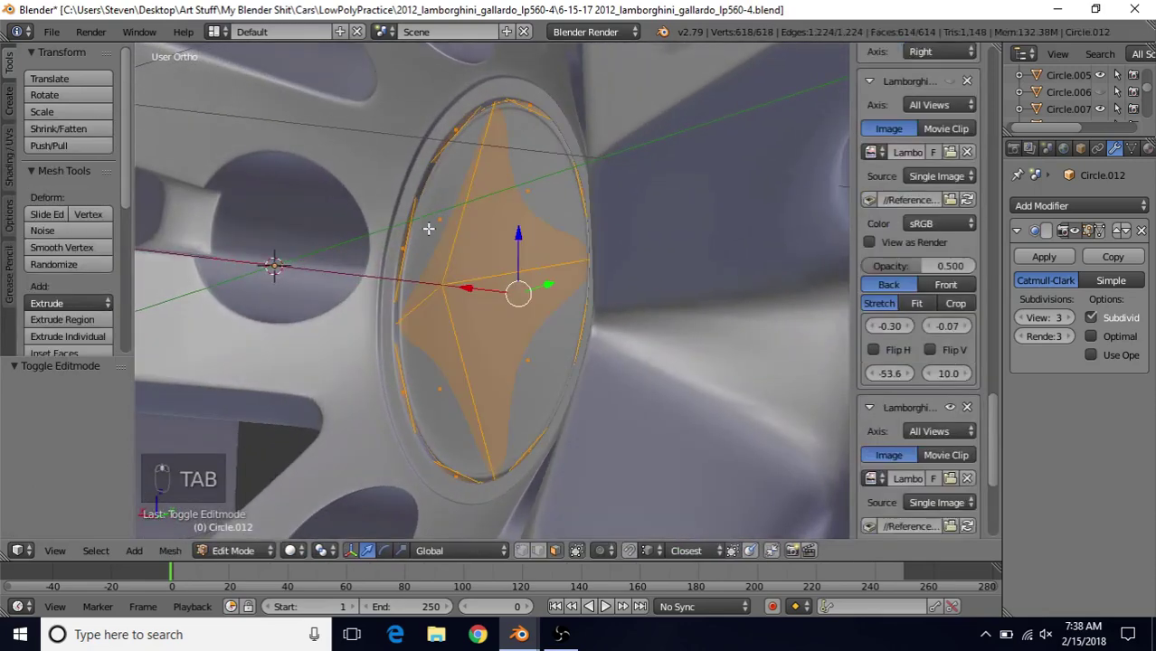
key("e")
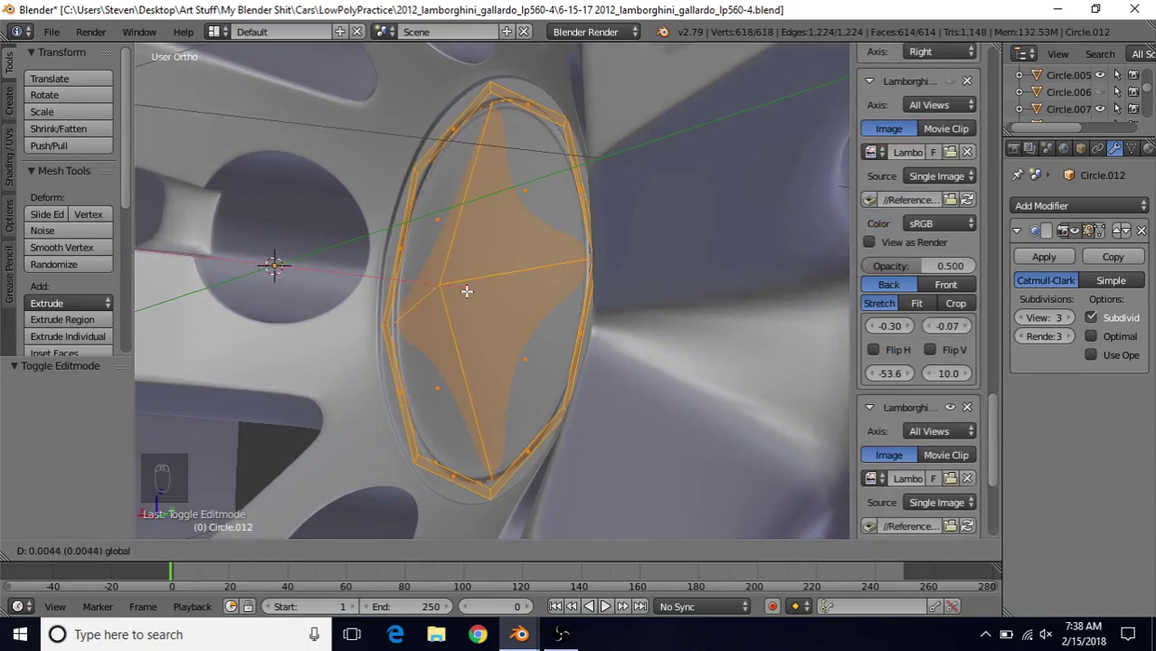
left_click(466, 290)
key("Tab")
middle_click_drag(463, 306, 500, 283)
scroll(500, 283, "up", 3)
Step: Nudge the whole disc mesh very slightly along the X axis in Edit Mode to fine-tune its depth in the hub
key("Tab")
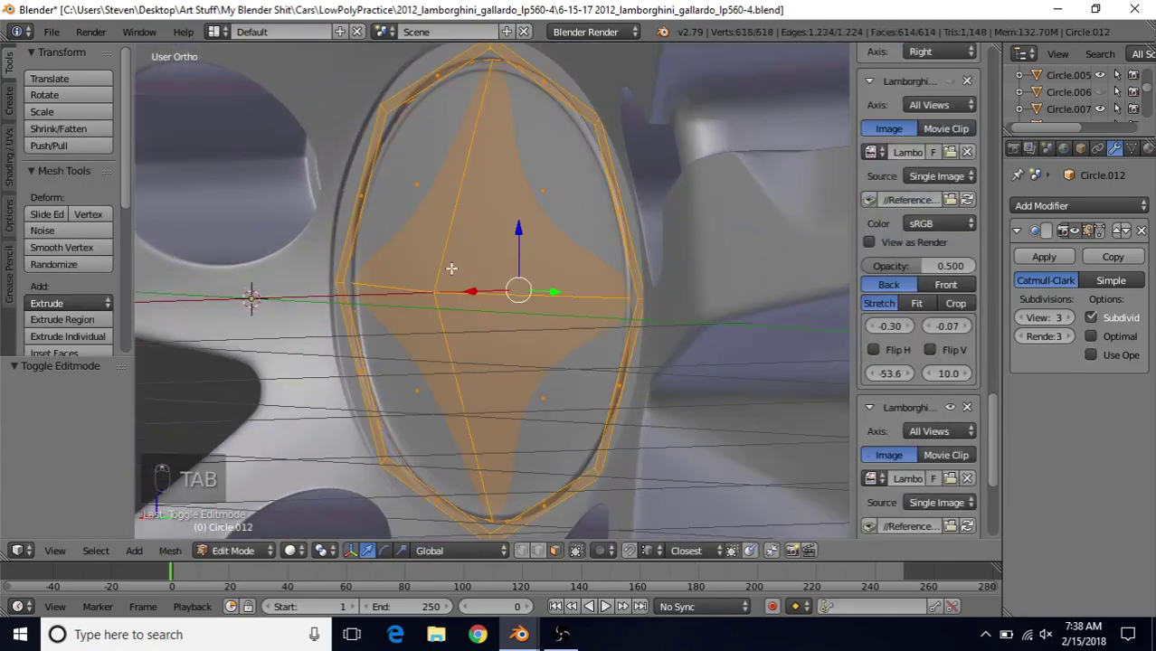
key("g")
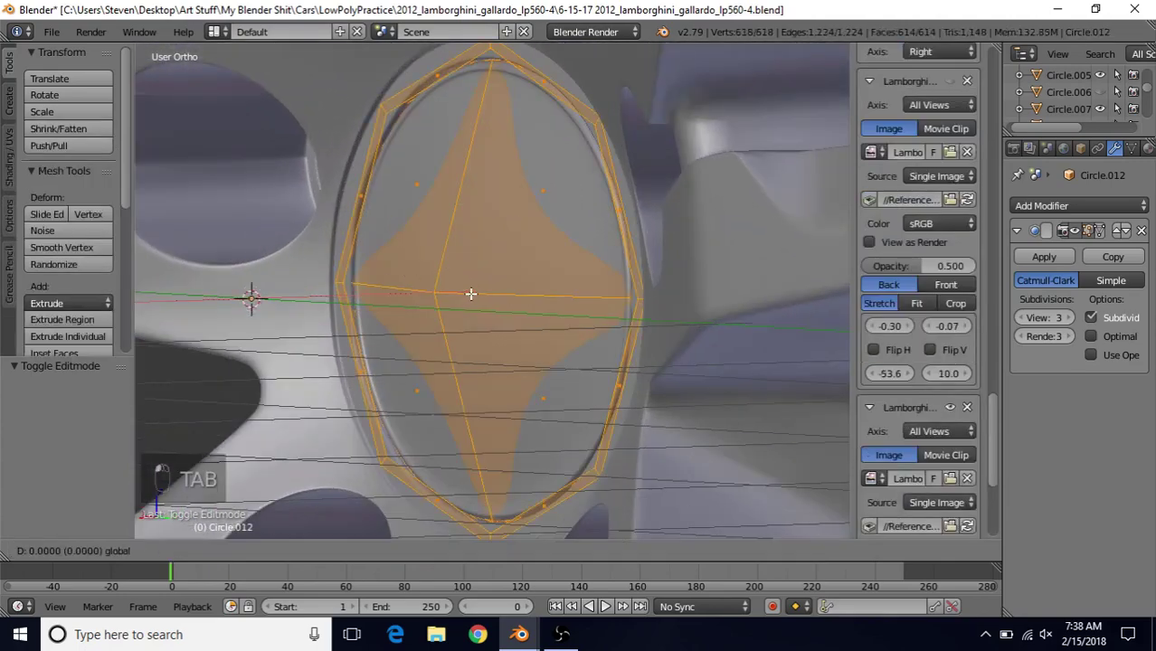
left_click(457, 303)
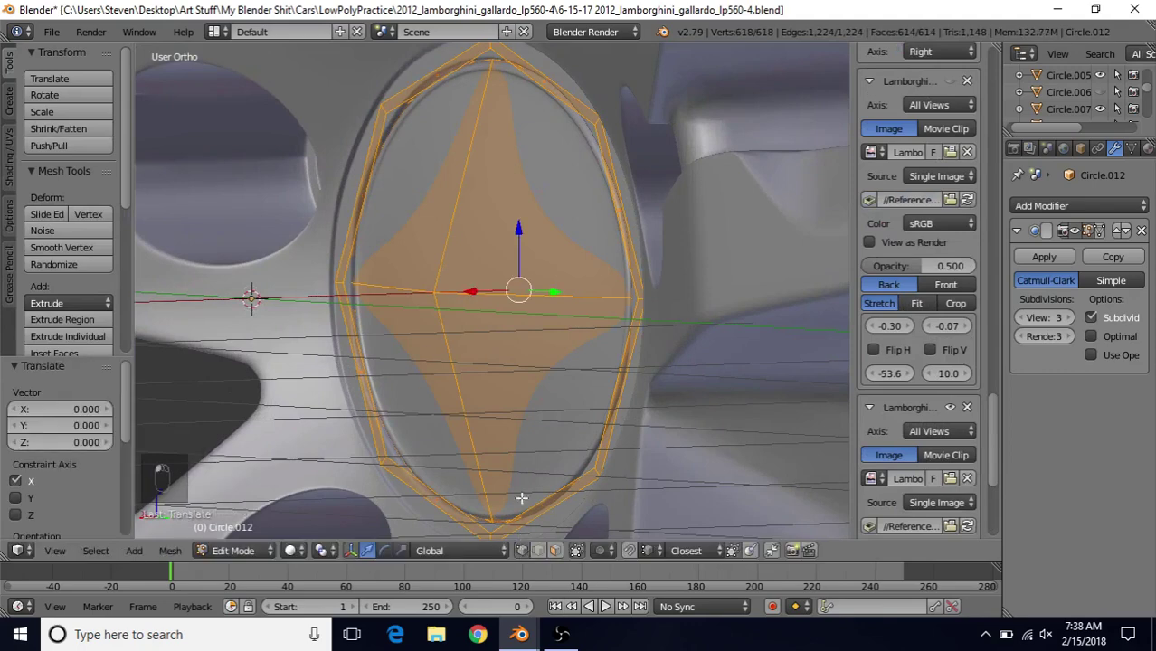
scroll(503, 419, "down", 3)
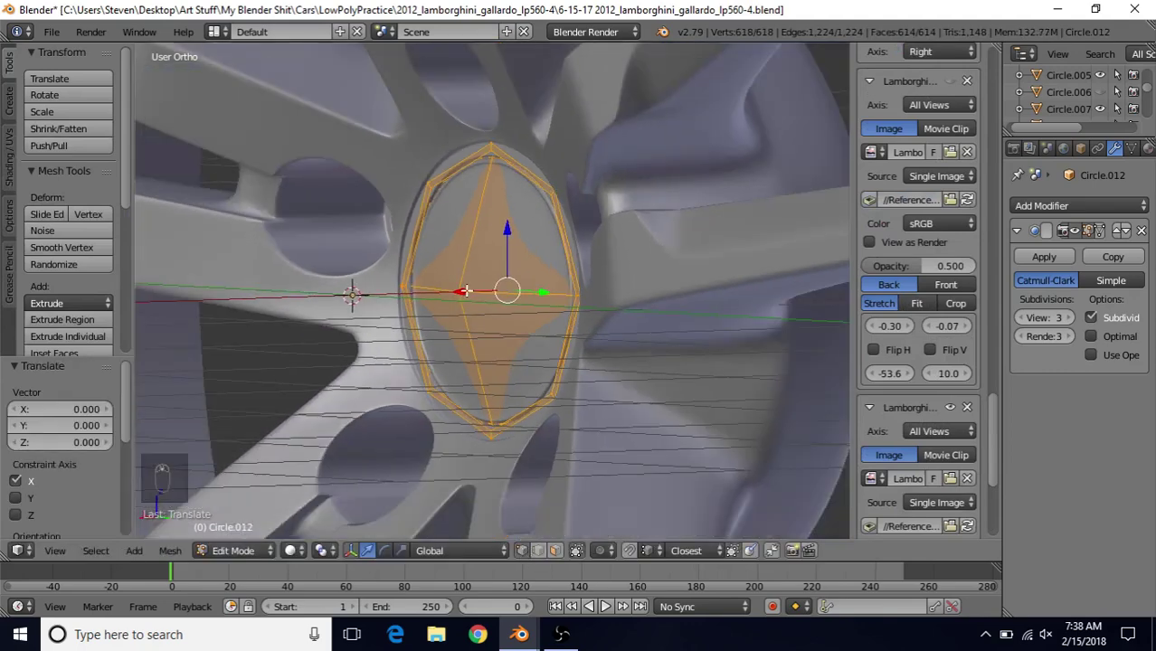
Step: Select the disc's centre vertex, move it about -0.032 along the X axis, and return to Object Mode
right_click(453, 288)
middle_click_drag(453, 287, 477, 314)
key("Tab")
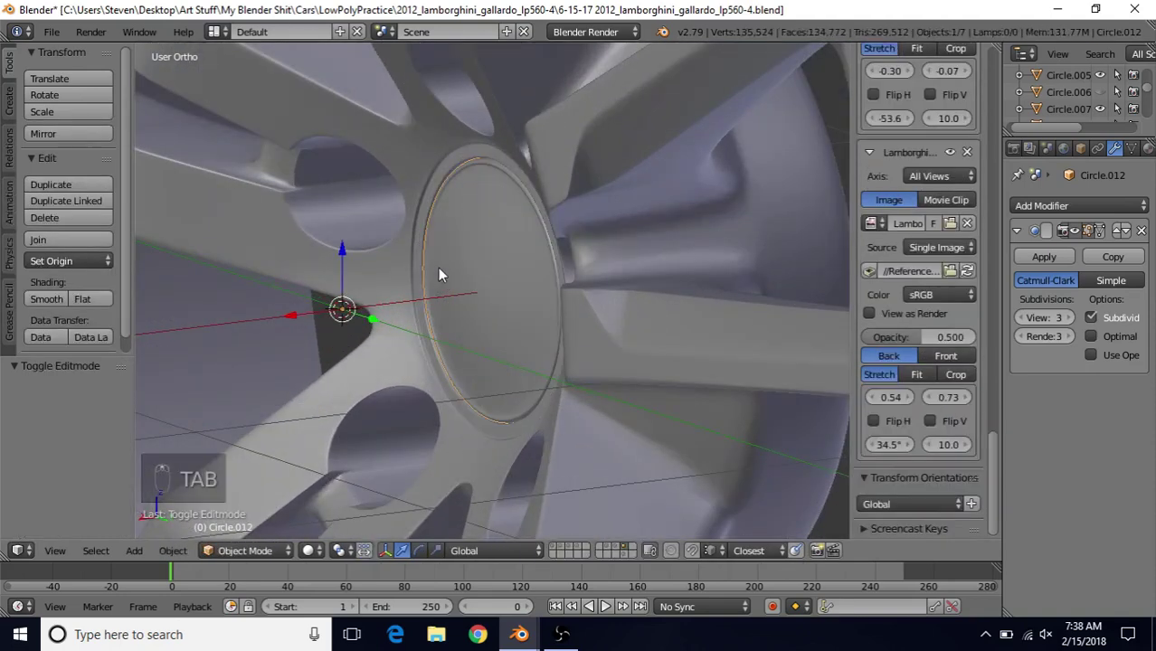
middle_click_drag(437, 267, 432, 243)
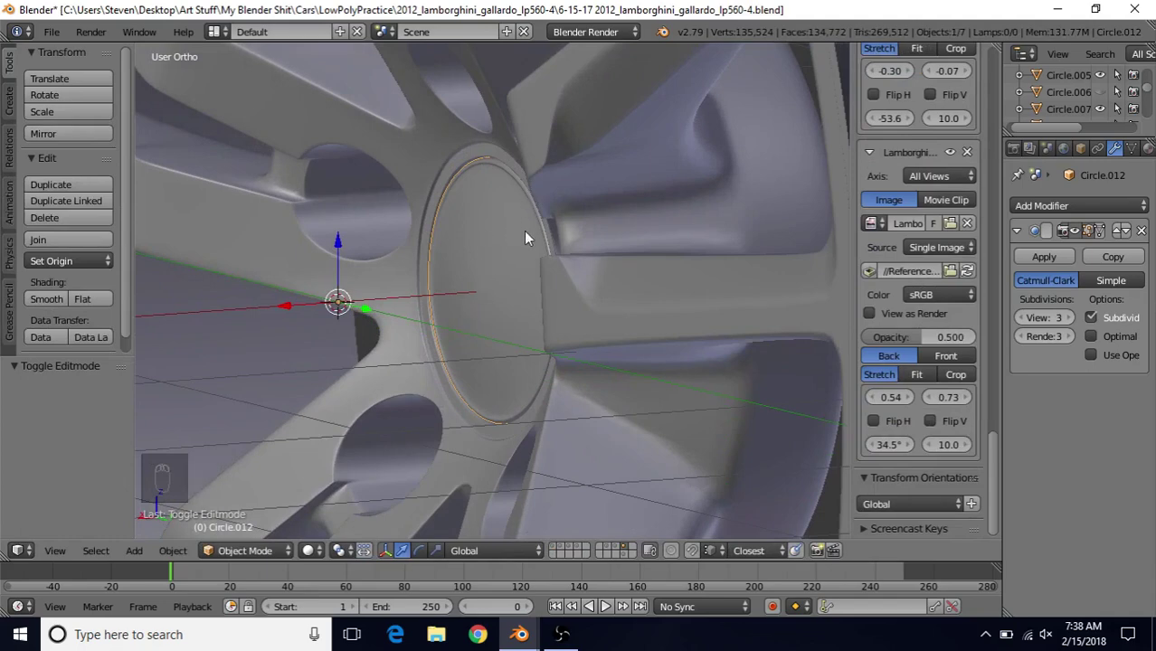
key("Tab")
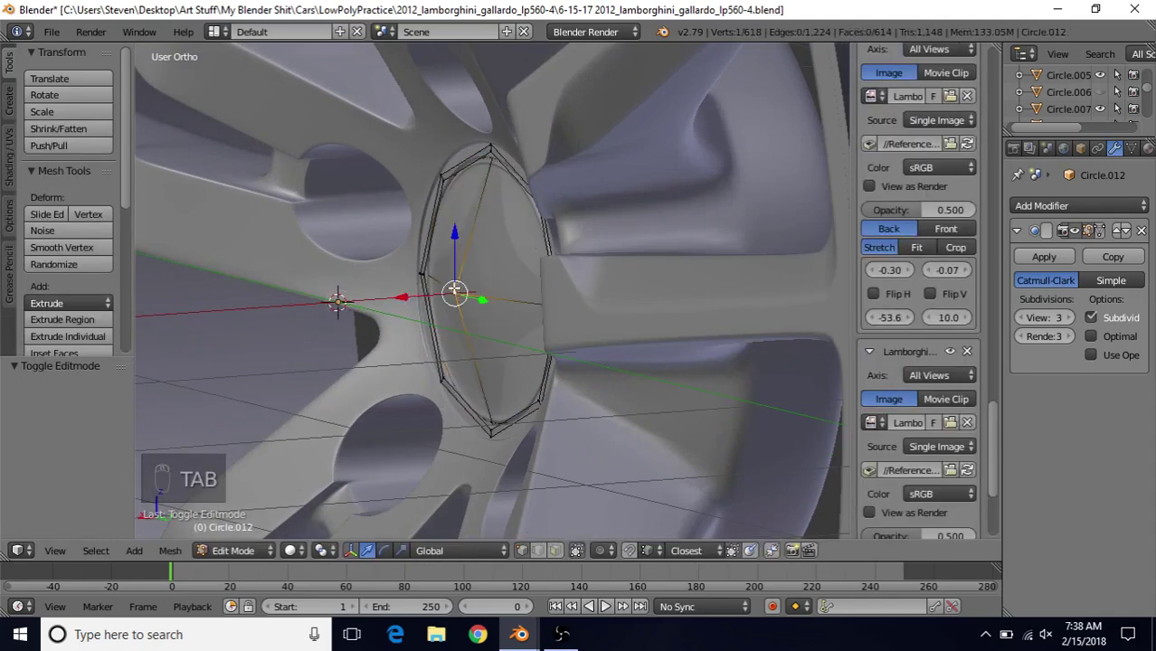
left_click_drag(402, 297, 356, 305)
right_click(357, 305)
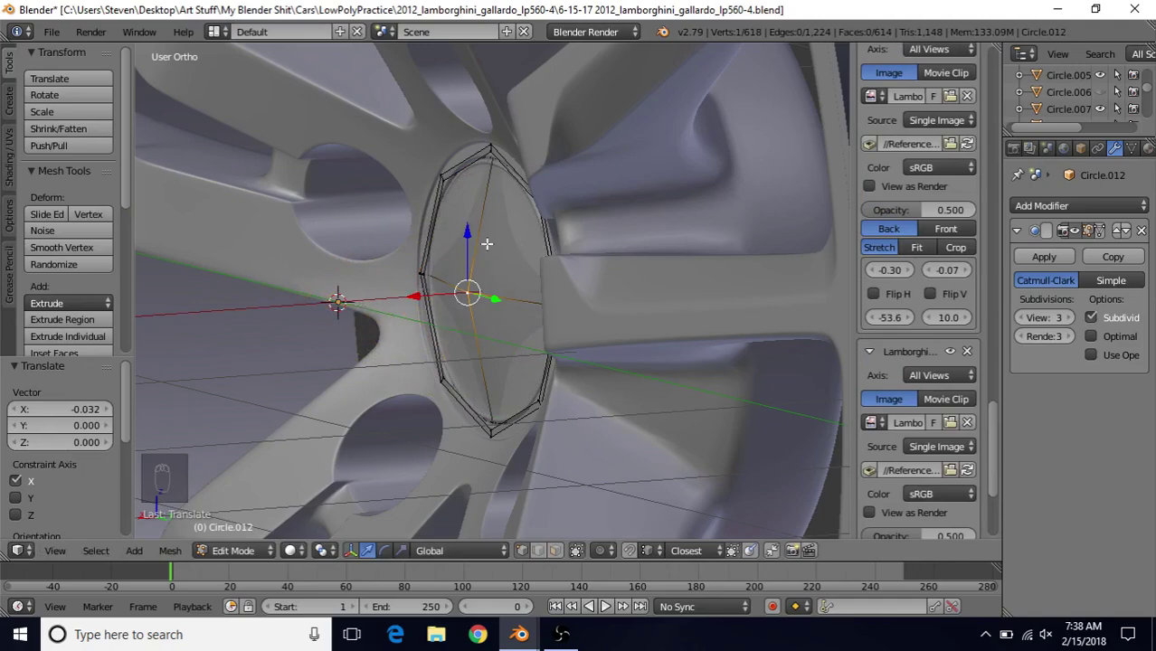
middle_click_drag(362, 303, 529, 292)
key("Tab")
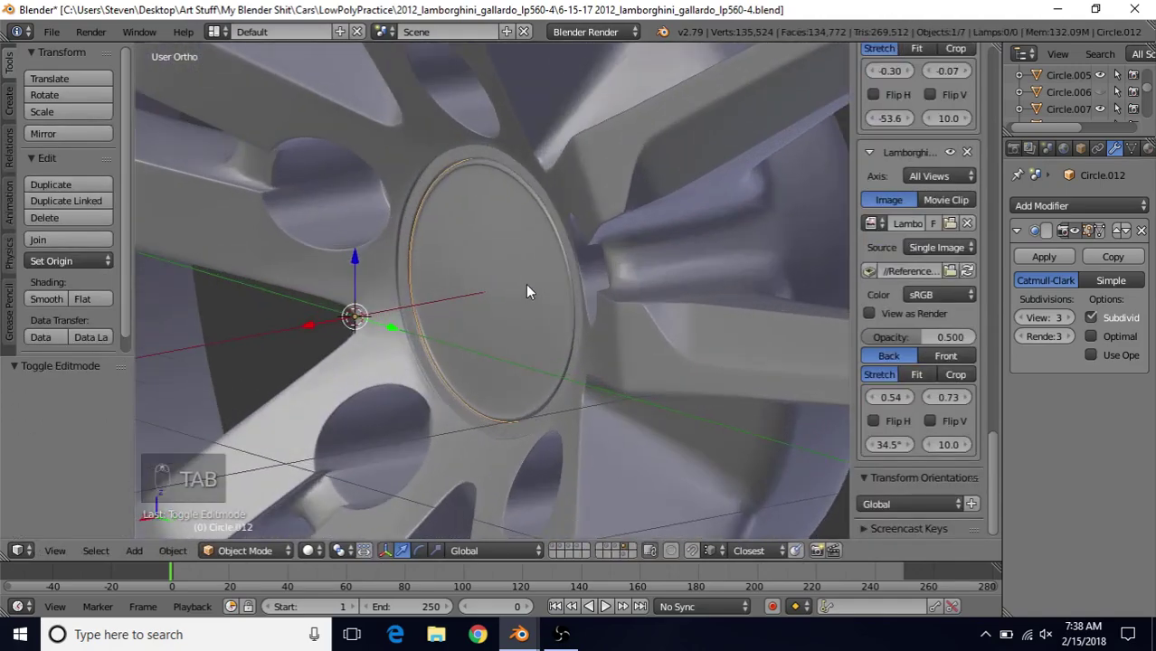
Step: Check the cap's smoothed shape and fit in the hub, and deselect all objects
key("Tab")
key("Tab")
middle_click_drag(461, 283, 596, 253)
scroll(475, 291, "down", 5)
scroll(533, 247, "up", 8)
scroll(504, 312, "down", 5)
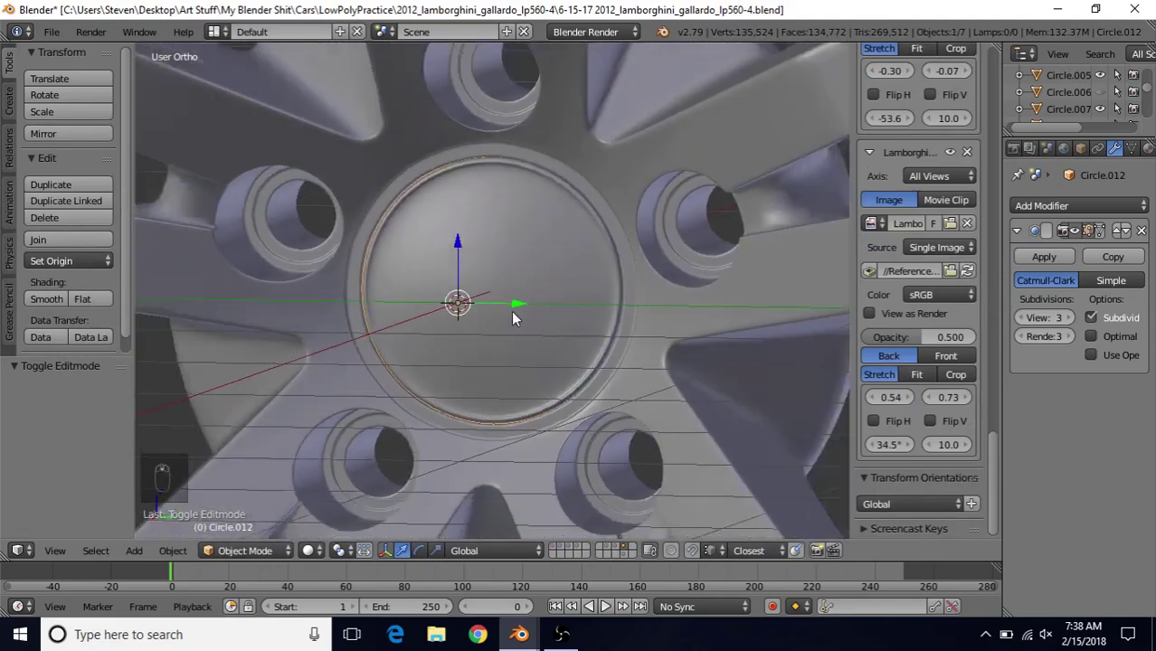
middle_click_drag(512, 256, 528, 250)
key("a")
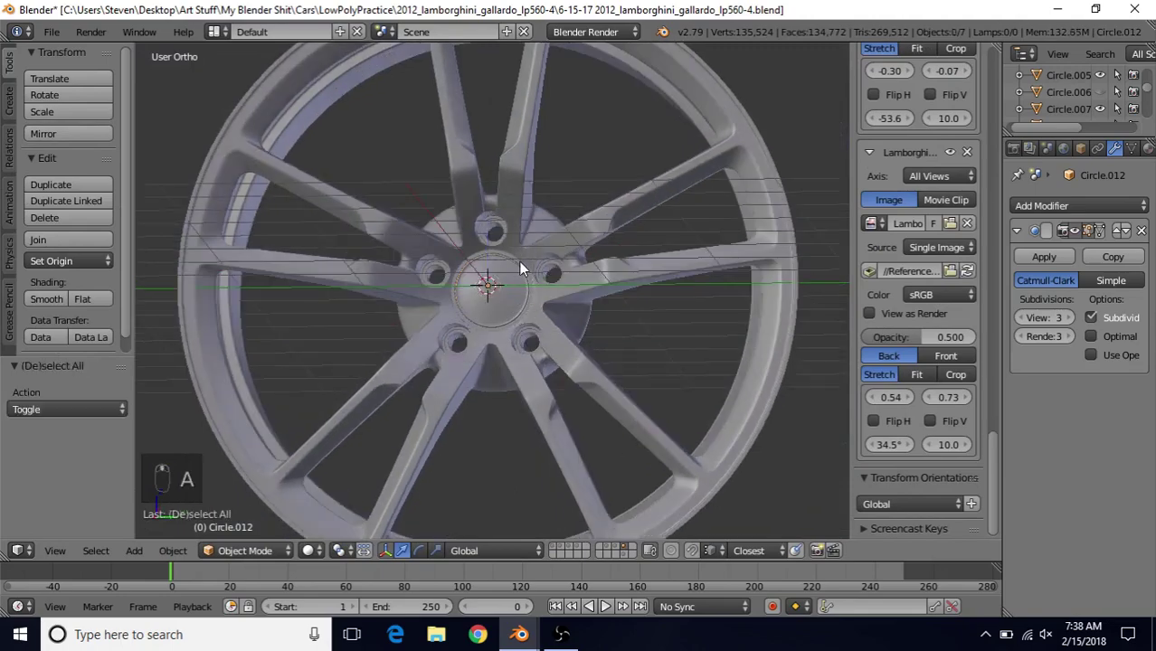
Step: Examine the hub from the front and rear, including the spoke roots and the holes in its back face
scroll(511, 289, "up", 6)
middle_click_drag(511, 298, 260, 238)
scroll(498, 306, "down", 4)
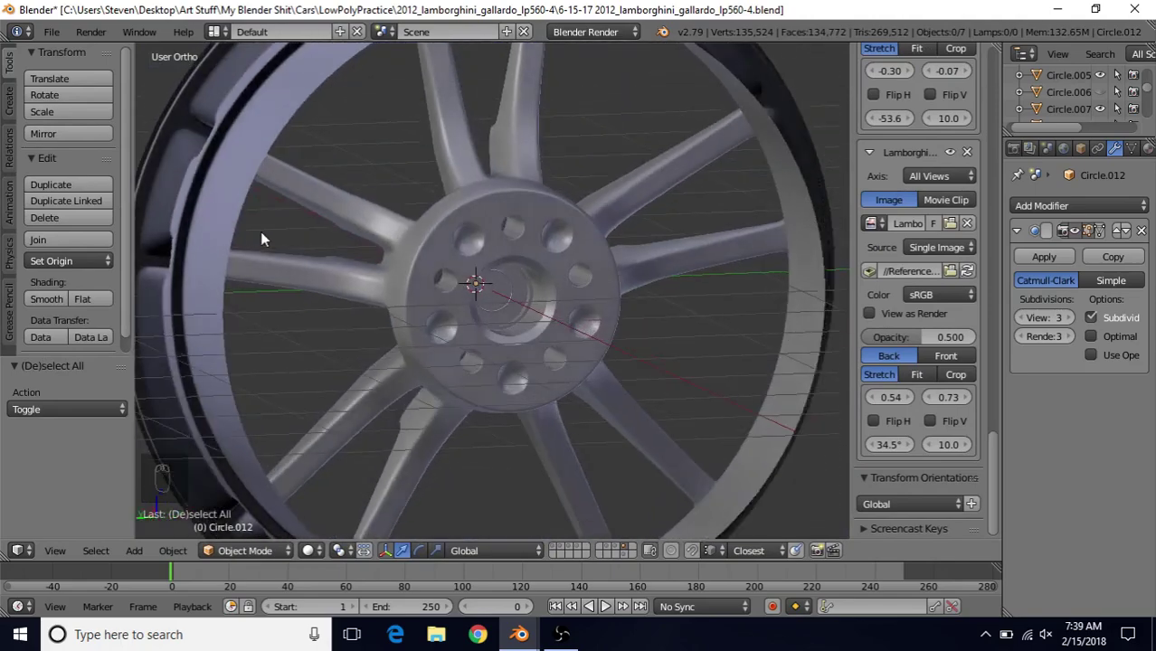
scroll(392, 294, "up", 4)
scroll(392, 294, "down", 4)
middle_click_drag(424, 183, 496, 185)
scroll(496, 184, "up", 2)
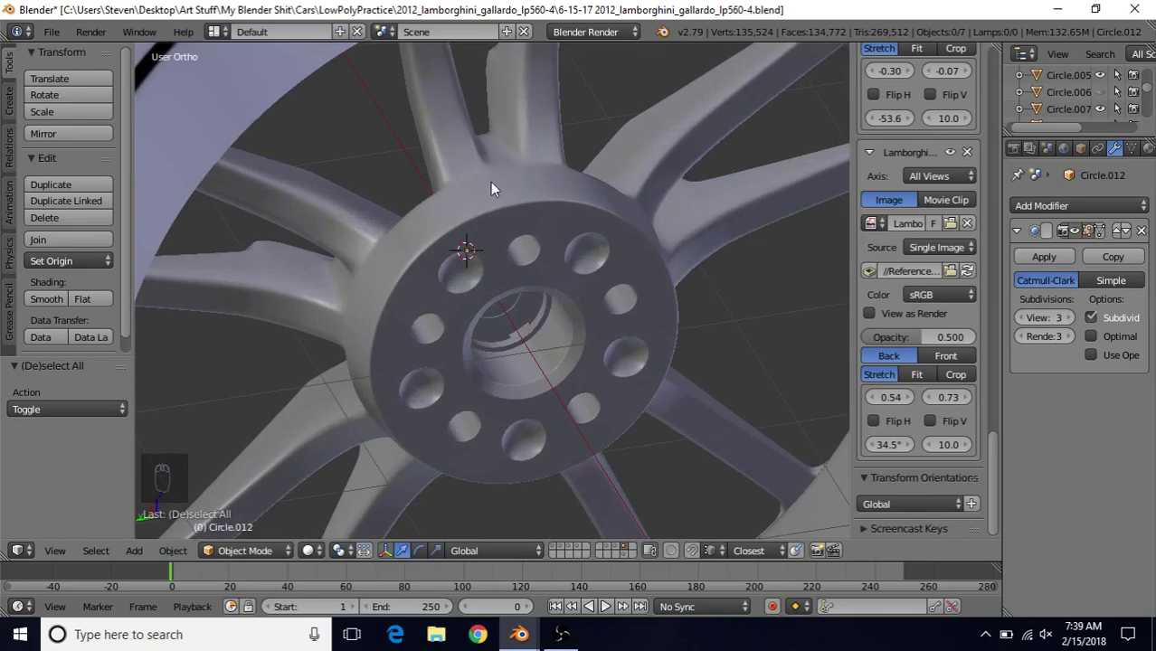
Step: Switch to the Blender window with the practice28 rim4 practice V15d file and examine the spoke gap above the front lug hole
mouse_move(519, 634)
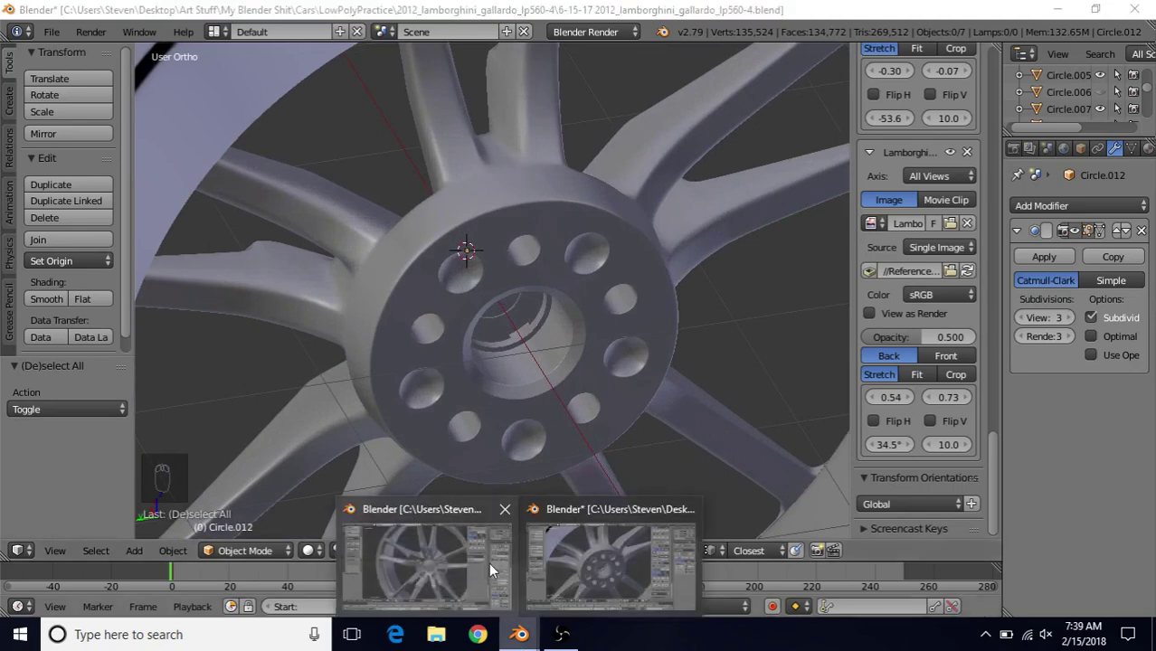
left_click(488, 563)
middle_click_drag(535, 268, 483, 314)
scroll(560, 254, "up", 3)
middle_click_drag(579, 217, 484, 290, "shift")
scroll(524, 251, "up", 5)
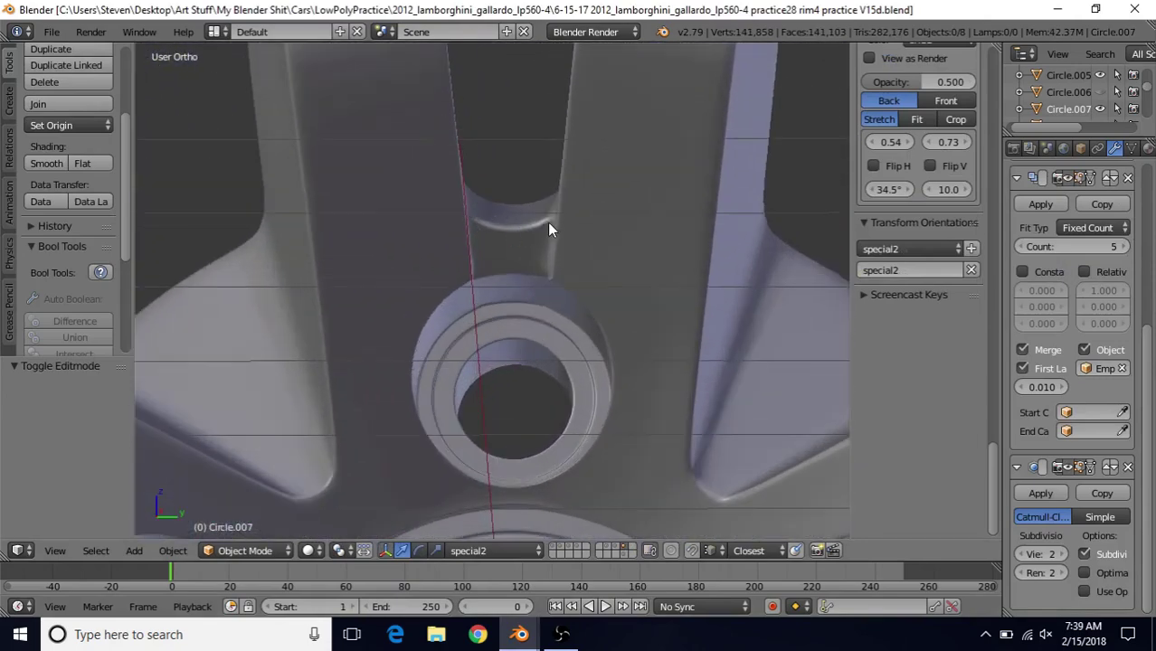
Step: Examine the rear of the practice rim where the gap between the paired spokes runs into the hub
scroll(547, 226, "down", 5)
middle_click_drag(540, 268, 279, 321)
scroll(552, 265, "up", 4)
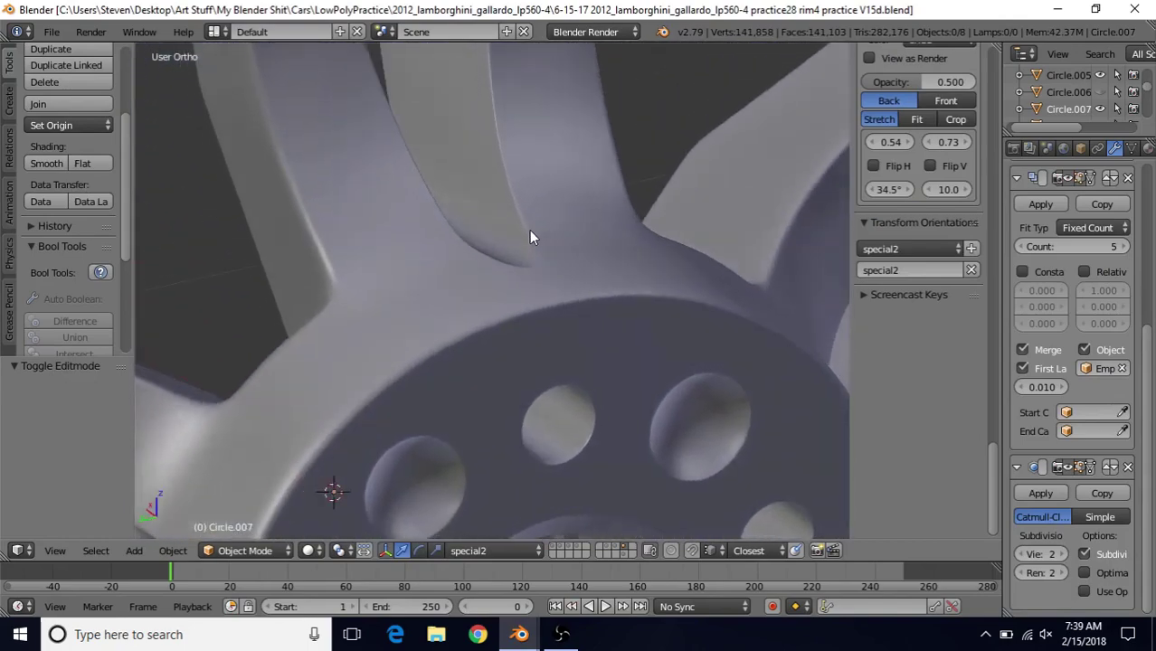
middle_click_drag(529, 237, 489, 239)
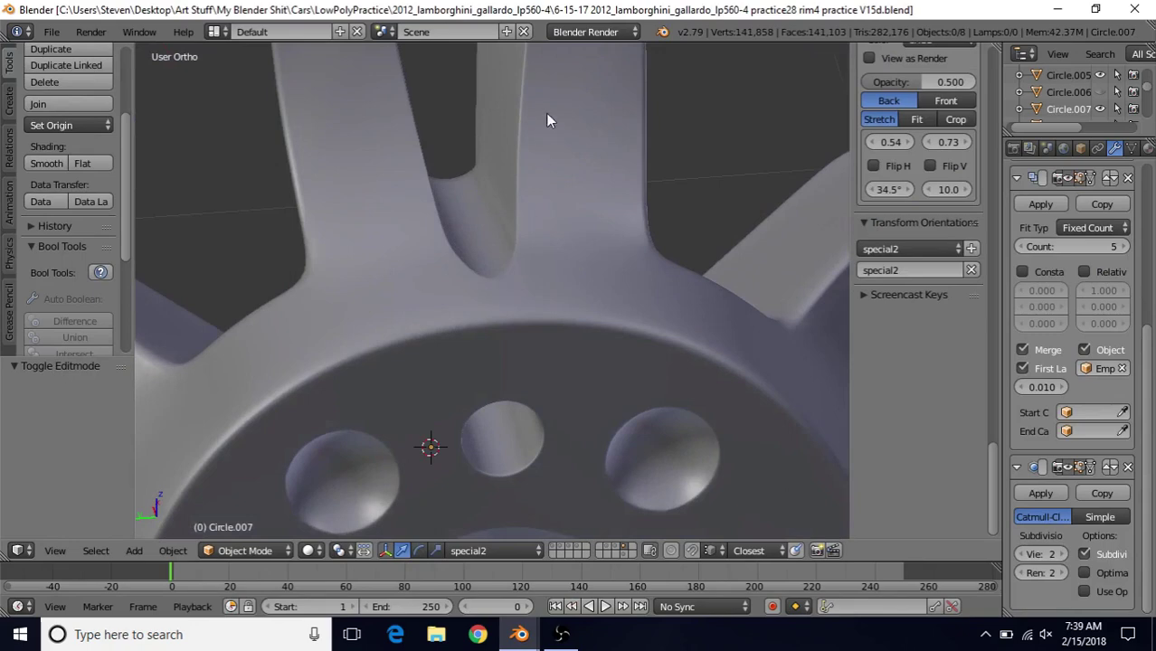
scroll(462, 270, "down", 2)
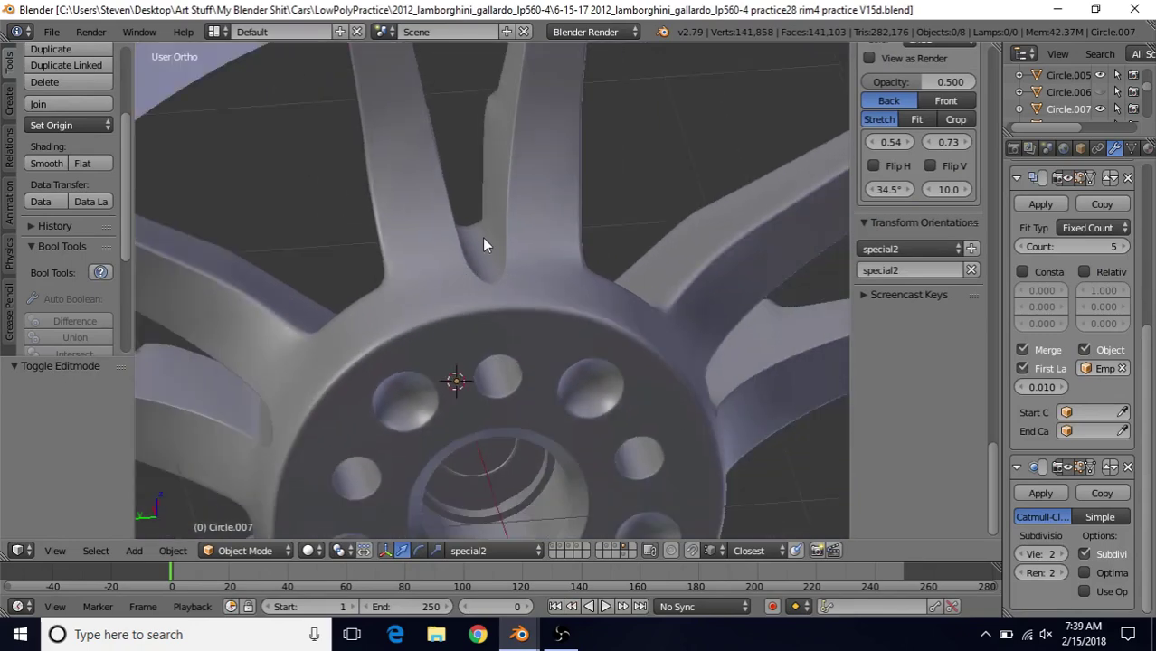
scroll(482, 237, "down", 2)
Step: Compare the front and rear of the practice rim's spoke gap and how it meets the lug hole
middle_click_drag(498, 236, 821, 167)
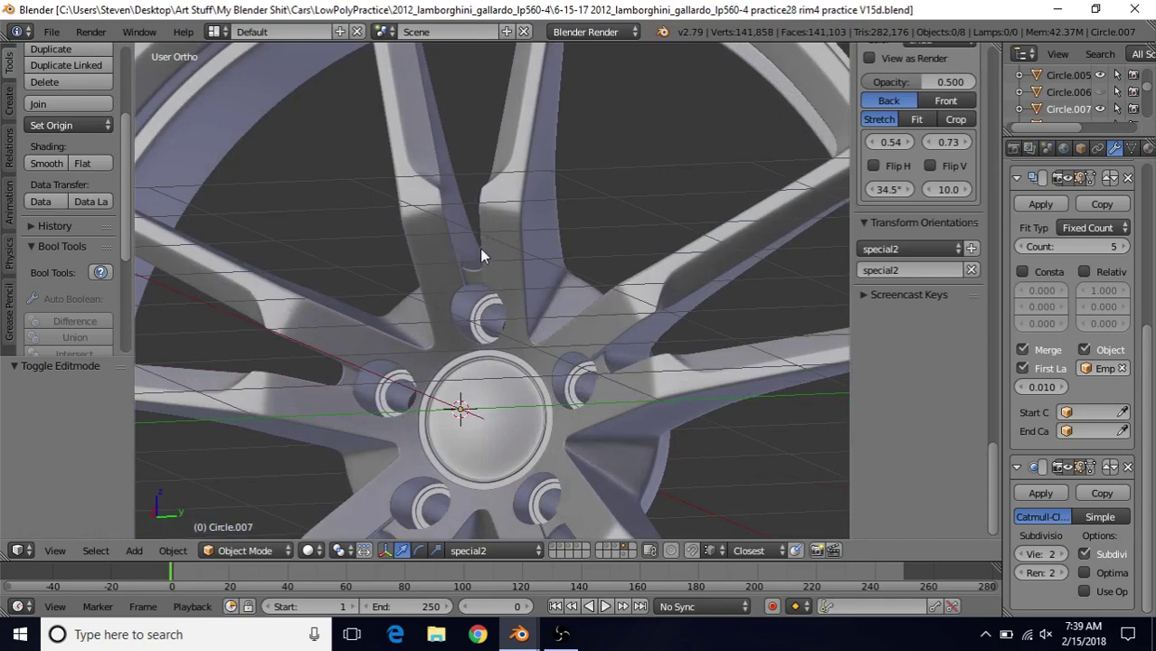
middle_click_drag(479, 256, 523, 254)
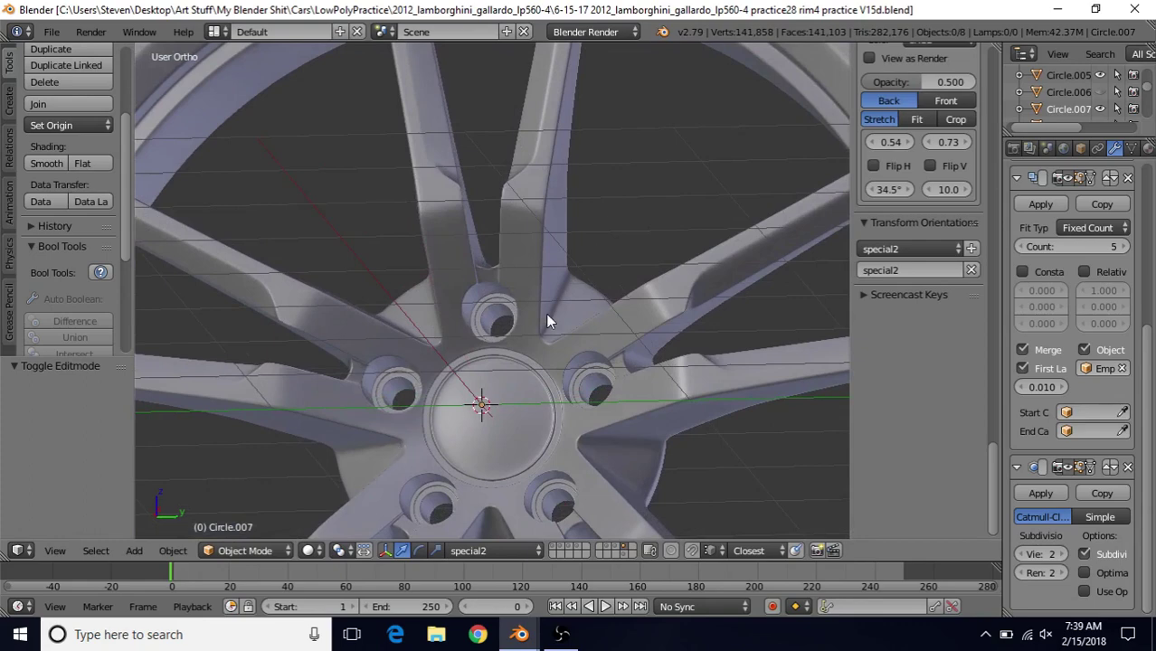
middle_click_drag(530, 315, 417, 317)
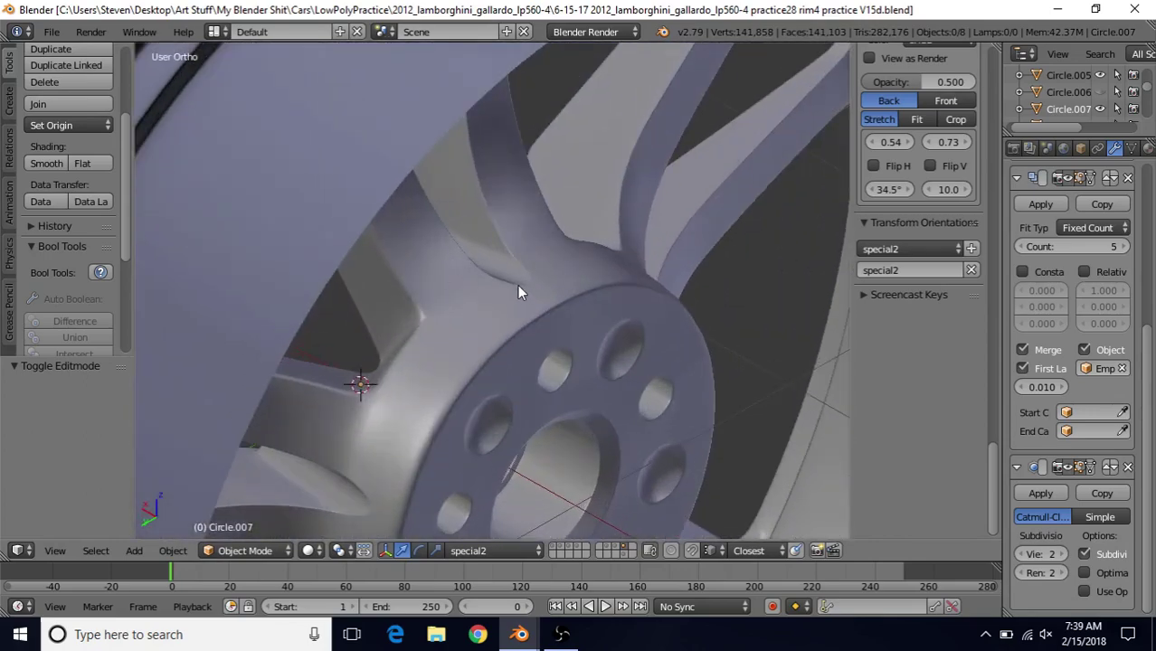
middle_click_drag(517, 292, 463, 236)
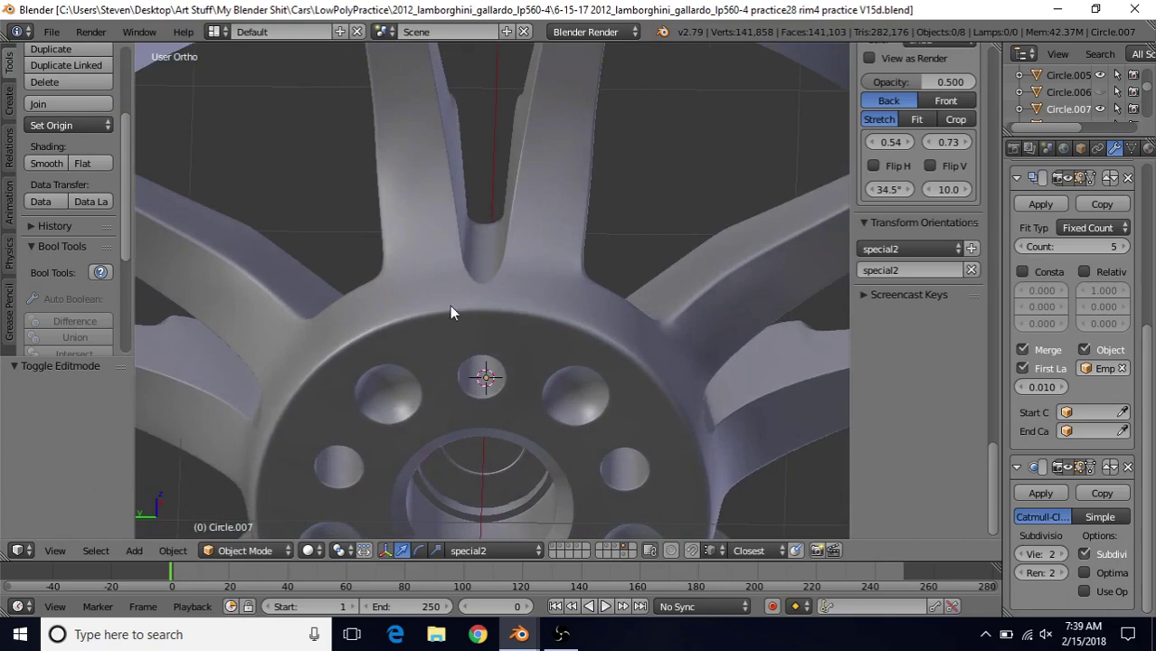
middle_click_drag(381, 285, 532, 259)
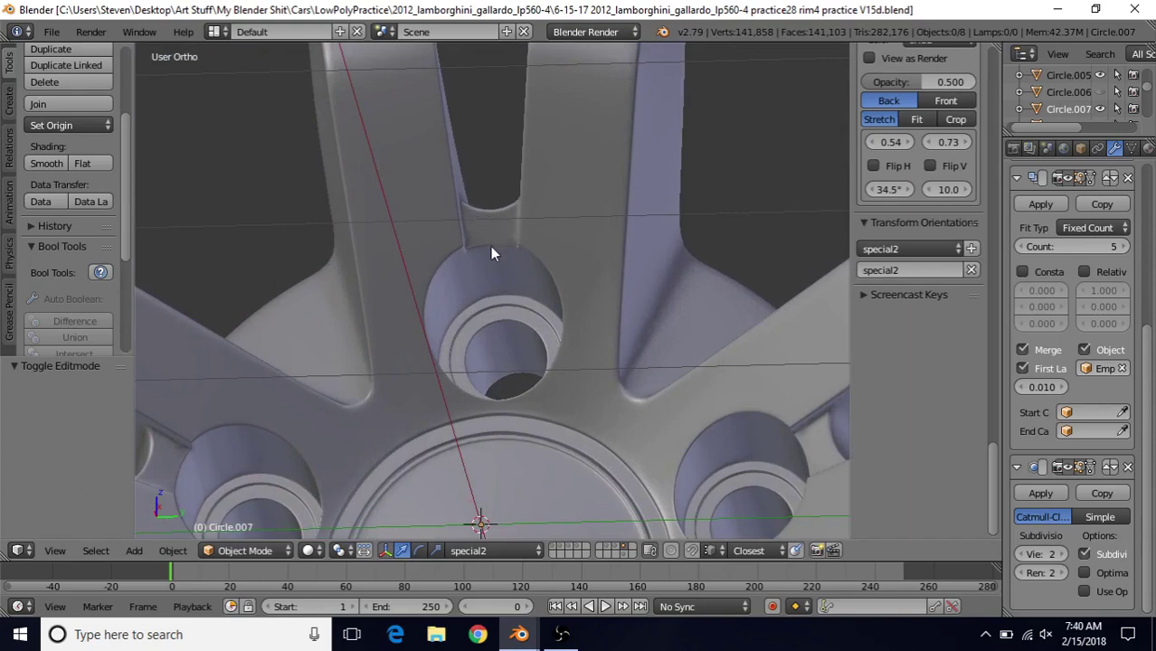
Step: Switch back to the working wheel file and examine the spoke gap above the topmost lug hole from the front
middle_click_drag(483, 214, 542, 299)
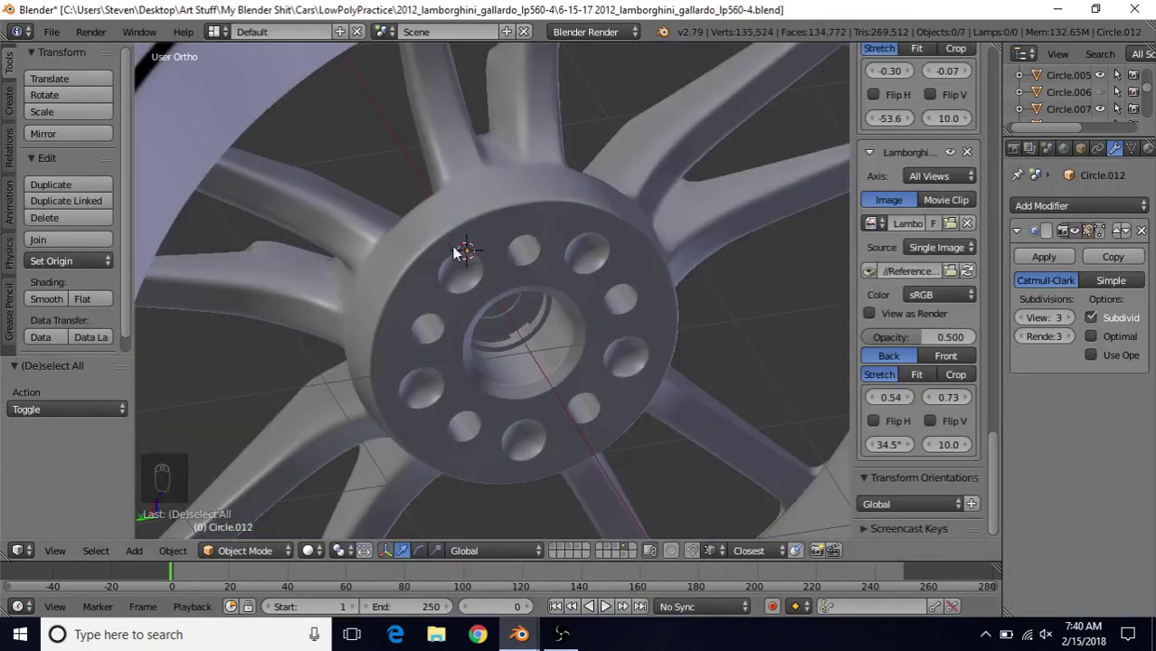
middle_click_drag(459, 250, 752, 219)
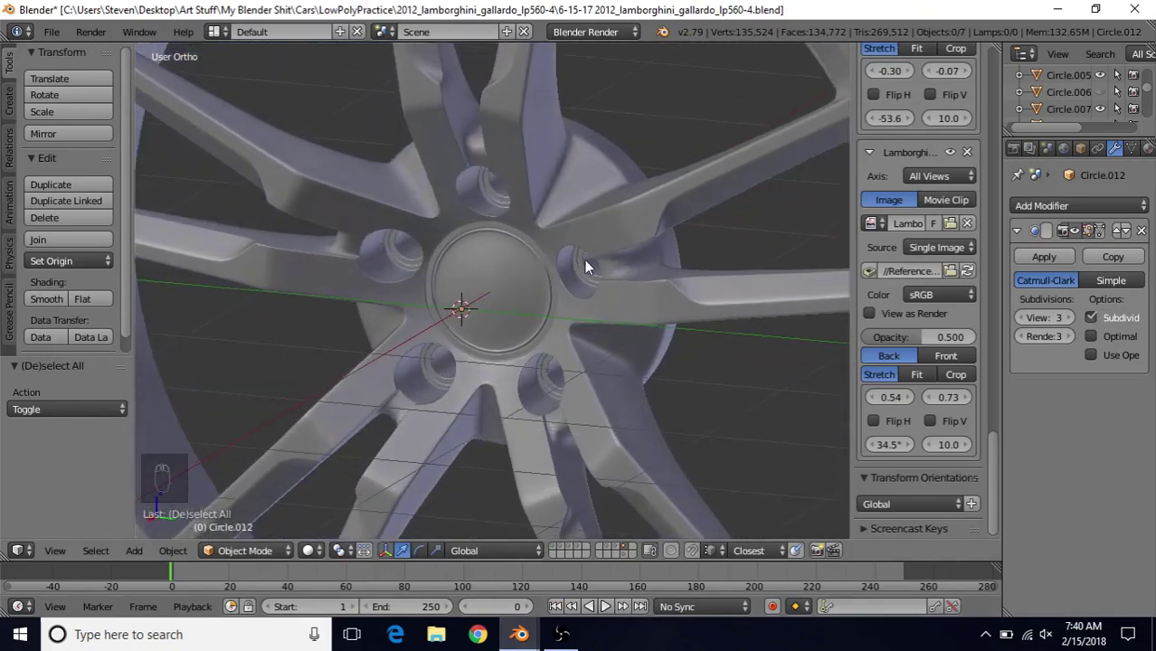
middle_click_drag(526, 203, 517, 143)
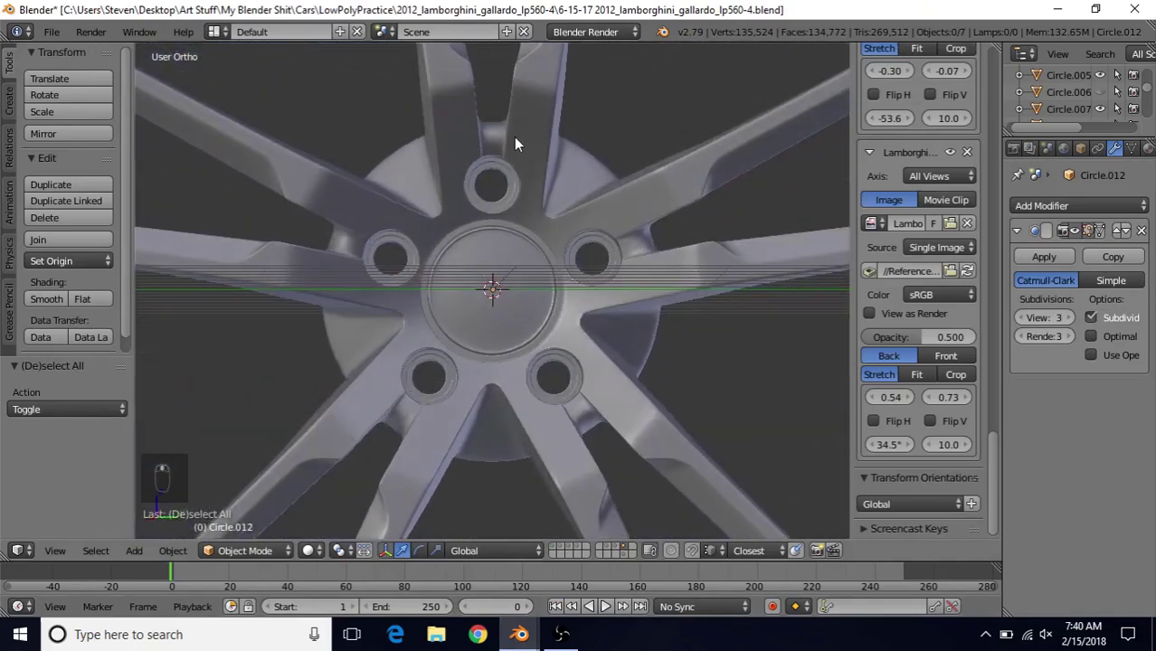
middle_click_drag(500, 183, 520, 331, "shift")
scroll(543, 312, "up", 2)
left_click(1075, 230)
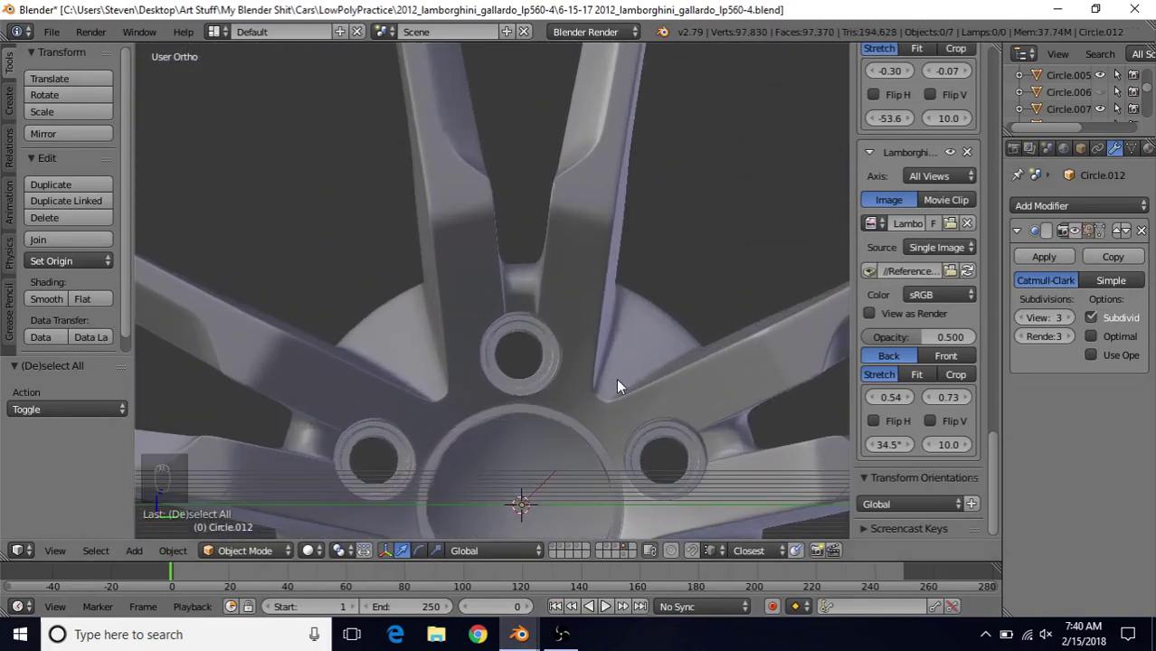
scroll(616, 386, "down", 3)
left_click(1072, 231)
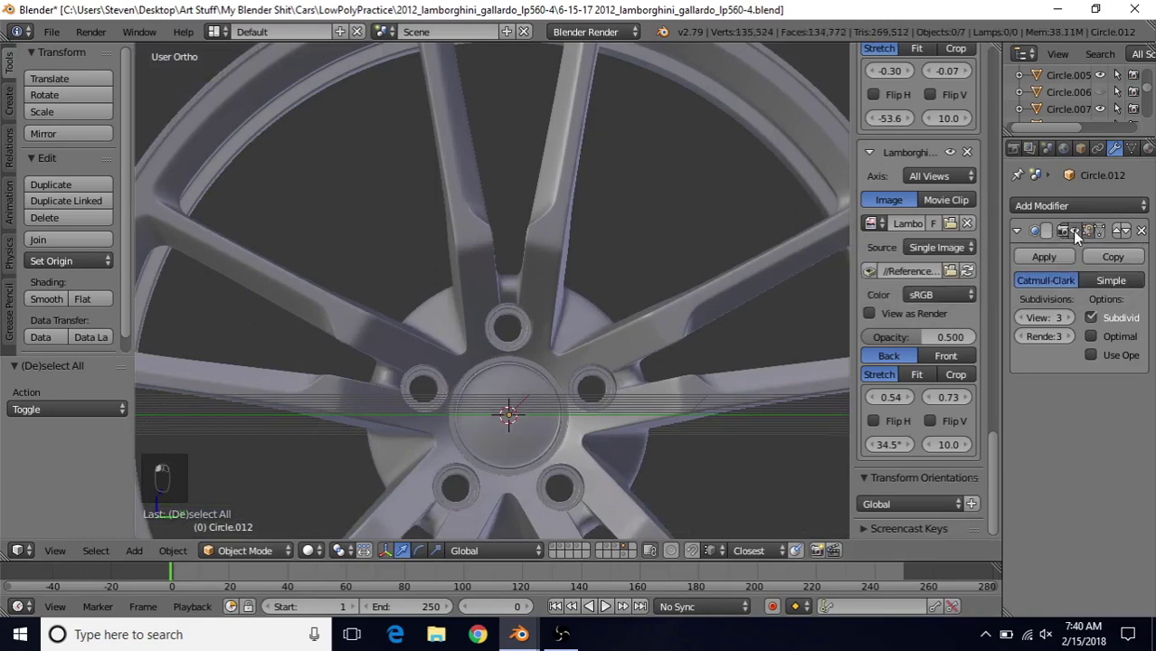
Step: Select the wheel mesh and turn off its subdivision modifier's viewport display to inspect the unsmoothed spoke gap
right_click(535, 200)
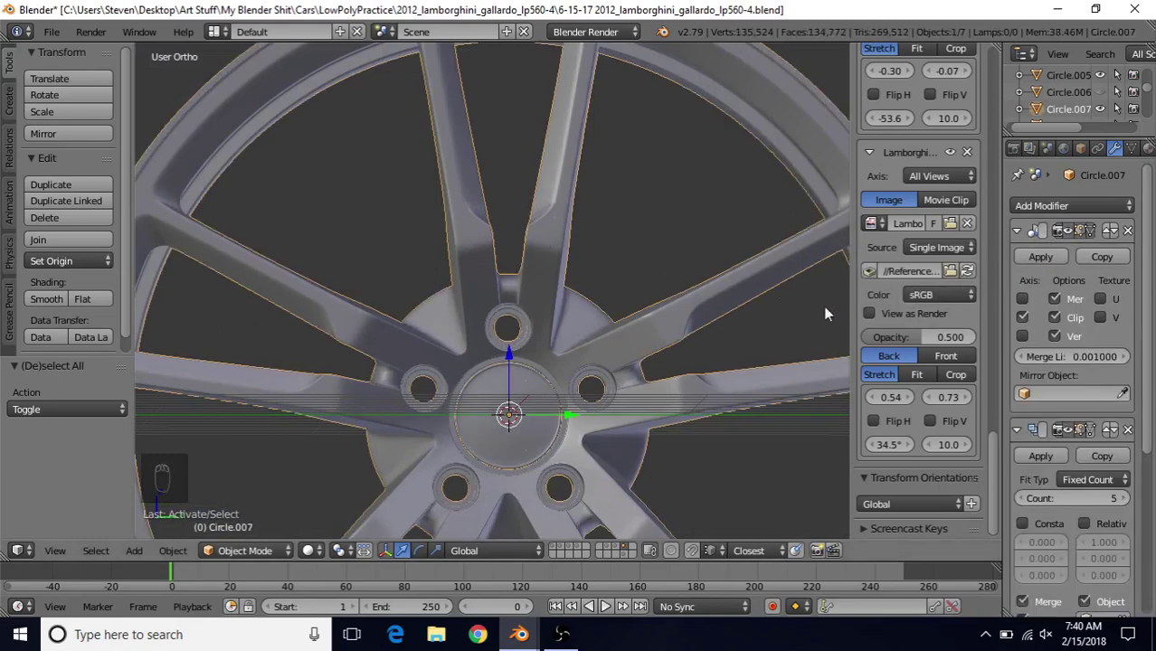
scroll(1051, 352, "down", 6)
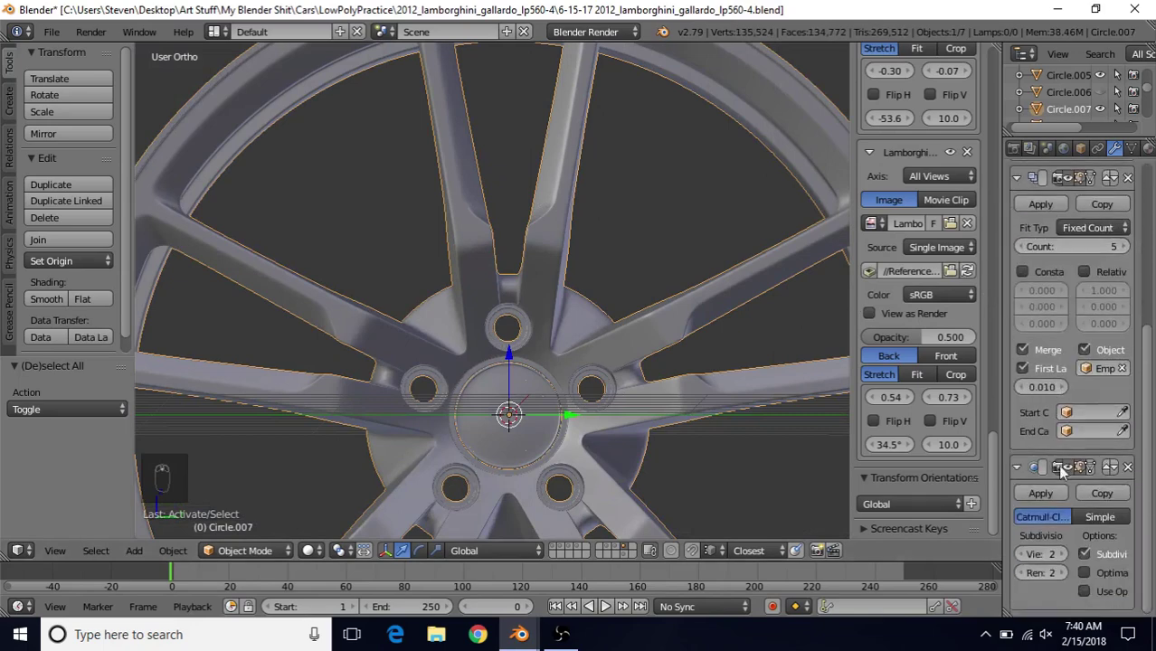
scroll(575, 287, "up", 4)
middle_click_drag(575, 281, 557, 260)
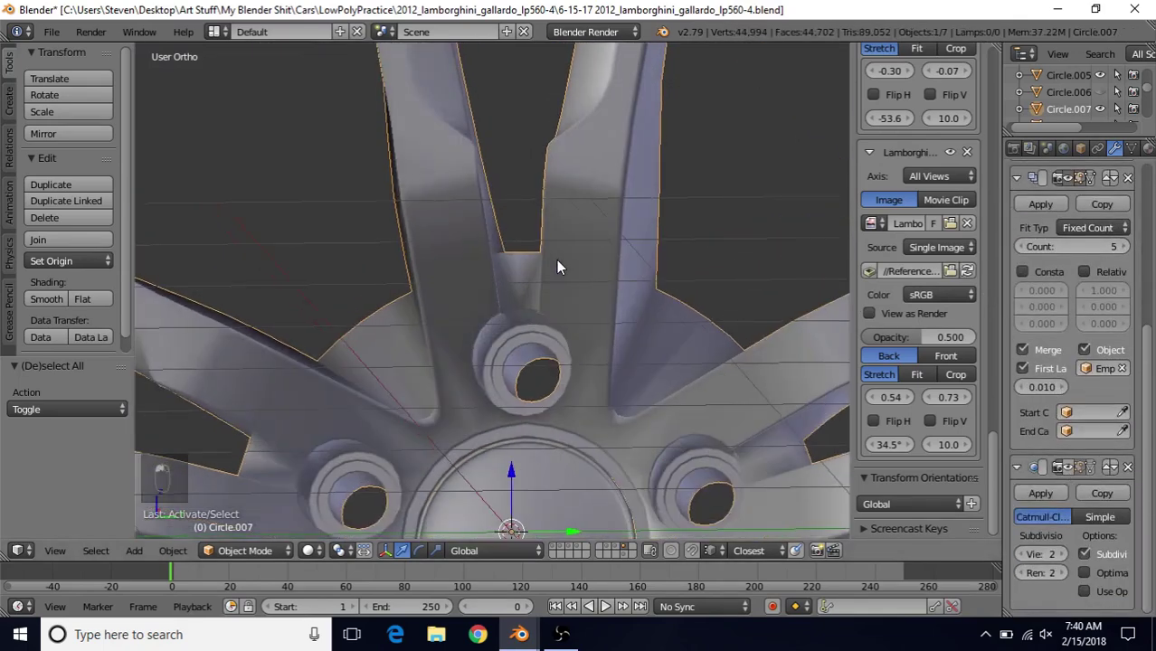
scroll(557, 260, "up", 3)
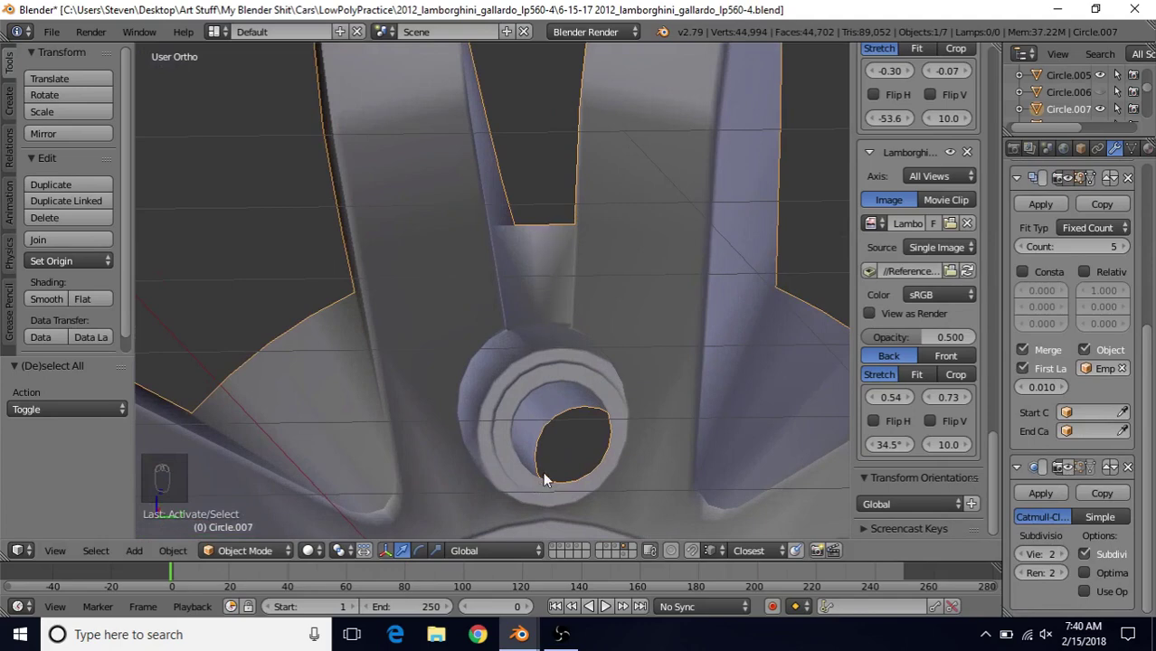
Step: Switch to the V15d practice file to compare its spoke gap above the lug hole
mouse_move(520, 635)
left_click(599, 520)
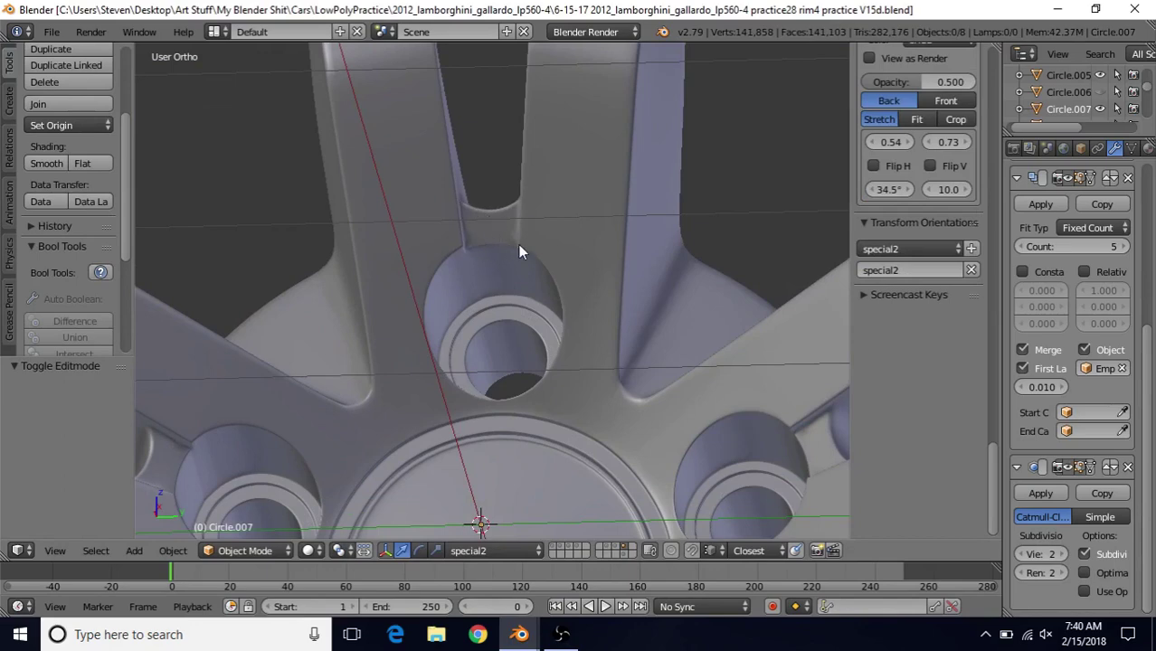
Step: Switch back to the working wheel file and open the wheel mesh for editing at the spoke gap above the topmost lug hole
scroll(504, 325, "down", 3)
mouse_move(519, 634)
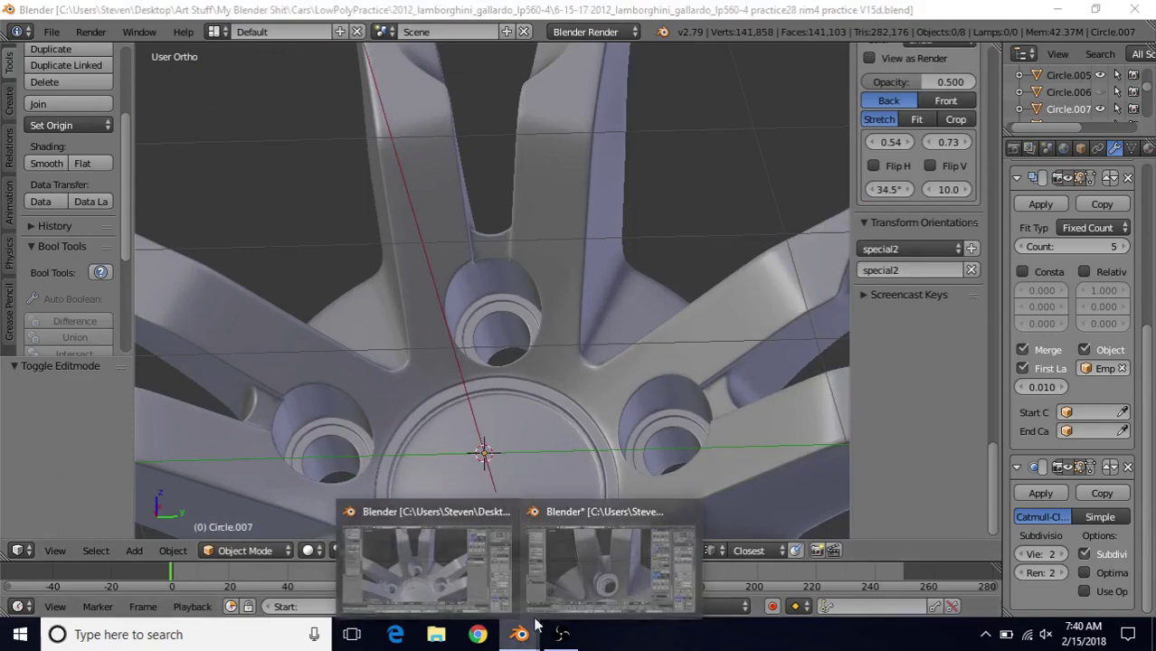
left_click(611, 561)
middle_click_drag(483, 225, 586, 229)
scroll(531, 340, "down", 3)
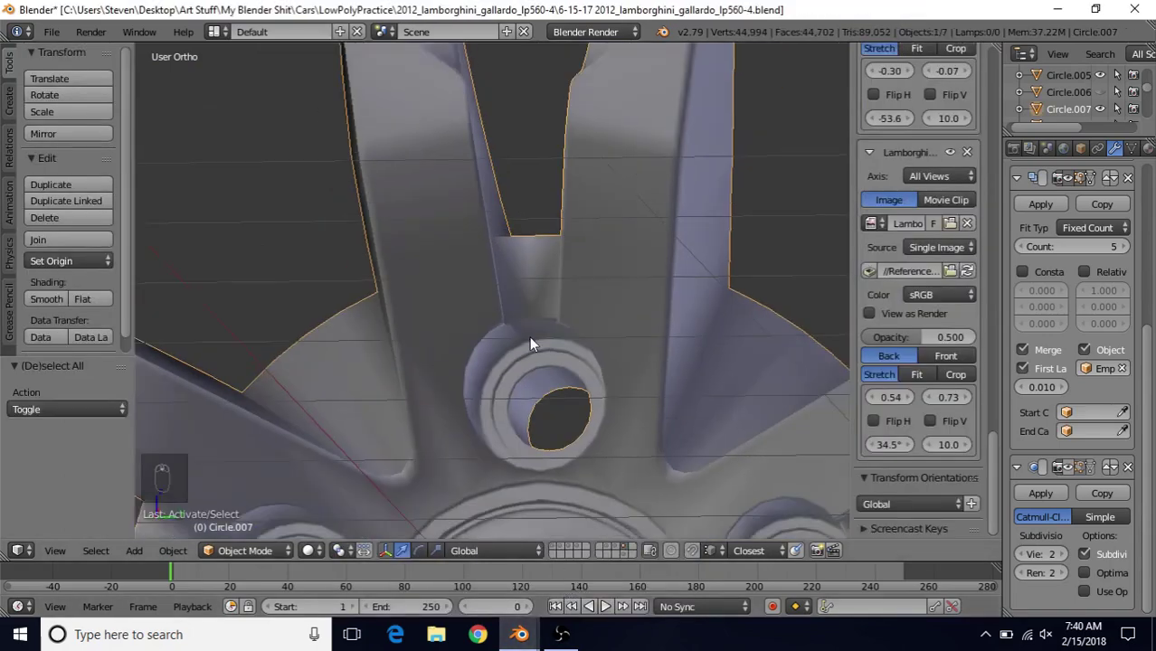
key("Tab")
middle_click_drag(572, 284, 601, 304)
scroll(602, 304, "up", 5)
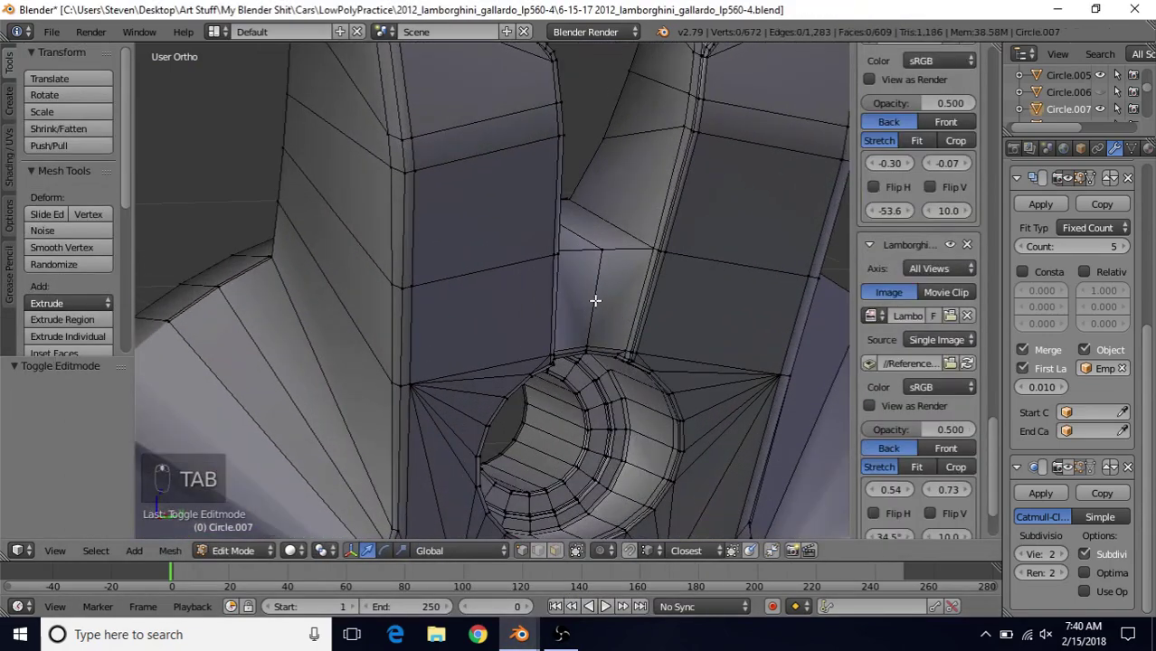
scroll(484, 321, "up", 3)
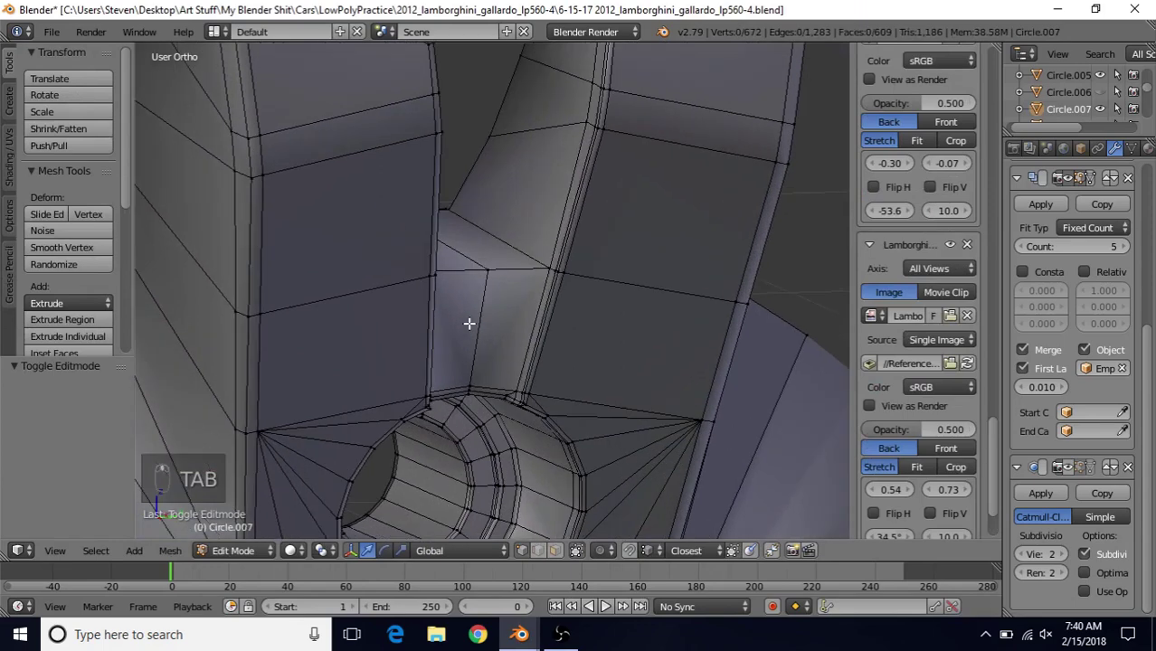
Step: Select the bevel vertex at the gap's inner edge and examine how the spoke's slope runs down to the lug hole
right_click(558, 272)
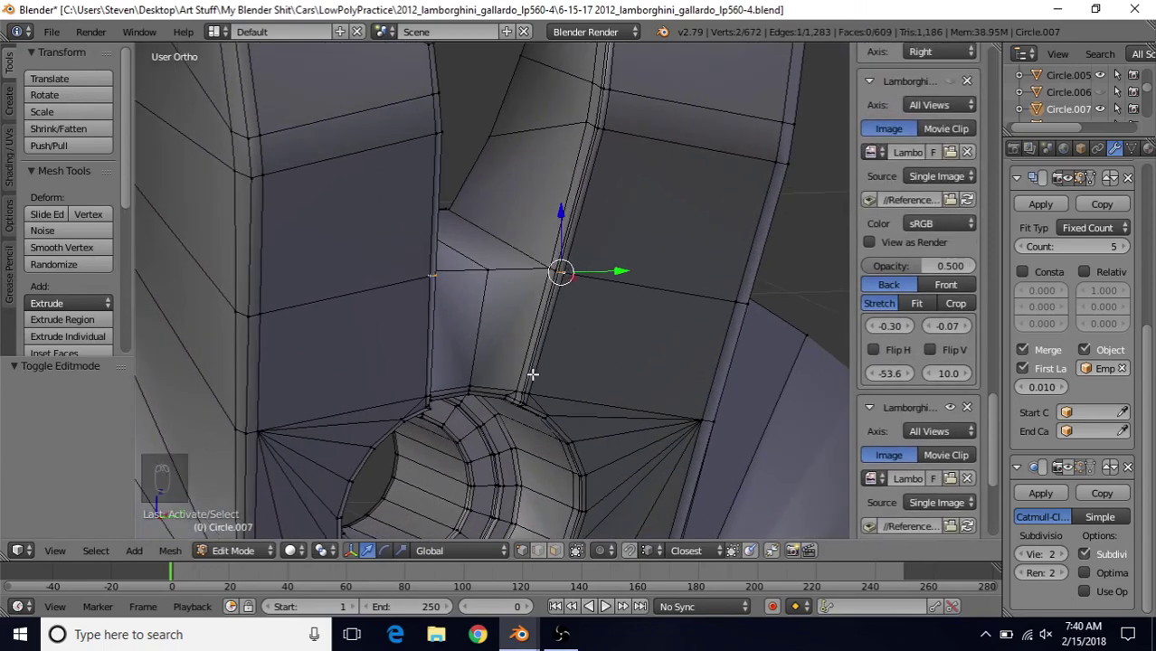
middle_click_drag(532, 373, 397, 272)
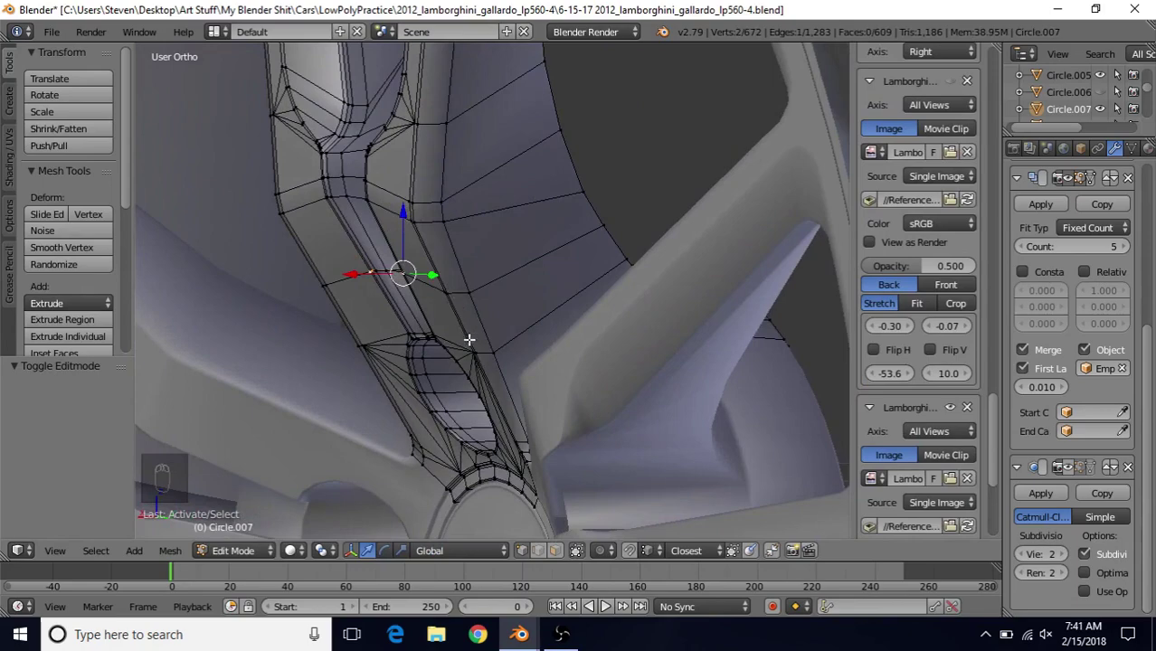
middle_click_drag(427, 272, 591, 284)
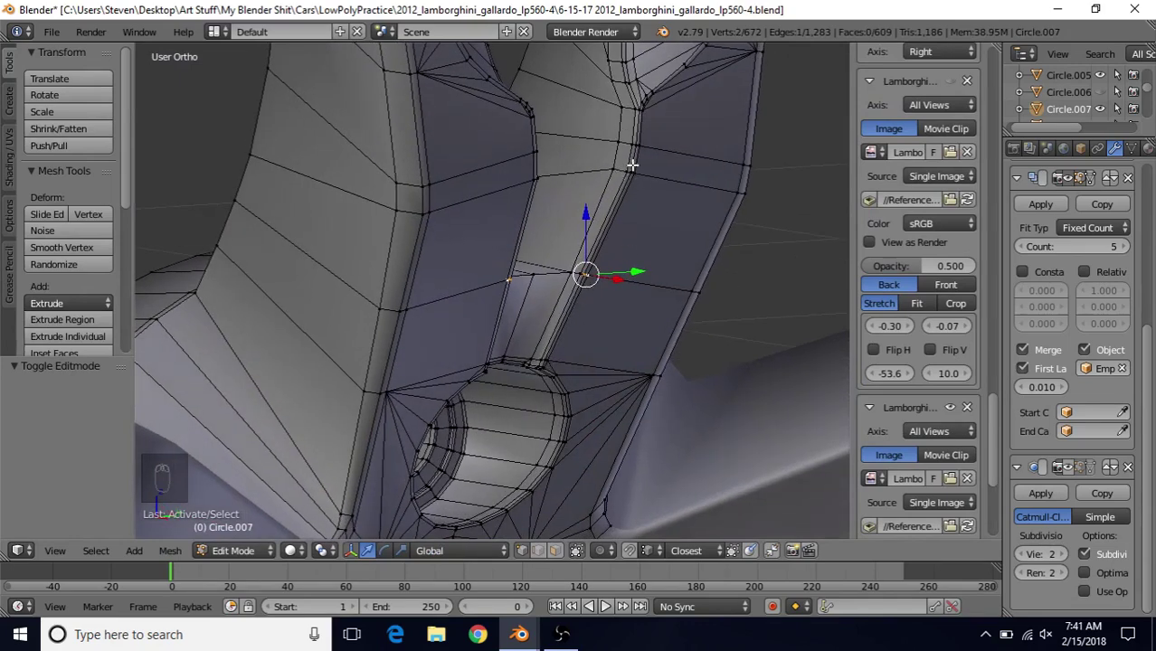
scroll(545, 342, "up", 5)
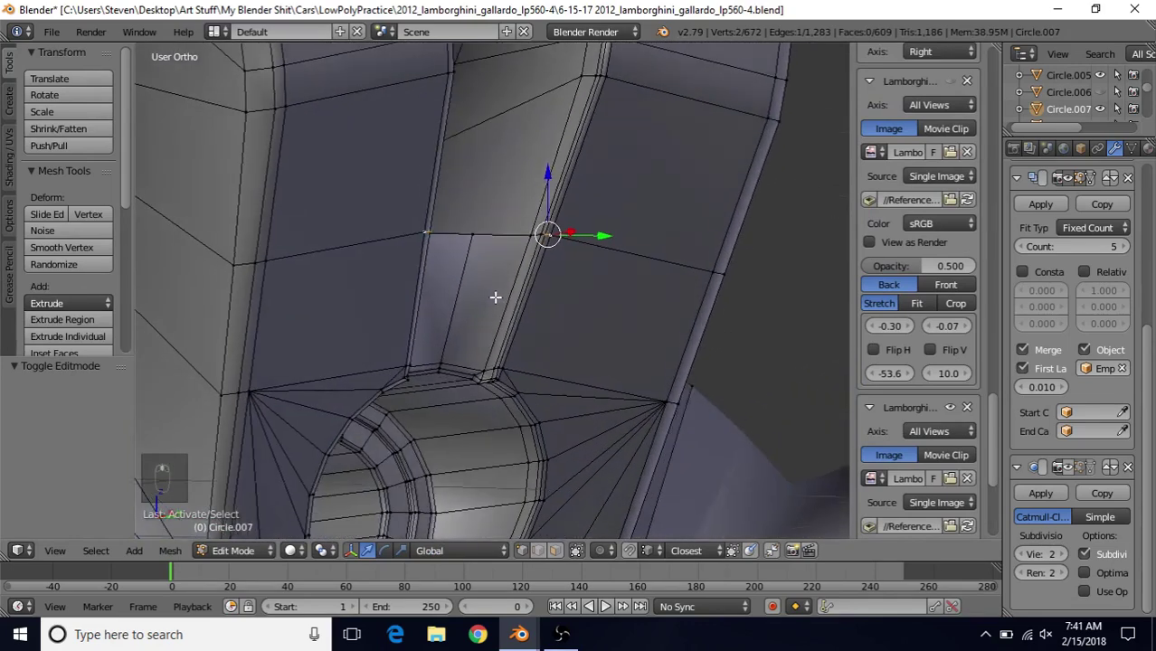
Step: Switch to face selection and select the narrow bevel face along the spoke gap's edge just above the lug hole
left_click(557, 550)
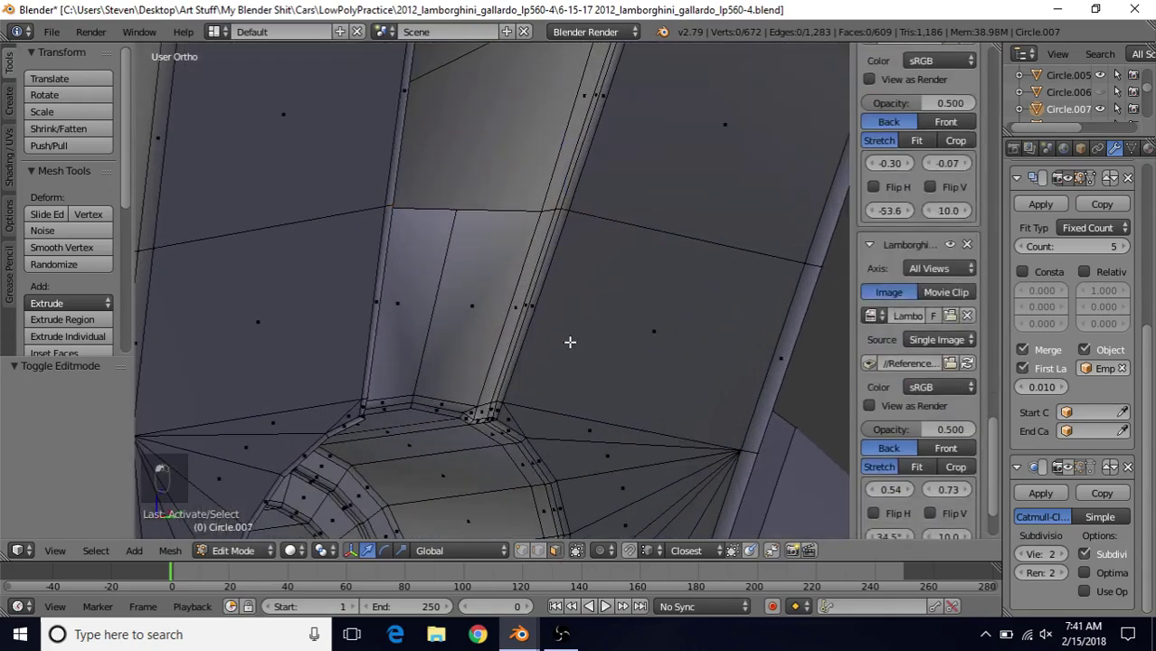
right_click(551, 258)
middle_click_drag(555, 323, 645, 392)
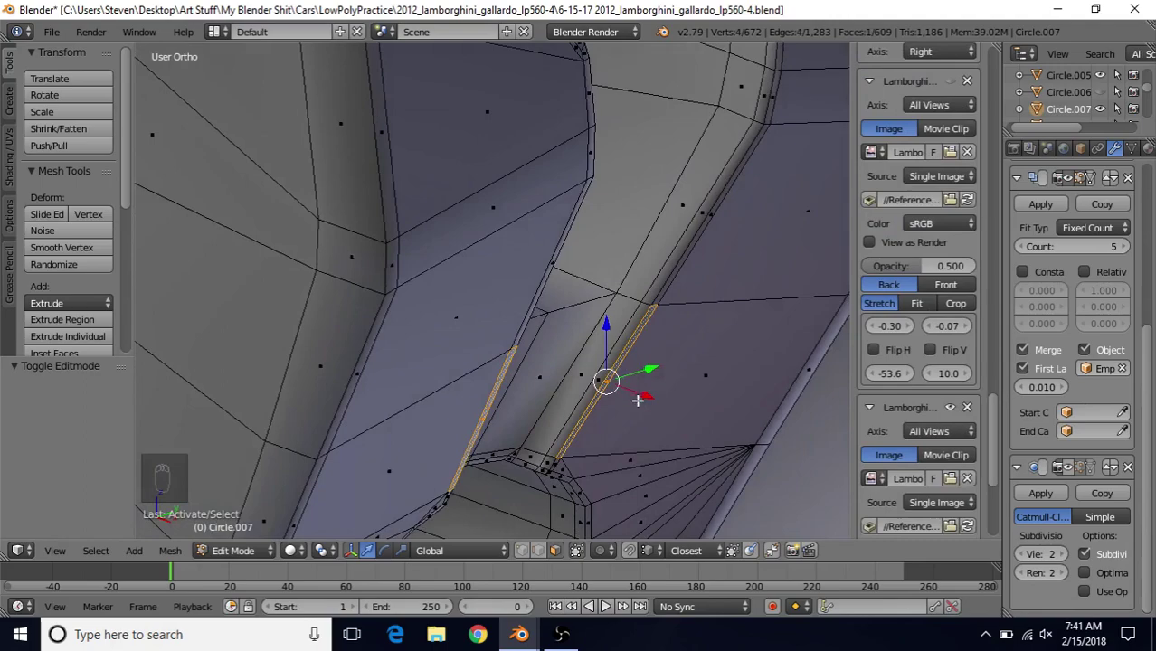
middle_click_drag(643, 351, 581, 323)
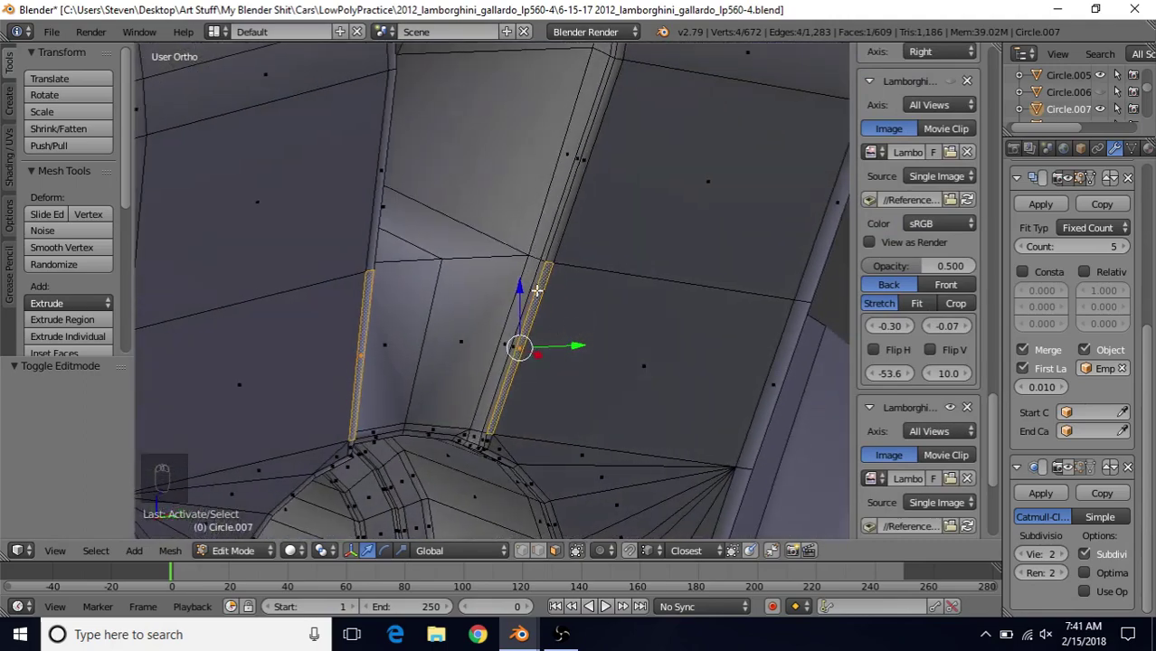
middle_click_drag(593, 369, 642, 372)
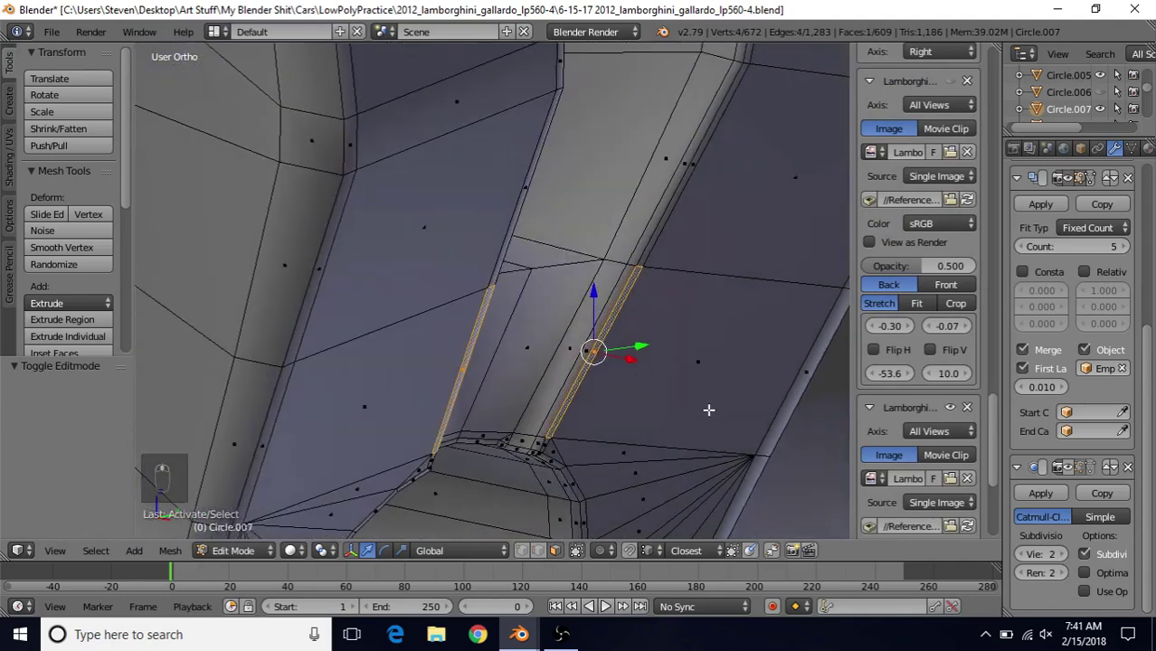
middle_click_drag(505, 328, 529, 330)
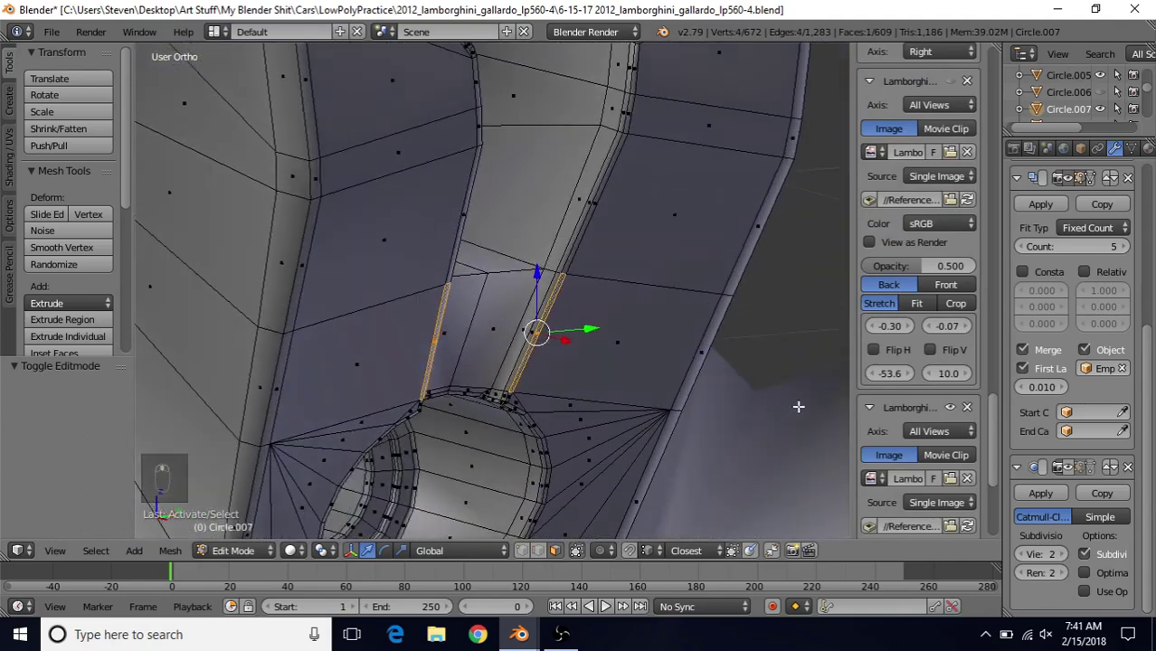
Step: Set the transform orientation to Normal so the axes follow the selected bevel face
left_click(454, 551)
scroll(995, 438, "down", 6)
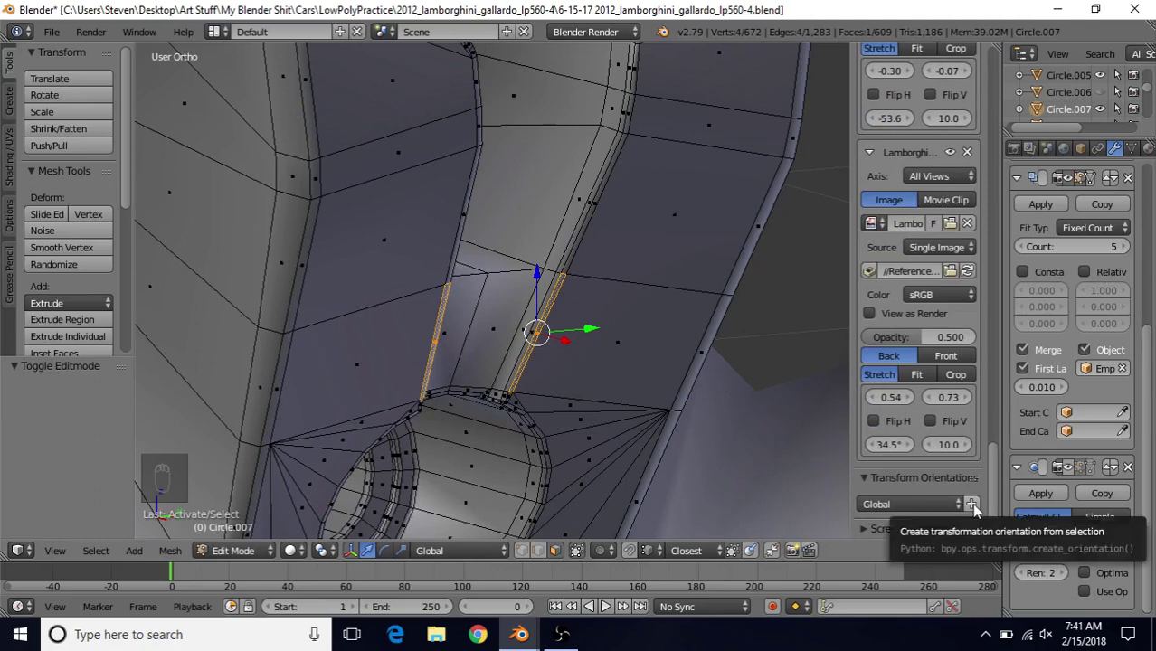
left_click(461, 549)
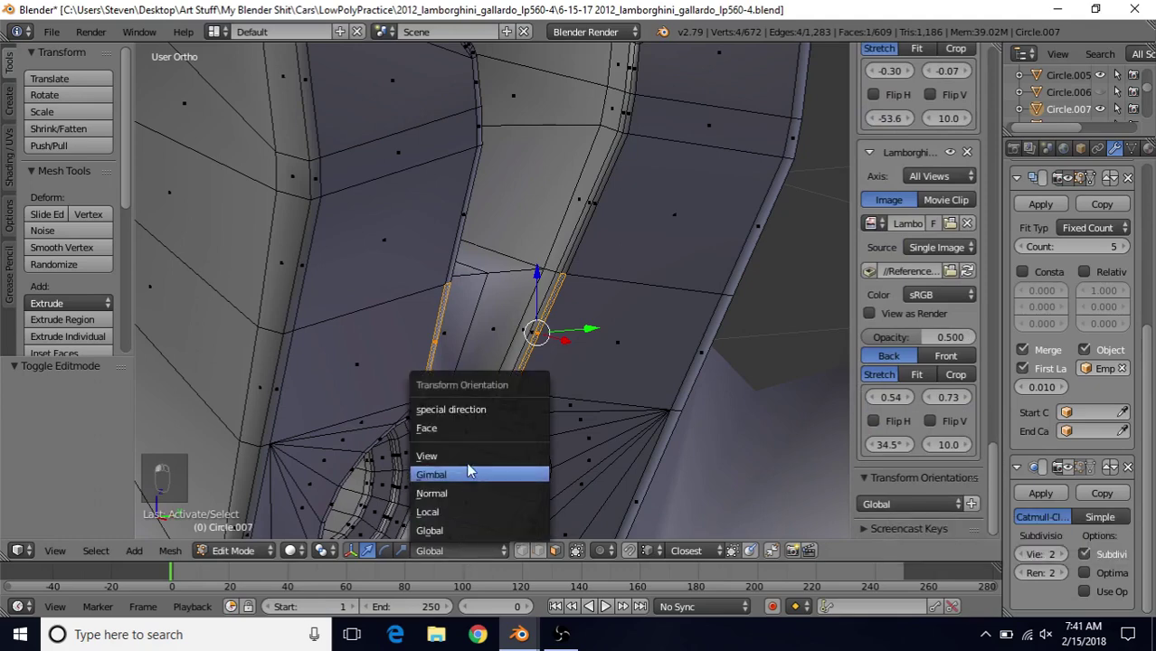
left_click(532, 493)
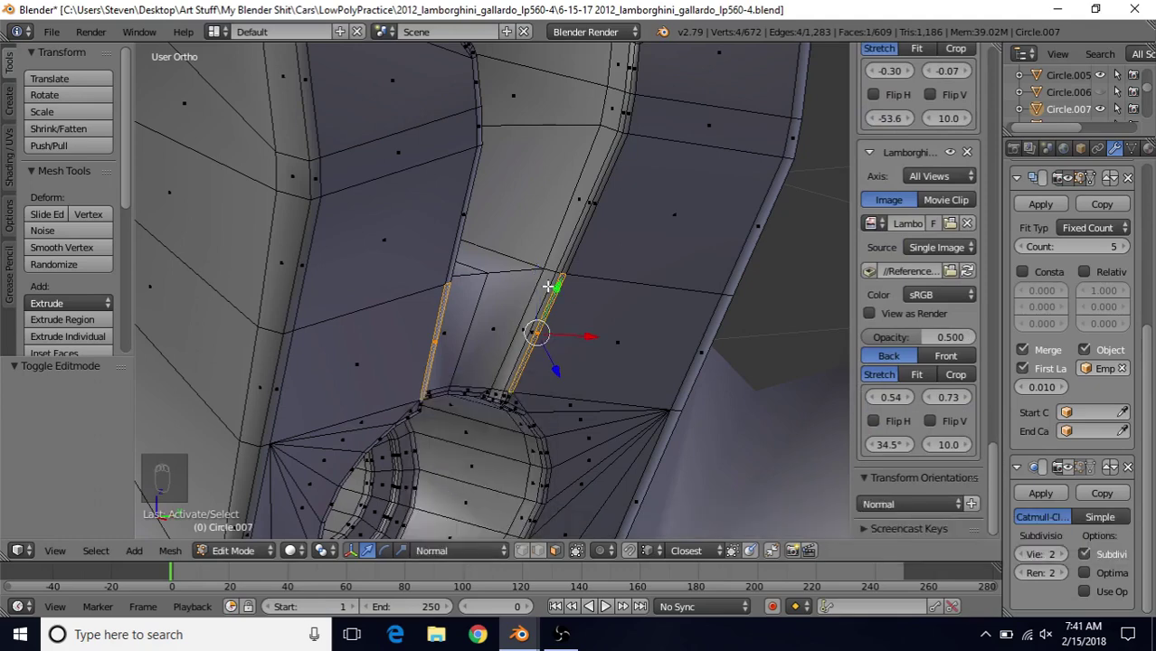
left_click(460, 549)
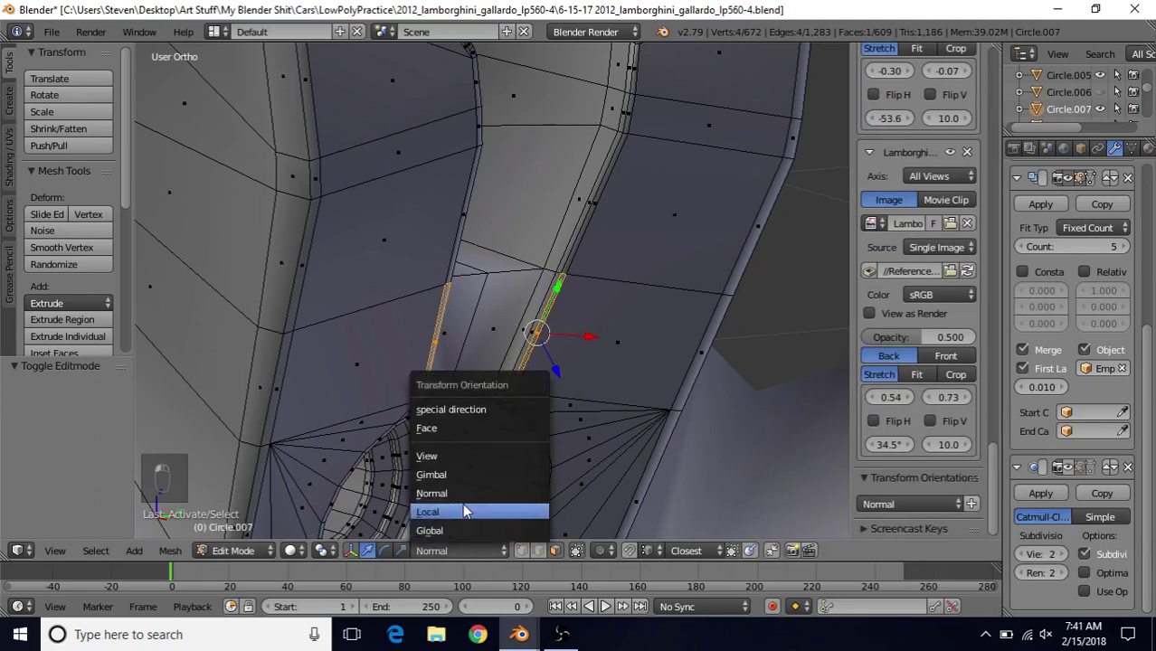
left_click(465, 492)
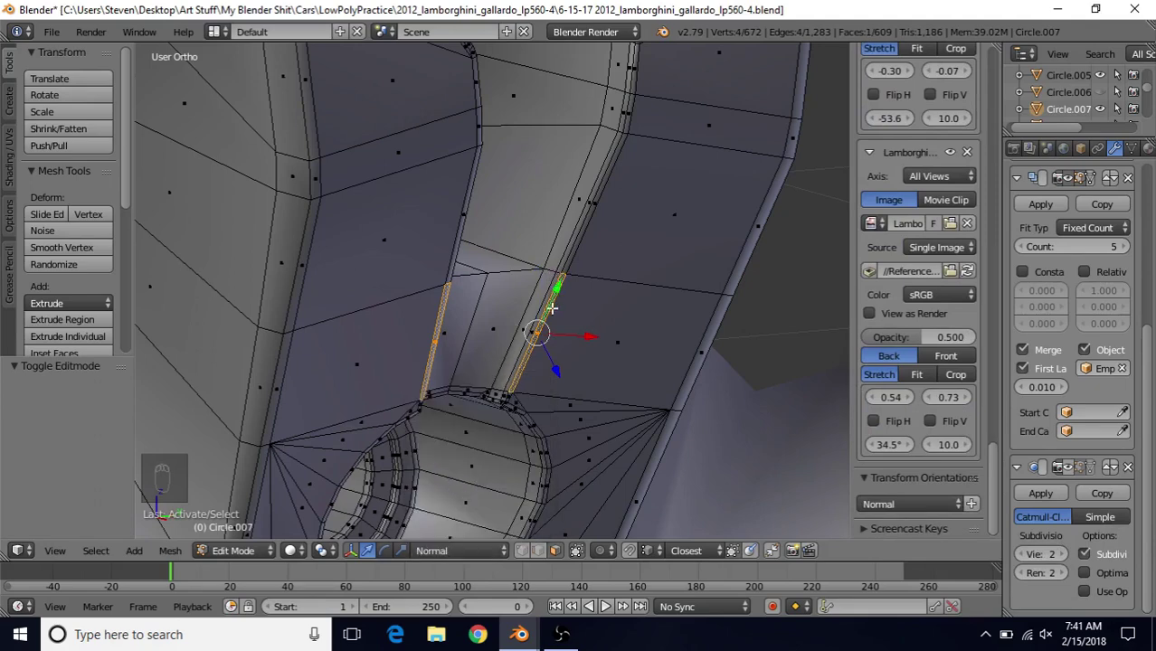
Step: Create a custom transform orientation named special2 from the selected face and make it the active orientation
left_click(970, 504)
left_click(63, 410)
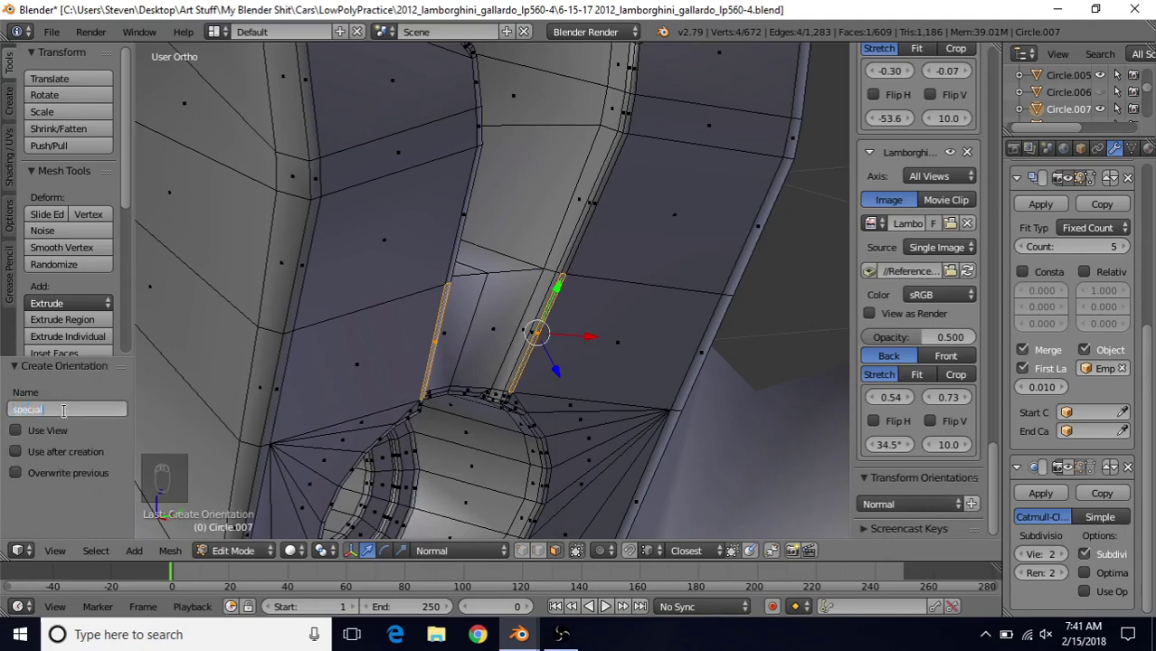
key("Return")
left_click(425, 551)
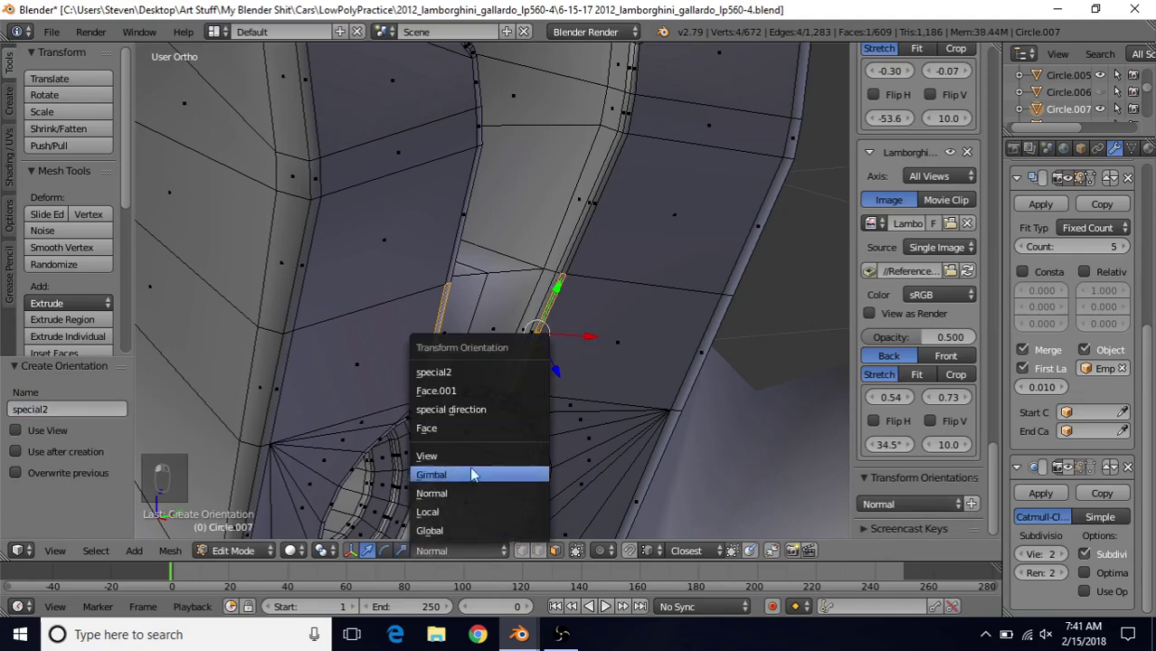
left_click(468, 372)
Step: Switch to vertex selection and select the row of vertices running across the spoke gap above the lug hole
left_click(523, 550)
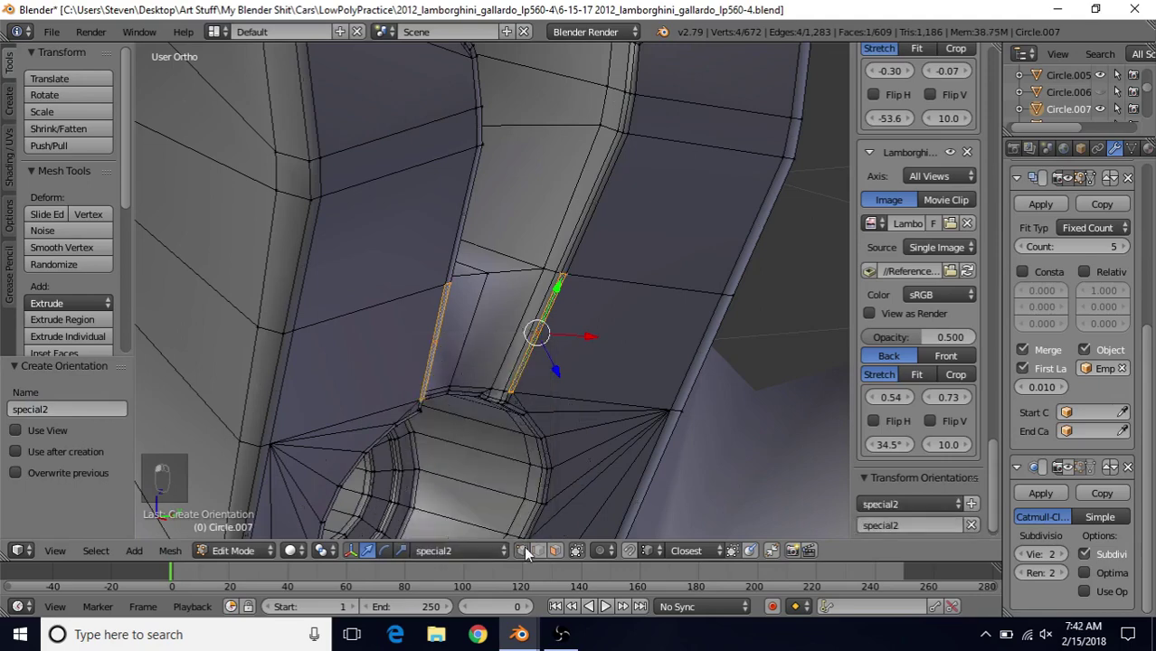
right_click(567, 277)
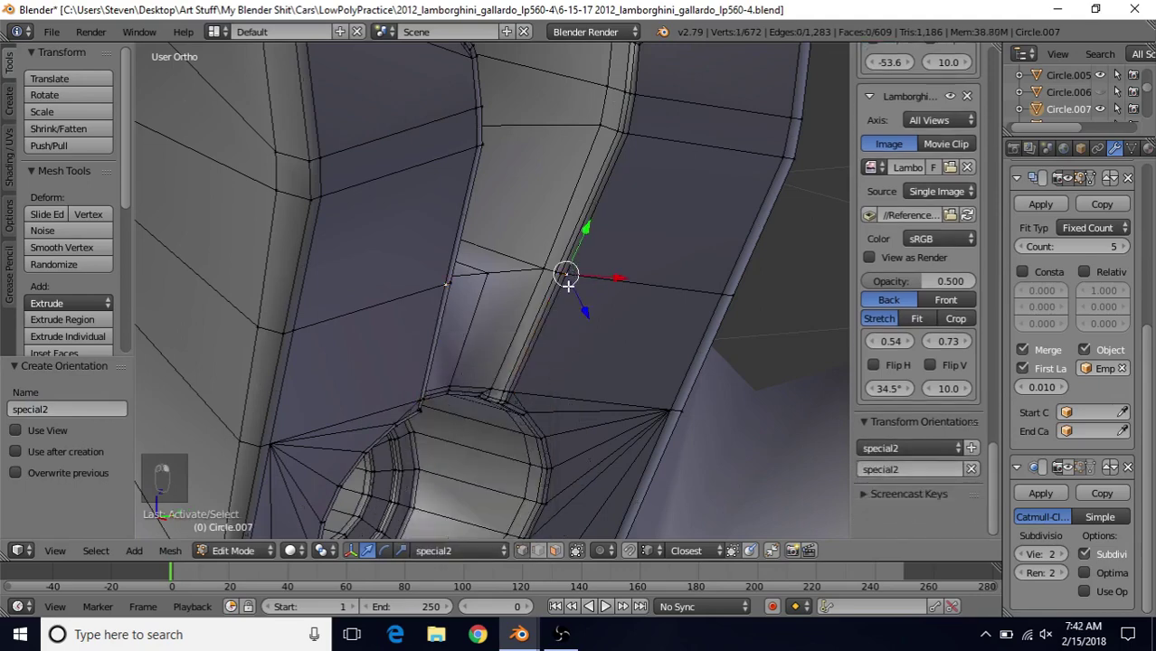
key("c")
left_click_drag(559, 276, 488, 284)
right_click(488, 284)
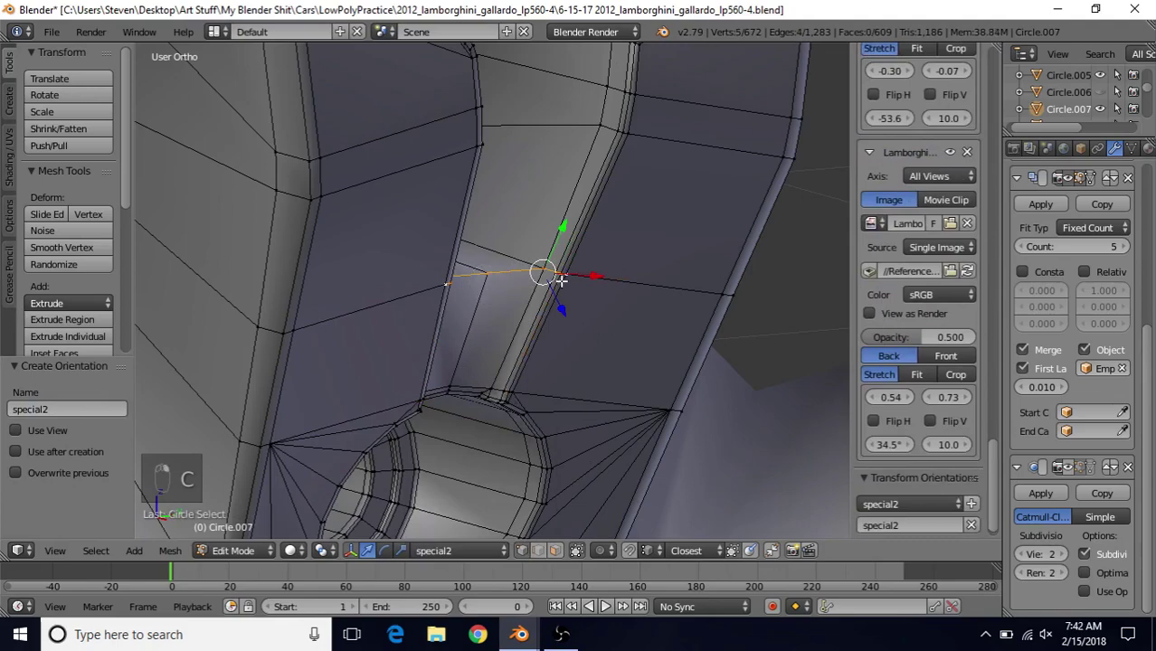
middle_click_drag(539, 273, 496, 203)
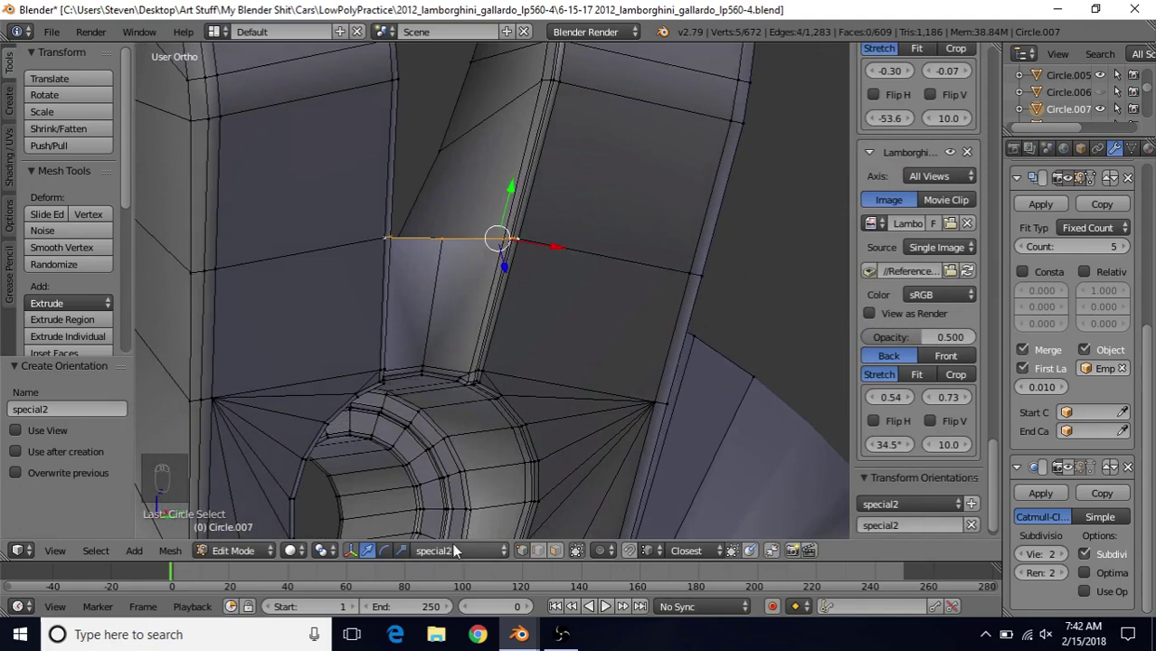
Step: Move the vertex row along the special2 Y axis toward the lug hole by about 0.08 in total
left_click_drag(510, 190, 518, 250)
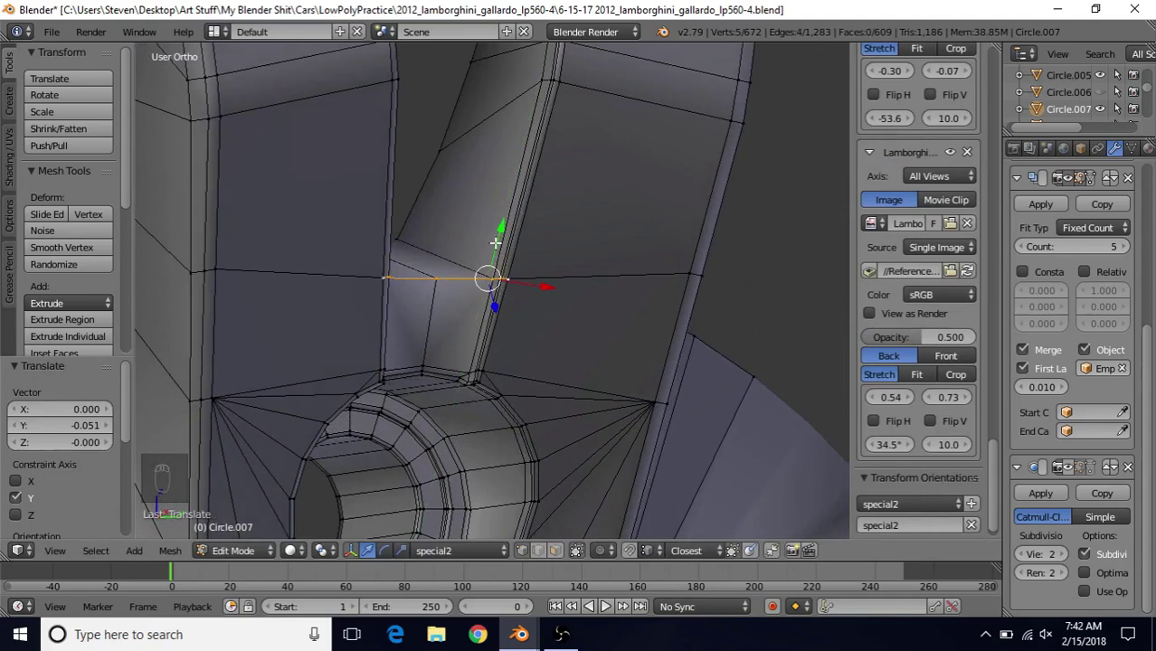
left_click_drag(501, 225, 502, 233)
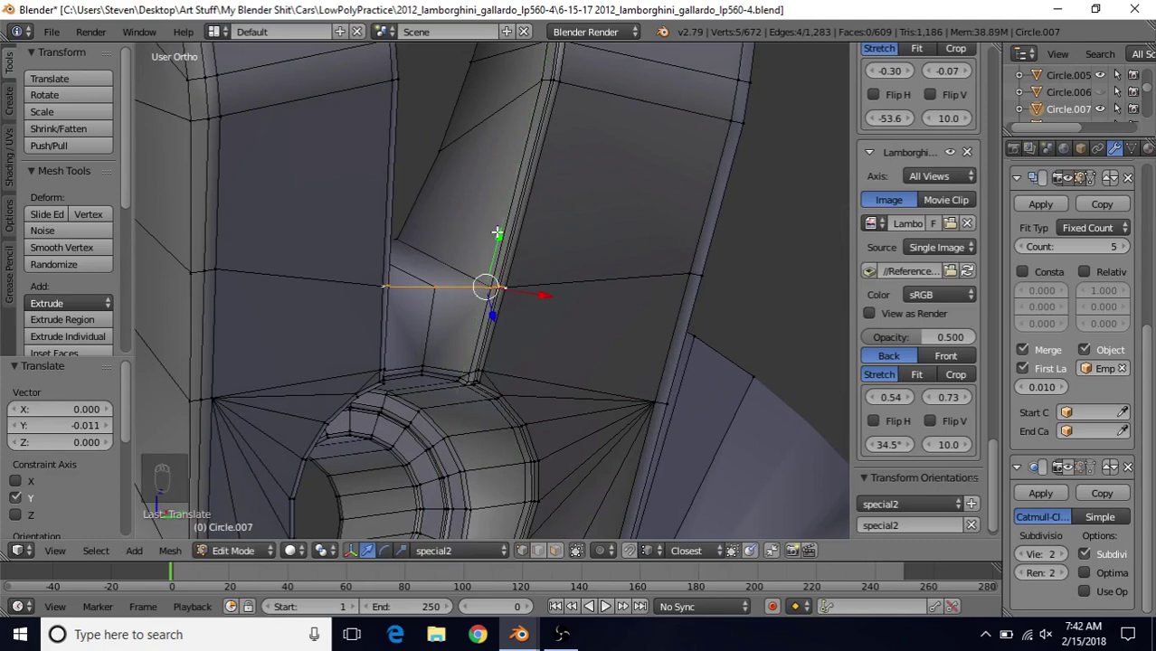
left_click_drag(496, 234, 498, 254)
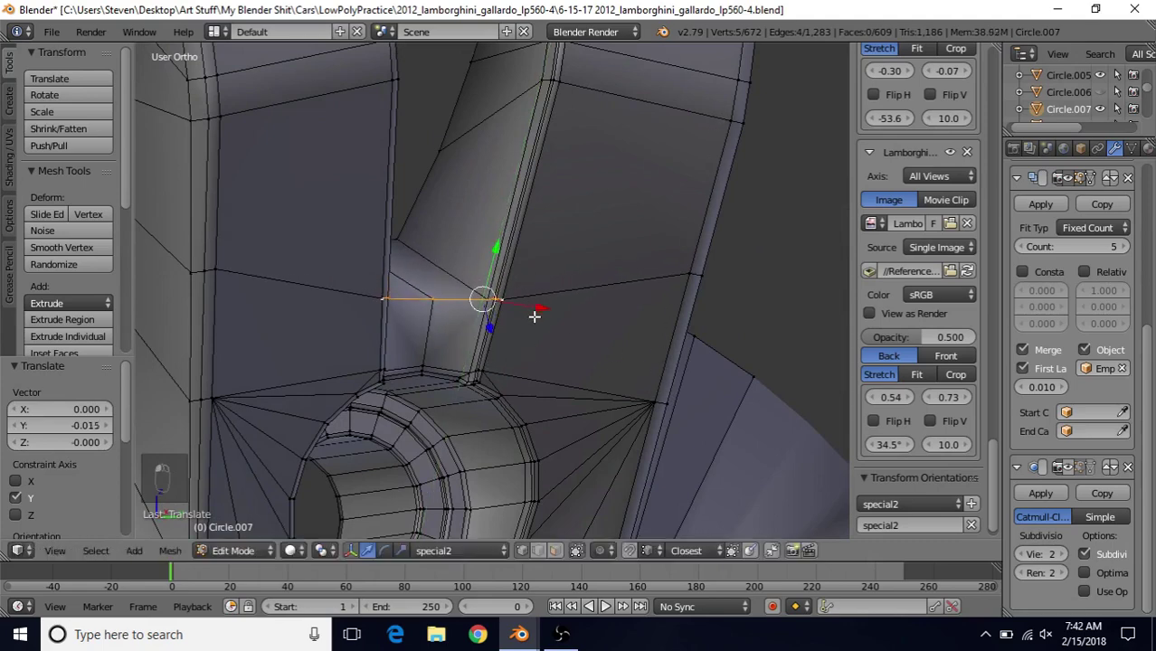
middle_click_drag(513, 285, 487, 279)
left_click_drag(448, 235, 450, 244)
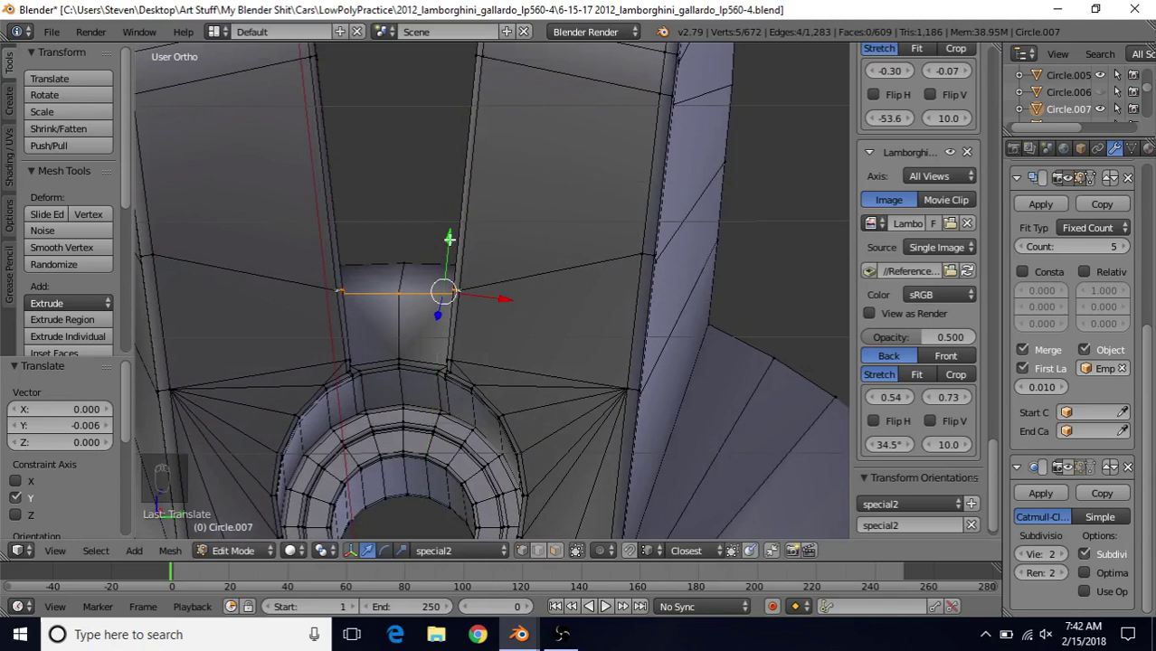
left_click_drag(450, 237, 451, 233)
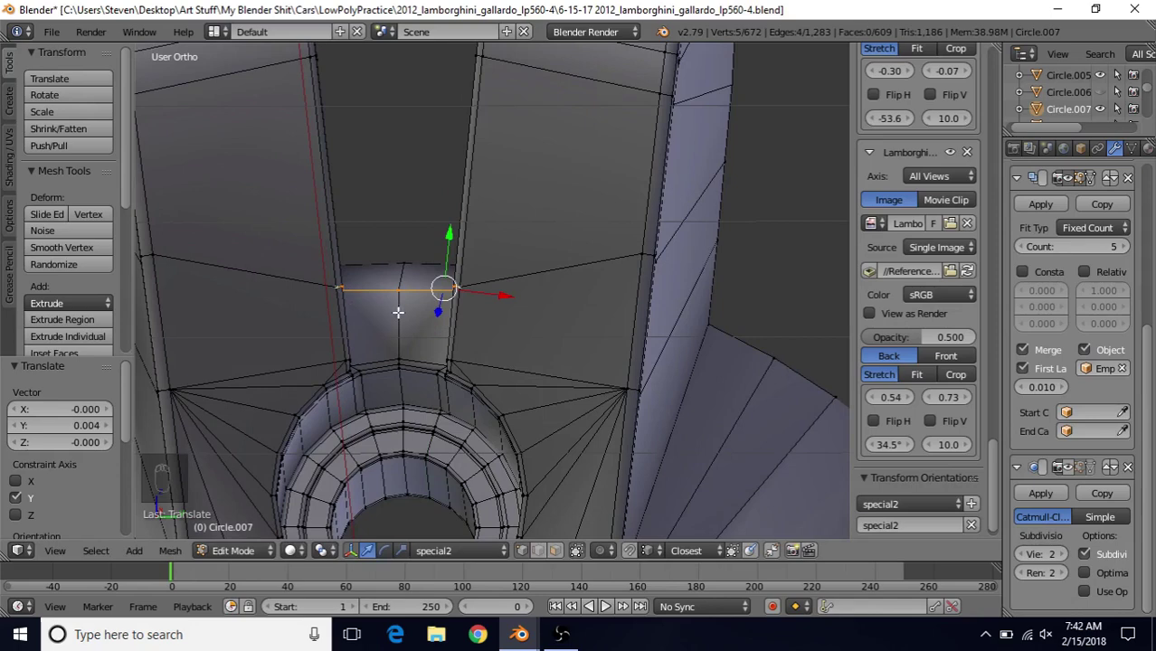
left_click_drag(448, 242, 361, 294)
Step: Check the lowered vertex row from the front and set the transform orientation back to Global
scroll(420, 307, "down", 3)
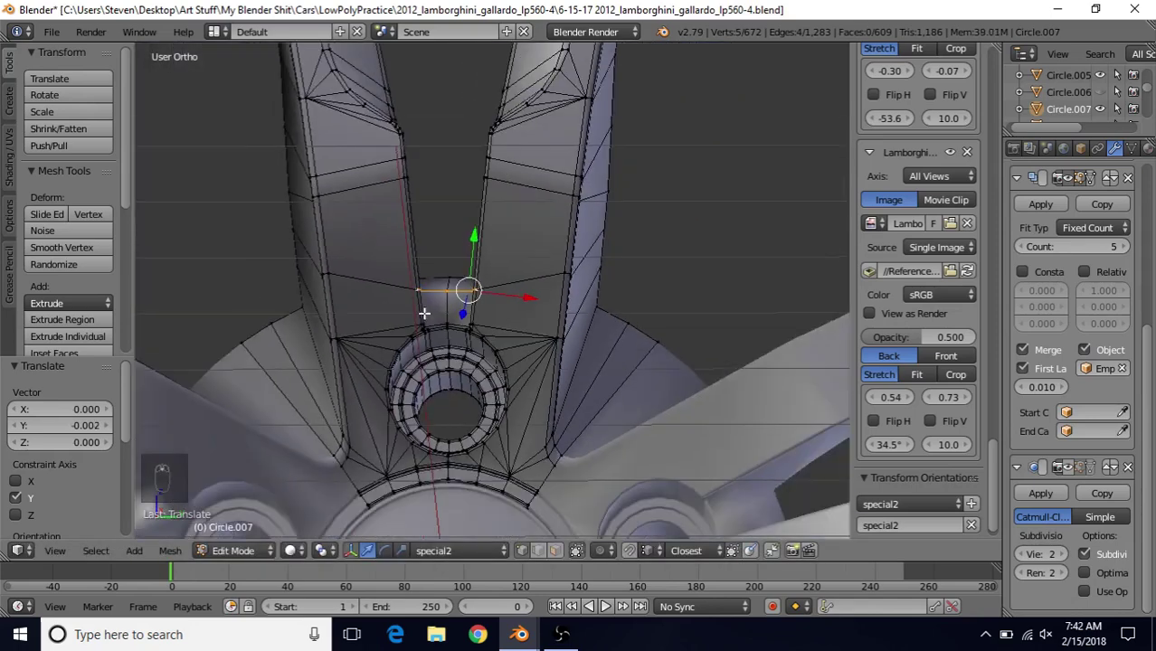
middle_click_drag(518, 260, 551, 298)
middle_click_drag(567, 236, 506, 344)
left_click(479, 550)
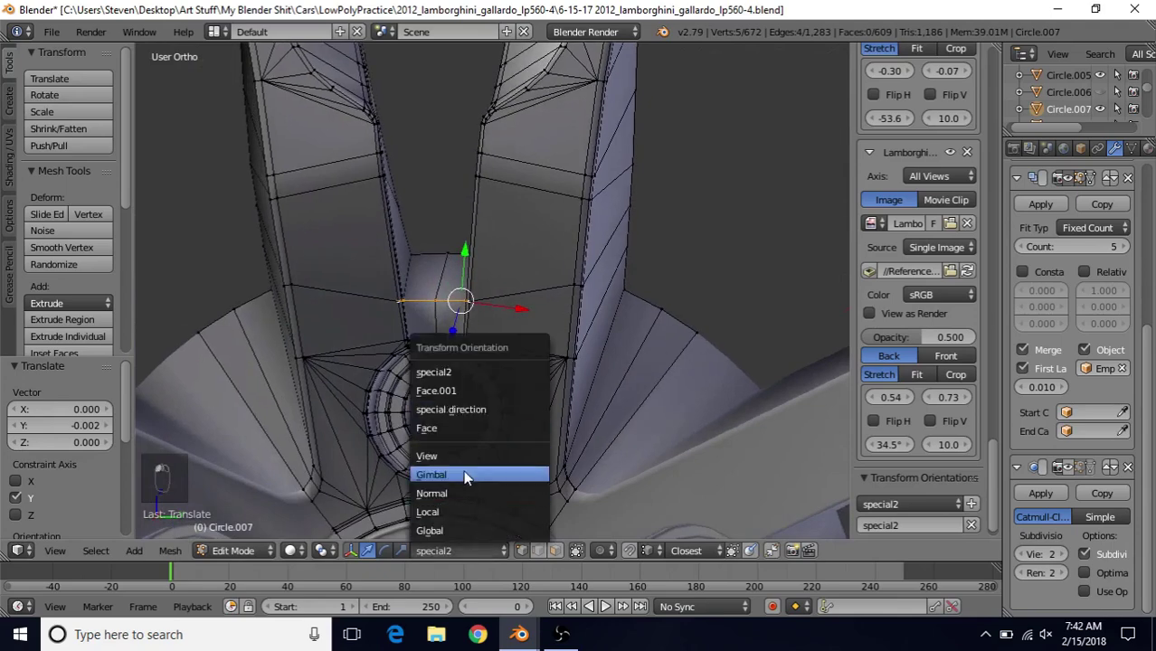
left_click(458, 526)
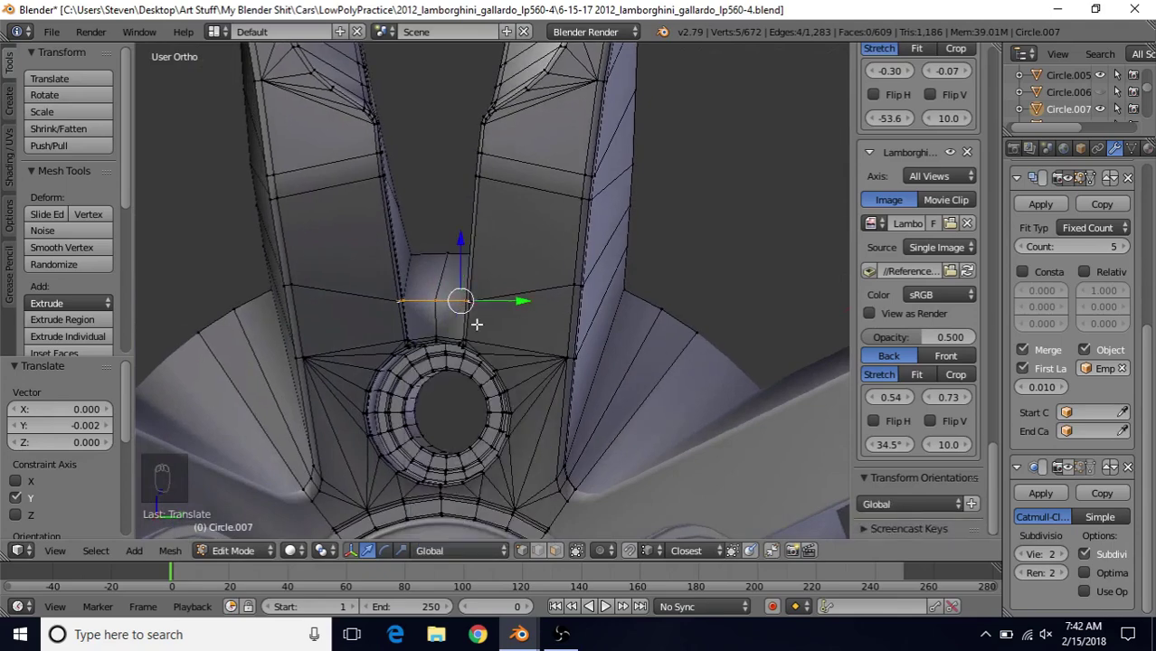
Step: Leave mesh editing and examine the reshaped spoke gaps around the lug holes on the whole wheel
middle_click_drag(484, 296, 484, 302)
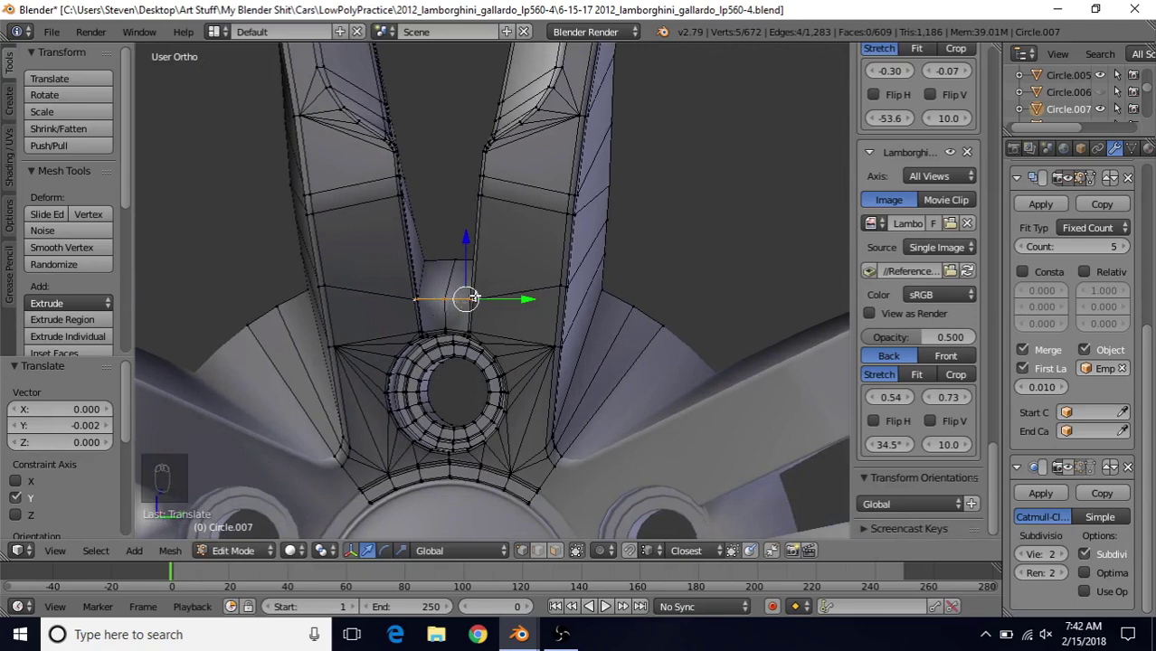
scroll(475, 284, "down", 3)
key("Tab")
scroll(462, 324, "down", 3)
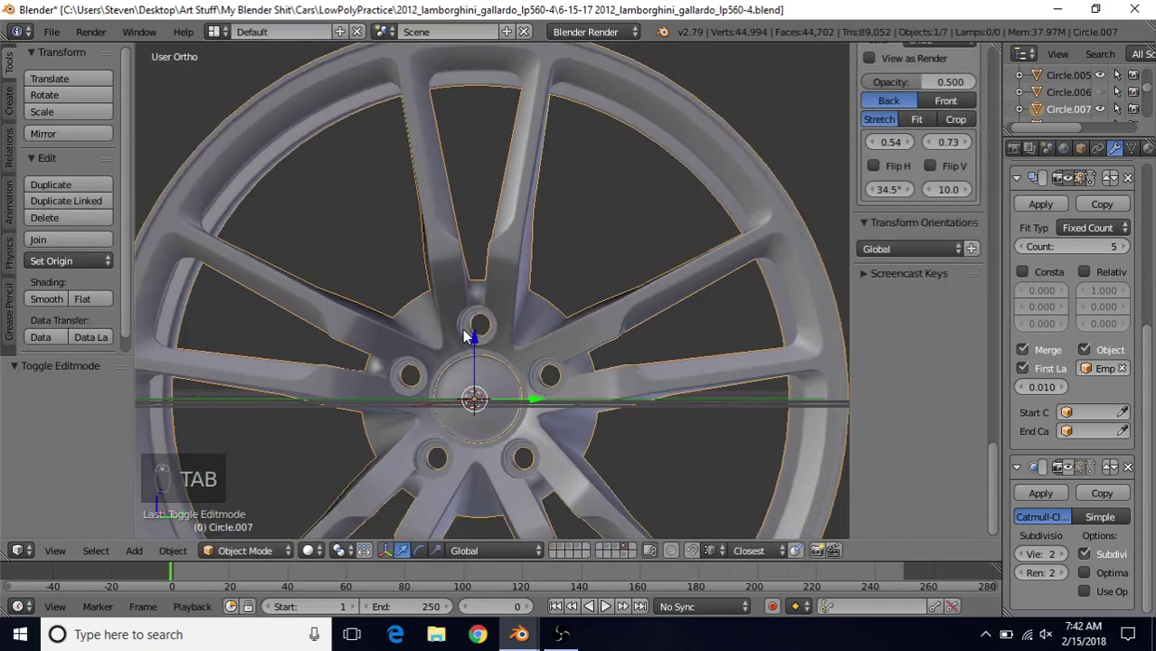
scroll(462, 324, "up", 1)
scroll(462, 329, "up", 1)
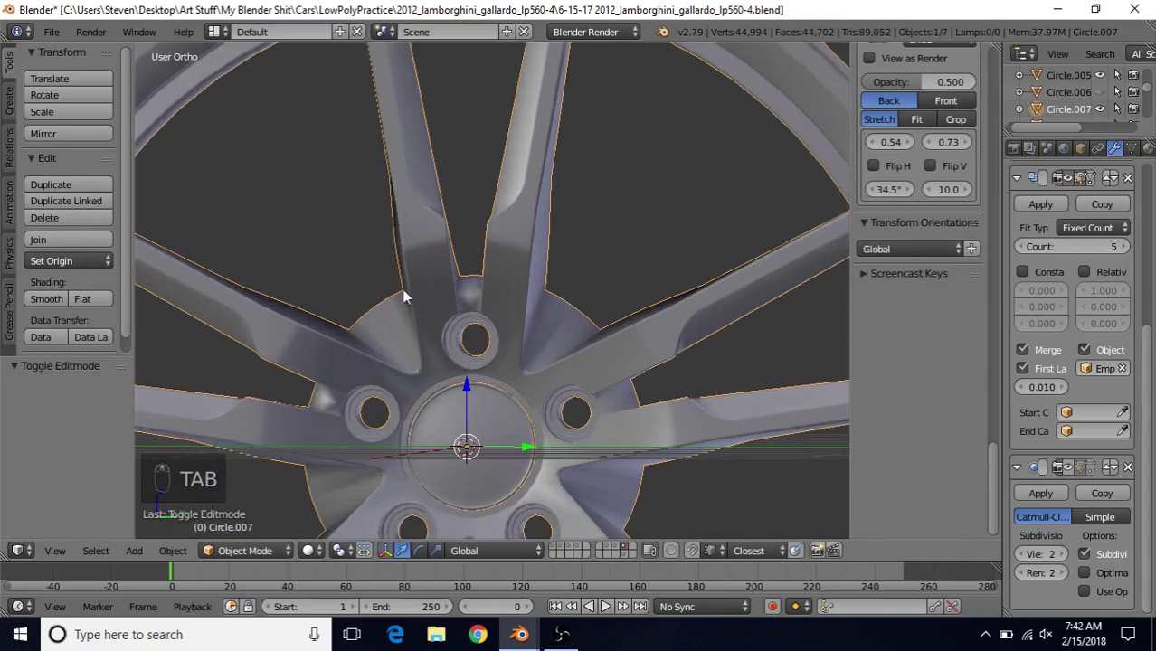
Step: Add a mesh circle with 16 vertices at the wheel centre
left_click(9, 98)
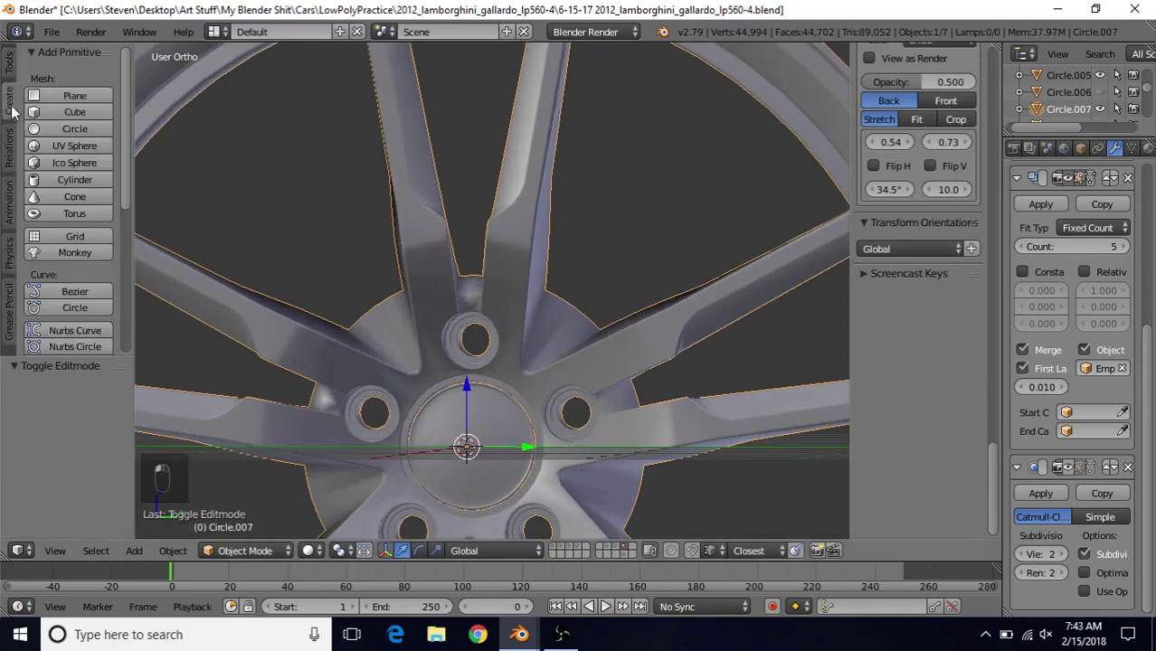
left_click(57, 131)
left_click(53, 408)
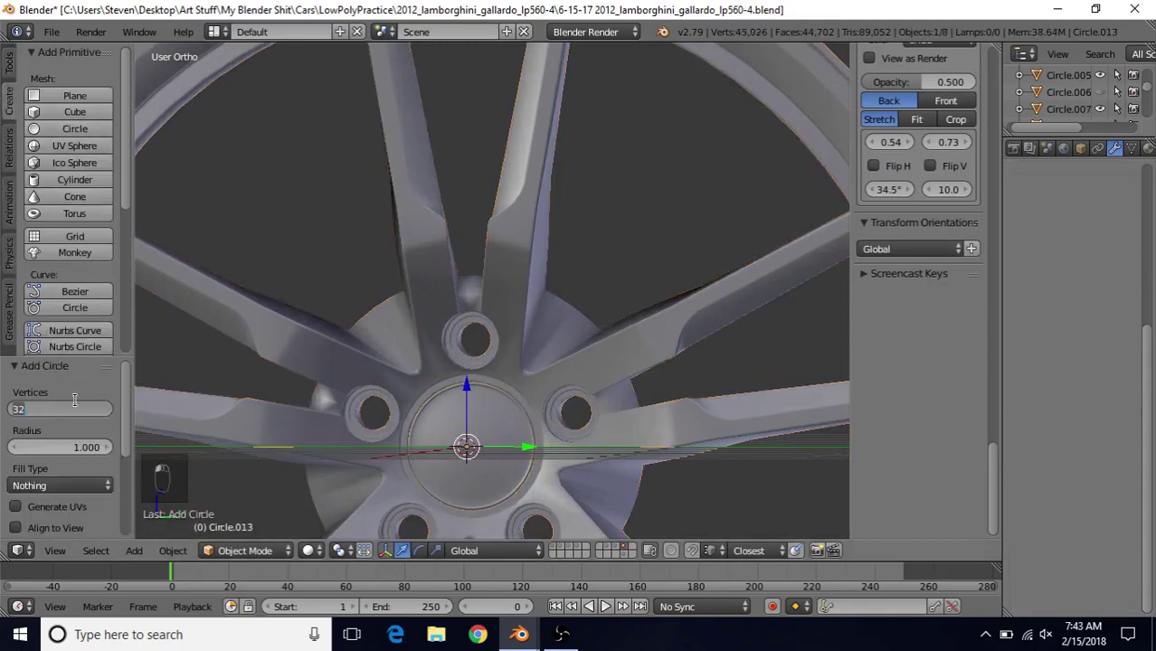
type("16")
key("Return")
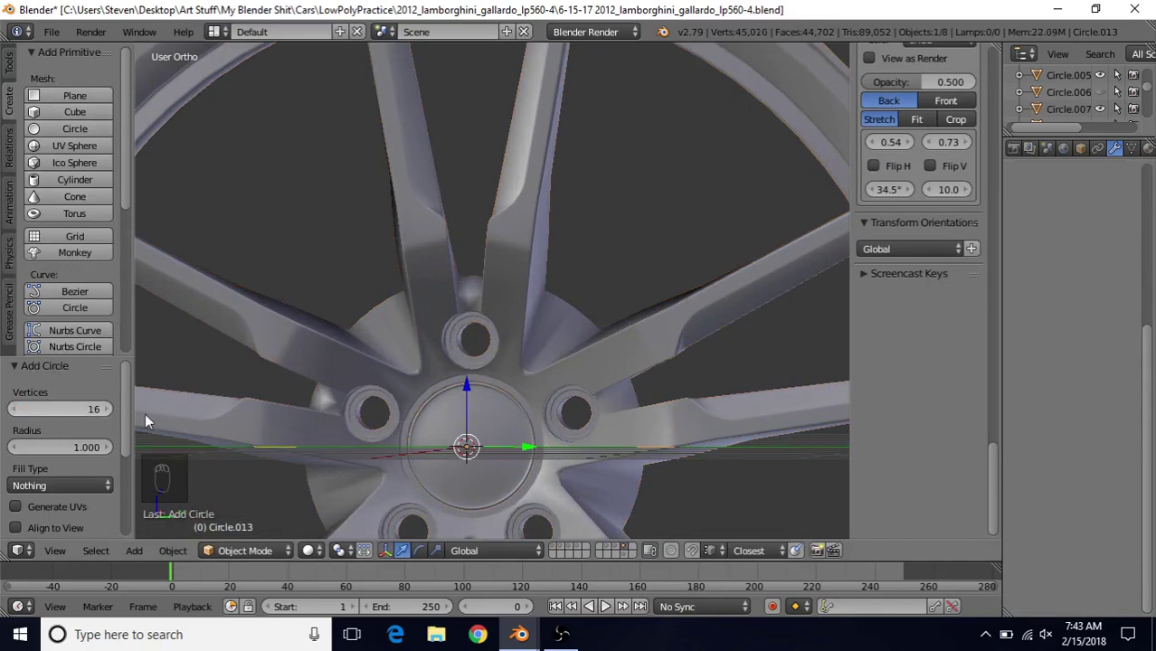
Step: Enter mesh editing for the new circle and rotate all its vertices 90° about the global Y axis
key("Tab")
scroll(597, 344, "down", 1)
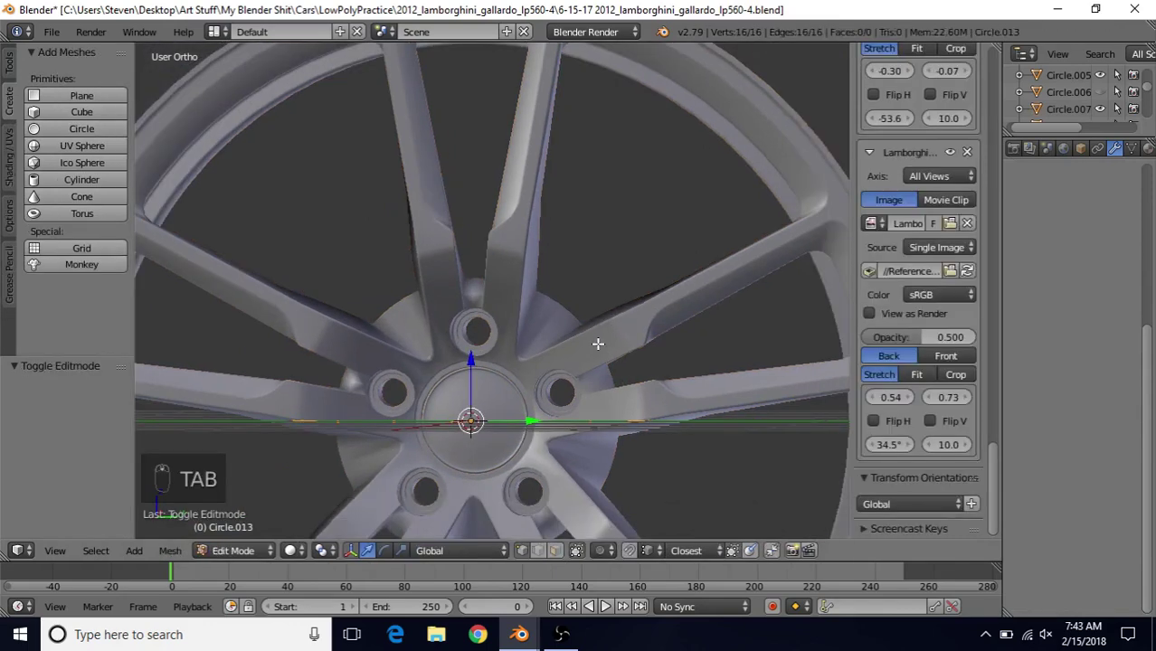
key("r")
key("y")
key("9")
key("0")
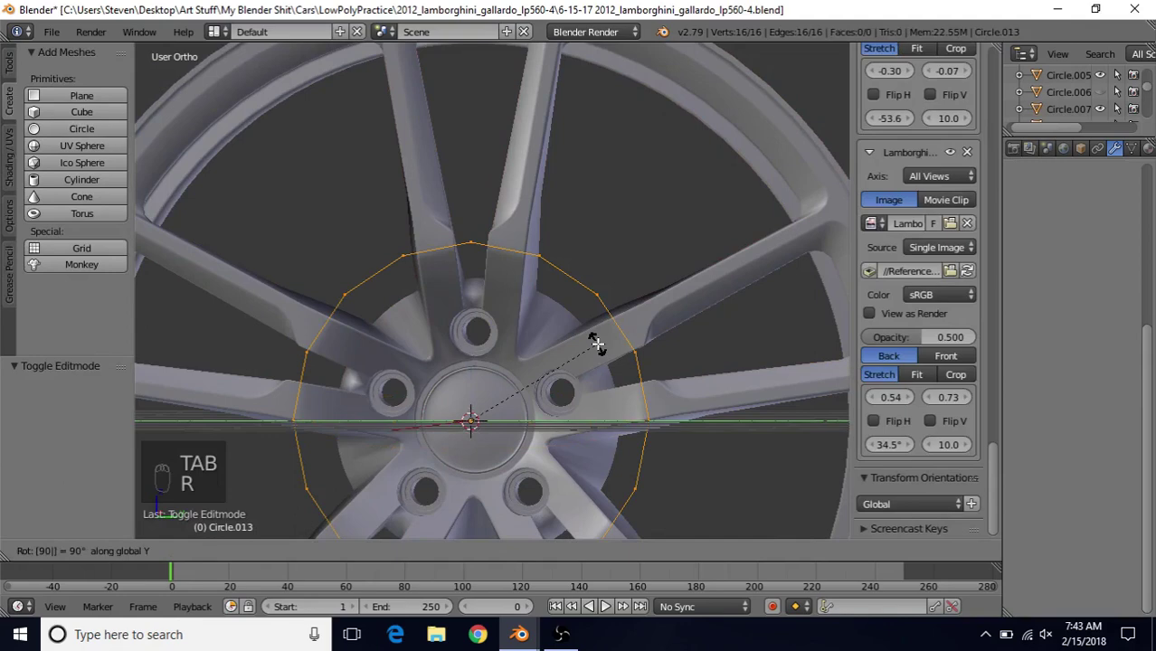
left_click(597, 344)
Step: Scale the circle down and raise it 0.679 along Z over the upper lug hole, viewed from the right
key("s")
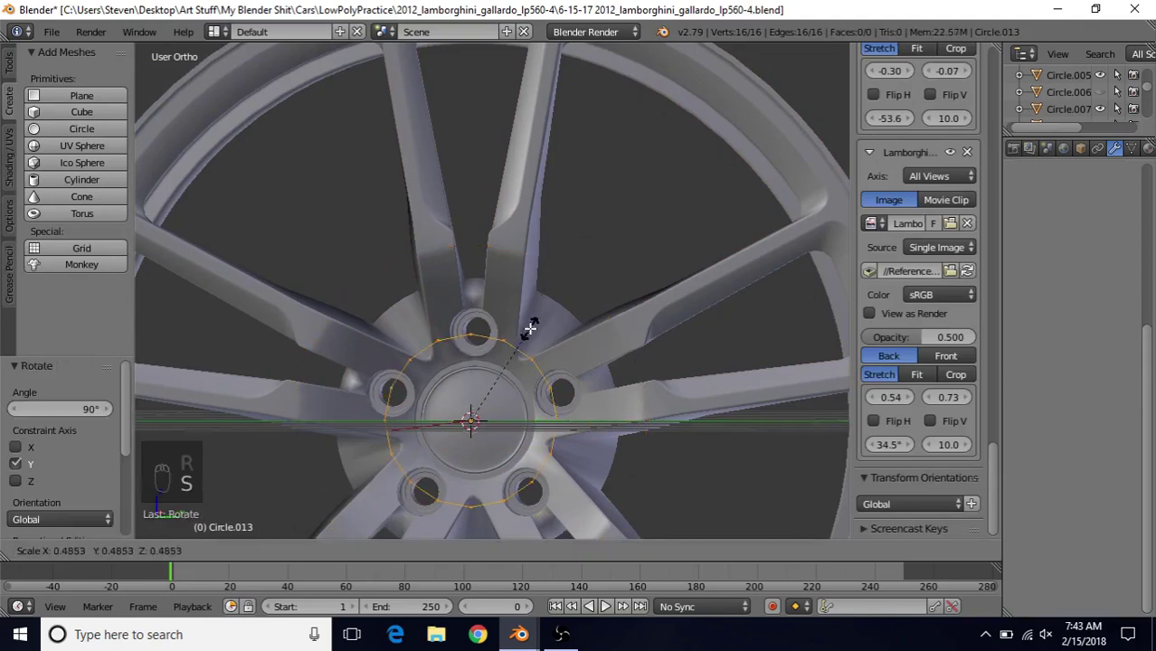
left_click(485, 374)
left_click_drag(472, 358, 476, 239)
key("KP_3")
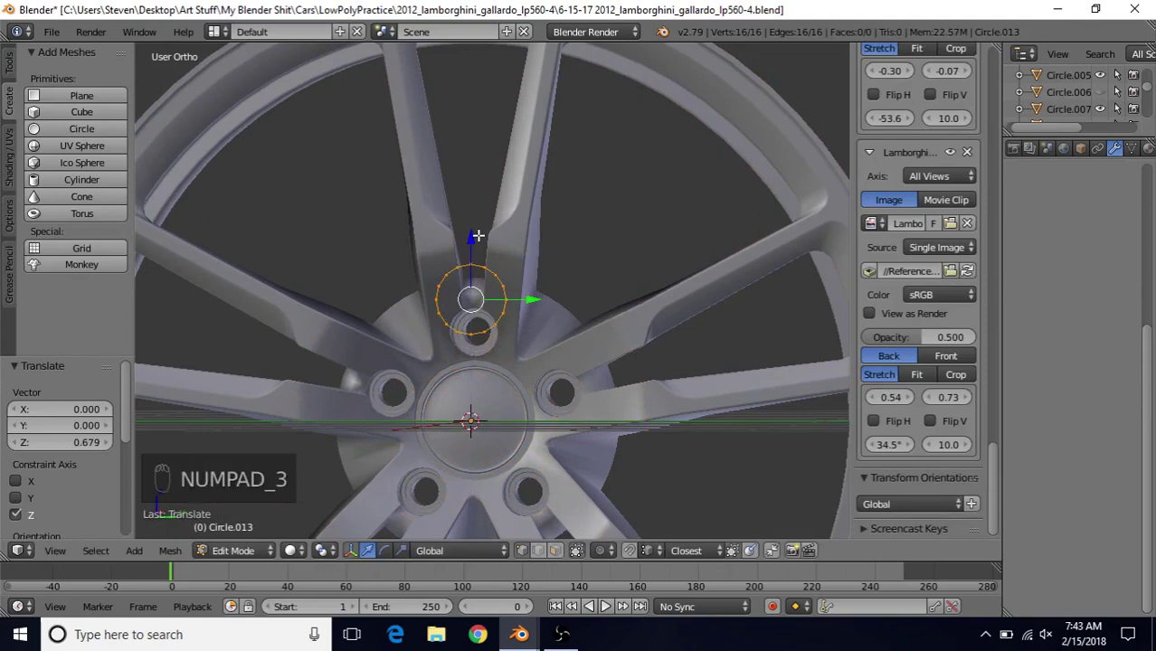
Step: Shrink the circle to slightly wider than the spoke gap and raise it another 0.085 along Z above the lug hole
scroll(474, 242, "up", 8)
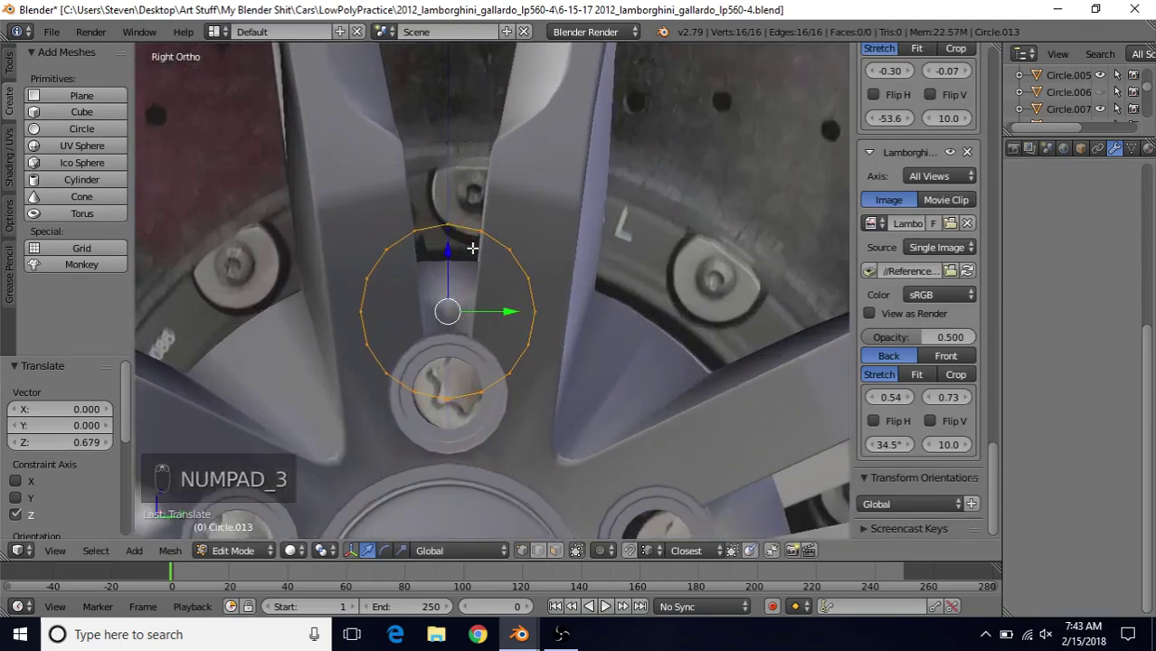
scroll(471, 250, "up", 1)
key("s")
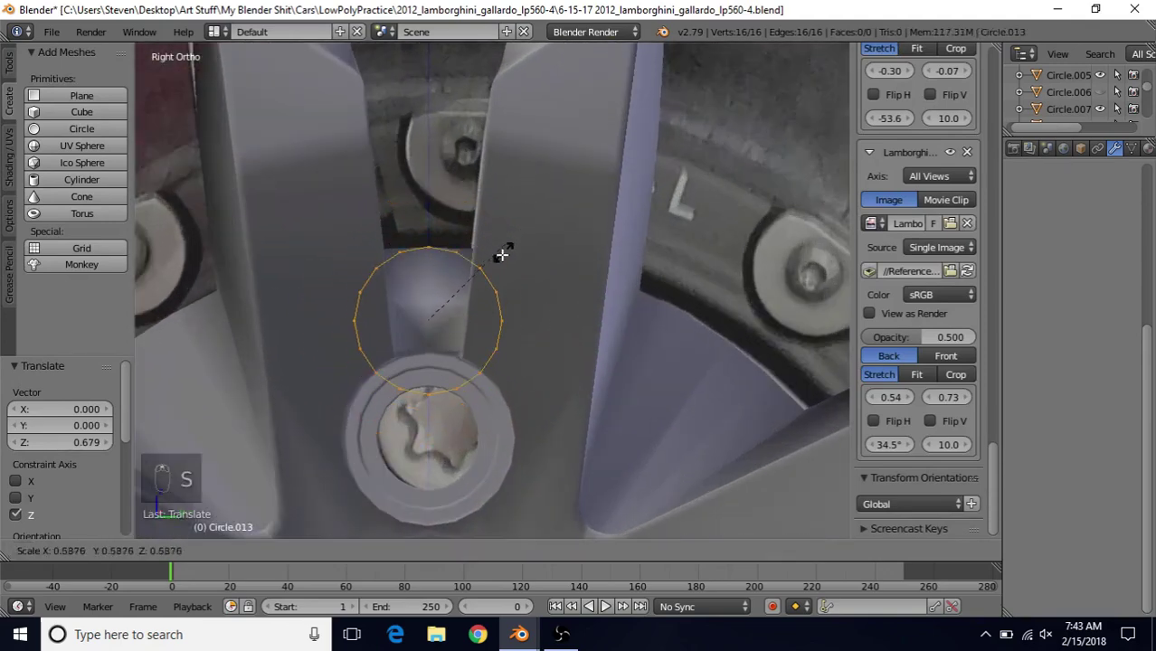
left_click(490, 263)
left_click_drag(430, 257, 428, 181)
scroll(407, 260, "up", 4)
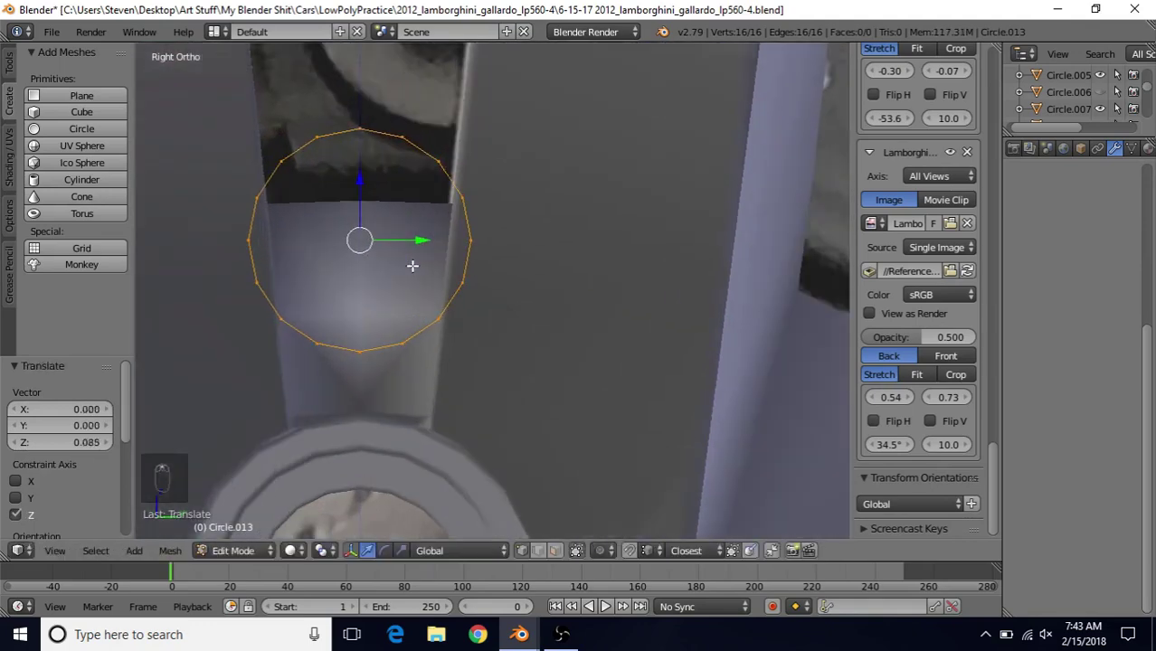
middle_click_drag(444, 258, 466, 240, "shift")
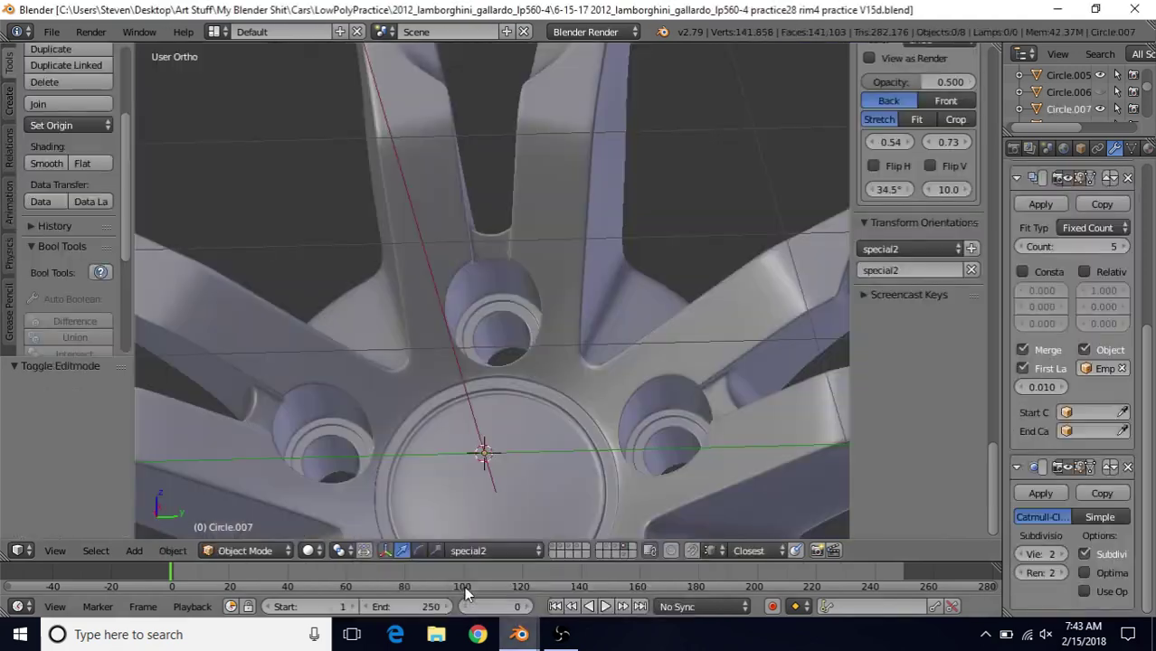
Step: In the V15d practice rim file, examine the spoke gap mesh with and without subdivision smoothing, and return to the working wheel file
scroll(419, 271, "up", 2)
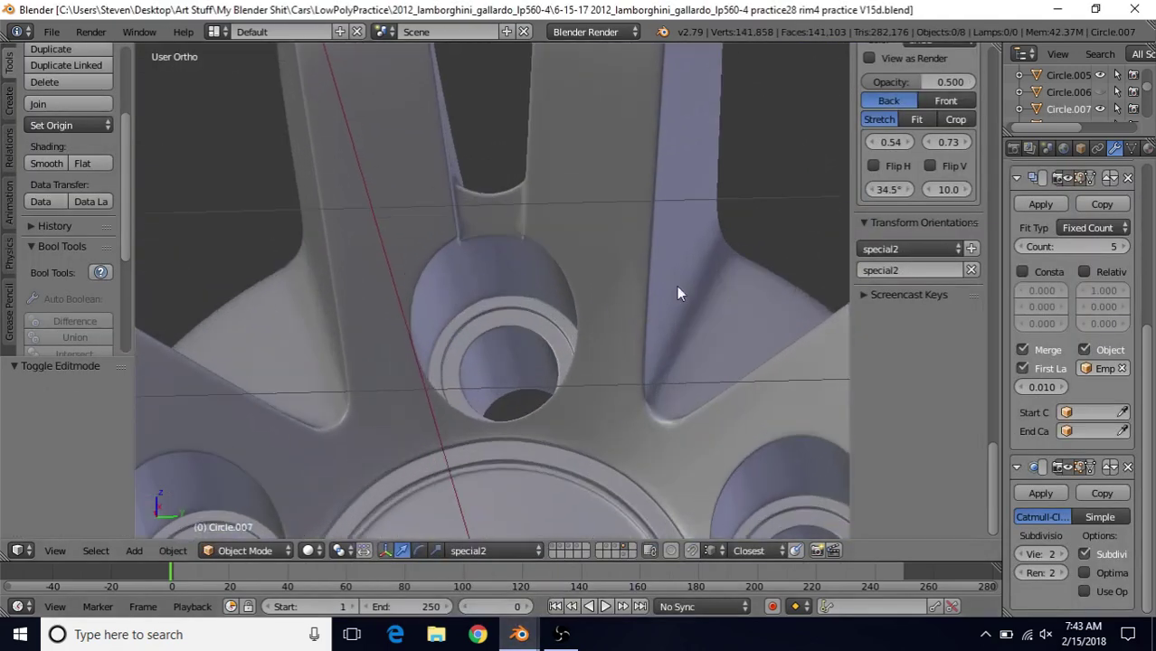
key("Tab")
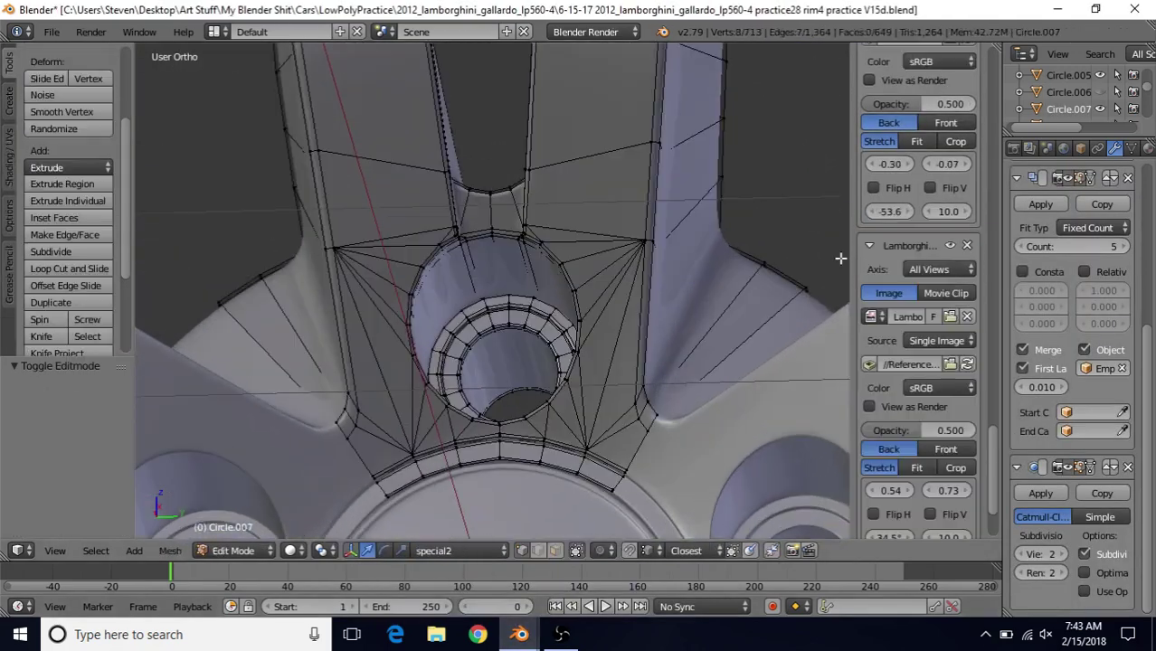
left_click(1070, 466)
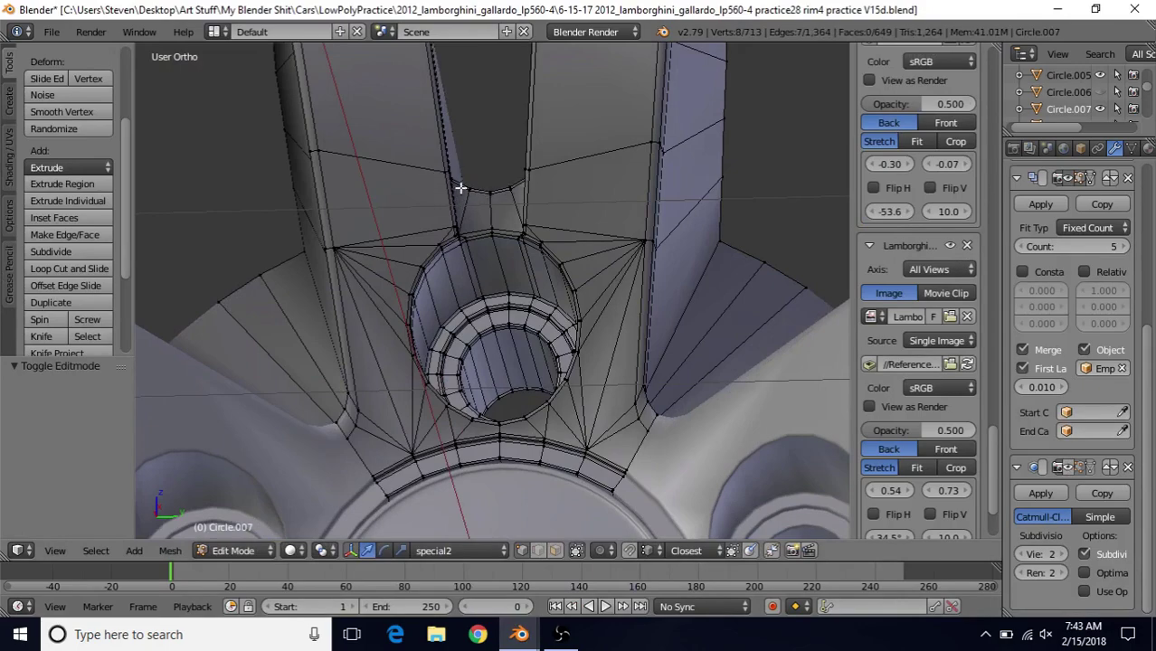
middle_click_drag(508, 199, 233, 291)
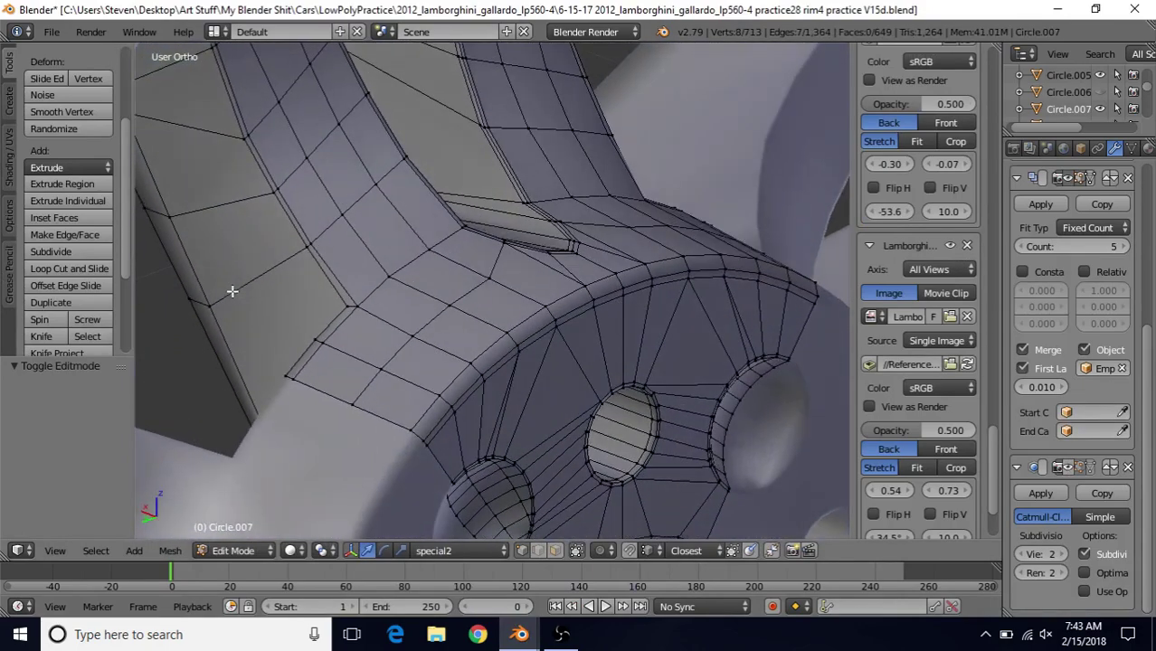
middle_click_drag(563, 245, 511, 309)
key("Tab")
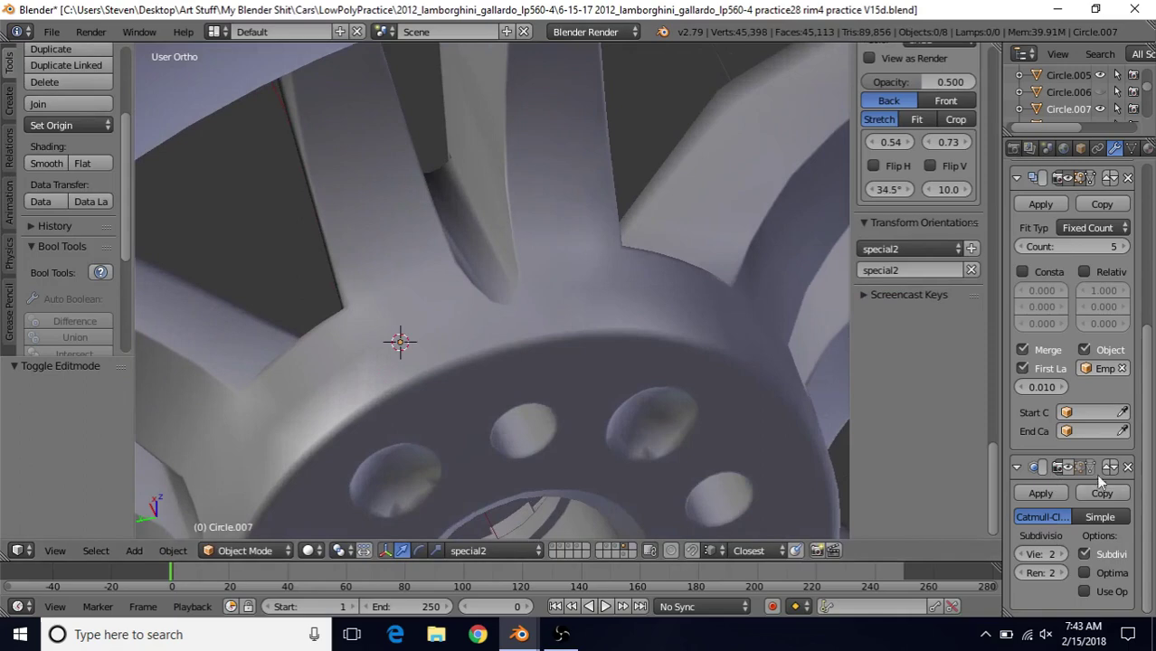
left_click(1069, 467)
mouse_move(519, 634)
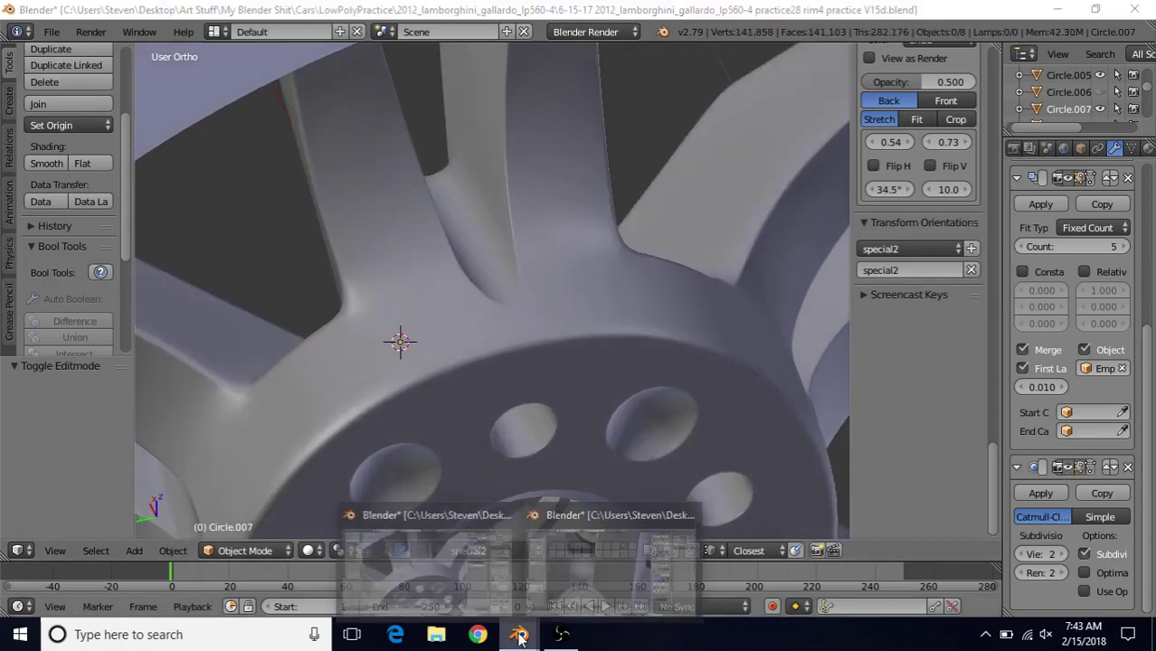
left_click(581, 586)
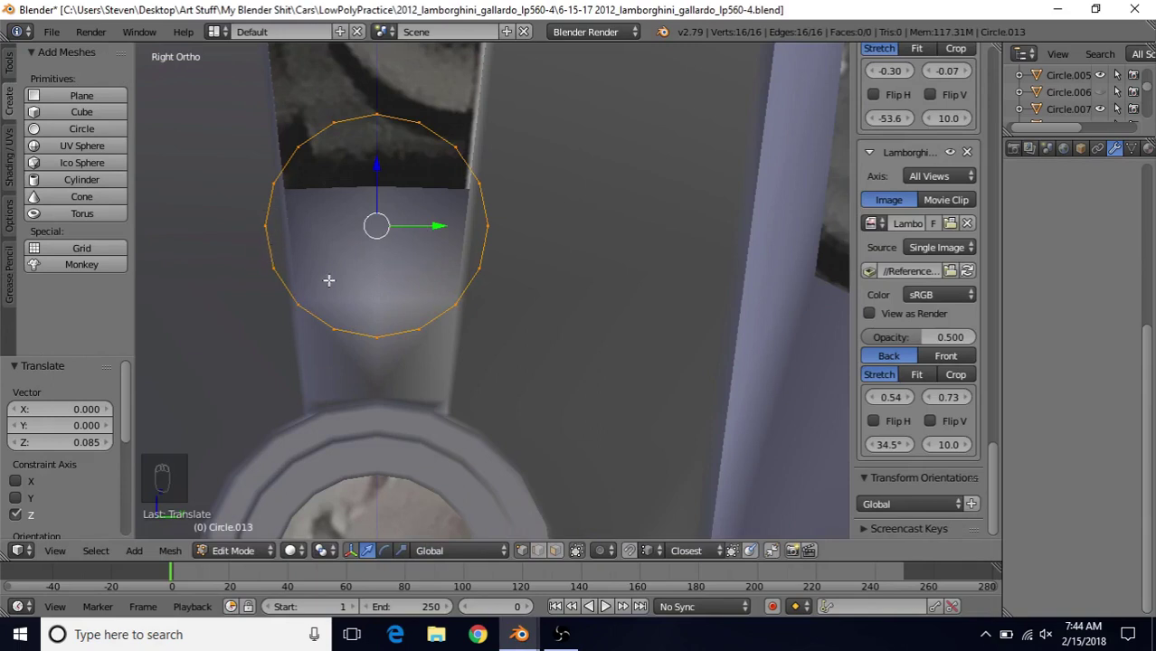
Step: Try deleting the circle's upper 11 vertices to keep only the lower arc, and undo the deletion
right_click(271, 264)
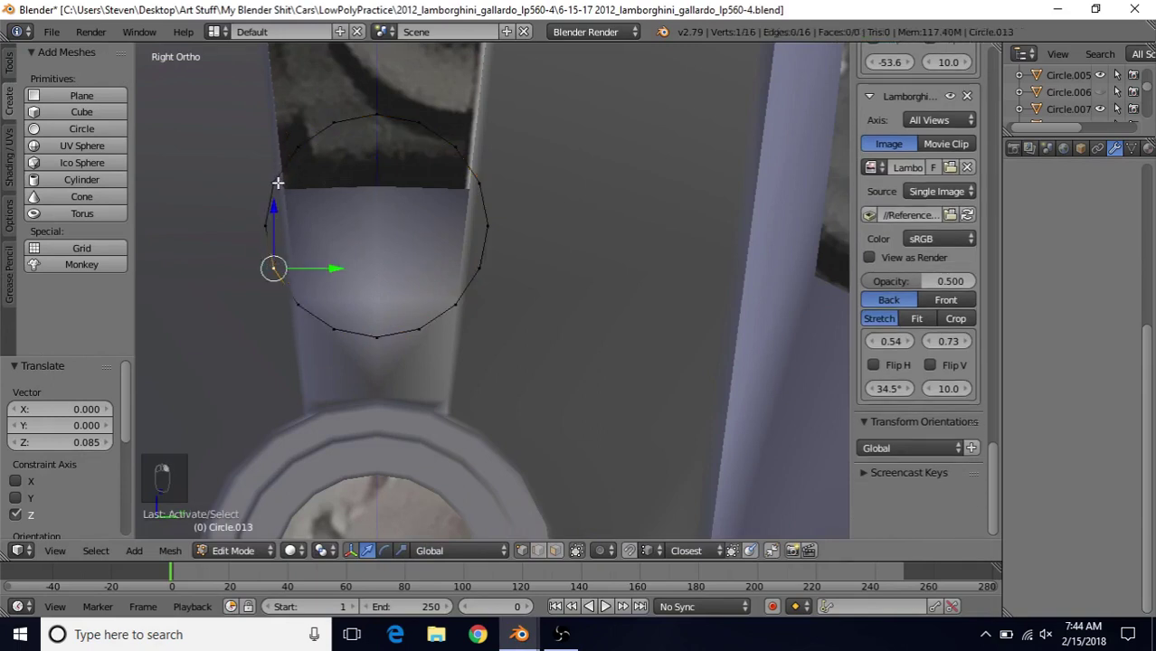
right_click(328, 116, "ctrl")
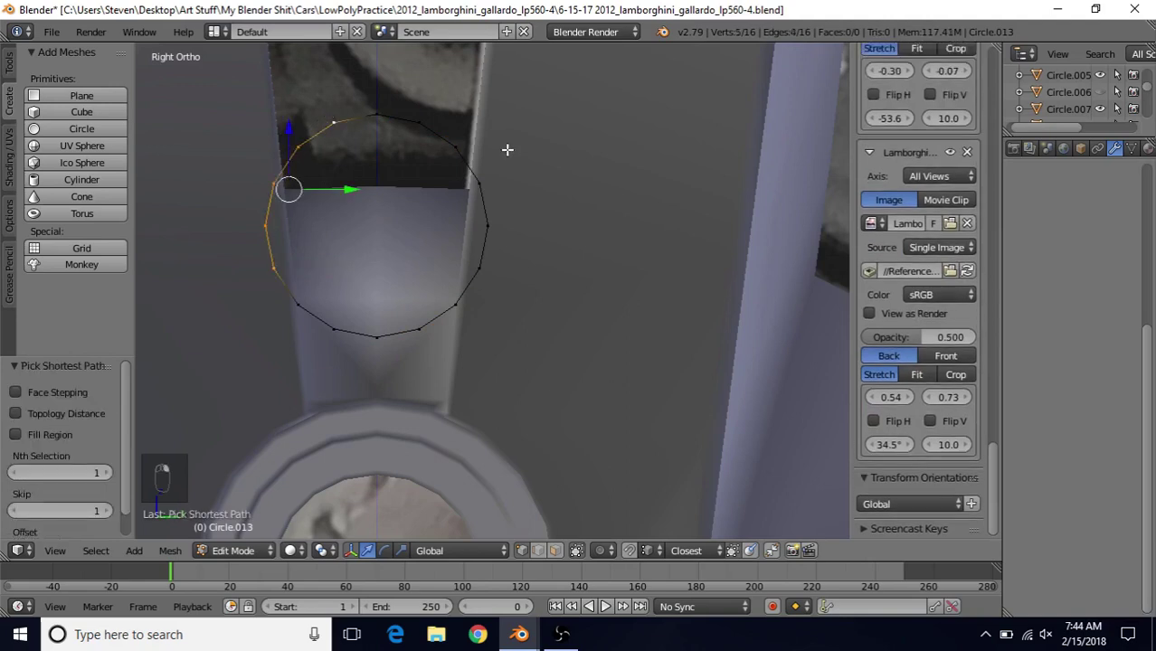
right_click(486, 177, "ctrl")
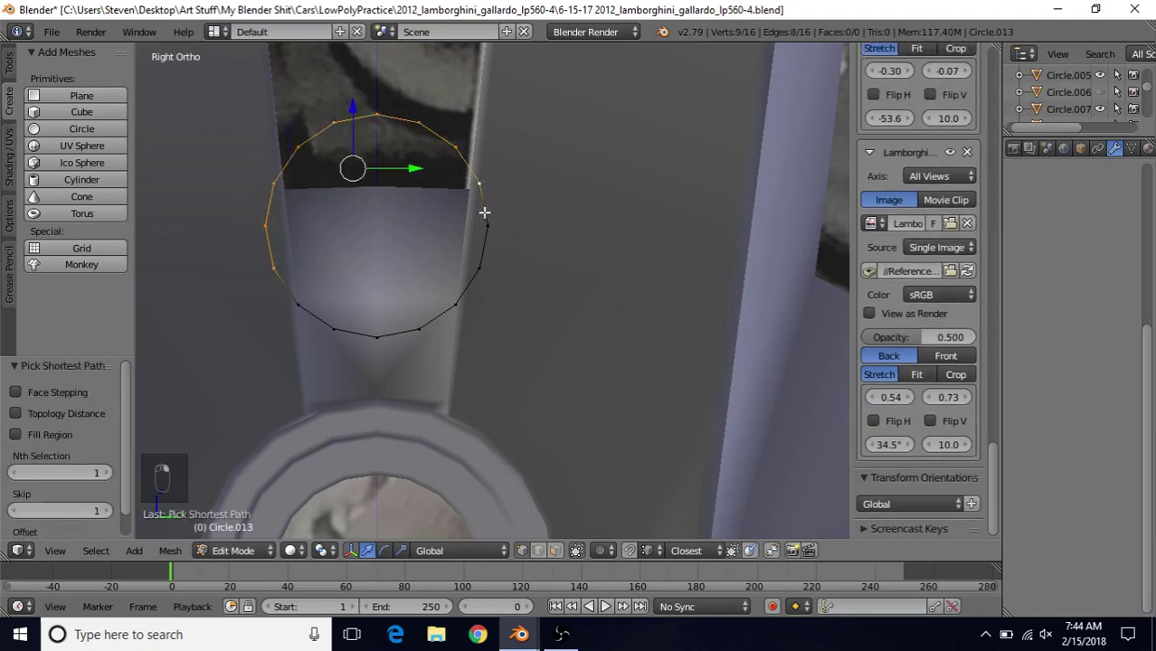
right_click(482, 271, "ctrl")
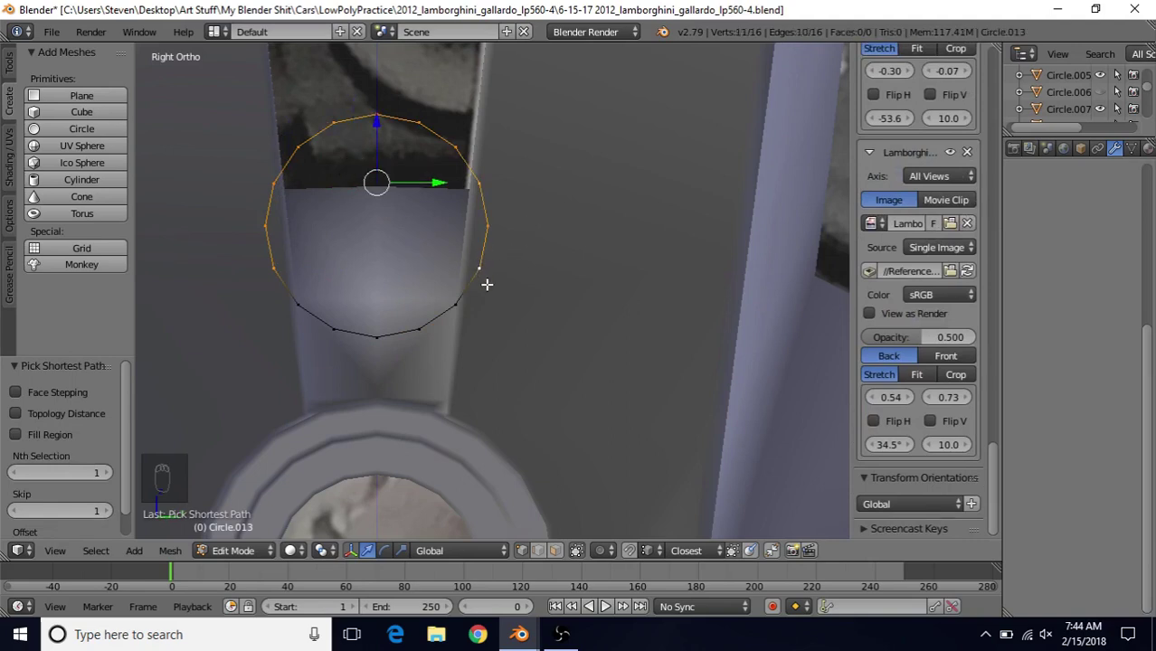
key("Delete")
left_click(488, 286)
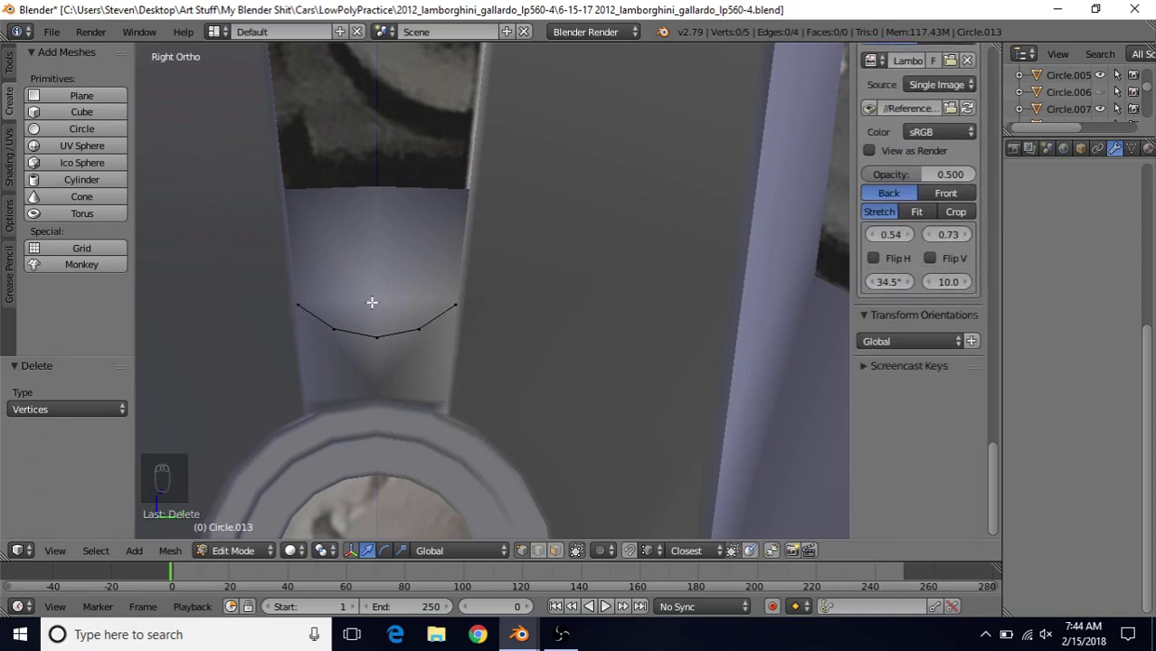
scroll(386, 274, "up", 1)
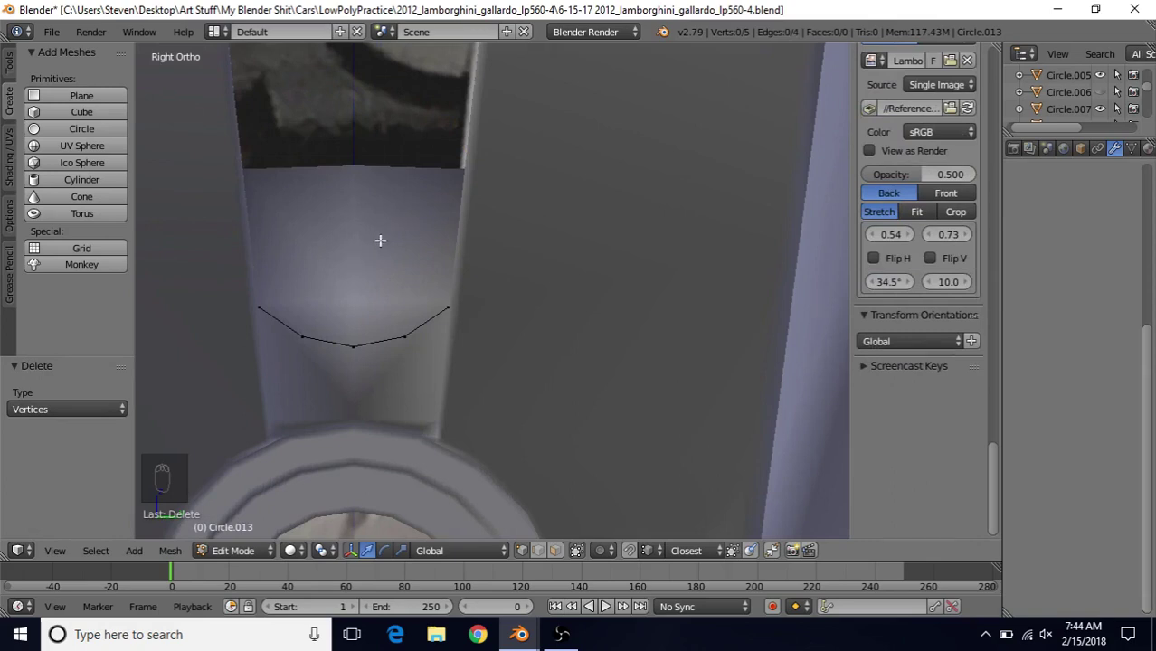
key("ctrl+z")
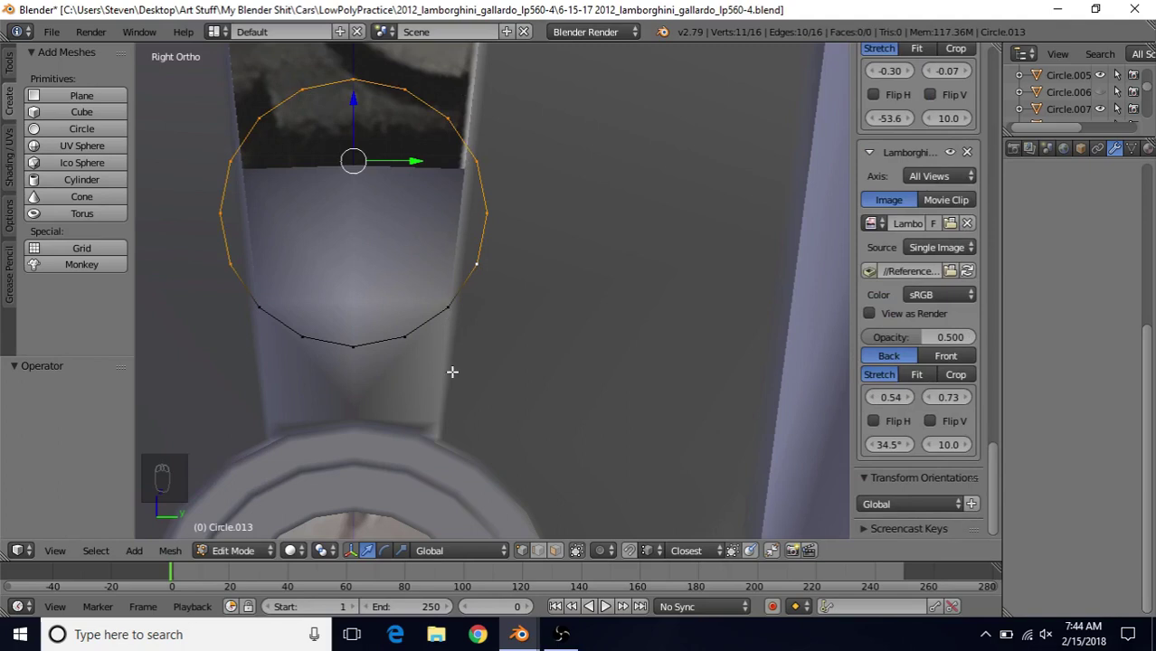
Step: Select all the circle's vertices and scale them to 0.982 so the lower arc better fits the spoke gap
scroll(452, 370, "up", 3)
scroll(453, 370, "up", 2)
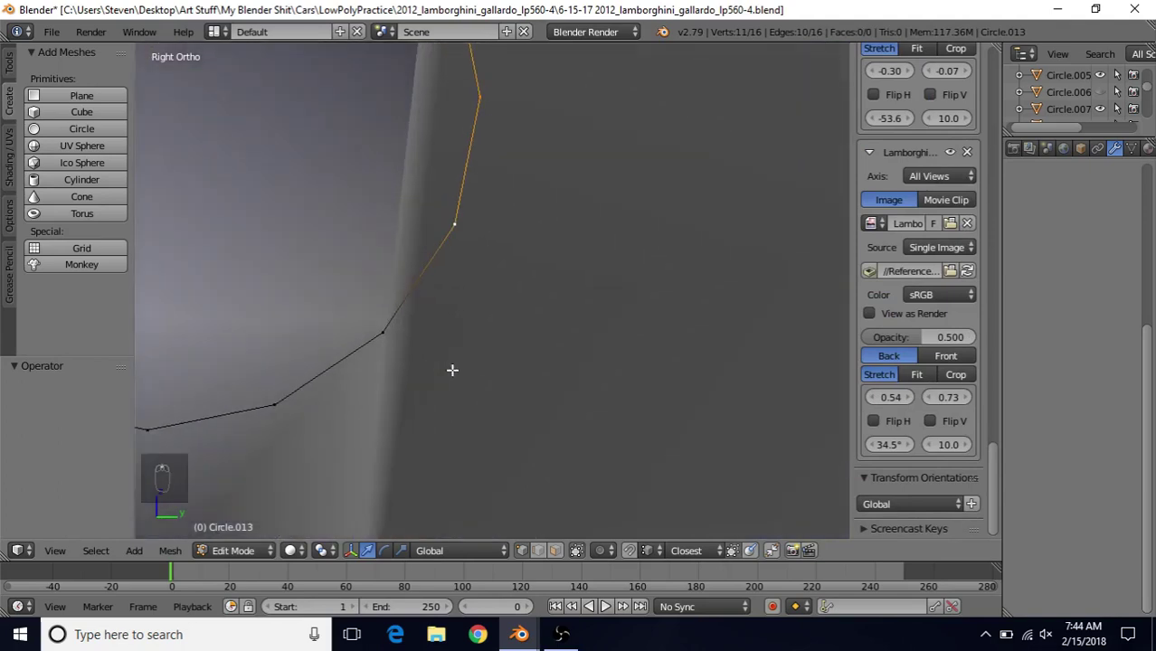
scroll(376, 333, "down", 4)
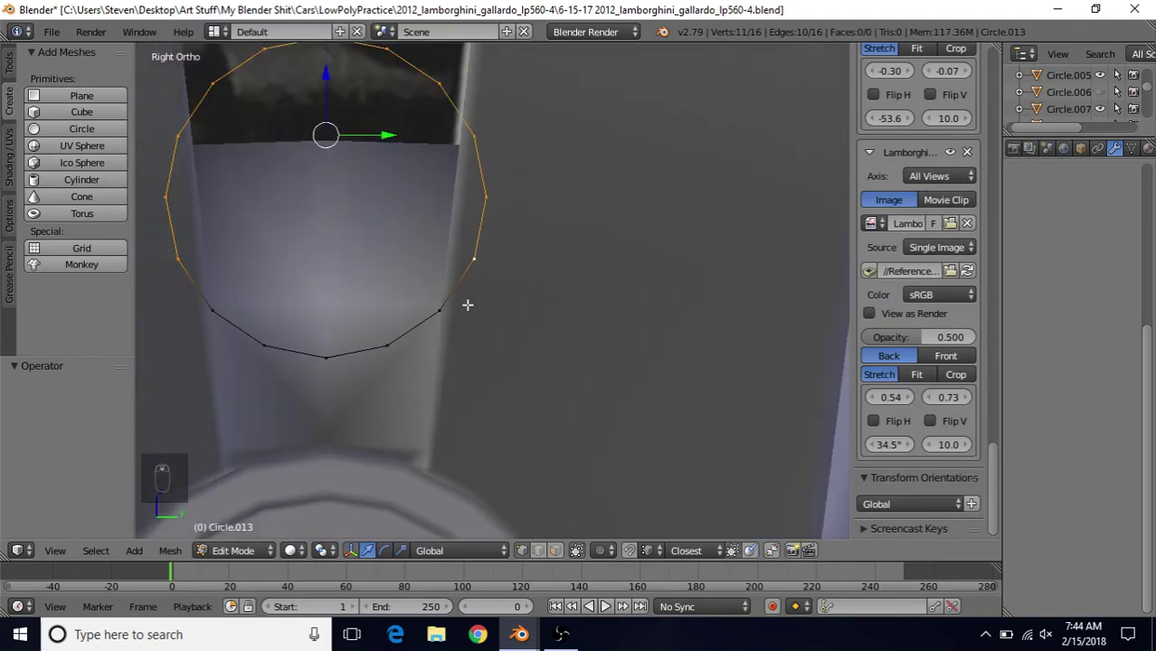
scroll(418, 222, "down", 2)
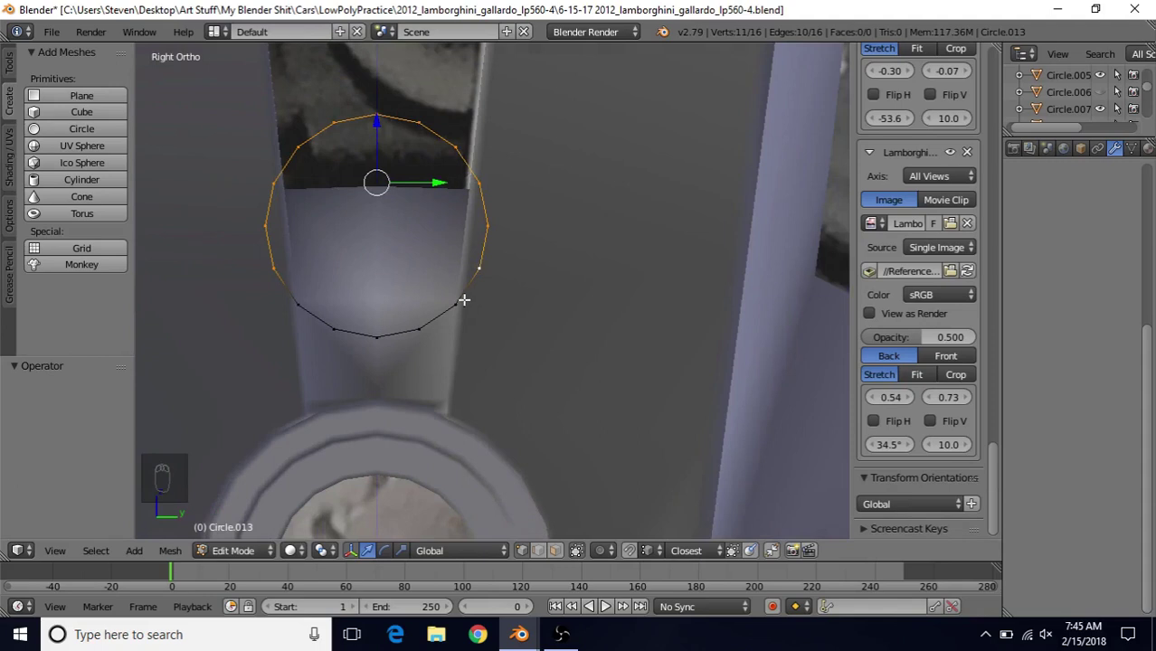
scroll(379, 196, "up", 1)
key("a")
key("a")
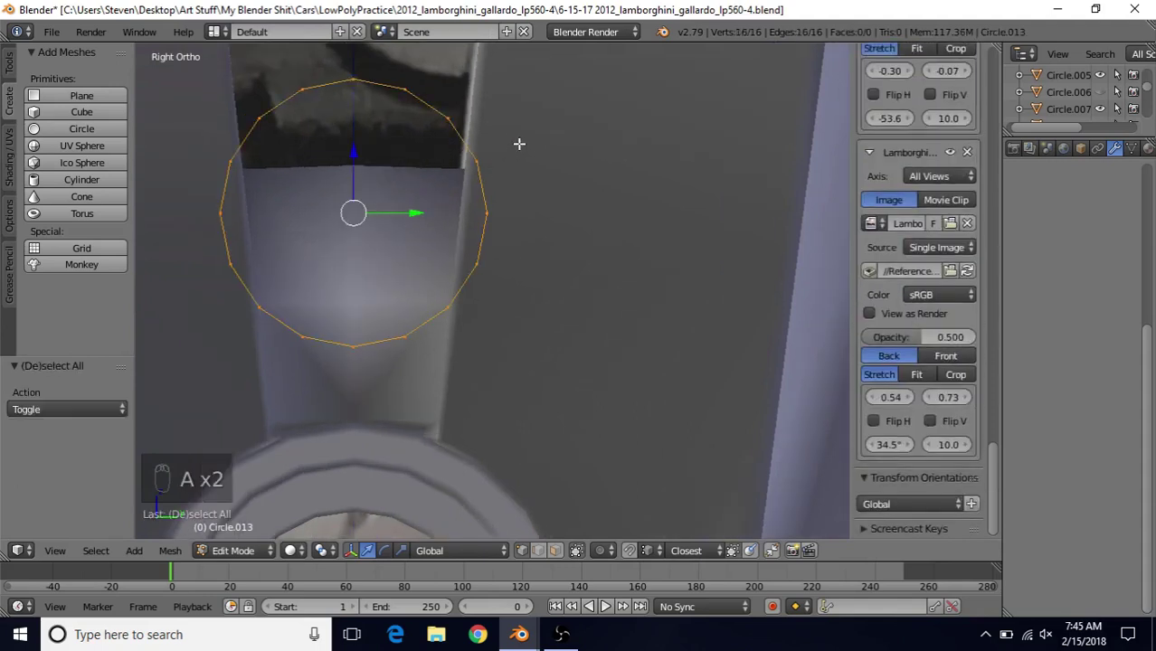
key("s")
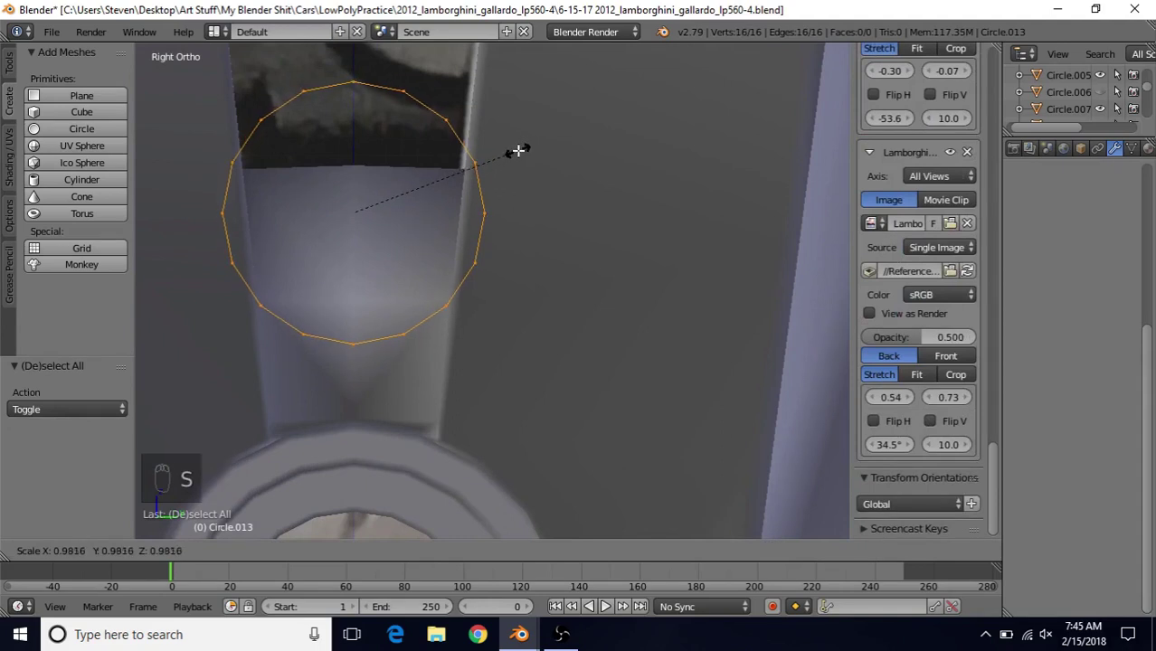
left_click(519, 151)
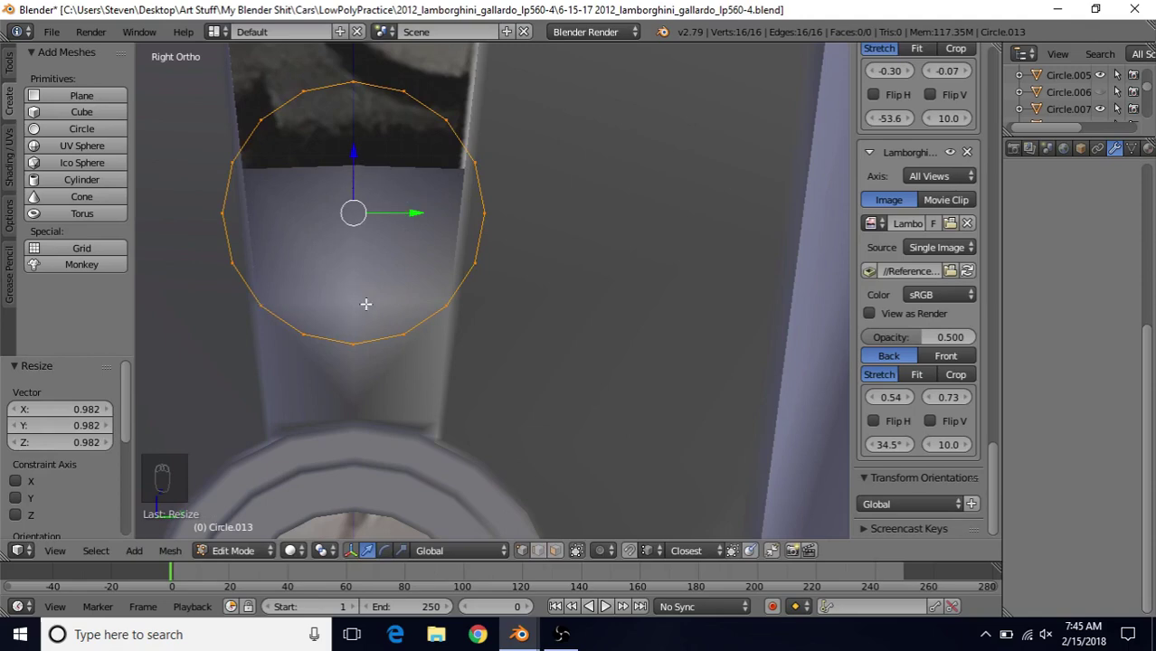
Step: Check the wheel mesh's vertex row across the spoke gap against the circle, and return to editing the circle
key("Tab")
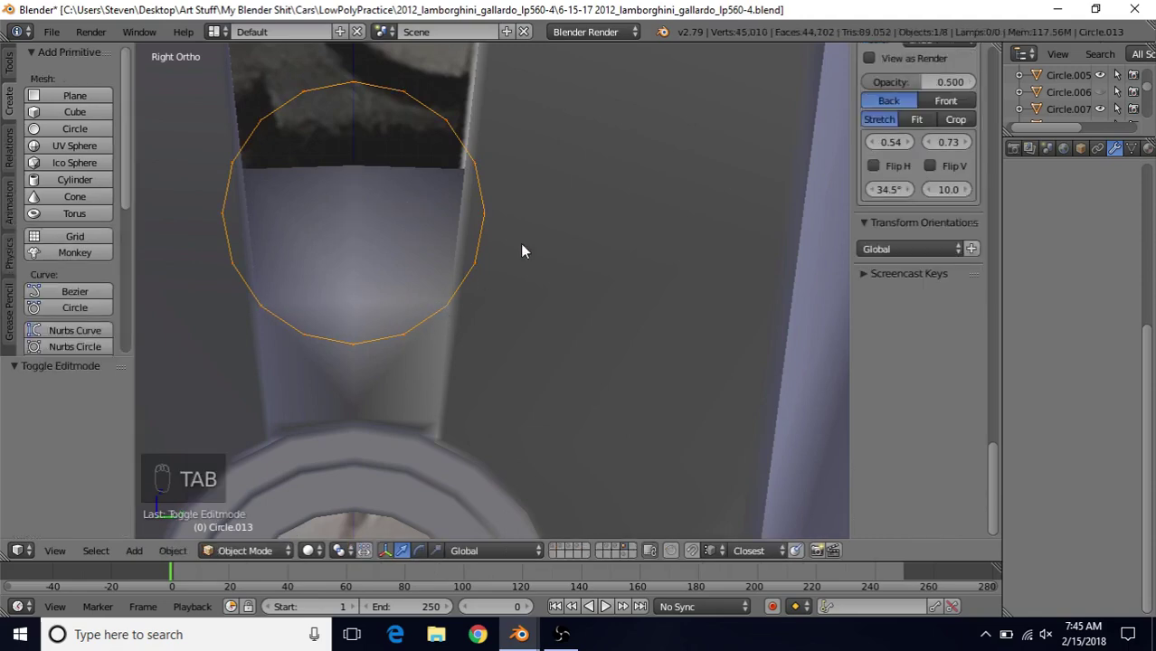
right_click(555, 221)
key("Tab")
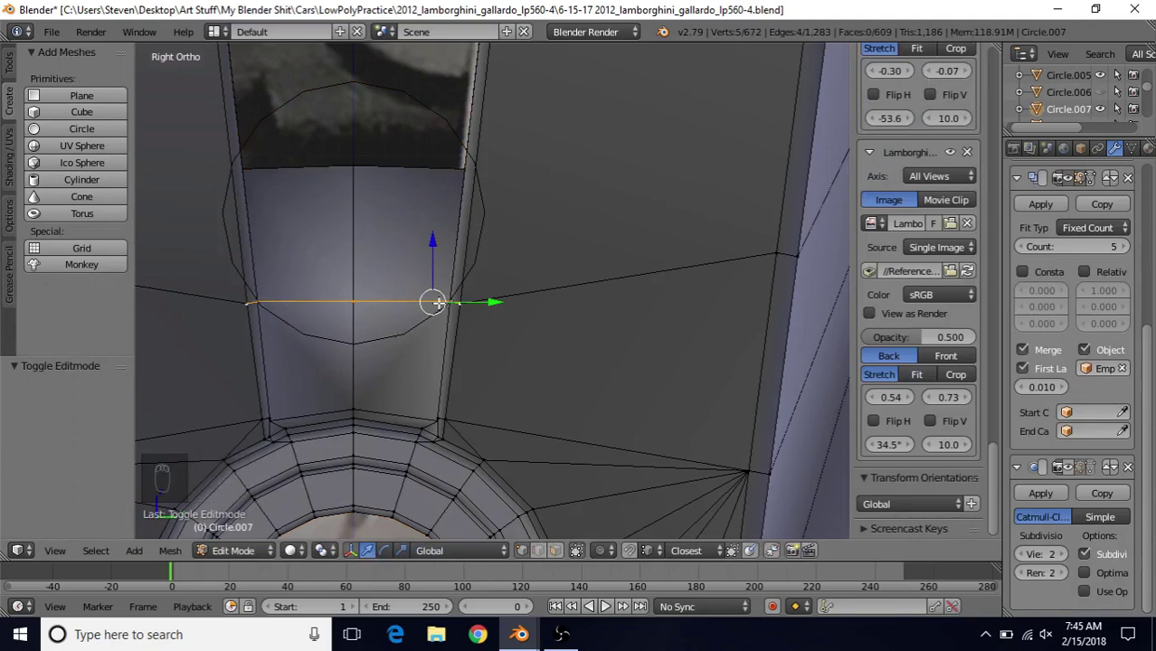
key("Tab")
right_click(456, 128)
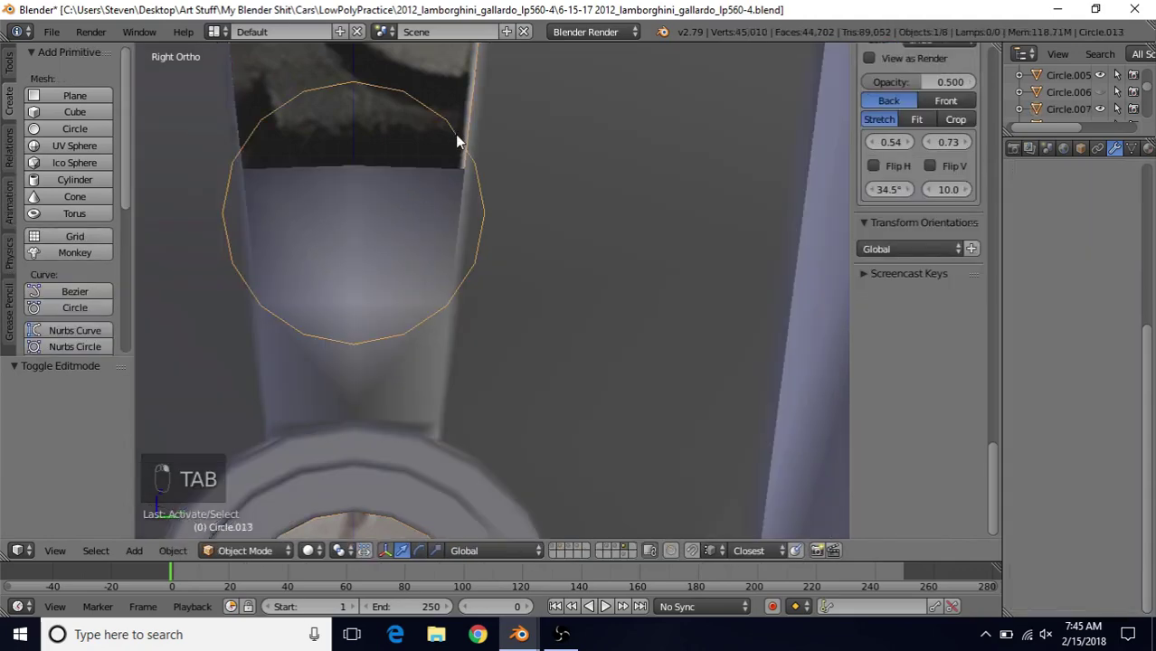
key("Tab")
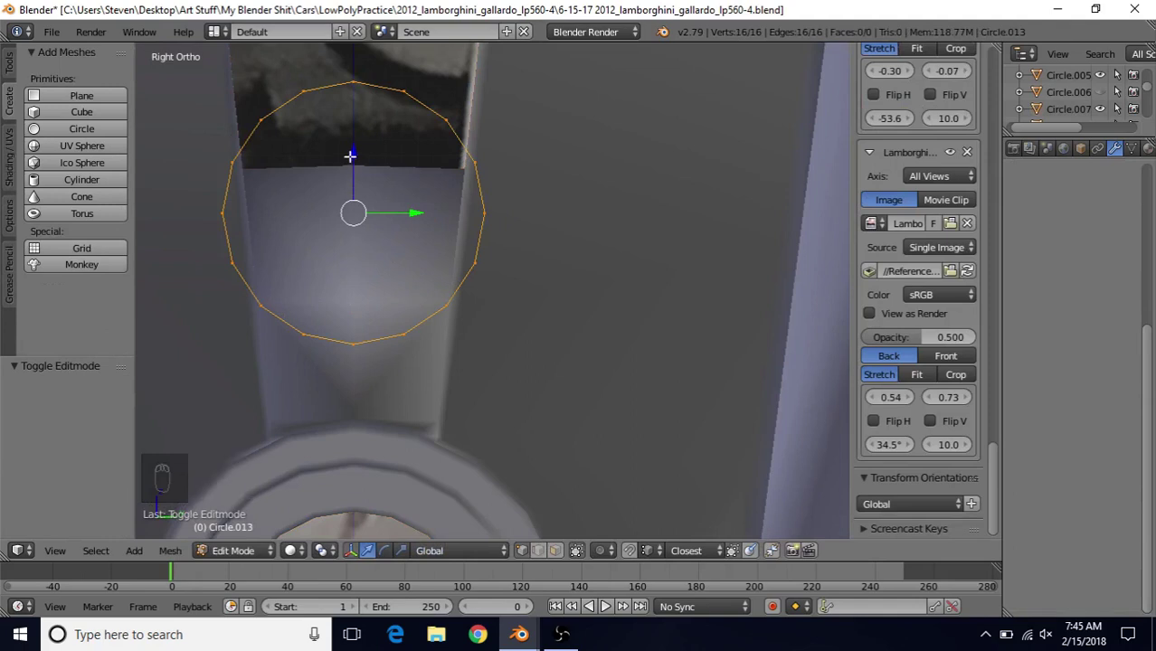
Step: Nudge the circle vertically along Z and compare it with the wheel mesh's vertex row across the spoke gap
left_click_drag(353, 154, 355, 151)
key("Tab")
right_click(591, 243)
key("Tab")
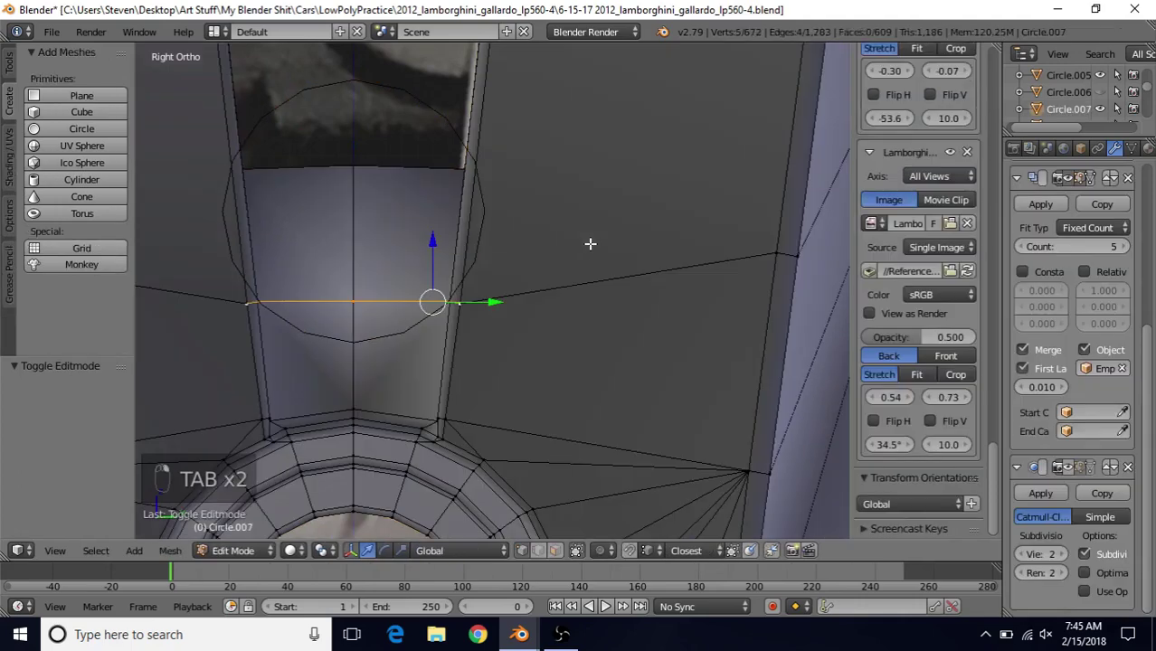
scroll(474, 339, "up", 4)
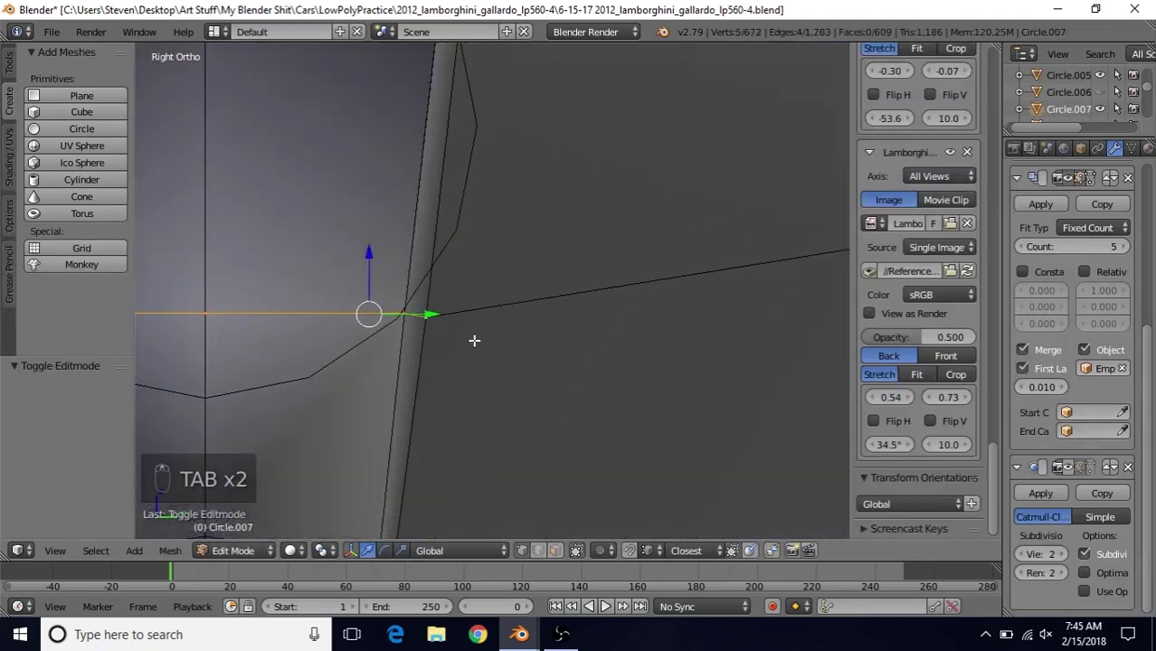
Step: Fine-tune the circle's height along Z so its lower vertices line up with the row across the spoke gap
key("Tab")
right_click(438, 268)
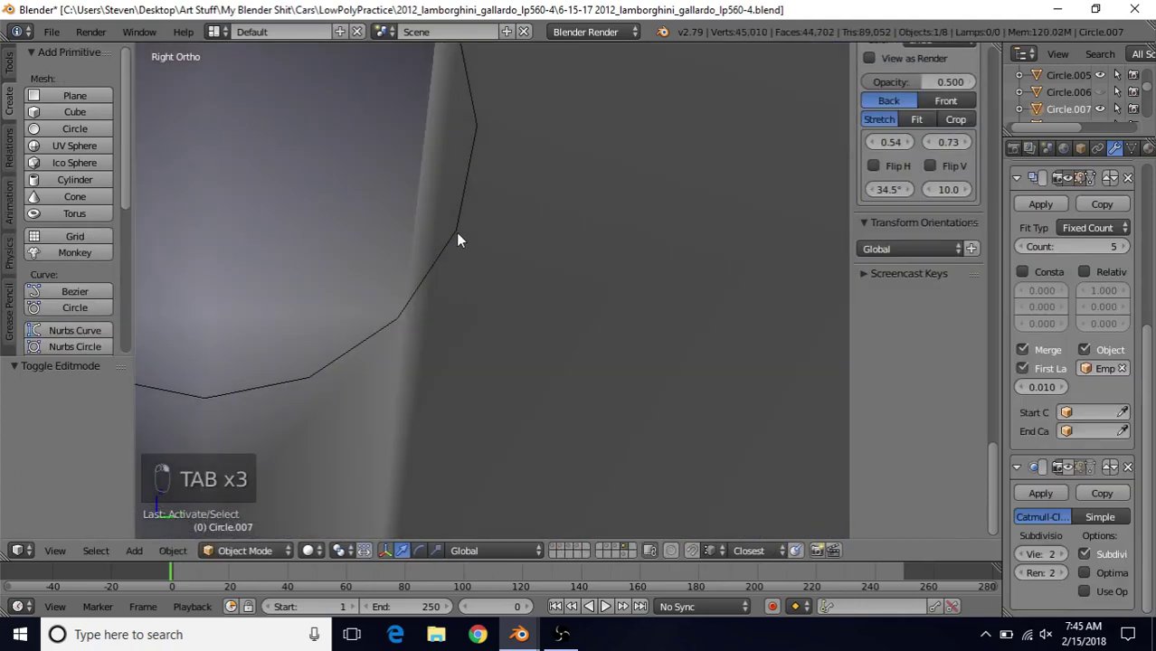
right_click(457, 233)
key("Tab")
scroll(387, 302, "down", 3)
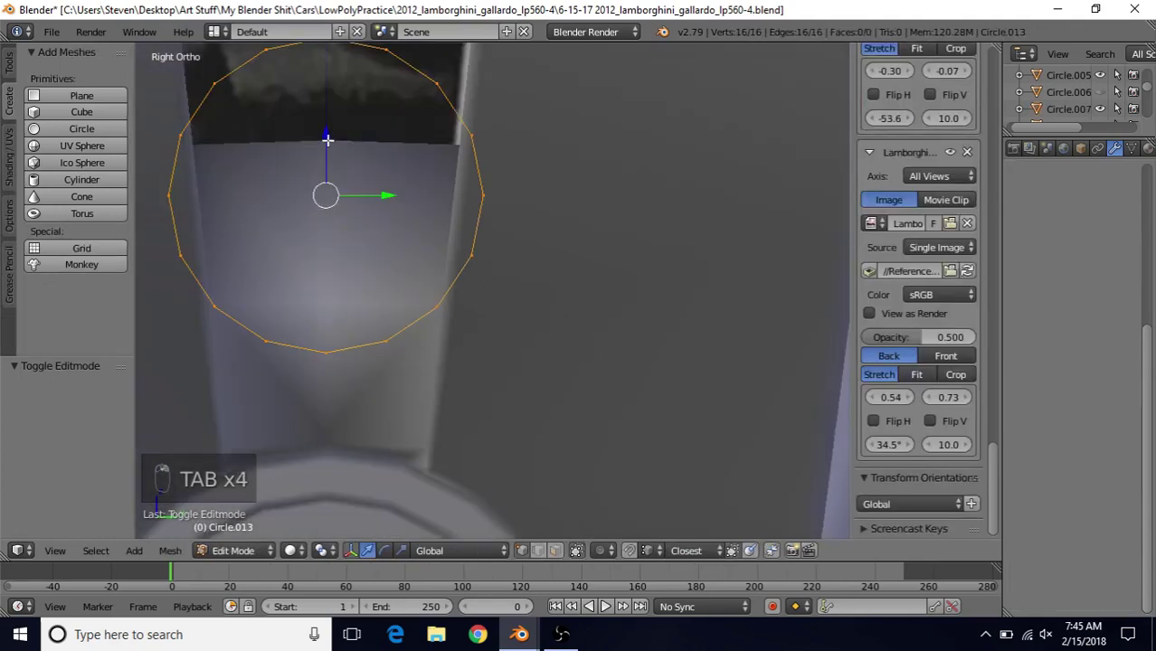
left_click(327, 139)
left_click_drag(327, 141, 325, 139)
key("Tab")
scroll(356, 237, "down", 5)
scroll(664, 265, "down", 3)
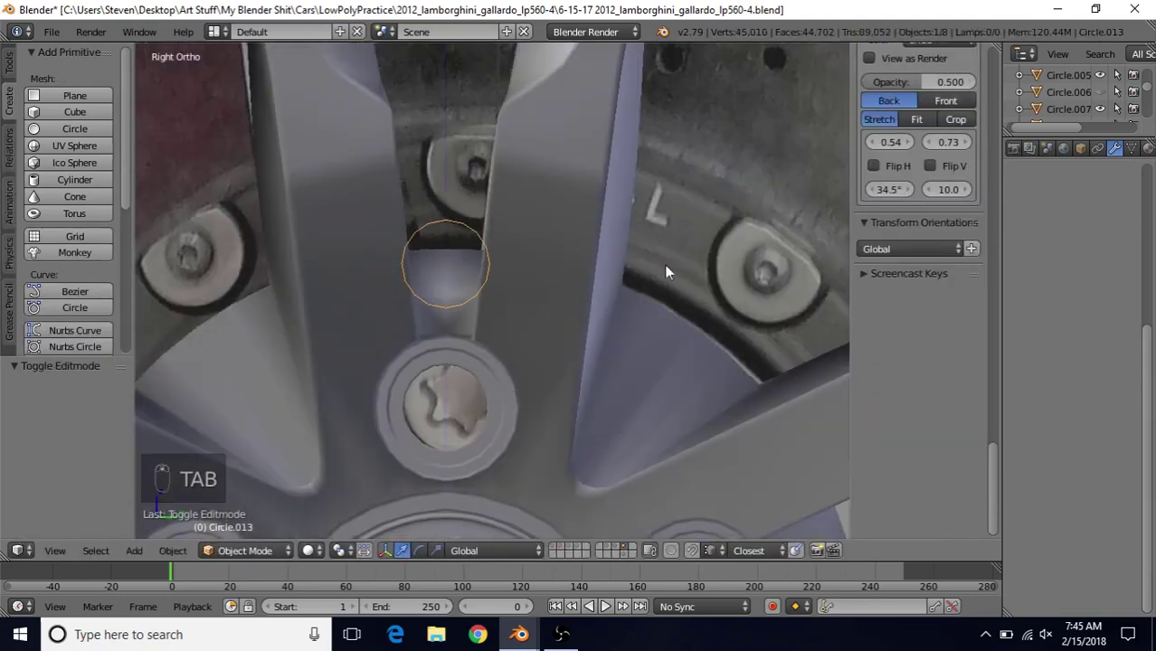
Step: Delete the circle's upper 11 vertices, keeping only the five-vertex lower arc
scroll(445, 223, "up", 5)
key("Tab")
right_click(481, 267)
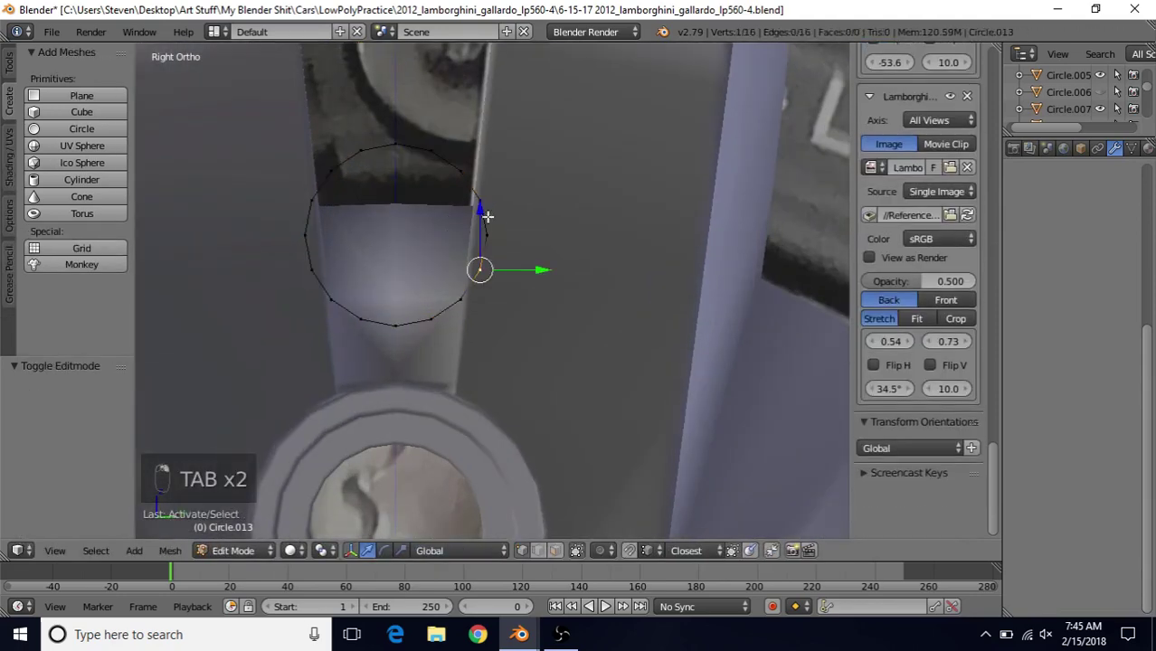
right_click(463, 172, "ctrl")
right_click(362, 153, "ctrl")
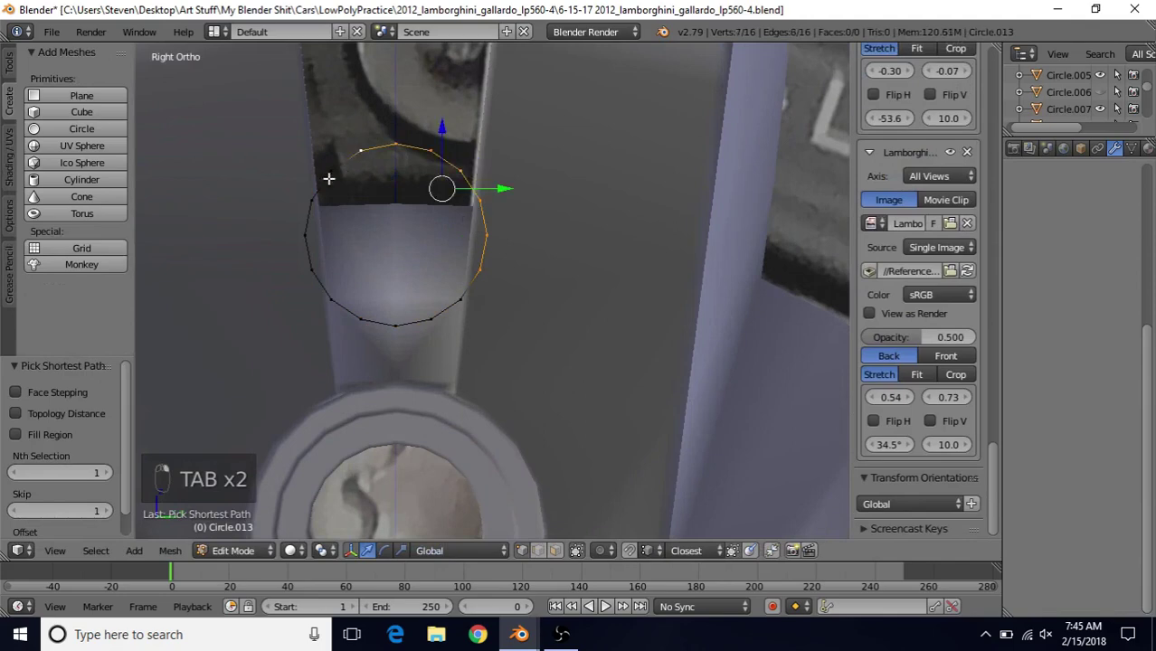
right_click(293, 237, "ctrl")
right_click(305, 262, "ctrl")
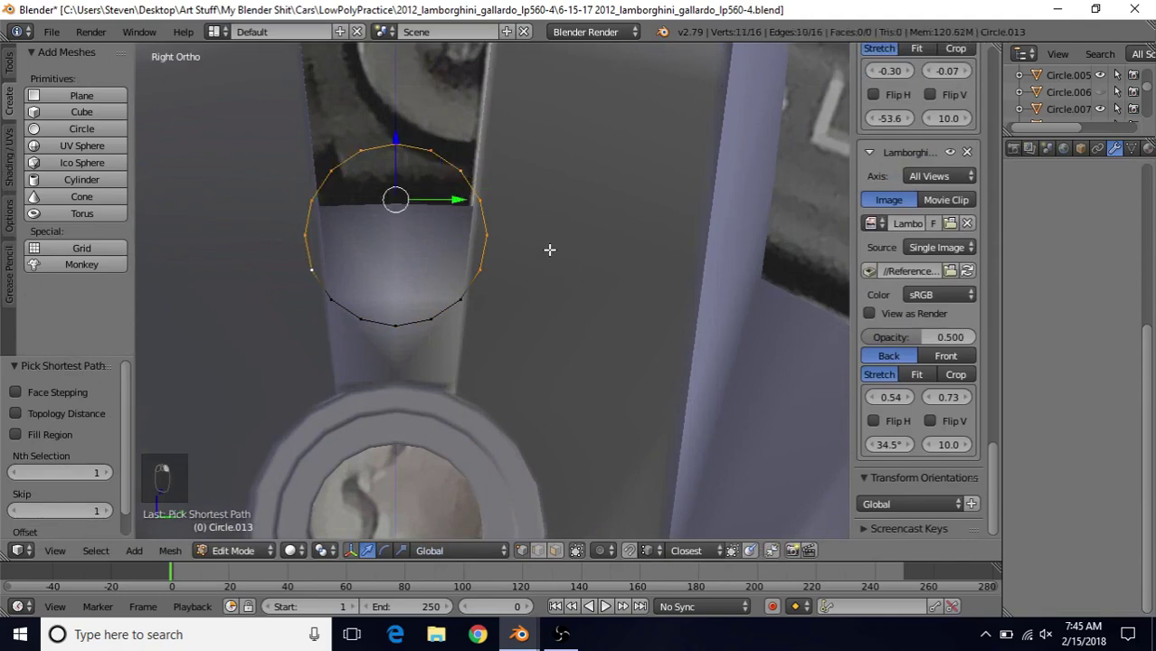
key("Delete")
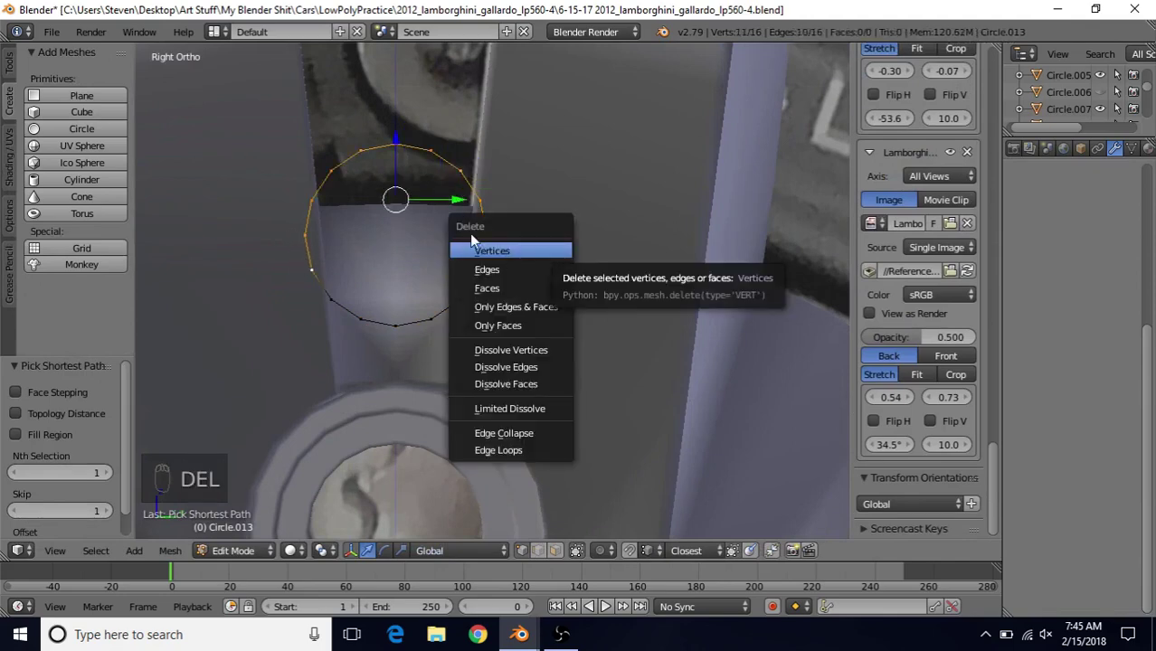
key("Delete")
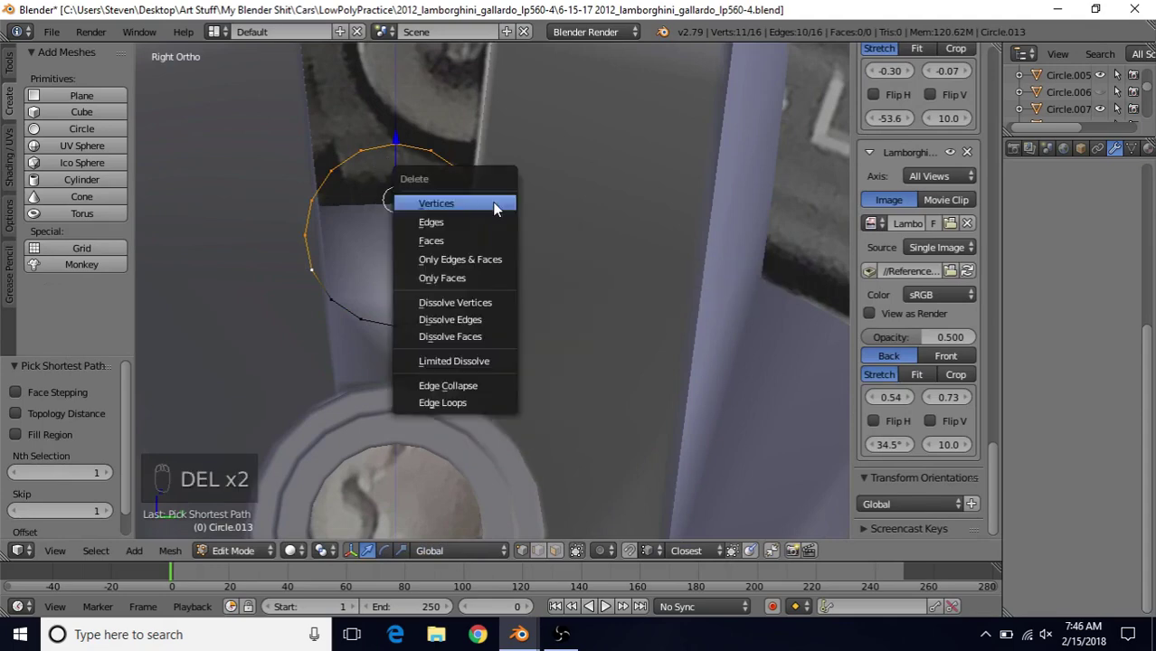
left_click(494, 208)
scroll(475, 274, "up", 3)
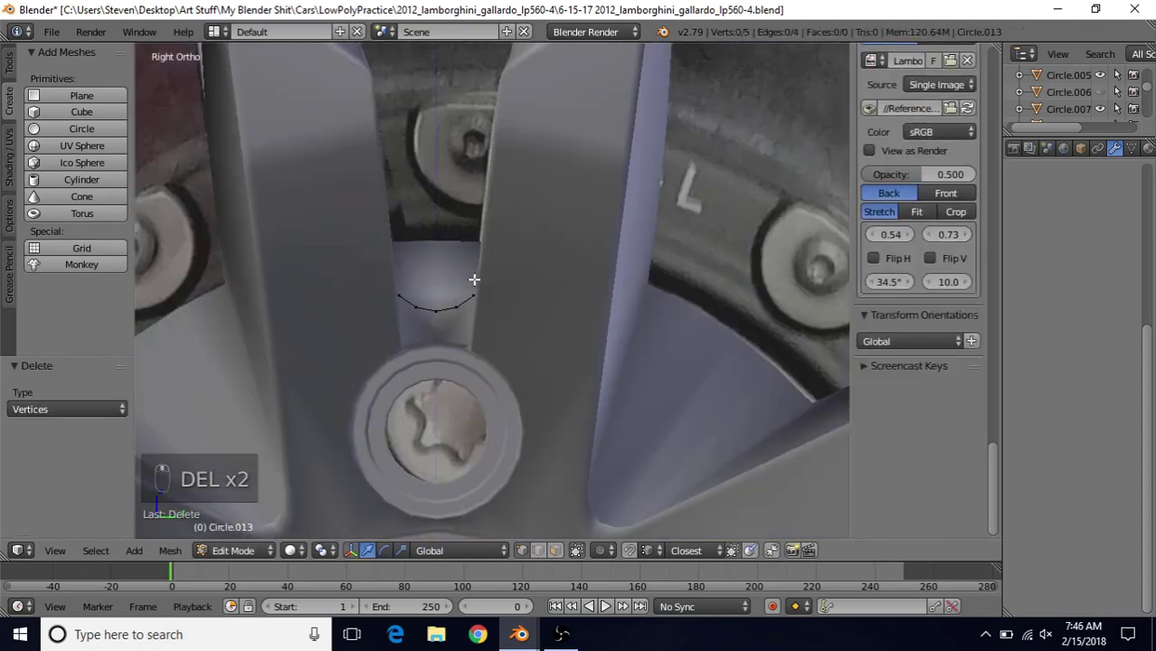
Step: Extrude the whole five-vertex arc along X through the spoke gap to the rear of the hub
scroll(455, 244, "down", 2)
middle_click_drag(515, 286, 431, 329)
key("a")
key("e")
right_click(421, 278)
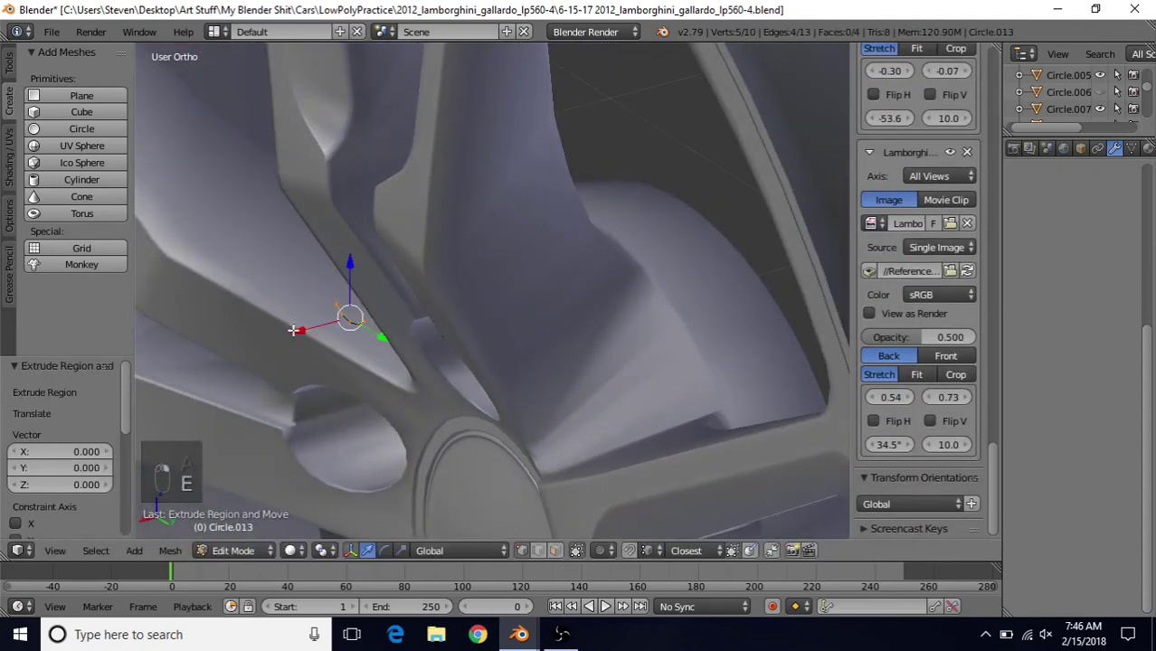
left_click_drag(294, 329, 599, 237)
middle_click_drag(599, 237, 694, 196)
Step: Raise the extruded rear arc along Z by 0.083 and 0.016, push it further out along X, and adjust Z by -0.003
left_click_drag(672, 186, 674, 154)
middle_click_drag(710, 257, 583, 296)
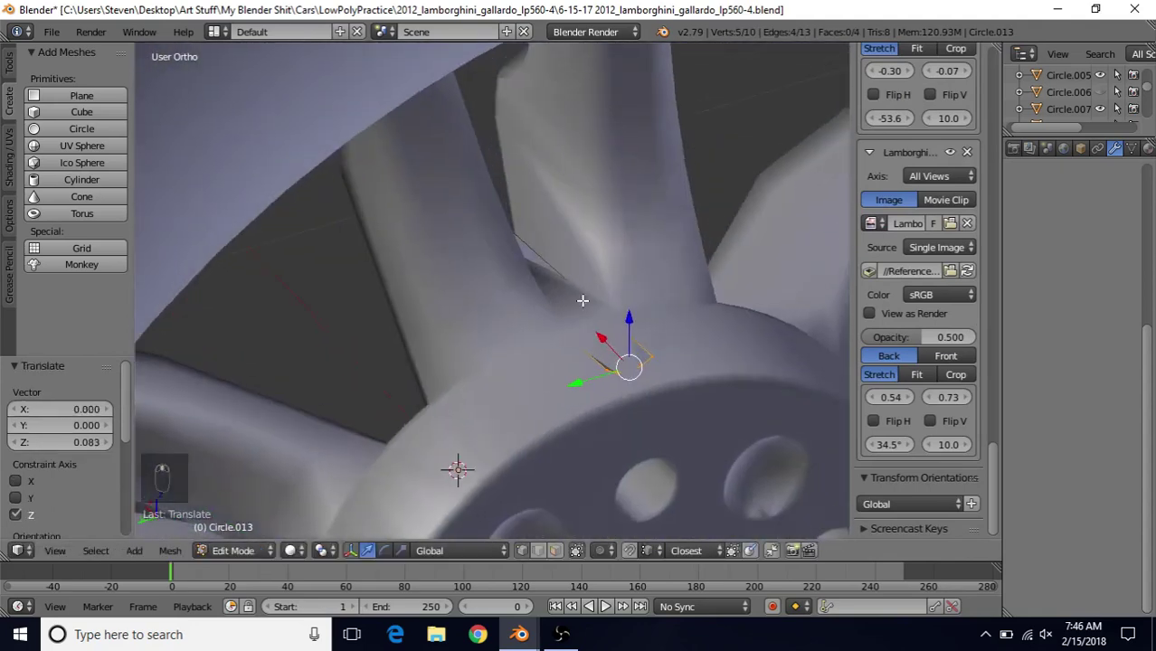
left_click_drag(630, 318, 638, 315)
middle_click_drag(619, 354, 522, 320)
scroll(523, 320, "up", 4)
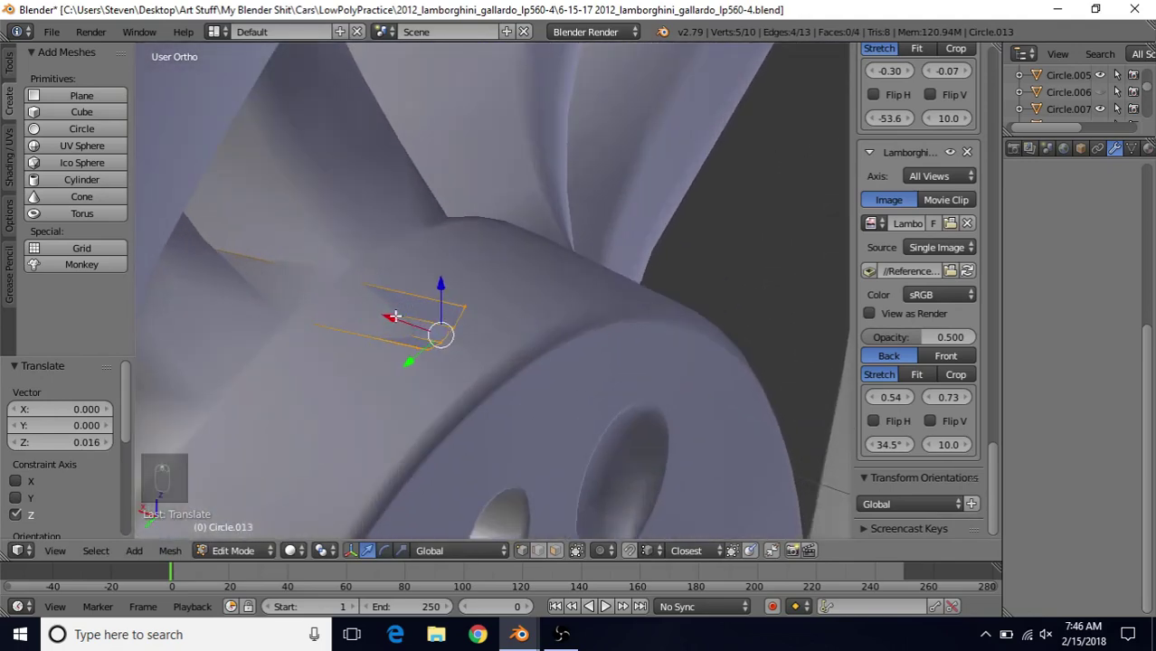
left_click_drag(396, 317, 452, 292)
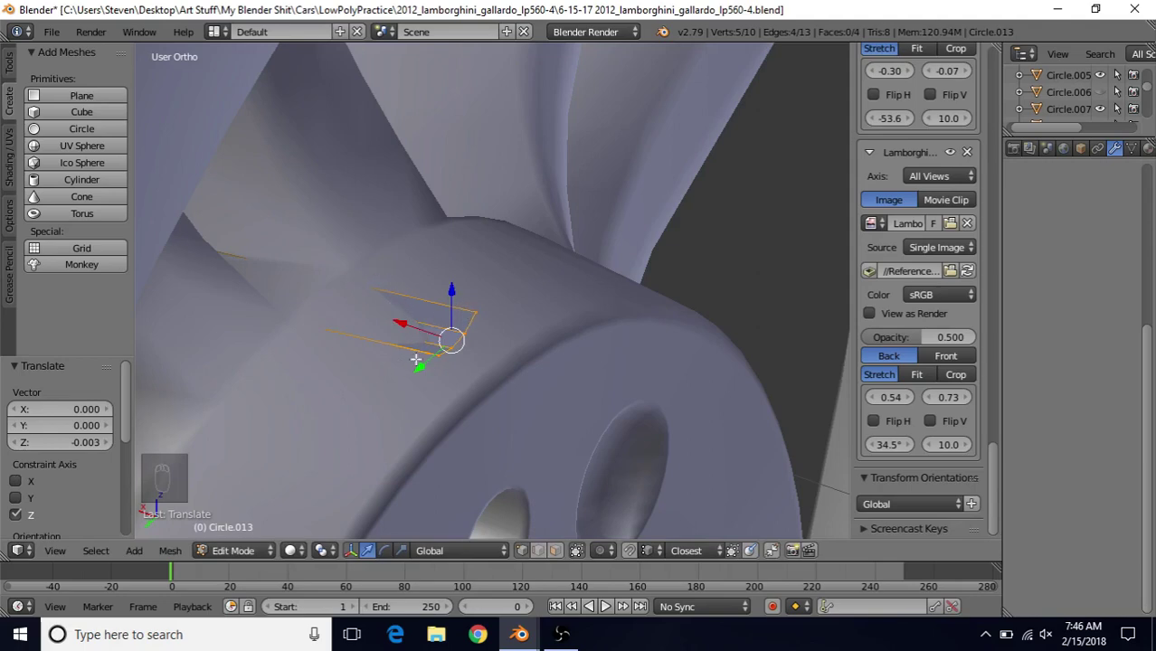
Step: In the V15d practice rim file, examine the spoke gap's groove where it meets the hub's rear, and return to the working wheel file
mouse_move(519, 634)
left_click(615, 560)
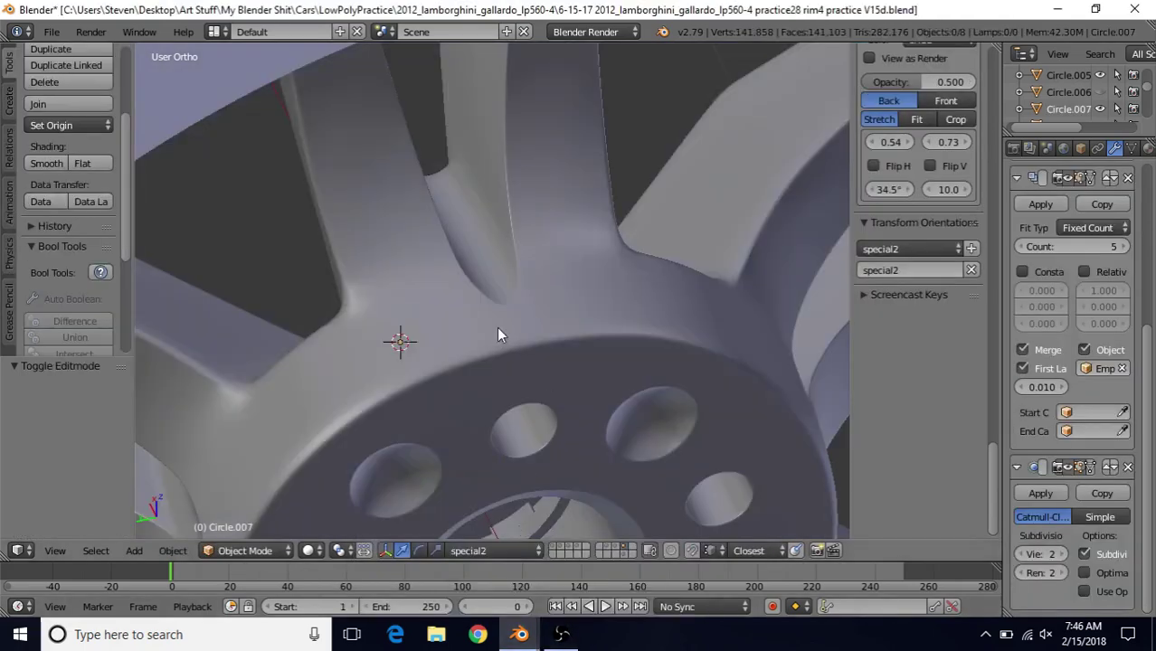
middle_click_drag(498, 334, 568, 329)
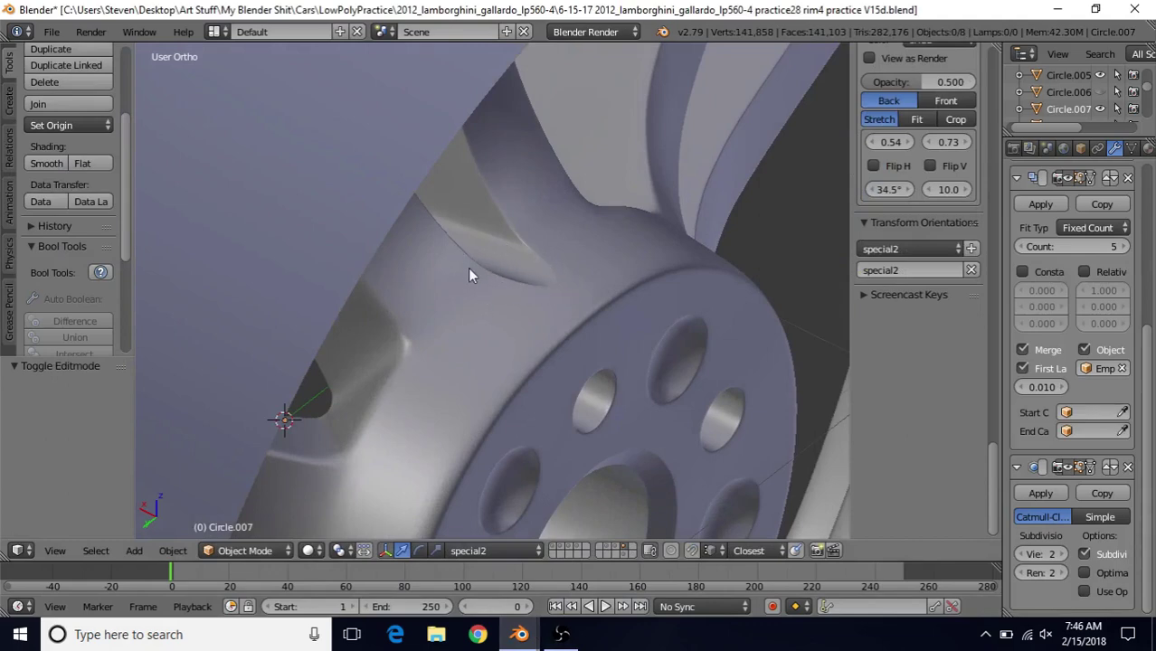
mouse_move(519, 634)
left_click(578, 568)
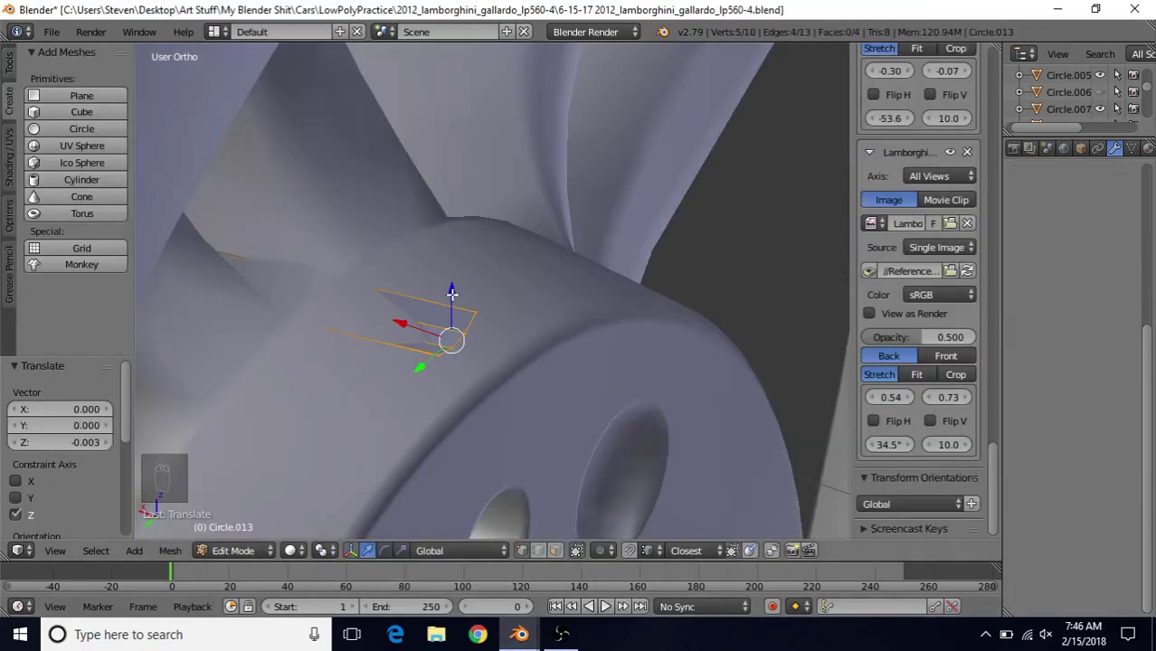
Step: Adjust the strip's rear arc along Z by -0.014 and 0.002 to set the groove's slope over the hub
mouse_move(452, 292)
left_mouse_down()
mouse_move(452, 273)
mouse_move(456, 292)
left_mouse_up()
middle_click_drag(456, 291, 486, 356)
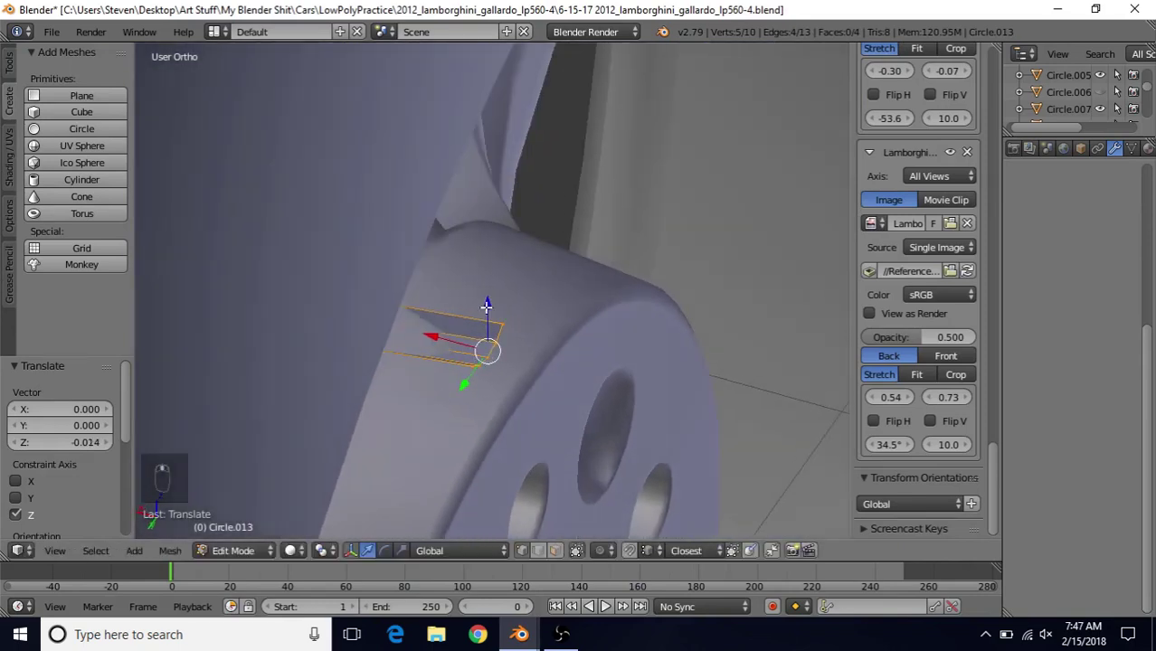
left_click_drag(486, 306, 486, 305)
middle_click_drag(486, 344, 350, 347)
middle_click_drag(383, 308, 460, 327)
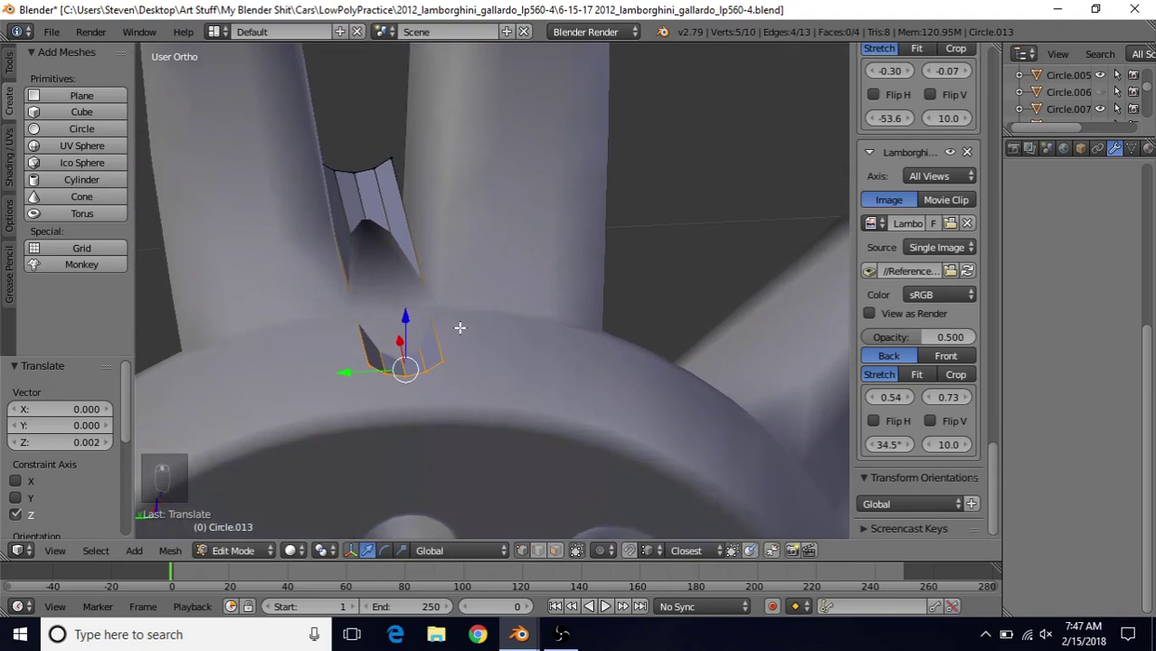
Step: Fill the strip's rear end with a face across its five arc vertices
right_click(379, 355)
middle_click_drag(379, 355, 448, 323)
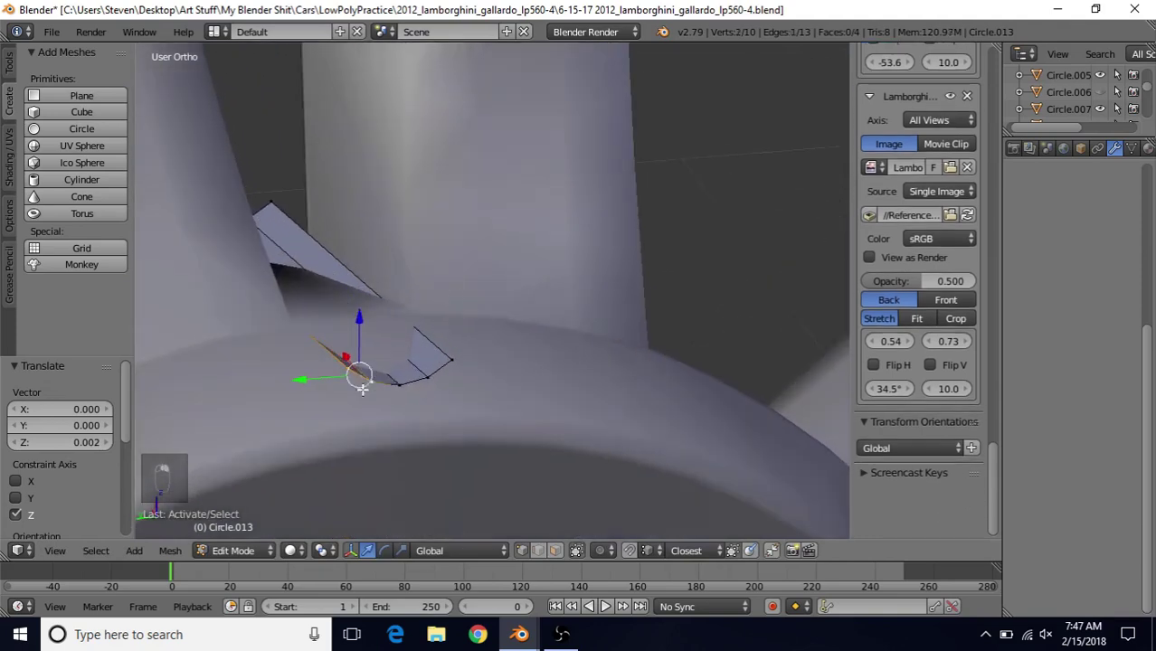
right_click(398, 386, "shift")
right_click(429, 374, "shift")
right_click(455, 354, "shift")
key("f")
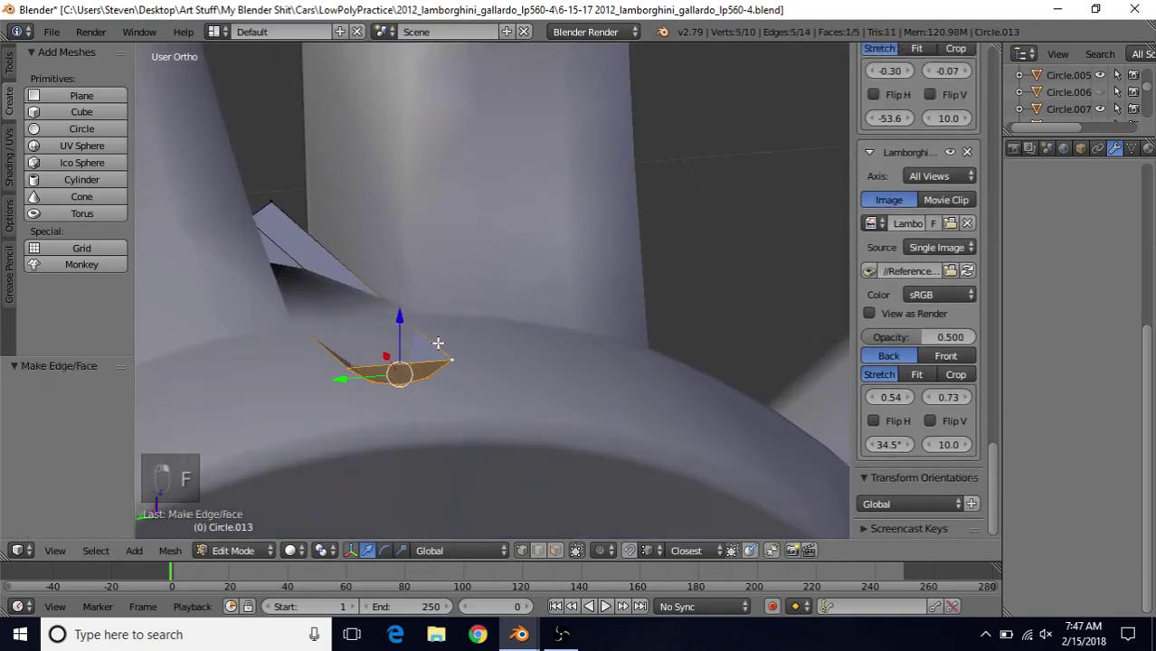
Step: Fill the strip's front end with a face across its five arc vertices
scroll(439, 343, "down", 2)
middle_click_drag(335, 317, 661, 278)
right_click(512, 337)
right_click(528, 346, "shift")
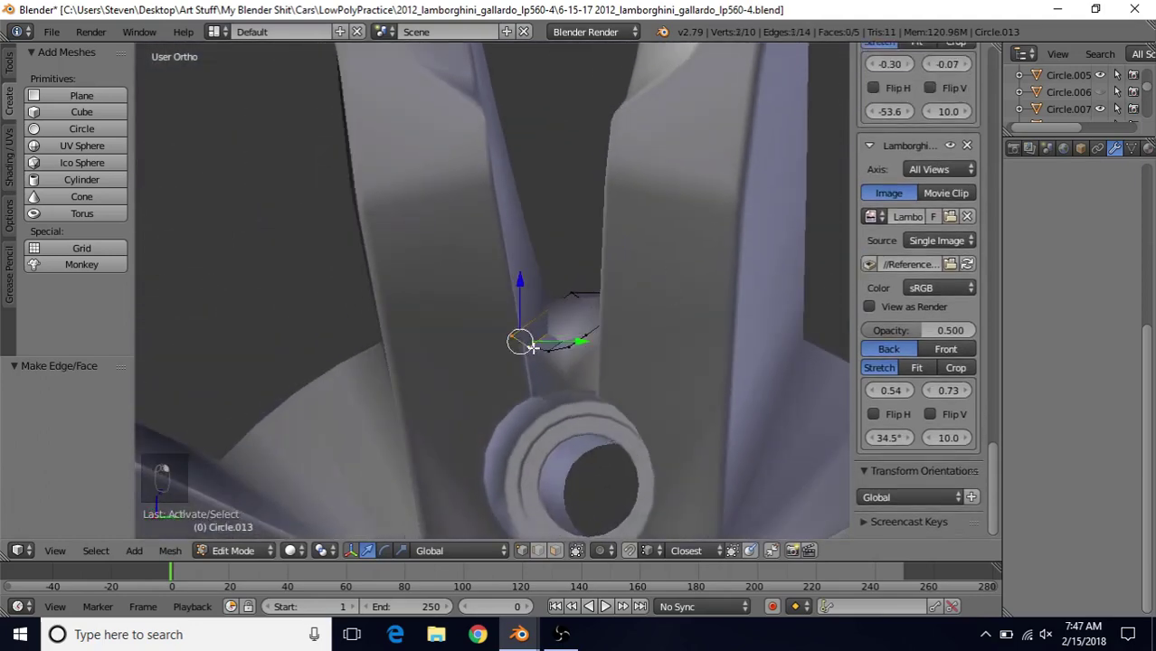
right_click(541, 351, "shift")
right_click(575, 349, "shift")
right_click(586, 338, "shift")
key("f")
Step: Close the strip's open top with a face and extrude it 0.045 upward along Z
middle_click_drag(553, 294, 581, 306)
right_click(562, 303, "alt")
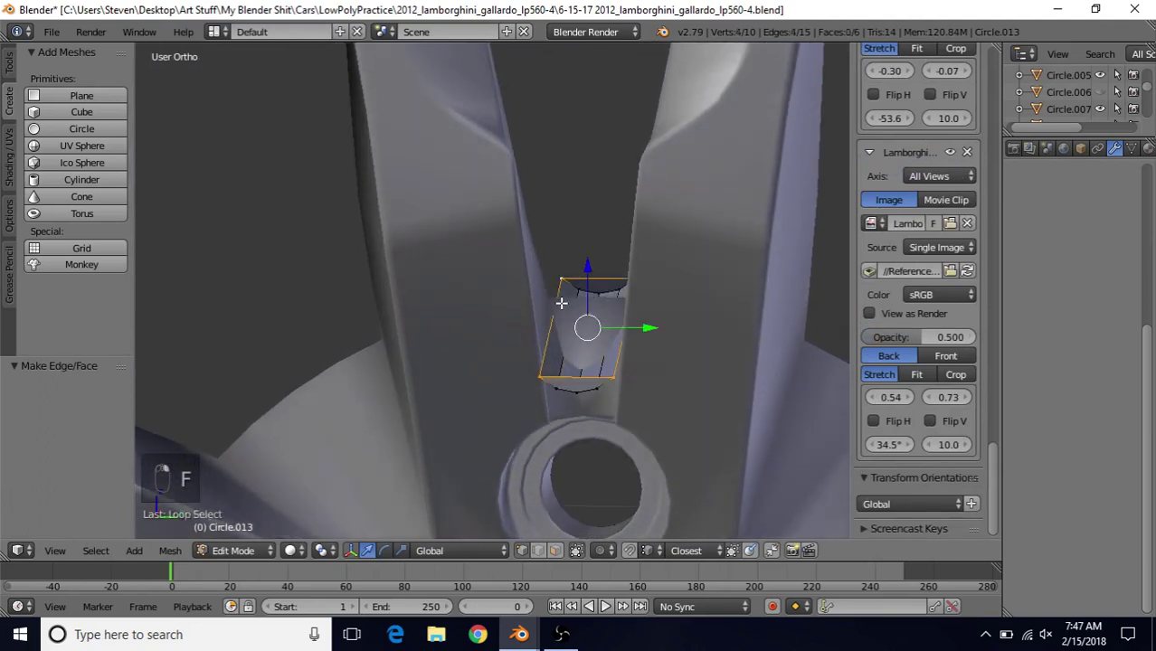
key("f")
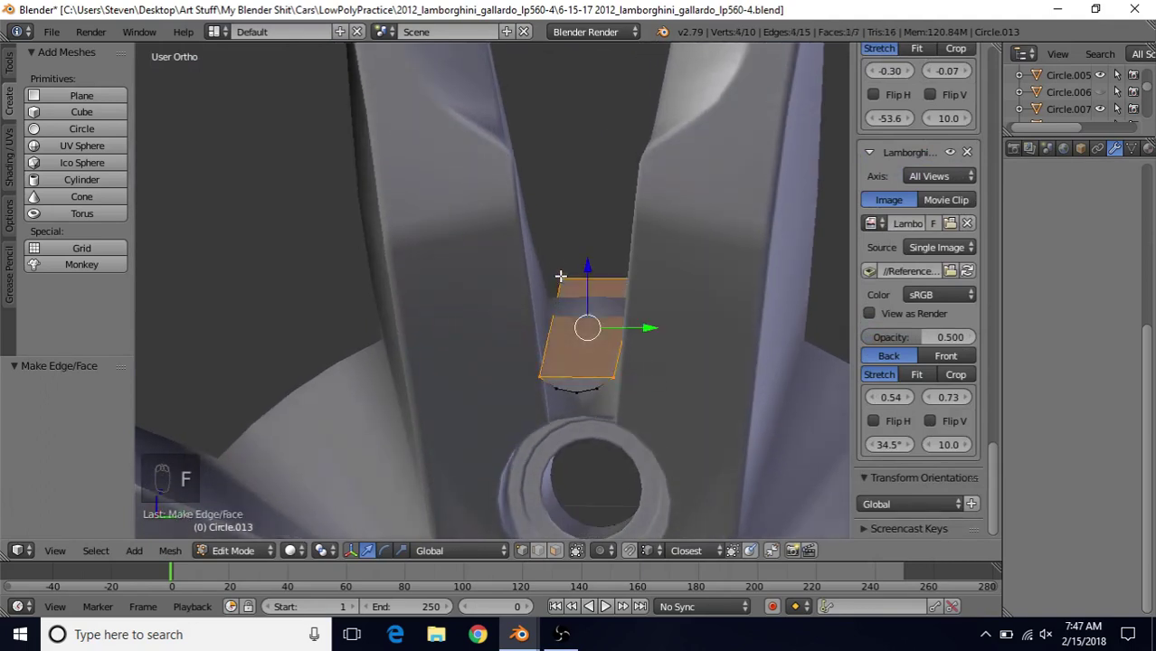
middle_click_drag(563, 273, 579, 254)
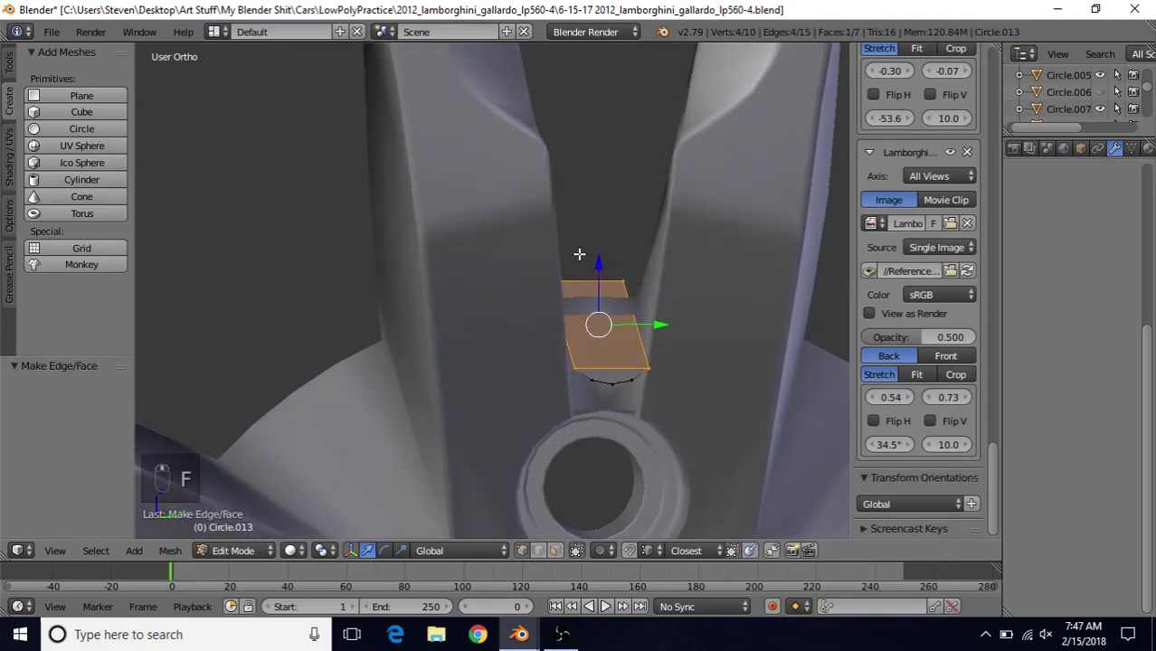
key("e")
right_click(593, 256)
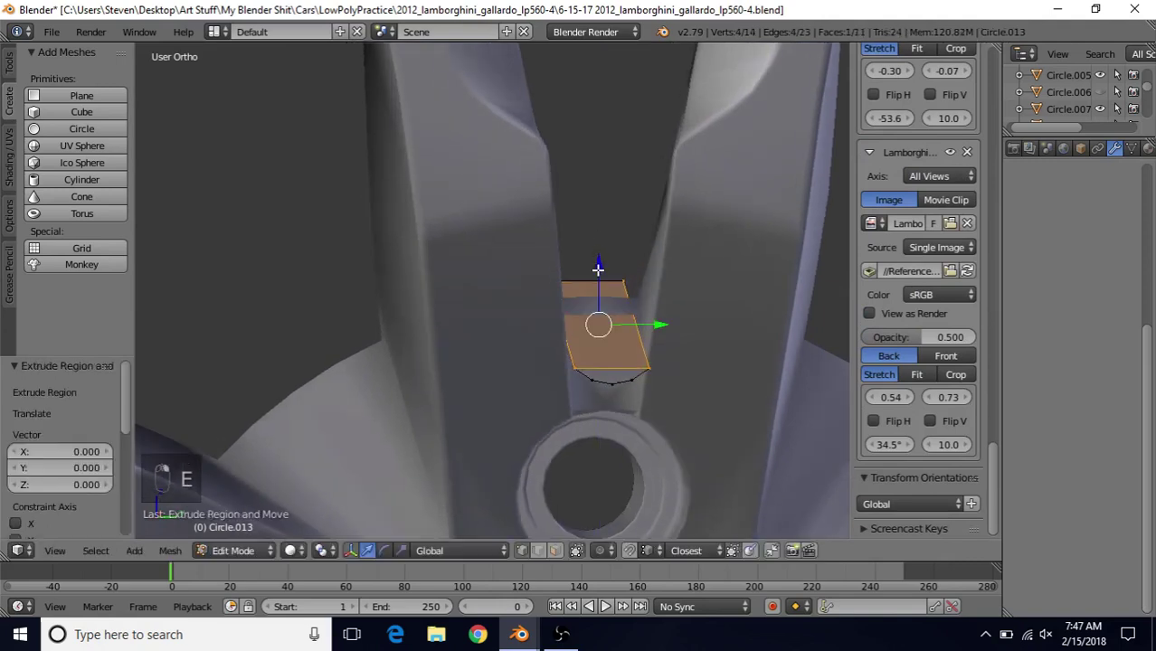
mouse_move(597, 268)
left_mouse_down()
mouse_move(601, 245)
mouse_move(601, 272)
left_mouse_up()
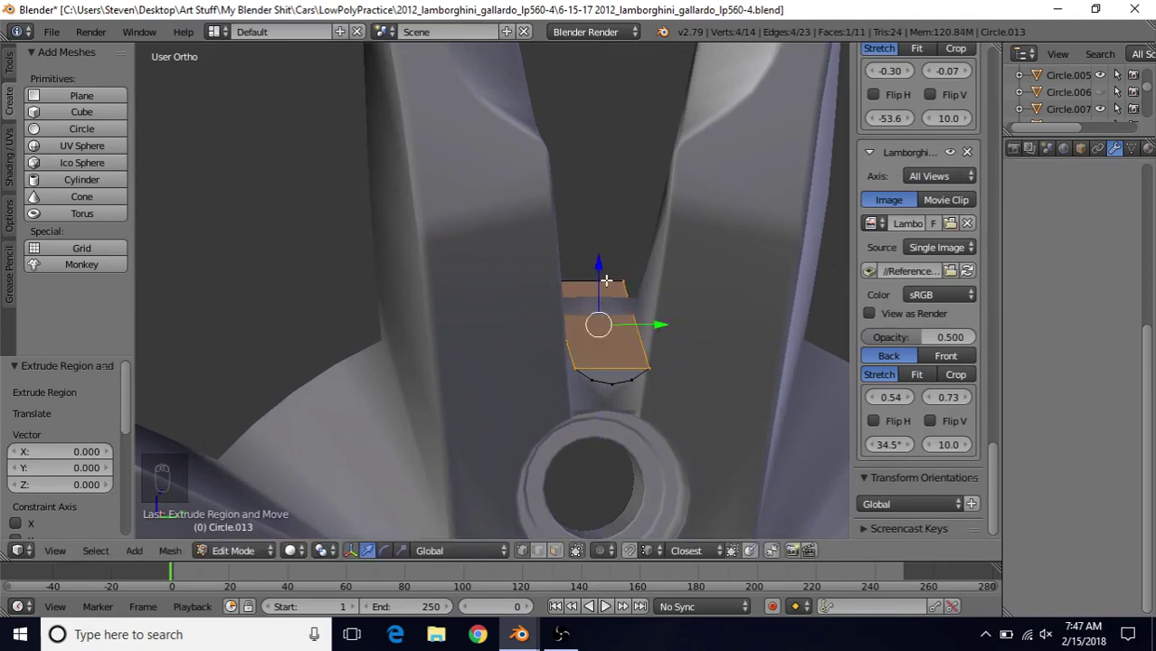
left_click_drag(599, 265, 602, 237)
scroll(619, 369, "down", 5)
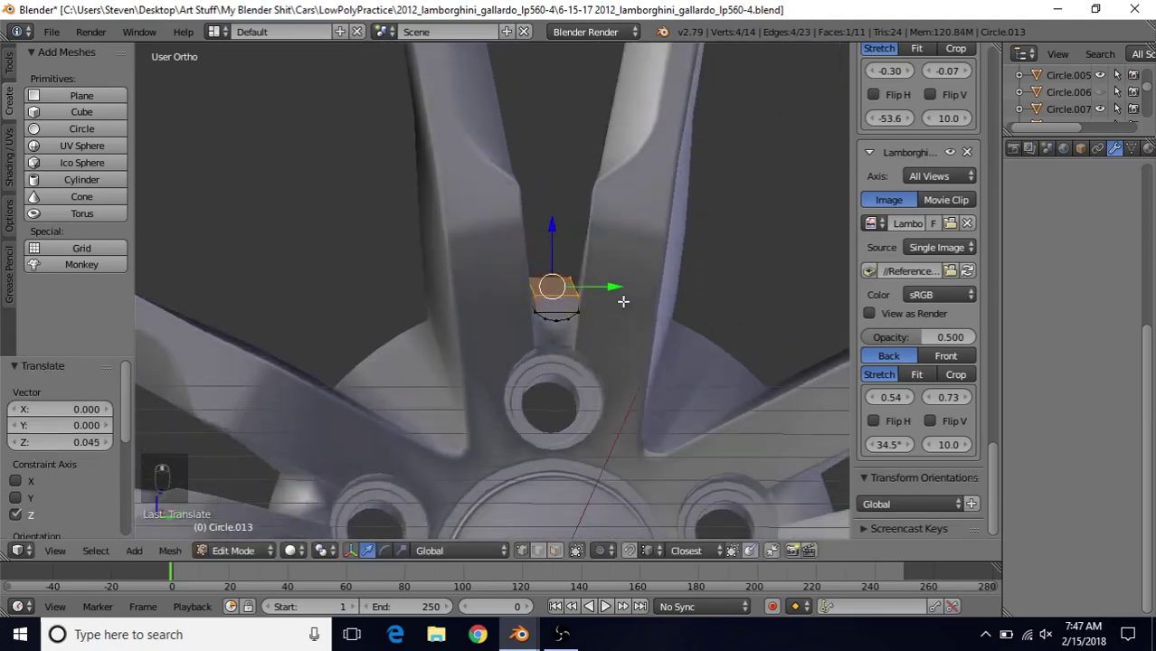
Step: Leave mesh editing, inspect the finished block between the spokes, and apply smooth shading to it
key("Tab")
middle_click_drag(623, 337, 330, 366)
scroll(330, 366, "up", 4)
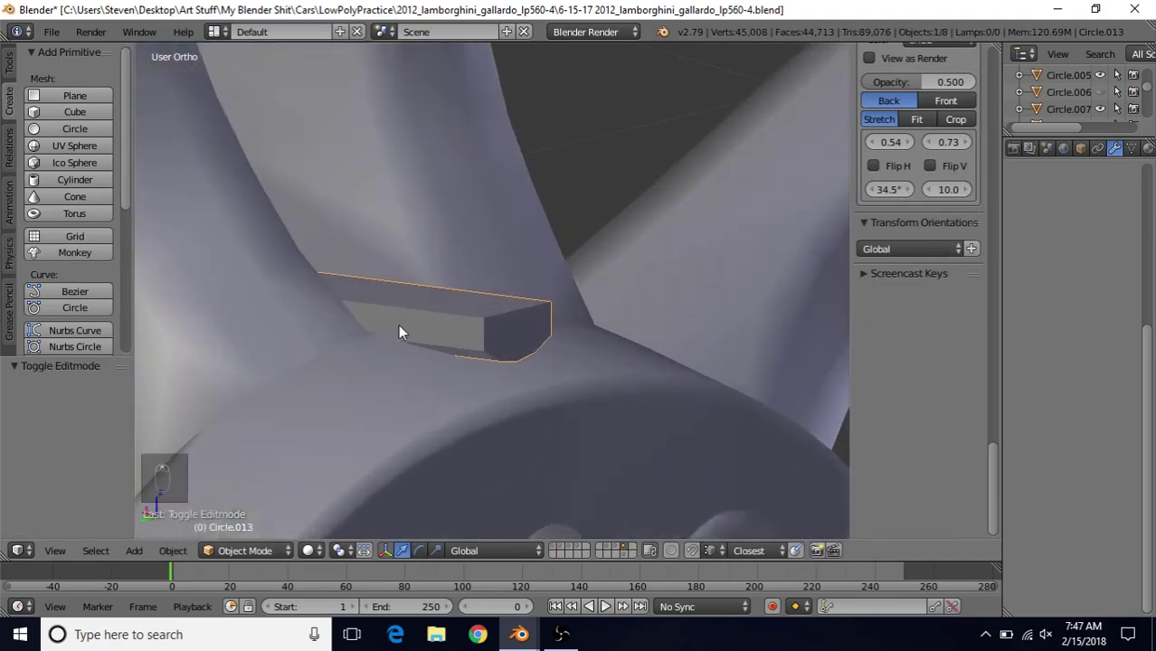
middle_click_drag(398, 324, 553, 134)
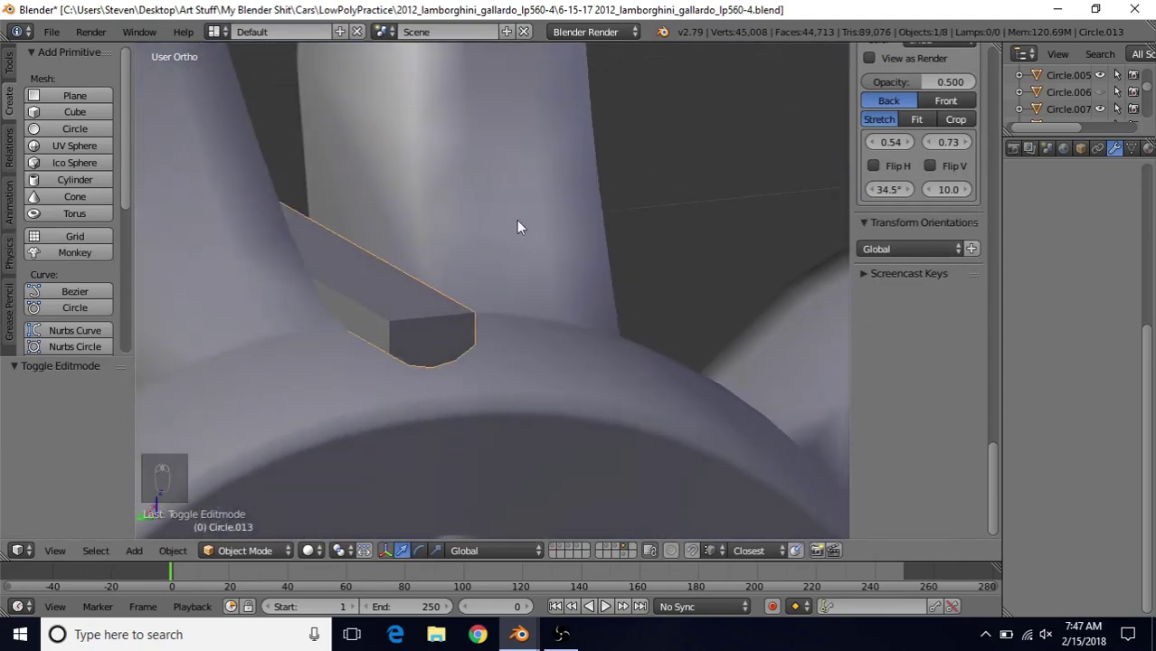
middle_click_drag(516, 227, 255, 215)
scroll(462, 274, "down", 3)
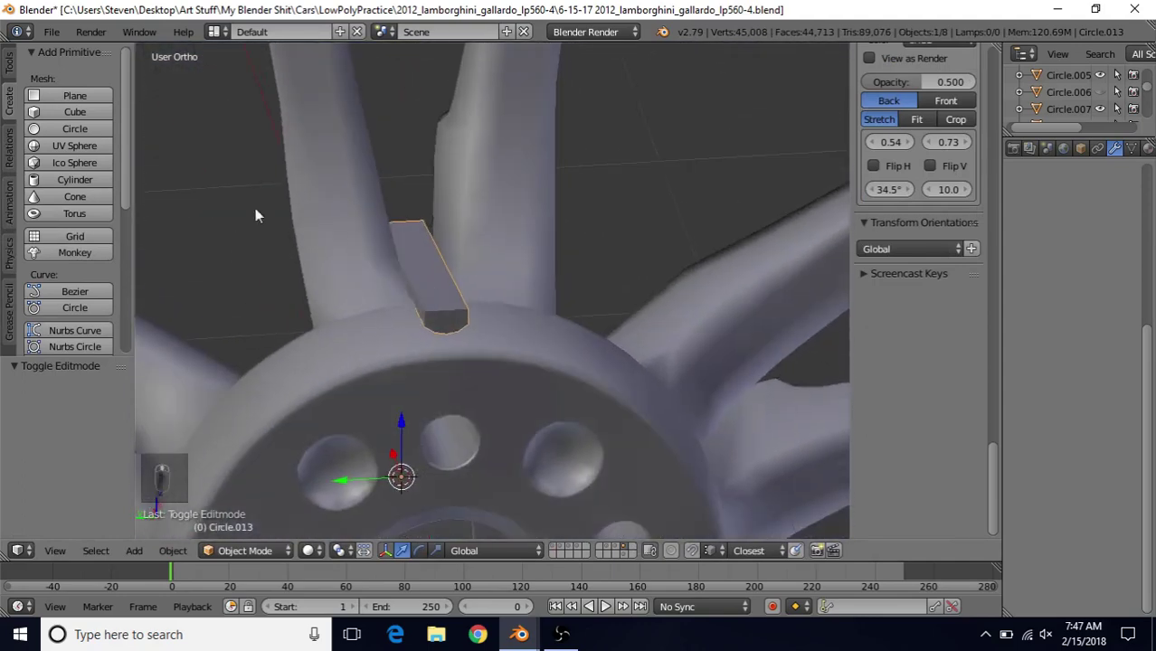
left_click(9, 65)
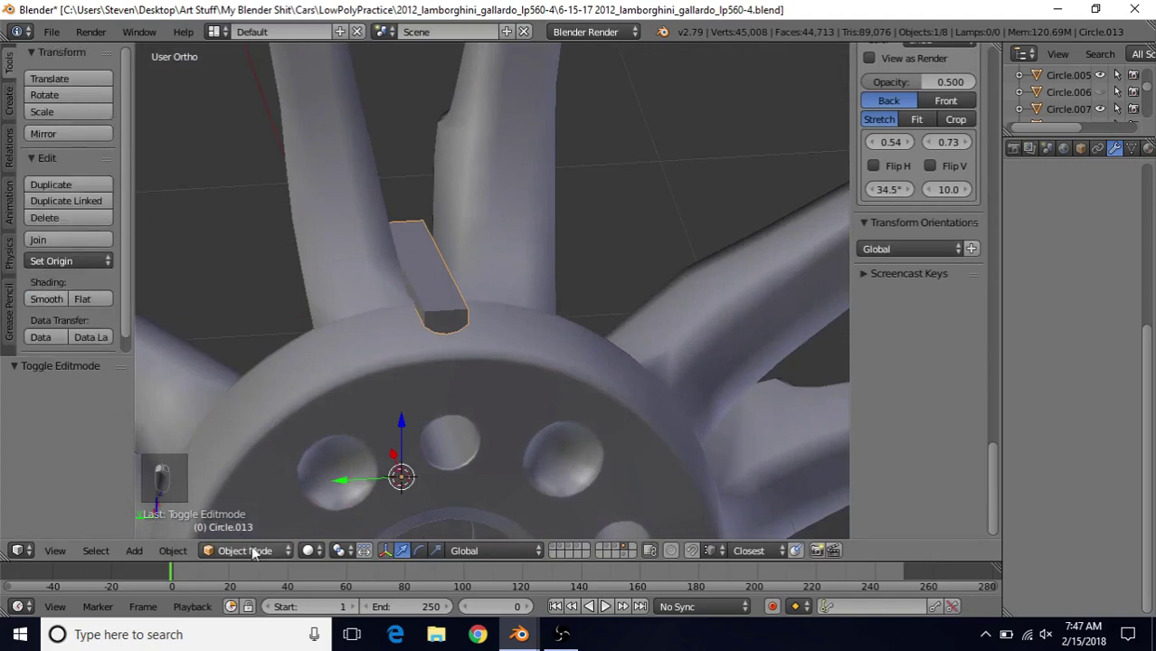
left_click(44, 292)
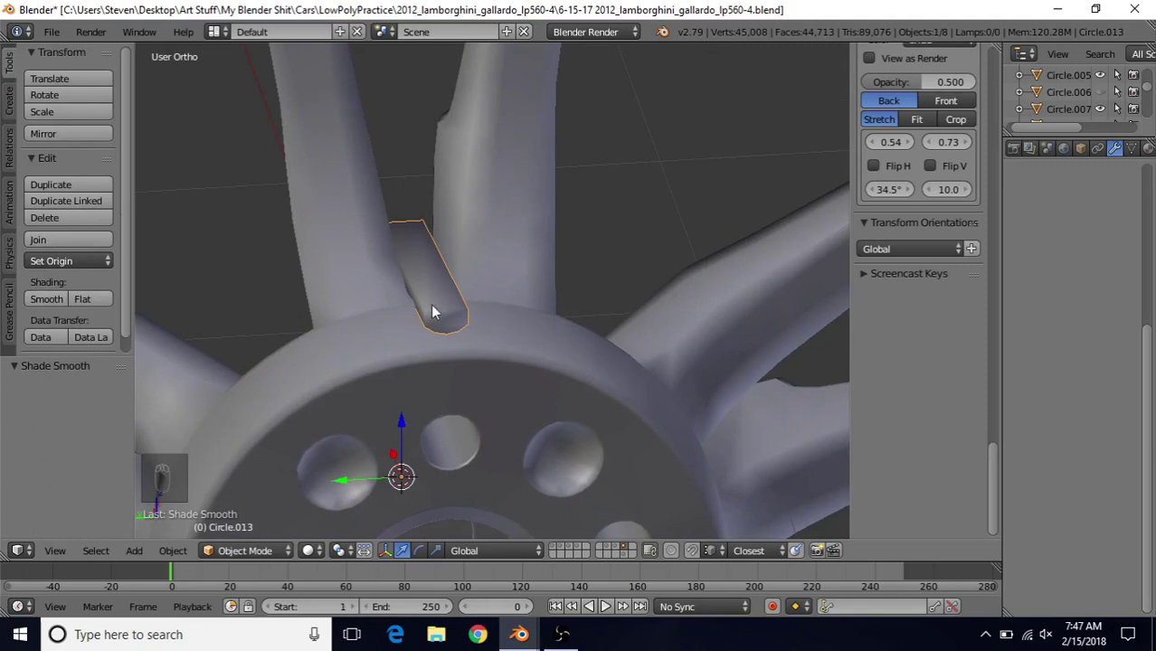
Step: Examine how the smooth-shaded block sits in the spoke gap from the rear and front of the wheel
scroll(431, 310, "down", 2)
scroll(530, 314, "up", 2)
middle_click_drag(401, 260, 693, 216)
middle_click_drag(532, 295, 558, 281)
scroll(545, 289, "up", 3)
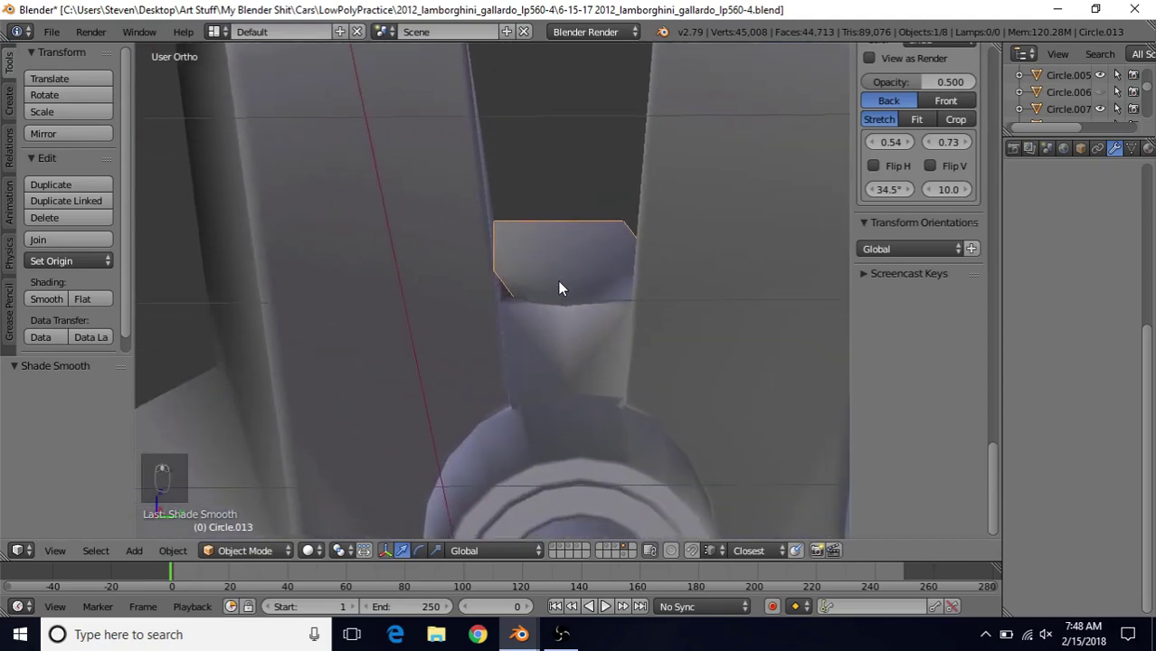
Step: Try shifting the block's front-end vertices along Z, first 0.020 up and again 0.051 down, and check them from the side
key("Tab")
right_click(618, 228)
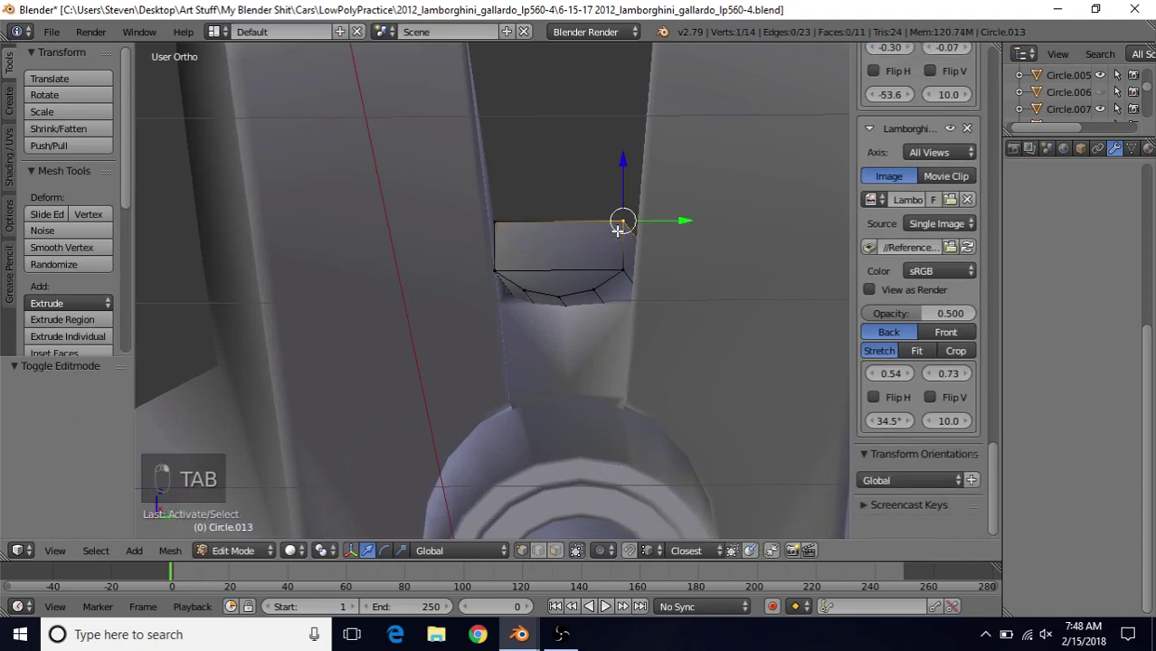
key("c")
mouse_move(488, 246)
left_mouse_down()
mouse_move(613, 288)
mouse_move(588, 289)
left_mouse_up()
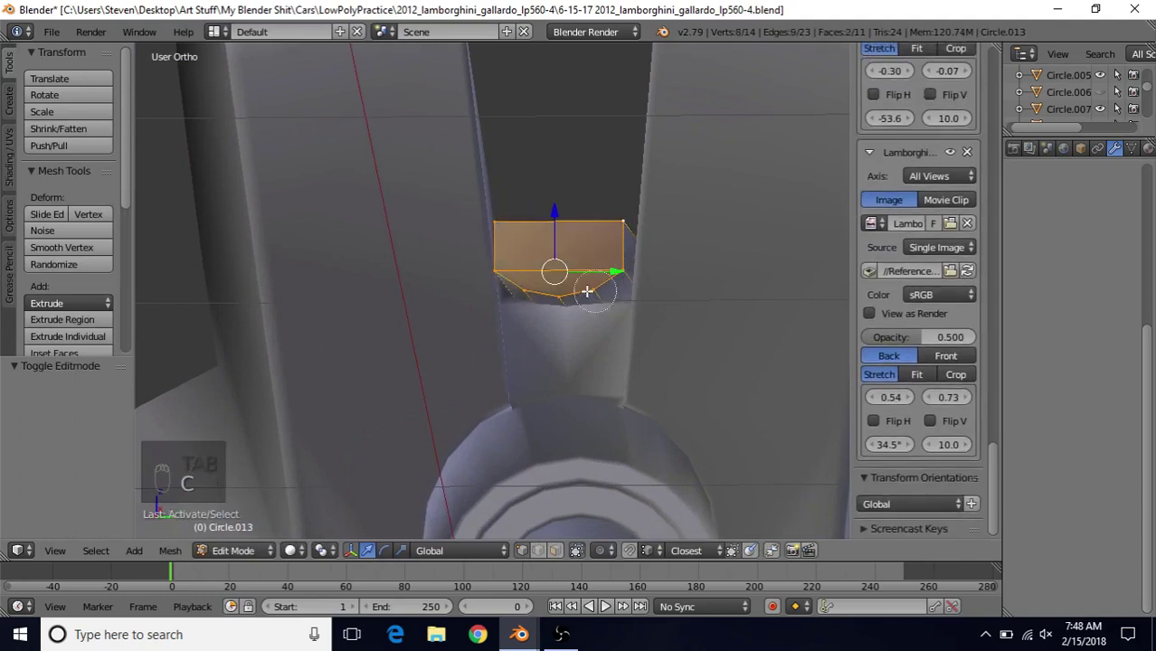
right_click(624, 258)
middle_click_drag(624, 258, 571, 244)
mouse_move(554, 222)
left_mouse_down()
mouse_move(552, 259)
mouse_move(561, 202)
left_mouse_up()
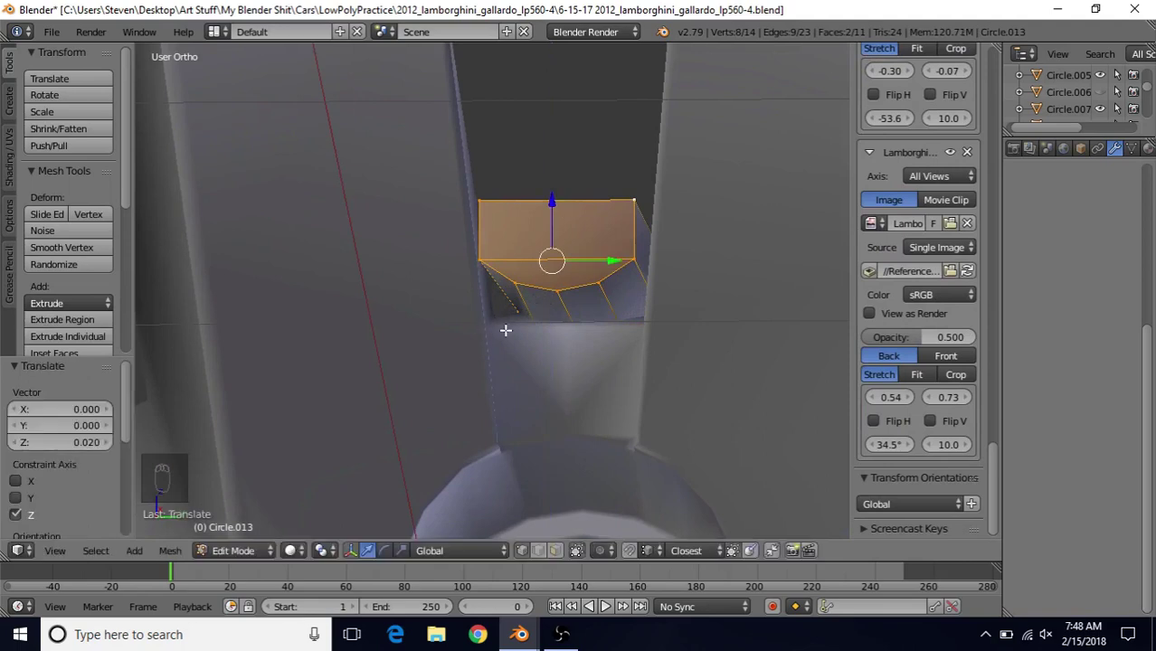
left_click_drag(552, 200, 558, 269)
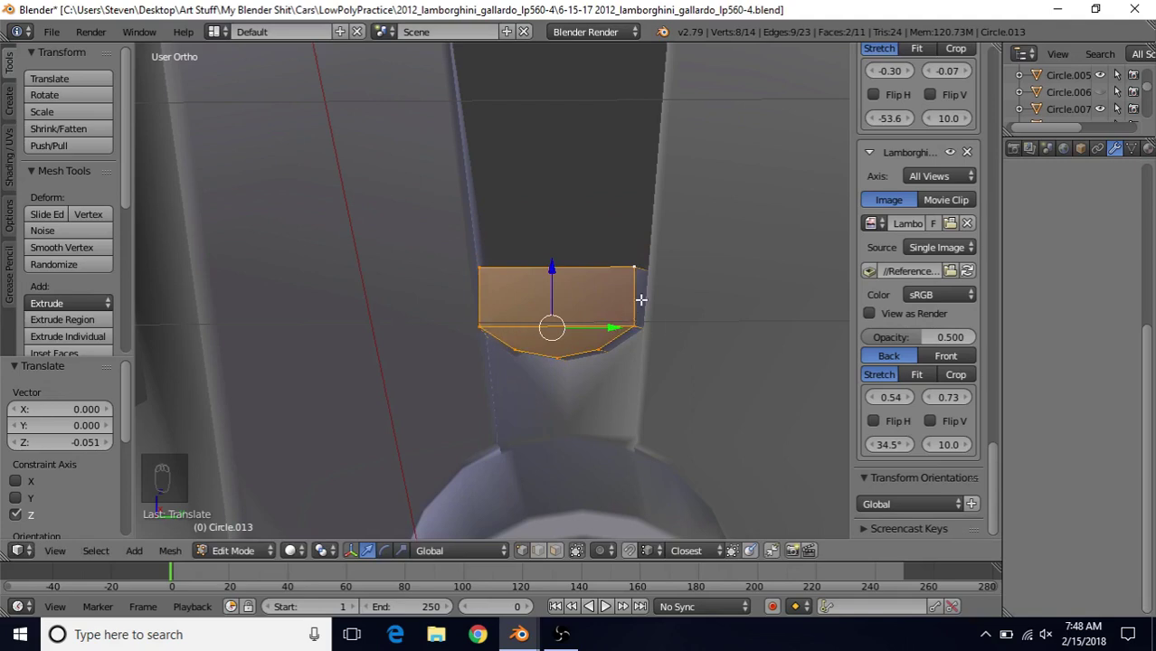
middle_click_drag(640, 299, 625, 397)
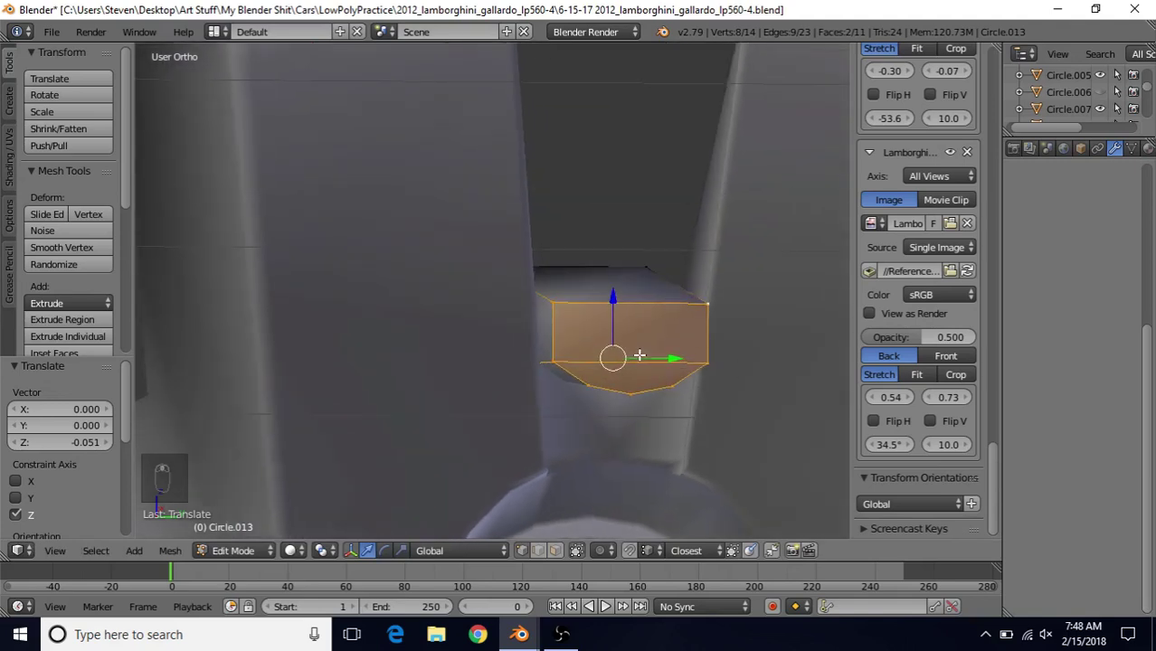
middle_click_drag(638, 355, 493, 270)
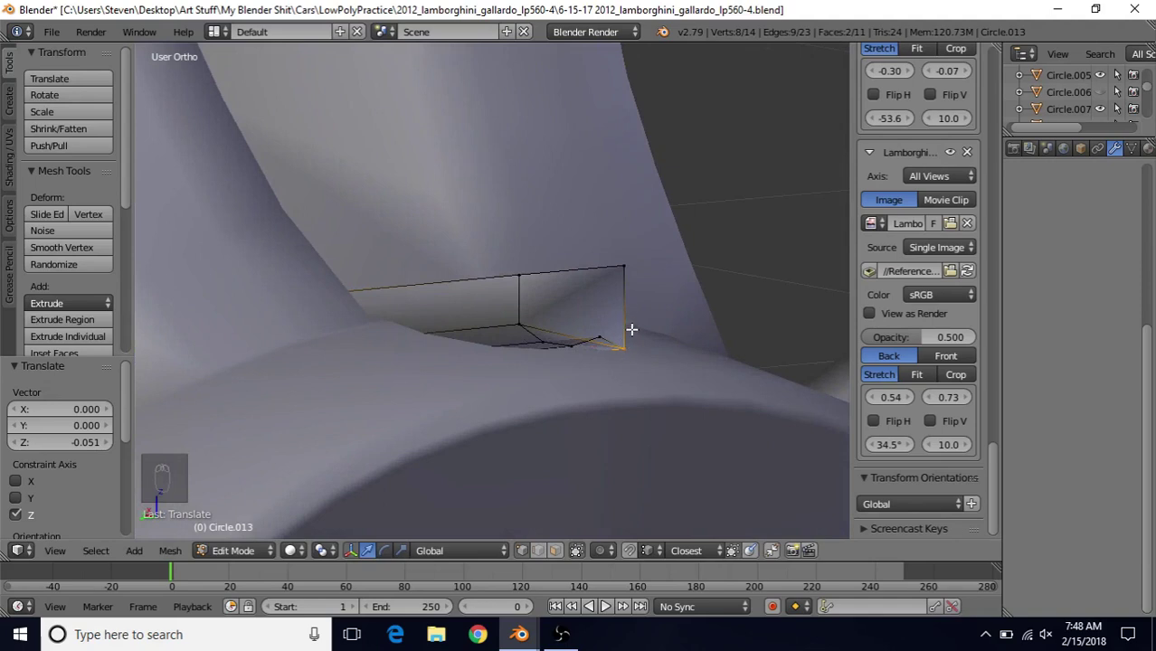
Step: Undo the vertical moves of the block's front-end vertices
key("ctrl+z")
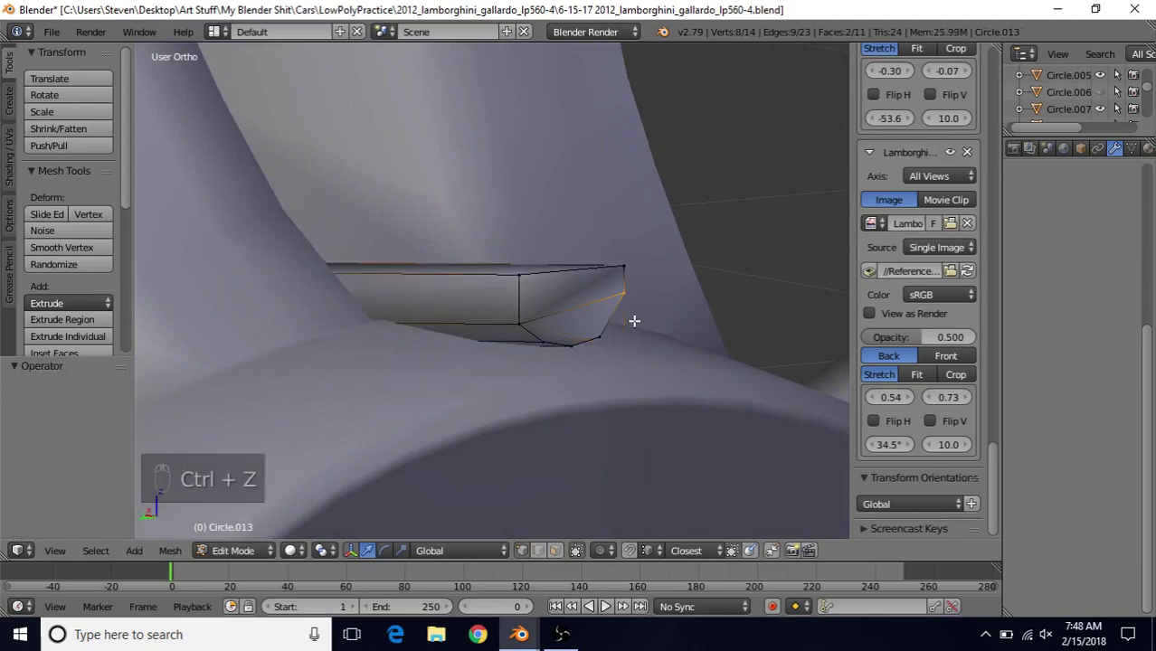
middle_click_drag(597, 332, 542, 327)
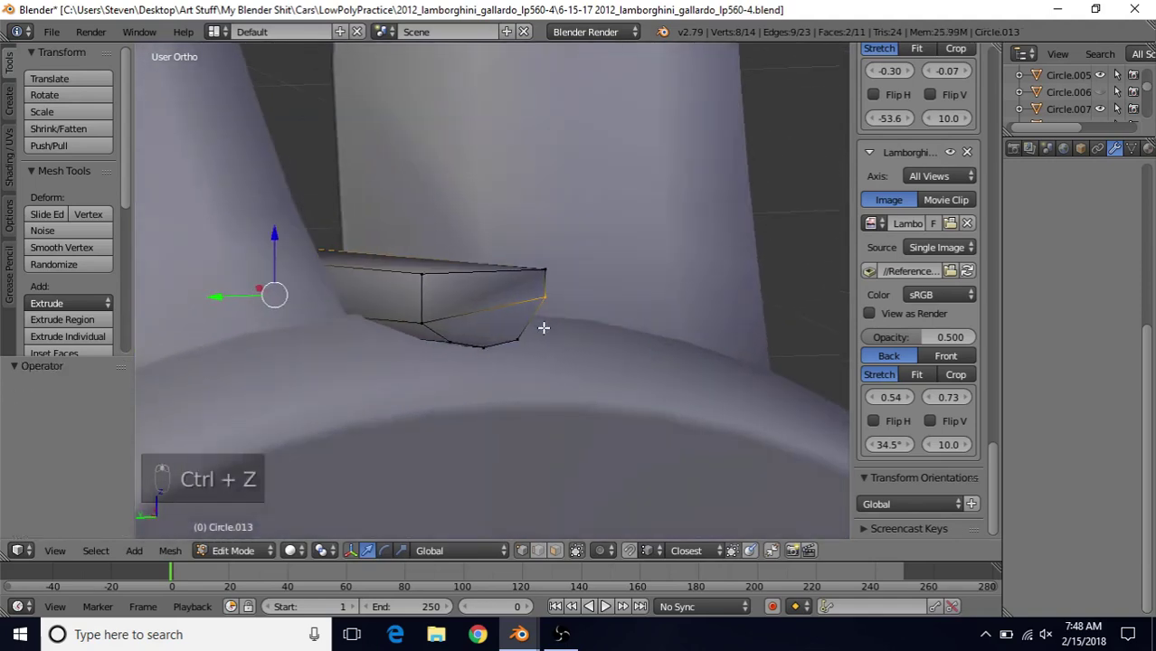
key("ctrl+z")
key("ctrl+z")
key("ctrl+z")
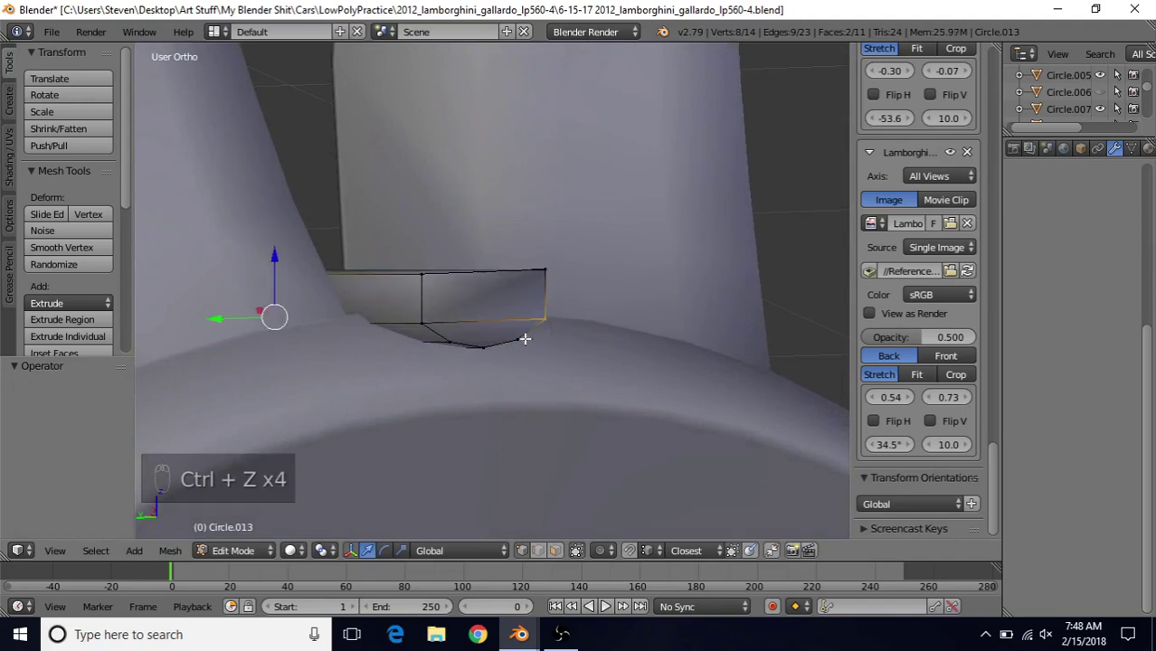
Step: Select only the seven vertices of the block's front end and lower them 0.033 along Z
scroll(390, 359, "down", 3)
key("a")
scroll(566, 356, "up", 5)
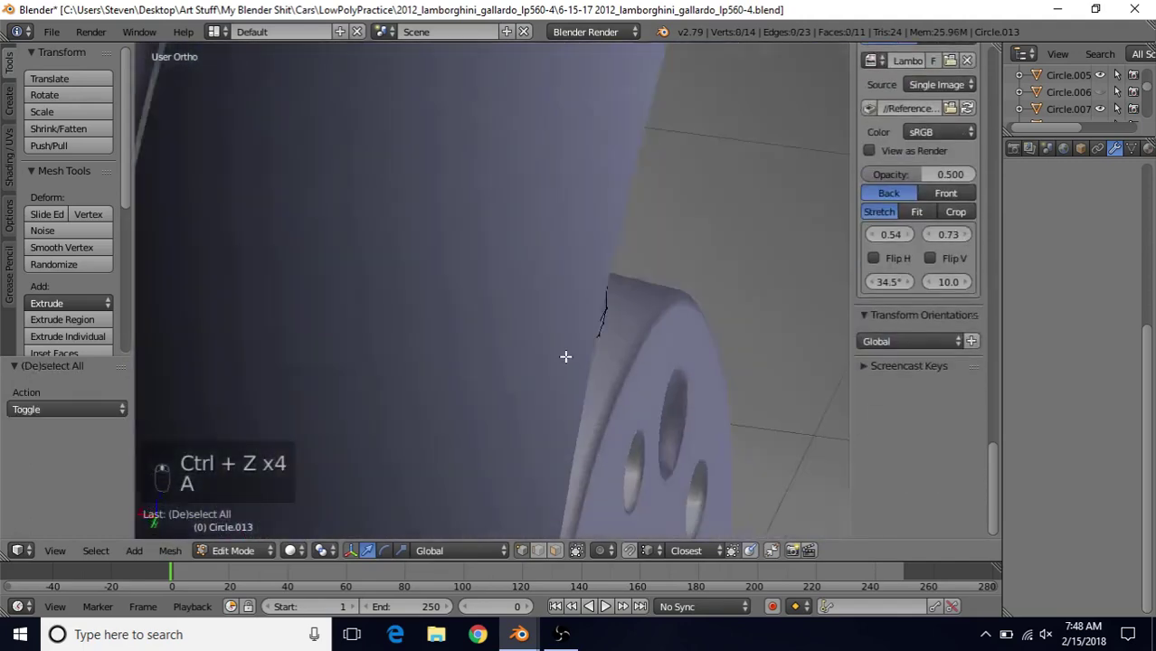
mouse_move(565, 356)
middle_mouse_down()
mouse_move(730, 296)
mouse_move(529, 295)
middle_mouse_up()
right_click(444, 313)
key("c")
mouse_move(442, 334)
left_mouse_down()
mouse_move(470, 356)
mouse_move(488, 337)
left_mouse_up()
right_click(488, 336)
middle_click_drag(568, 310, 583, 279)
key("z")
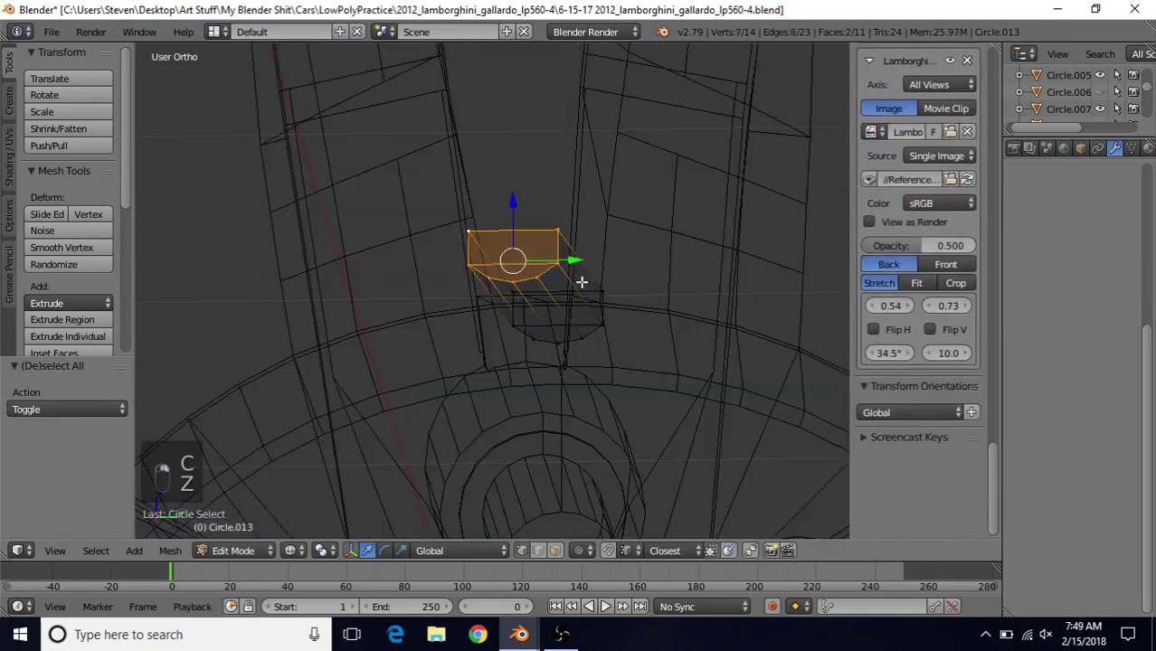
key("z")
scroll(520, 195, "up", 2)
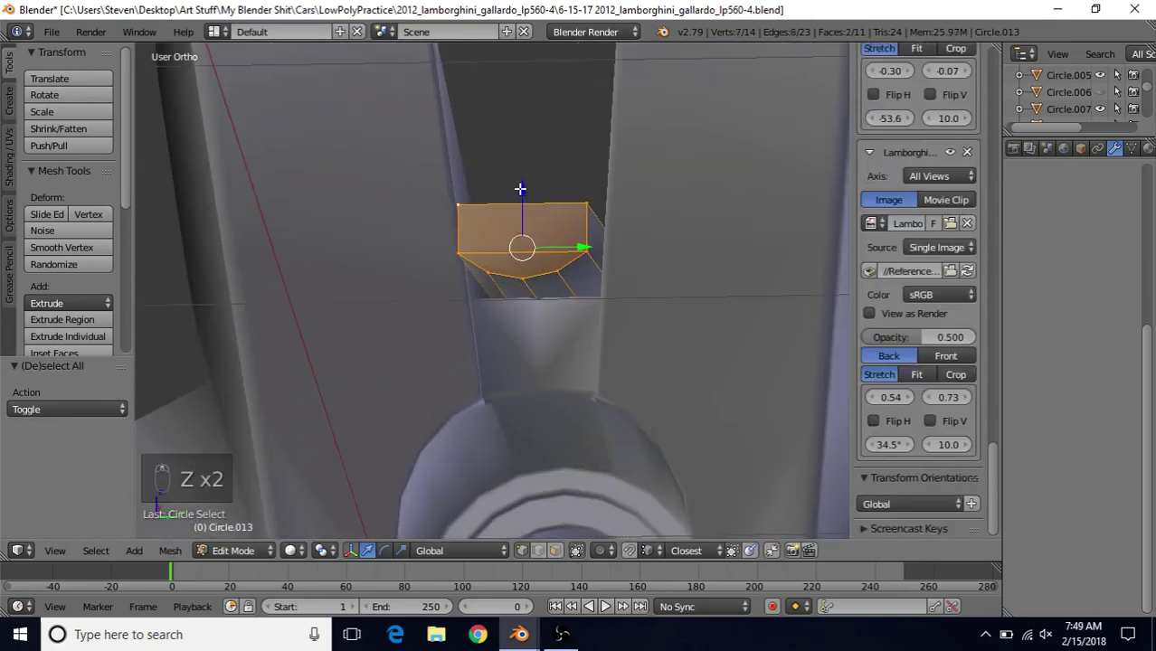
left_click_drag(520, 189, 524, 225)
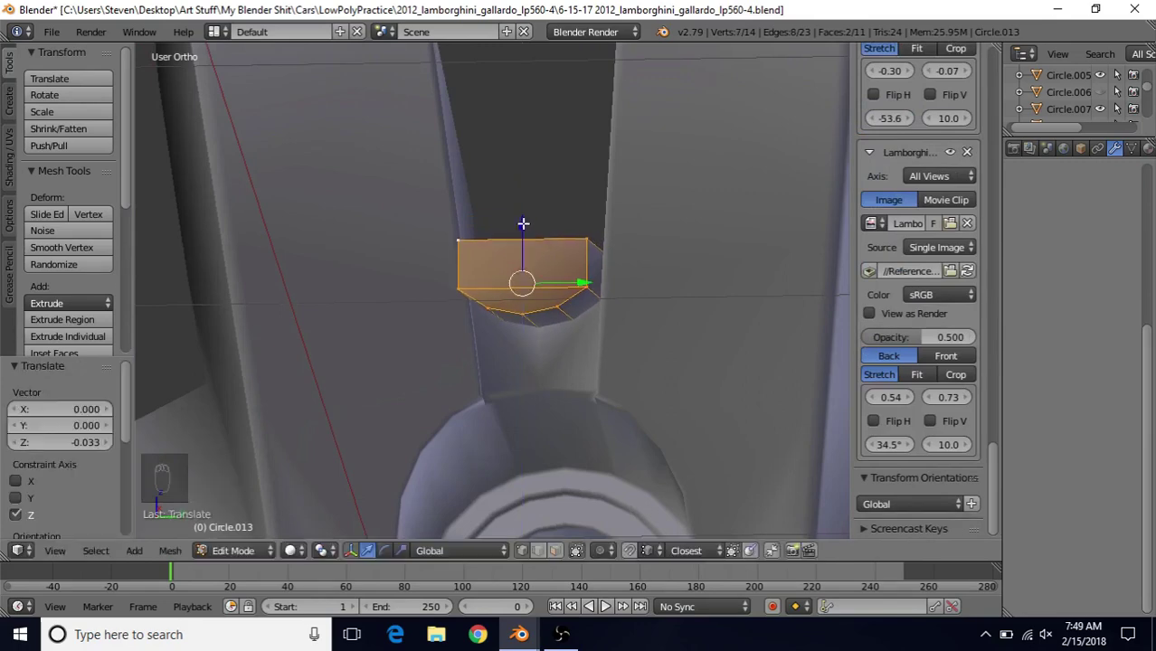
Step: Leave mesh editing, inspect the sloped block between the spokes, and select the wheel's spokes together with it
key("z")
scroll(557, 323, "down", 4)
key("z")
scroll(558, 333, "down", 3)
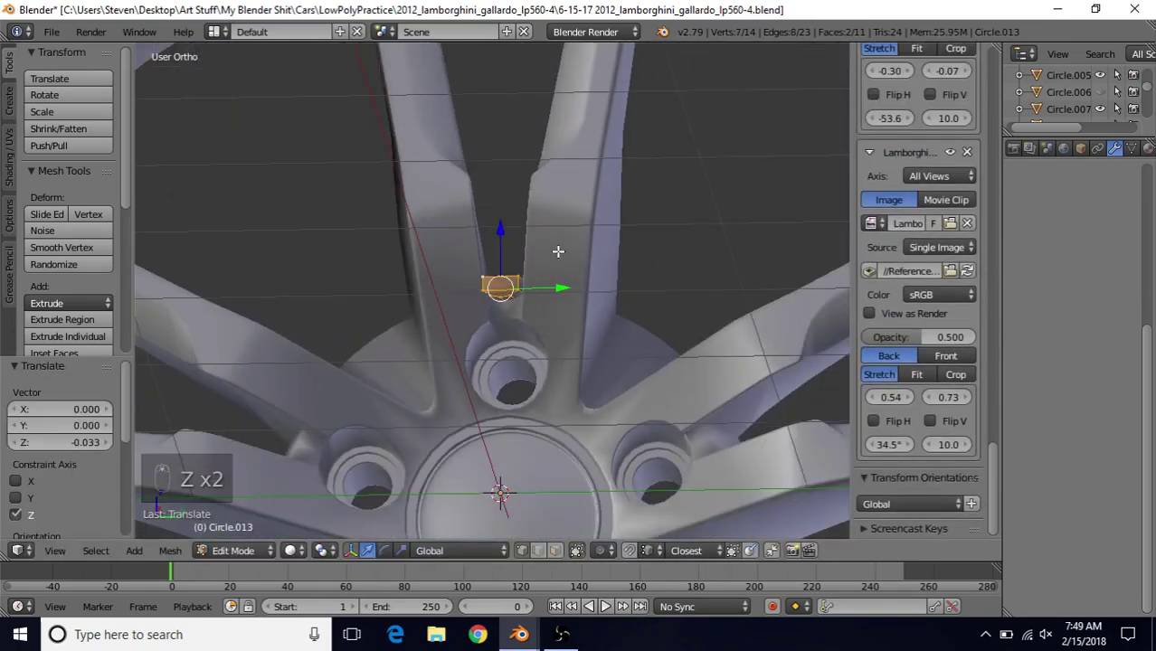
middle_click_drag(554, 276, 553, 298)
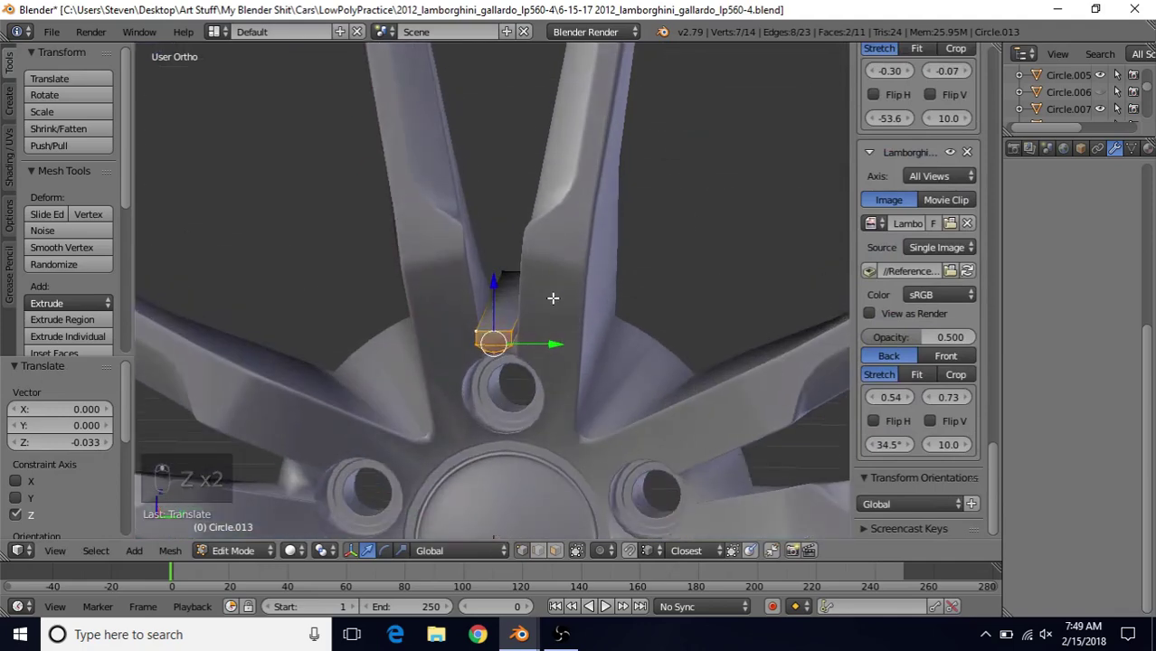
key("Tab")
scroll(553, 301, "down", 2)
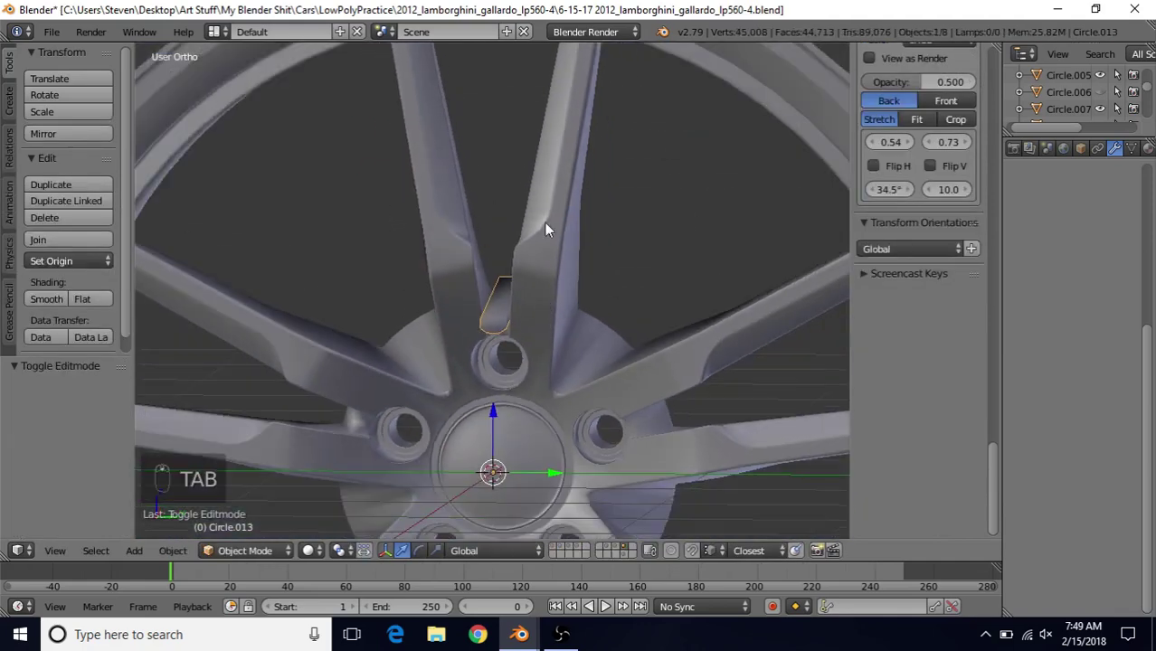
scroll(504, 313, "up", 1)
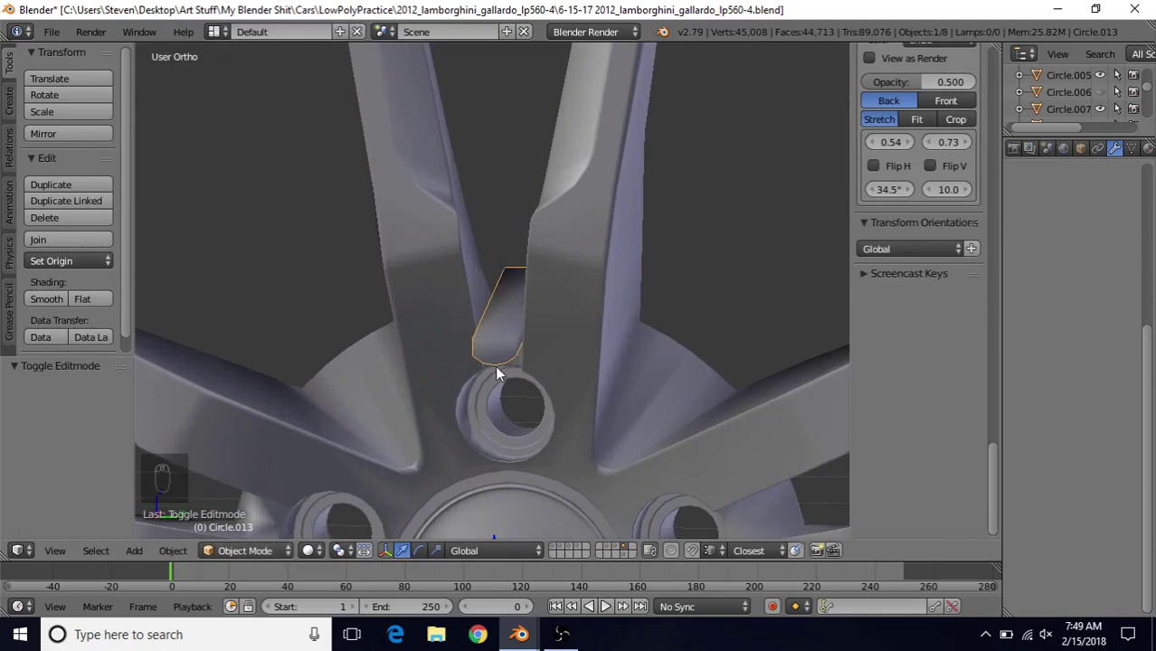
right_click(593, 219, "shift")
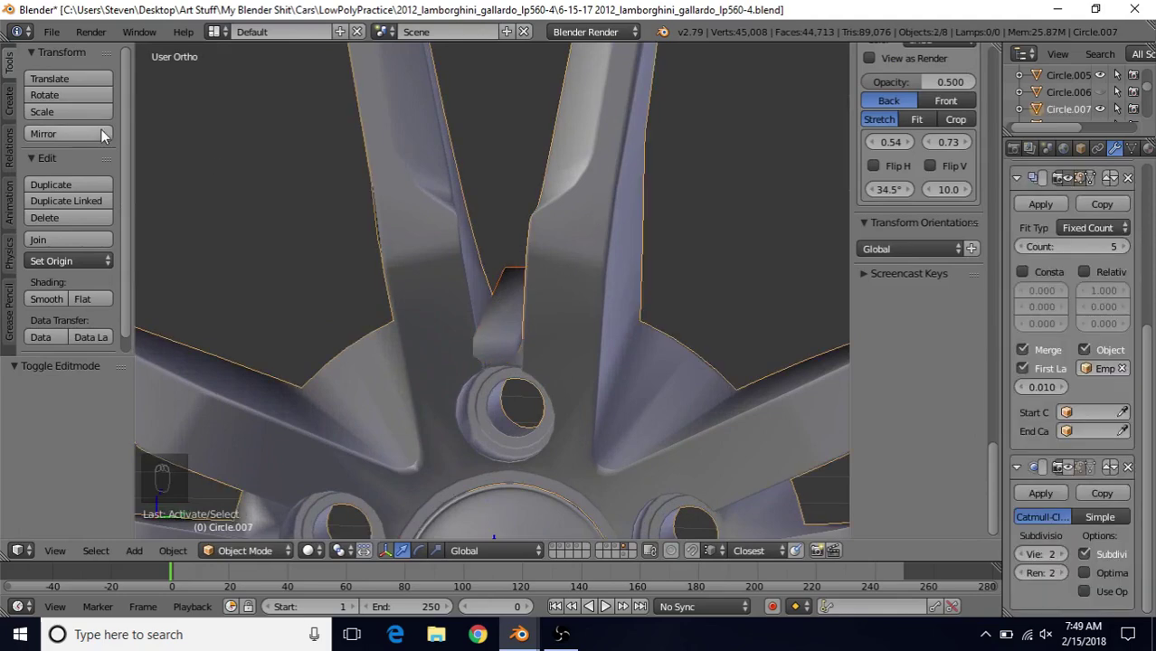
Step: Find the Bool Tool add-on in the user preferences by searching for "bool" and enable it
left_click(52, 33)
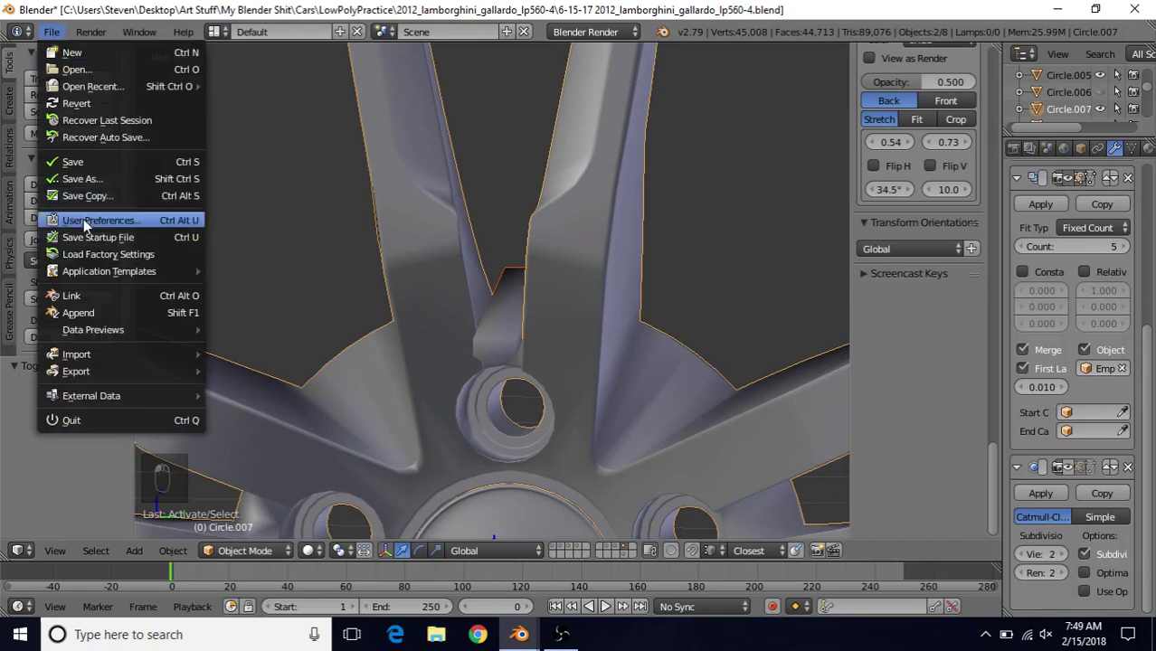
left_click(83, 221)
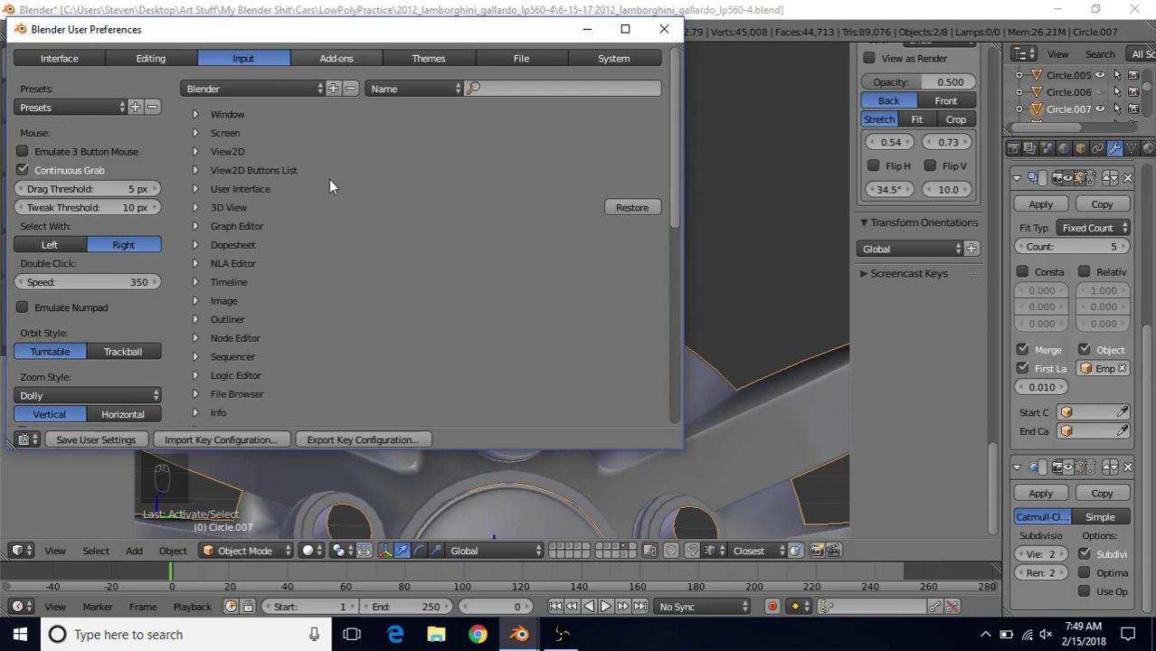
left_click(320, 60)
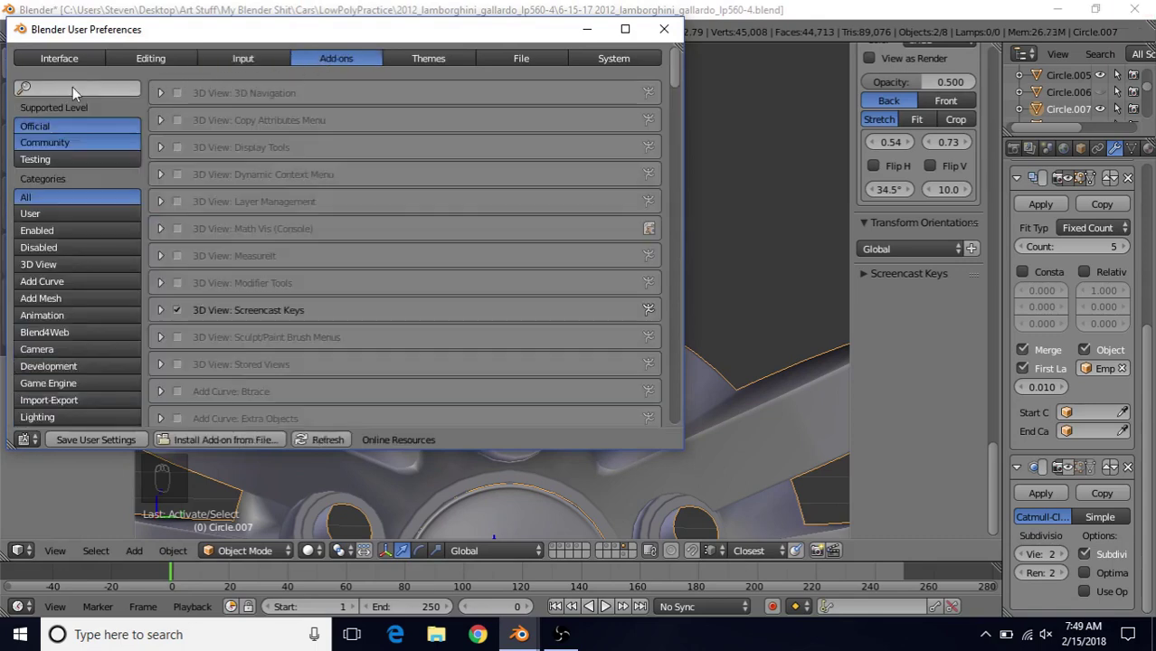
left_click(49, 89)
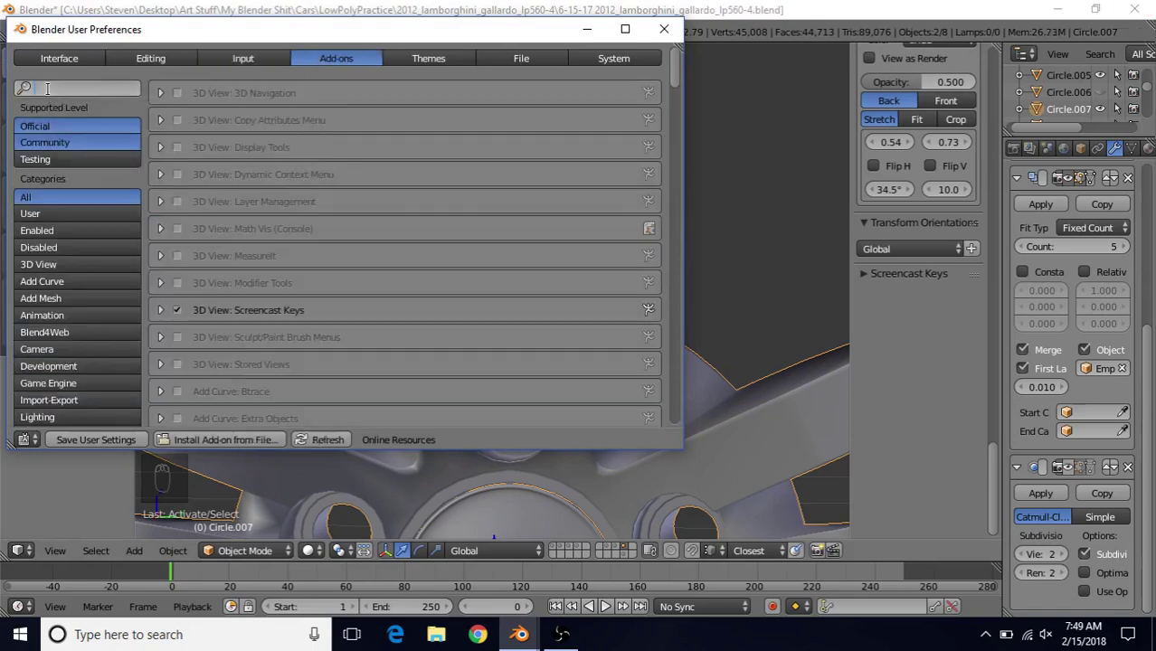
type("bool")
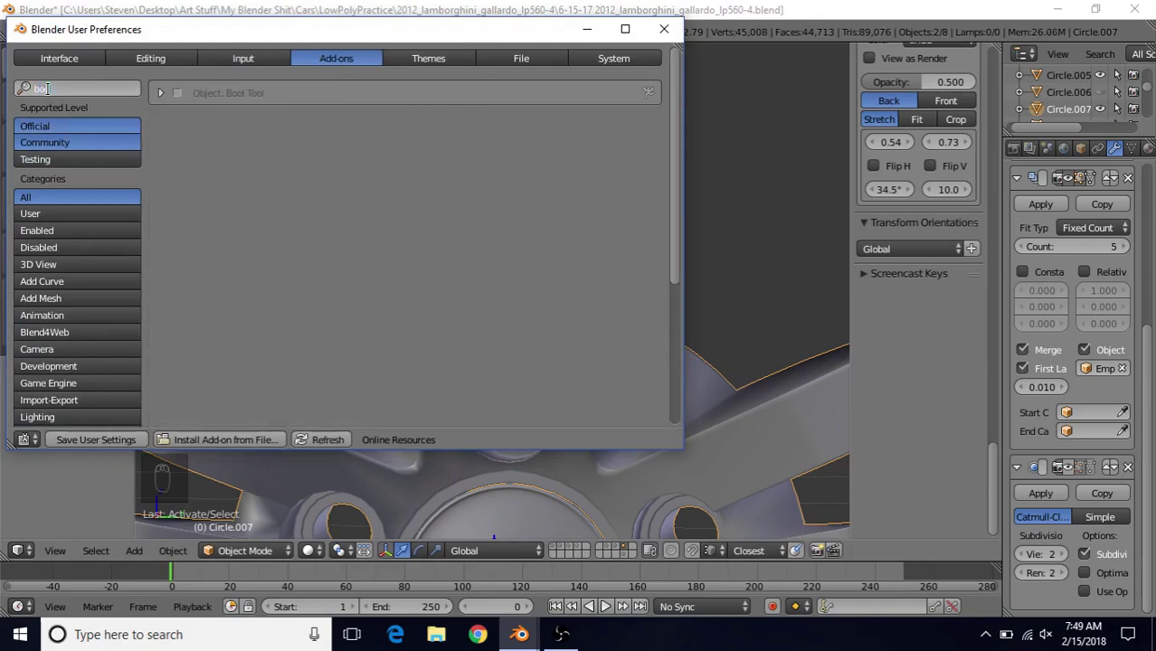
left_click(178, 113)
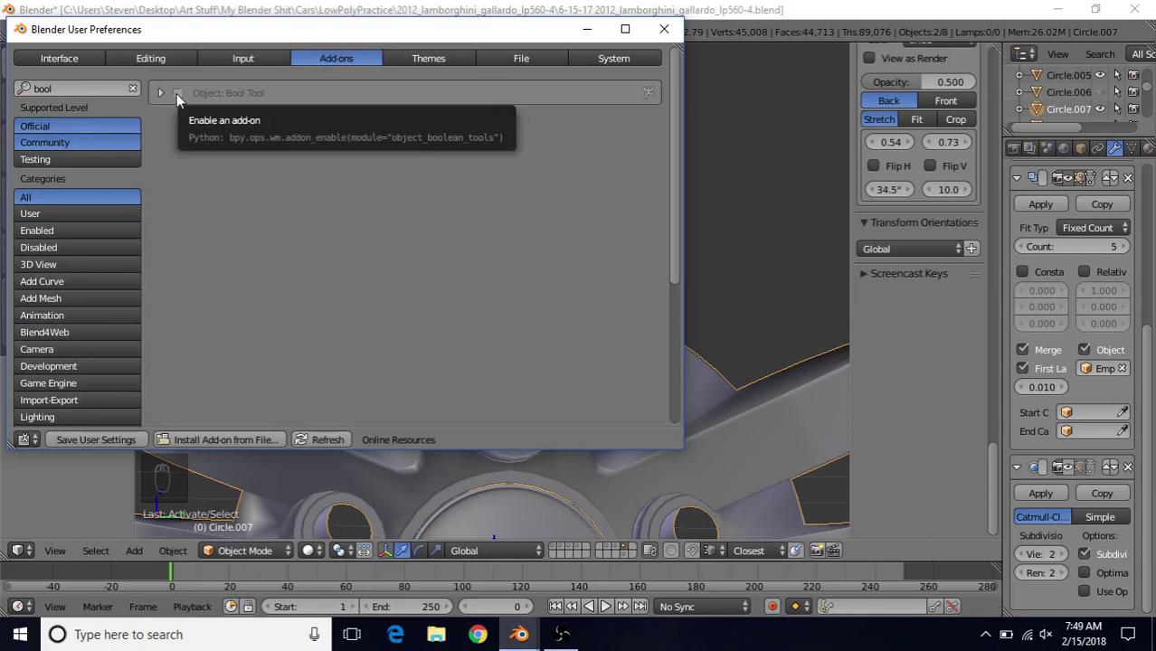
left_click(176, 93)
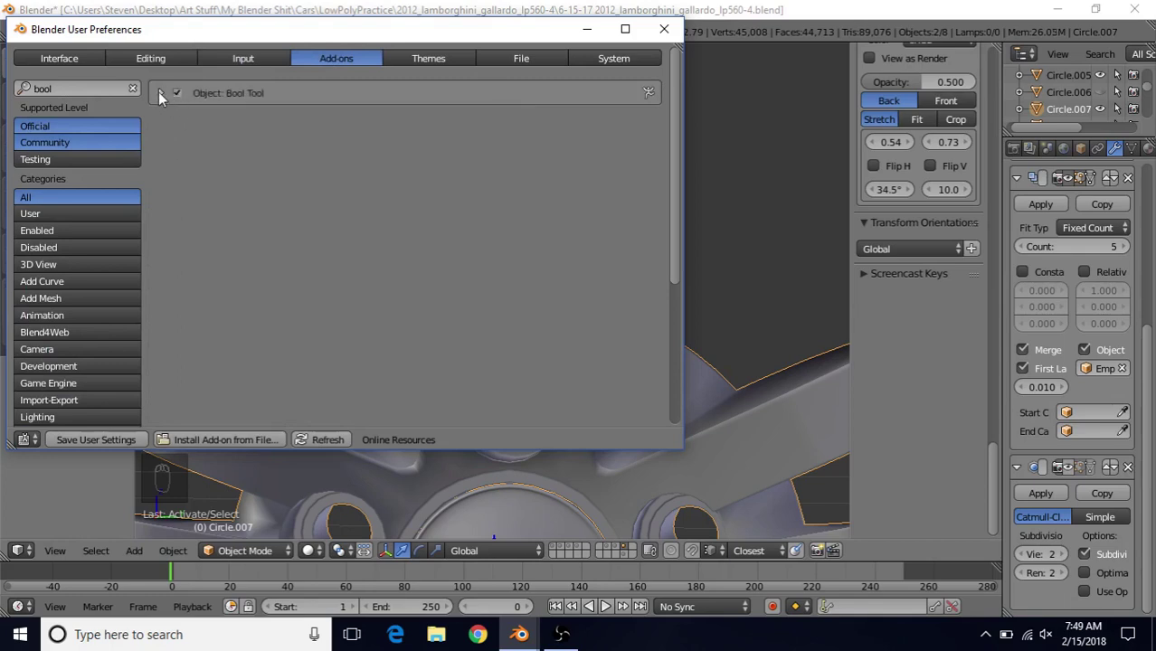
Step: Review the Bool Tool add-on's details and hotkey list, and close the user preferences
left_click(161, 93)
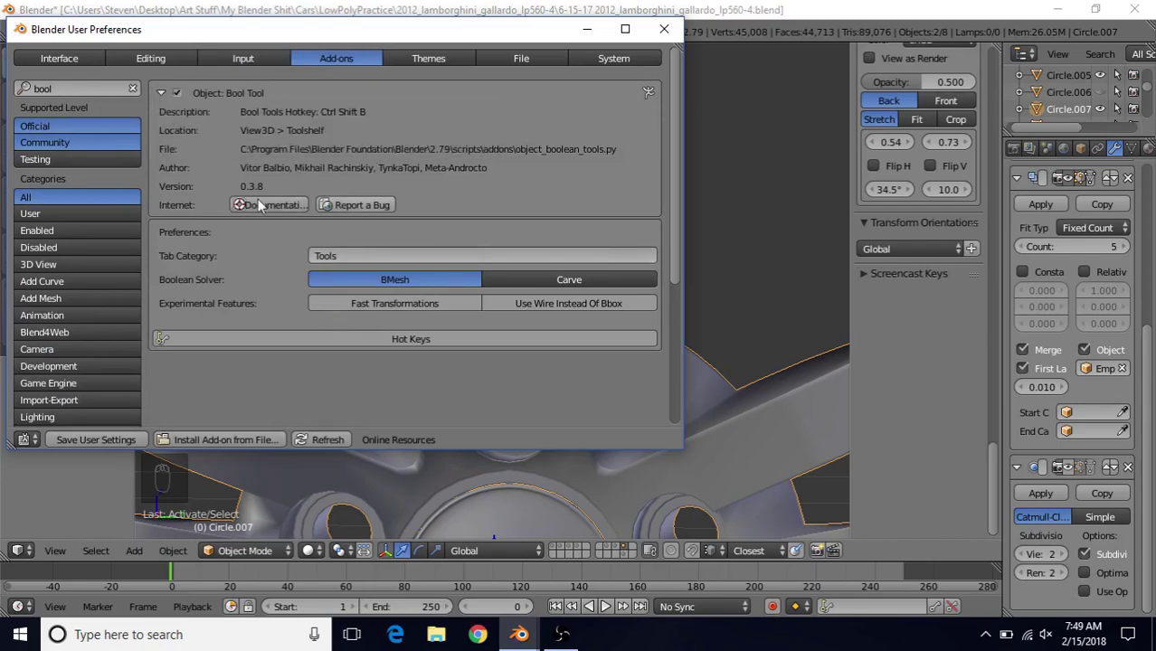
left_click(405, 342)
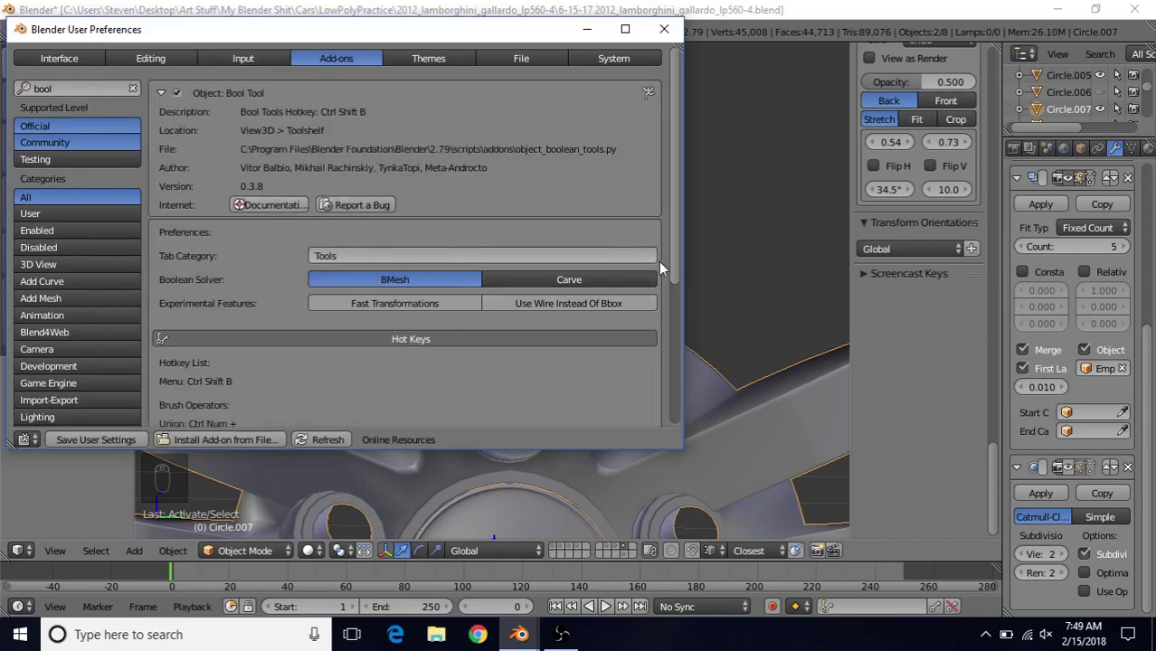
left_click_drag(675, 269, 676, 428)
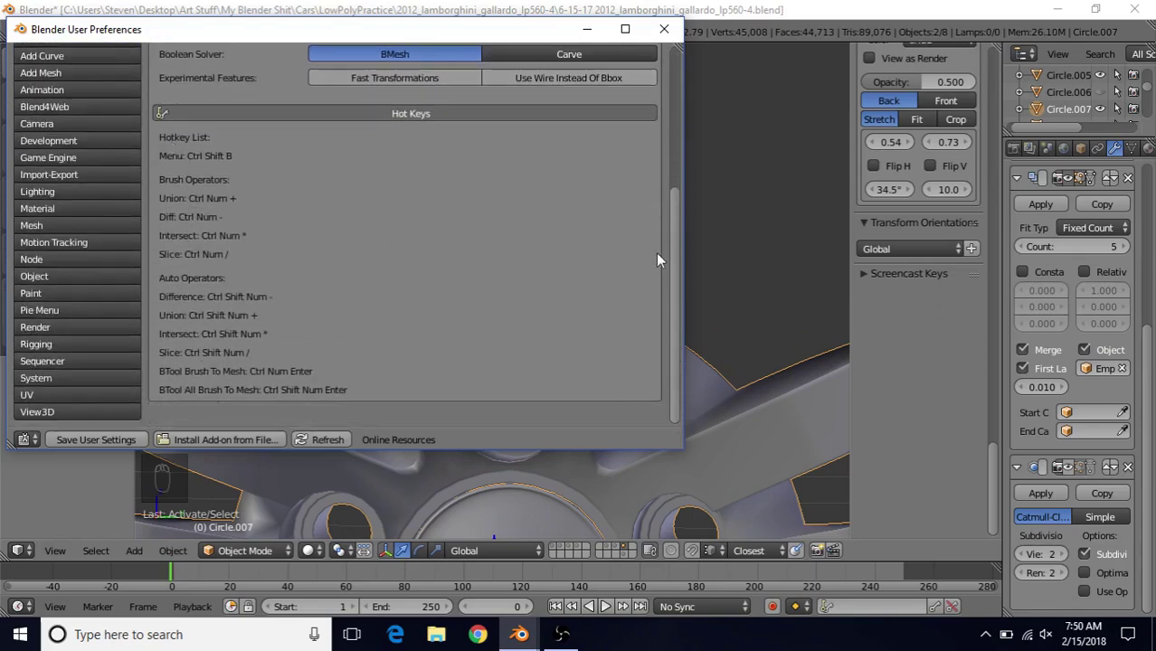
left_click_drag(675, 209, 677, 65)
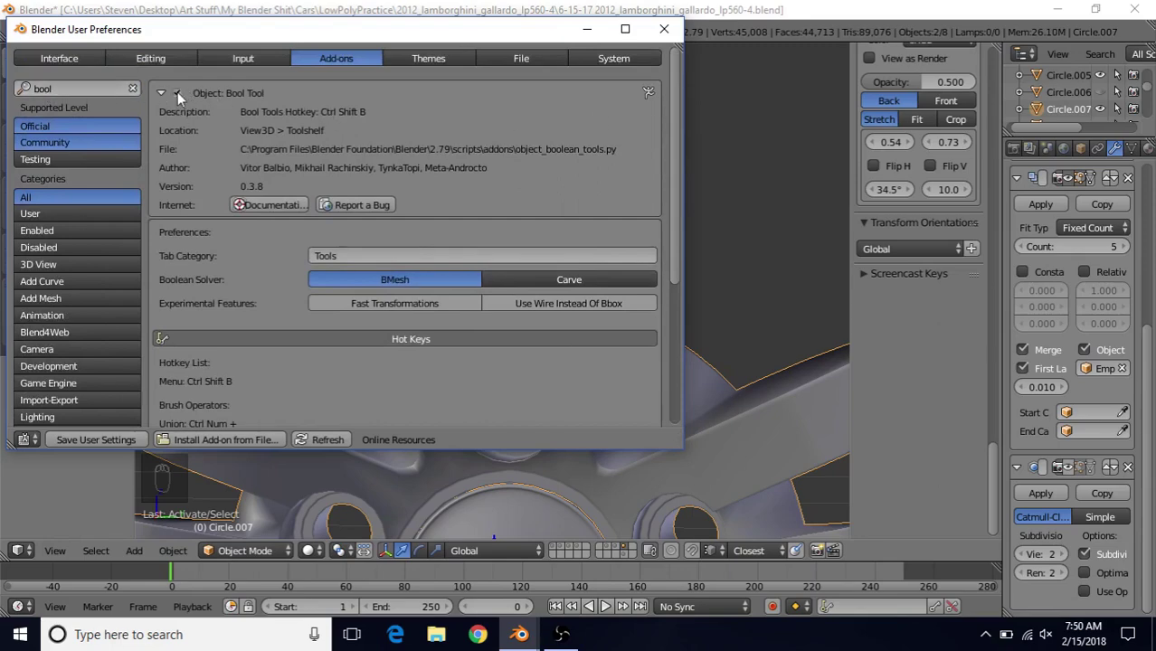
left_click(664, 32)
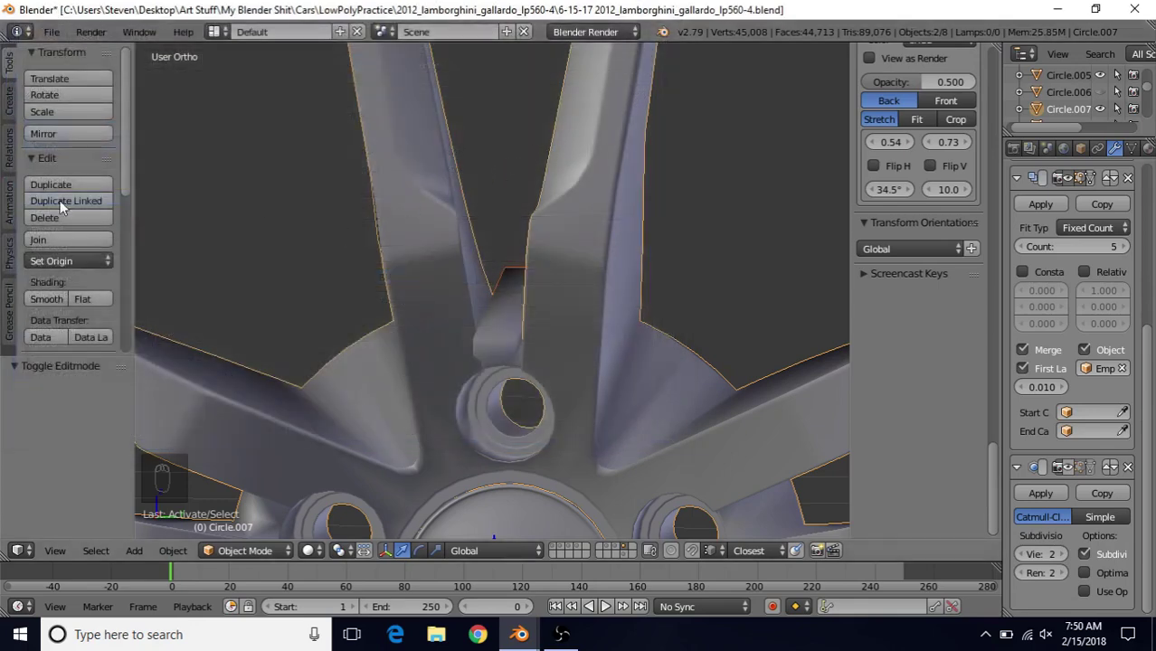
Step: Locate the Bool Tools section and look over its Auto Boolean and Brush Boolean operations
scroll(130, 190, "down", 6)
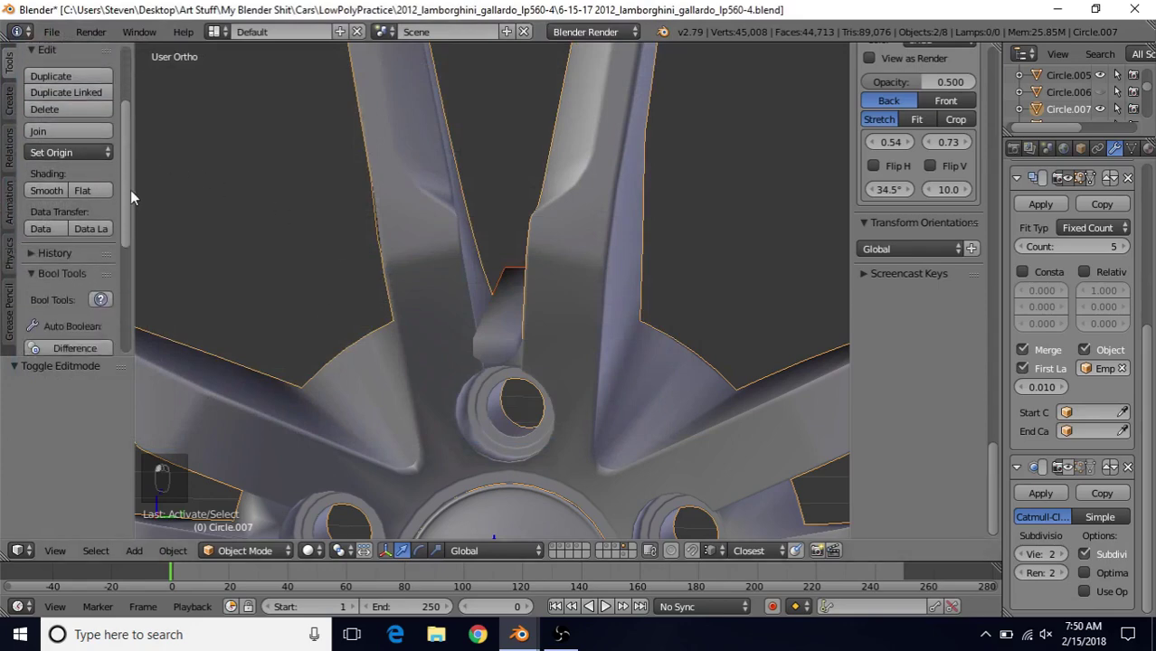
scroll(108, 162, "up", 6)
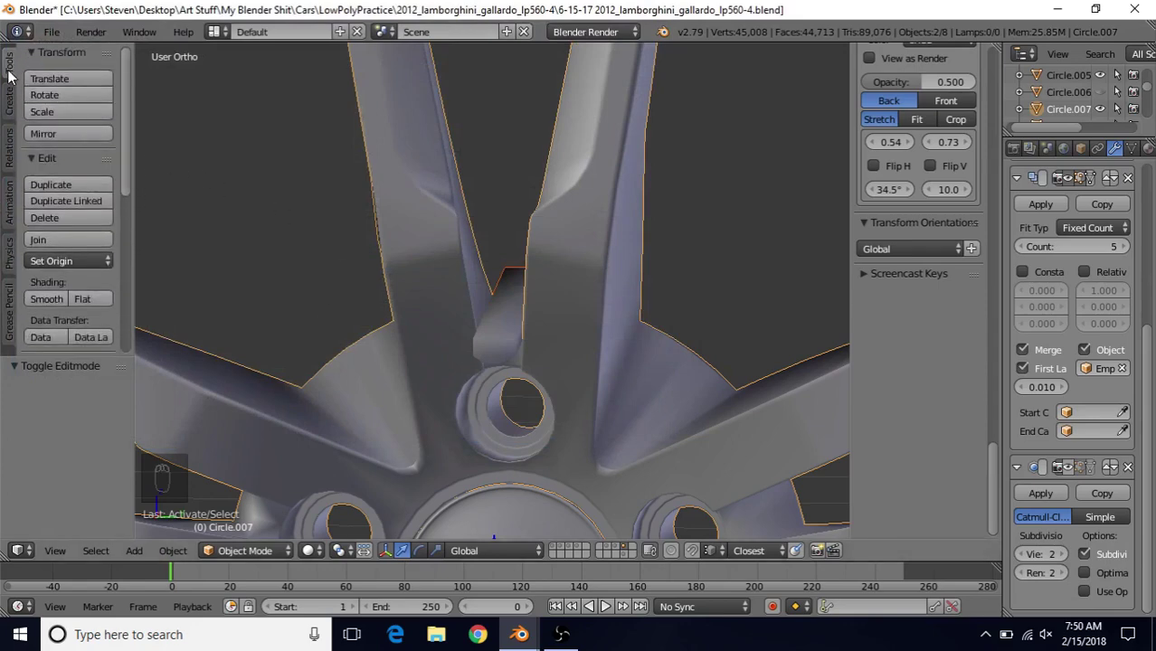
scroll(128, 132, "down", 4)
scroll(130, 199, "down", 2)
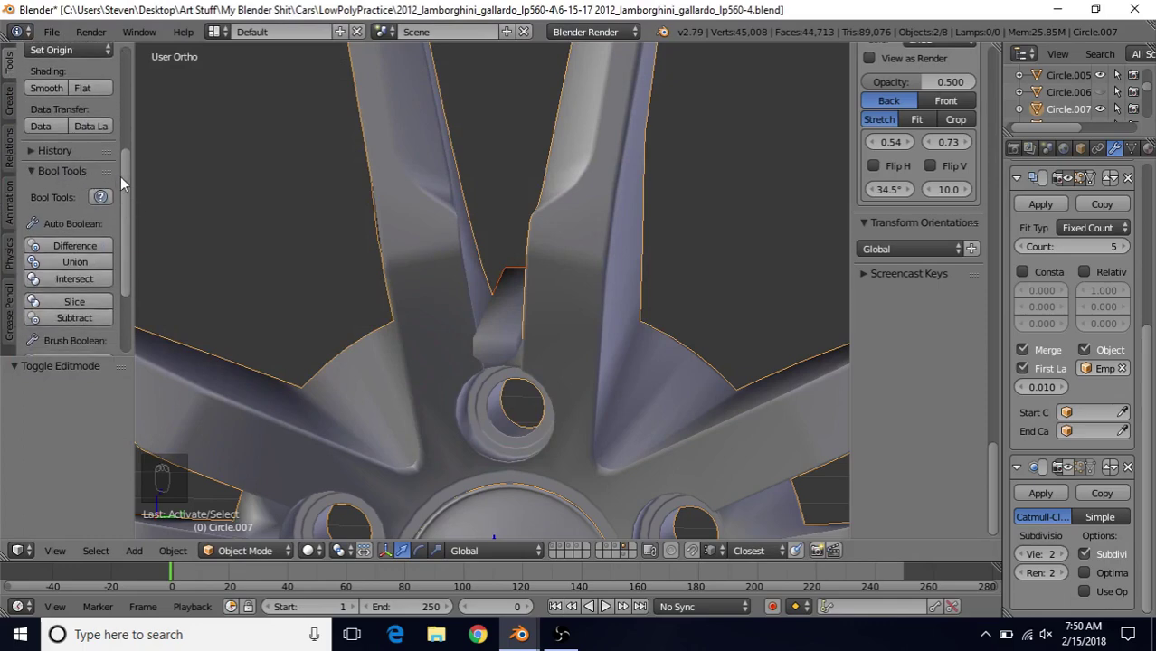
scroll(126, 189, "down", 3)
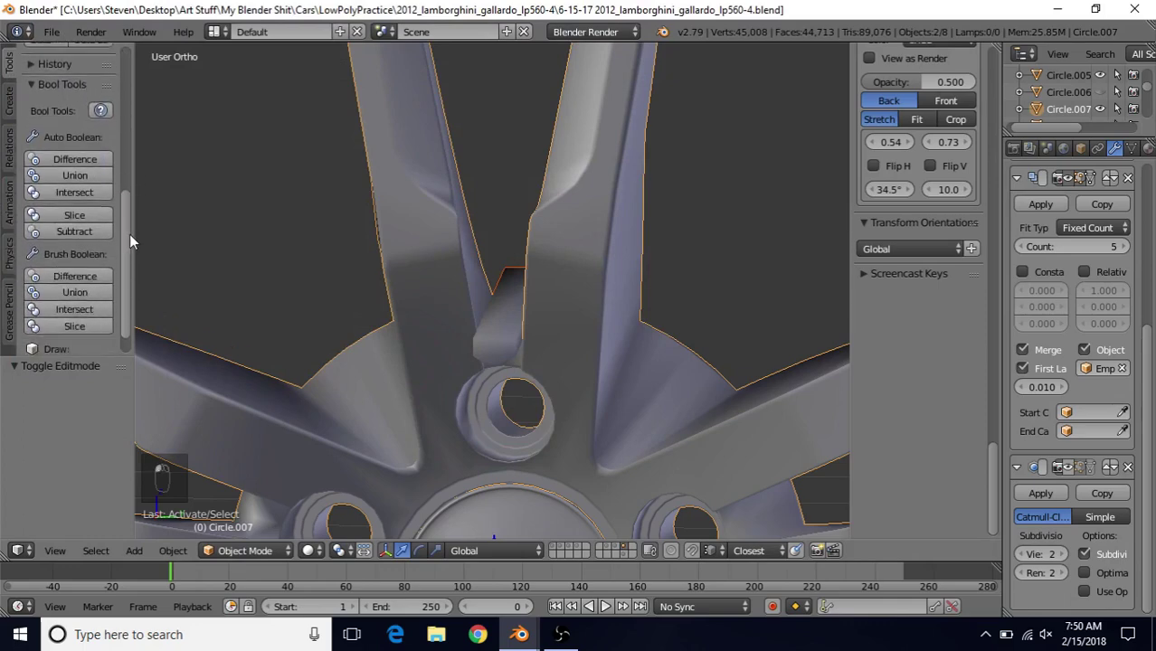
scroll(129, 236, "up", 1)
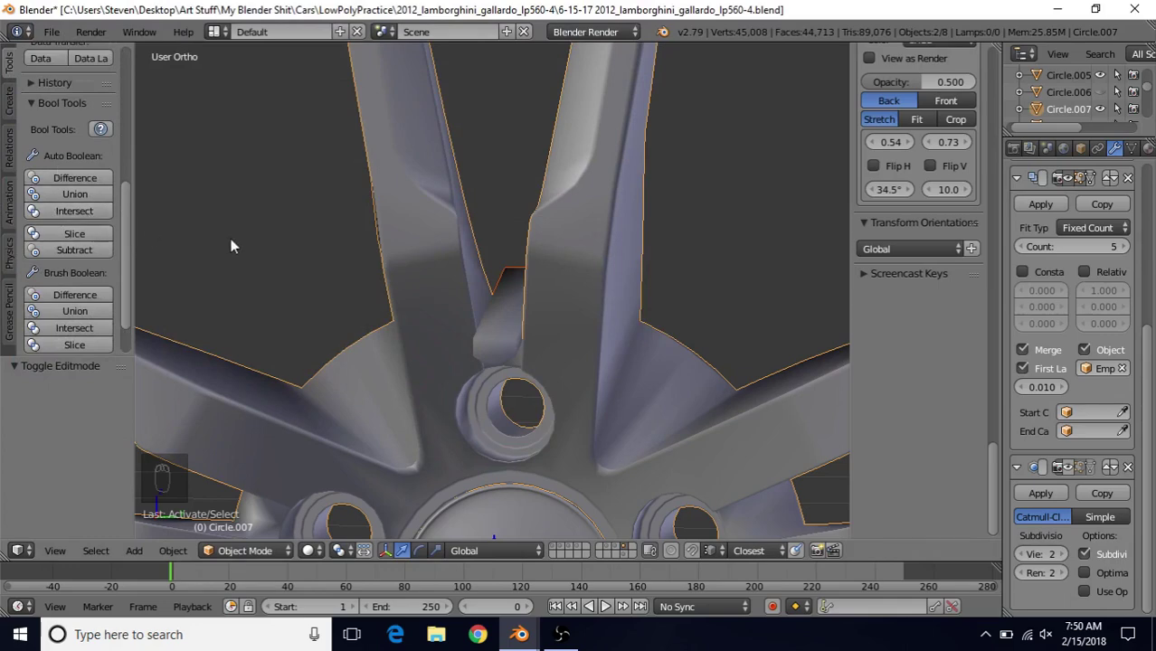
Step: Run Bool Tool's Brush Boolean Difference to cut the sloped block out of the wheel's spokes, and inspect the cut
scroll(129, 235, "down", 2)
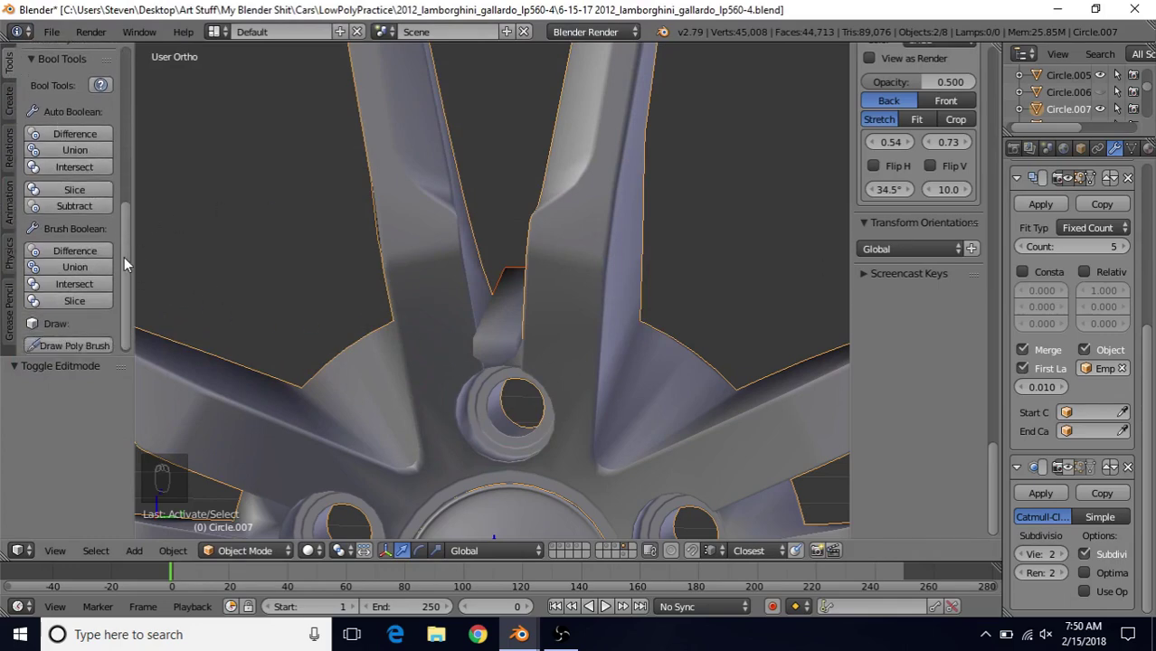
scroll(128, 264, "down", 1)
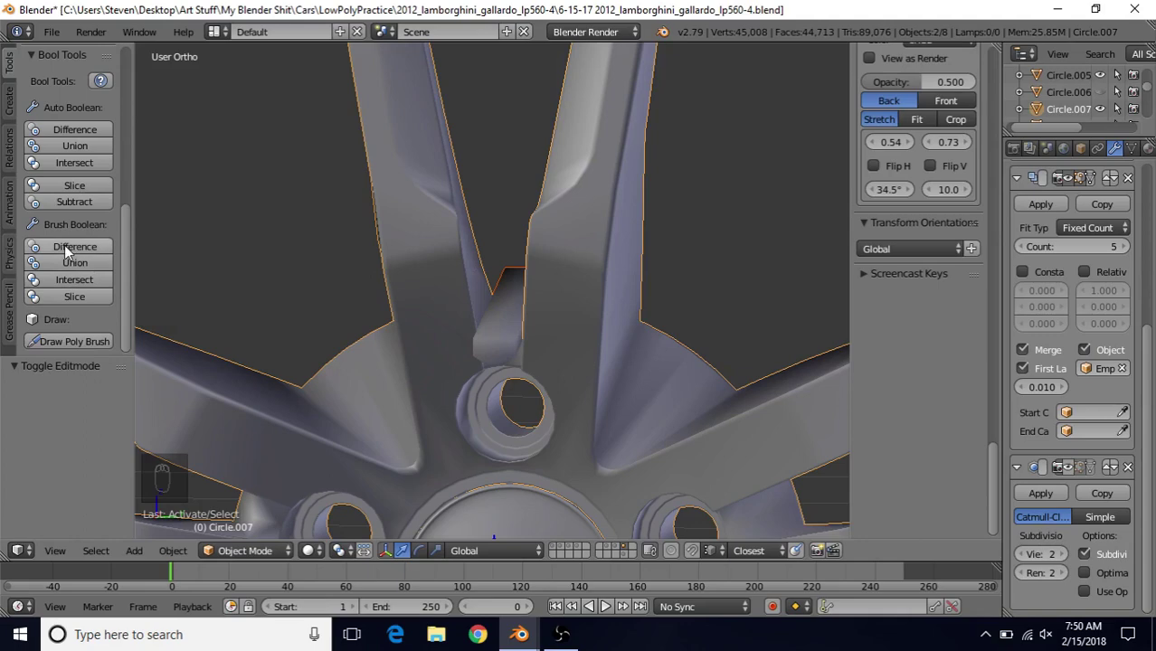
left_click(79, 262)
mouse_move(433, 322)
middle_mouse_down()
mouse_move(467, 343)
mouse_move(472, 381)
mouse_move(365, 398)
mouse_move(221, 360)
mouse_move(266, 339)
mouse_move(390, 326)
mouse_move(418, 299)
mouse_move(367, 282)
mouse_move(359, 303)
mouse_move(345, 294)
mouse_move(393, 338)
mouse_move(394, 356)
mouse_move(361, 315)
mouse_move(430, 312)
mouse_move(408, 349)
mouse_move(535, 287)
middle_mouse_up()
scroll(390, 327, "up", 4)
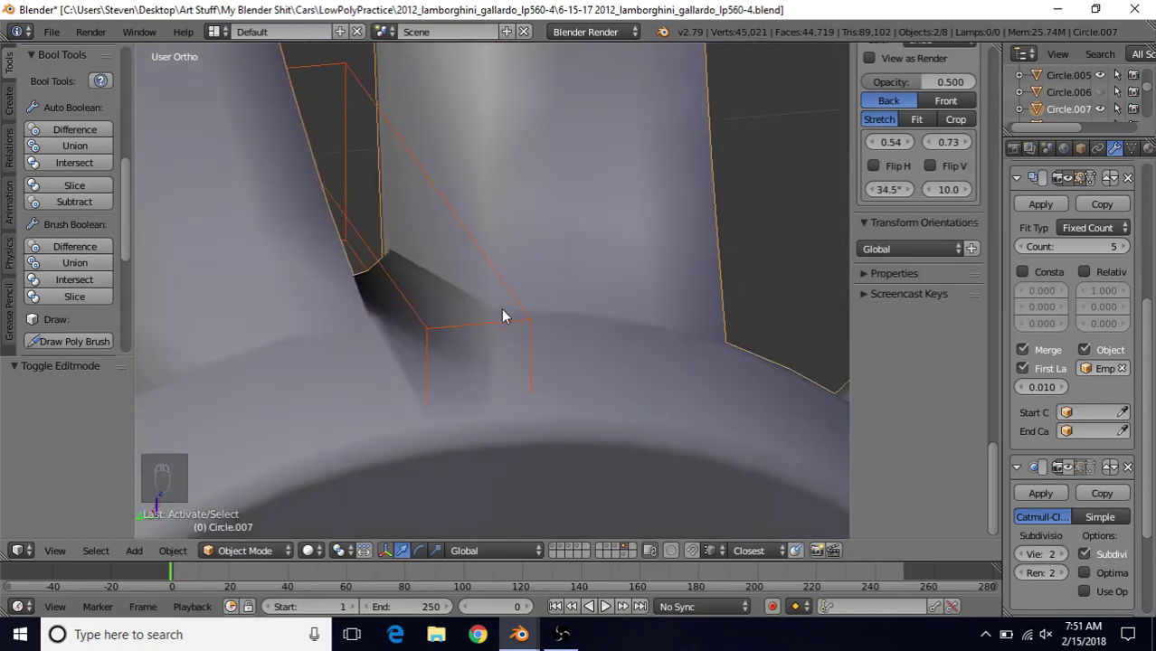
Step: Switch to the practice V15d rim file and examine its spoke gap with the subdivision display off and on
mouse_move(519, 634)
left_click(437, 593)
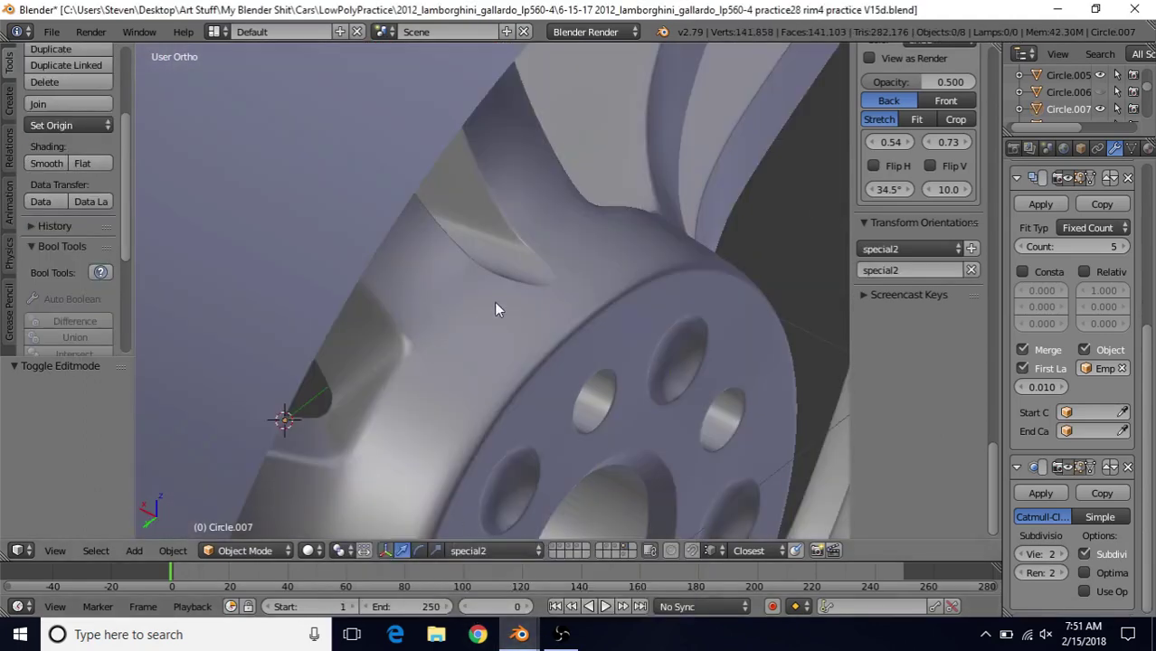
left_click(1067, 467)
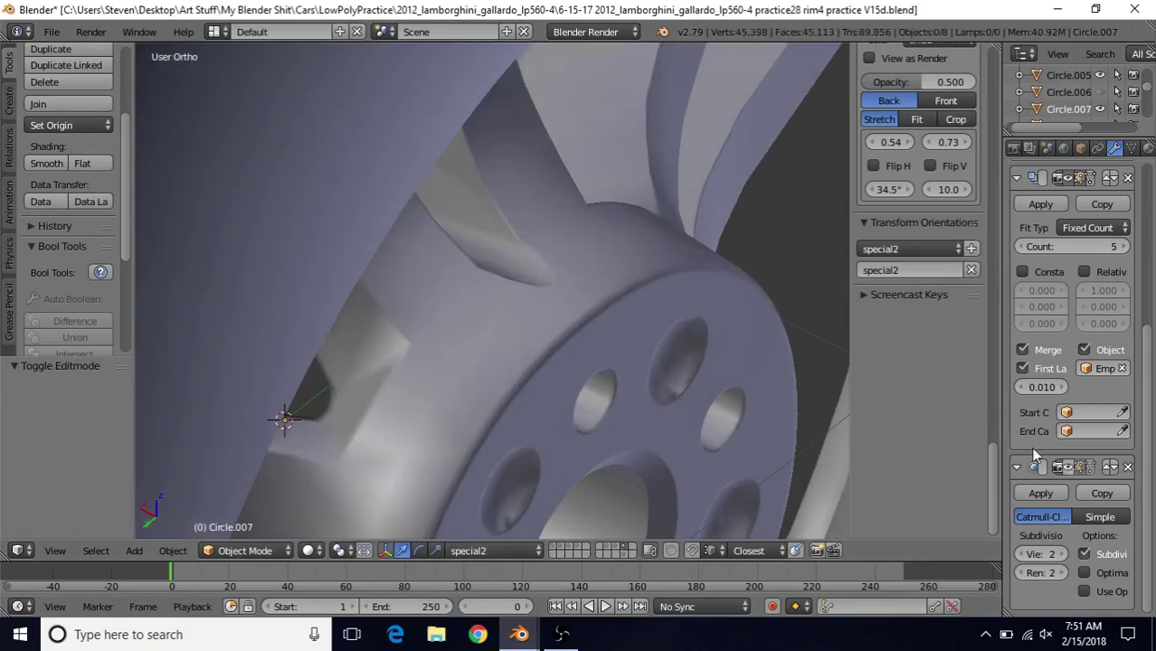
middle_click_drag(539, 268, 485, 299)
scroll(485, 299, "up", 3)
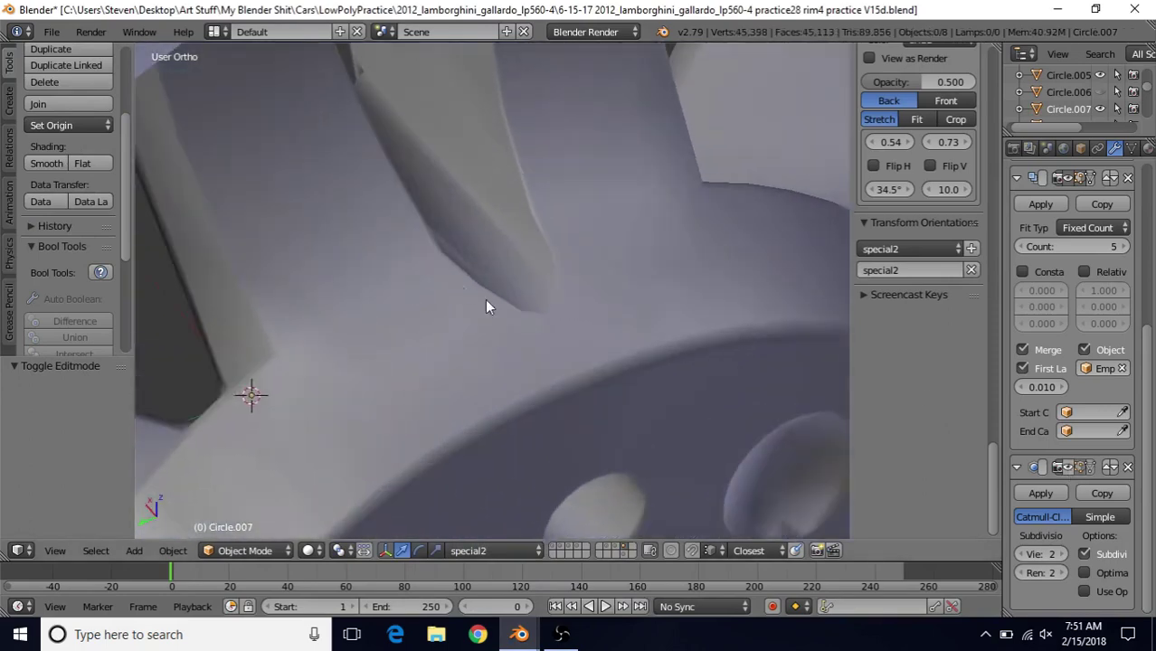
left_click(1068, 468)
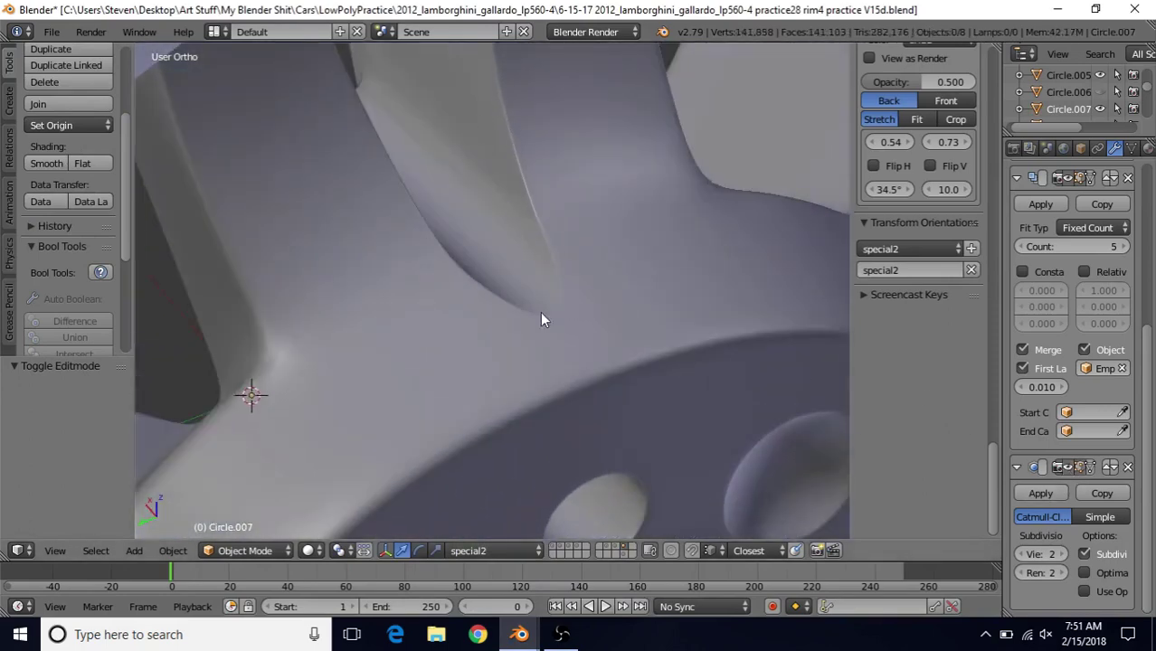
left_click(604, 549)
Step: Hide the cutting block between the spokes and select the wheel's spokes
middle_click_drag(521, 304, 505, 335)
scroll(498, 338, "down", 4)
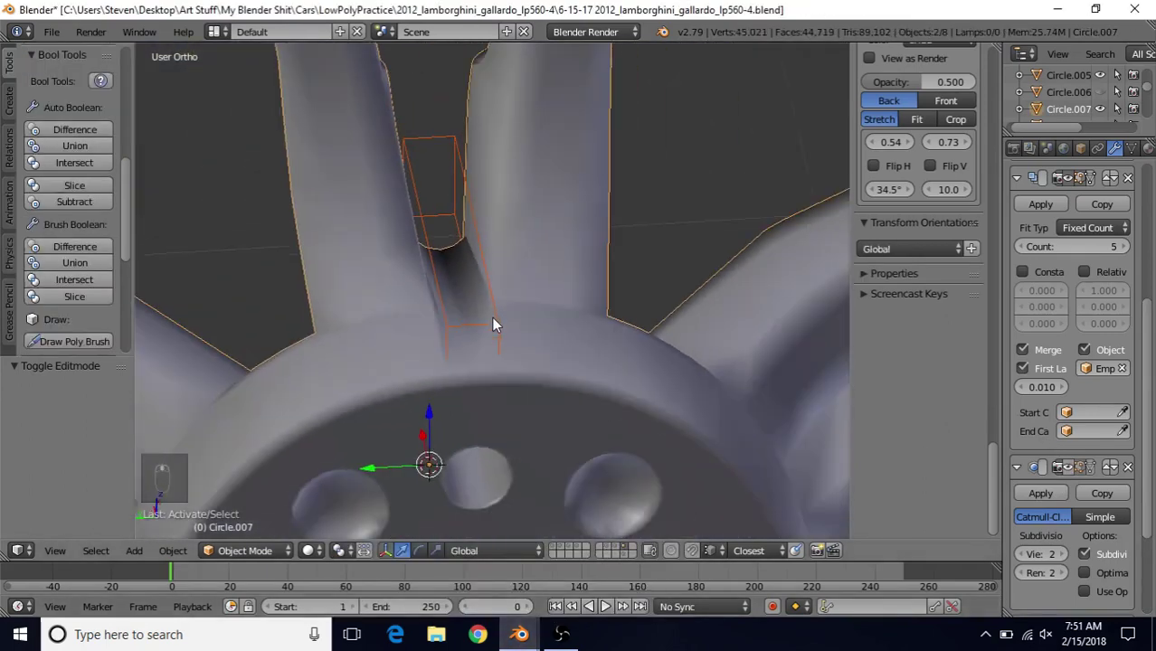
right_click(452, 161)
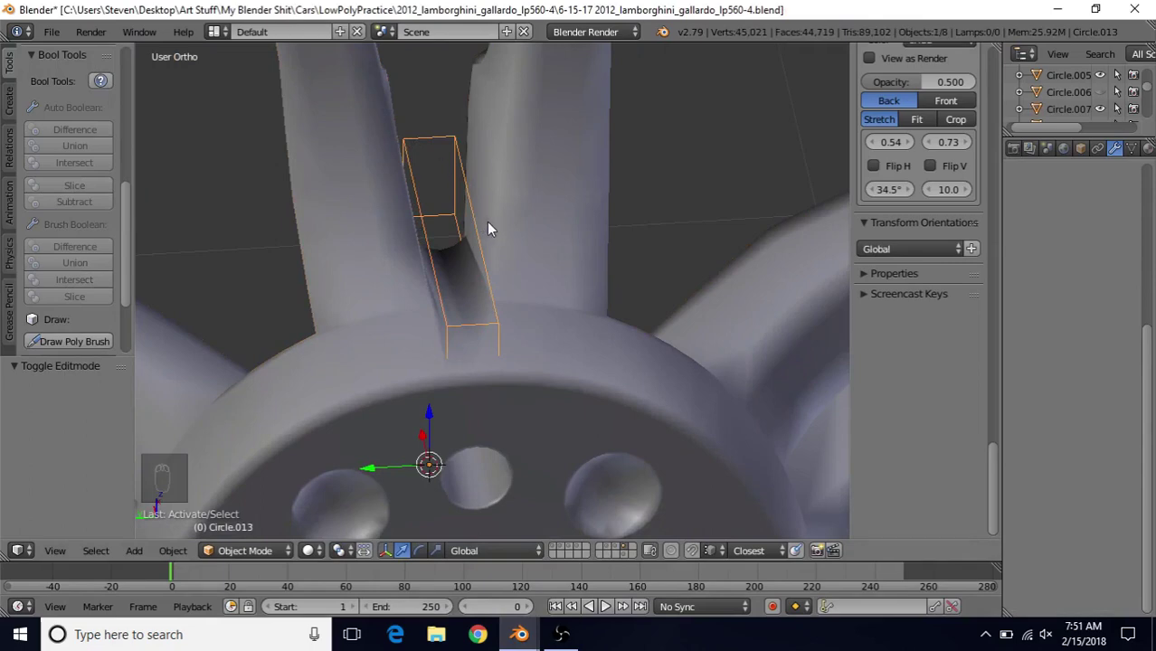
key("h")
right_click(499, 200)
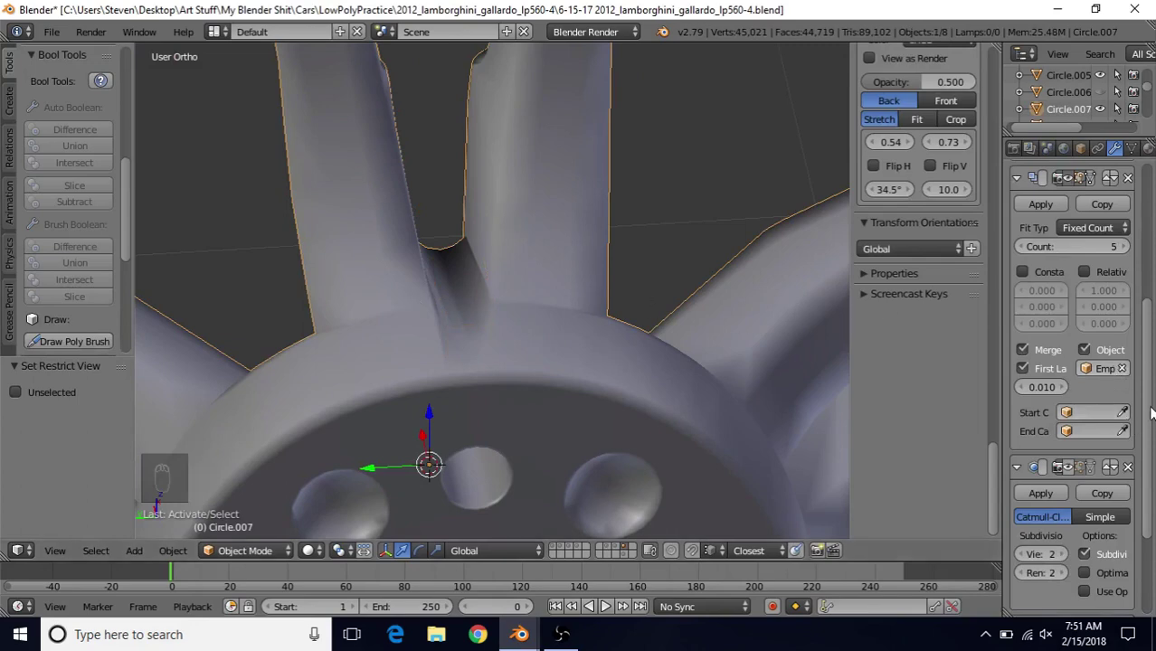
Step: Try applying the Difference boolean modifier while it sits last in the stack, inspect the cut, and undo it
left_click_drag(1148, 385, 1141, 493)
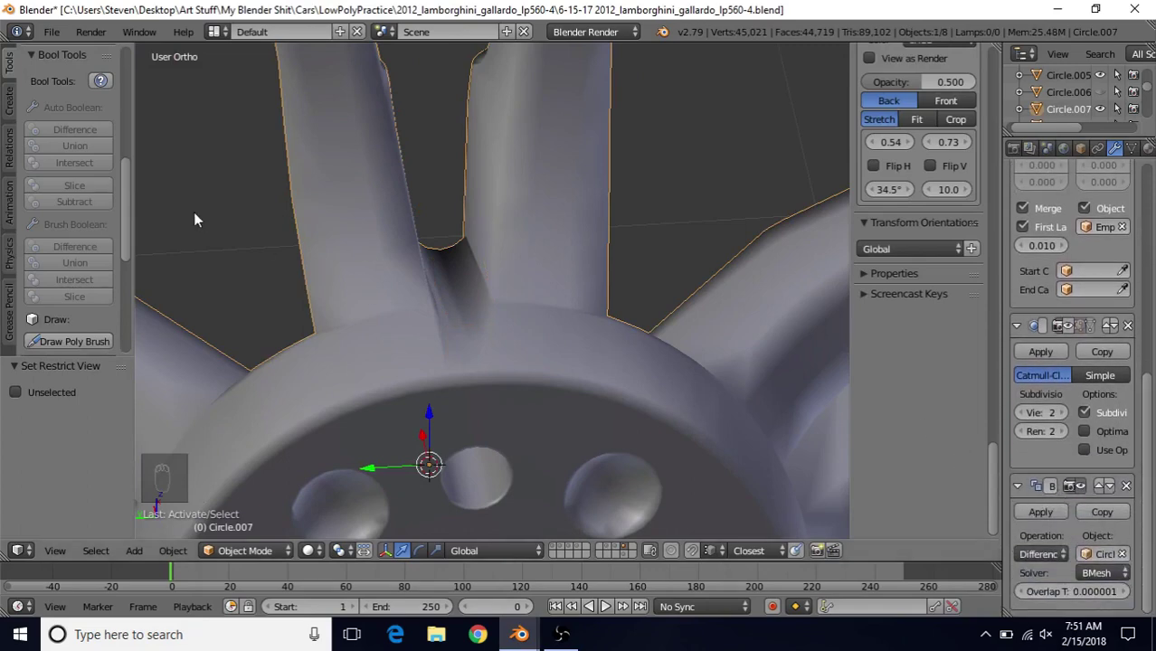
left_click_drag(121, 206, 127, 281)
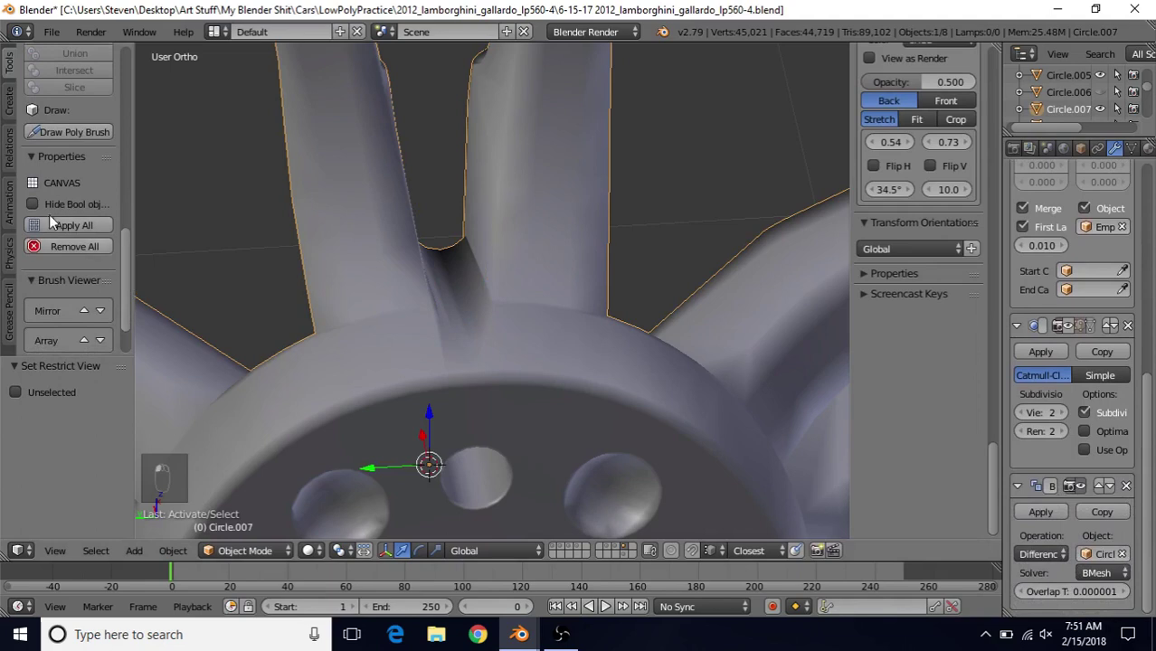
left_click(1040, 511)
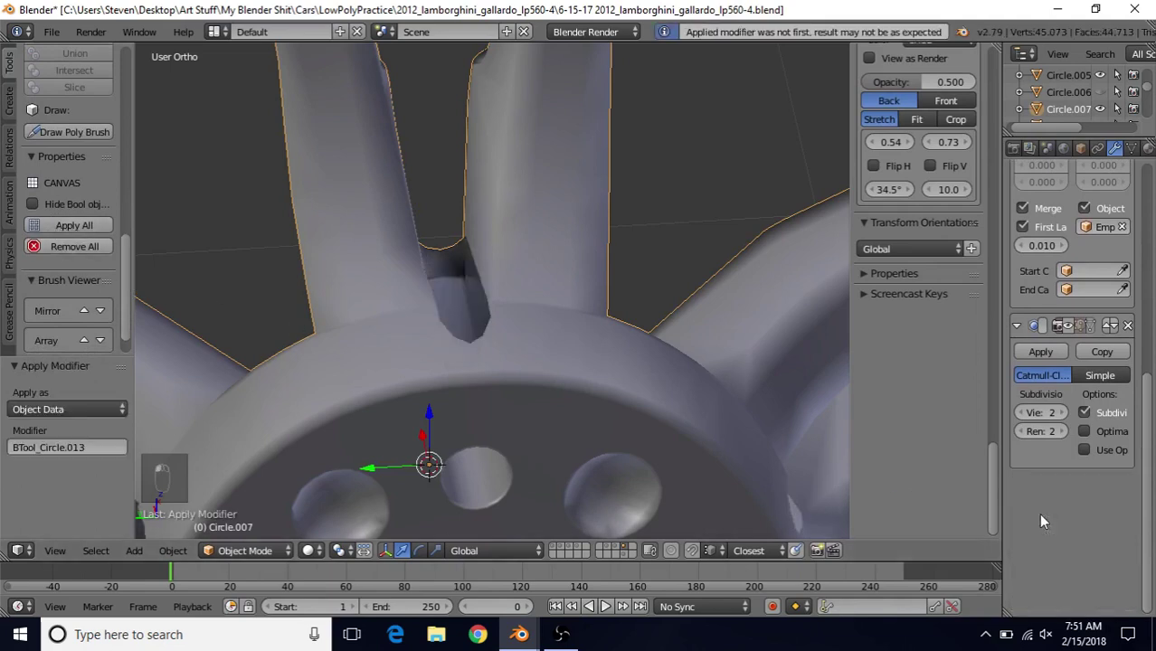
middle_click_drag(426, 267, 513, 298)
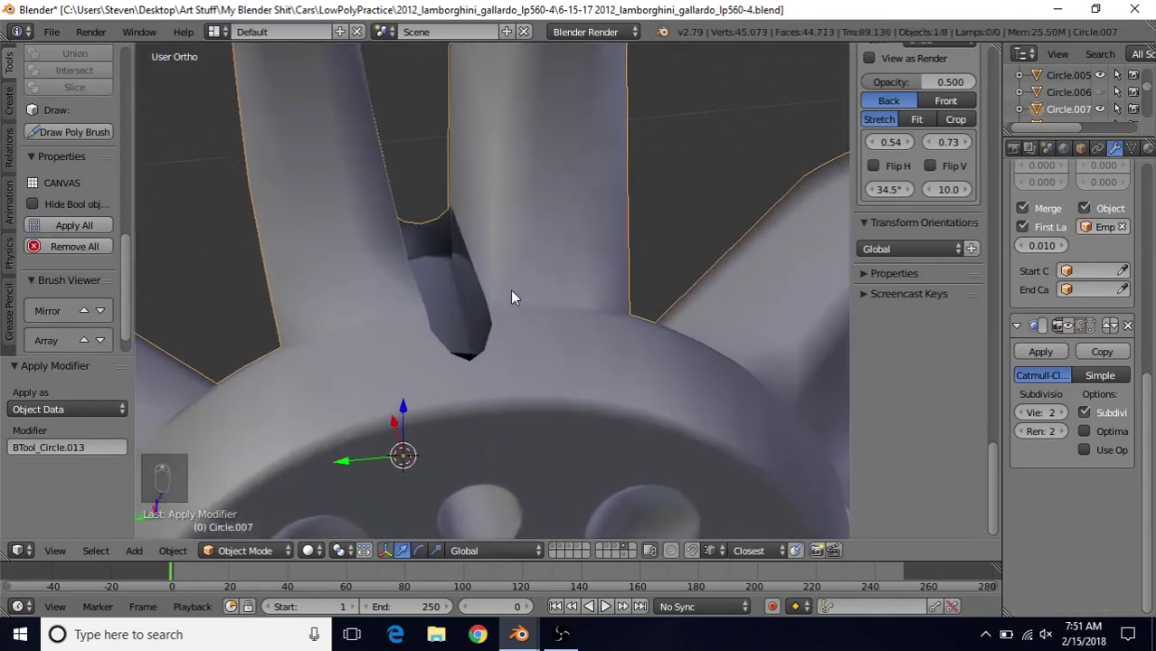
key("ctrl+z")
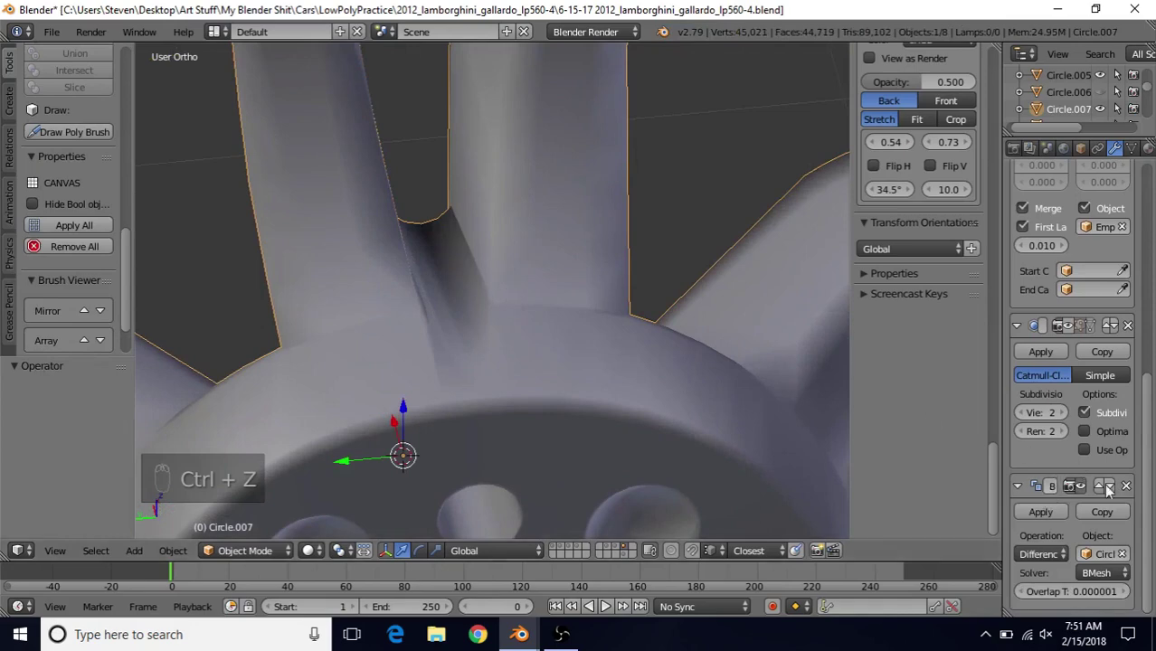
Step: Apply the spokes' Mirror modifier from the start of the modifier stack
scroll(1150, 411, "up", 1)
scroll(1150, 412, "up", 10)
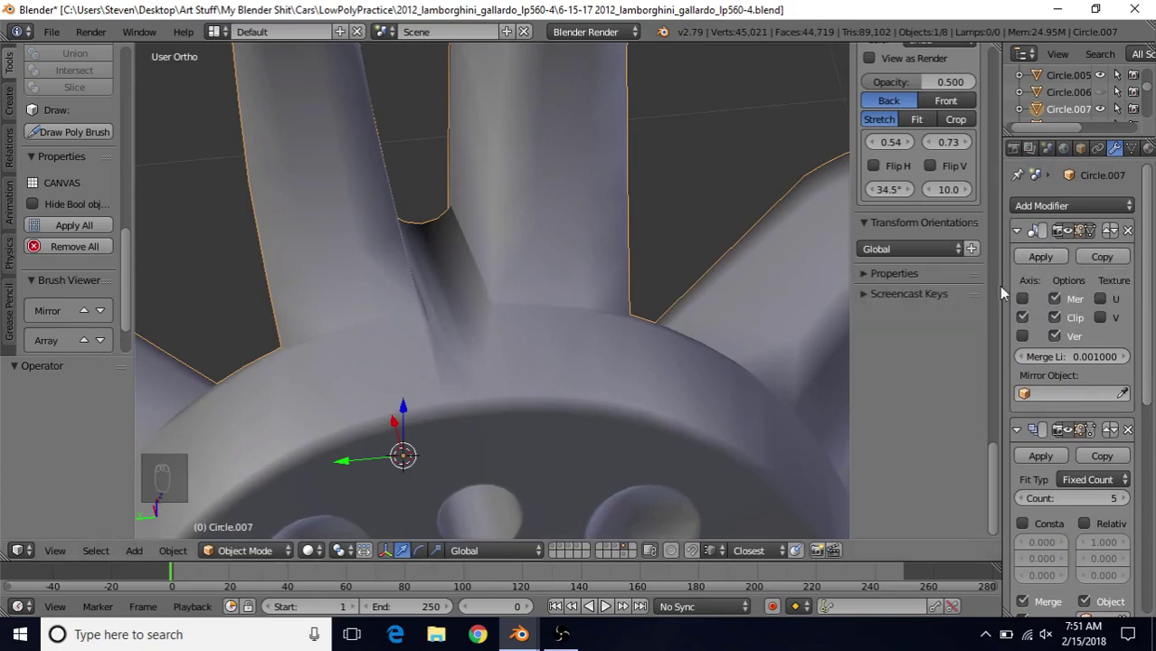
left_click(1041, 257)
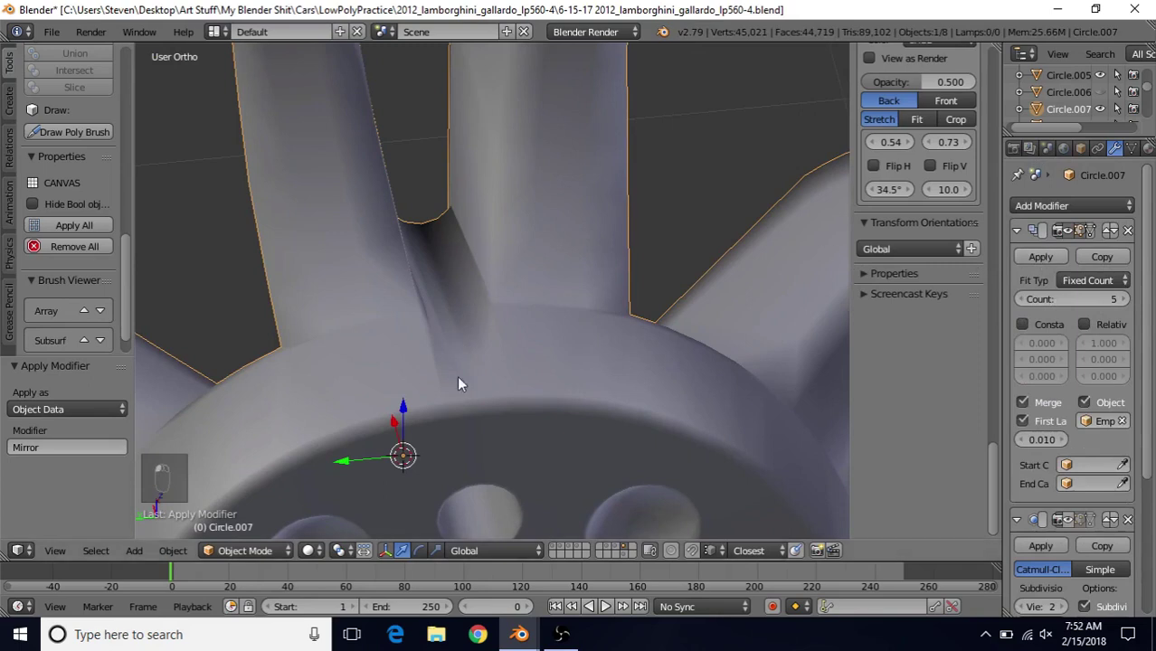
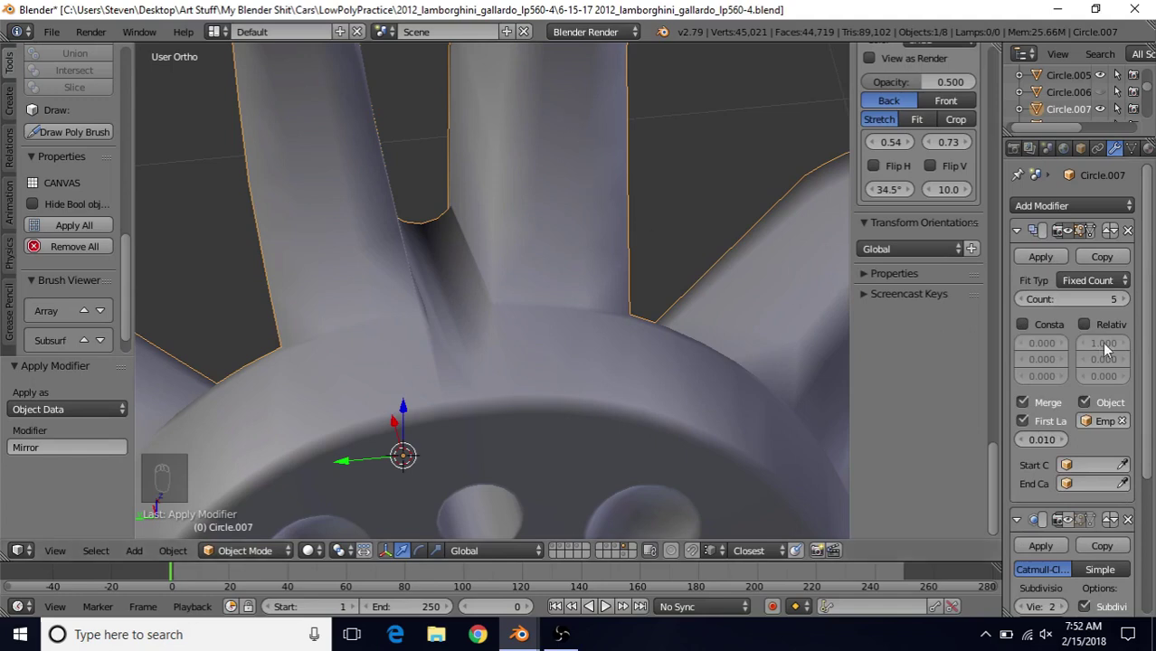
Step: Move the boolean modifier above the Subsurf and Array modifiers and apply it
scroll(1149, 407, "down", 5)
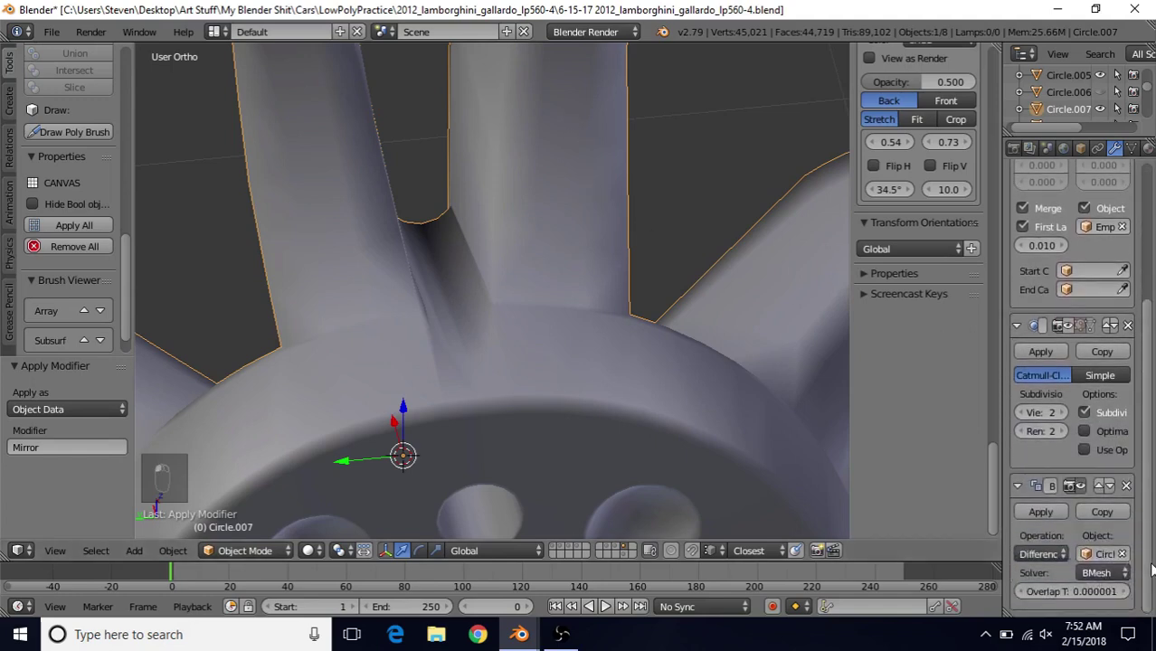
left_click(1103, 486)
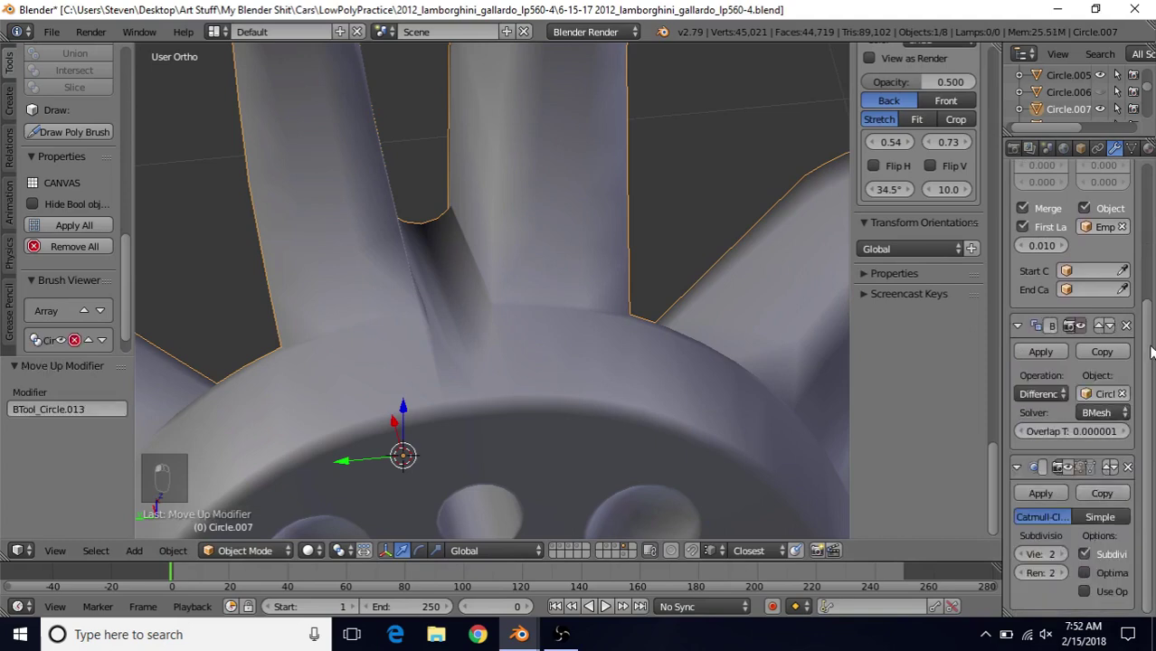
scroll(1148, 344, "up", 3)
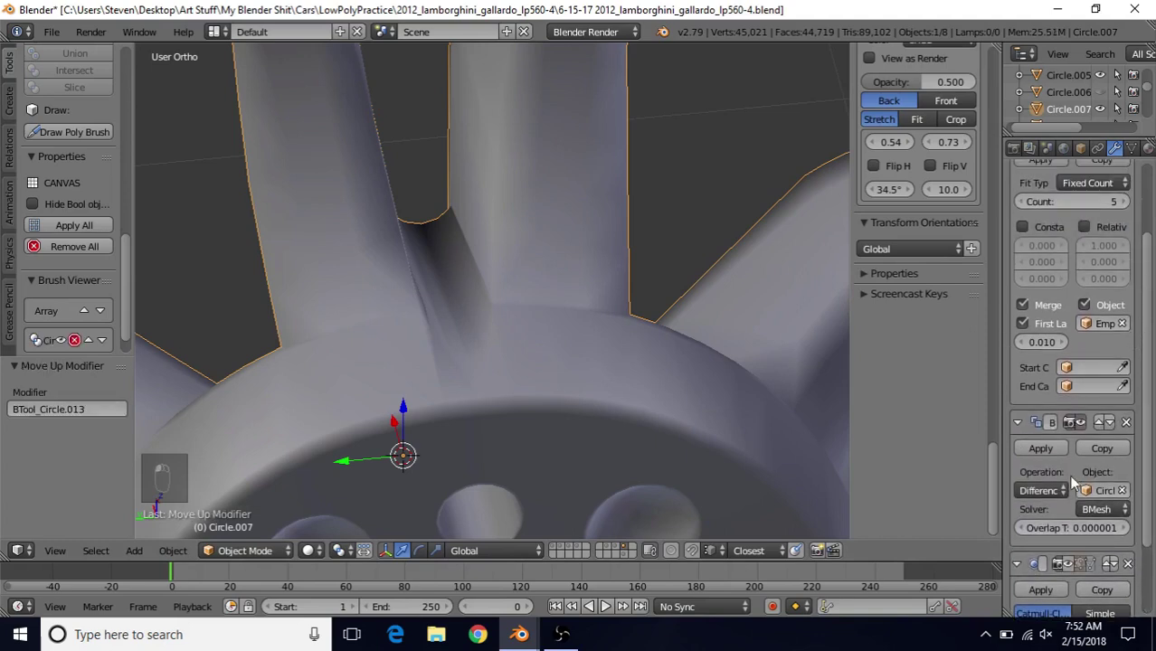
left_click(1100, 425)
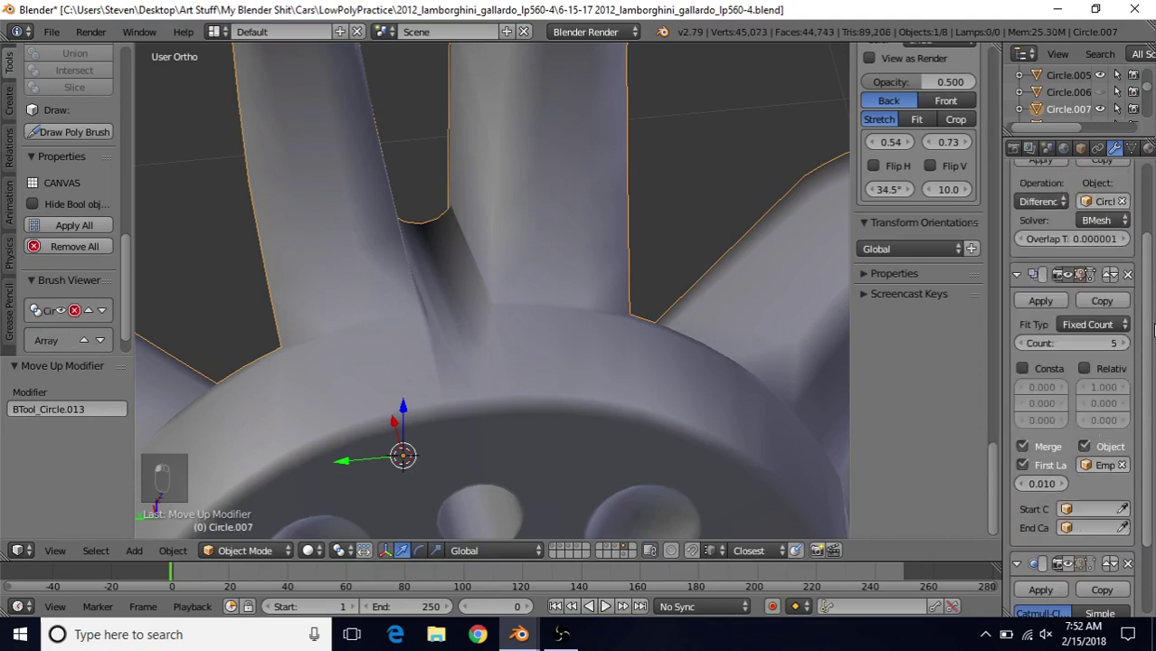
scroll(1150, 307, "up", 3)
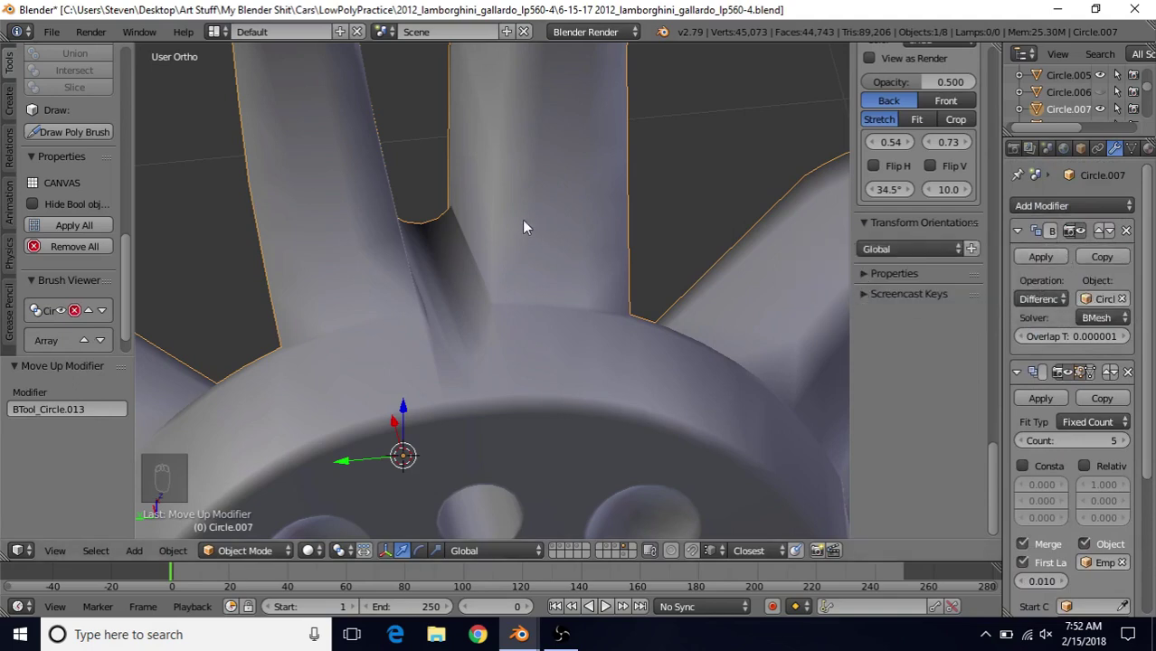
left_click(1039, 257)
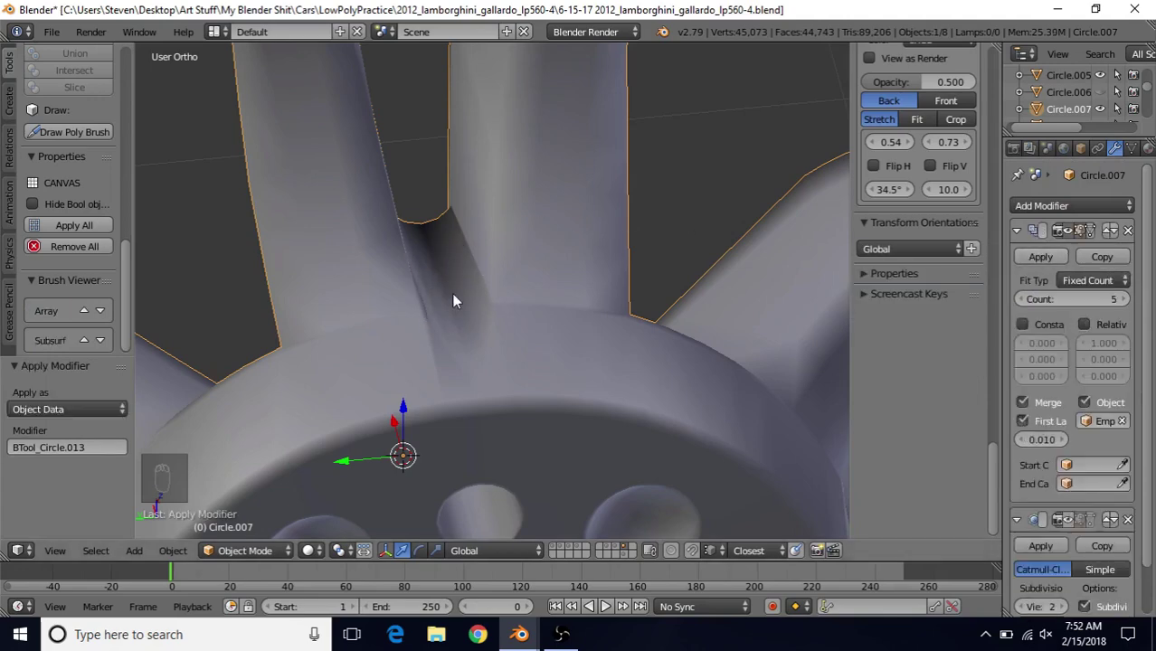
Step: Enter mesh editing on the spokes and examine the cut's geometry in the gap above the lug hole from both sides
scroll(452, 293, "down", 1)
key("Tab")
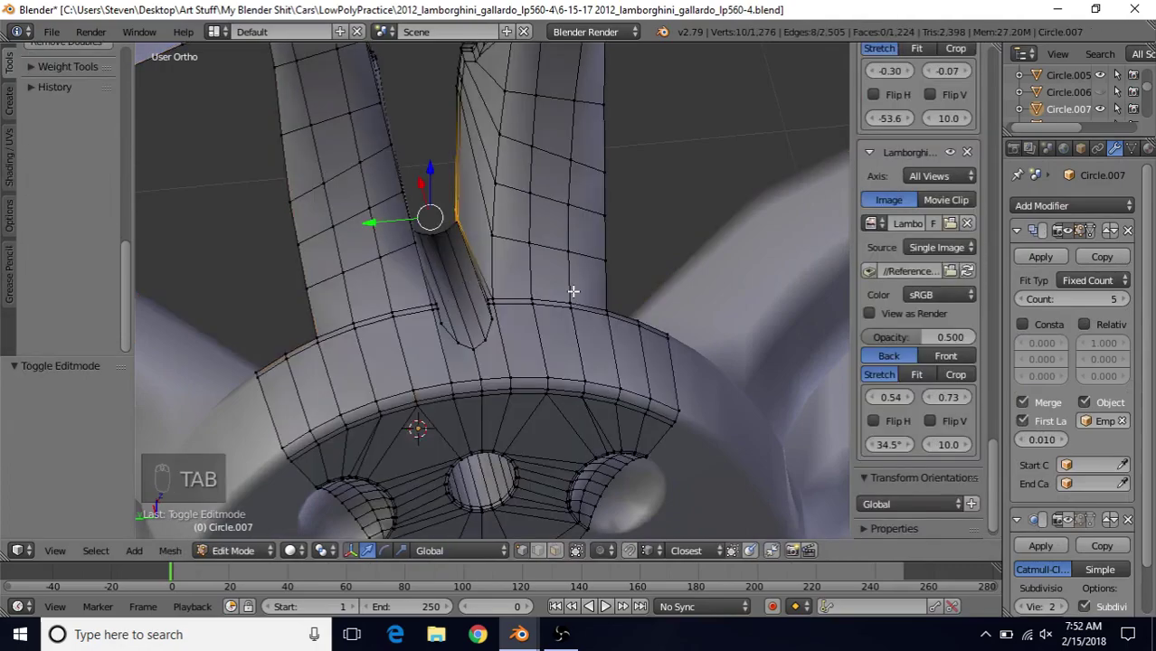
middle_click_drag(440, 306, 415, 273)
middle_click_drag(385, 270, 493, 283)
middle_click_drag(360, 261, 575, 227)
scroll(526, 312, "up", 3)
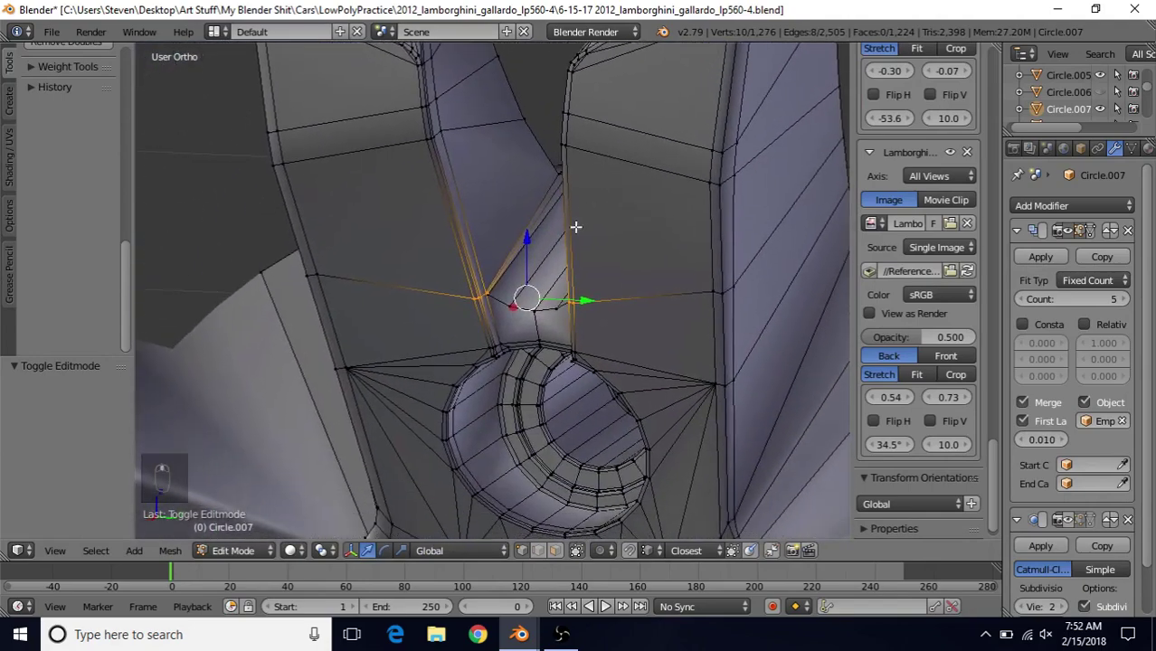
scroll(515, 283, "down", 3)
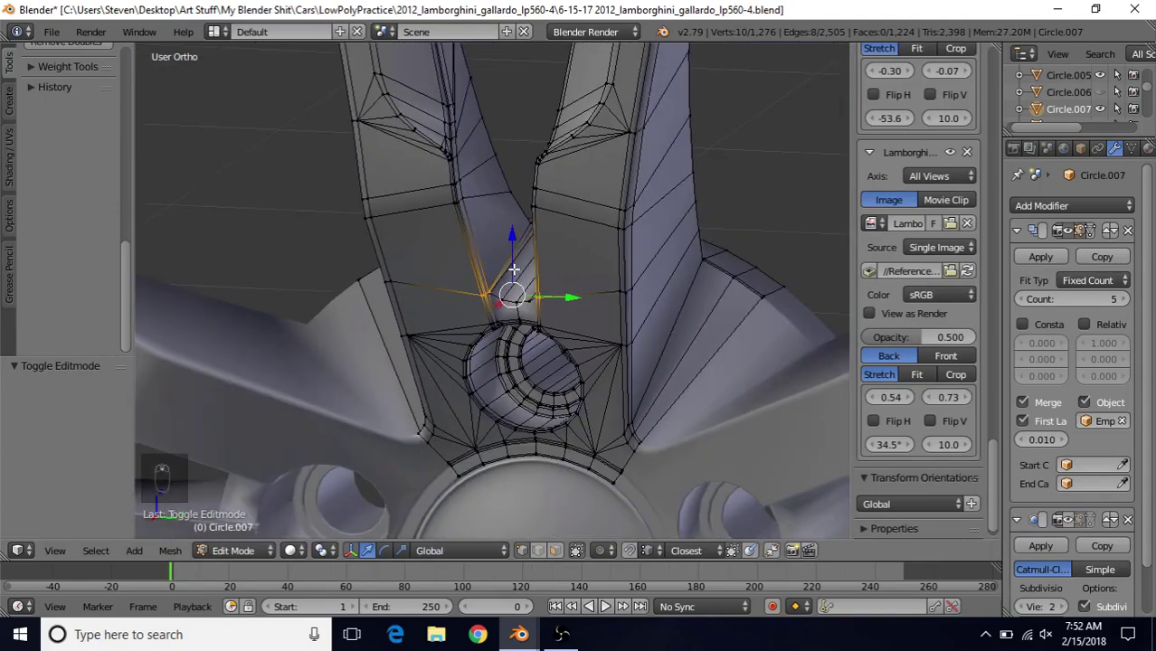
middle_click_drag(515, 283, 589, 245)
scroll(520, 271, "up", 5)
scroll(545, 278, "up", 2)
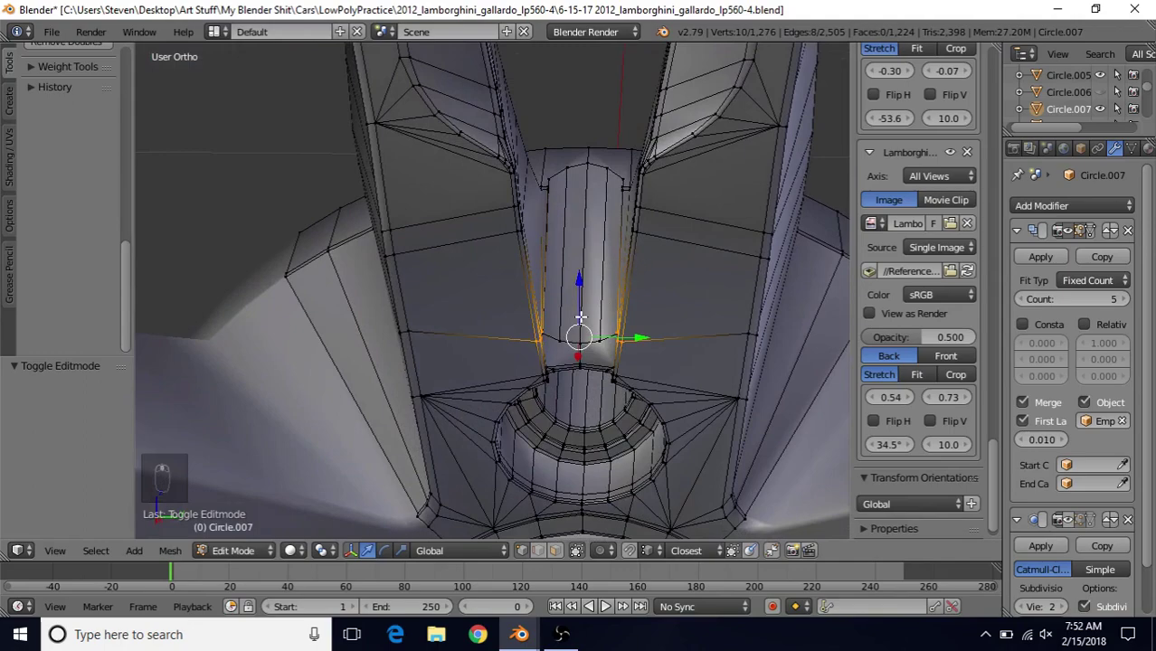
scroll(580, 312, "down", 3)
middle_click_drag(579, 296, 583, 272)
scroll(582, 272, "up", 3)
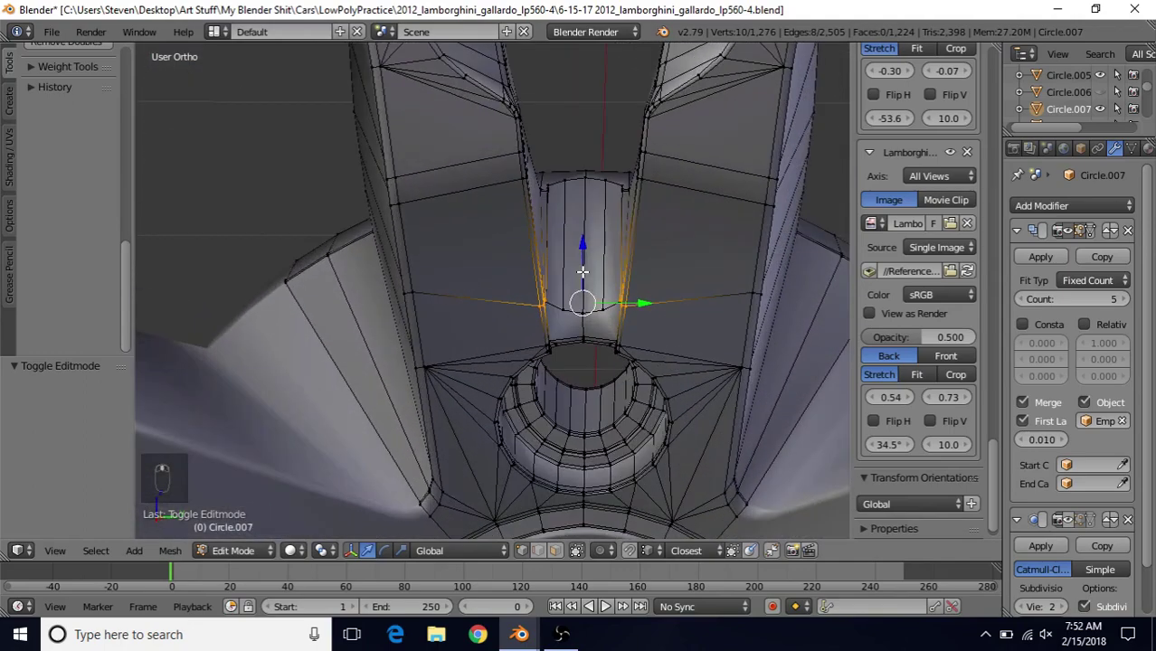
Step: Select the vertical centre edge loops through the slot, lug hole and outer rim in right view, and hide them
key("KP_3")
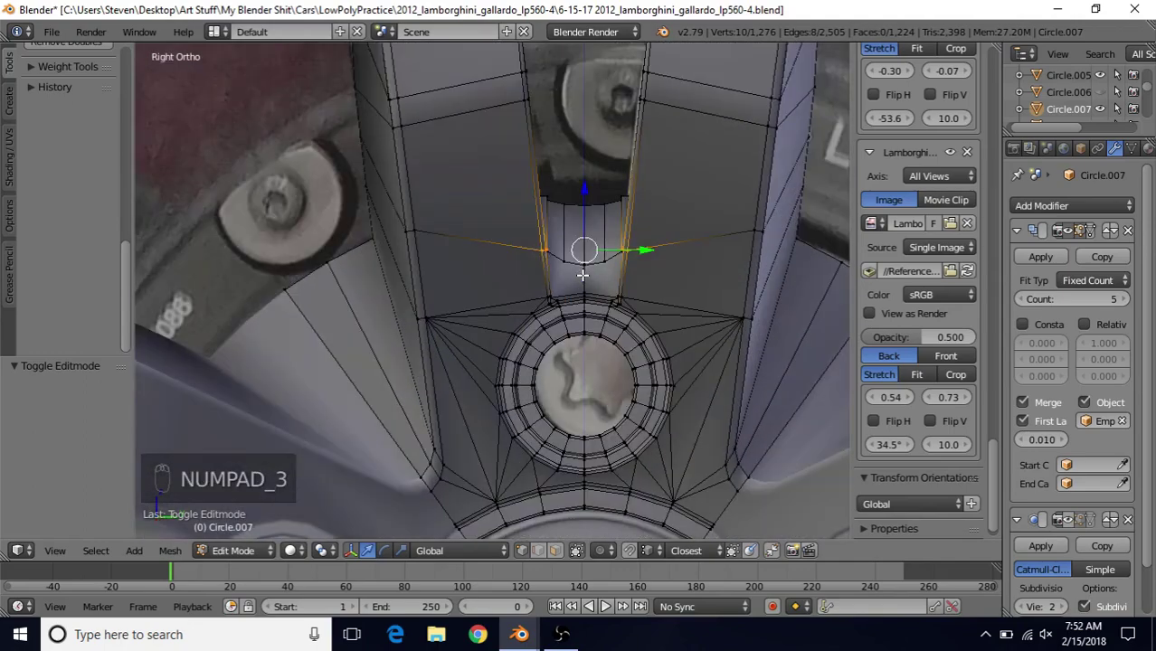
right_click(583, 231, "alt")
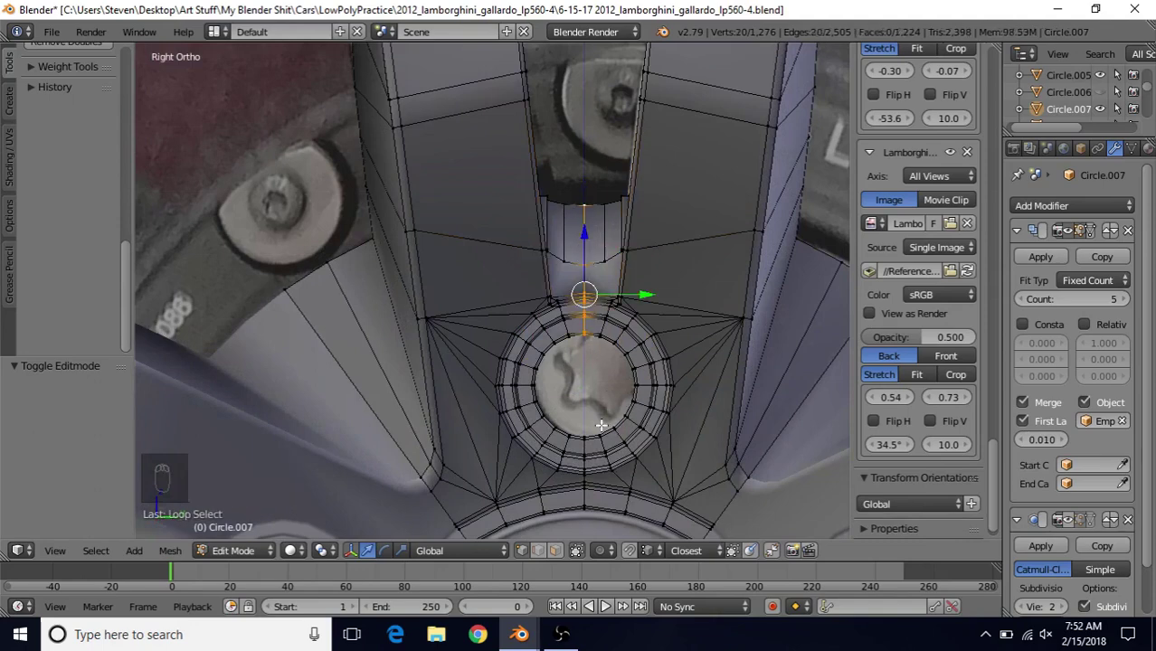
right_click(583, 448, "alt+shift")
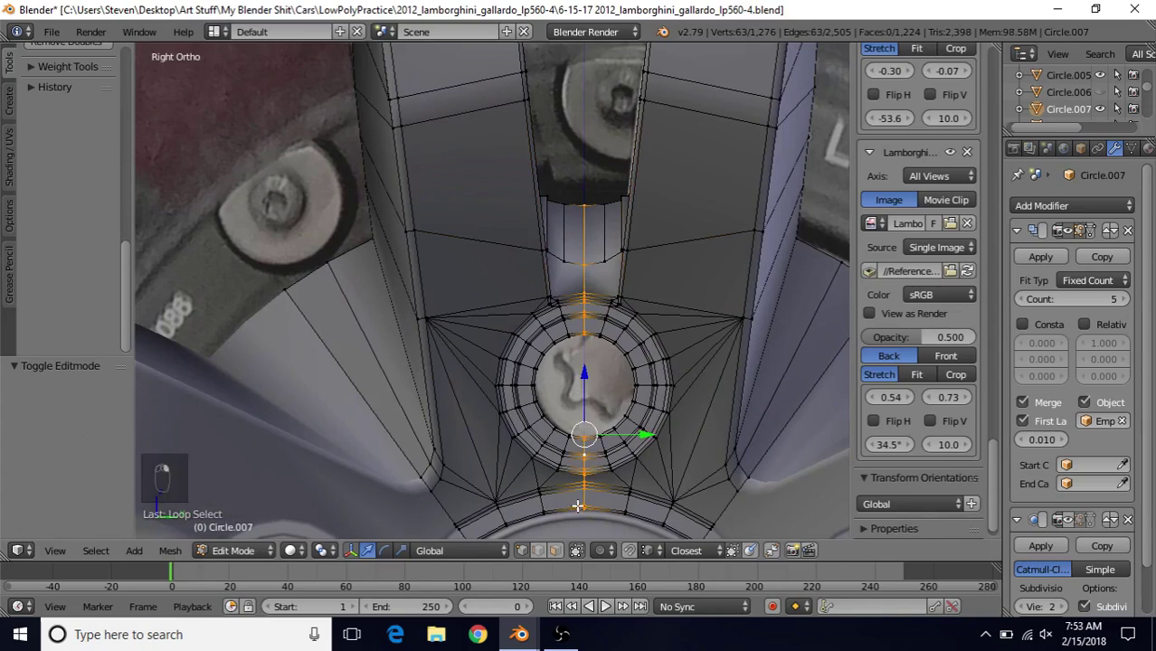
scroll(552, 524, "down", 4)
scroll(570, 453, "up", 5)
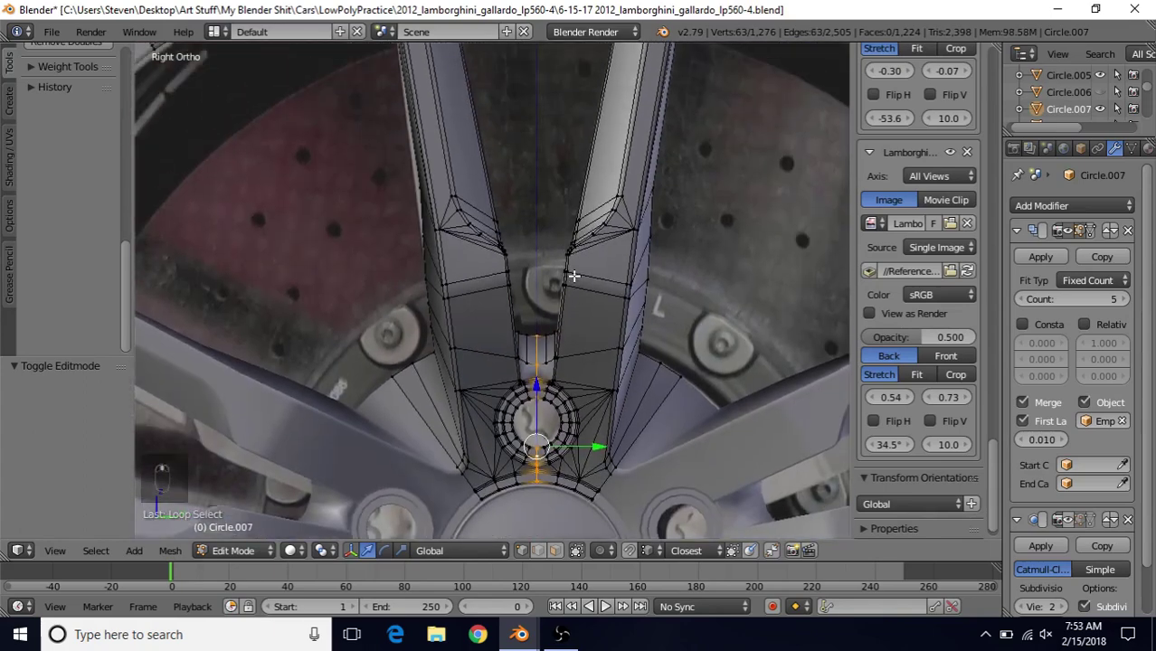
scroll(574, 434, "up", 4, "shift")
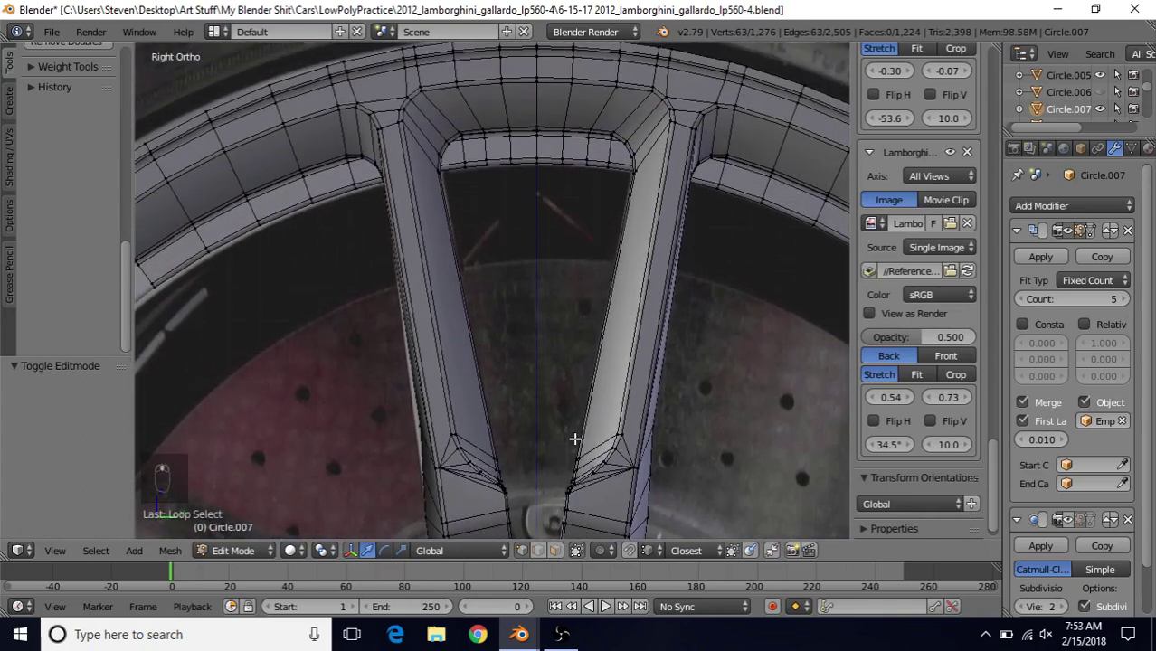
left_click(537, 101, "alt+shift")
scroll(550, 260, "down", 2)
scroll(534, 181, "down", 3, "shift")
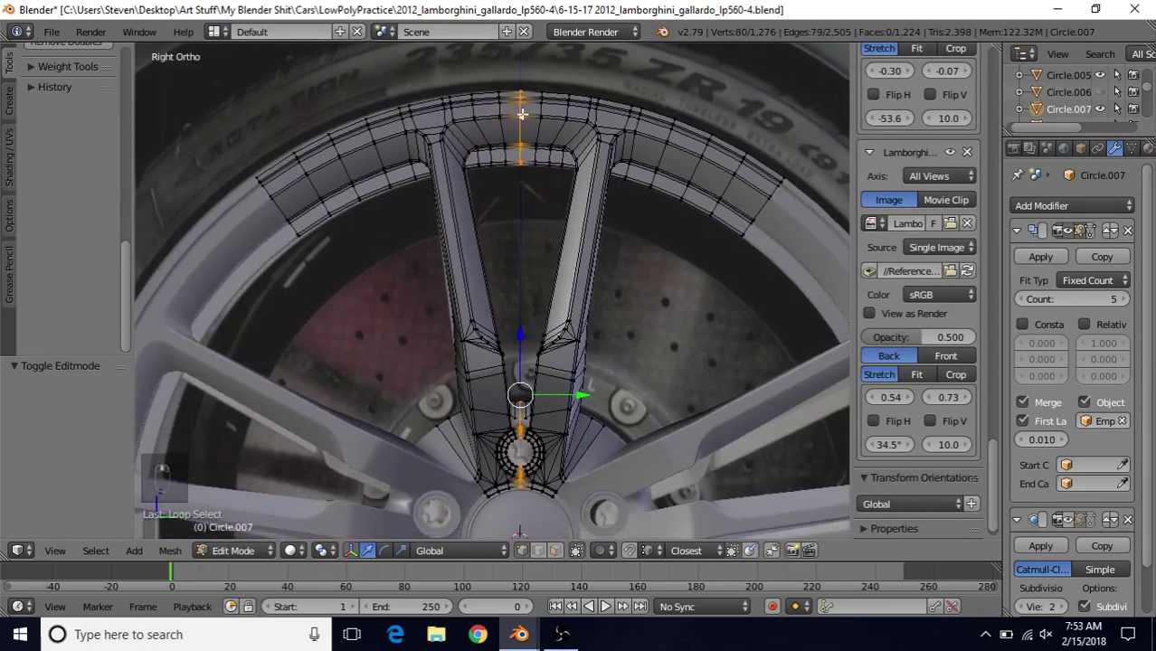
key("h")
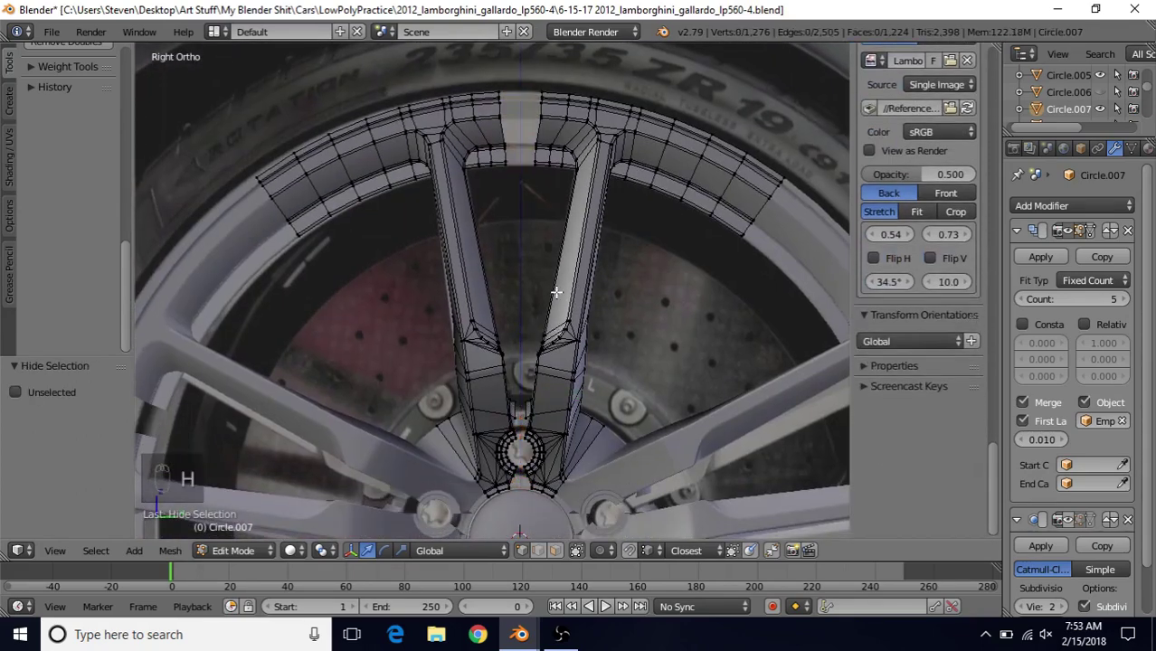
Step: Delete all linked vertices of the spoke segment's left half and reveal the hidden centre loops
right_click(446, 124)
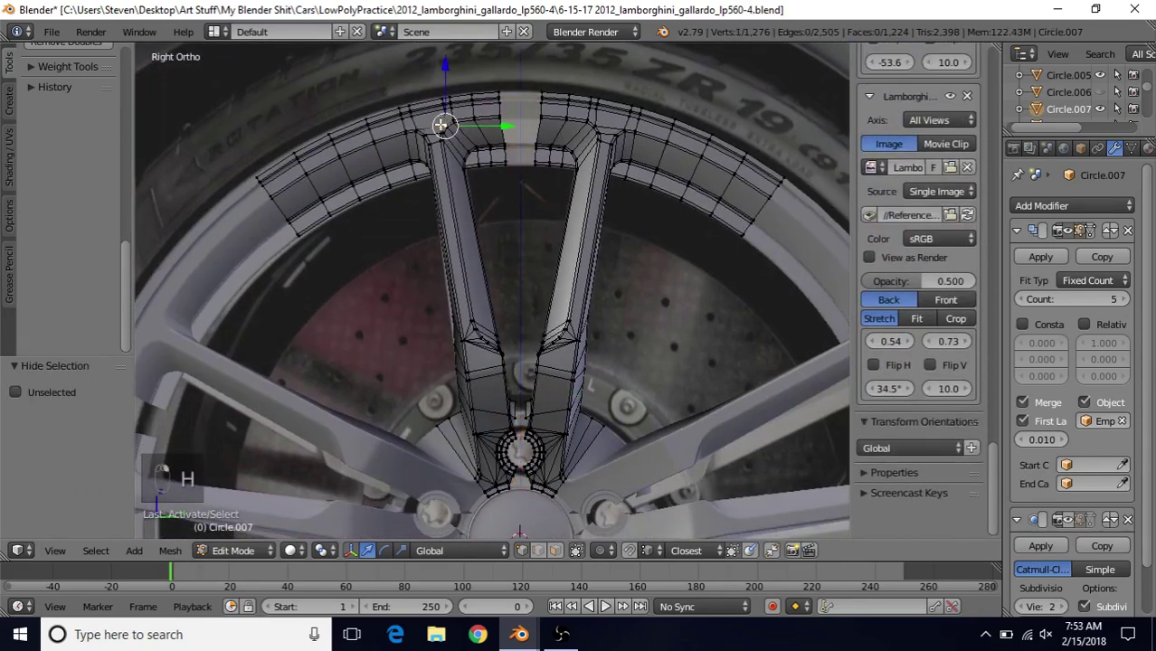
key("l")
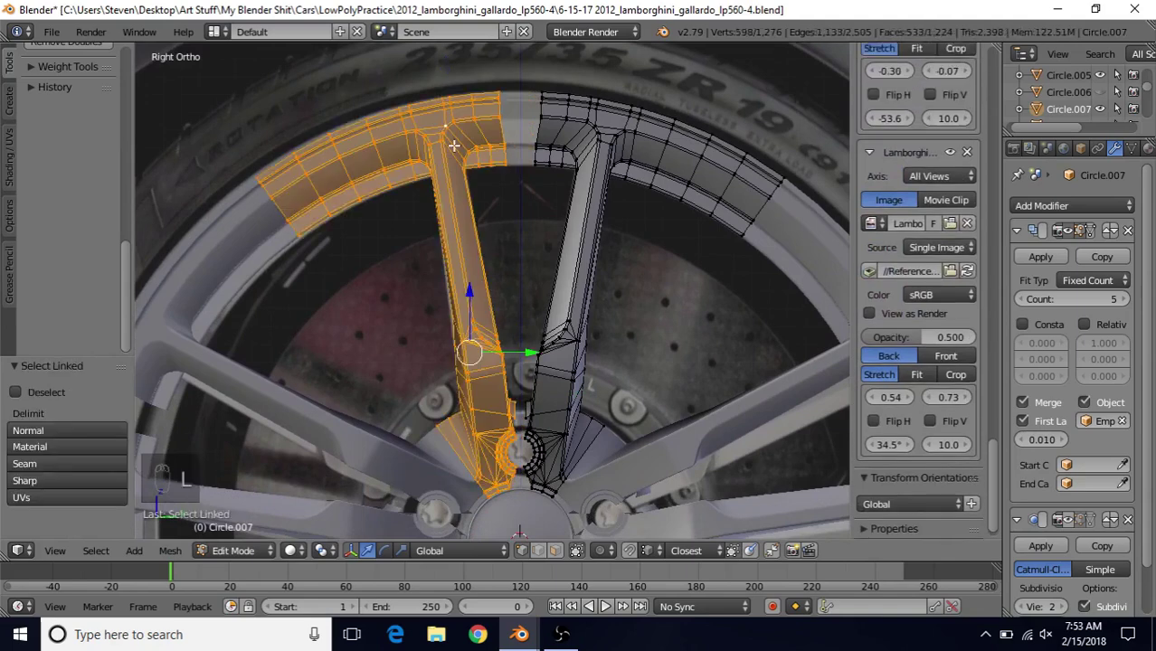
key("Delete")
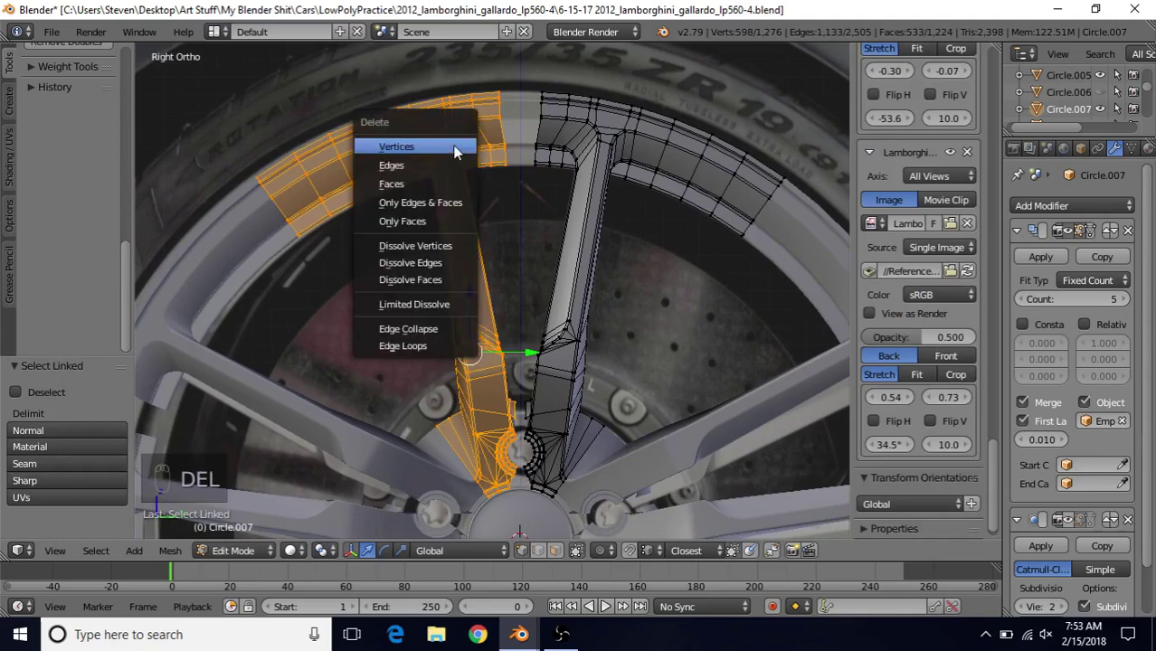
left_click(454, 145)
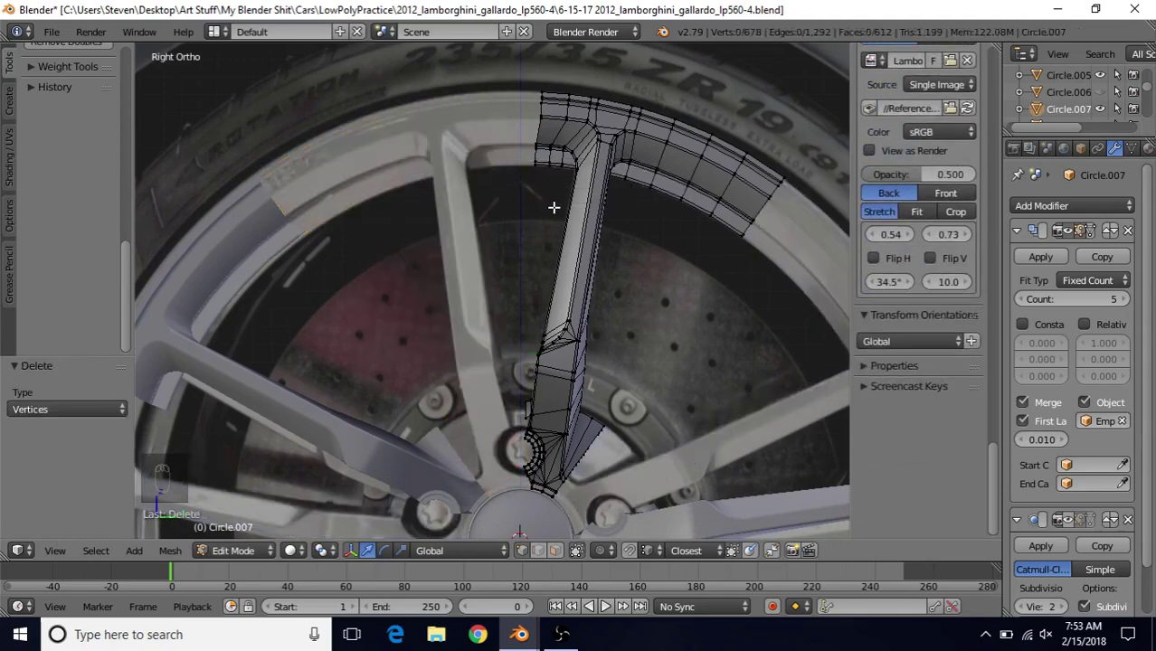
key("alt+h")
Step: Add a Mirror modifier to the remaining half and move it to the first place in the modifier stack
left_click(1042, 206)
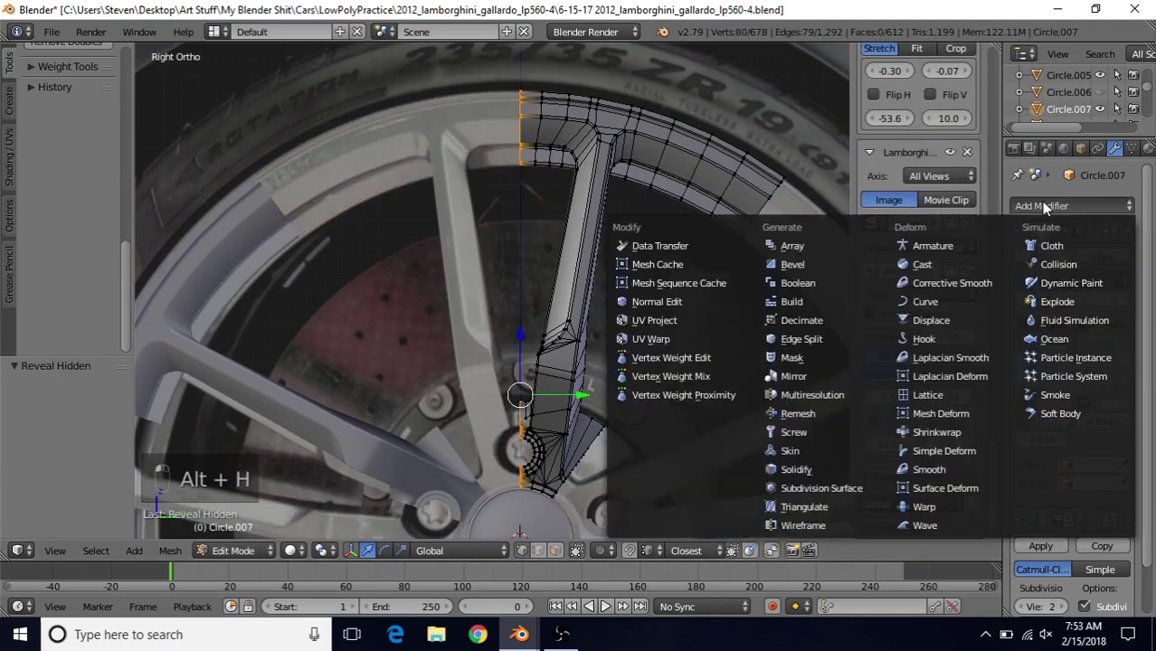
left_click(793, 376)
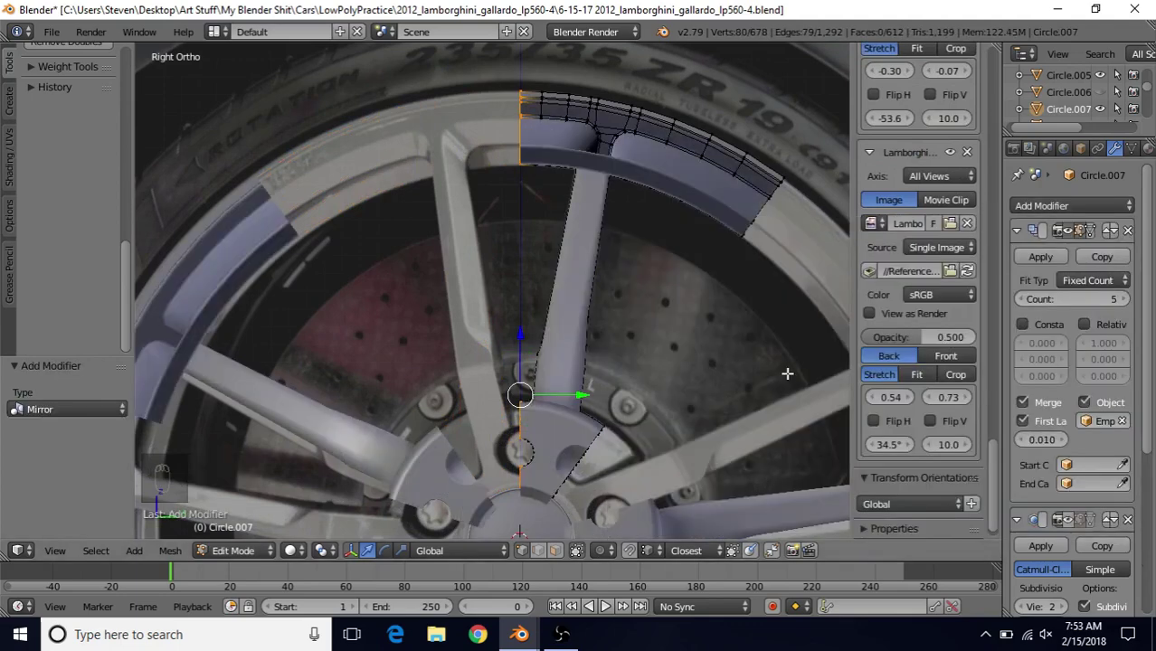
scroll(1141, 452, "down", 5)
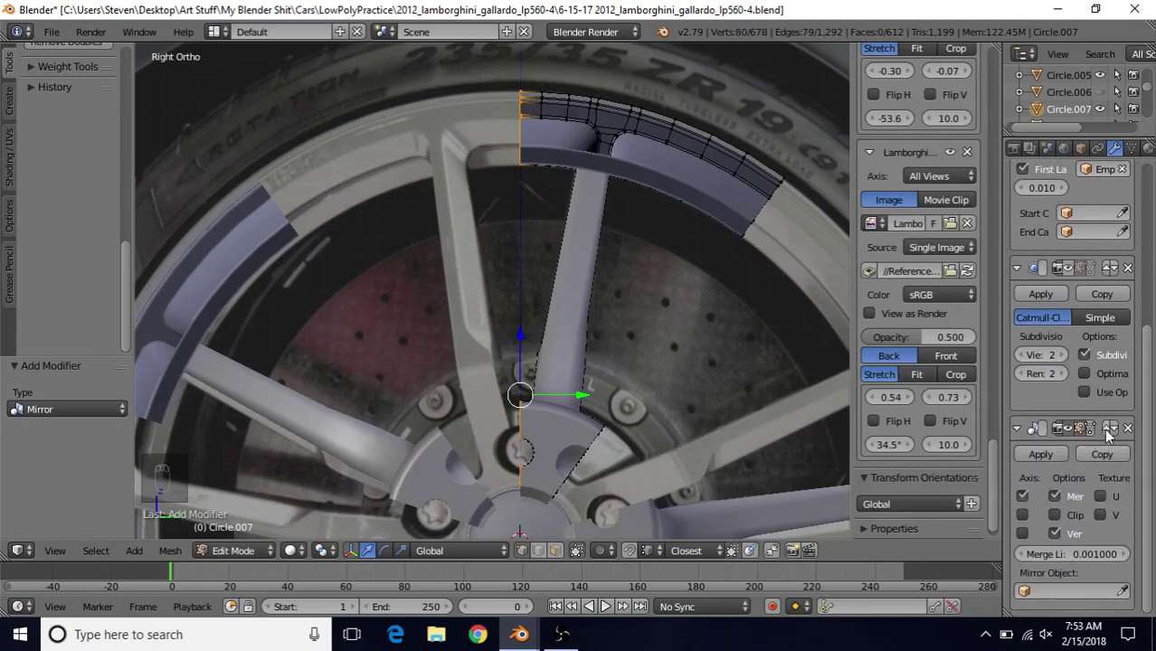
left_click(1108, 431)
scroll(1144, 366, "up", 2)
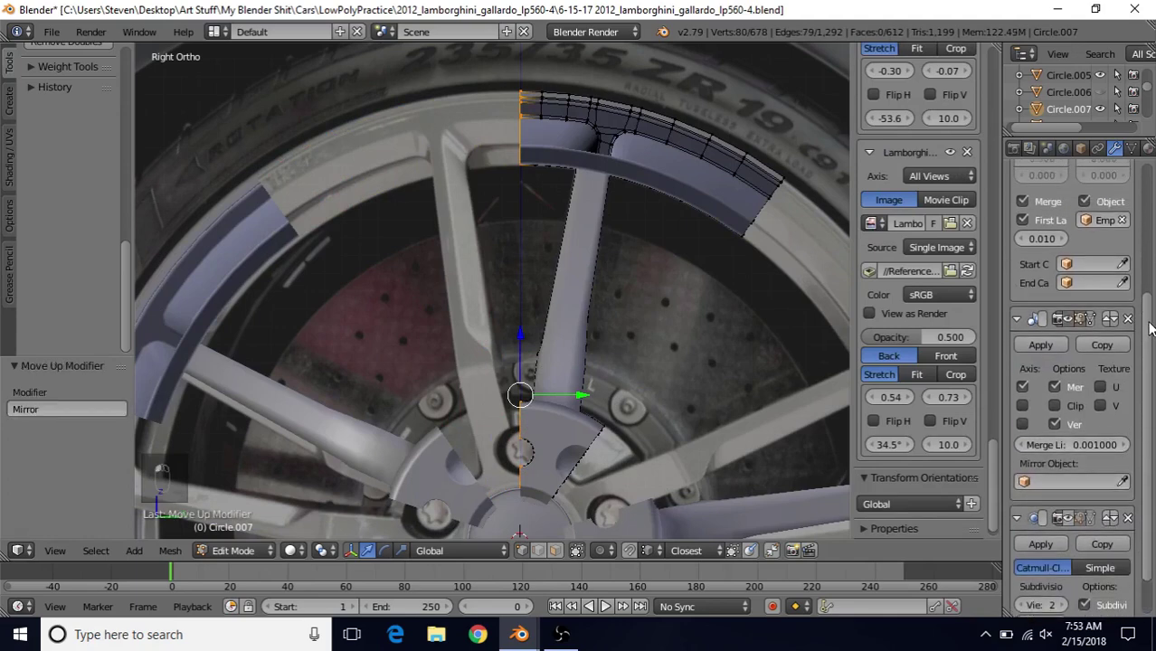
left_click(1110, 334)
left_click_drag(1147, 317, 1147, 215)
scroll(1148, 217, "up", 2)
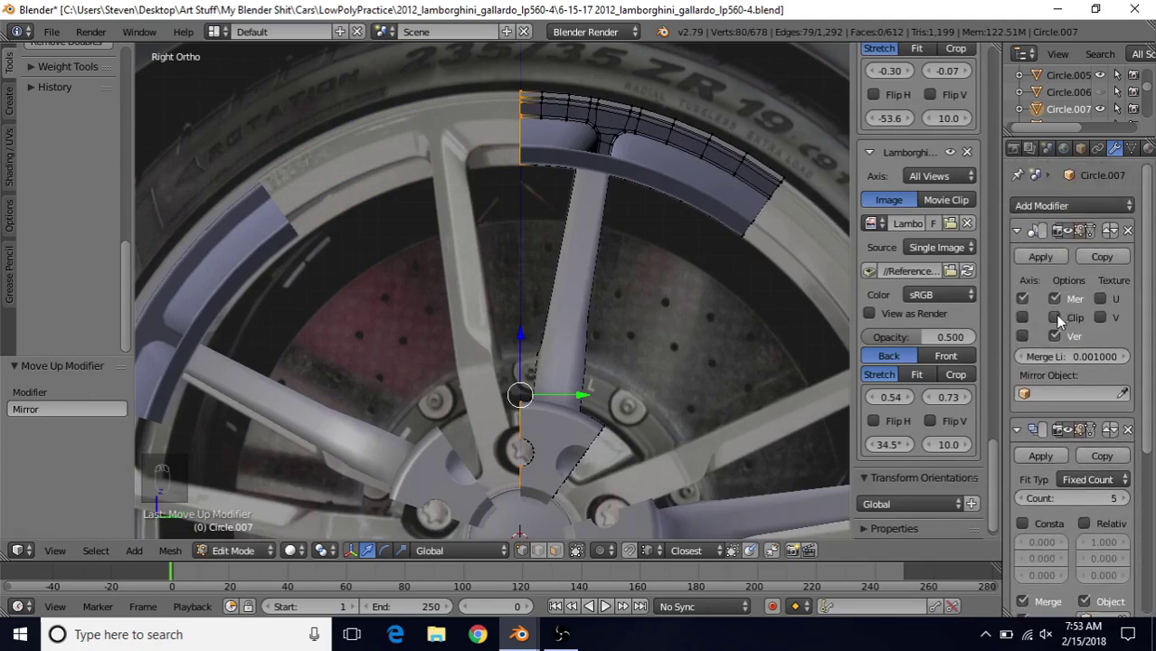
Step: Enable clipping and edit-cage display for the Mirror modifier and change its axis from X to Y
left_click(1056, 317)
left_click(1090, 230)
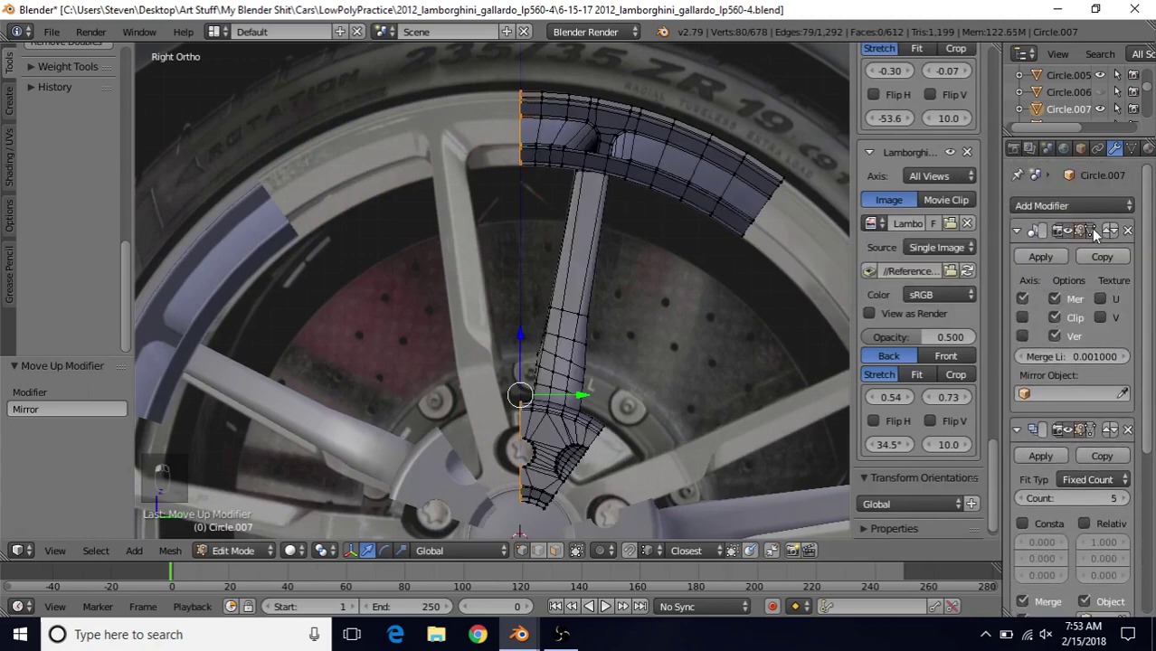
left_click(1023, 298)
left_click(1023, 317)
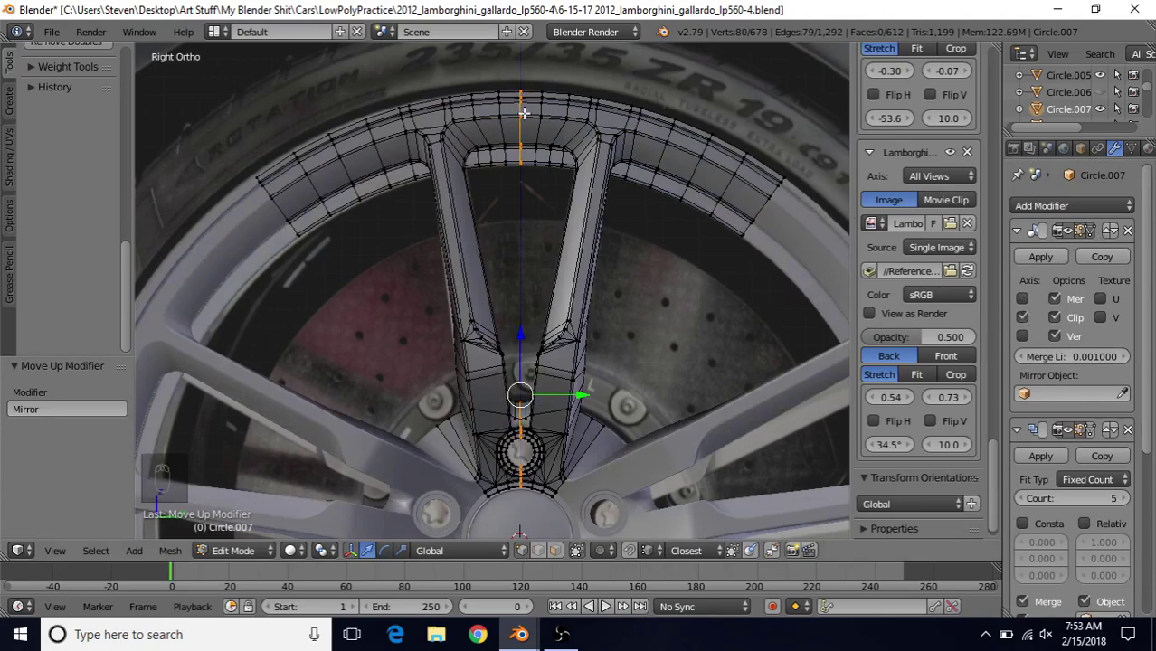
Step: Leave mesh editing and examine the smoothed wheel from behind, around the slot between the spokes at the hub
scroll(468, 156, "down", 4)
key("Tab")
scroll(553, 288, "down", 3)
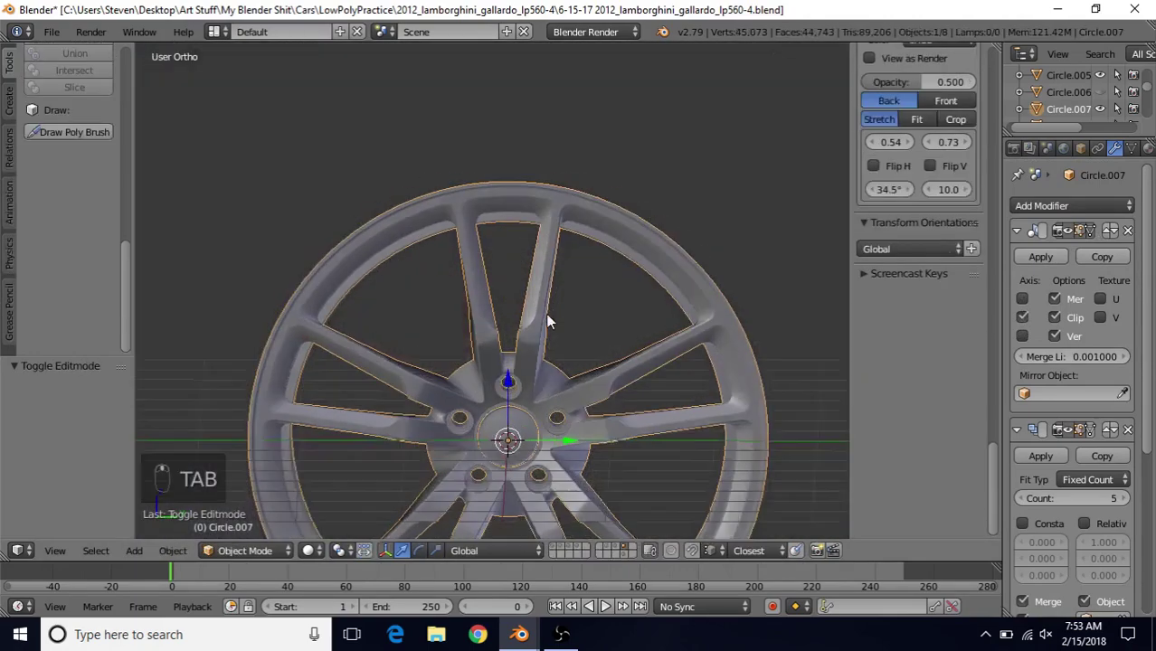
middle_click_drag(545, 312, 434, 344)
scroll(559, 323, "up", 5)
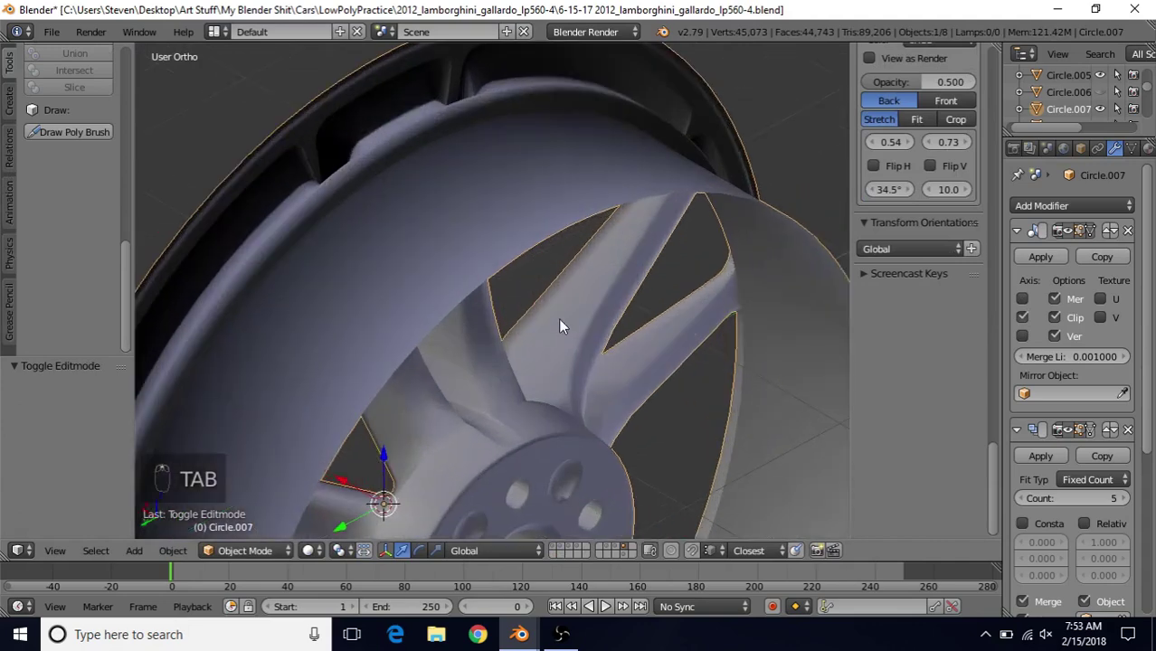
middle_click_drag(533, 321, 508, 302)
scroll(509, 302, "up", 5)
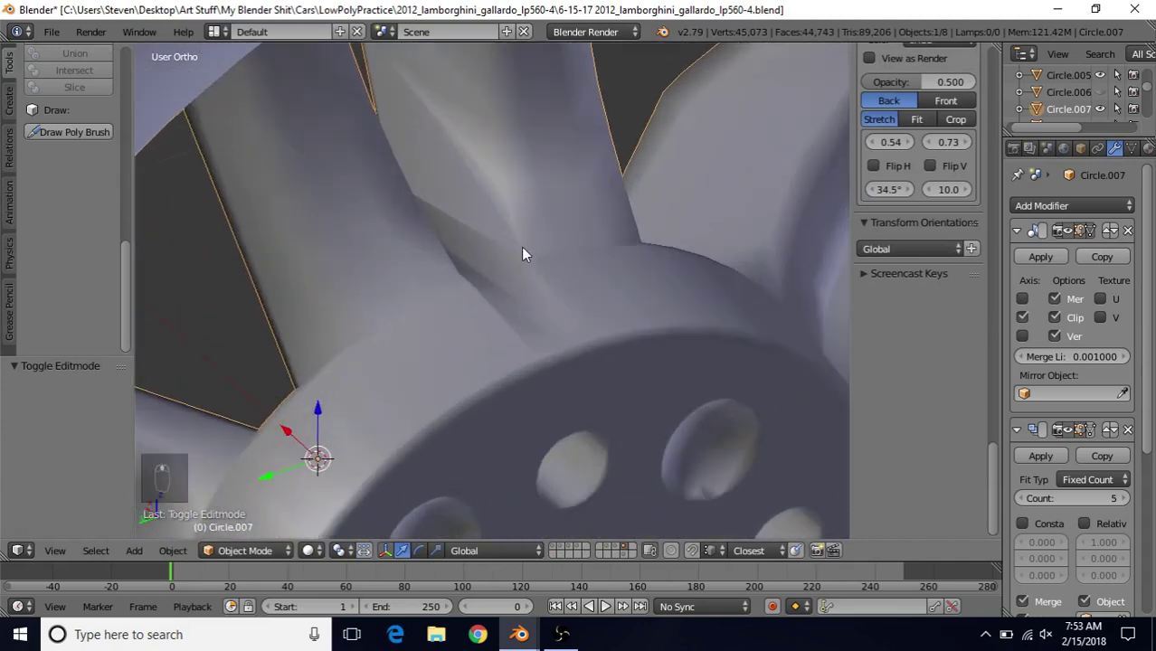
middle_click_drag(484, 229, 473, 224)
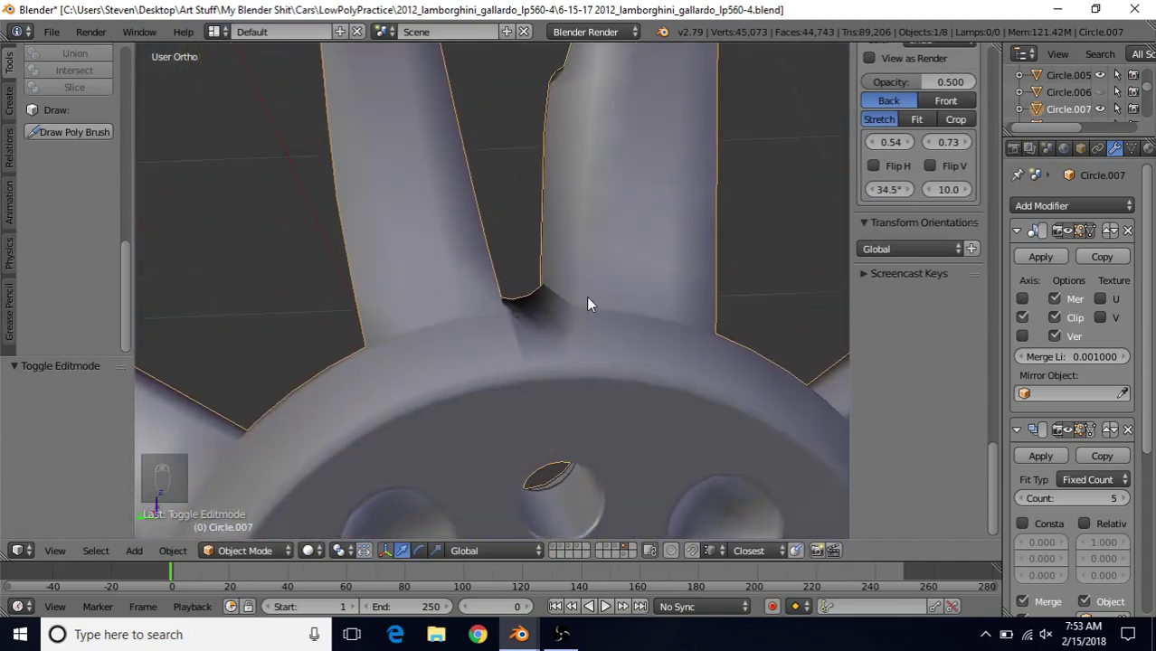
middle_click_drag(582, 326, 562, 340)
Step: Return to mesh editing and select the vertex where the hub's upper edge meets the side of the slot
key("Tab")
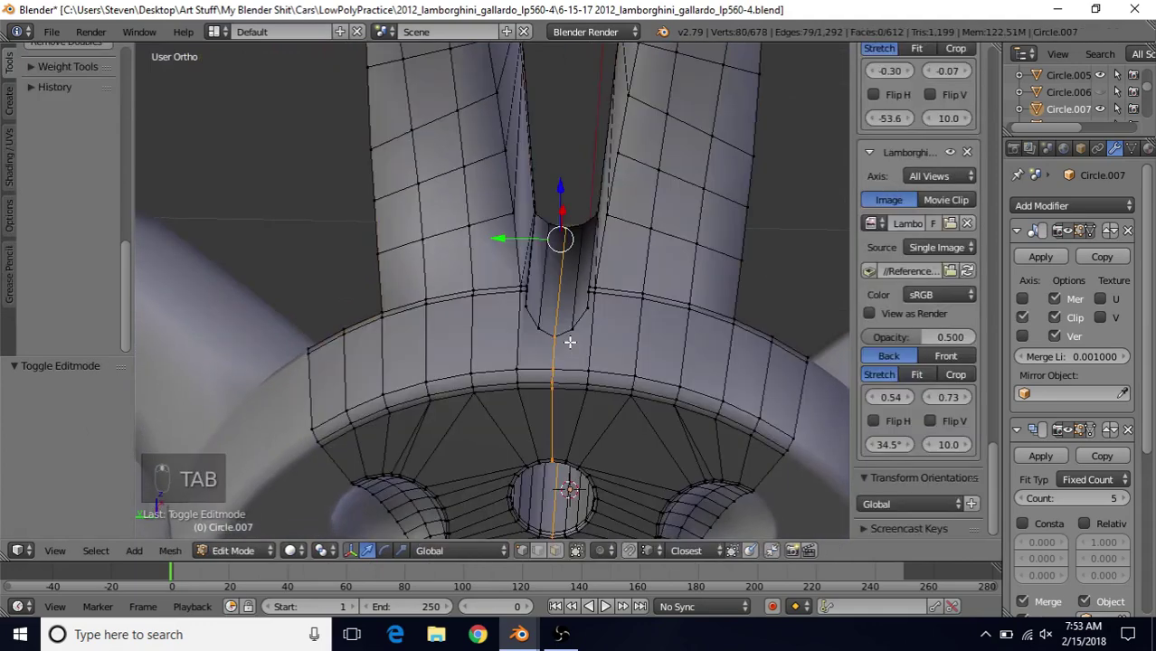
scroll(573, 328, "up", 2)
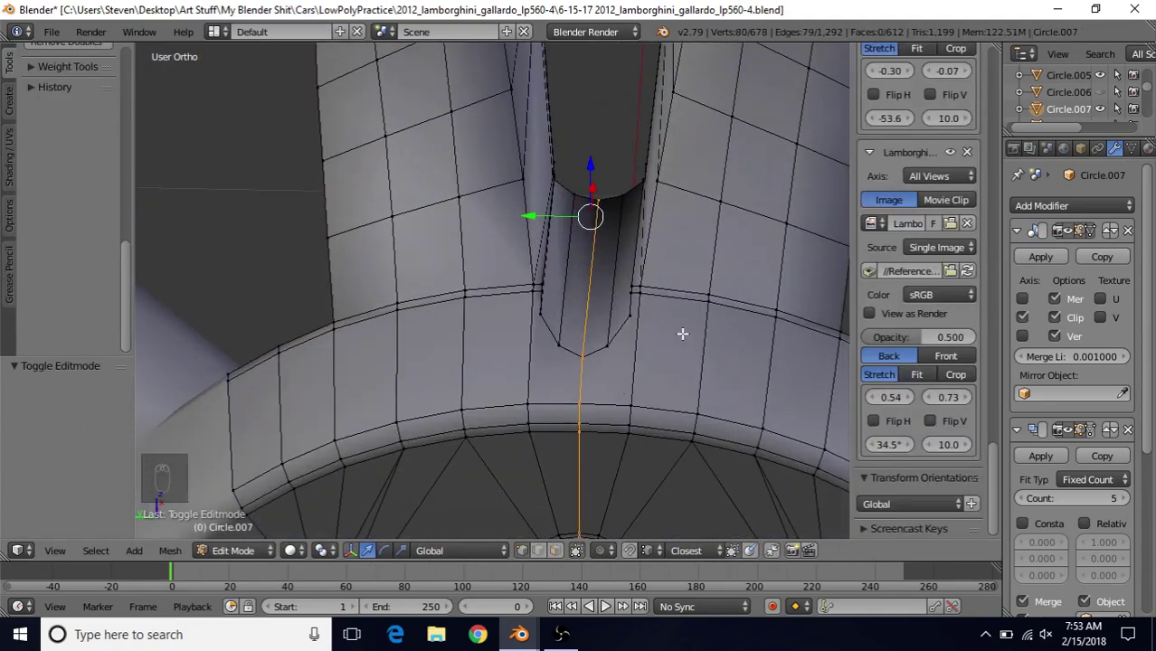
middle_click_drag(605, 297, 566, 272)
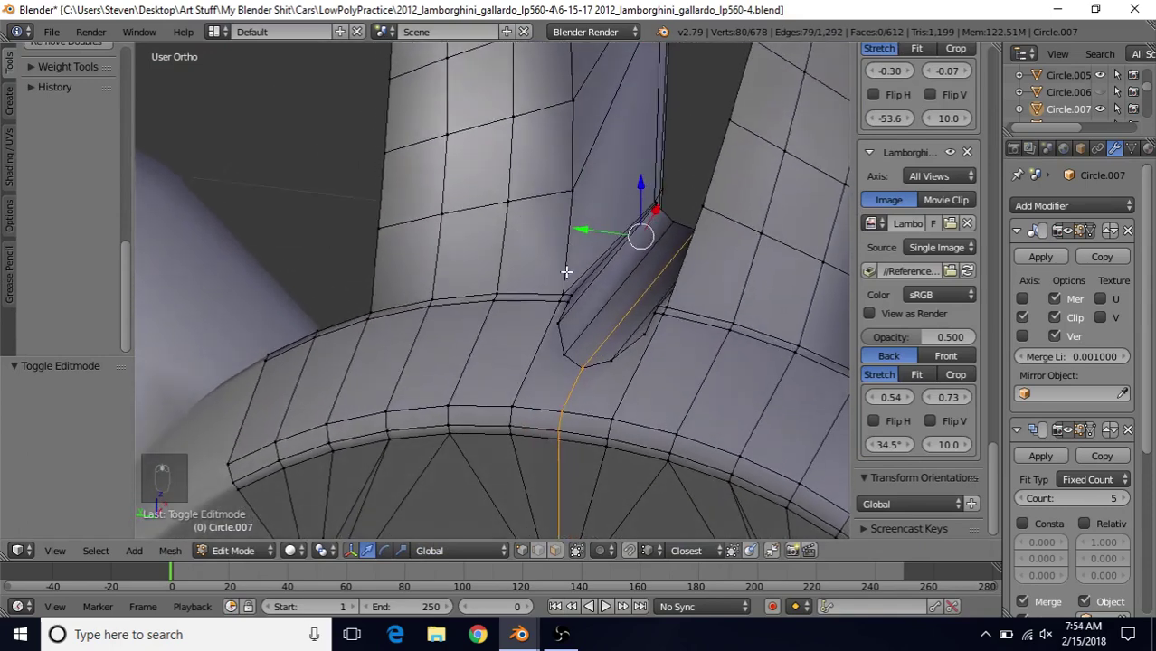
scroll(573, 328, "up", 2)
middle_click_drag(638, 346, 565, 374)
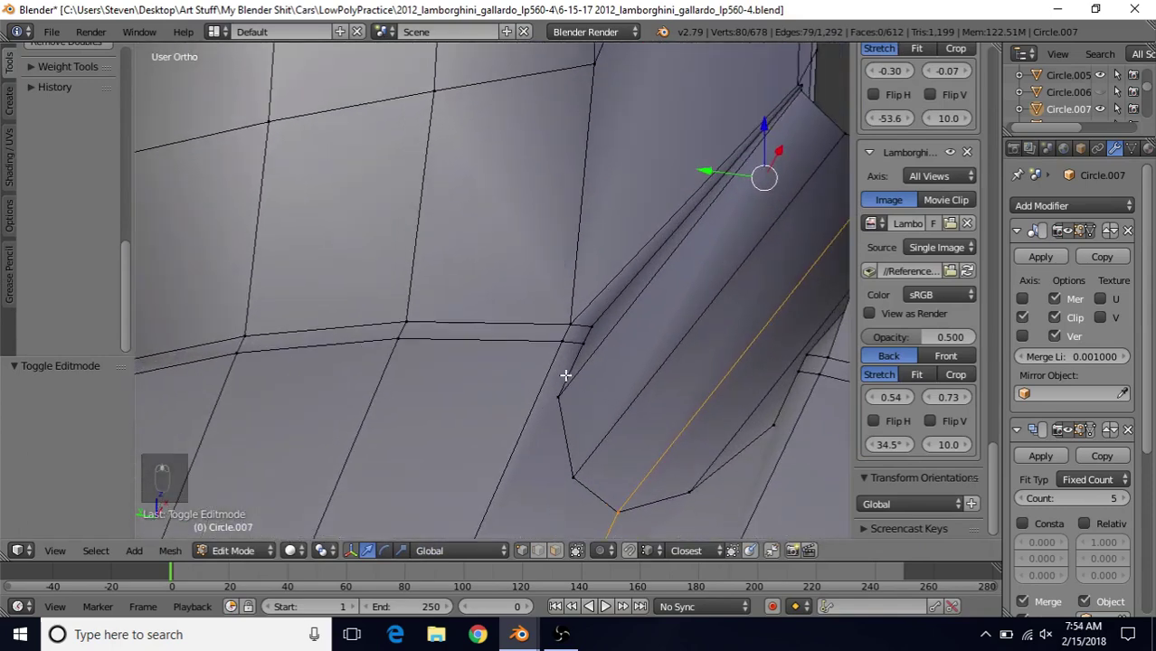
right_click(598, 320)
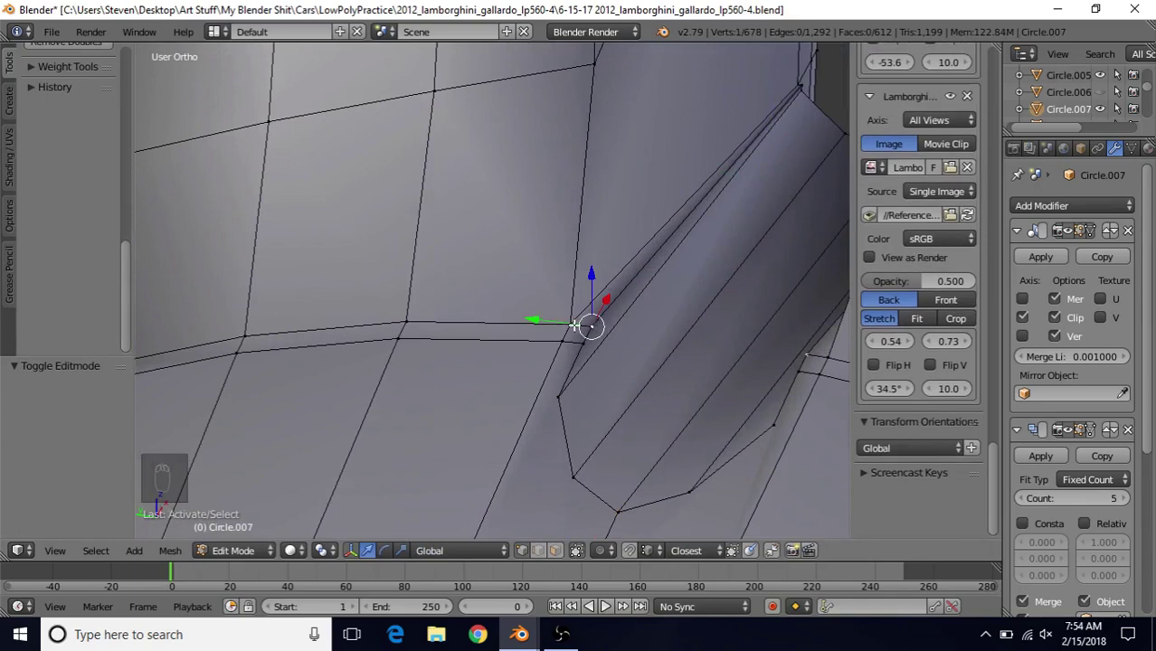
Step: Merge the two pairs of stray vertices at the spoke's inner lower corner, each pair at the last selected vertex
right_click(572, 325, "shift")
key("alt+m")
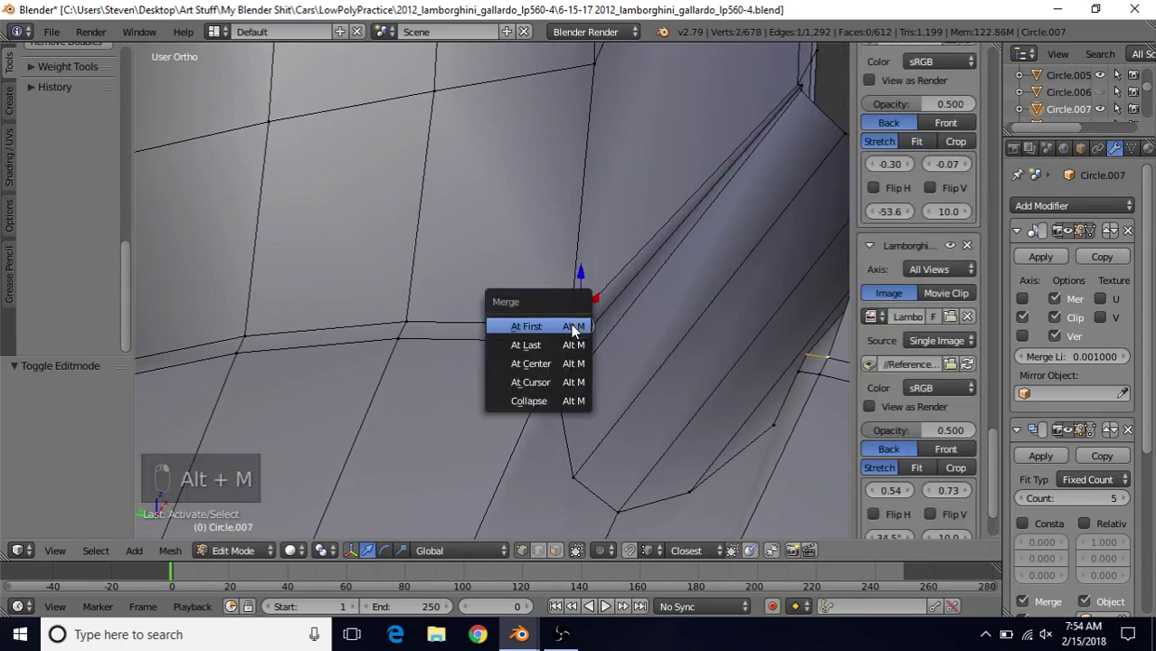
left_click(569, 339)
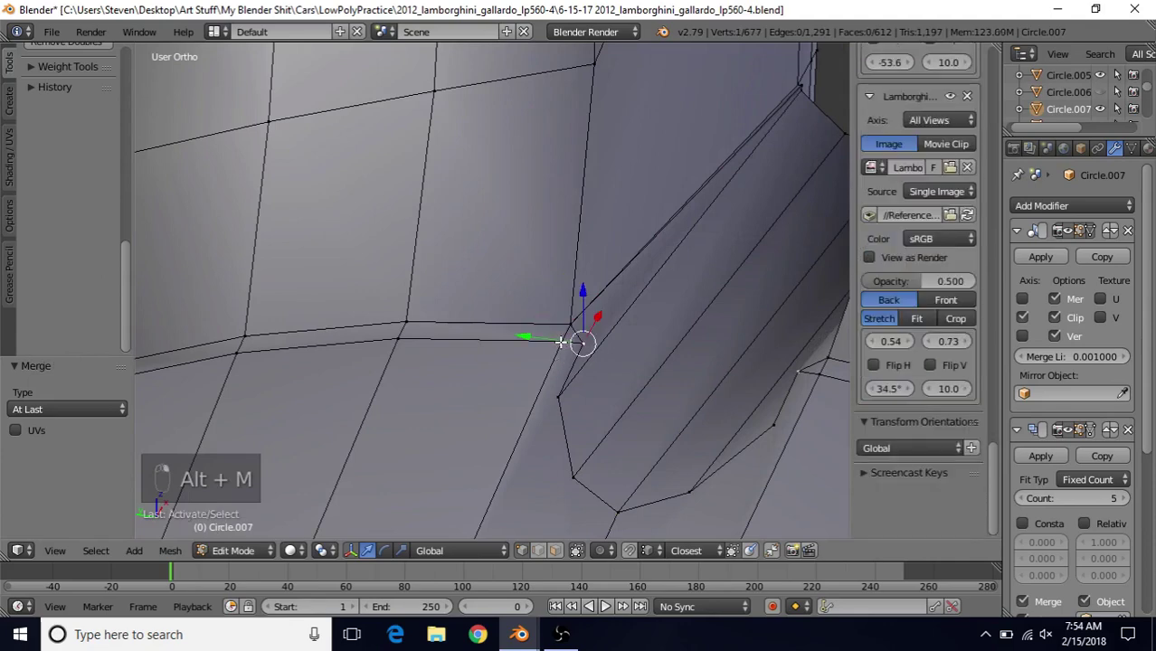
right_click(561, 342, "shift")
key("alt+m")
left_click(561, 342)
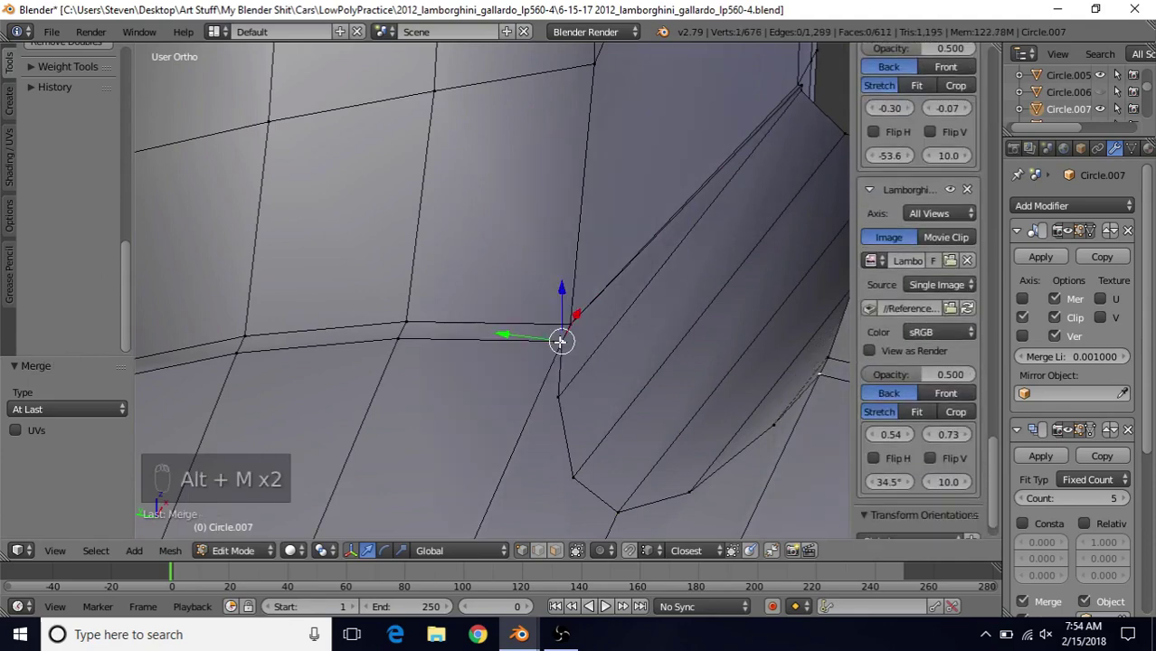
scroll(560, 342, "down", 2)
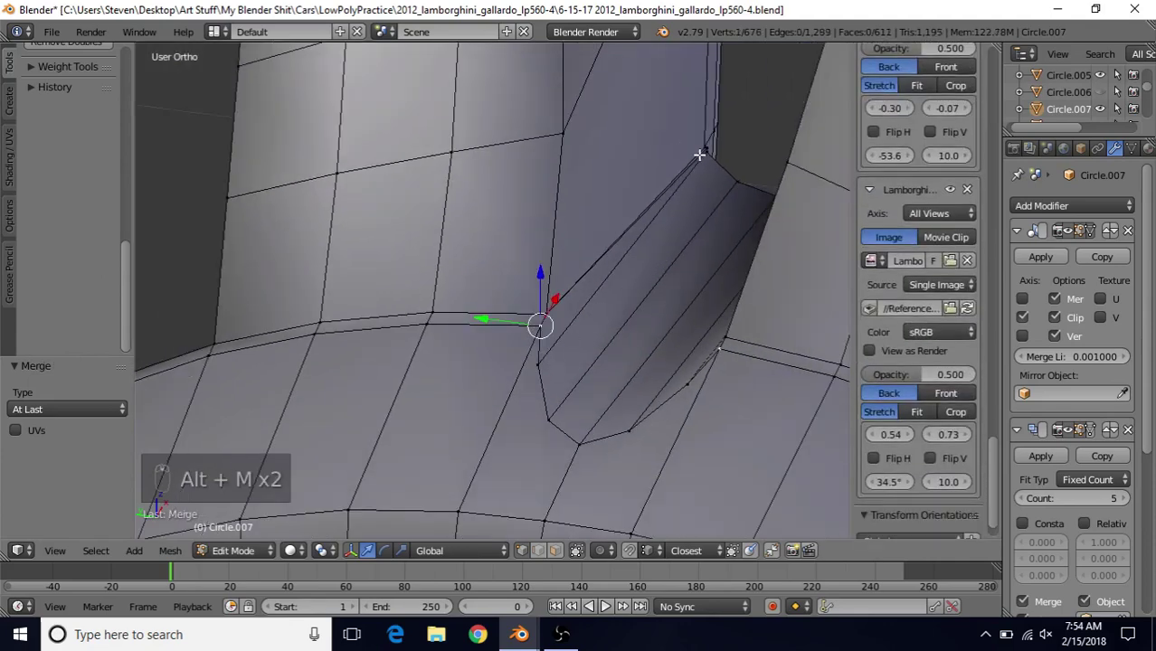
Step: Merge the three clustered vertices at the upper corner of the web between the spokes at the last selected one
right_click(699, 155)
scroll(629, 260, "down", 2)
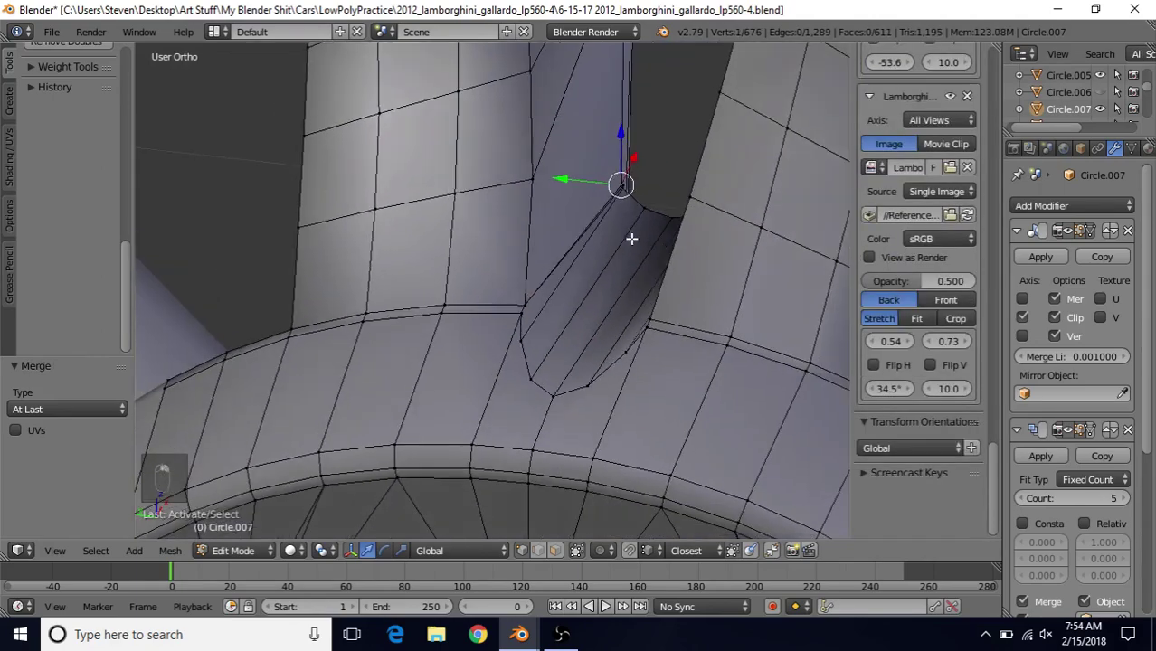
key("KP_Decimal")
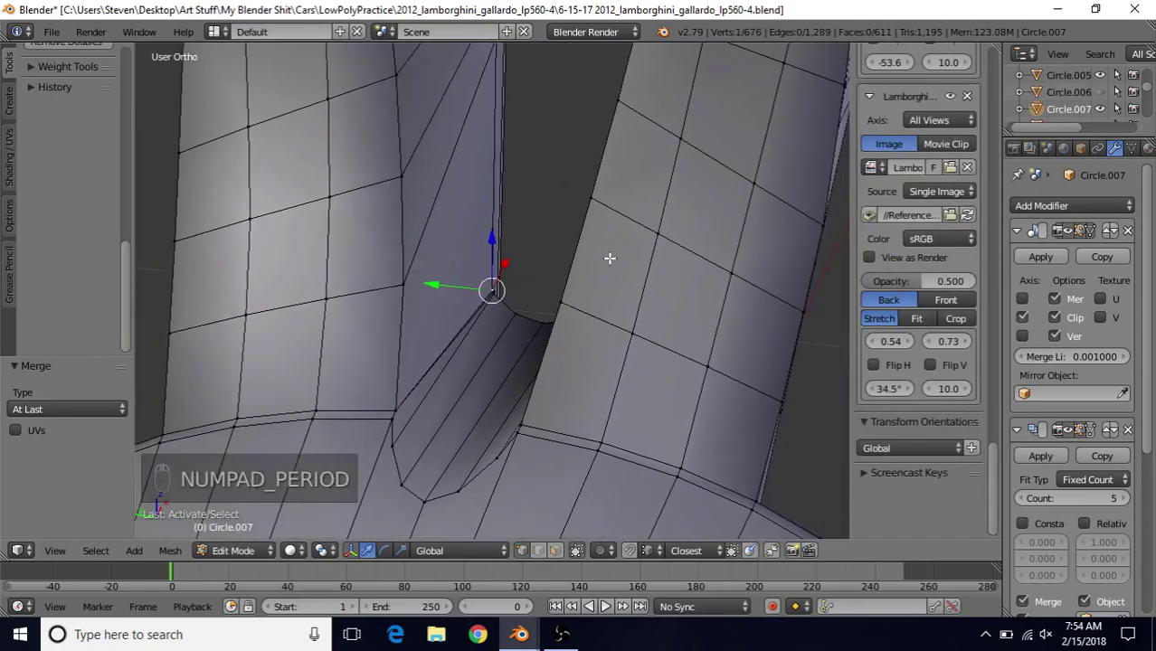
middle_click_drag(609, 258, 525, 279)
scroll(477, 294, "up", 14)
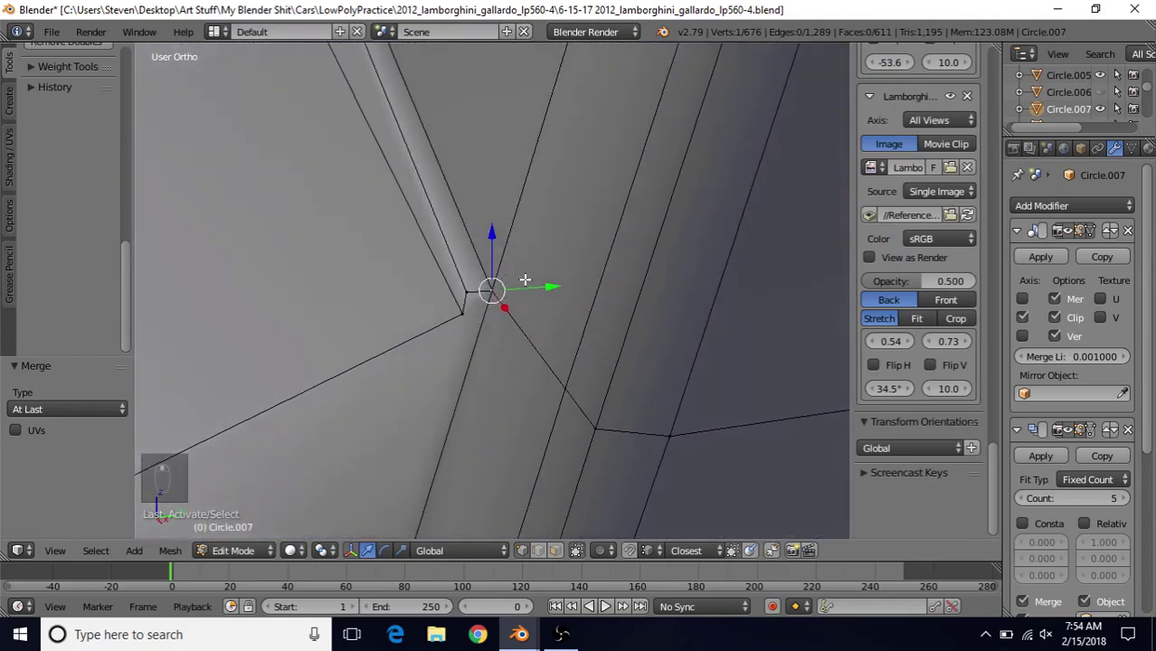
right_click(452, 313)
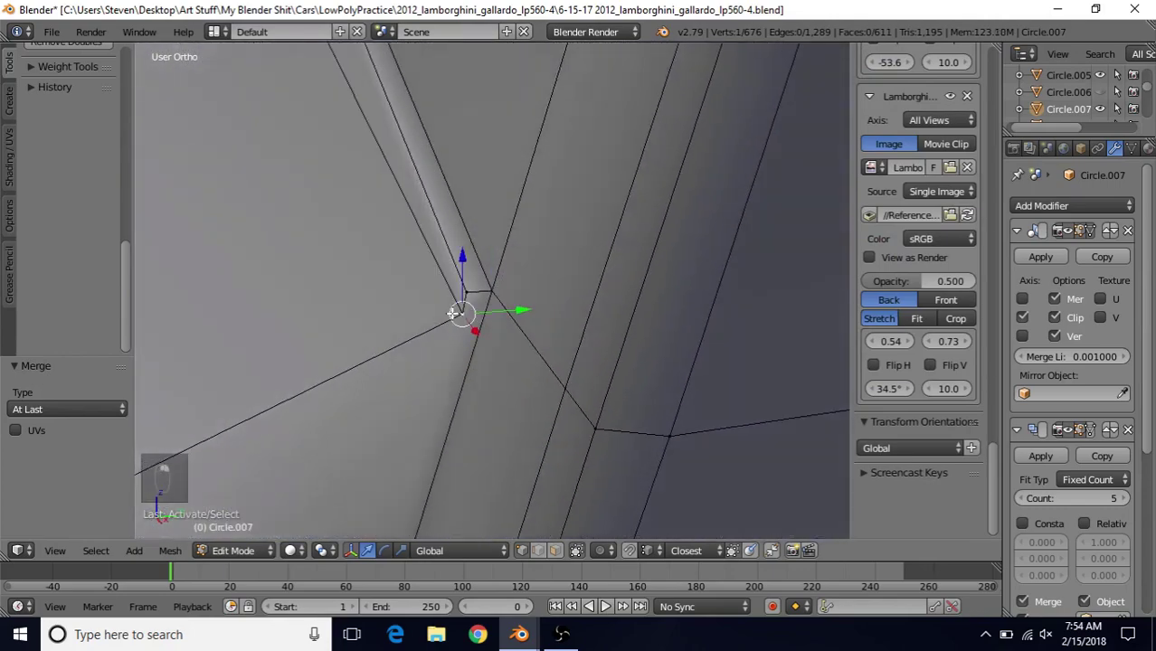
right_click(500, 288, "shift")
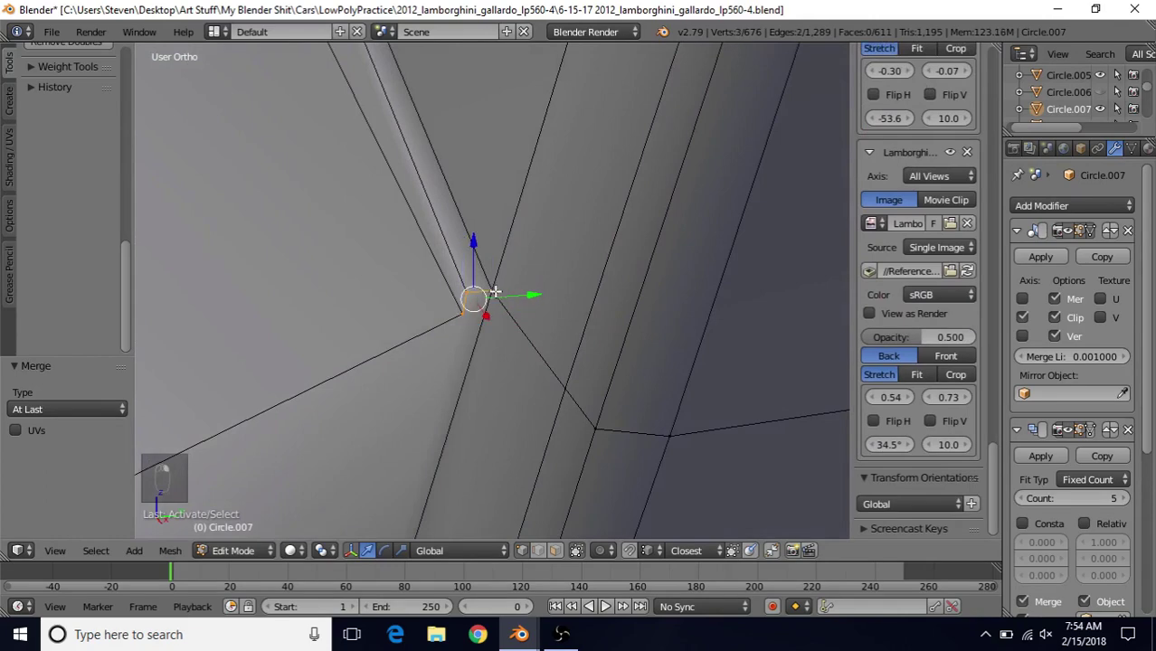
key("alt+m")
left_click(496, 294)
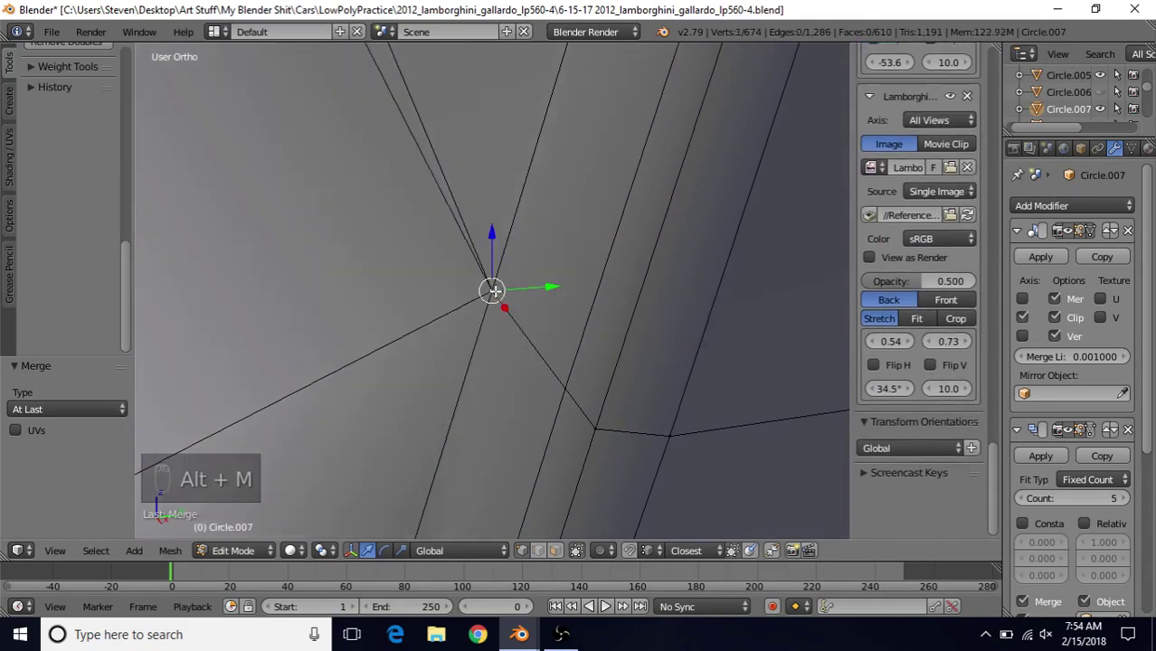
scroll(491, 291, "down", 5)
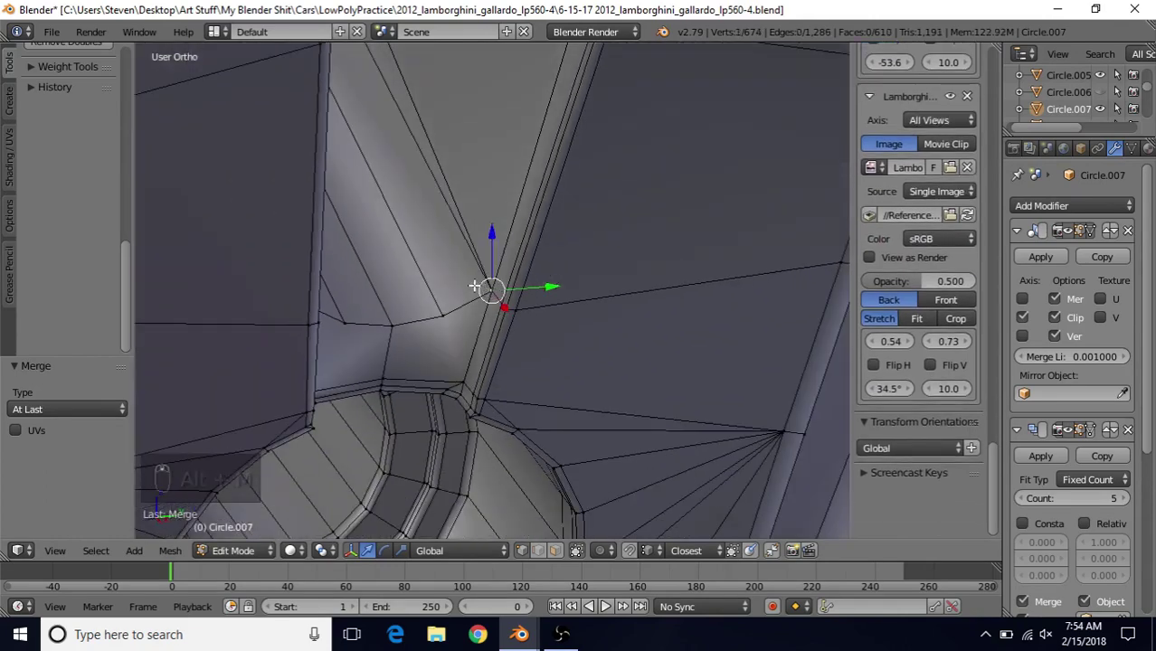
Step: Connect the vertex on the web's curved upper edge to the web's lower corner vertex with an edge
scroll(466, 276, "up", 2)
middle_click_drag(470, 276, 547, 212, "shift")
scroll(522, 268, "up", 2)
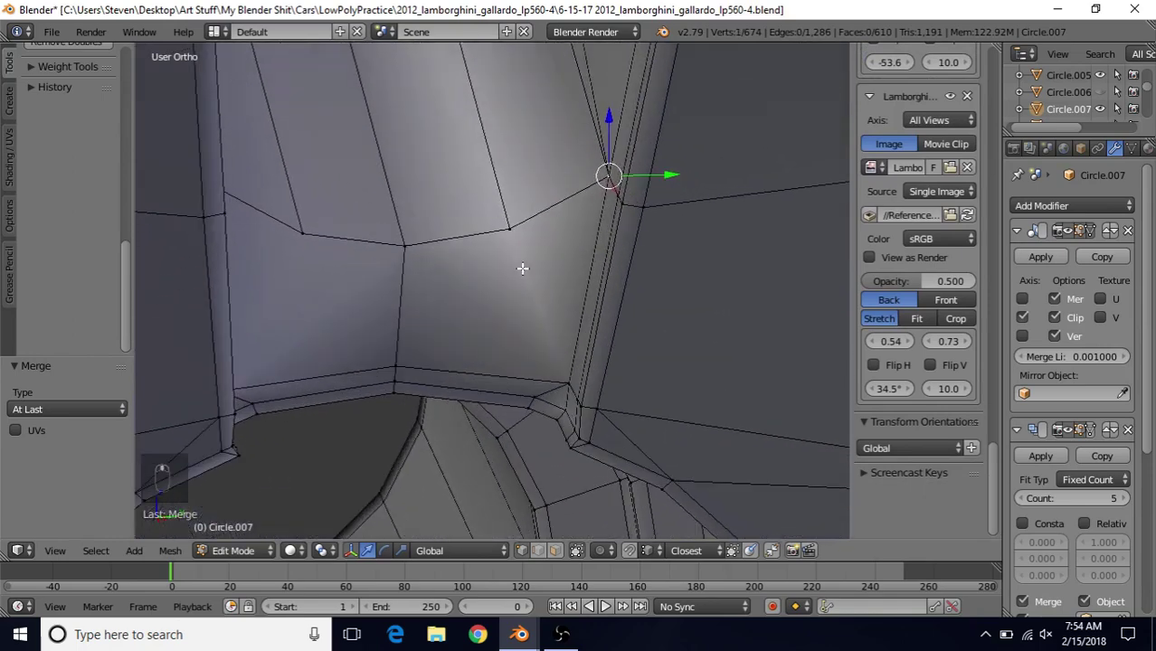
right_click(511, 235)
middle_click_drag(550, 259, 541, 315)
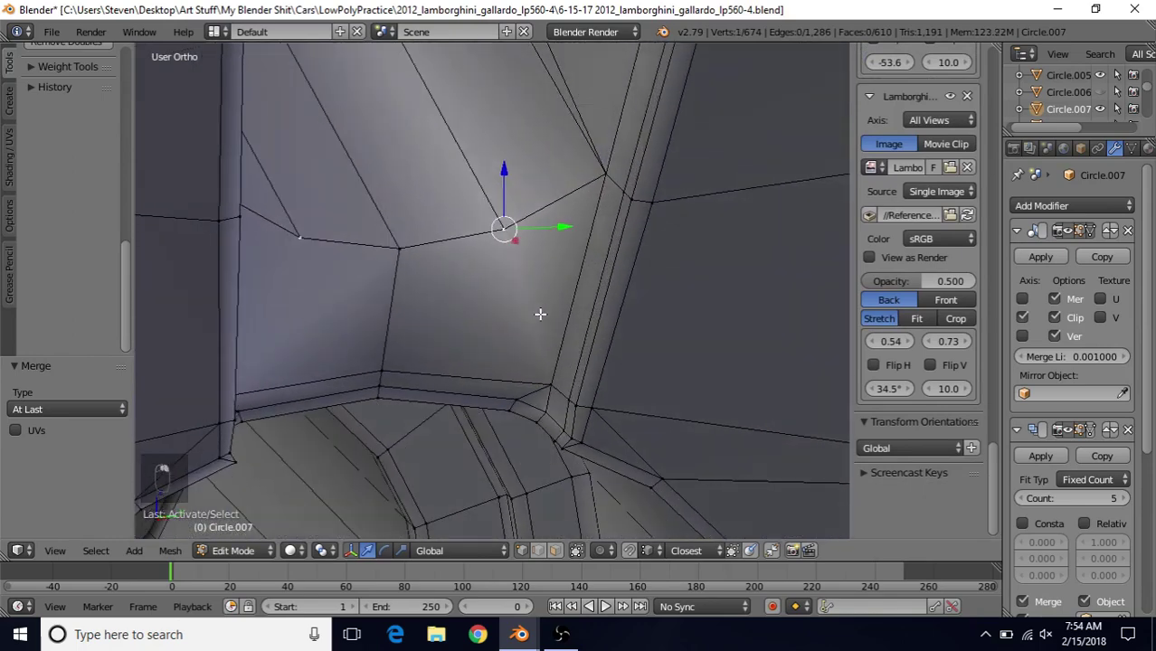
right_click(547, 376, "shift")
key("j")
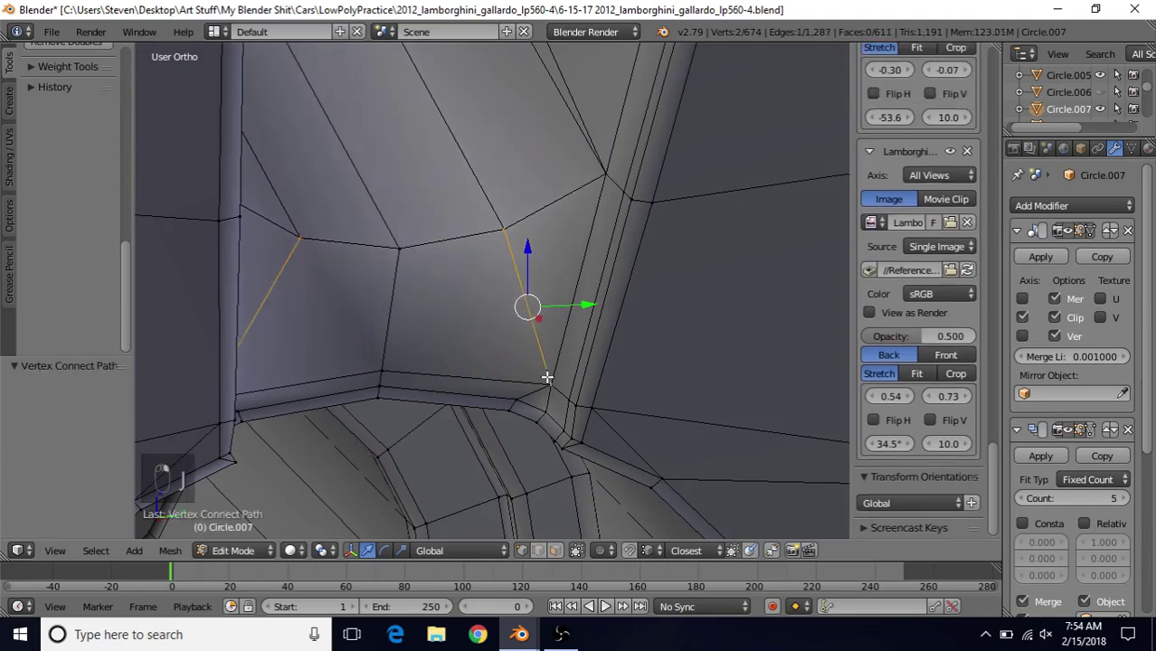
middle_click_drag(477, 323, 469, 323)
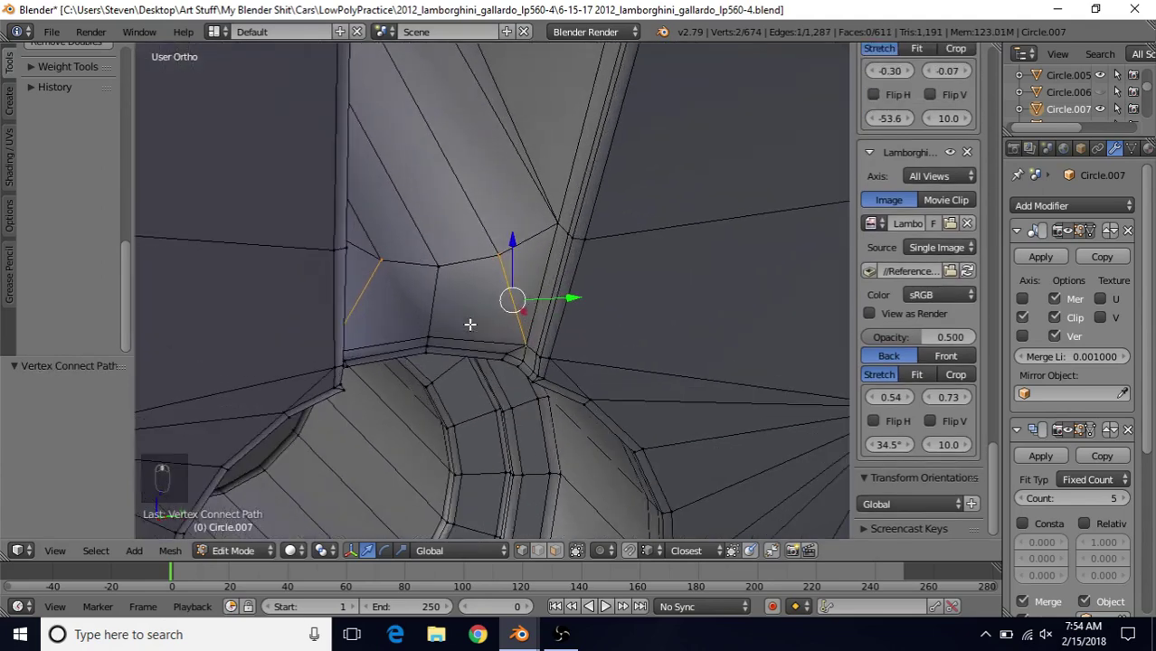
Step: Preview the web between the spokes in Object Mode with Subdivision Surface display on, and turn the display off again
key("Tab")
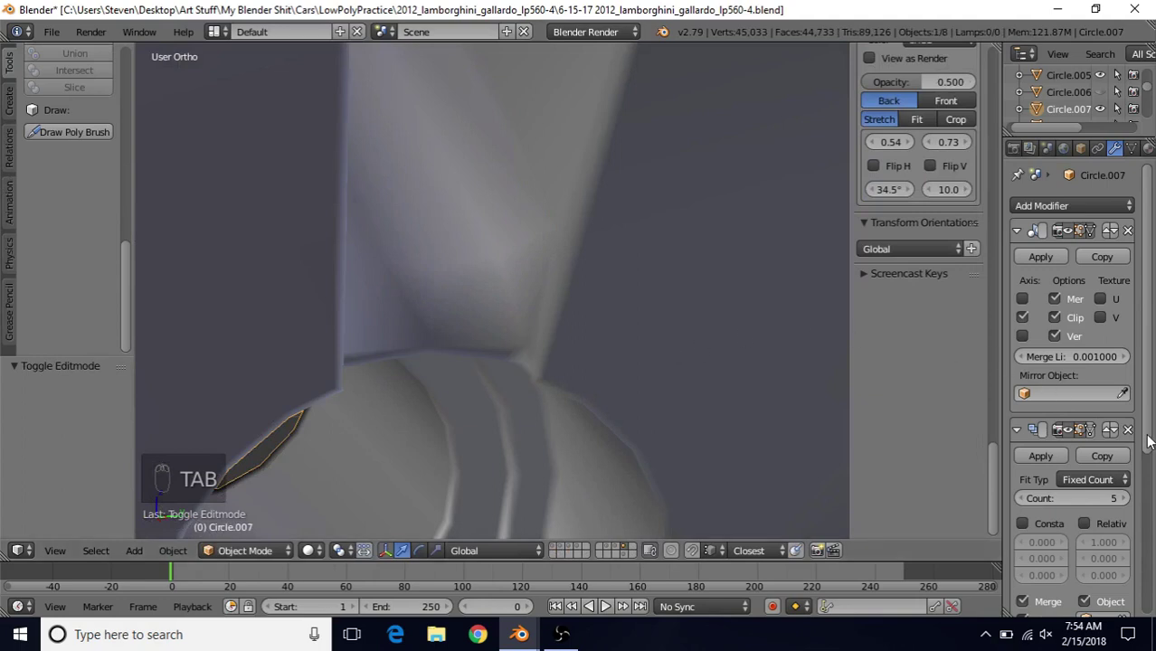
scroll(1149, 441, "down", 7)
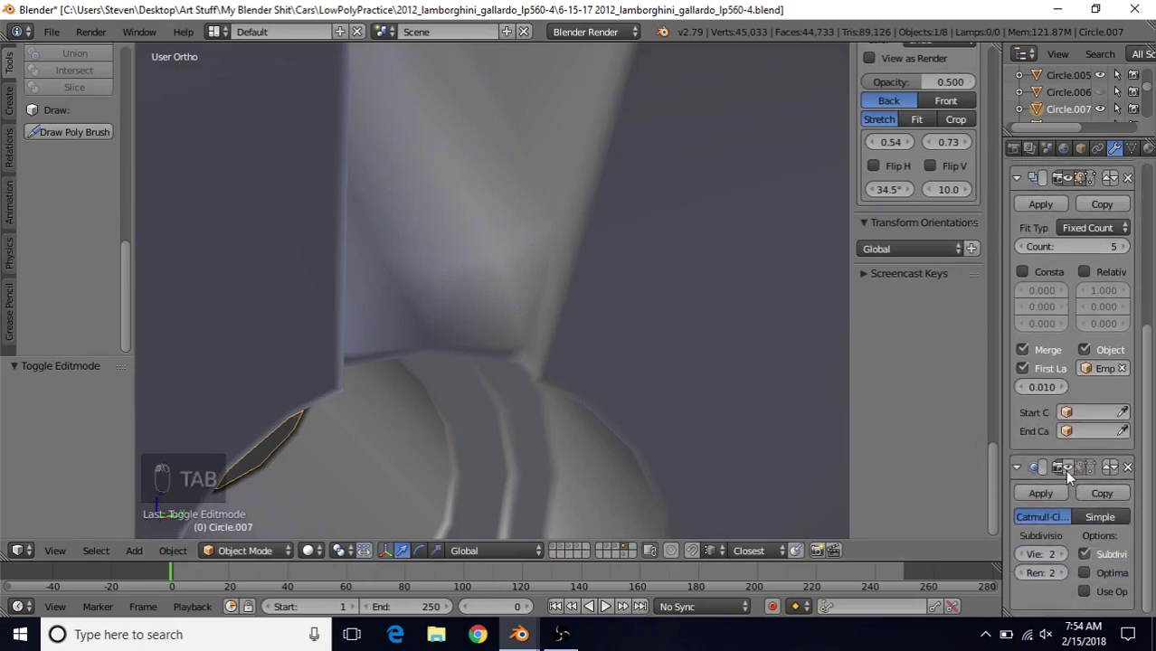
left_click(1068, 470)
middle_click_drag(568, 359, 464, 294)
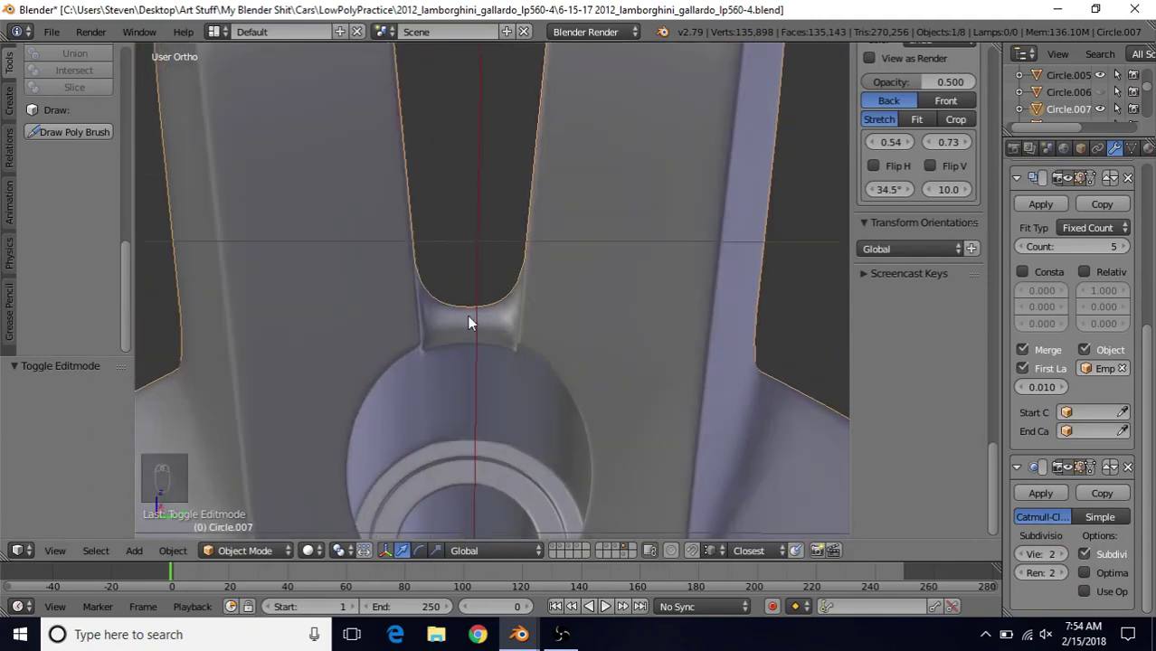
left_click(1065, 466)
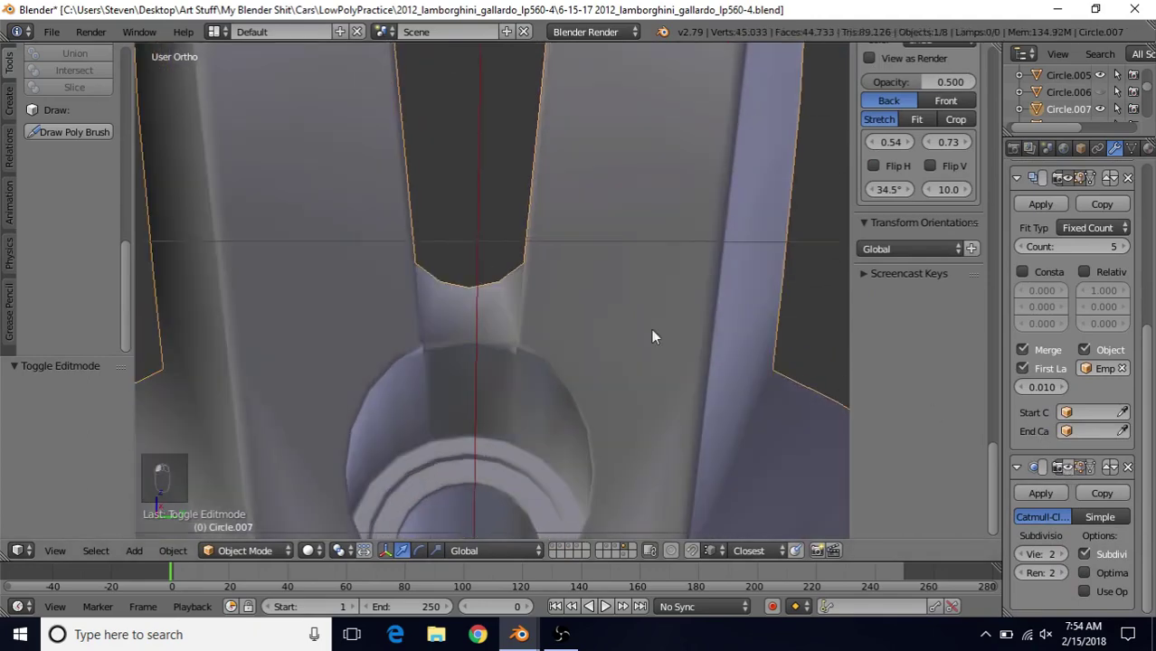
Step: Knife-cut a supporting edge just below the web's curved upper edge, from its centre edge out to the spoke's border
key("Tab")
middle_click_drag(500, 310, 426, 306)
scroll(426, 305, "up", 4)
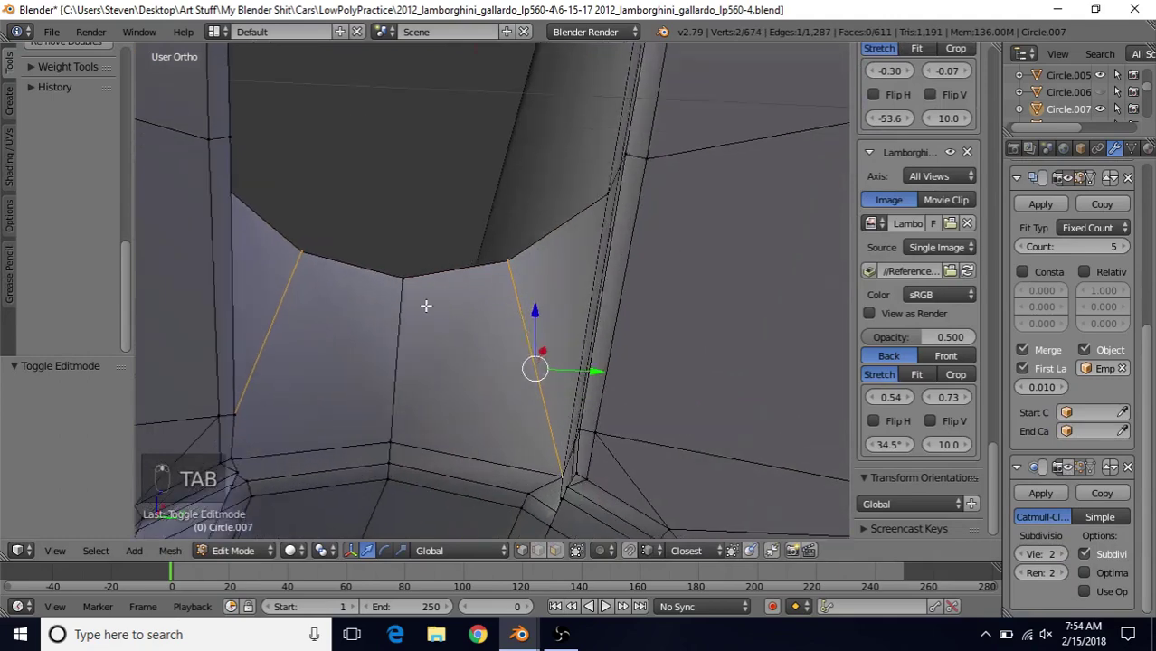
middle_click_drag(581, 253, 655, 291)
key("k")
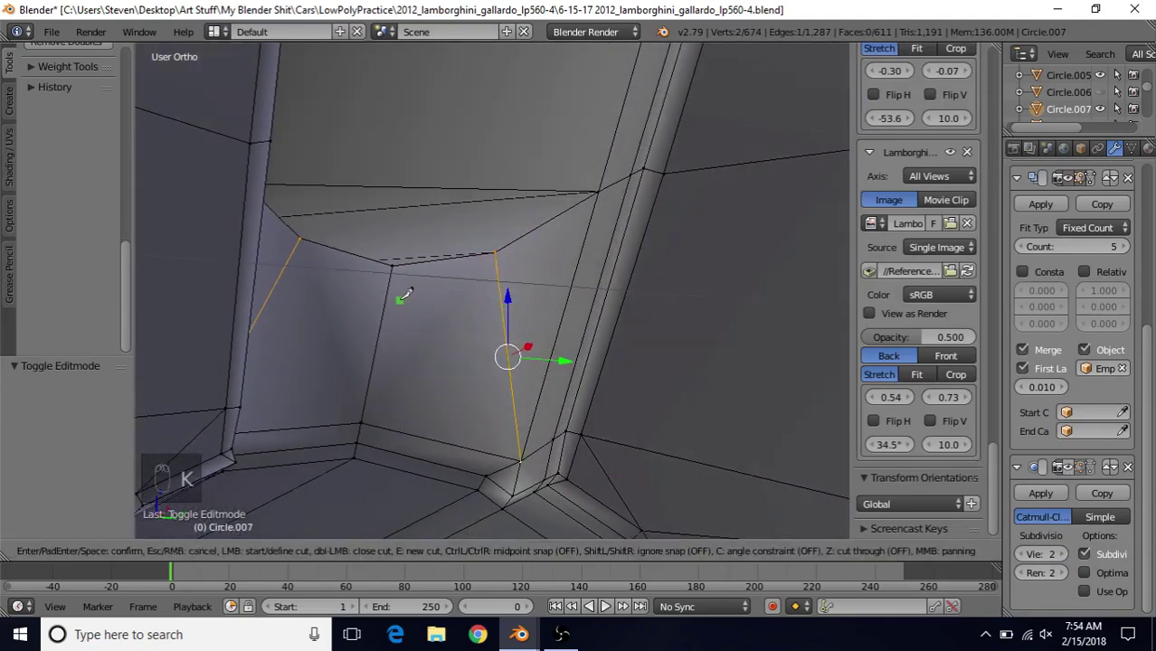
left_click(390, 286)
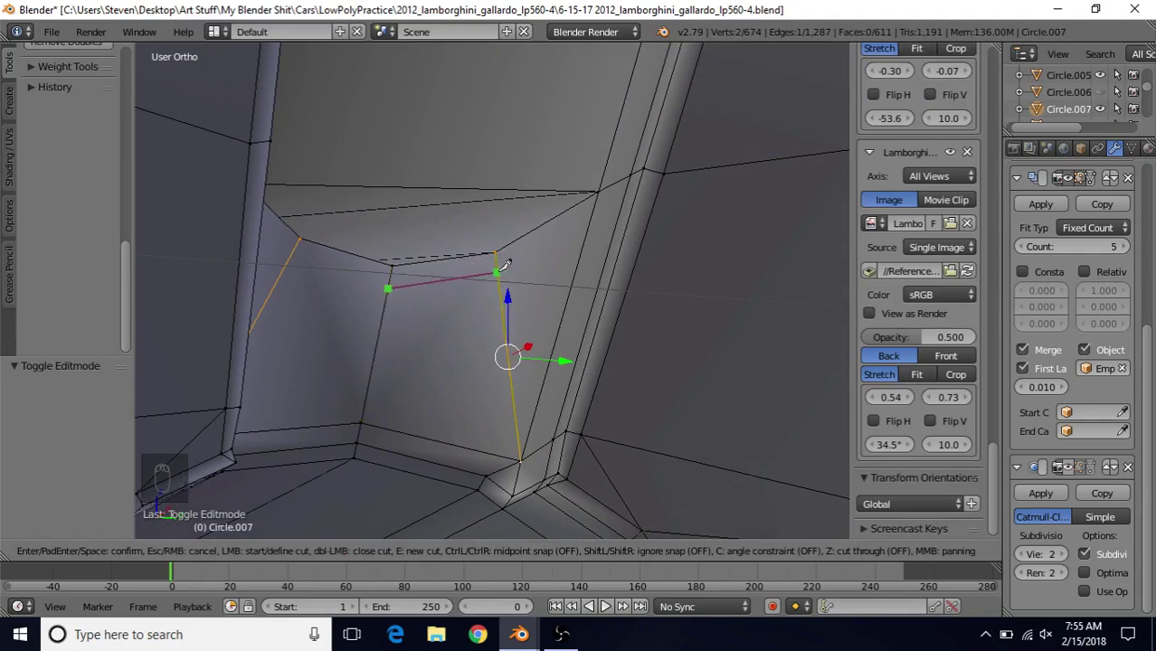
left_click(497, 270)
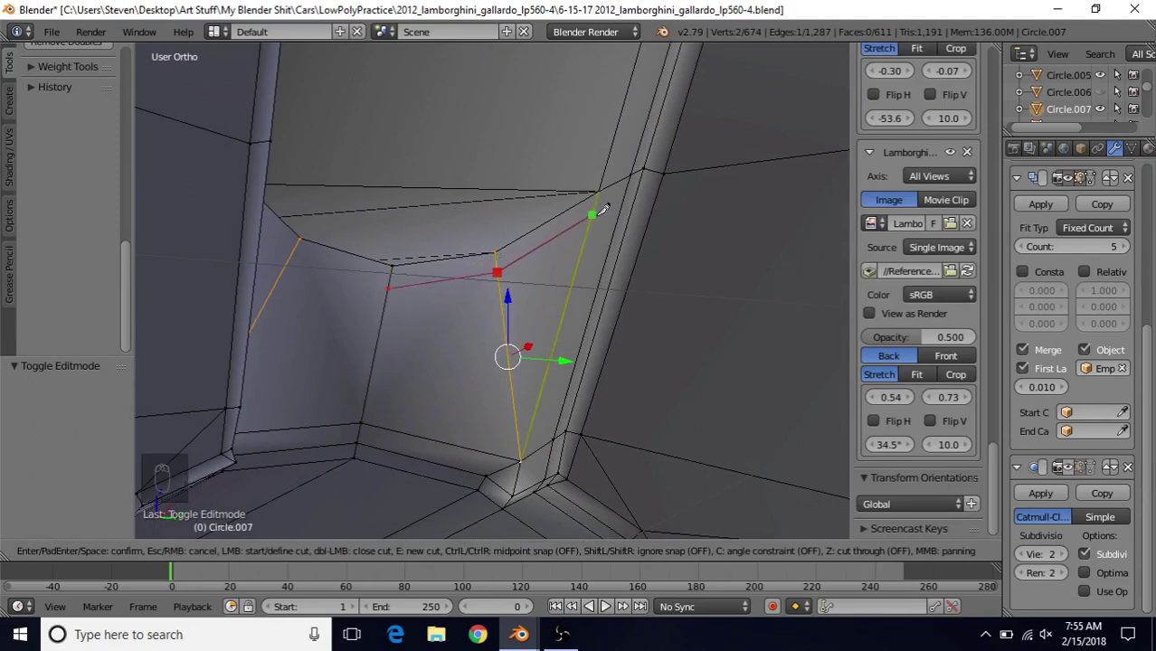
left_click(597, 211)
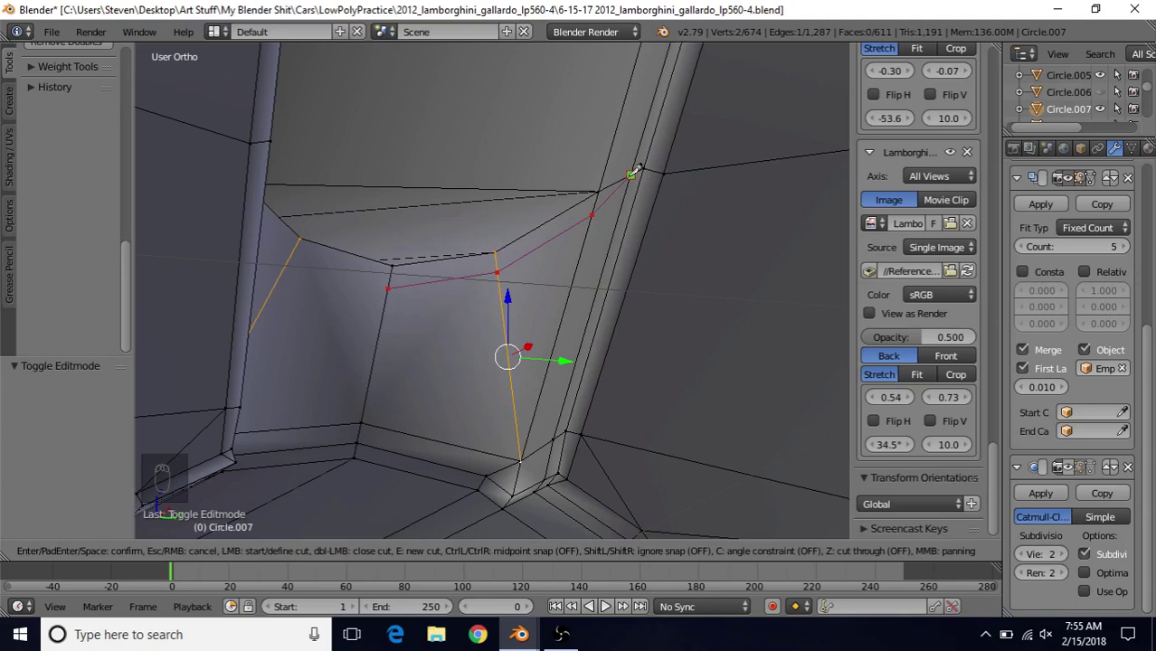
key("Return")
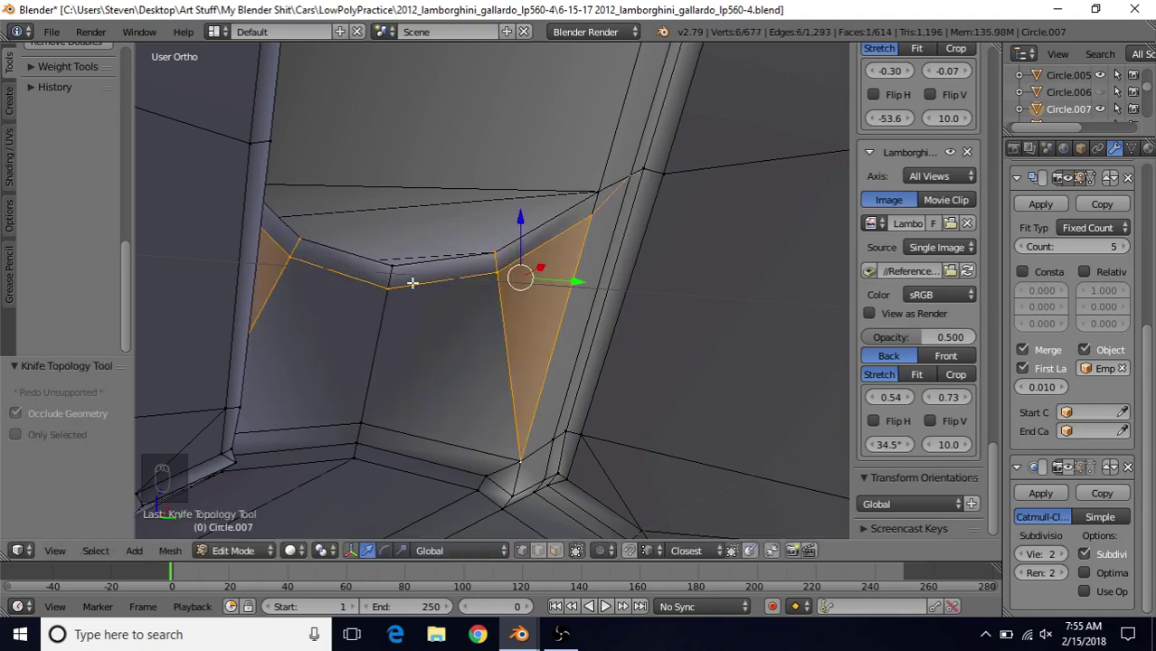
Step: Slide the new cut's vertex on the connecting edge slightly down the web, by a factor of about 0.009
right_click(389, 299)
right_click(500, 302)
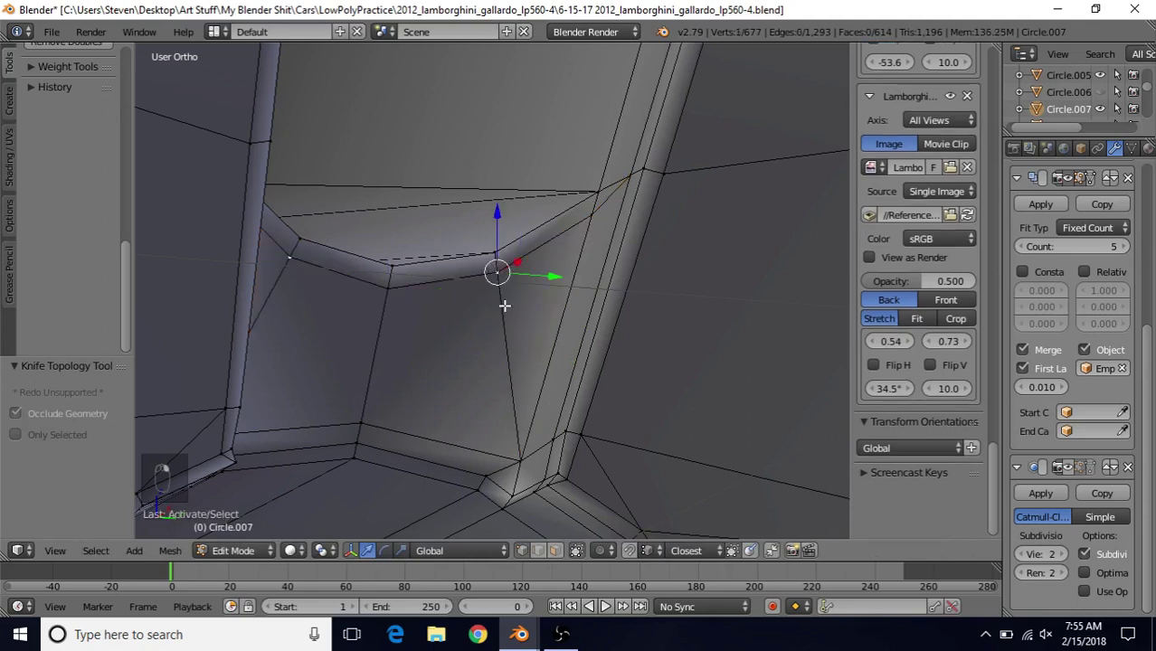
key("g")
key("g")
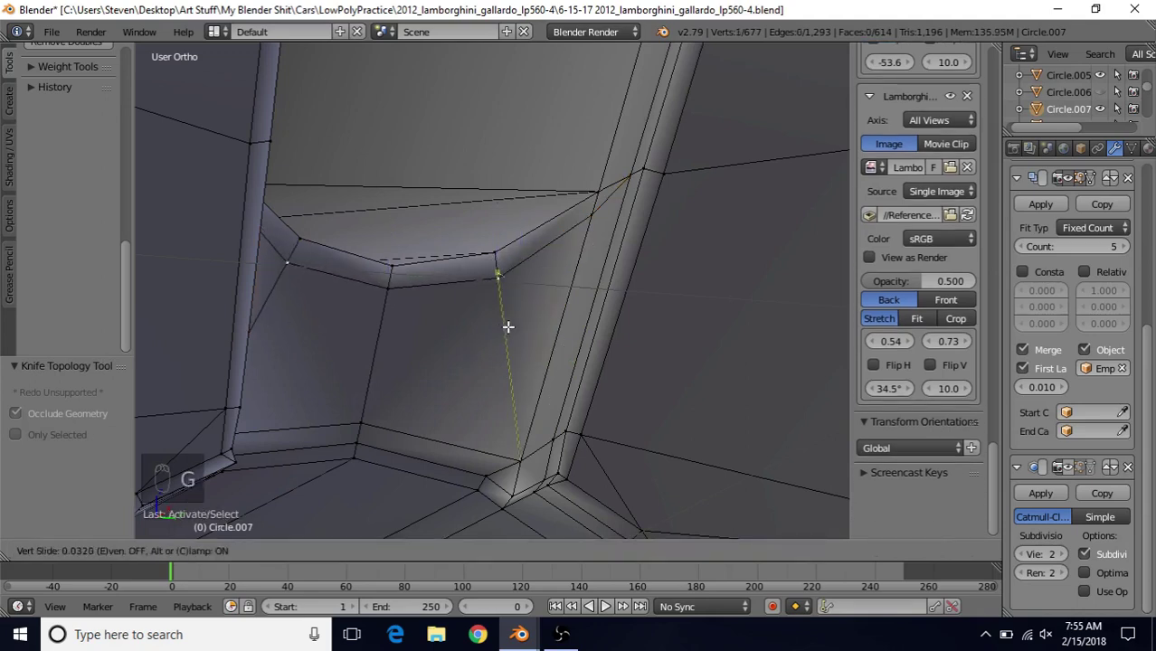
right_click(508, 327)
key("g")
key("g")
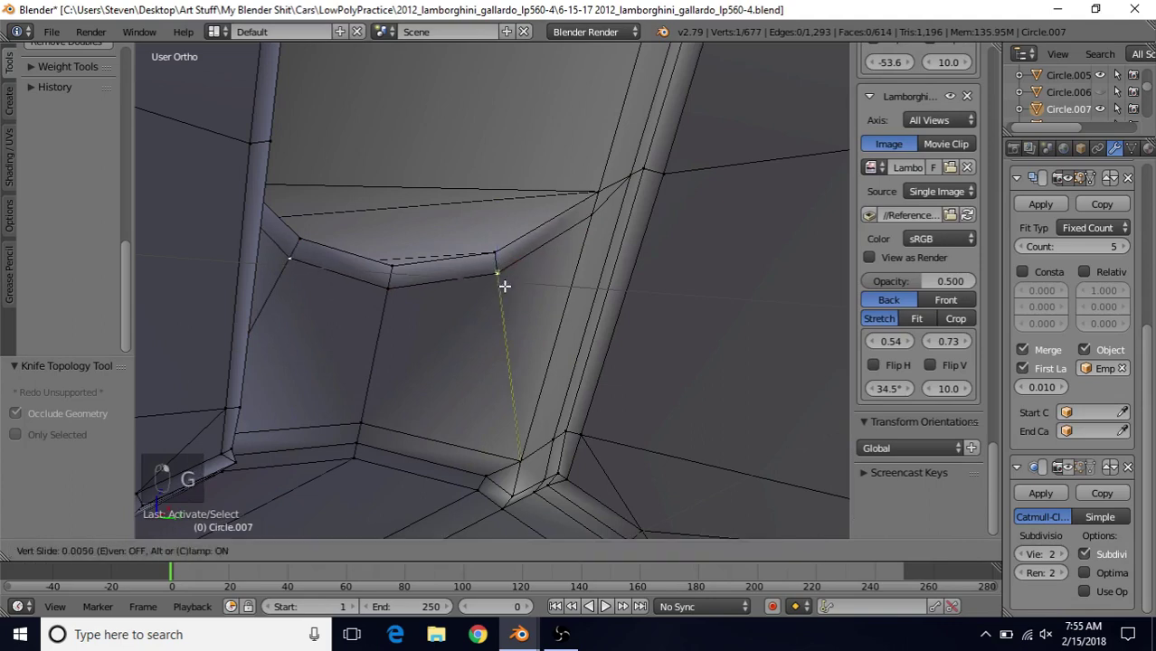
left_click(501, 287)
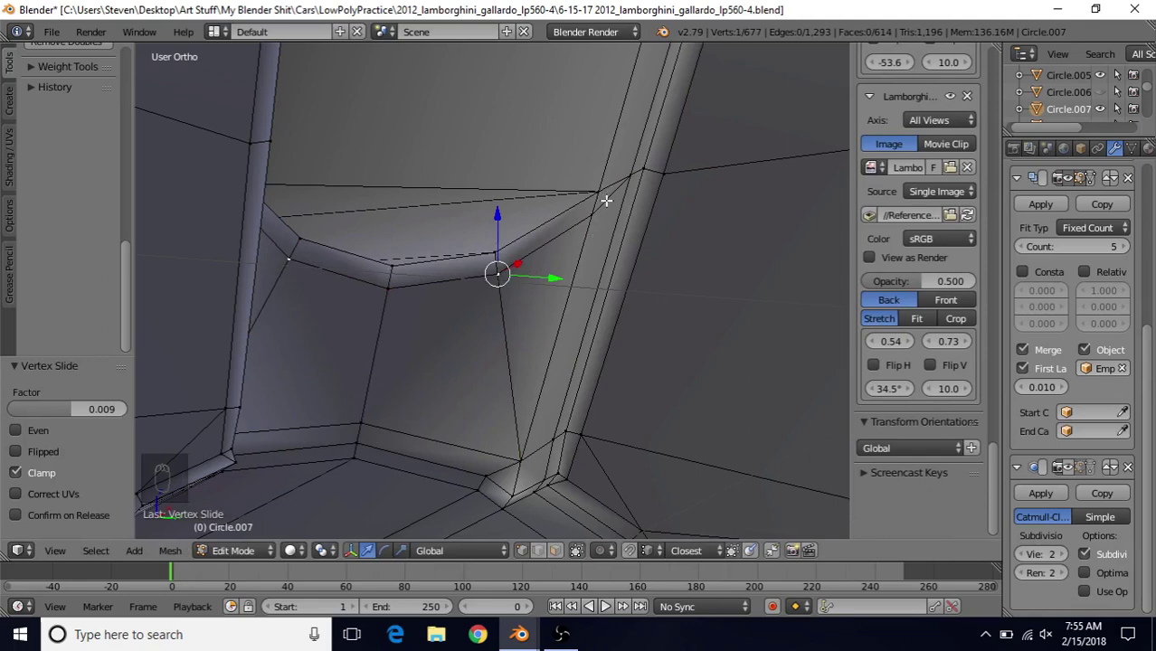
Step: Show the Subdivision Surface result in Object Mode and inspect the smoothed web between the spokes from the front
scroll(624, 323, "down", 3)
key("Tab")
scroll(678, 390, "down", 2)
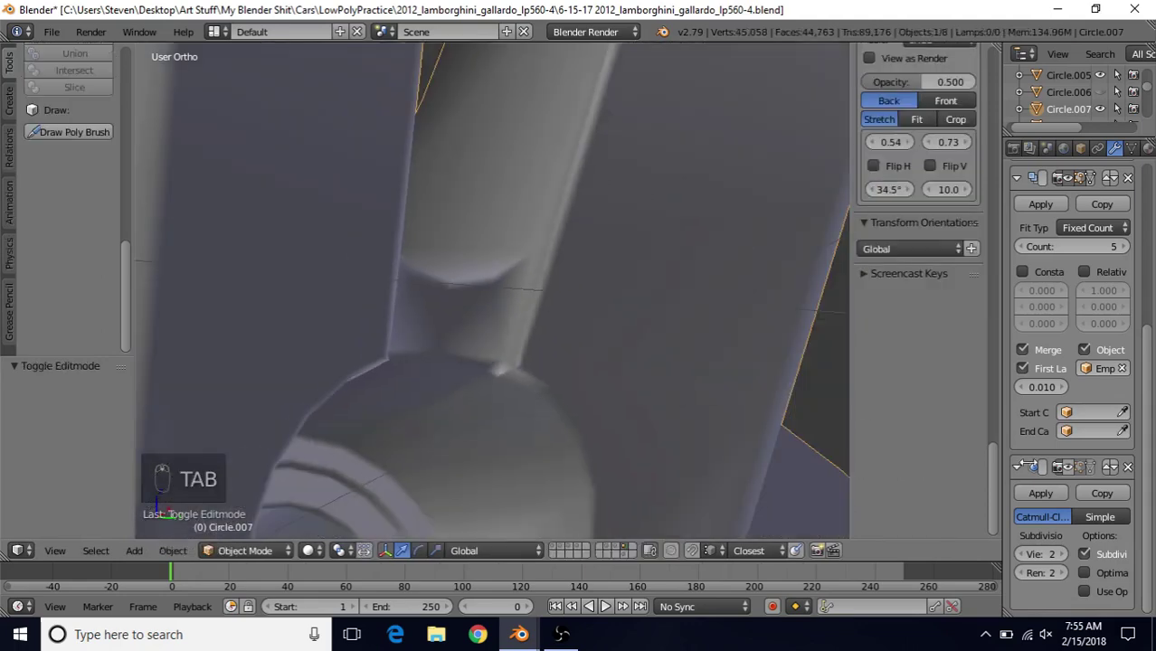
scroll(561, 344, "down", 3)
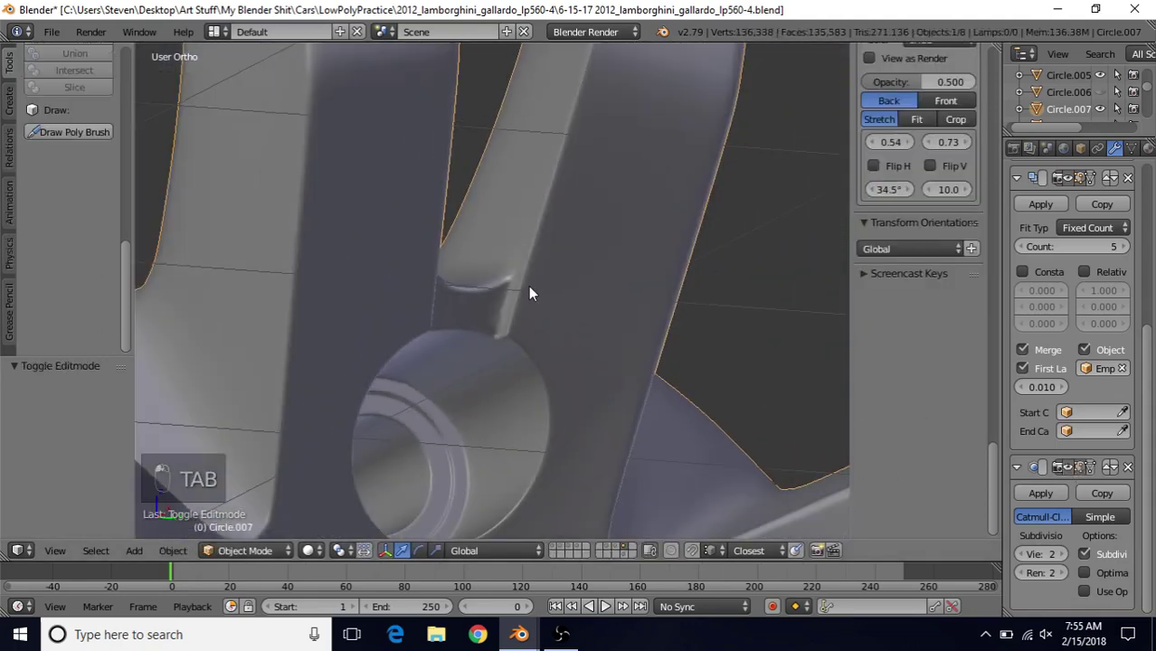
middle_click_drag(528, 292, 488, 237)
scroll(470, 298, "up", 3)
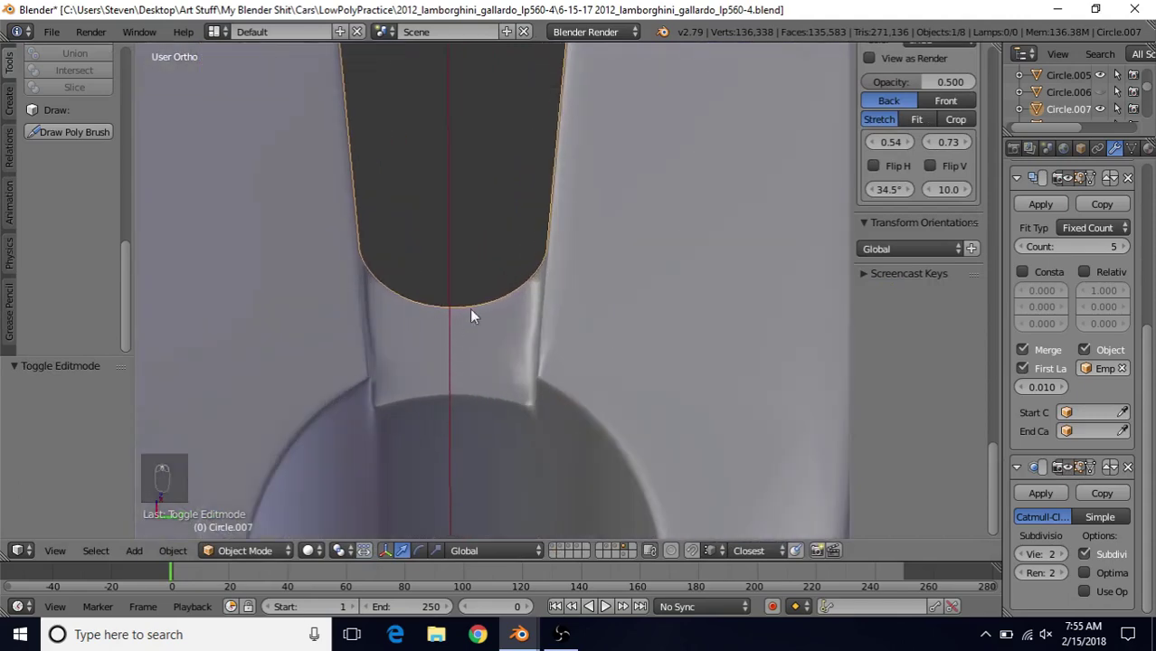
scroll(500, 312, "up", 2)
Step: Switch to the other Blender window with the practice rim file and examine its mesh around the web in Edit Mode
mouse_move(519, 634)
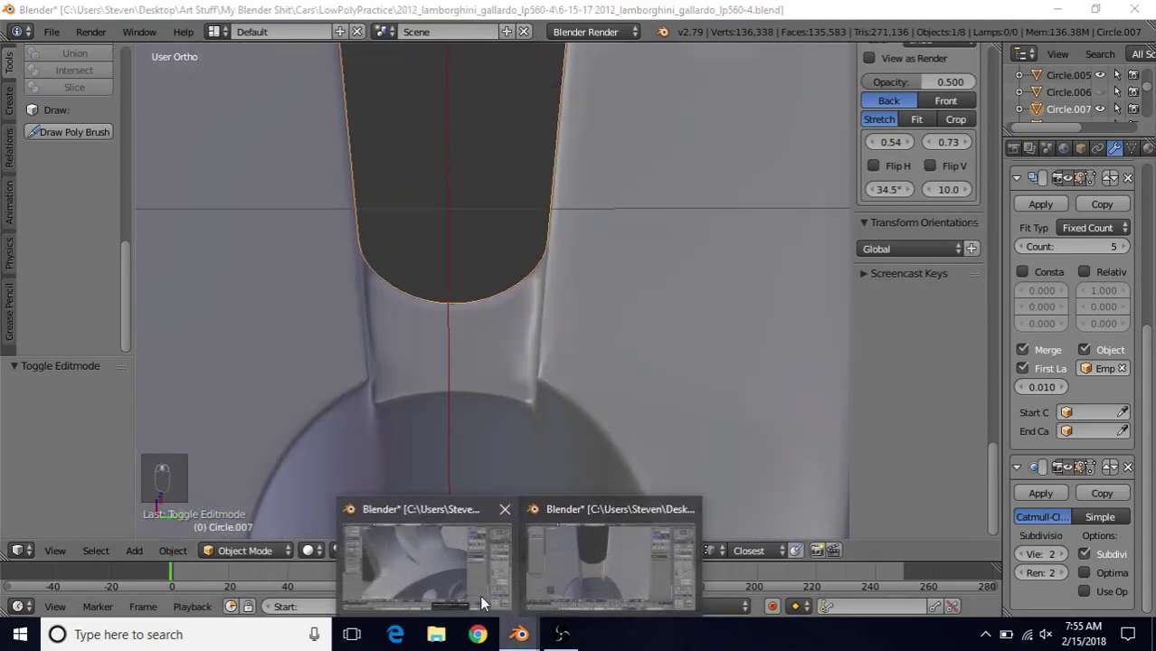
left_click(466, 528)
key("Tab")
scroll(436, 285, "down", 2)
middle_click_drag(433, 286, 712, 169)
scroll(637, 261, "up", 4)
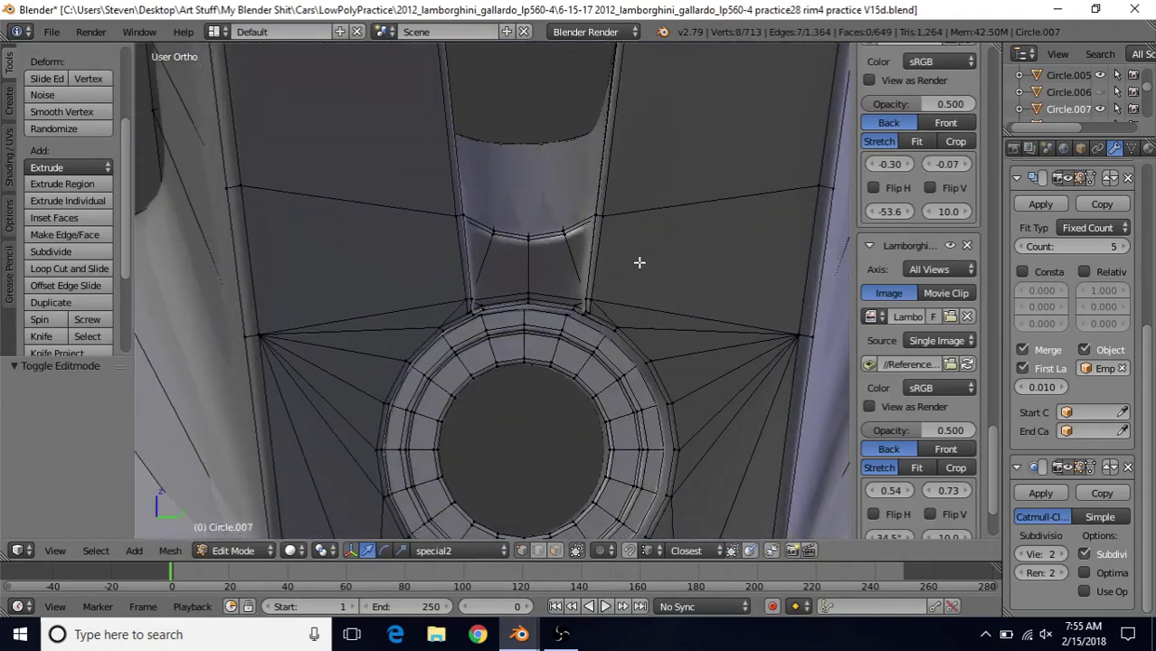
middle_click_drag(657, 275, 474, 281)
scroll(478, 289, "up", 4)
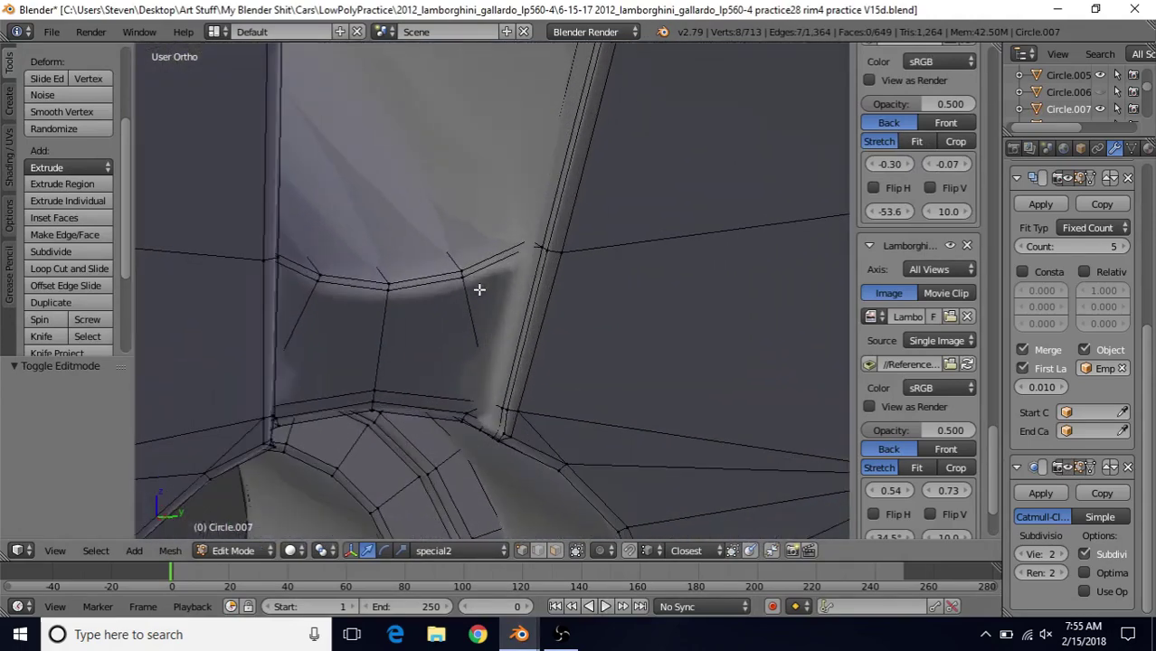
Step: Inspect the practice rim's smoothed web in Object Mode and its Edit Mode mesh around the vertex on the curved upper edge
key("Tab")
scroll(453, 241, "up", 3)
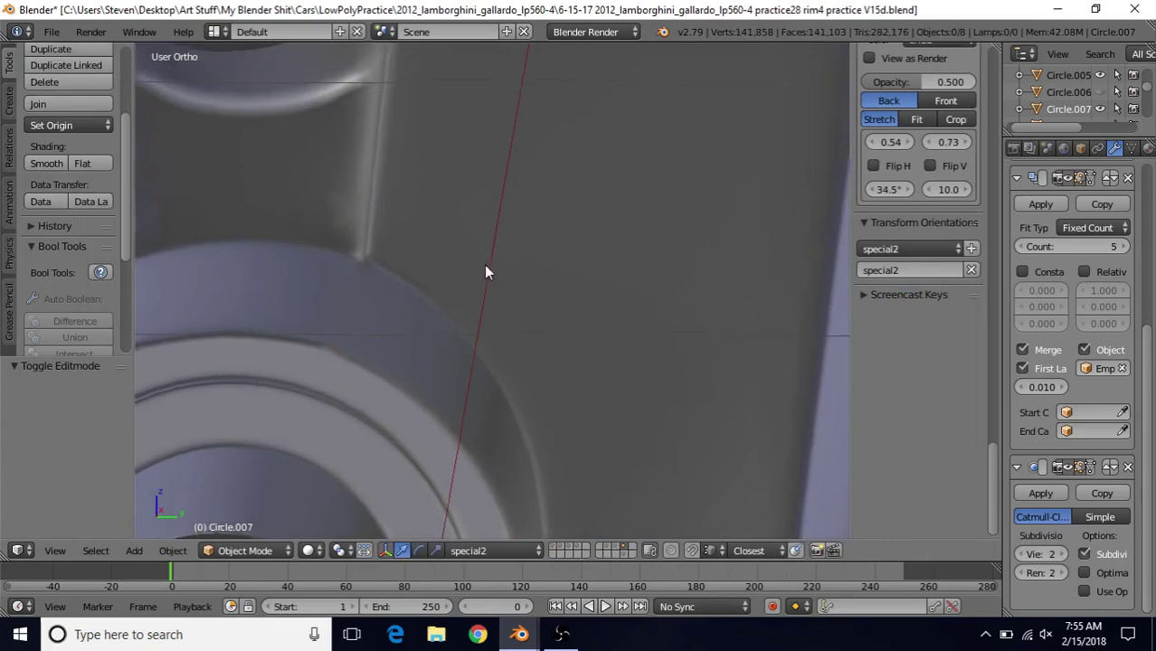
scroll(737, 426, "down", 3)
key("Tab")
right_click(605, 286)
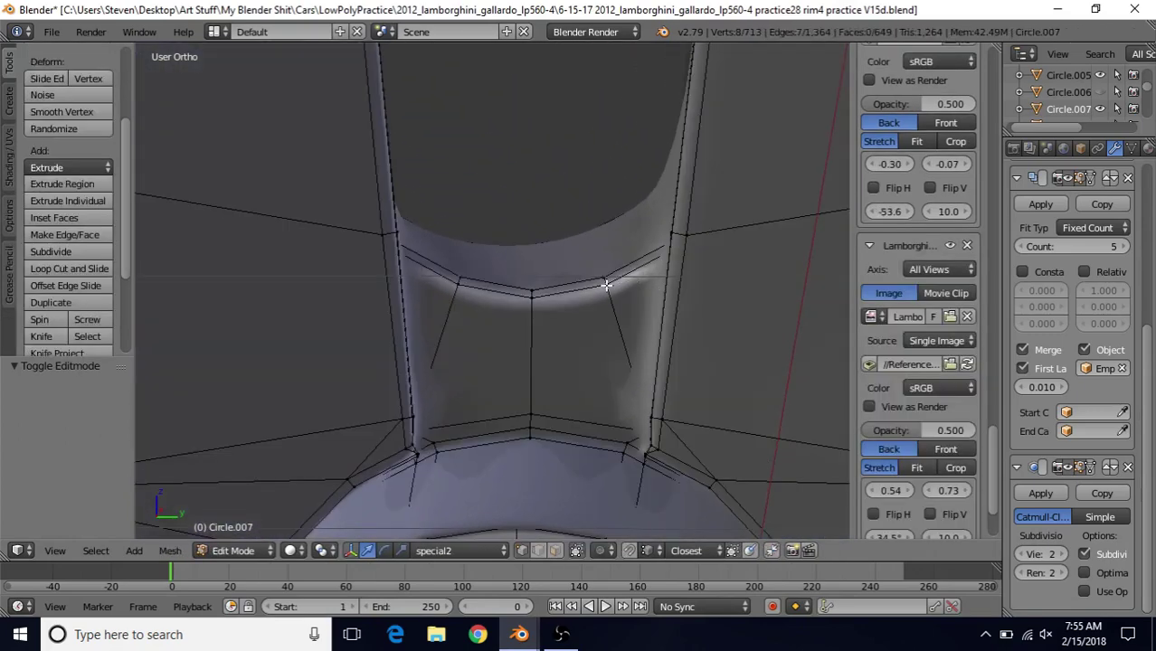
key("KP_Decimal")
scroll(615, 294, "up", 2)
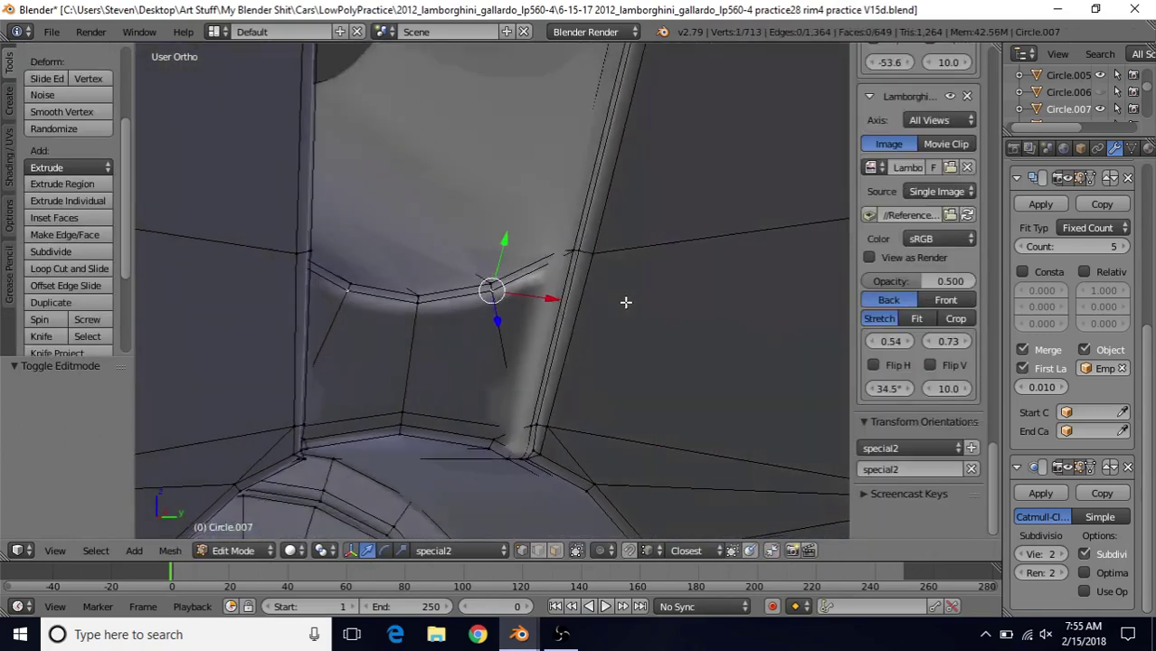
middle_click_drag(624, 302, 634, 333)
Step: Compare the practice rim's web with and without the Subdivision Surface preview, leaving the preview on in Object Mode
left_click(1068, 467)
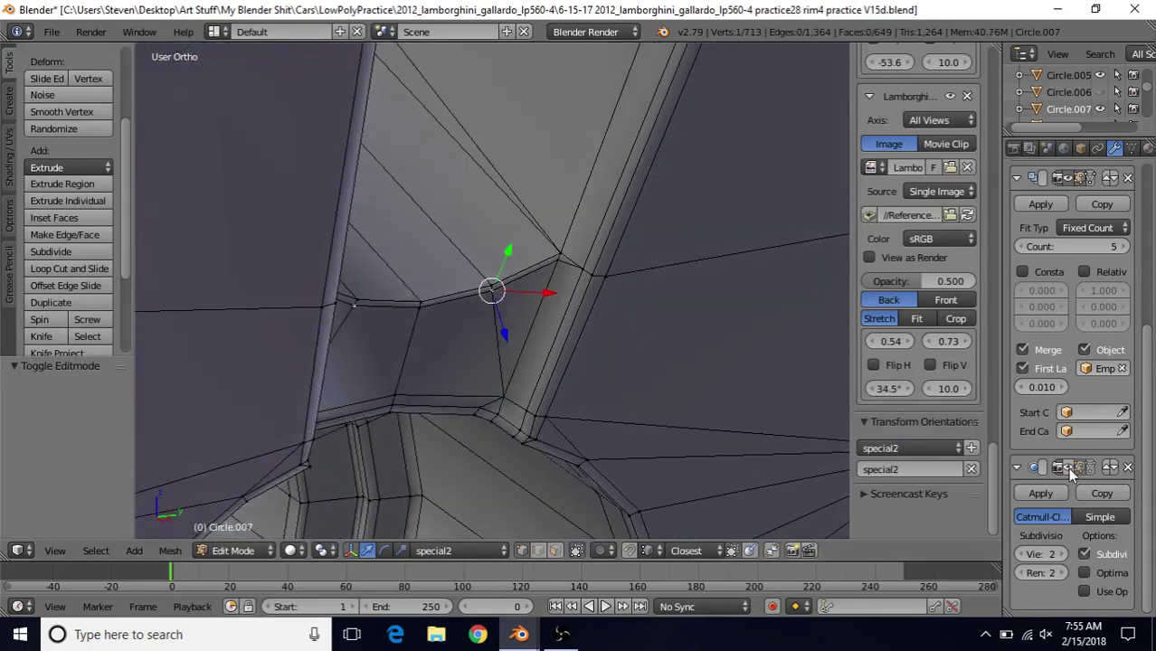
scroll(540, 292, "up", 2)
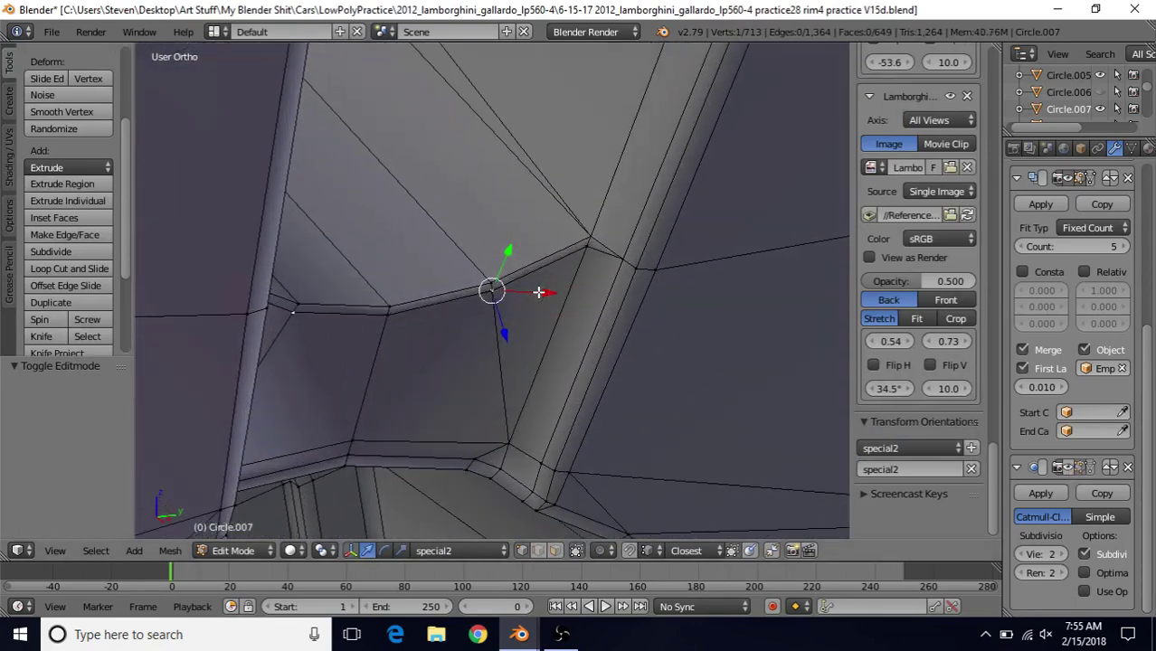
key("Tab")
middle_click_drag(537, 291, 478, 231)
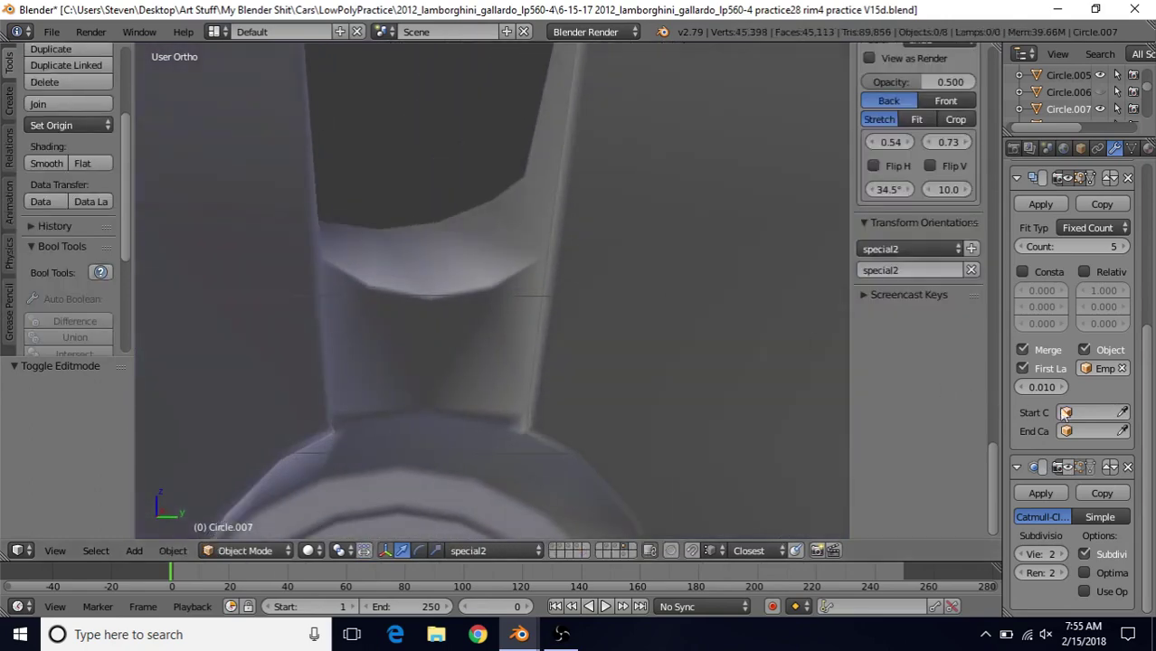
left_click(1069, 467)
scroll(395, 269, "down", 3)
middle_click_drag(395, 269, 480, 509)
Step: Switch to the Blender window with the main rim file, enter Edit Mode and hide the Subdivision Surface preview
mouse_move(527, 640)
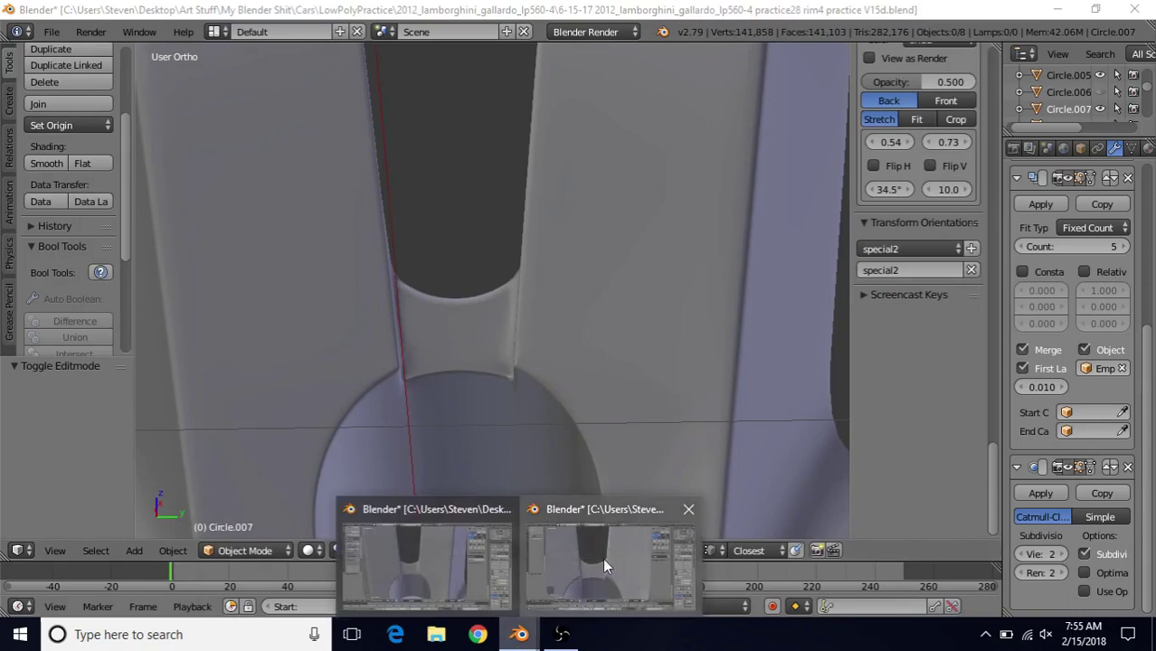
left_click(602, 558)
scroll(478, 325, "up", 2)
key("Tab")
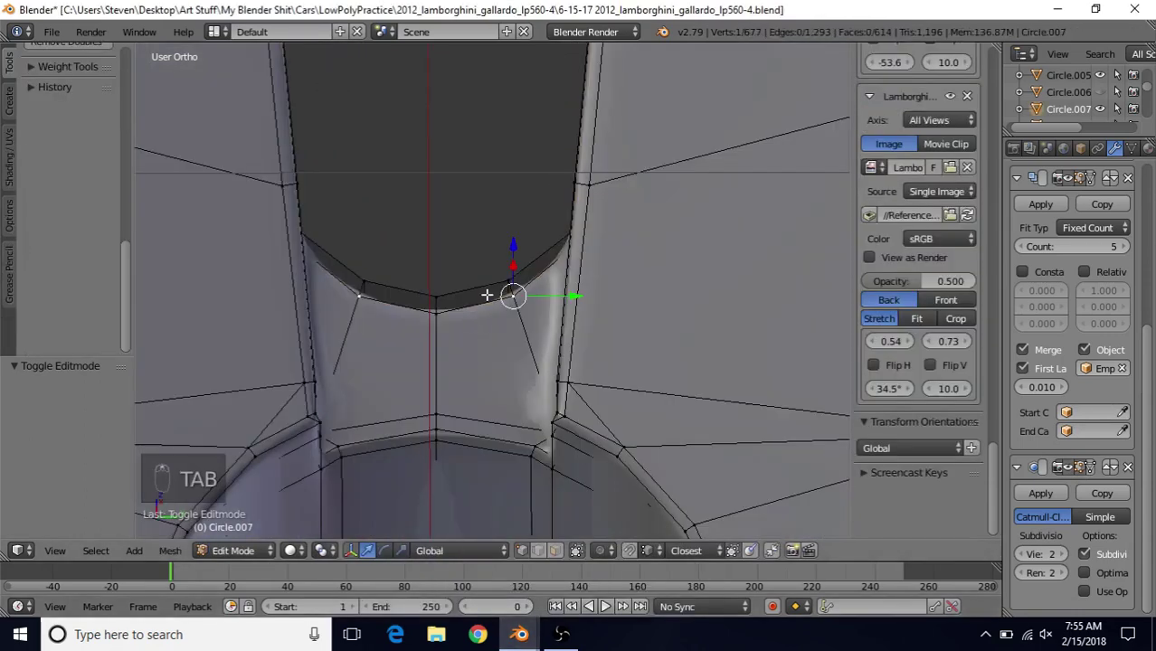
middle_click_drag(486, 294, 537, 361)
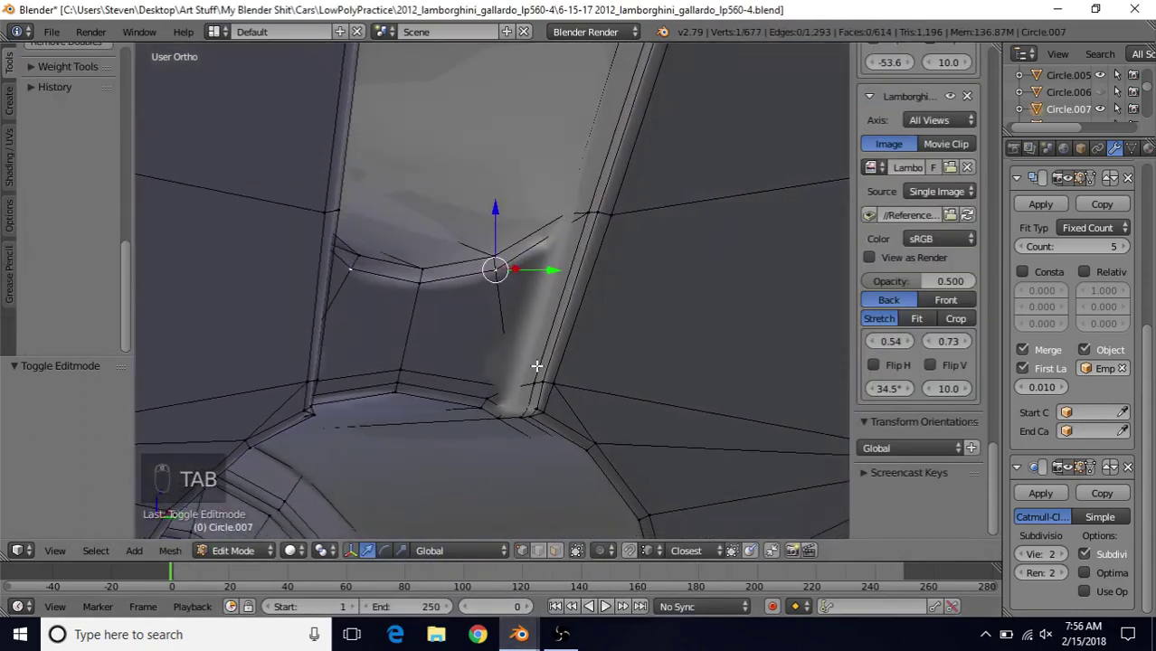
middle_click_drag(572, 232, 572, 376)
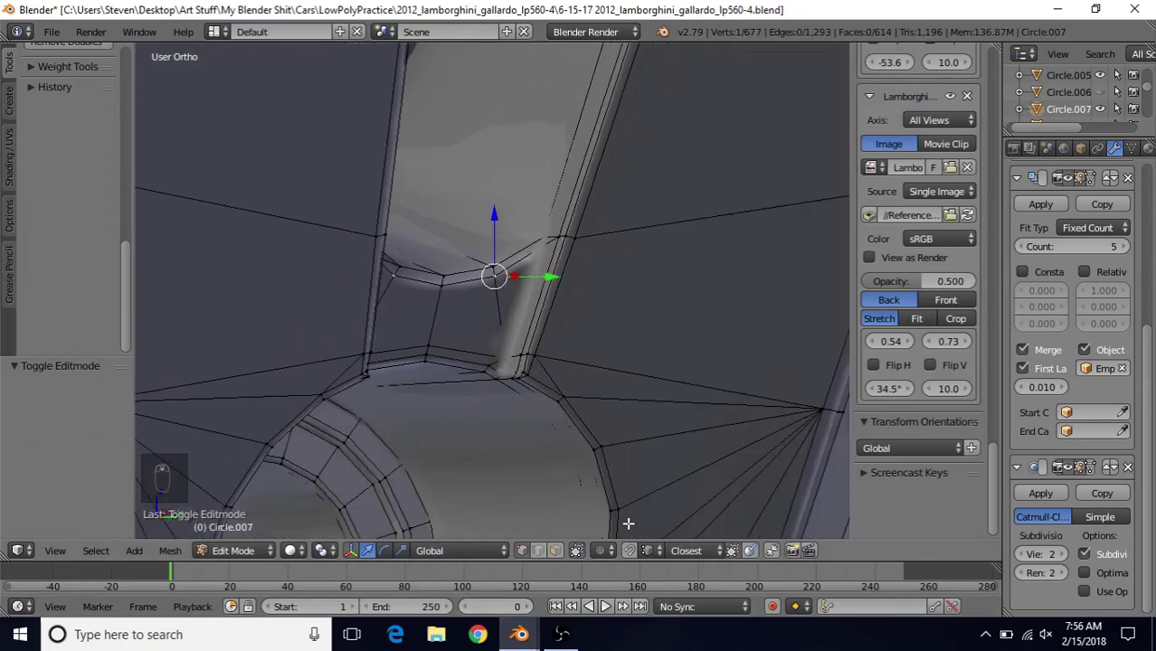
key("z")
key("z")
key("z")
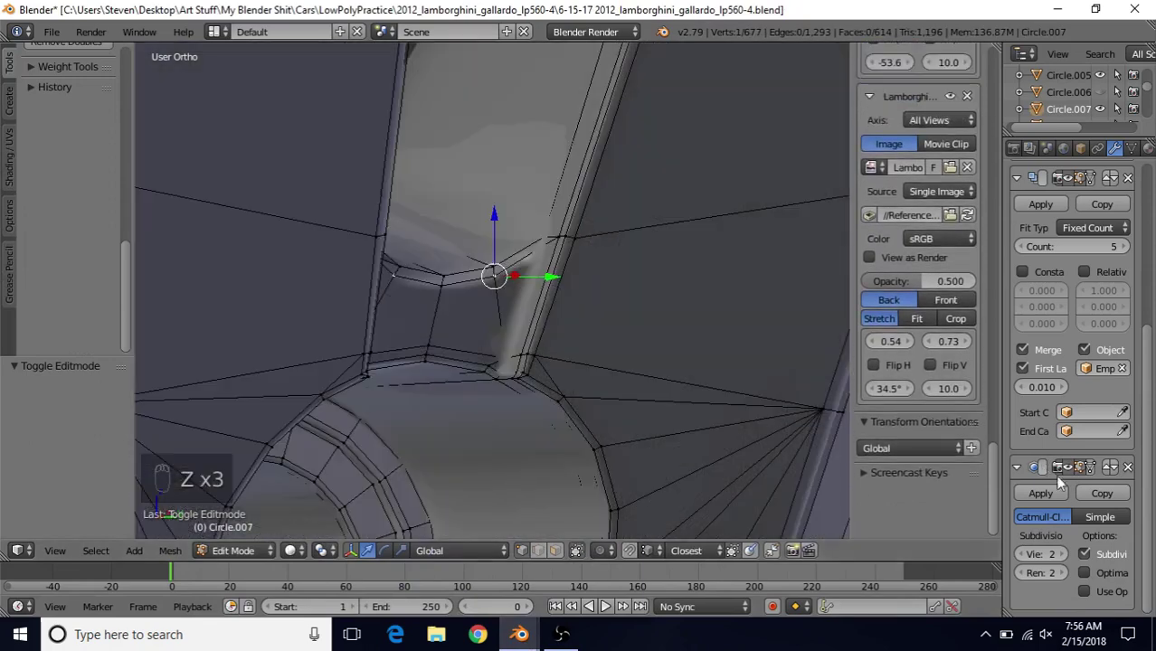
left_click(1069, 466)
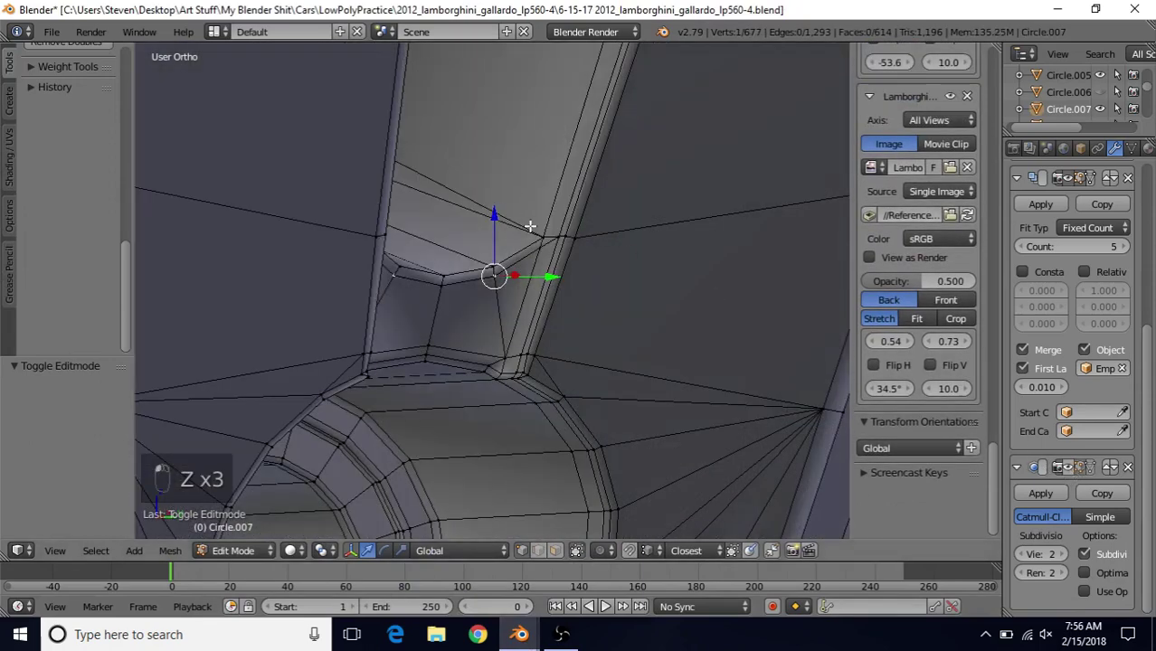
Step: Move the row of five vertices where the web's upper edge meets the spoke slightly down along the special2 orientation's Y axis
right_click(534, 230)
right_click(540, 254, "shift")
right_click(553, 241, "shift")
right_click(567, 239, "shift")
right_click(580, 239, "shift")
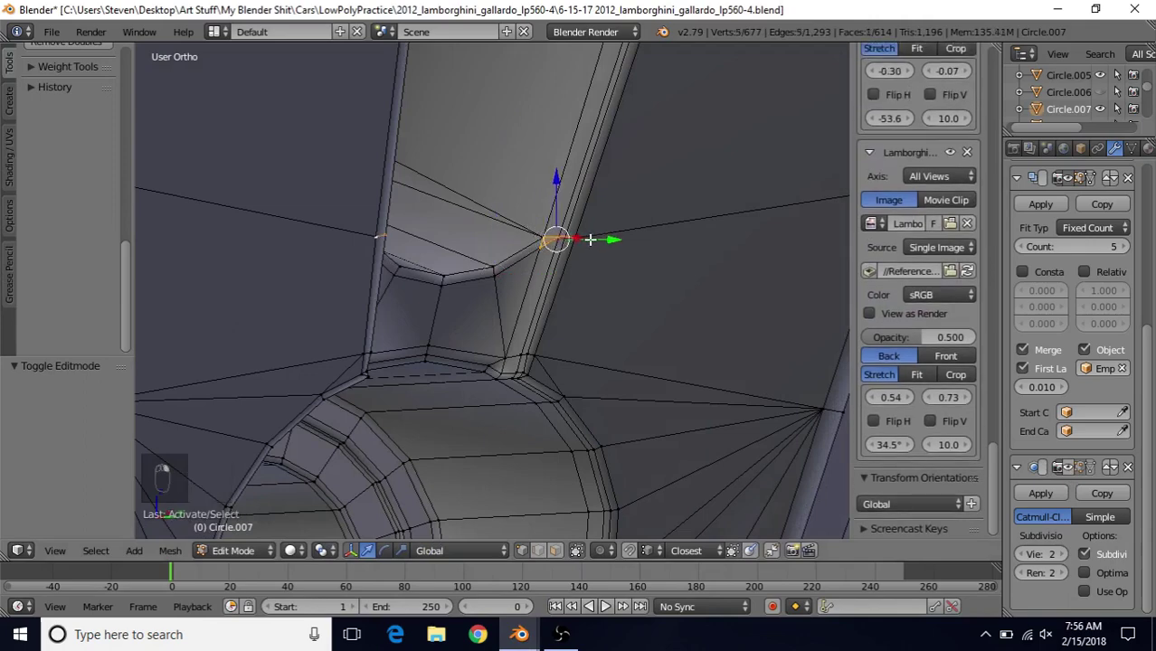
left_click(457, 552)
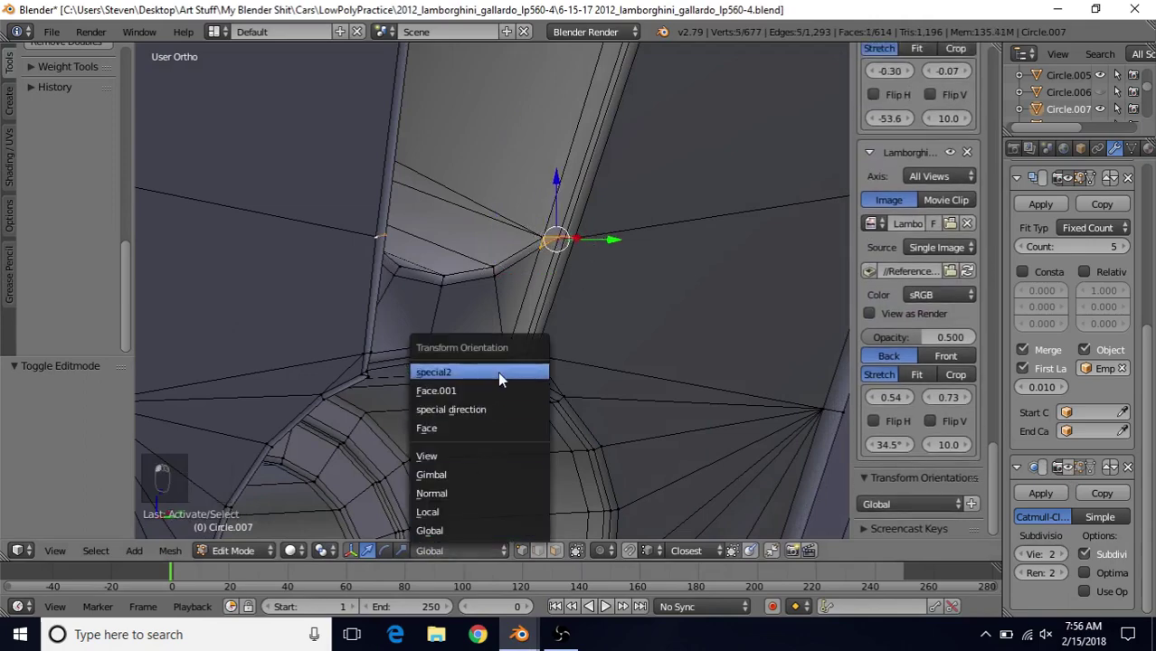
left_click(498, 371)
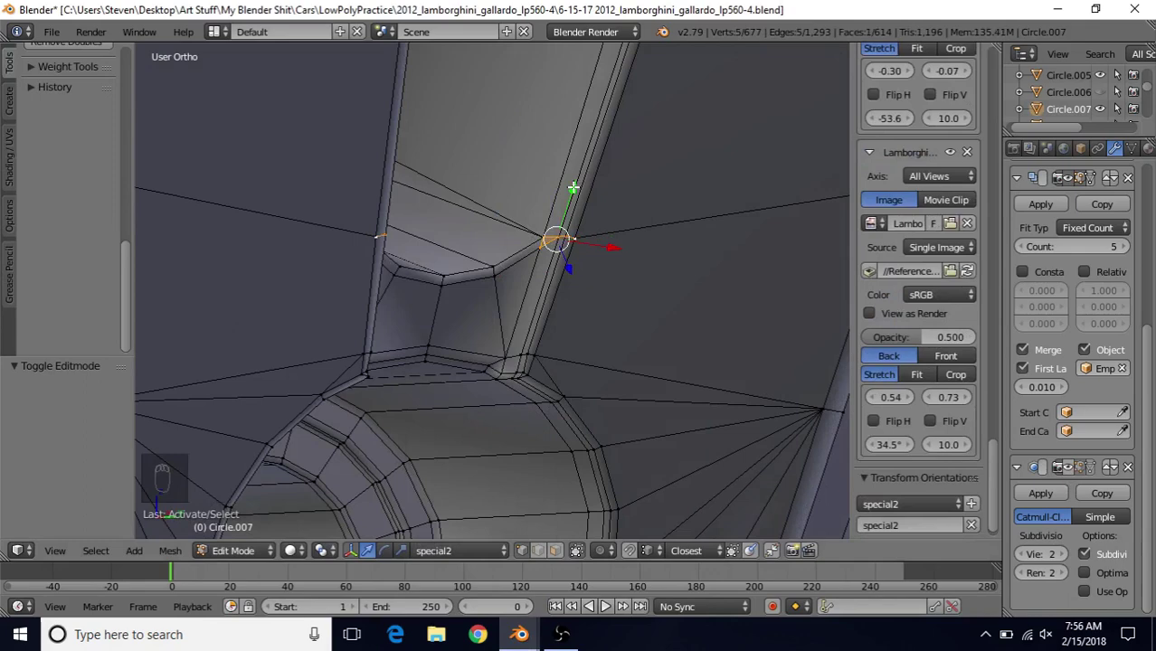
left_click_drag(574, 190, 573, 196)
Step: Show the Subdivision Surface result in Object Mode and inspect the smoothed web from the front, at an angle and from behind
key("Tab")
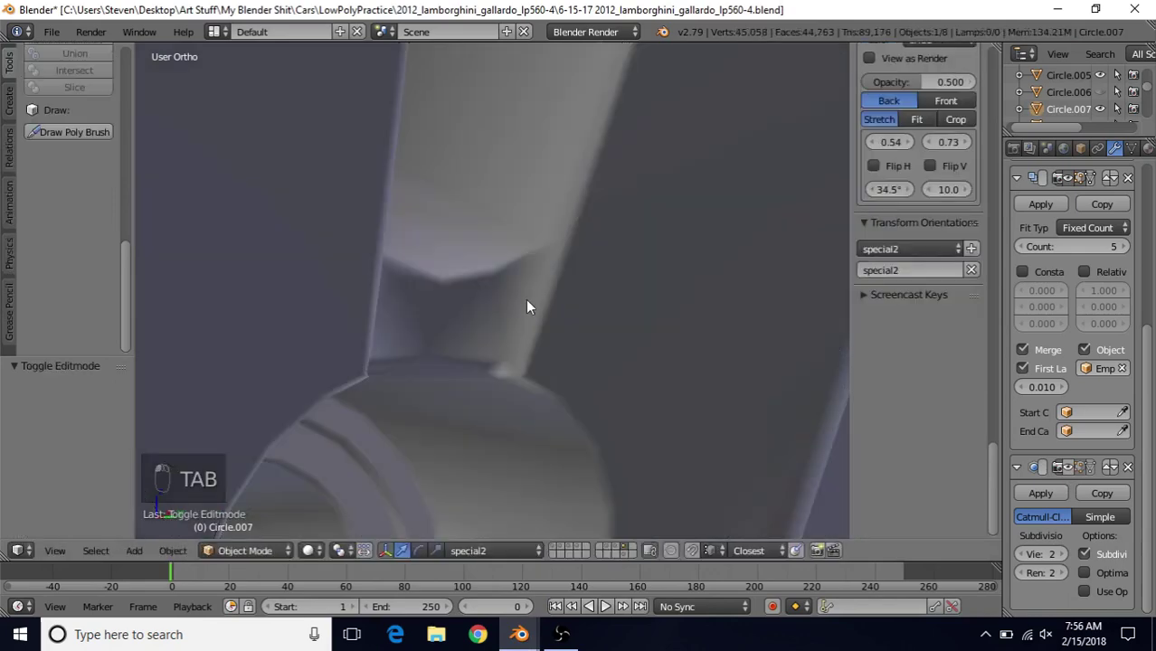
left_click(1068, 471)
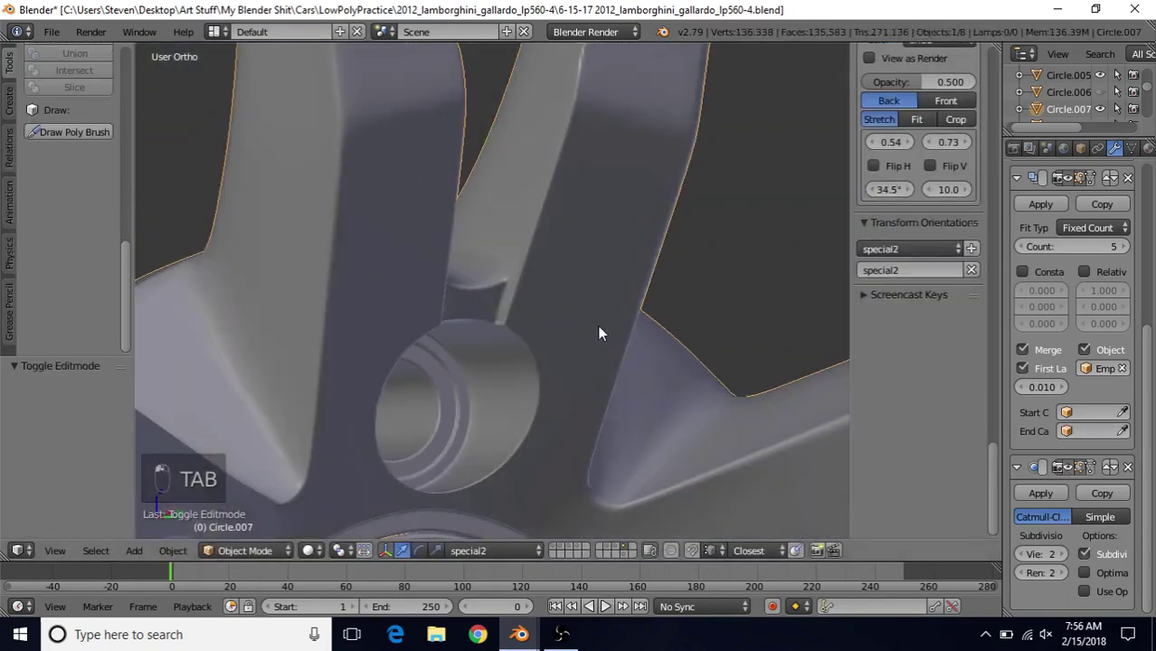
middle_click_drag(597, 325, 524, 261)
scroll(504, 320, "up", 3)
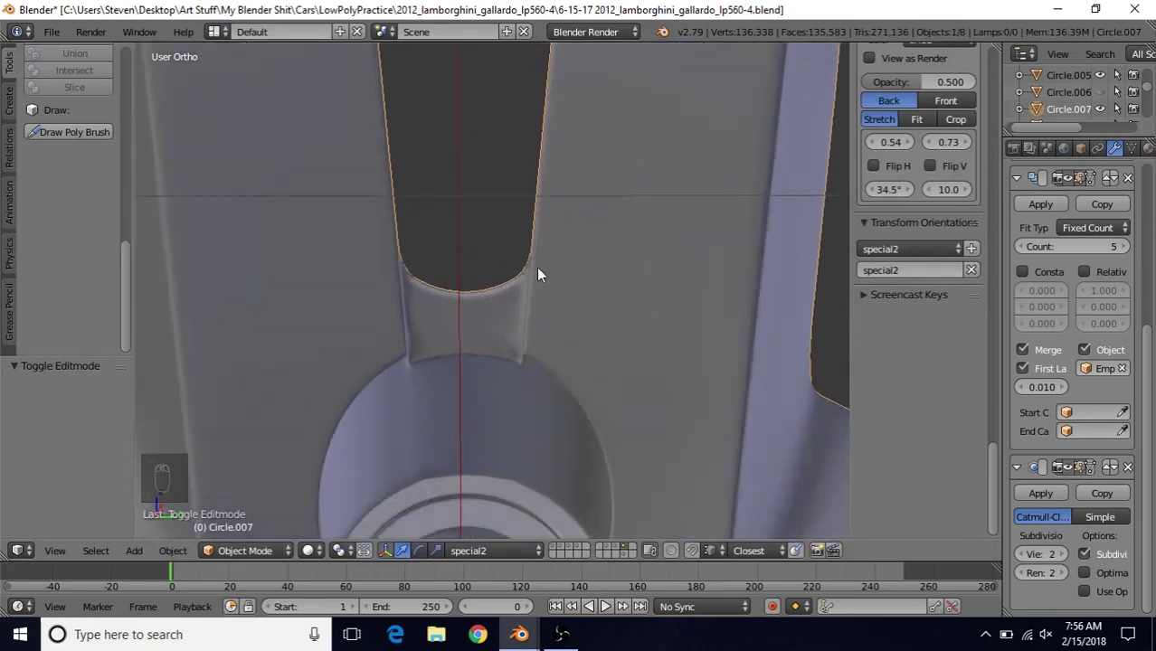
middle_click_drag(530, 289, 585, 275)
scroll(511, 289, "down", 3)
scroll(464, 294, "up", 3)
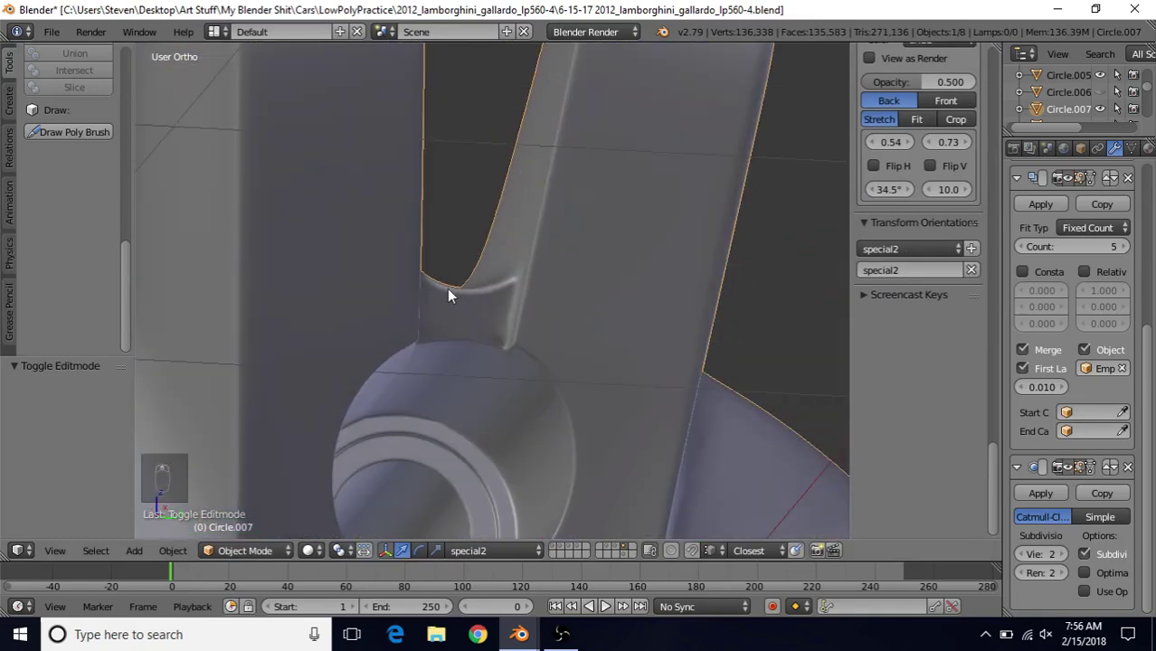
scroll(444, 289, "down", 2)
middle_click_drag(439, 281, 557, 343)
scroll(646, 368, "up", 4)
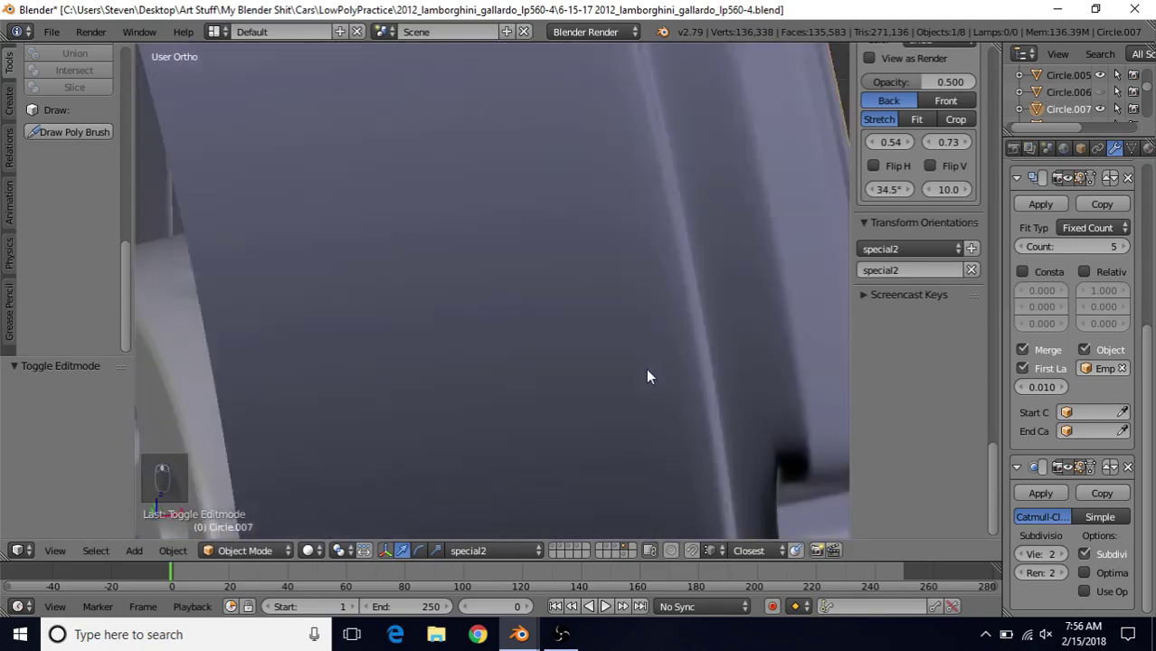
scroll(646, 368, "down", 4)
middle_click_drag(645, 368, 804, 377)
scroll(403, 304, "down", 1)
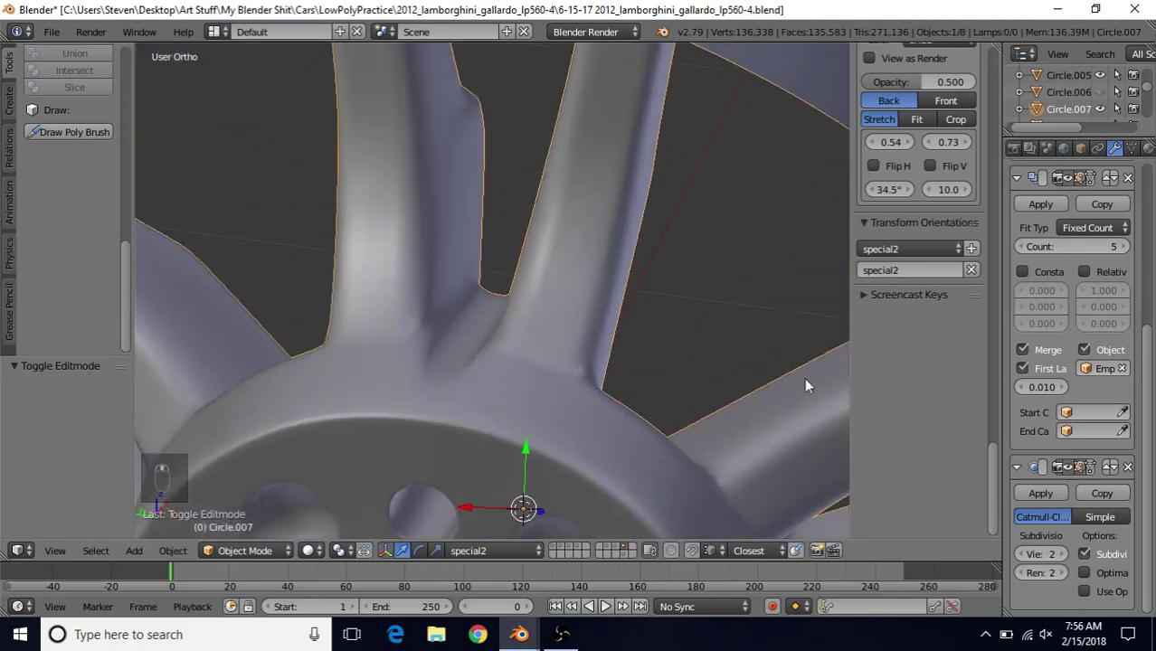
Step: Set the transform orientation to Global and examine the back side's mesh between the spokes in Edit Mode
left_click(461, 551)
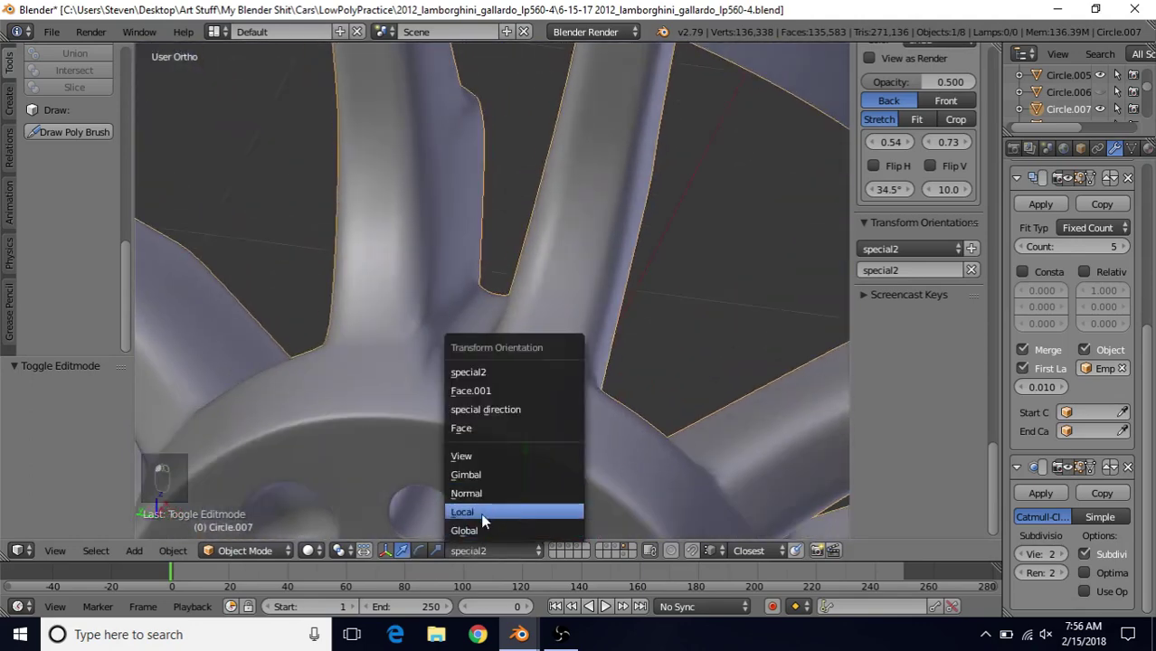
left_click(471, 527)
key("Tab")
scroll(454, 344, "up", 3)
scroll(454, 357, "up", 2)
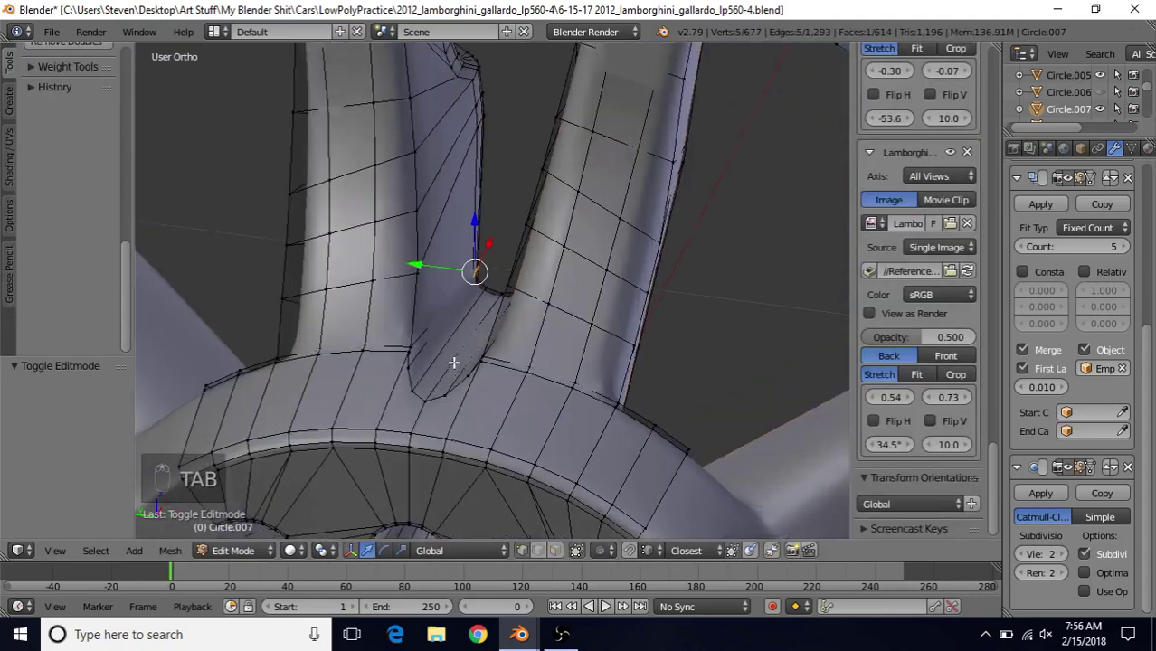
middle_click_drag(454, 365, 577, 335)
scroll(478, 216, "down", 3)
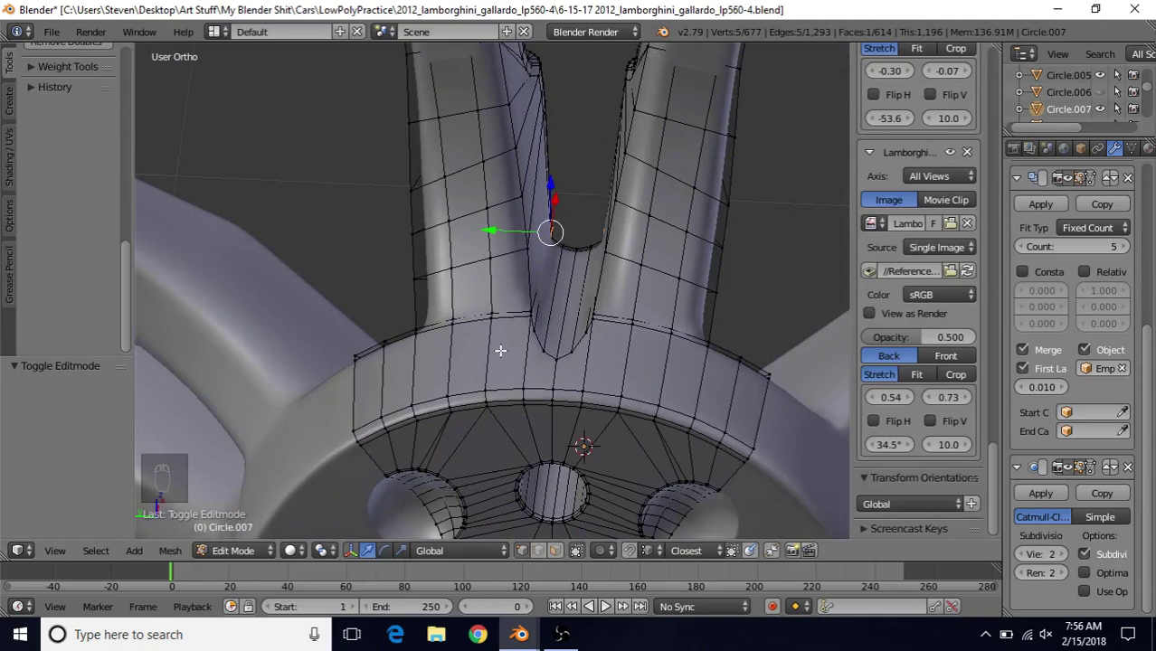
scroll(500, 350, "up", 2)
scroll(464, 309, "up", 1)
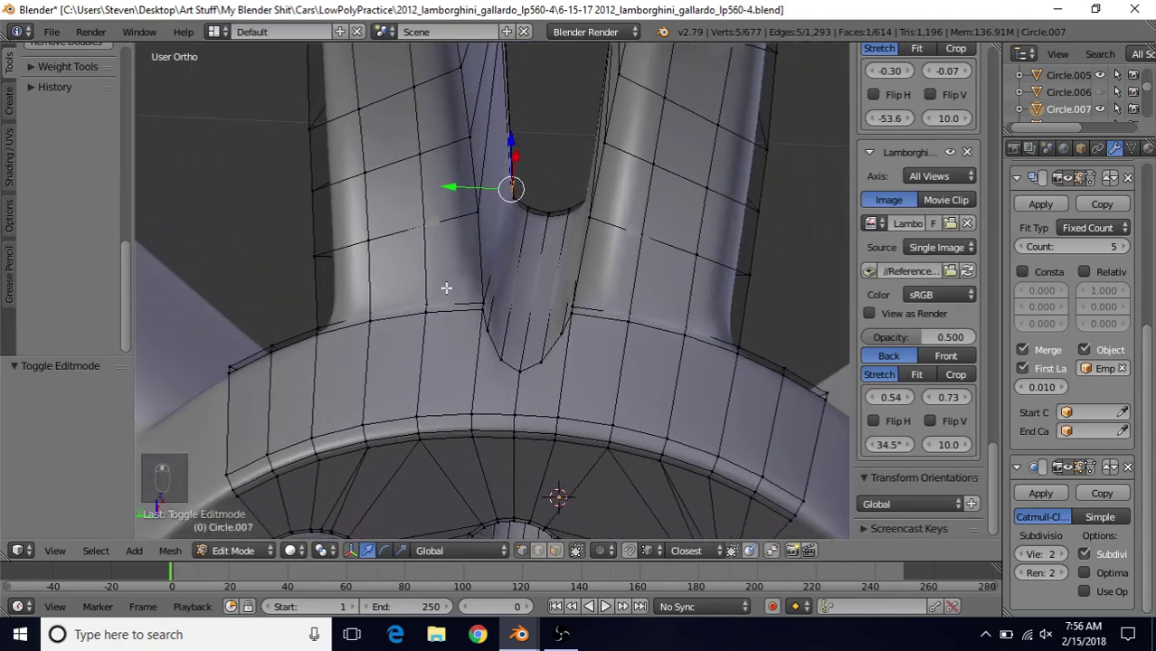
Step: Subdivide the short hub-rim edge at the base of the spoke, beside the groove on the back side, with one cut
key("ctrl+r")
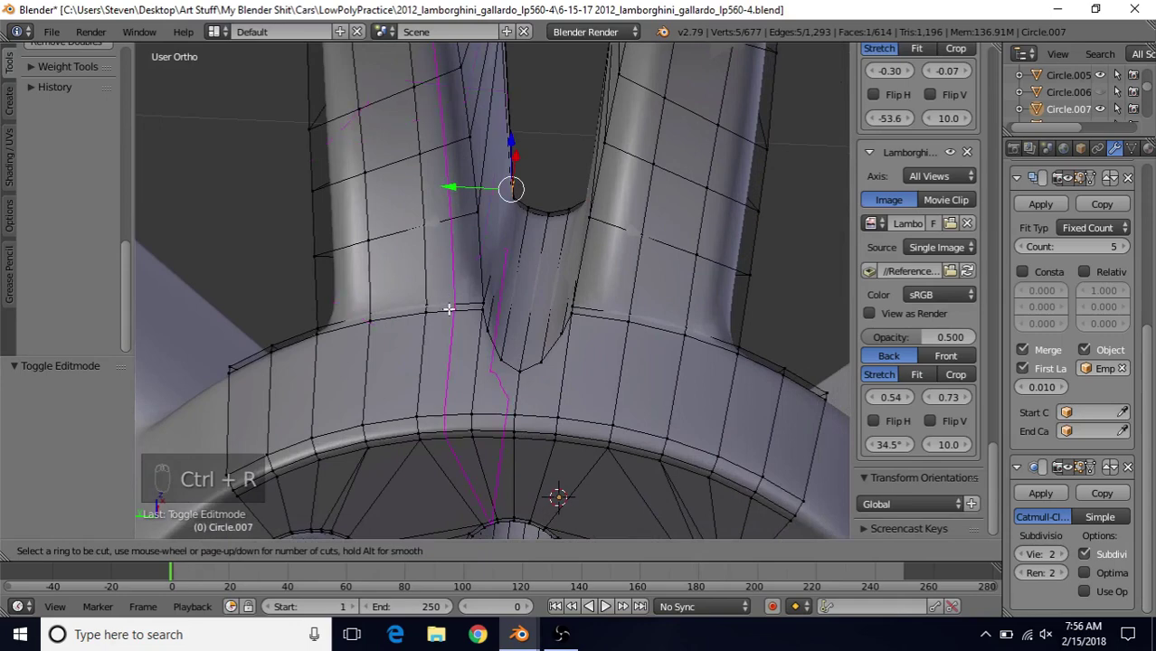
right_click(477, 484)
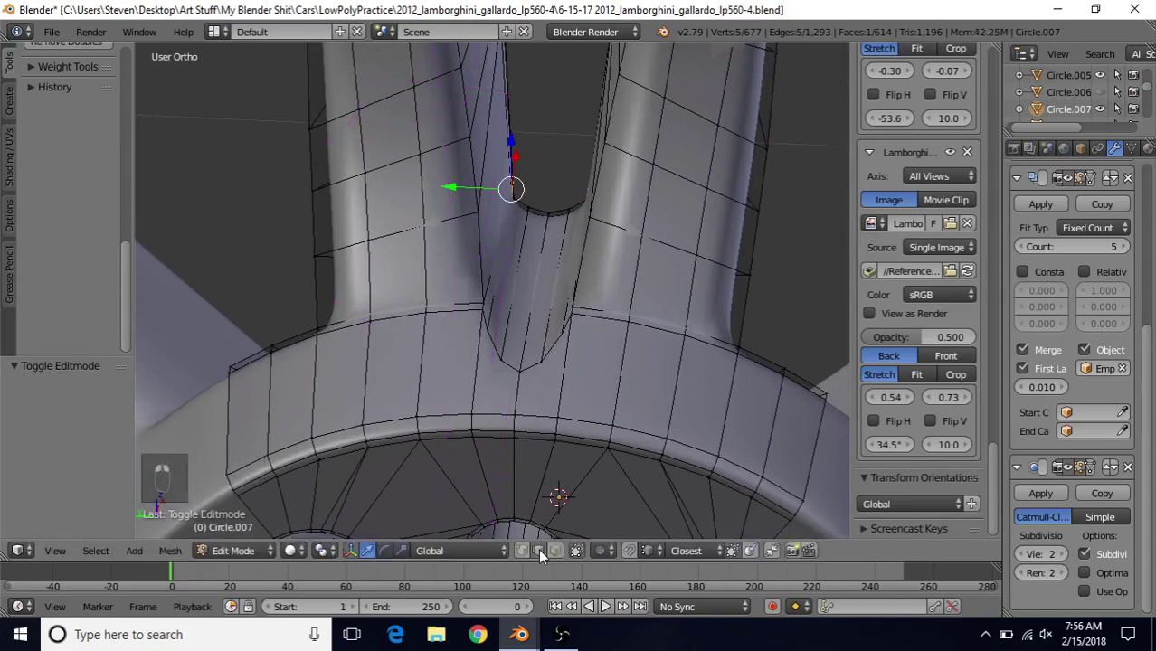
scroll(490, 373, "up", 2)
right_click(421, 323)
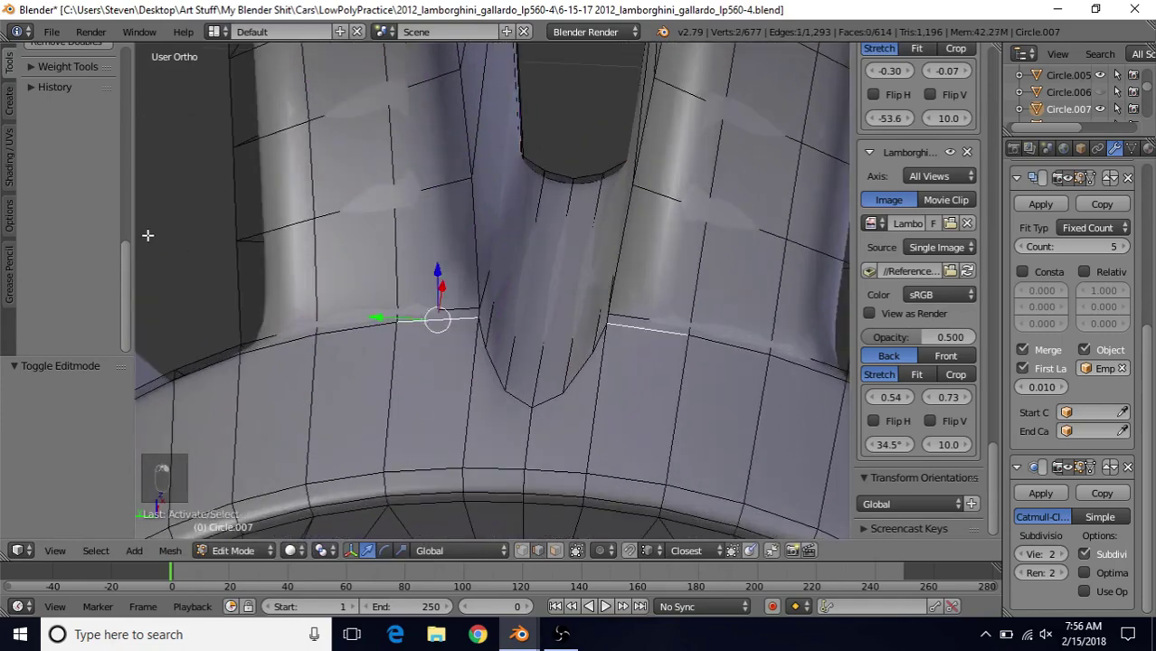
left_click_drag(130, 267, 140, 115)
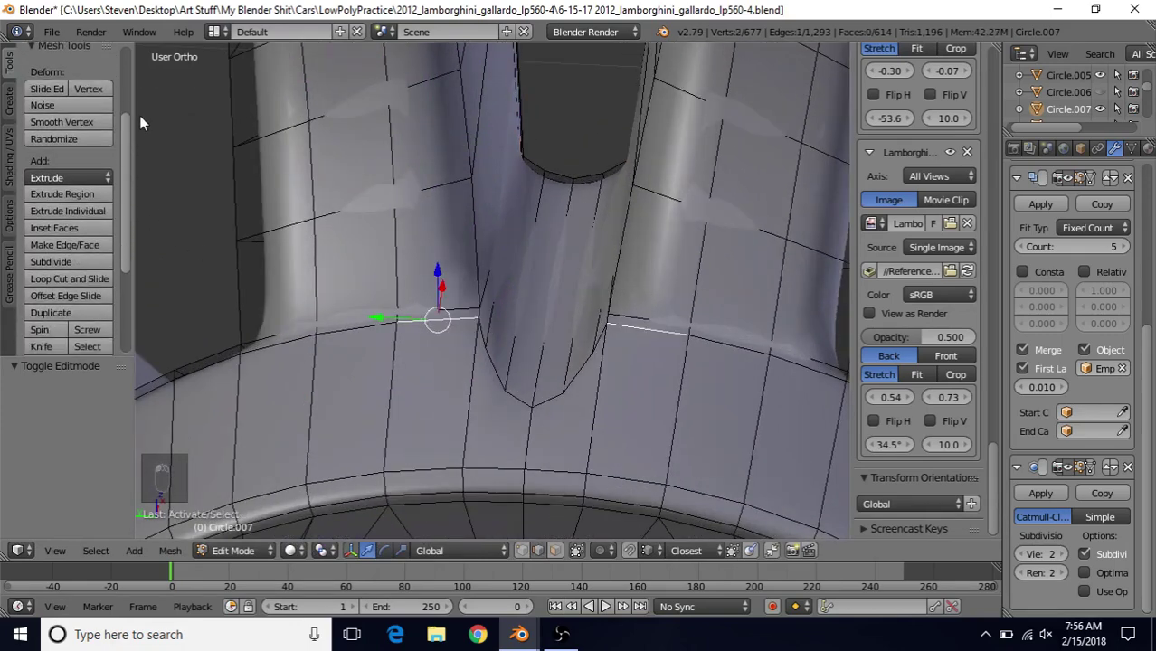
left_click(56, 262)
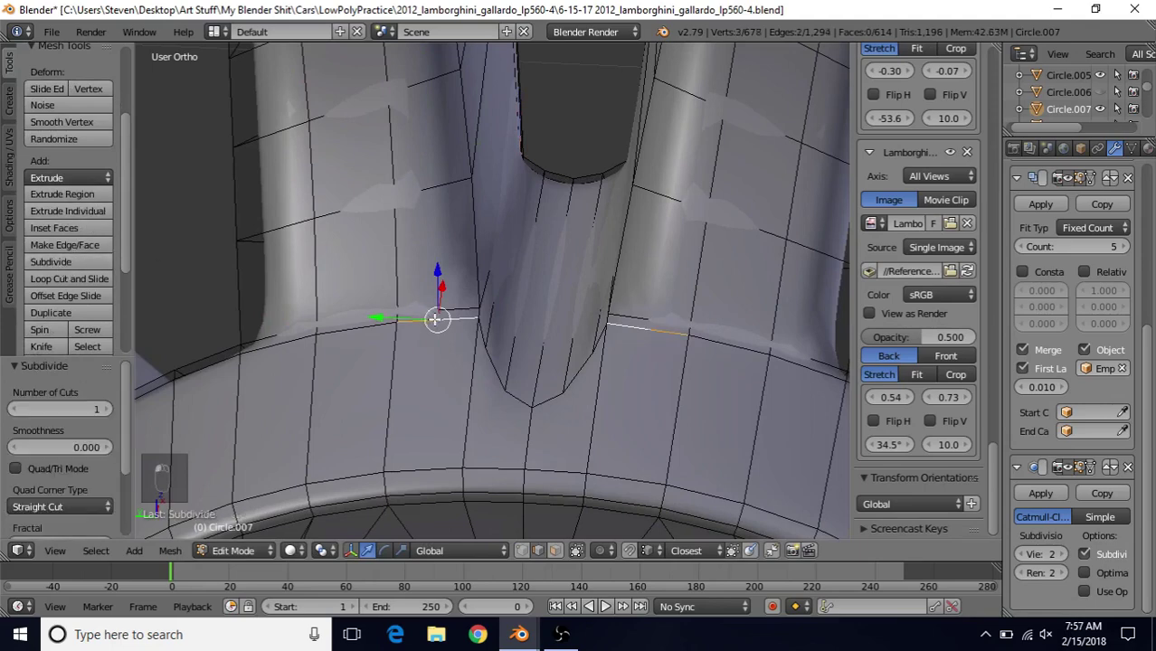
Step: Add one edge loop along the back of the spoke and slide it toward the groove by a factor of about 0.82 with Even on
key("ctrl+r")
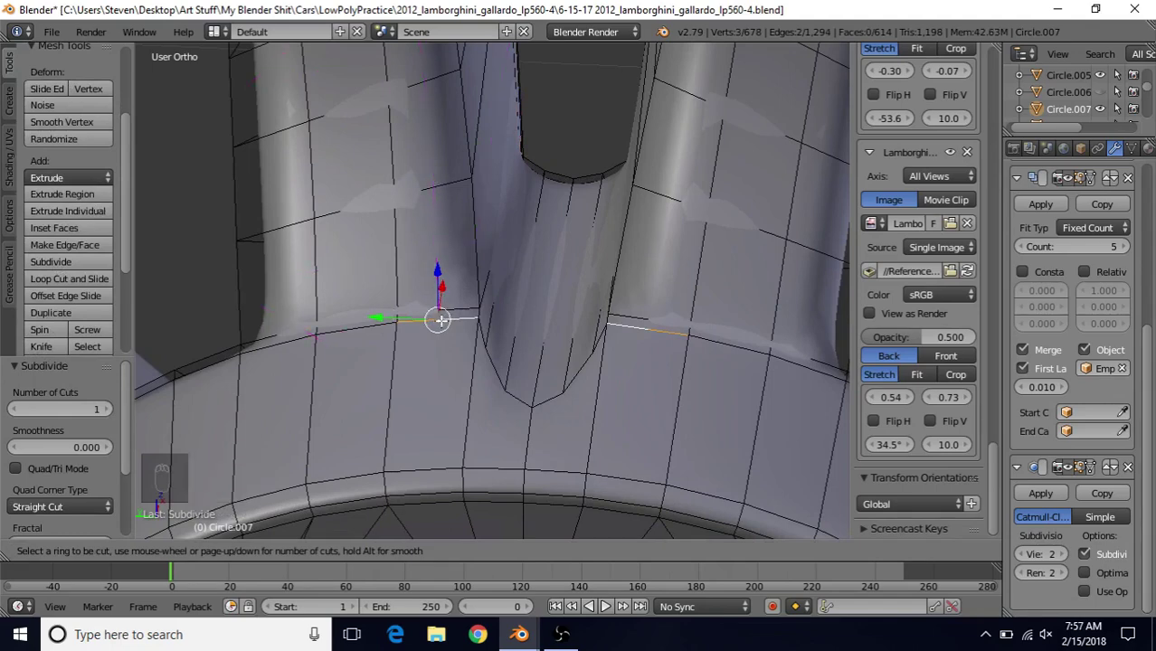
left_click(443, 188)
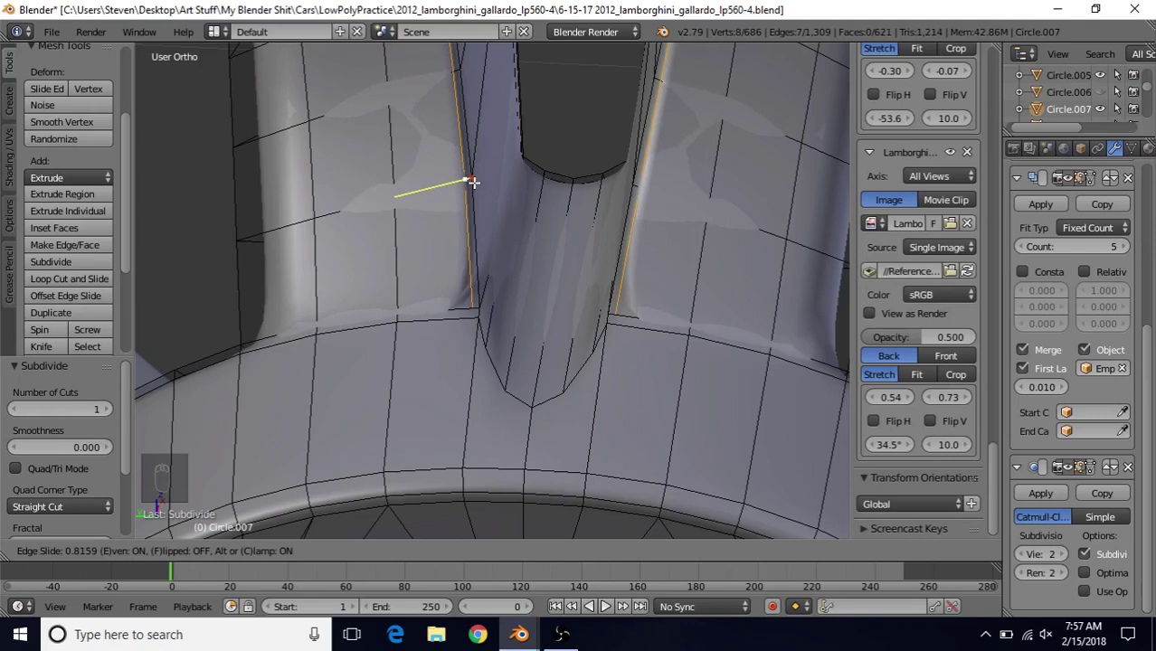
left_click(473, 182)
Step: Slide the new hub-rim vertex toward the groove by a factor of about 0.79 and connect it to the added spoke loop's end vertex
scroll(465, 278, "up", 3)
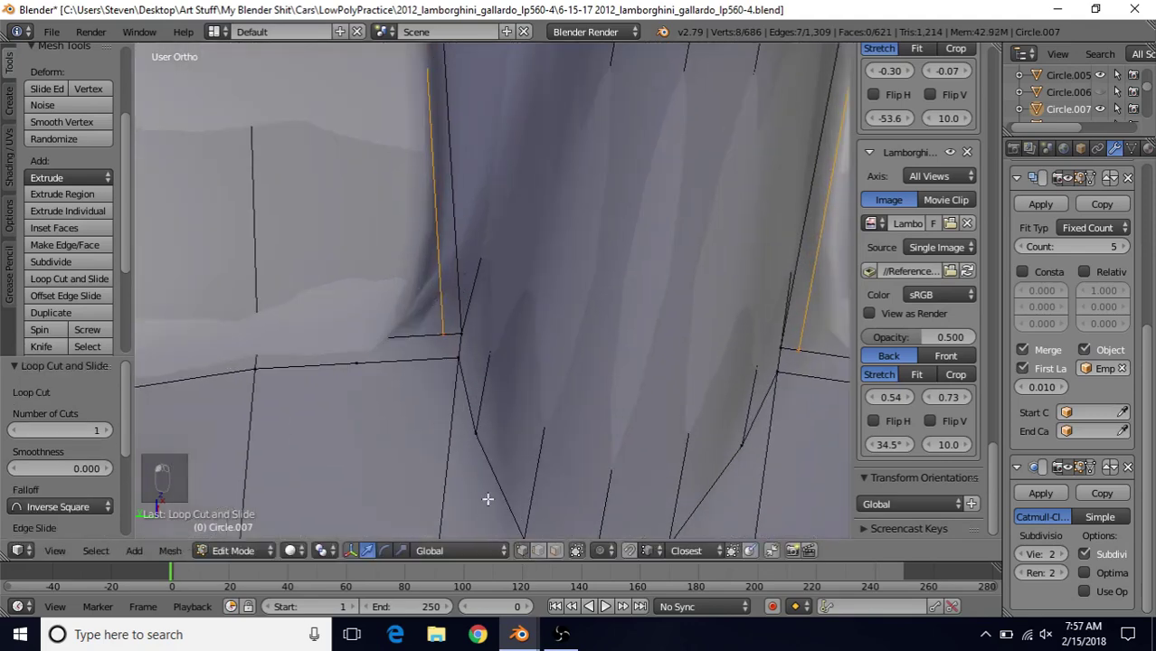
right_click(345, 380)
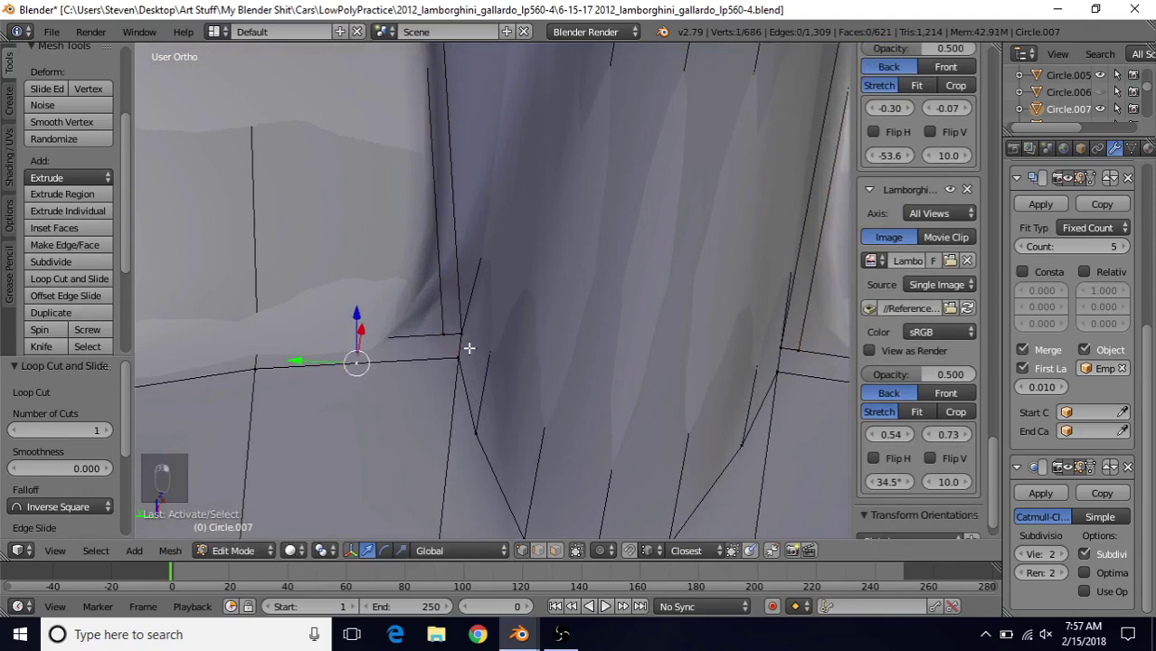
key("g")
key("g")
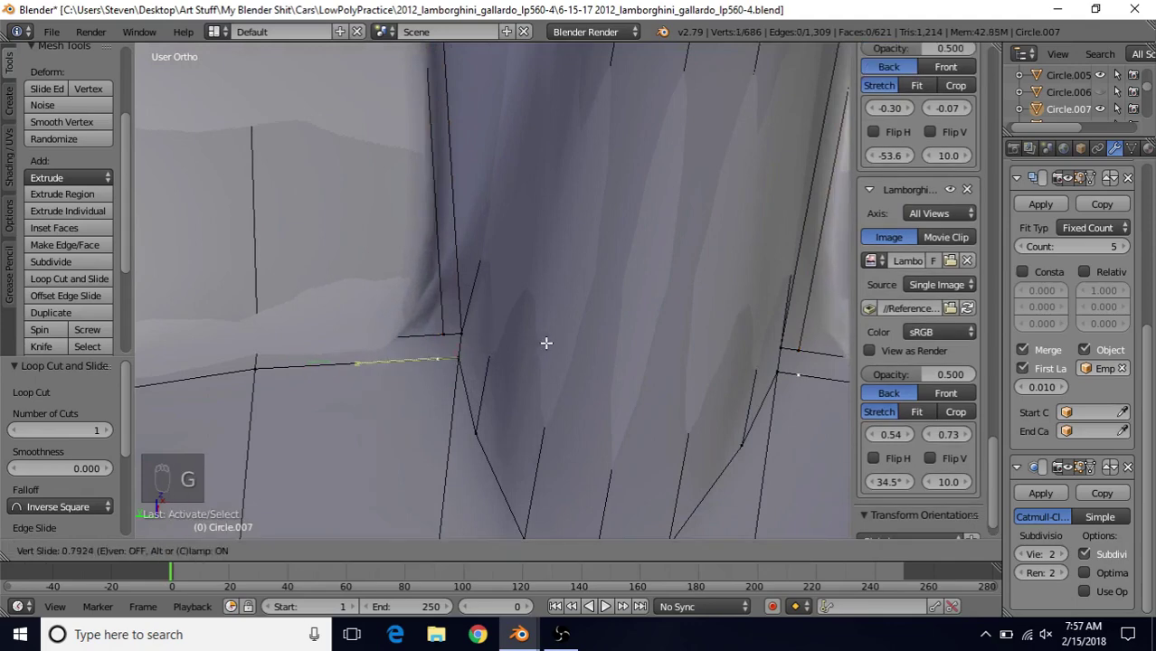
left_click(547, 342)
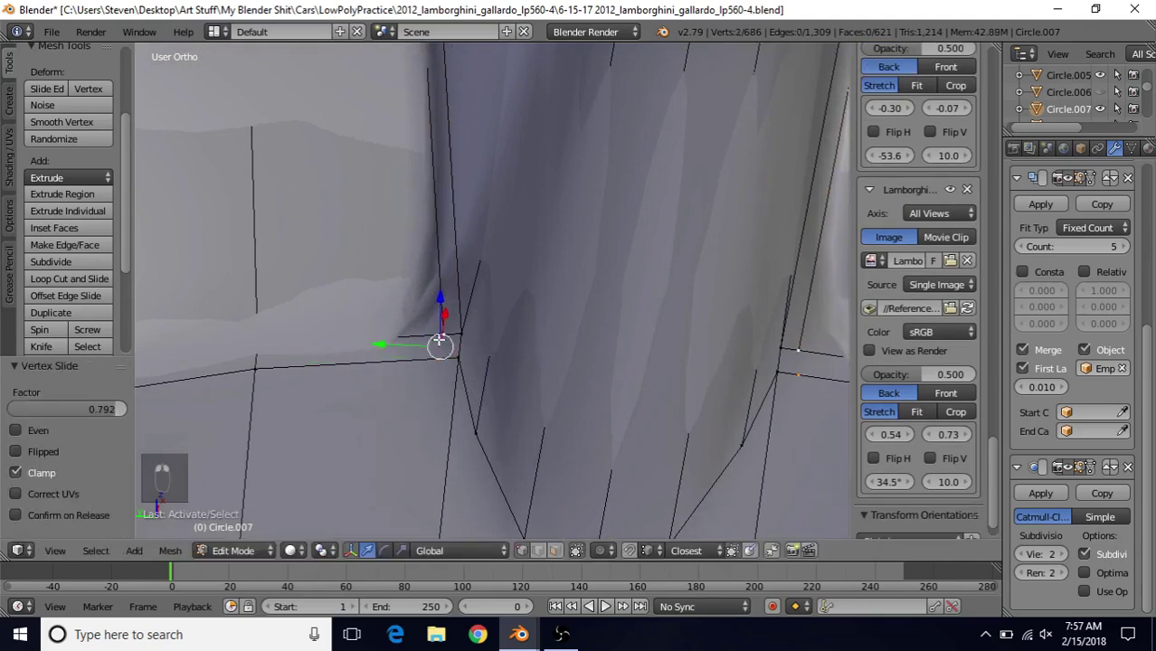
key("j")
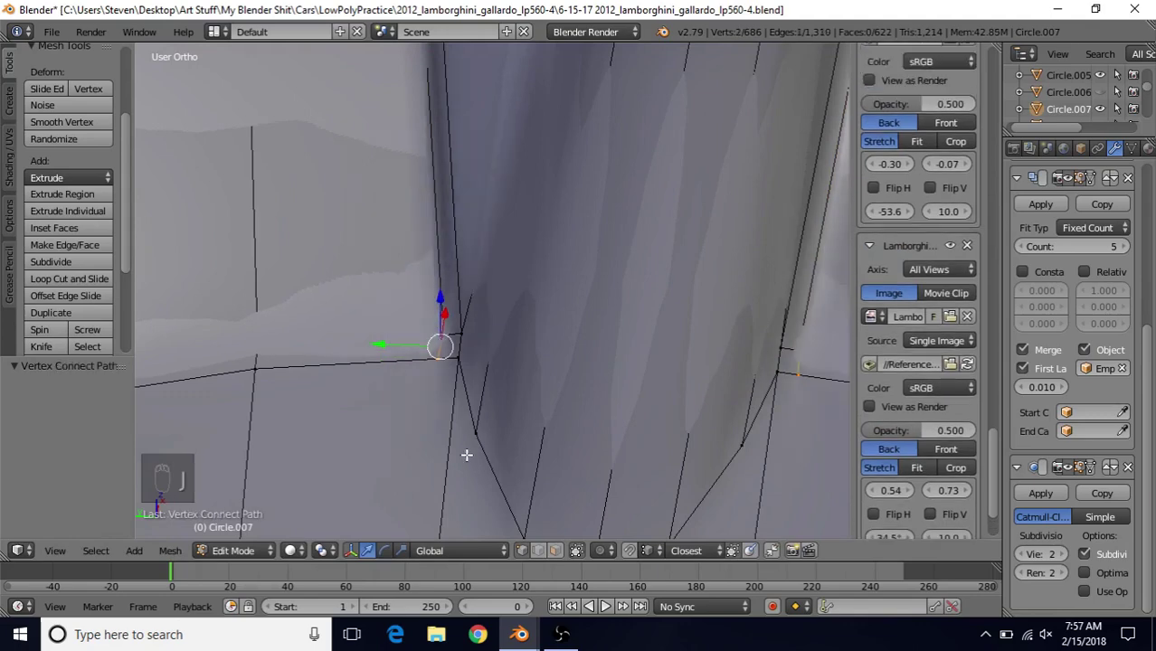
Step: Turn off the Subdivision Surface modifier's display in Edit Mode to show the plain mesh around the groove
middle_click_drag(467, 457, 468, 437)
left_click(1069, 466)
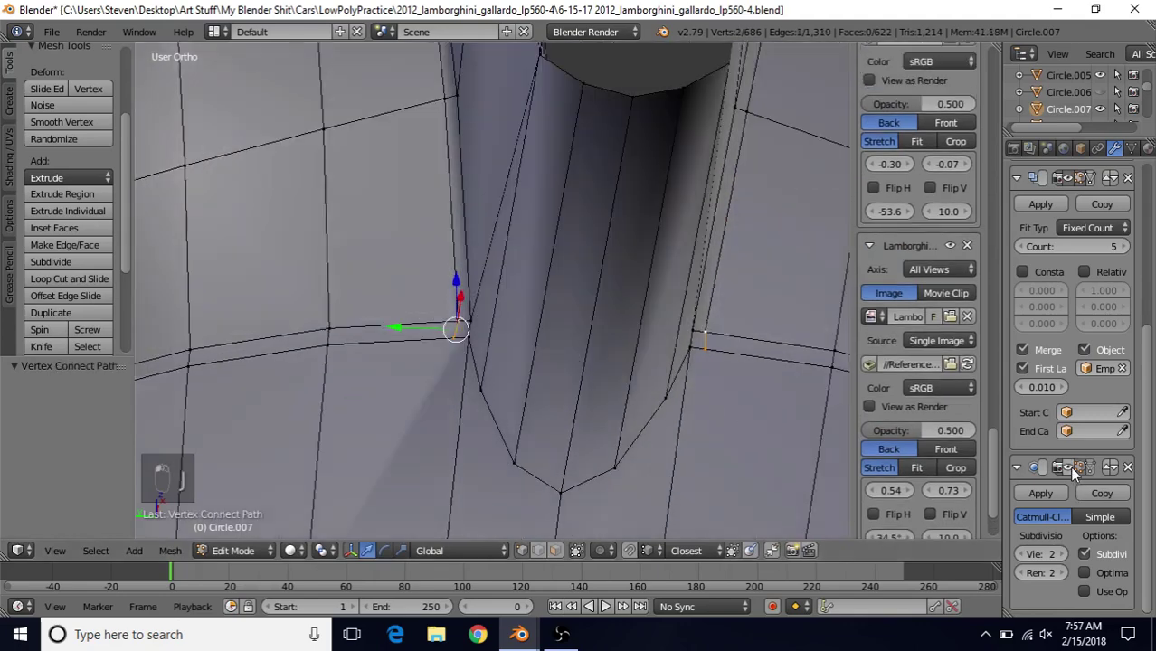
scroll(513, 389, "down", 2)
scroll(506, 375, "up", 3)
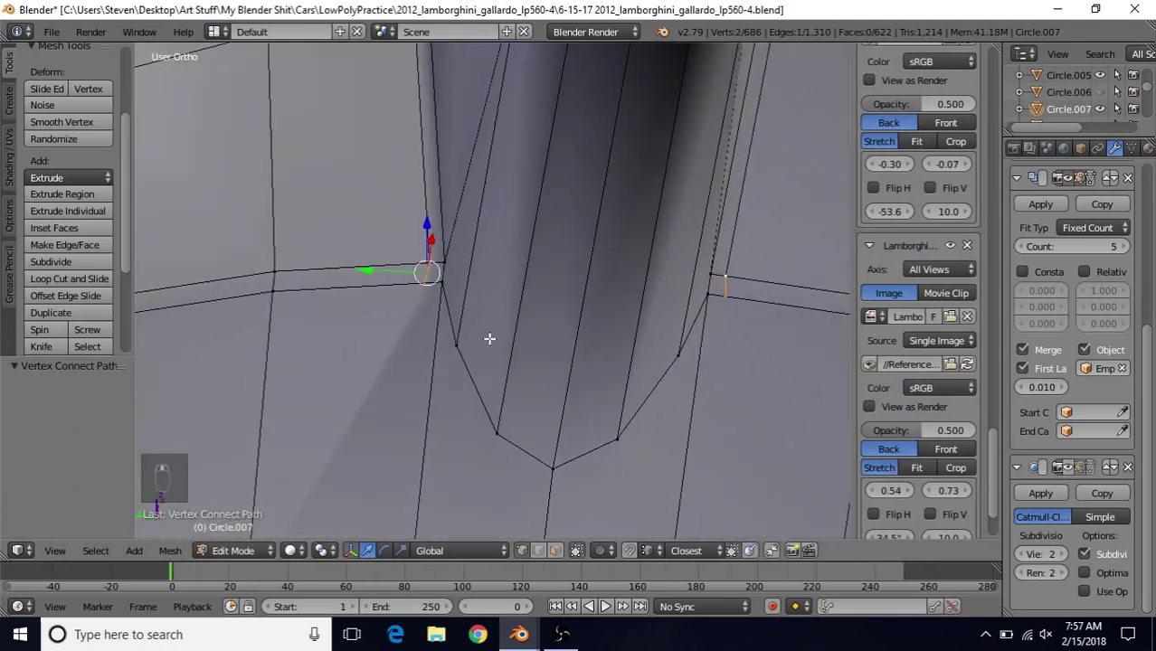
Step: Connect the groove outline vertex beside its lowest point to the nearby vertex on the hub's inner edge
middle_click_drag(489, 309, 508, 169, "shift")
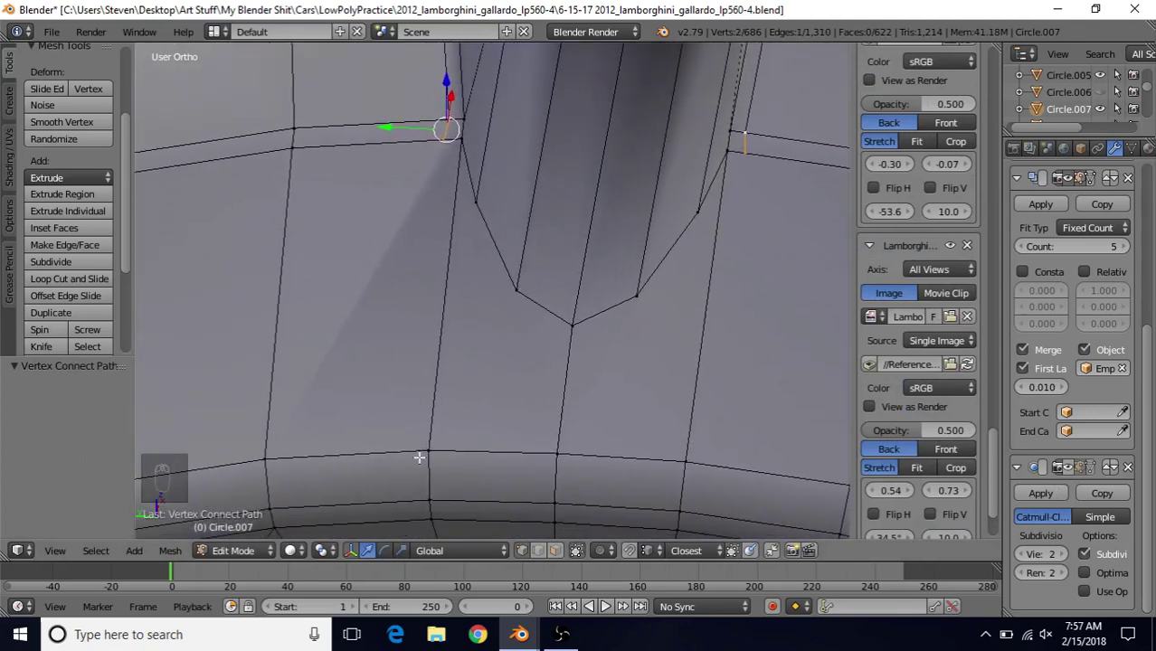
right_click(516, 289)
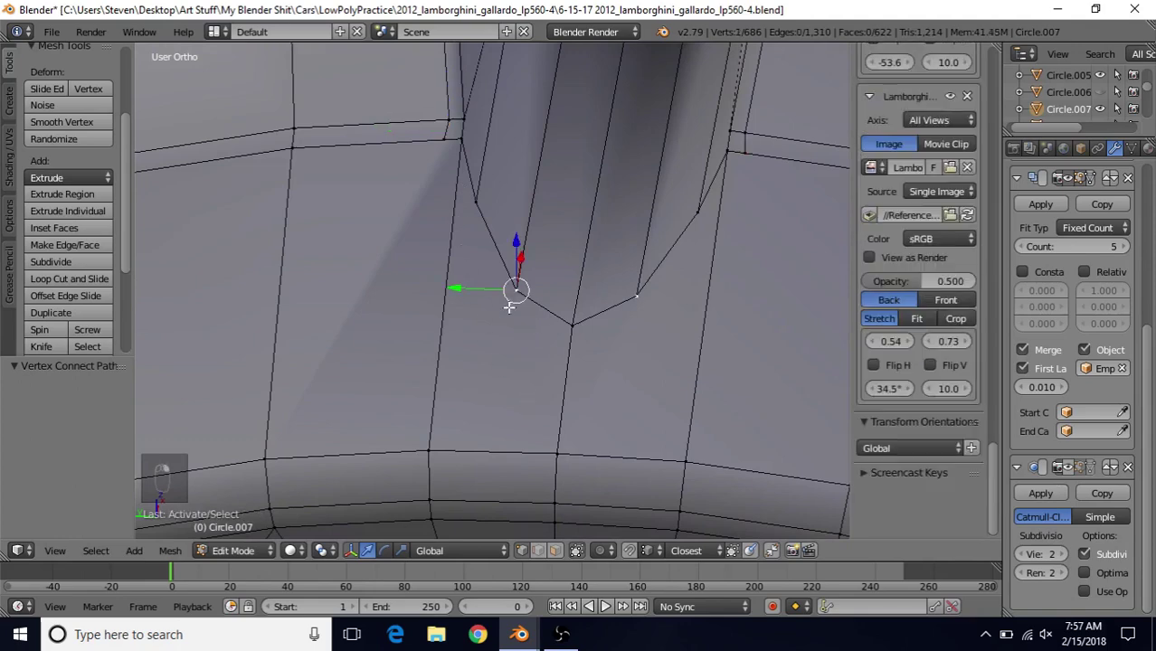
right_click(430, 445, "shift")
key("j")
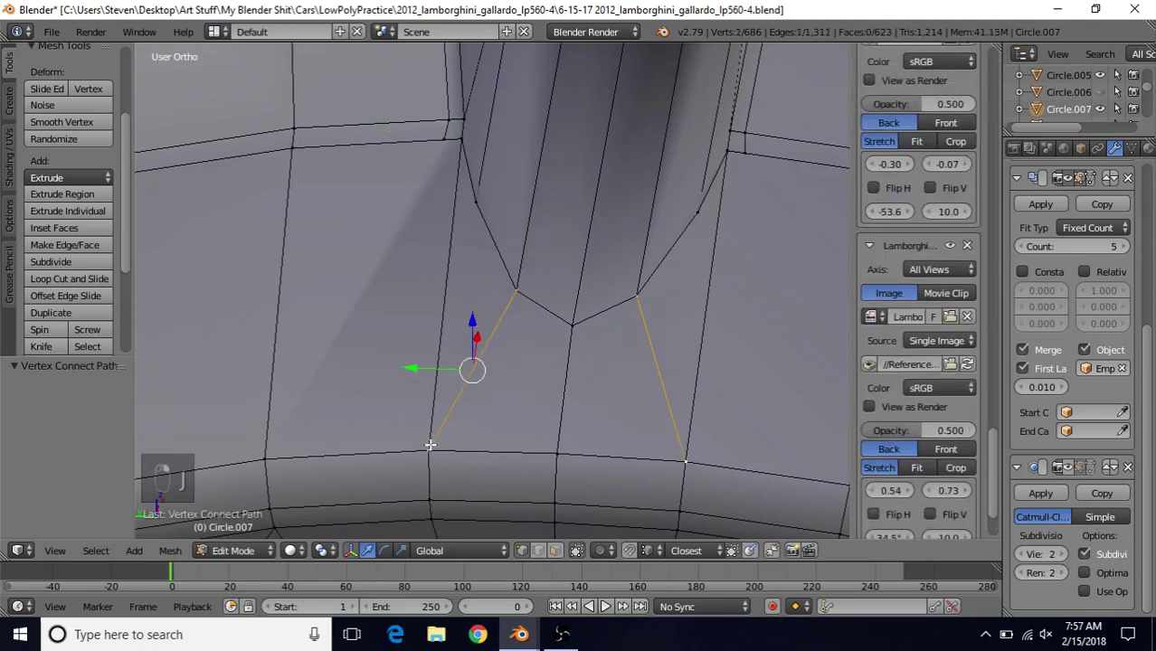
Step: Add one centred edge loop along the hub band beside the groove, without sliding it
key("ctrl+r")
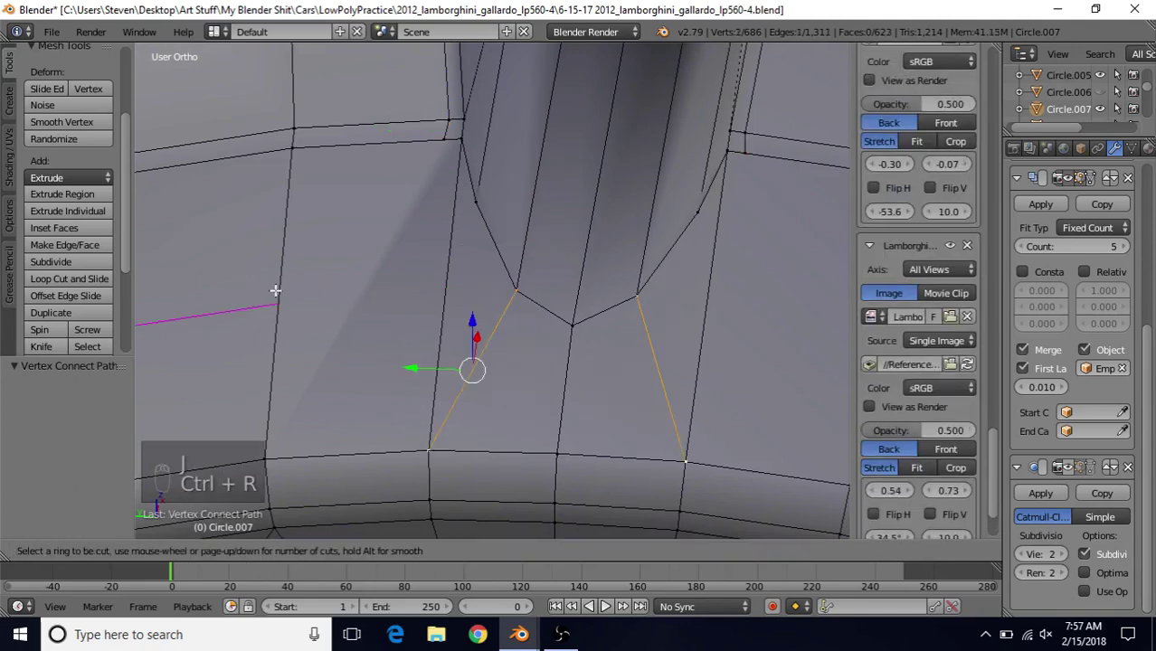
left_click(276, 289)
right_click(275, 290)
scroll(306, 306, "down", 6)
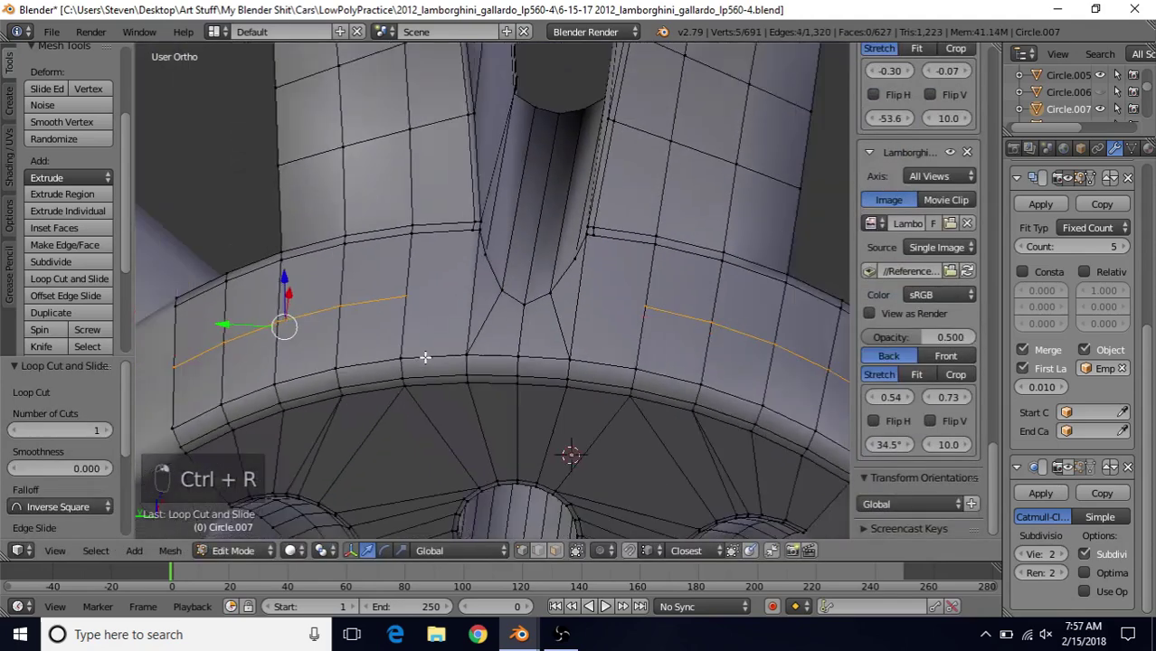
scroll(436, 325, "up", 4)
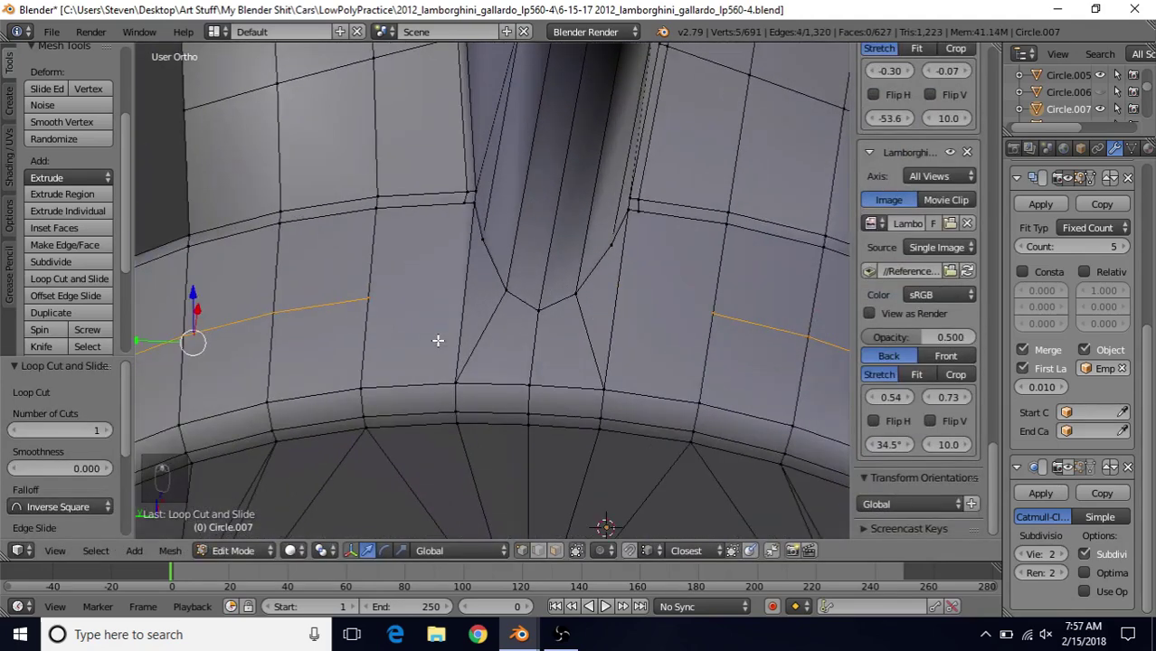
Step: Connect the end vertex of the hub band's new loop to the upper vertex on the groove's curved end
right_click(349, 302)
scroll(356, 283, "down", 2)
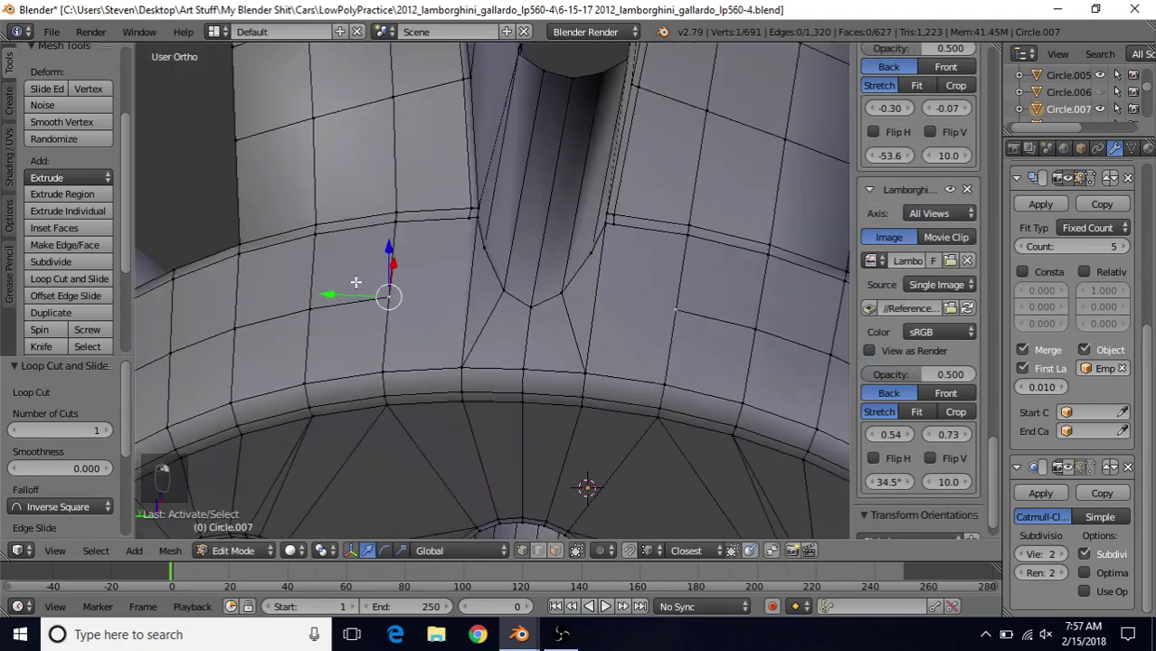
scroll(401, 276, "up", 3)
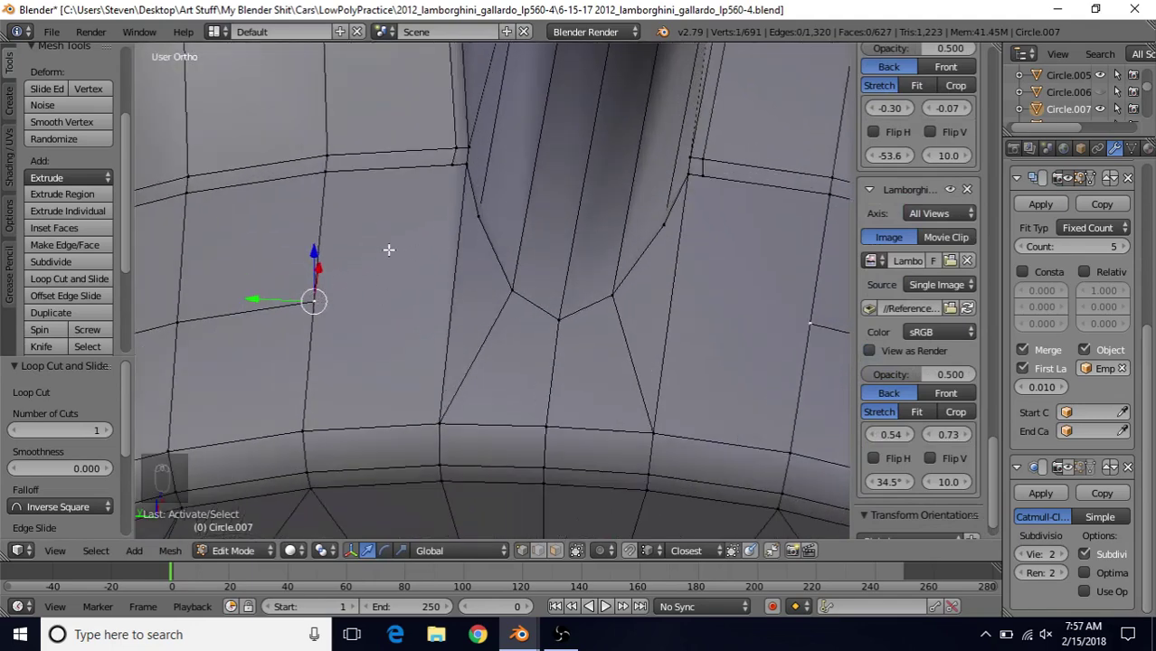
right_click(472, 217, "shift")
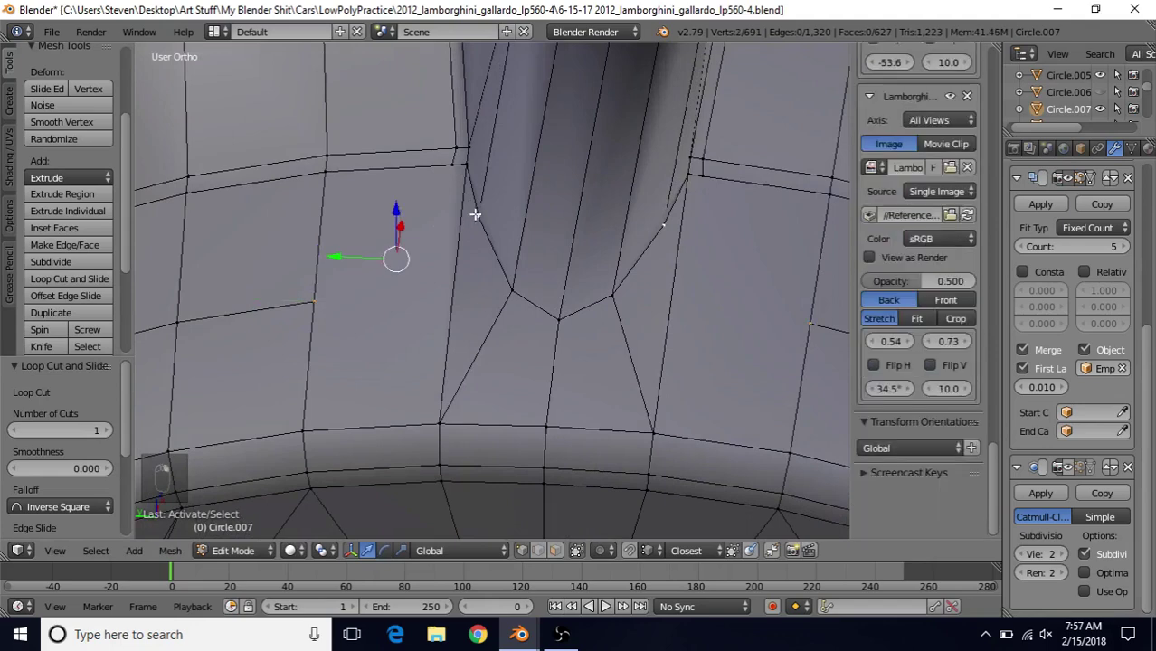
key("j")
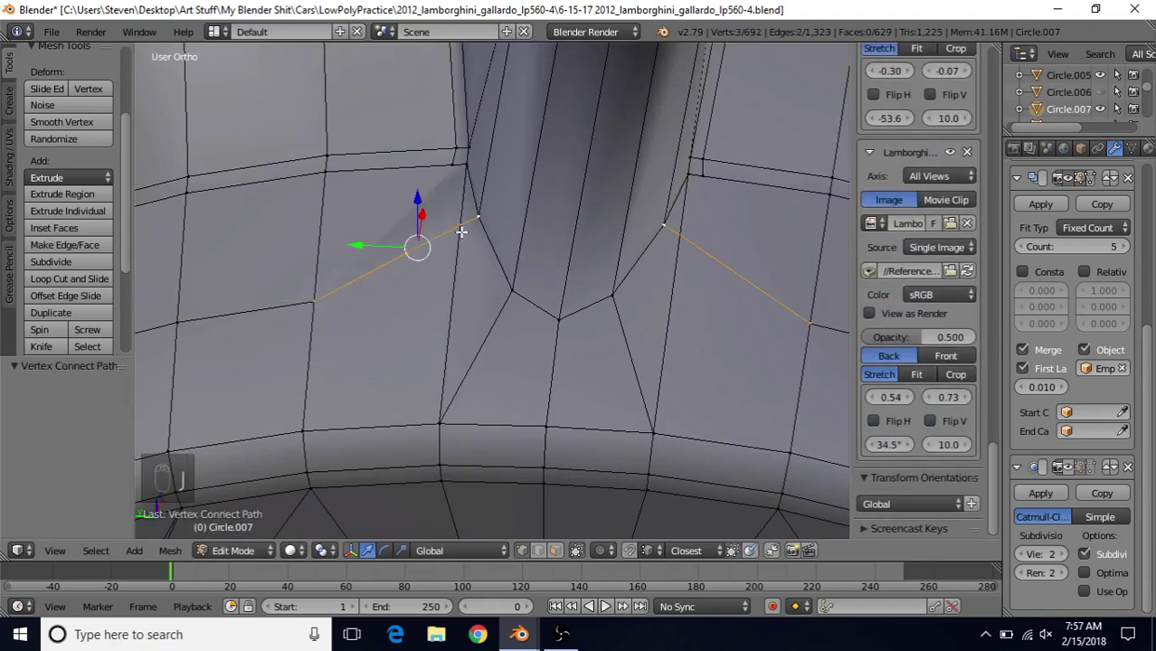
Step: Connect the slid hub-rim vertex to the vertex where the new diagonal edge crosses the band beside the groove
scroll(429, 332, "up", 1)
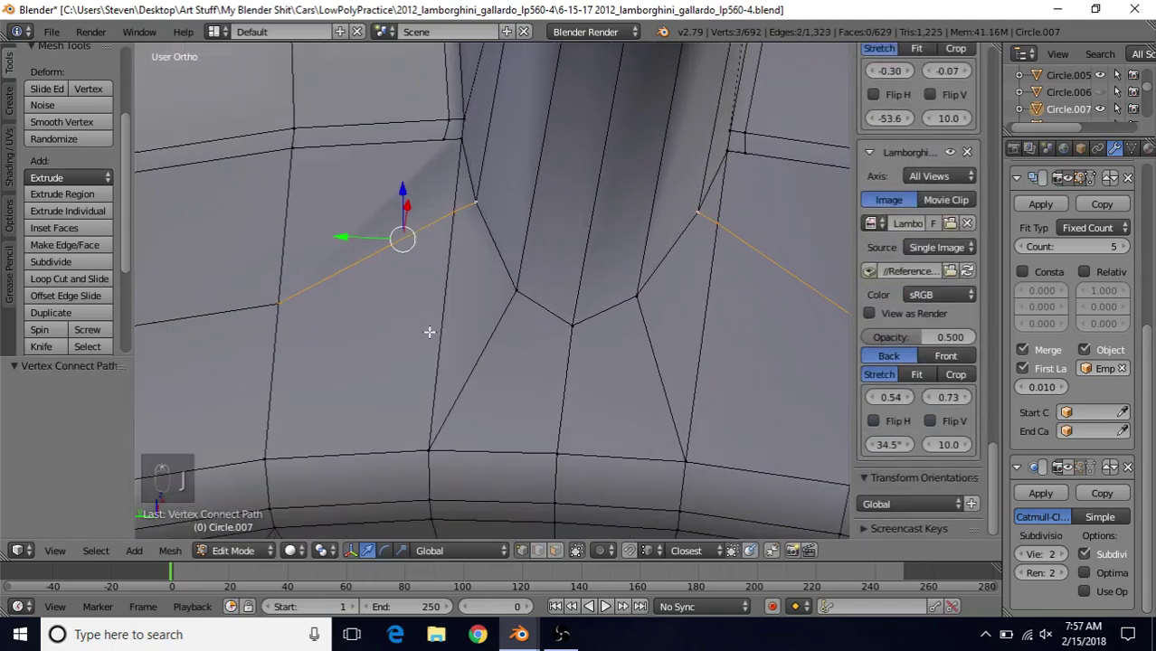
left_click(441, 141)
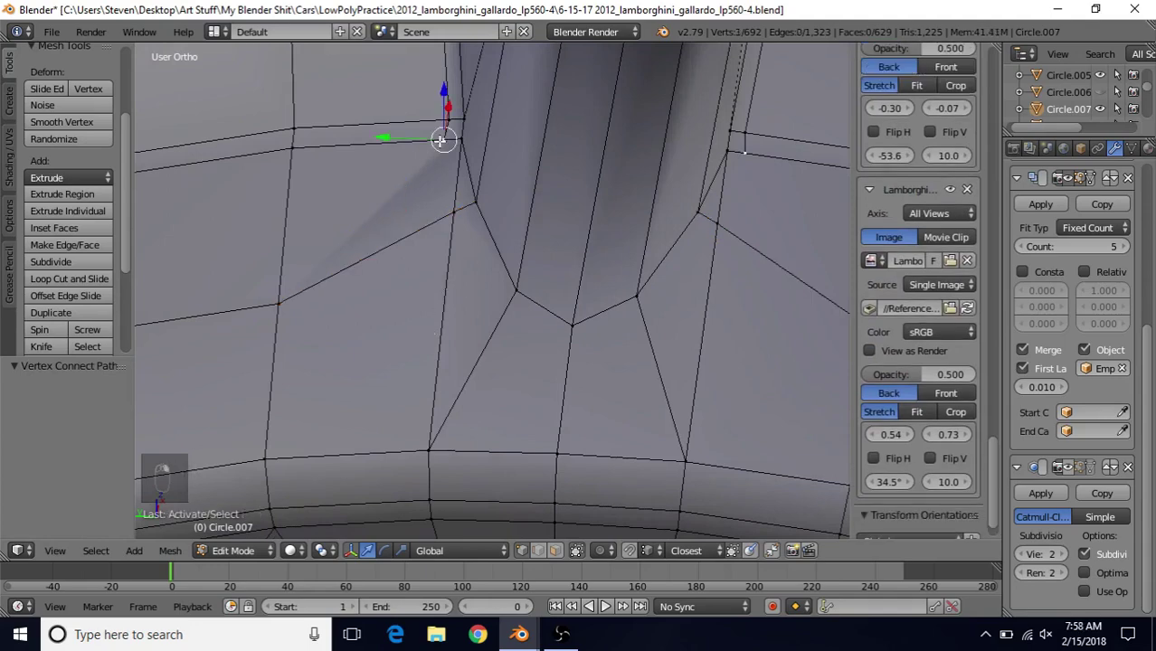
left_click(449, 214, "shift")
key("j")
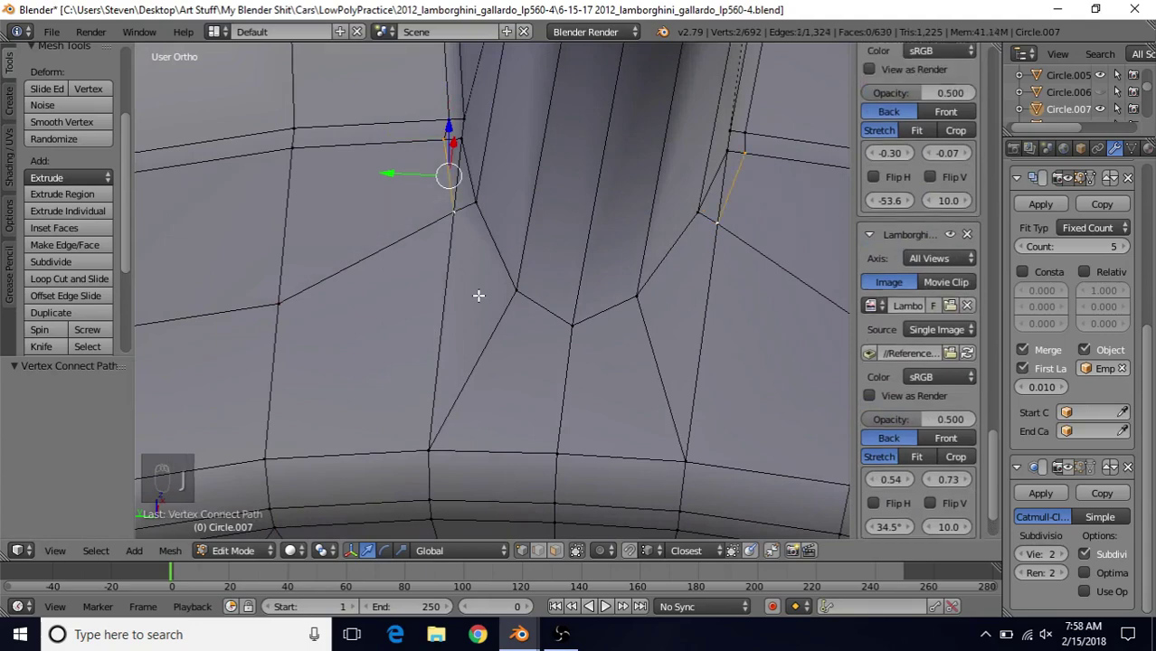
Step: Switch to edge selection and dissolve the short edge between the groove corner and the new connecting edge
left_click(540, 552)
middle_click_drag(478, 244, 473, 285, "shift")
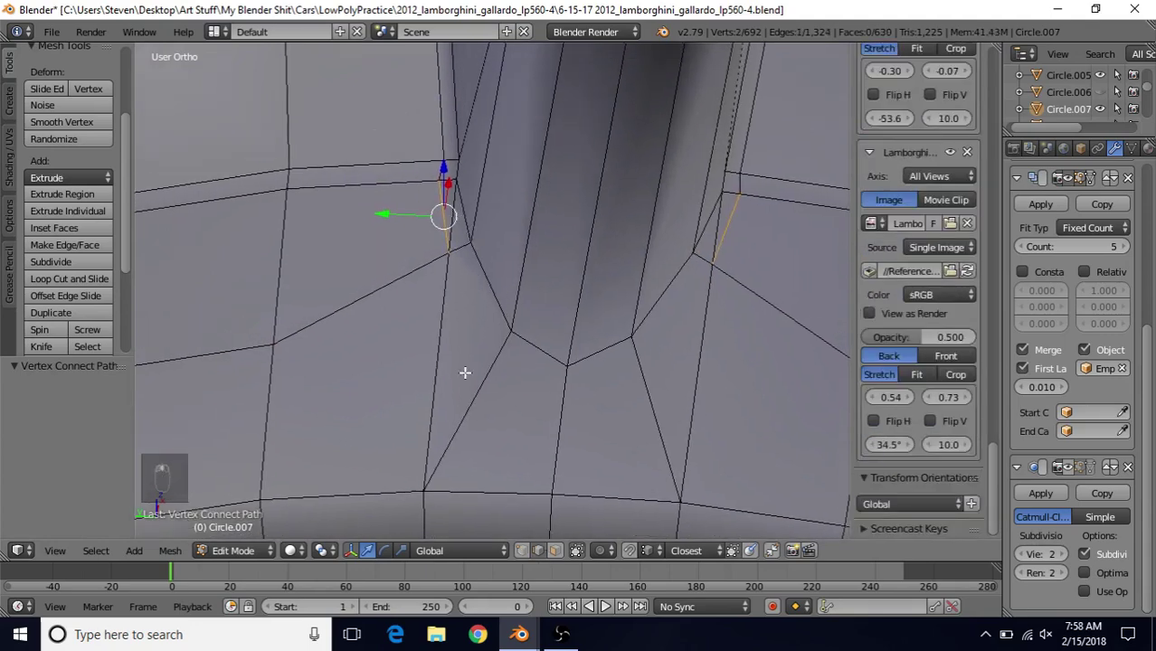
left_click(449, 214)
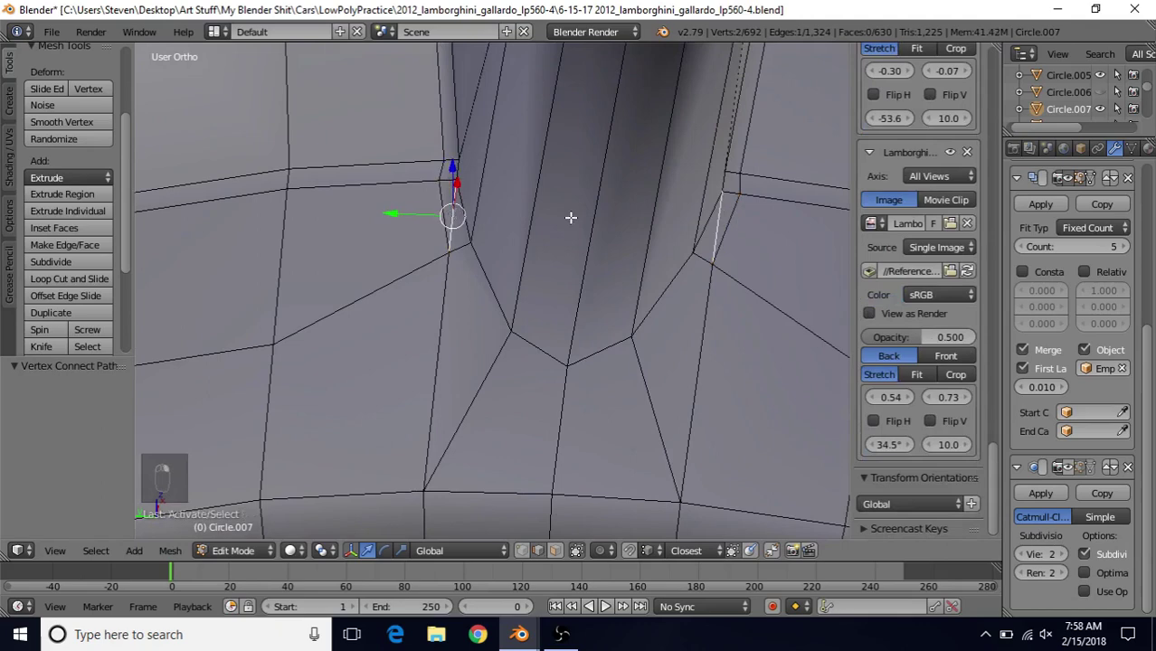
key("Delete")
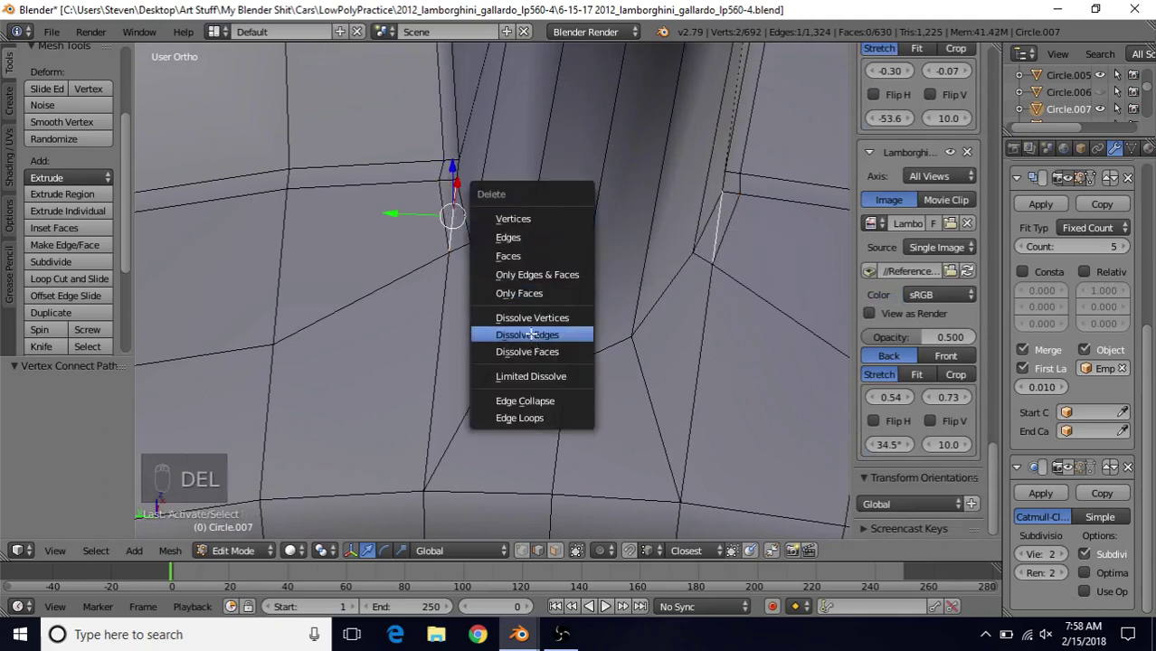
left_click(532, 335)
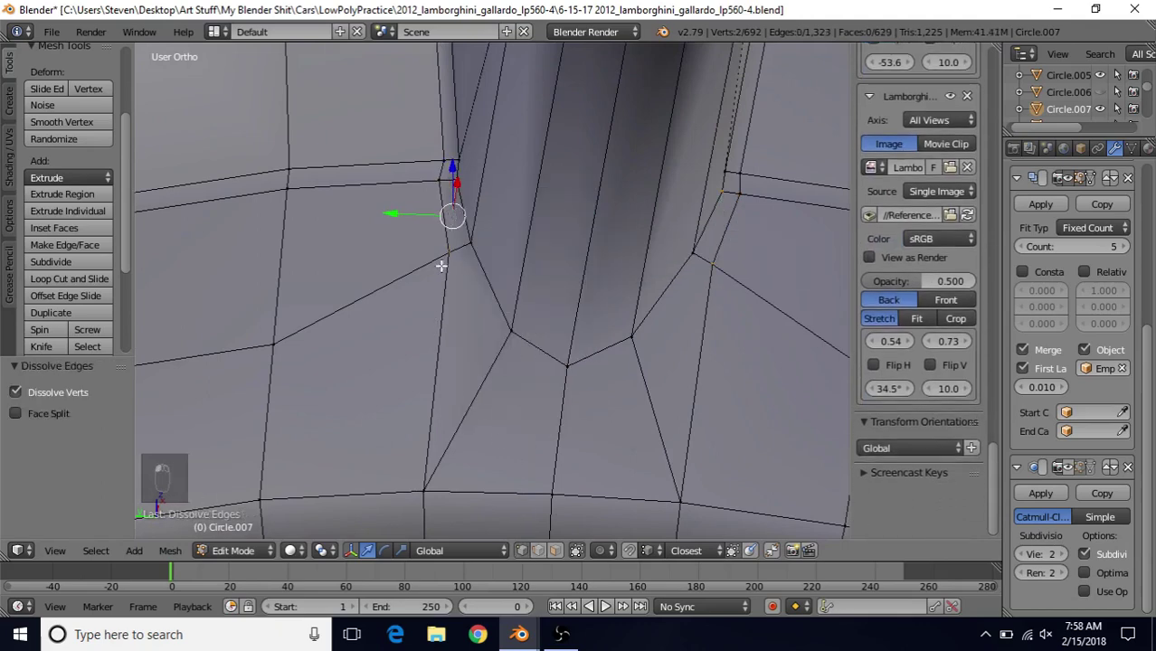
Step: Knife-cut a supporting edge just outside the groove's curved end, from the diagonal edge's vertex to the centre edge below the tip
right_click(441, 263)
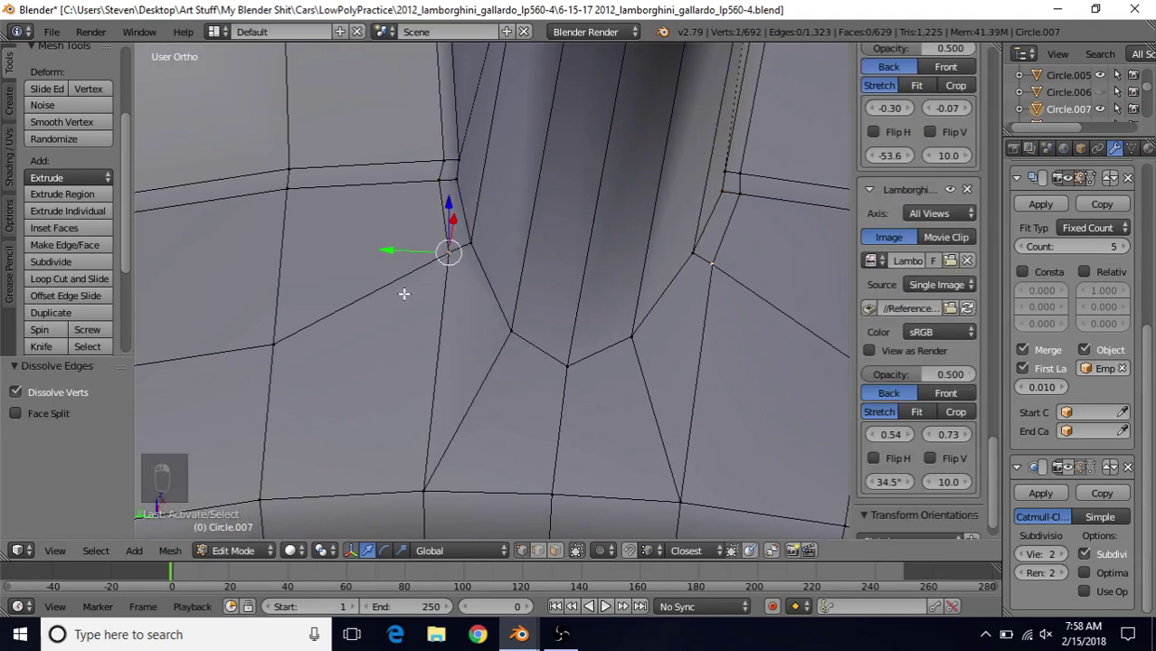
key("k")
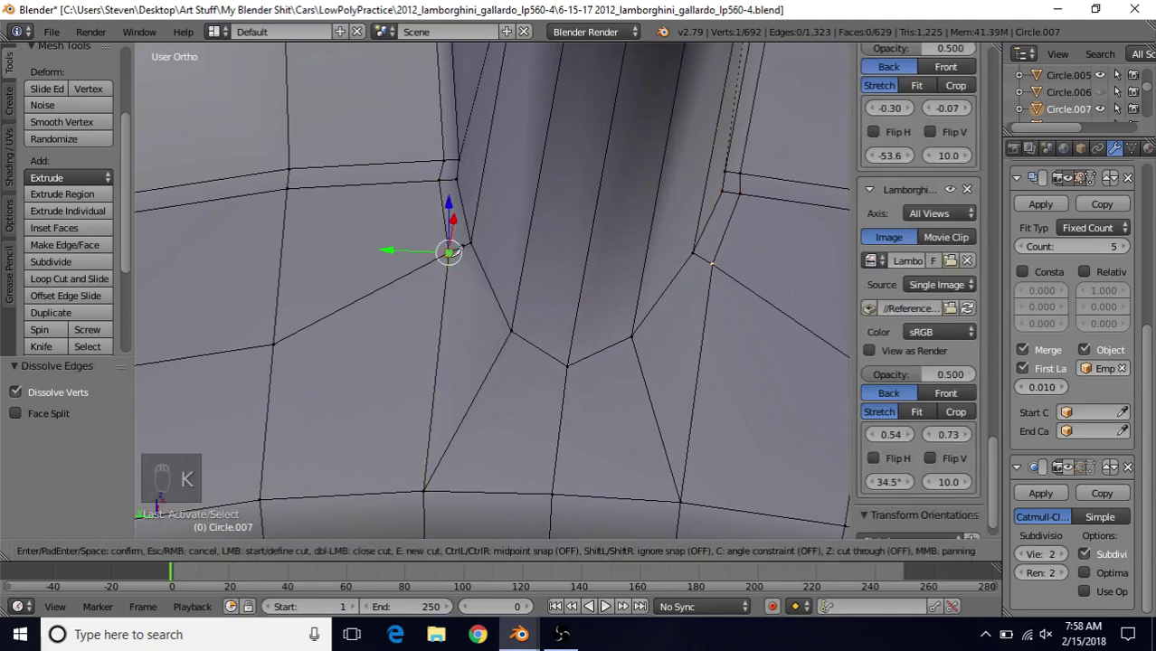
left_click(450, 252)
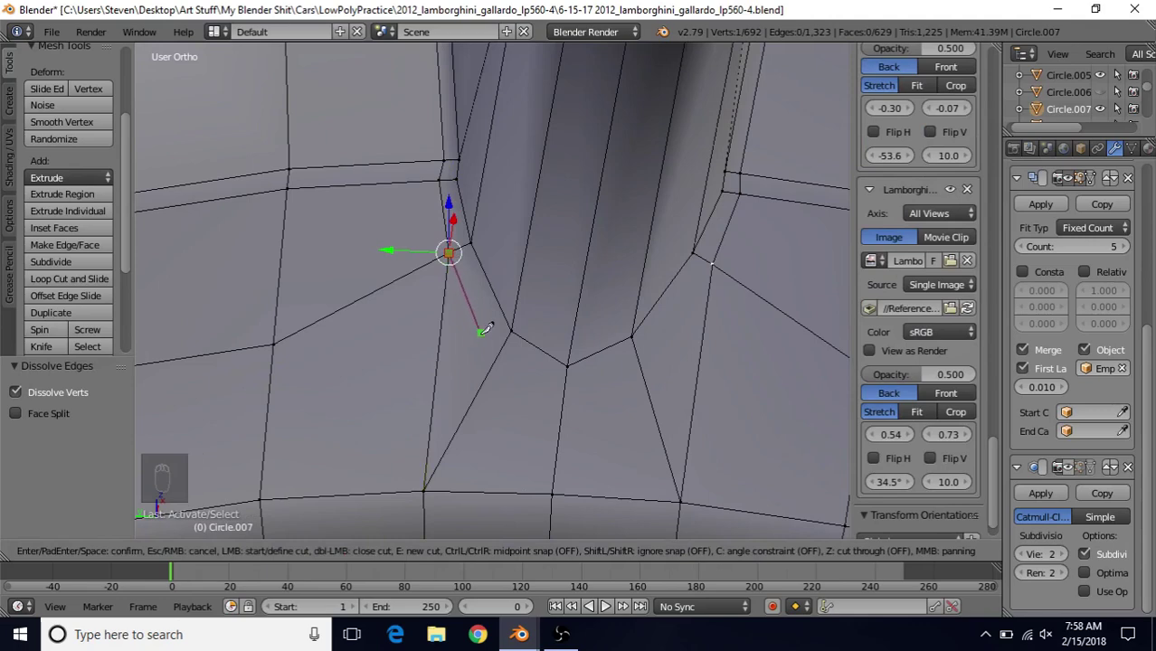
left_click(501, 350)
left_click(563, 393)
key("Return")
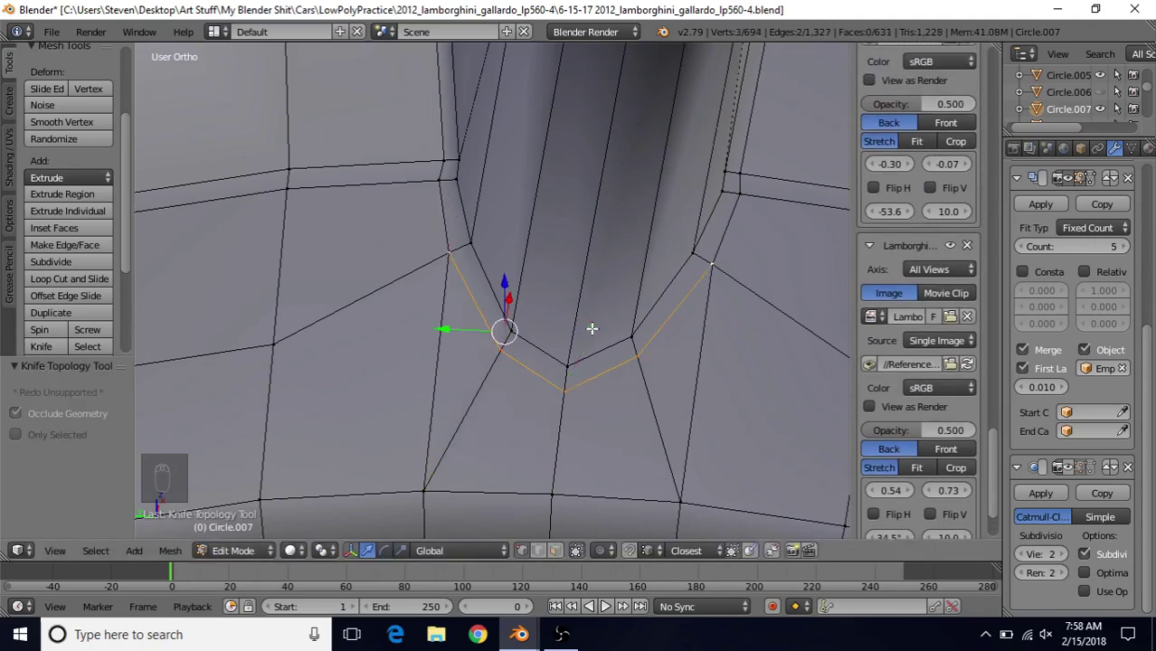
Step: Slide the upper vertex of the new supporting edge toward the groove by a factor of about 0.27
right_click(451, 262)
right_click(560, 387, "ctrl")
right_click(450, 253)
key("g")
key("g")
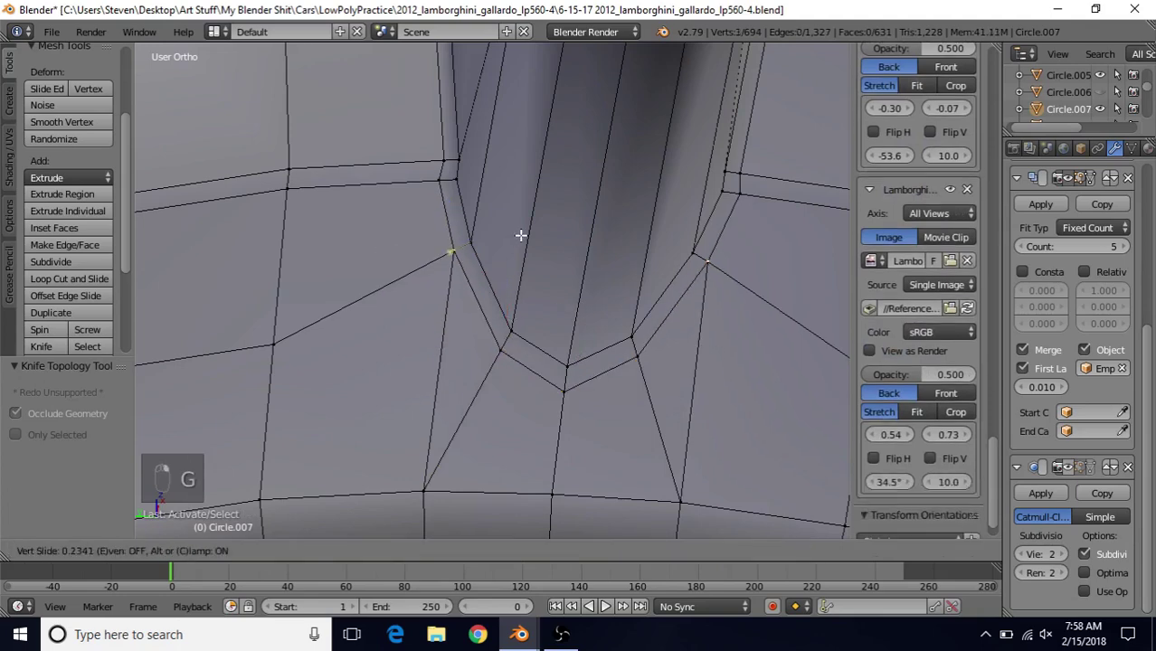
left_click(519, 242)
Step: Slide the supporting edge's middle vertex by about 0.12 and its centre vertex by about 0.30 toward the groove outline
right_click(498, 345)
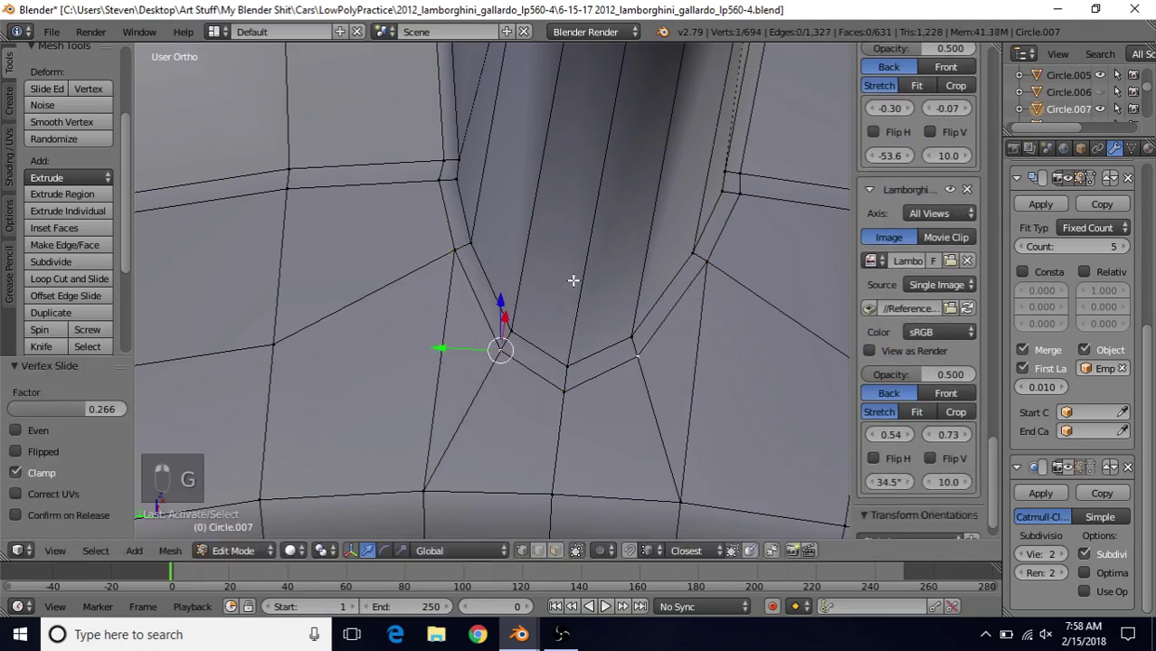
key("g")
key("g")
left_click(574, 289)
right_click(564, 389)
key("g")
key("g")
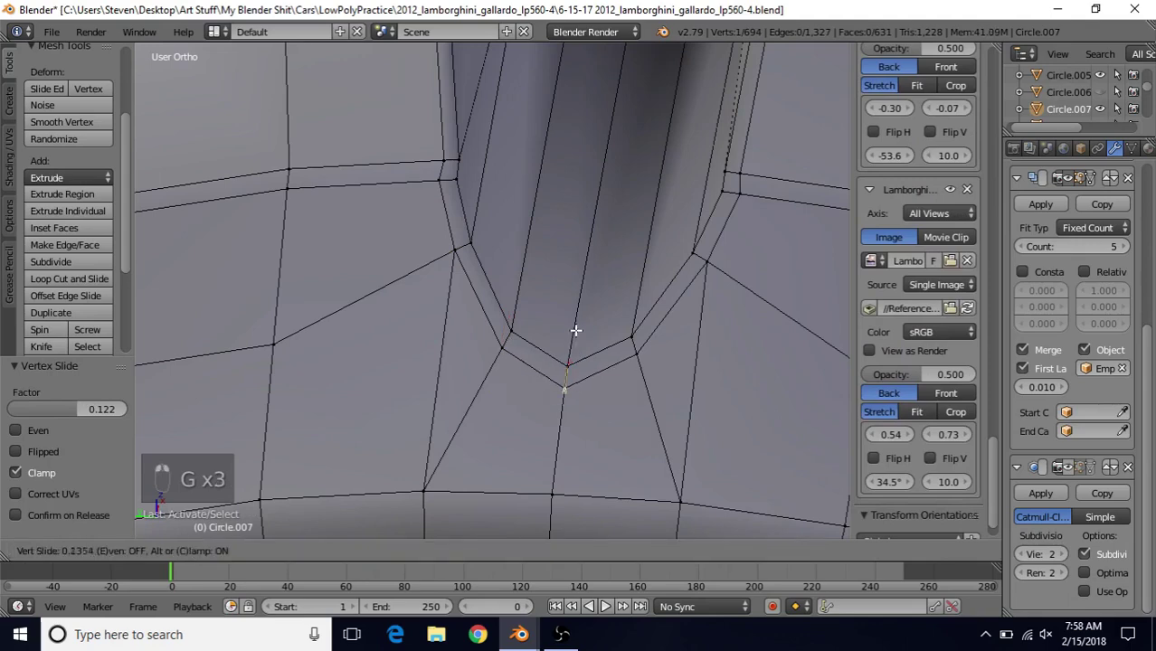
left_click(575, 327)
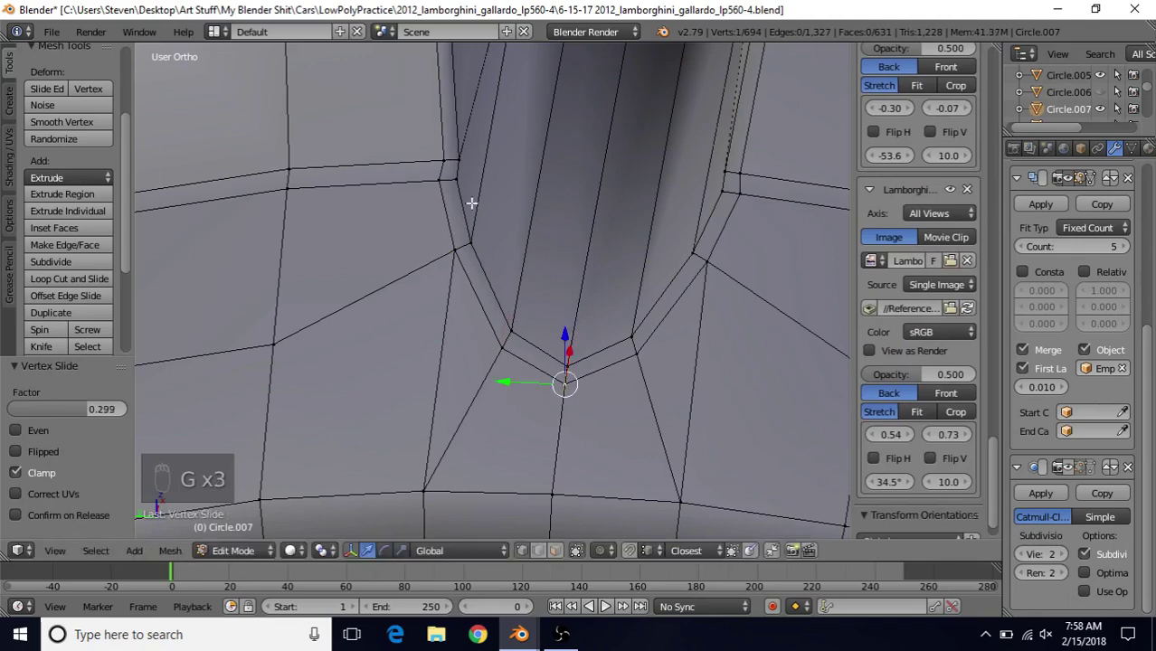
Step: Check the smoothed surface around the groove's end in Object Mode, then return to Edit Mode
scroll(447, 378, "down", 3)
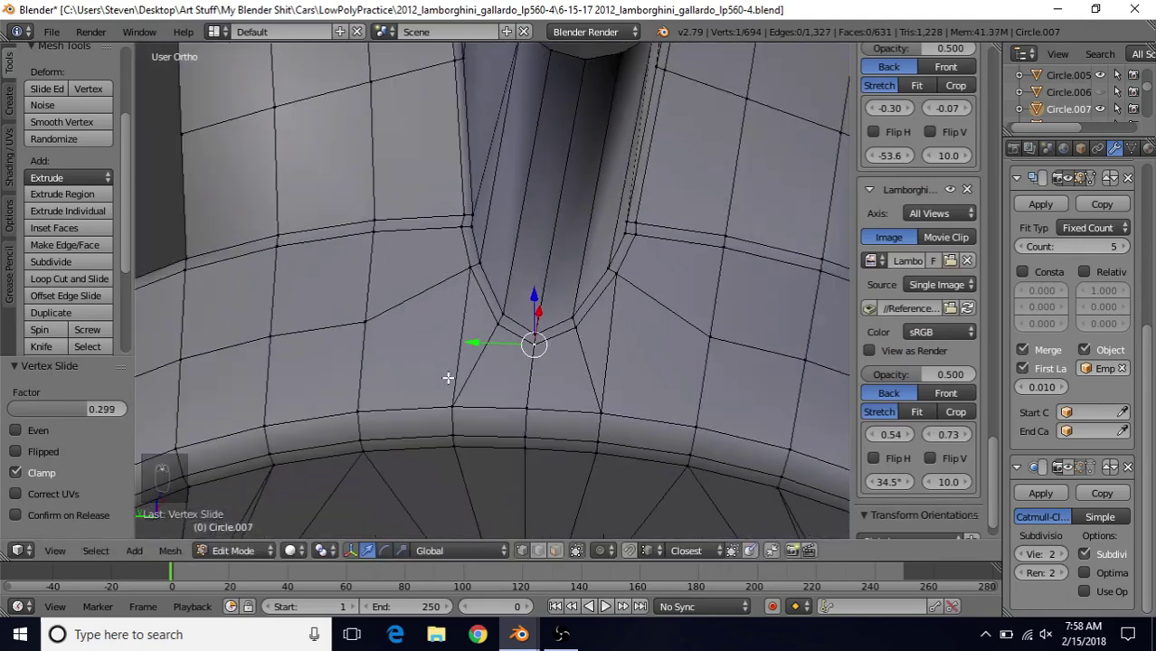
middle_click_drag(462, 341, 463, 373, "shift")
key("Tab")
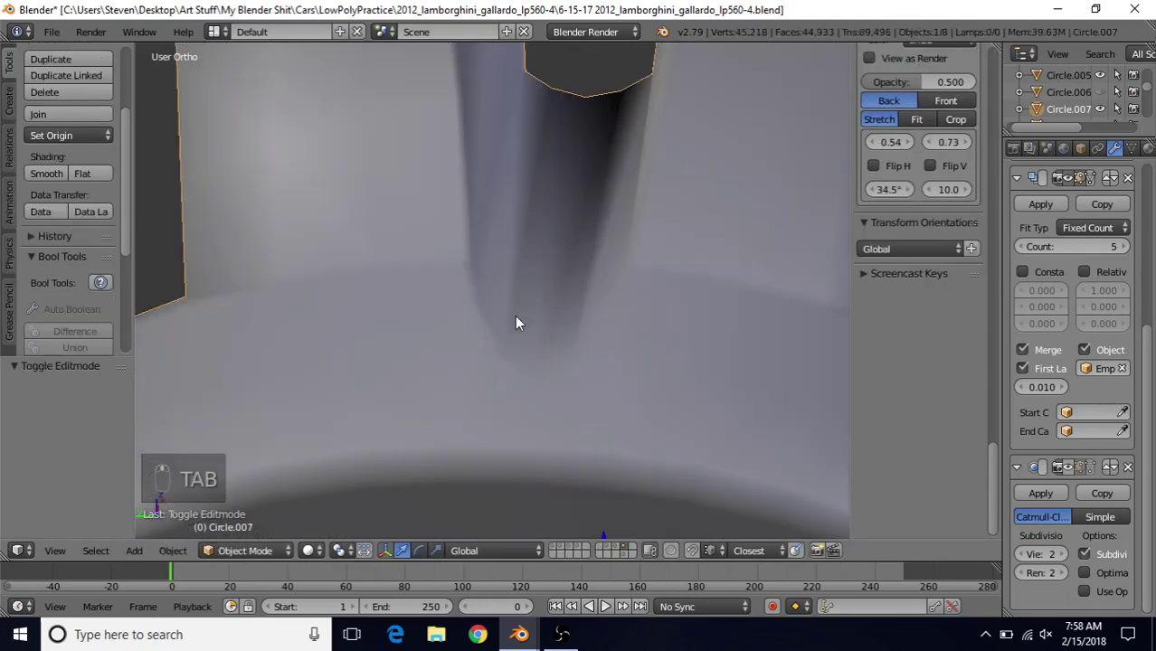
key("Tab")
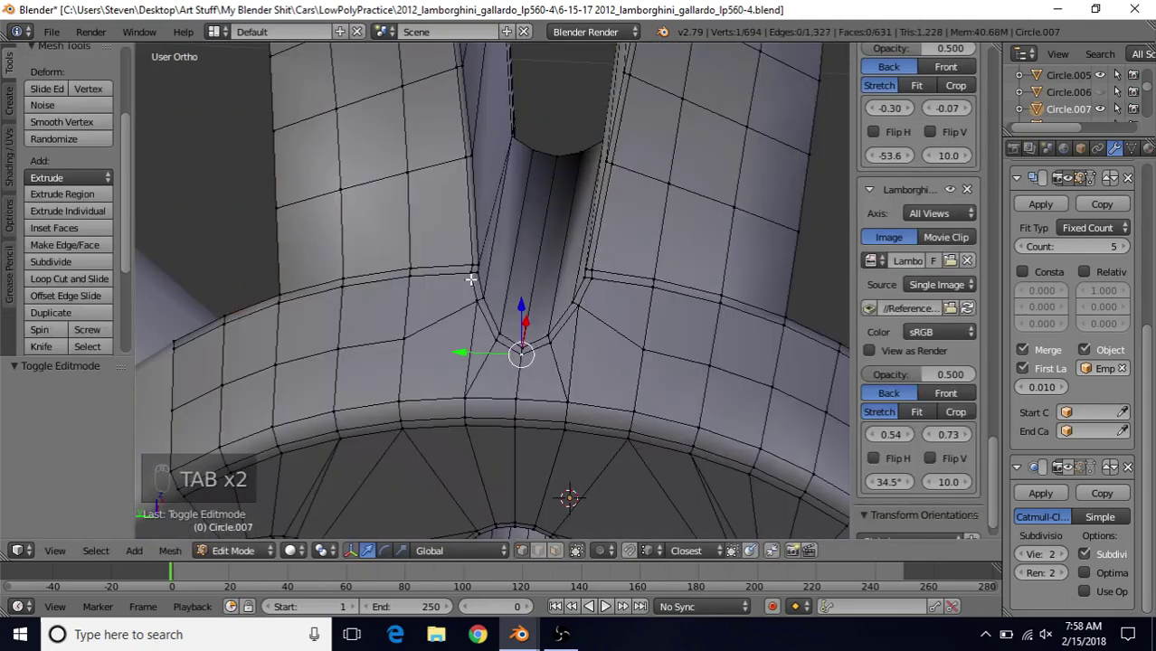
Step: Preview the subdivided mesh in Object Mode and inspect the smoothed surface around the groove's curved end
key("Tab")
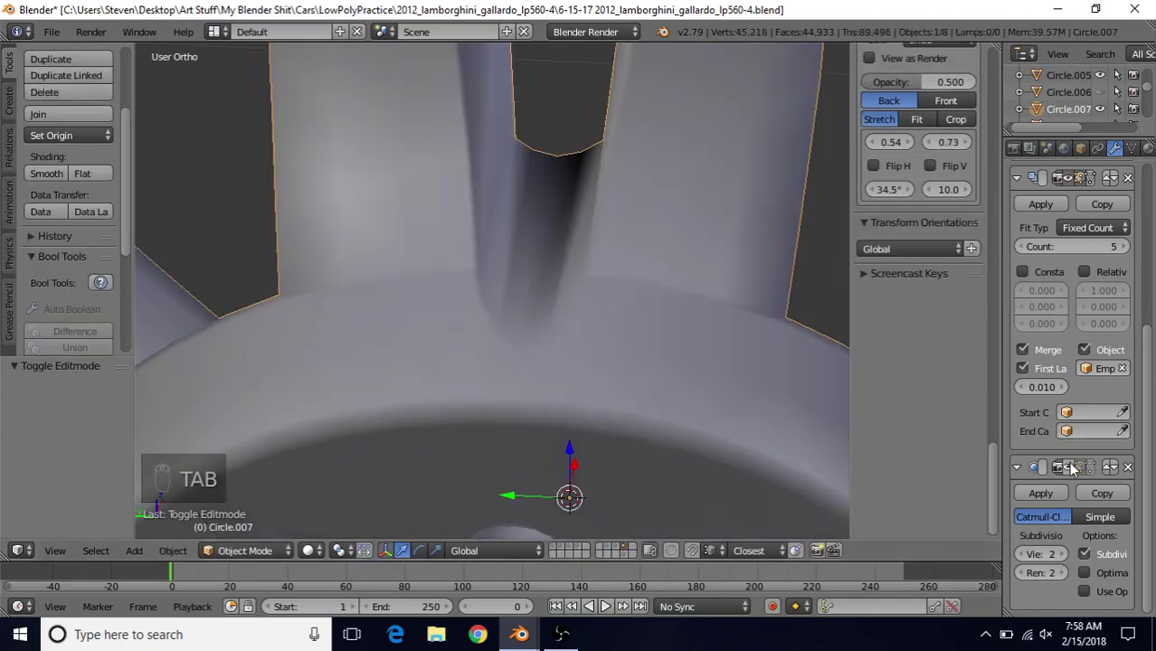
scroll(559, 328, "down", 5)
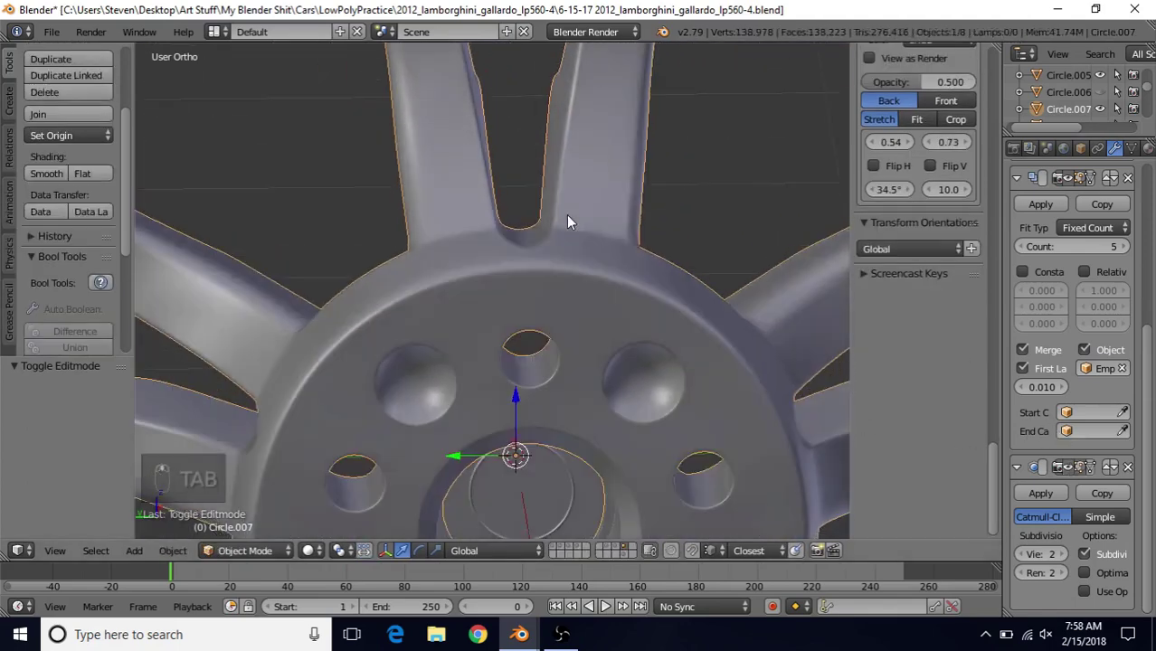
middle_click_drag(568, 221, 547, 262)
scroll(523, 280, "up", 4)
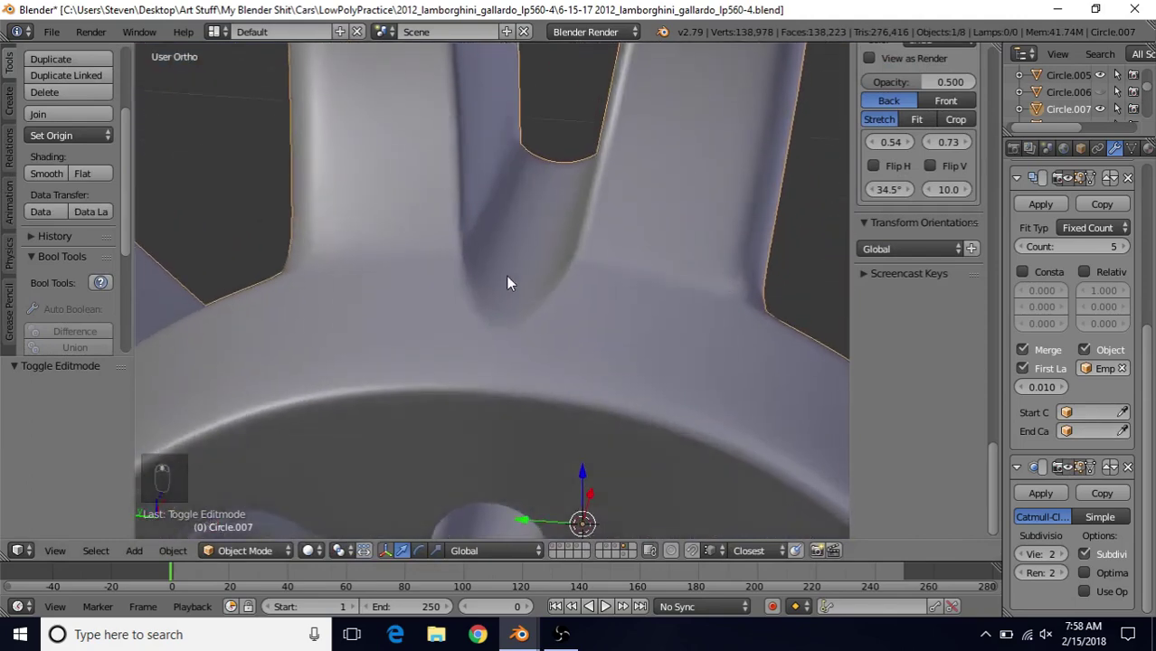
Step: Switch to the Blender window with the practice28 rim4 practice V15d file and examine its smoothed groove end between the spokes
mouse_move(519, 634)
left_click(597, 604)
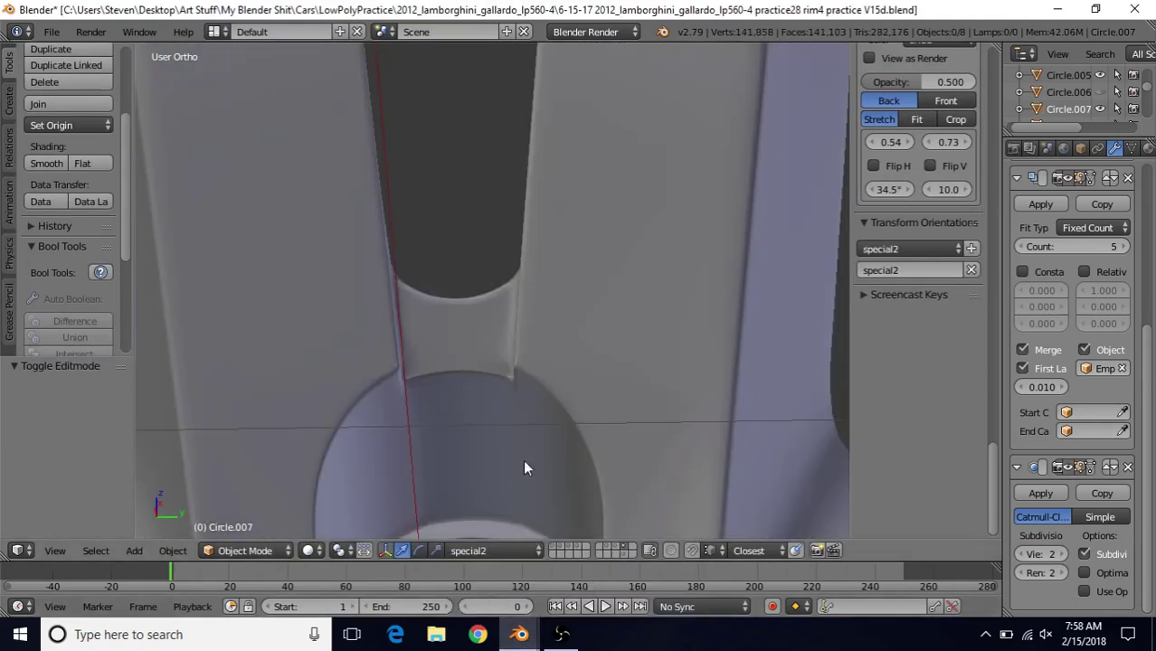
scroll(523, 438, "down", 3)
middle_click_drag(522, 388, 723, 414)
middle_click_drag(337, 312, 505, 255)
scroll(508, 295, "up", 5)
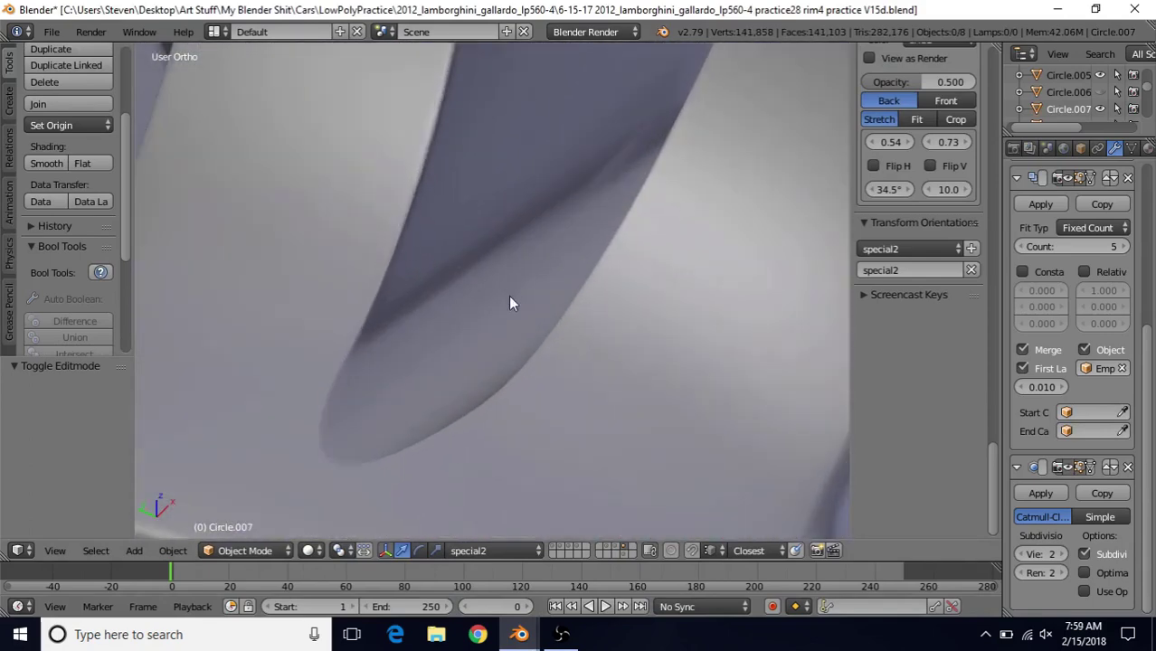
Step: Hide the reference rim's subdivision in Edit Mode and study the edge layout along its groove and inner wall
key("Tab")
left_click(1069, 470)
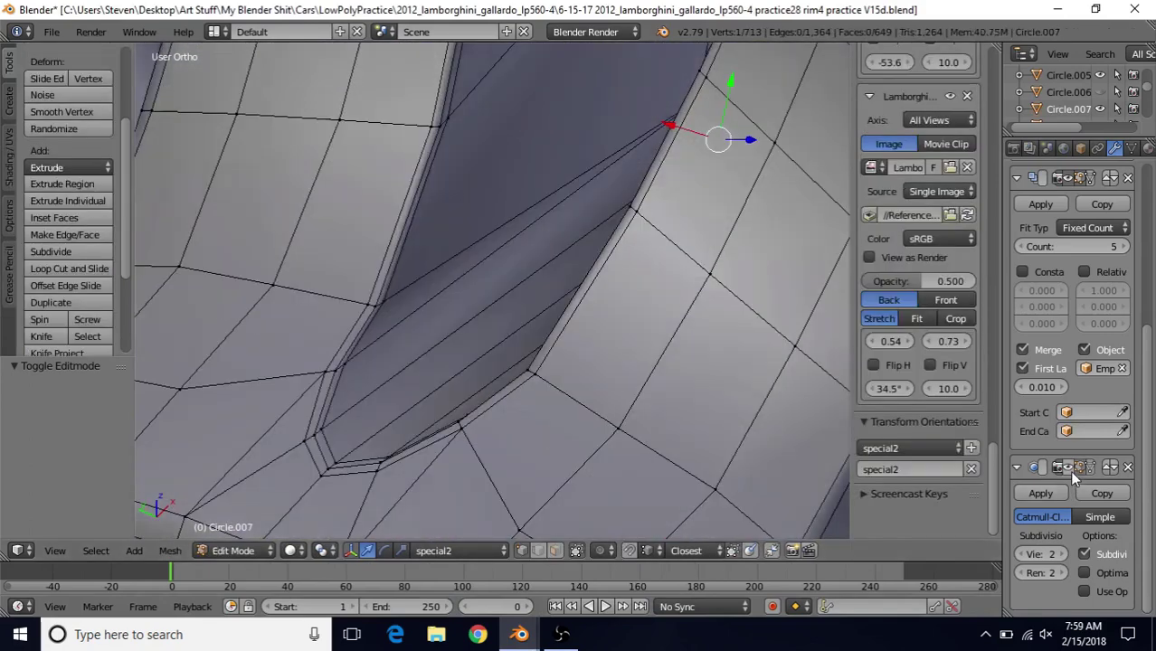
scroll(478, 311, "down", 2)
middle_click_drag(448, 251, 466, 320, "shift")
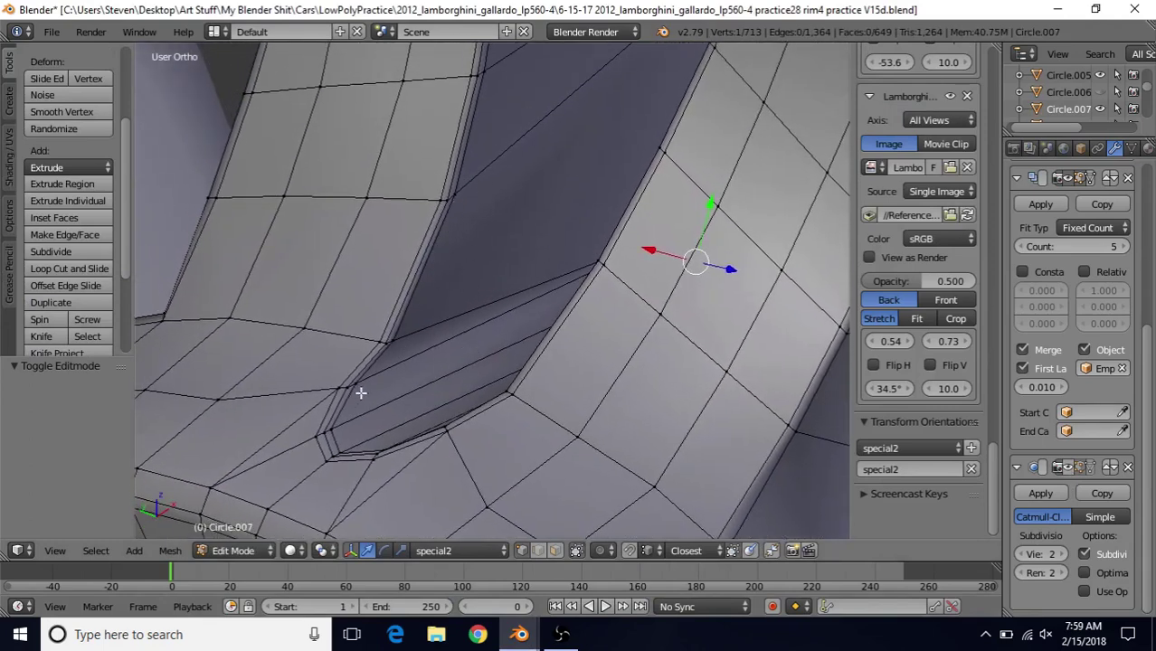
scroll(387, 318, "down", 3)
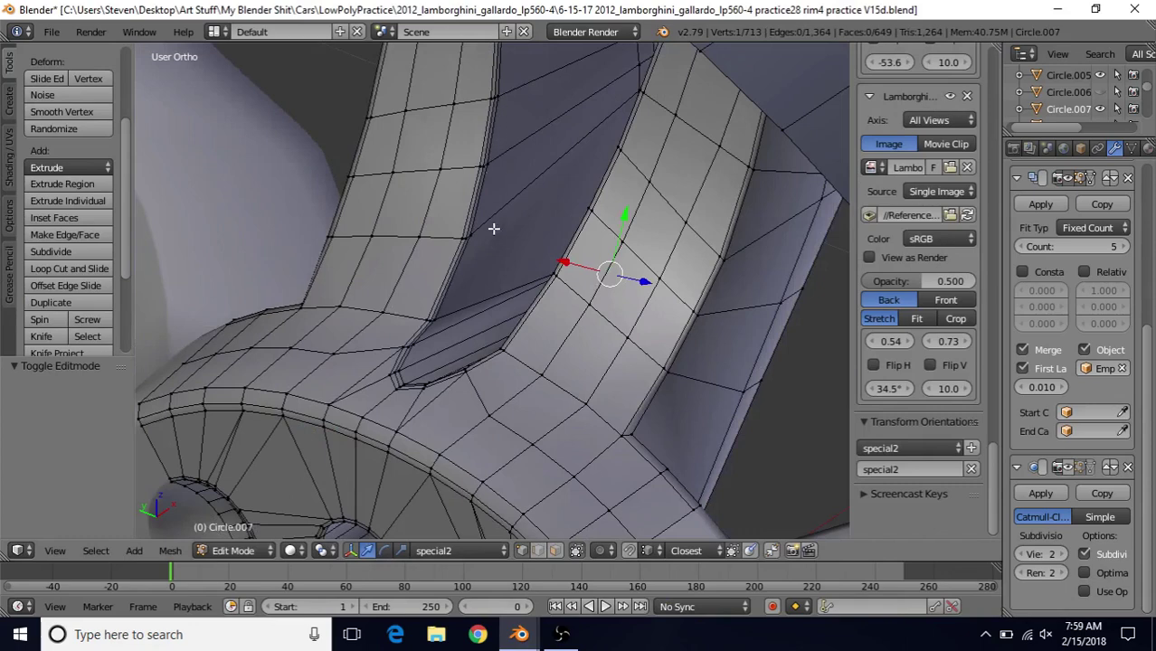
Step: Switch back to the working lp560-4 rim file and return to Edit Mode on the unsmoothed mesh, facing the groove's inner wall
mouse_move(519, 634)
left_click(568, 578)
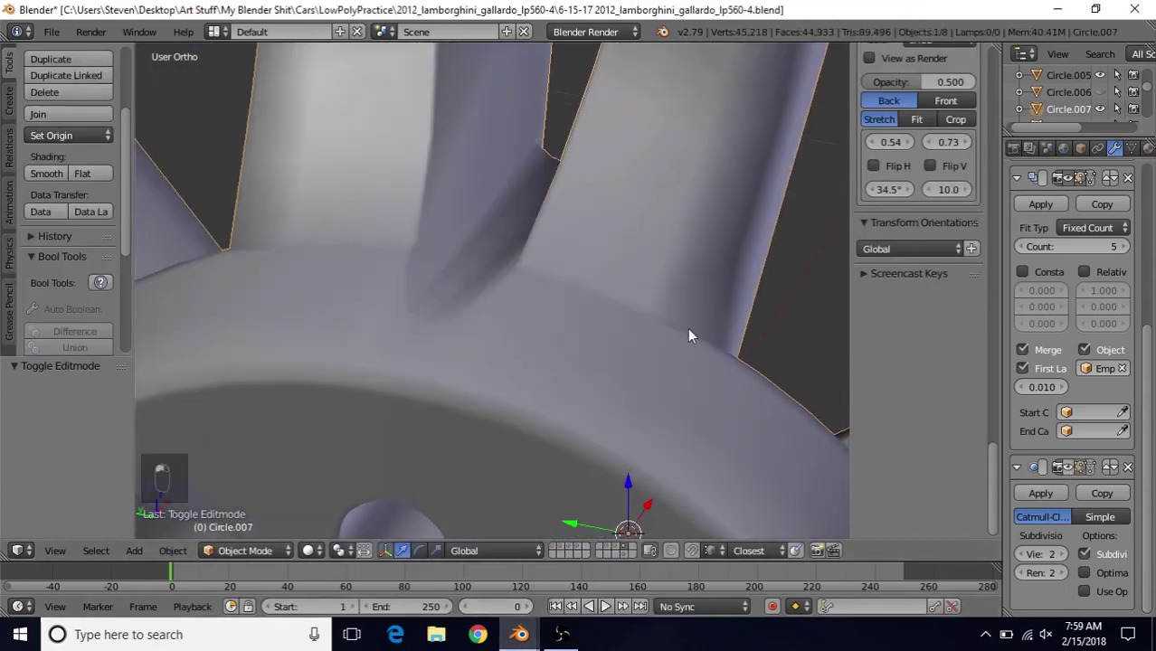
key("Tab")
middle_click_drag(465, 232, 486, 437)
Step: Try a loop cut down the middle of the groove's inner wall, then undo it
key("ctrl+r")
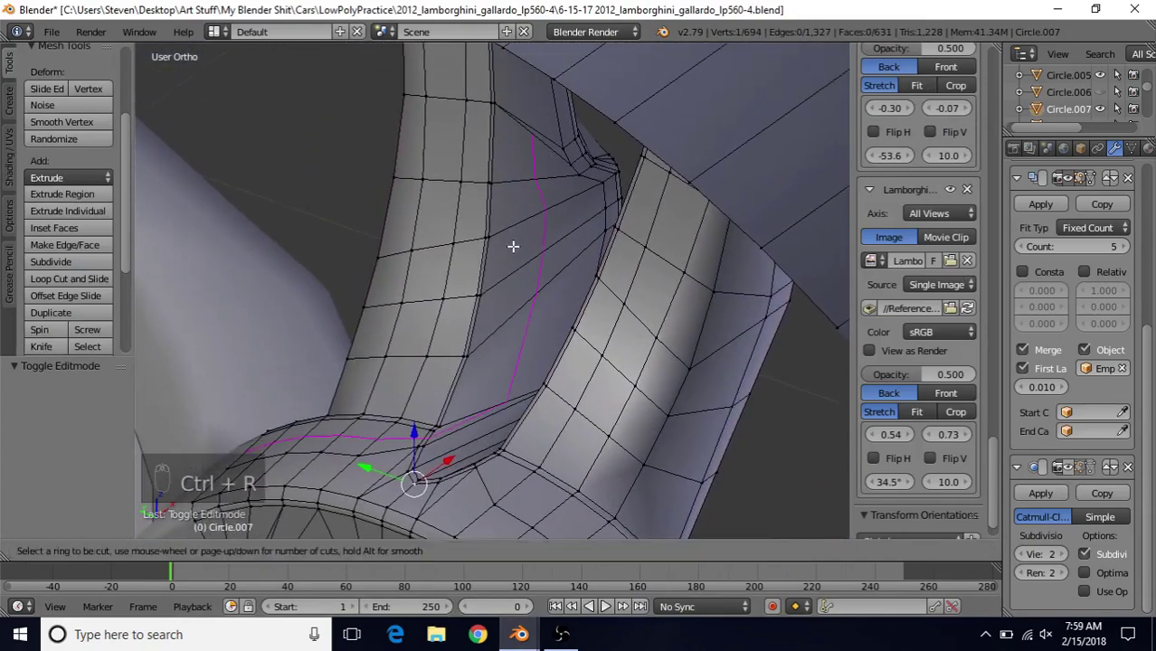
right_click(510, 239)
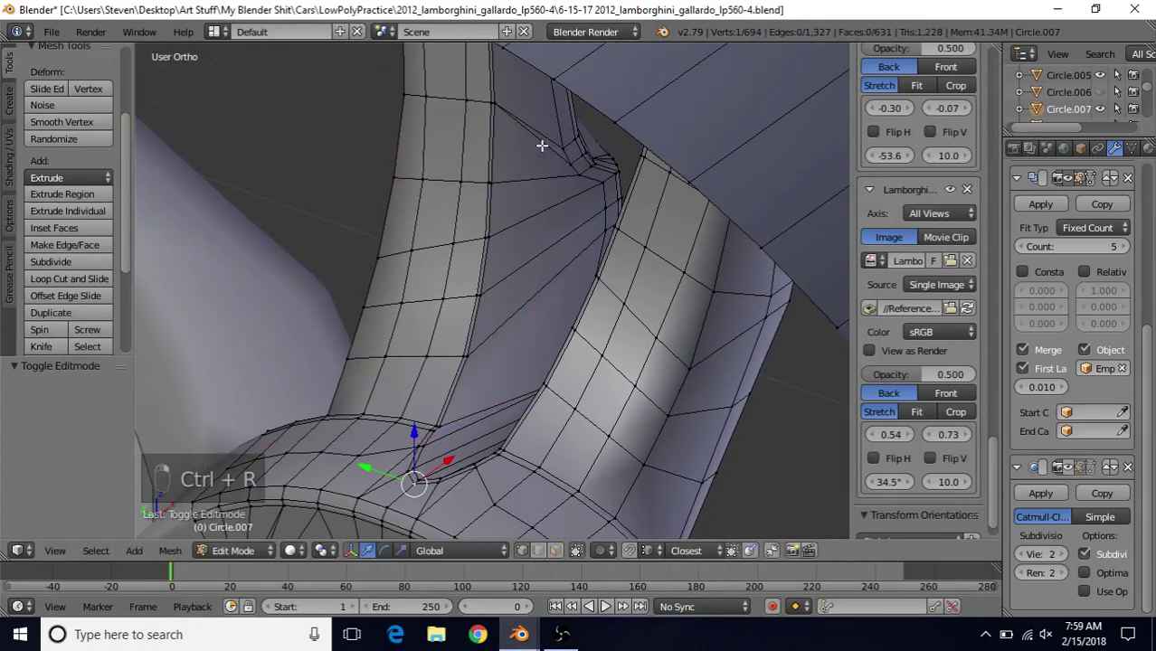
key("ctrl+r")
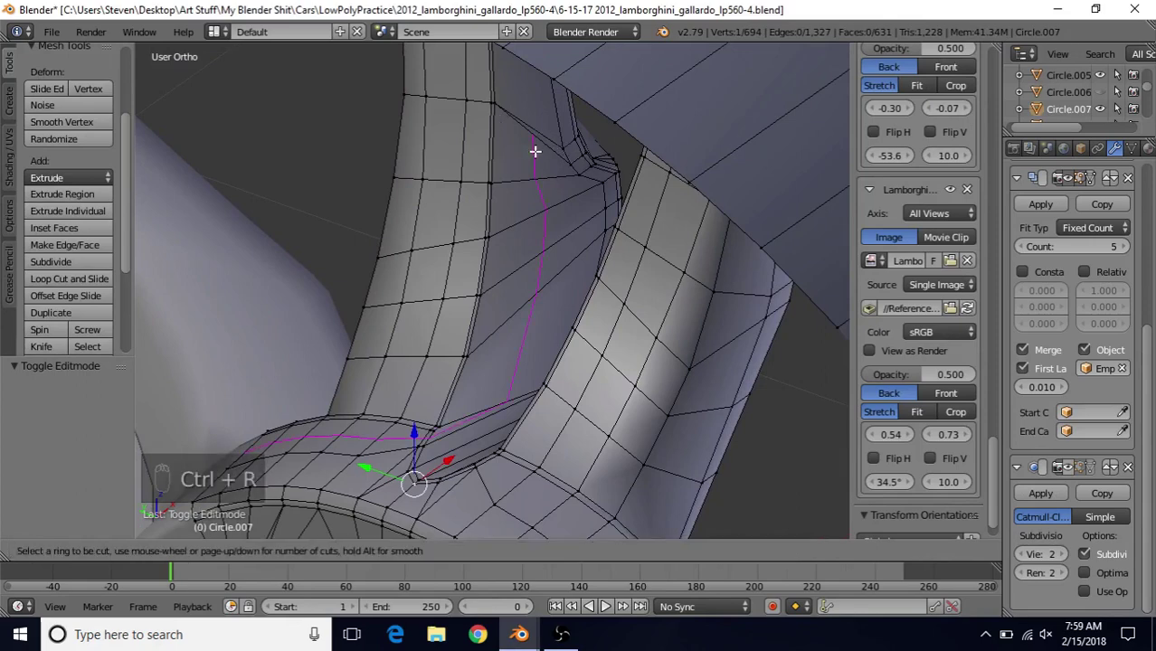
key("ctrl+r")
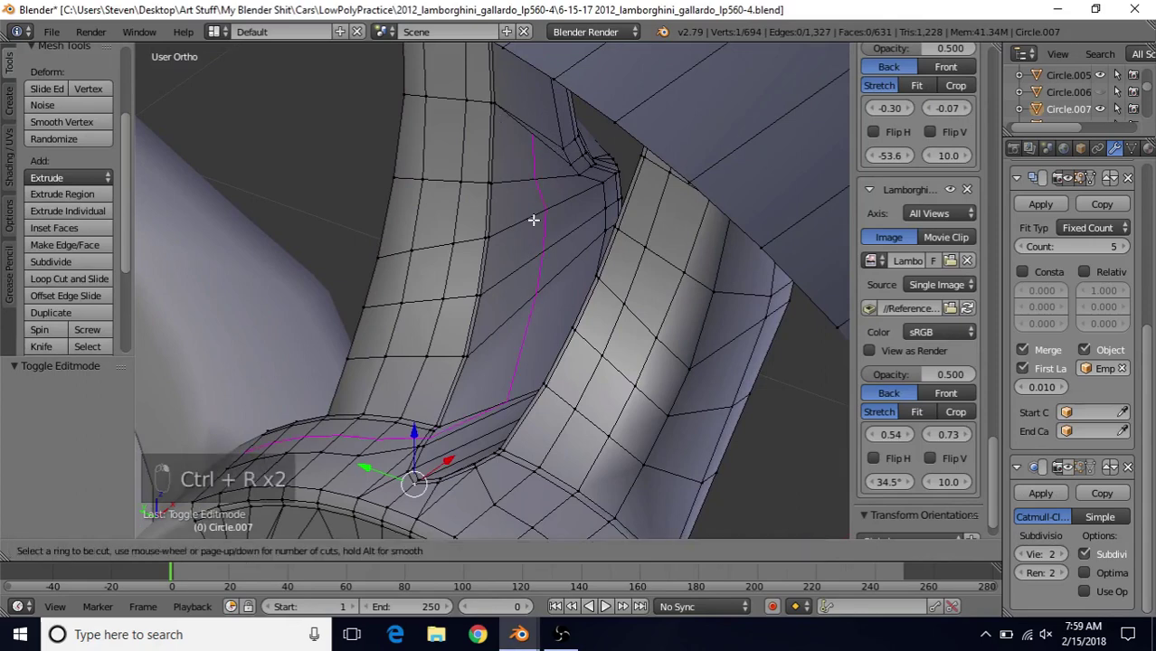
left_click(534, 219)
left_click(534, 220)
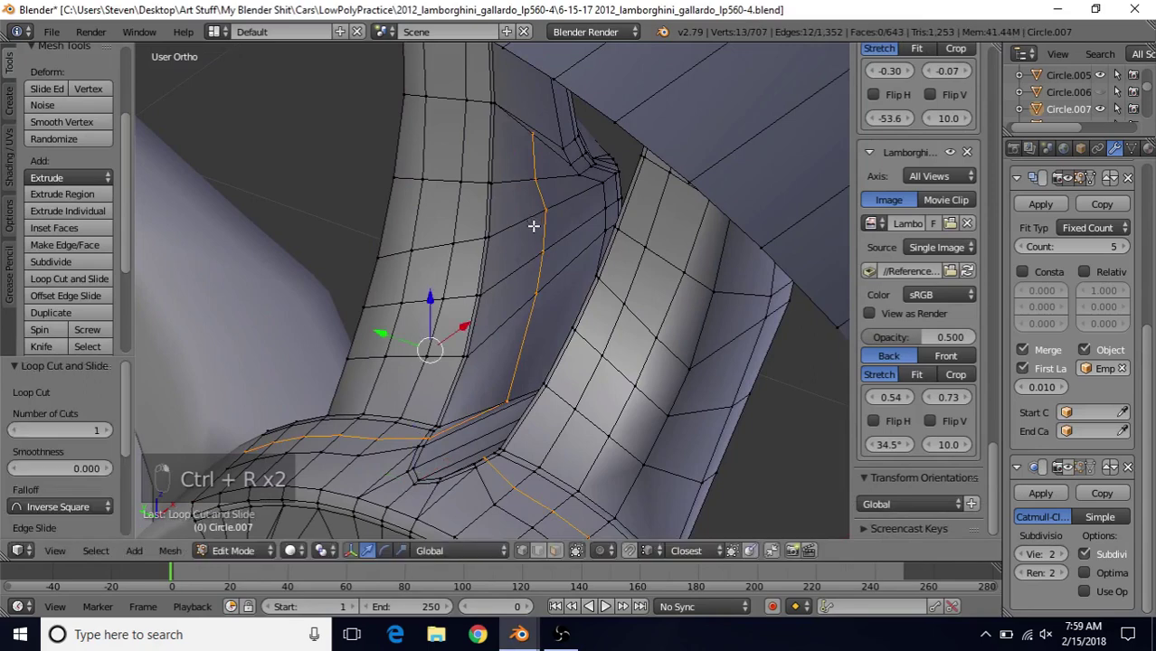
middle_click_drag(533, 224, 564, 292)
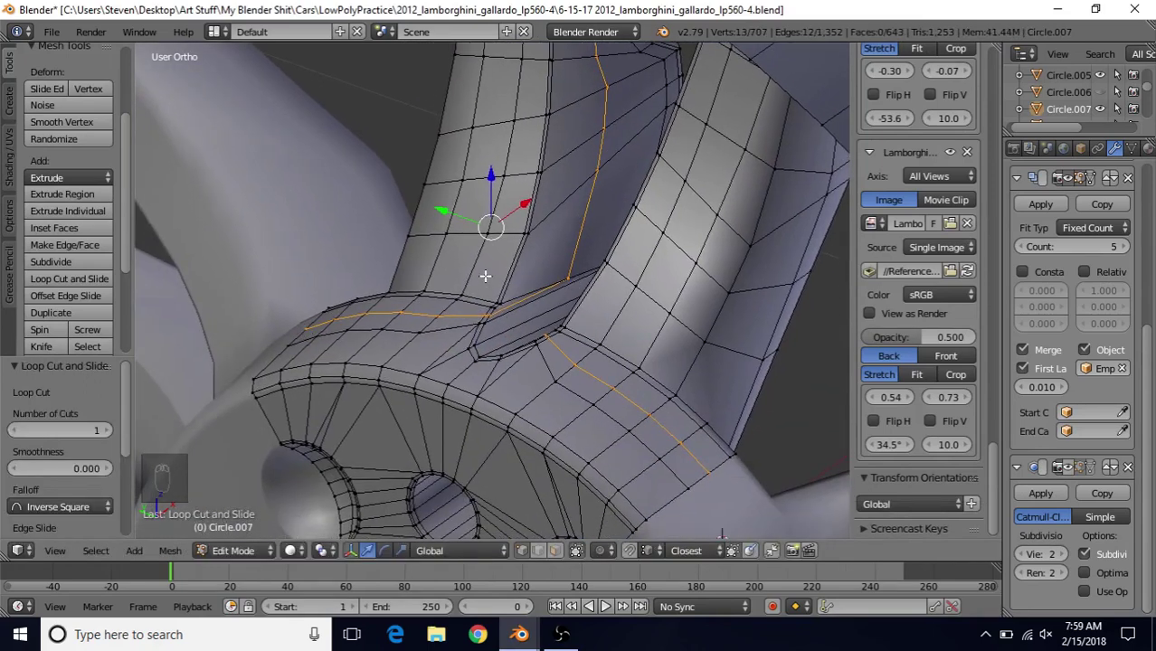
key("ctrl+z")
Step: Subdivide the short outline edge just below the groove's upper corner with one cut
scroll(524, 299, "up", 4)
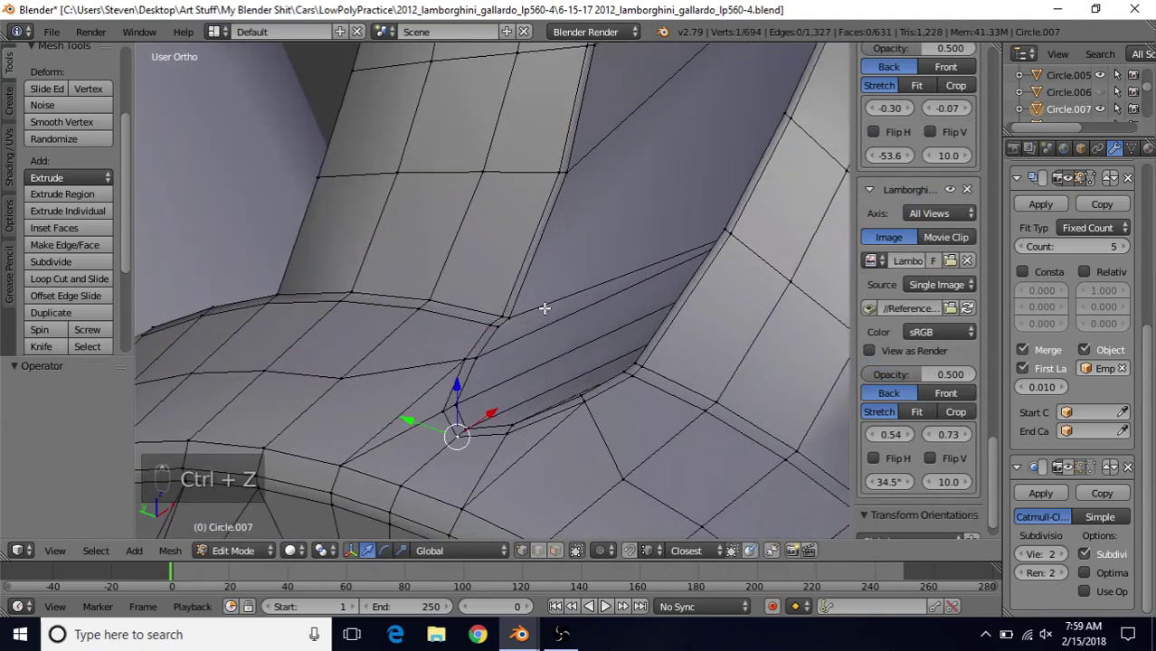
middle_click_drag(545, 307, 541, 227, "shift")
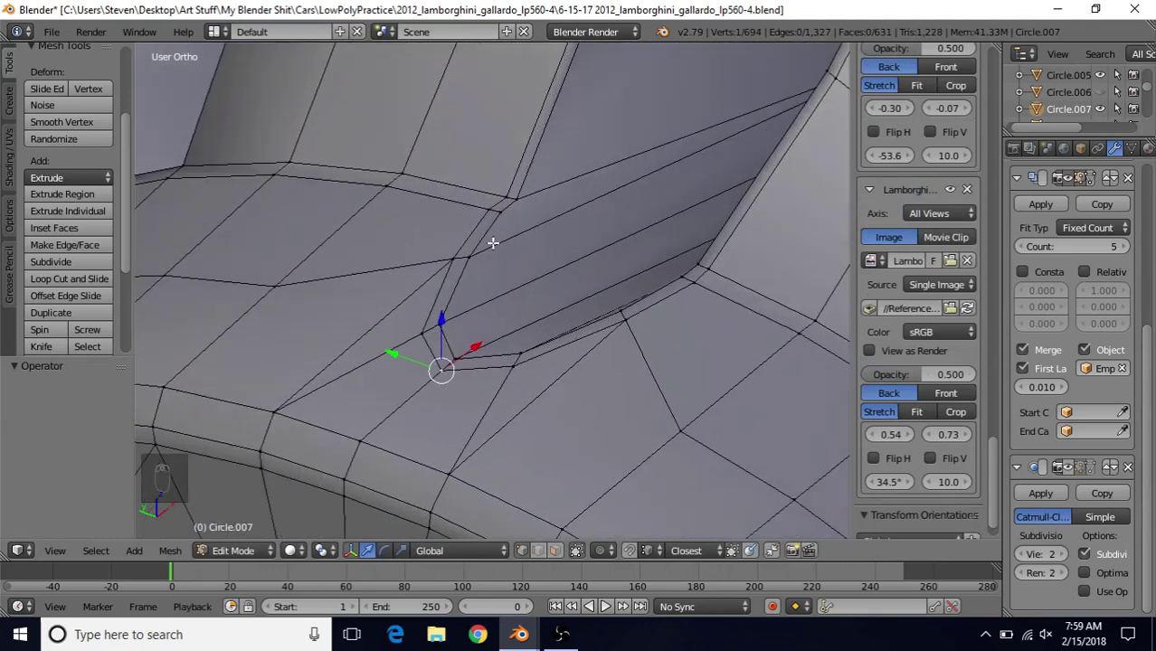
scroll(491, 264, "up", 1)
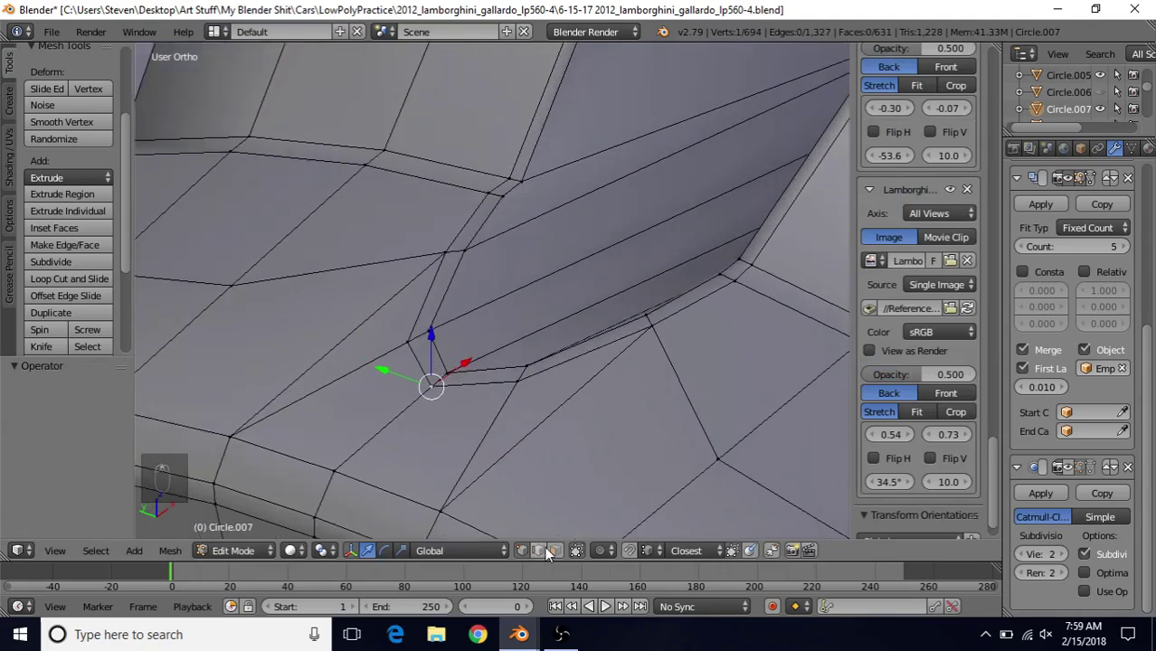
key("a")
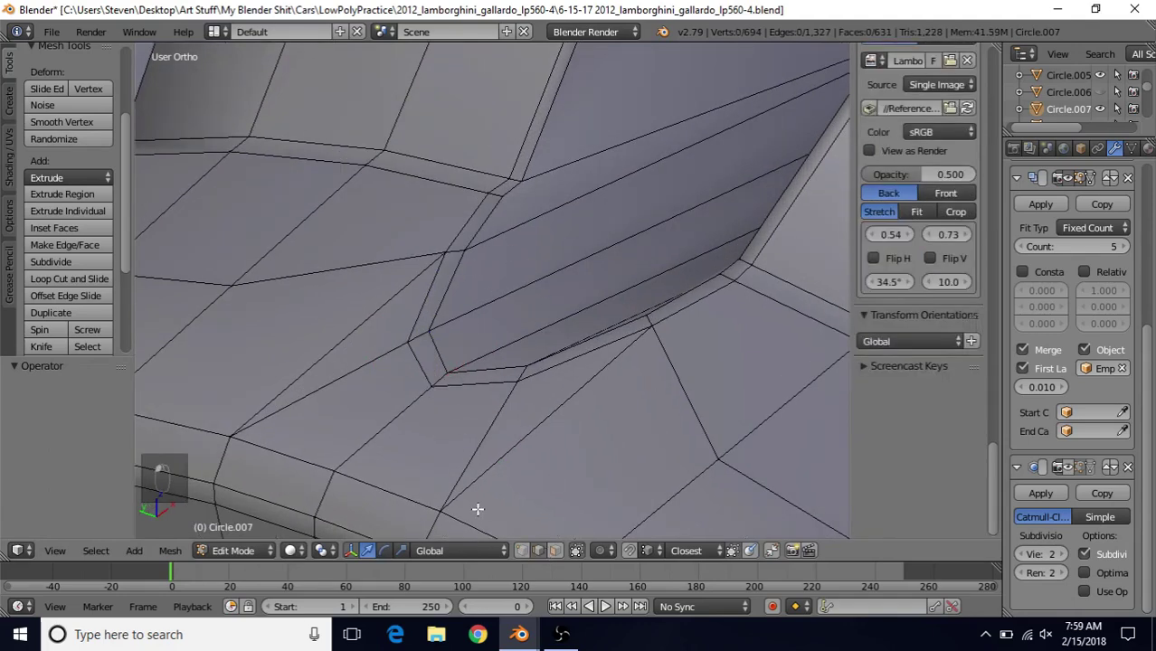
right_click(489, 226)
left_click(49, 262)
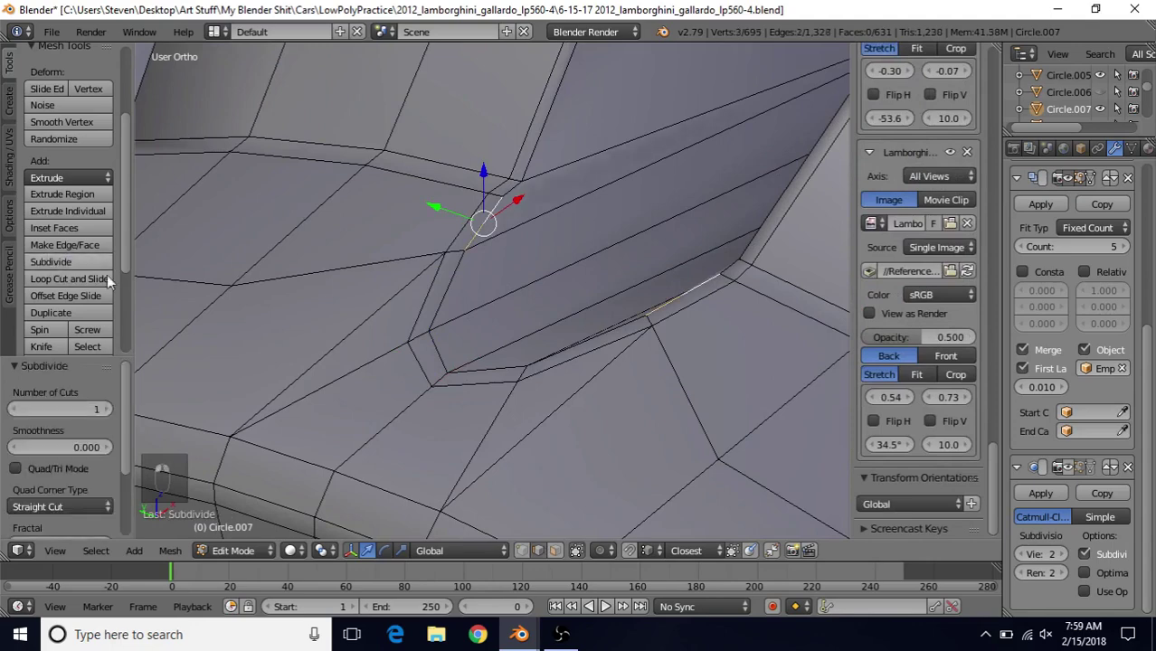
Step: Add a loop cut along the groove's inner wall, slid evenly about 0.94 toward the spoke's edge with the flipped option on
middle_click_drag(495, 317, 562, 221)
key("ctrl+r")
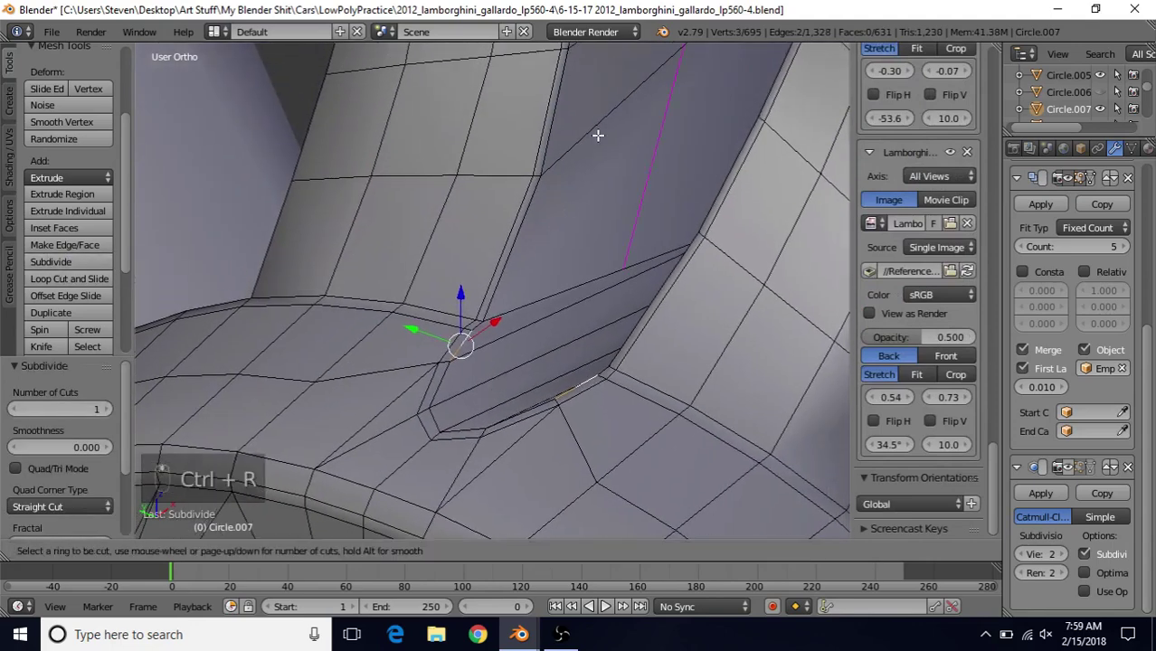
left_click(598, 132)
key("e")
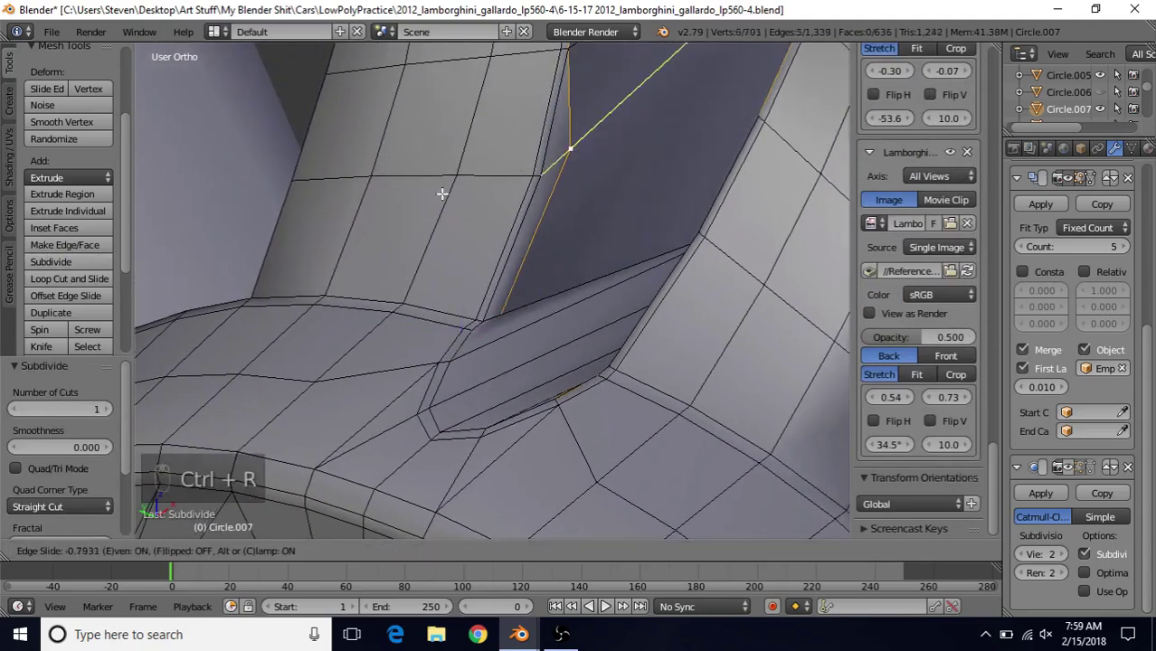
key("f")
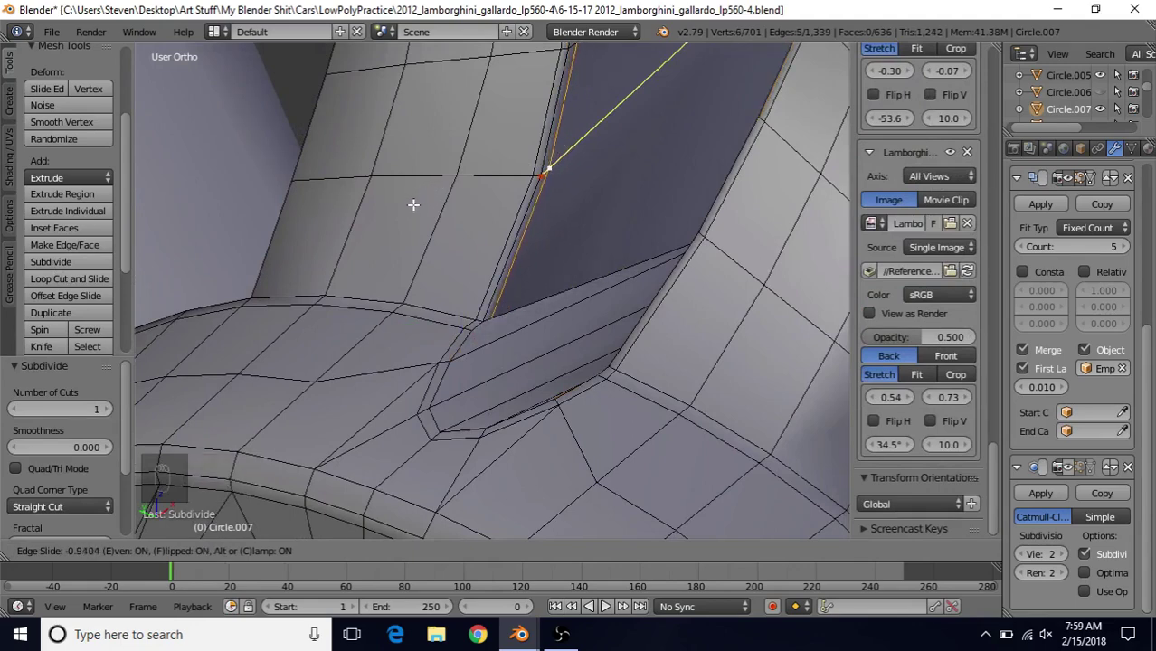
left_click(409, 203)
Step: Knife-cut a supporting edge just inside the groove's curved end, from the new loop's lower vertex to the centre edge at the tip
scroll(516, 232, "up", 4)
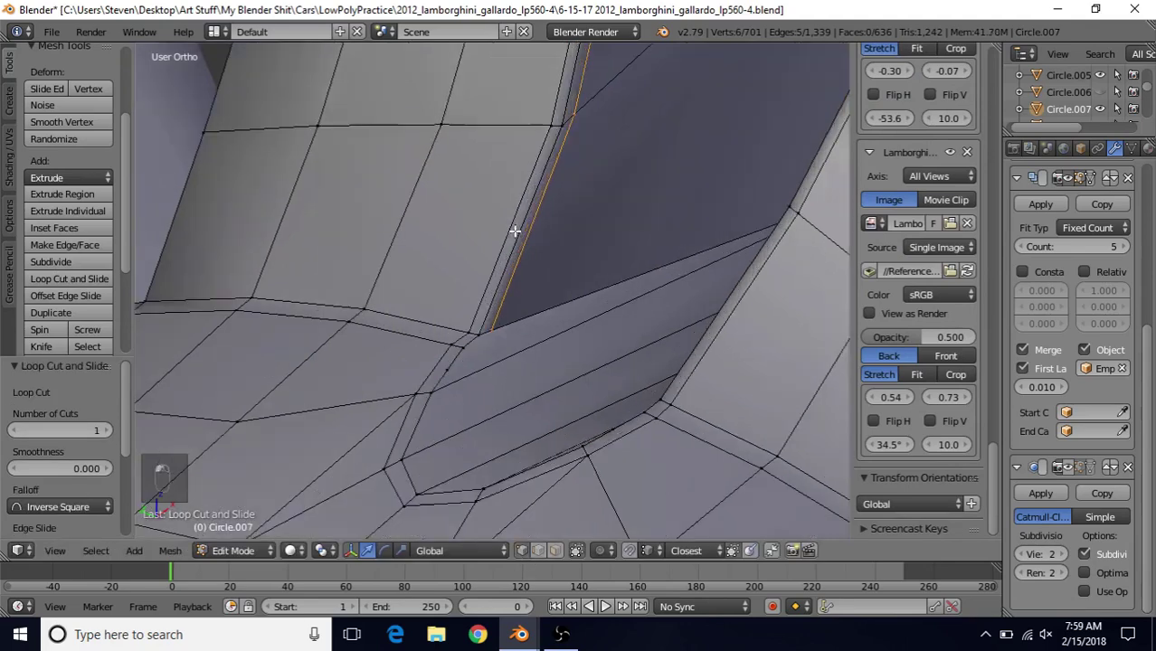
scroll(554, 158, "up", 1)
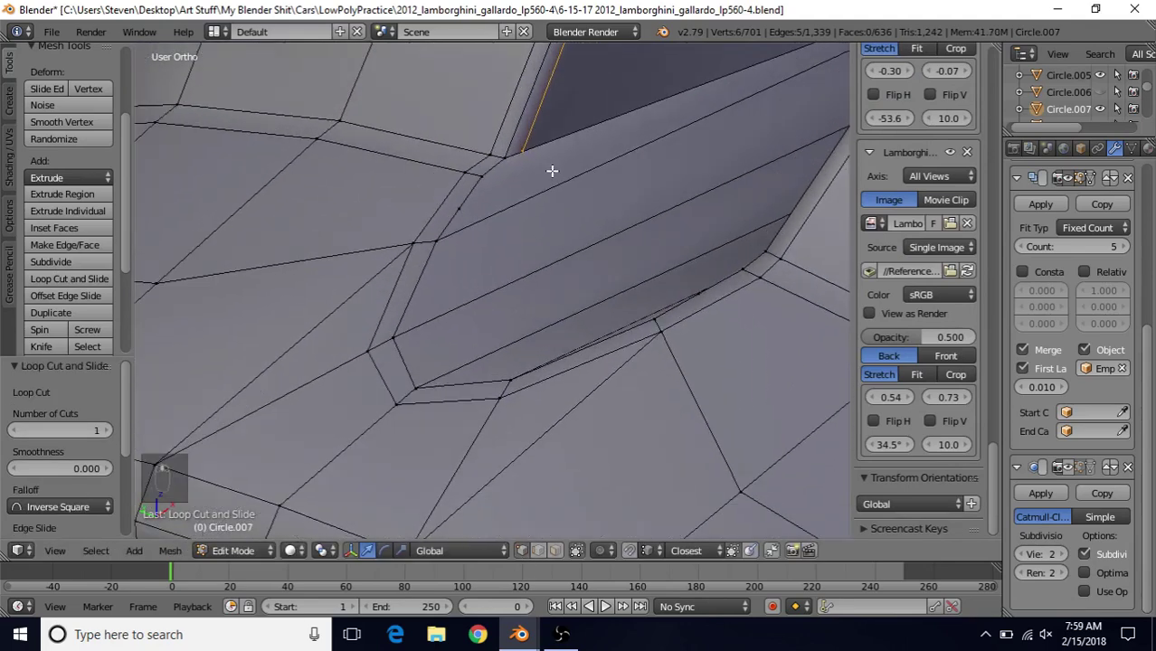
key("k")
left_click(523, 151)
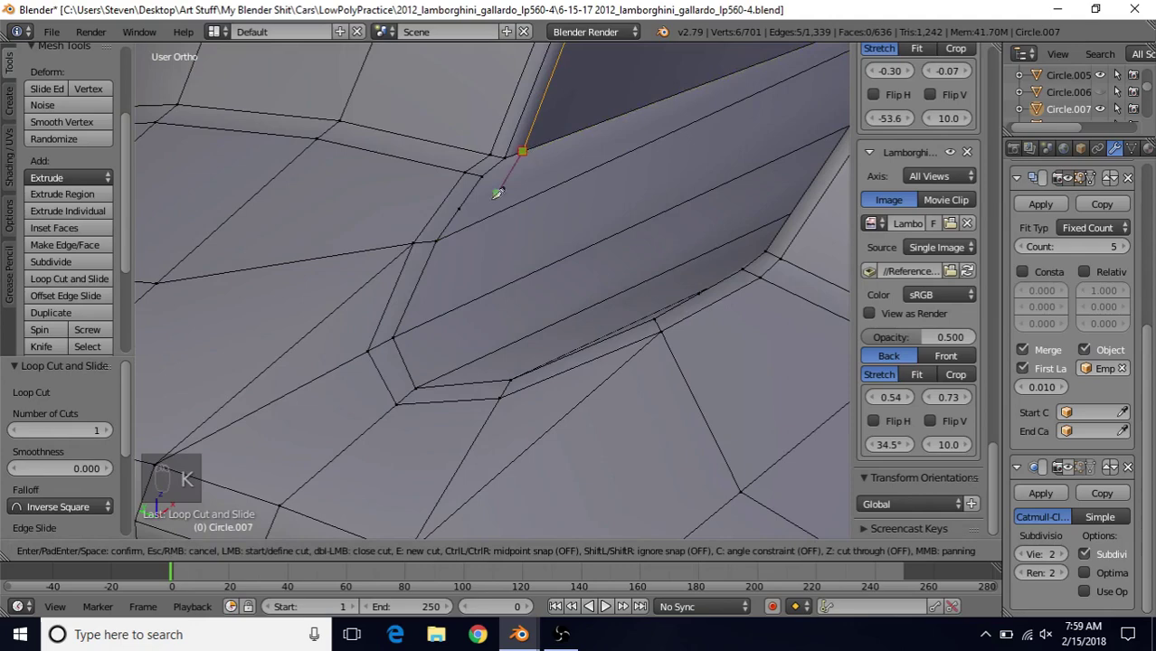
left_click(452, 234)
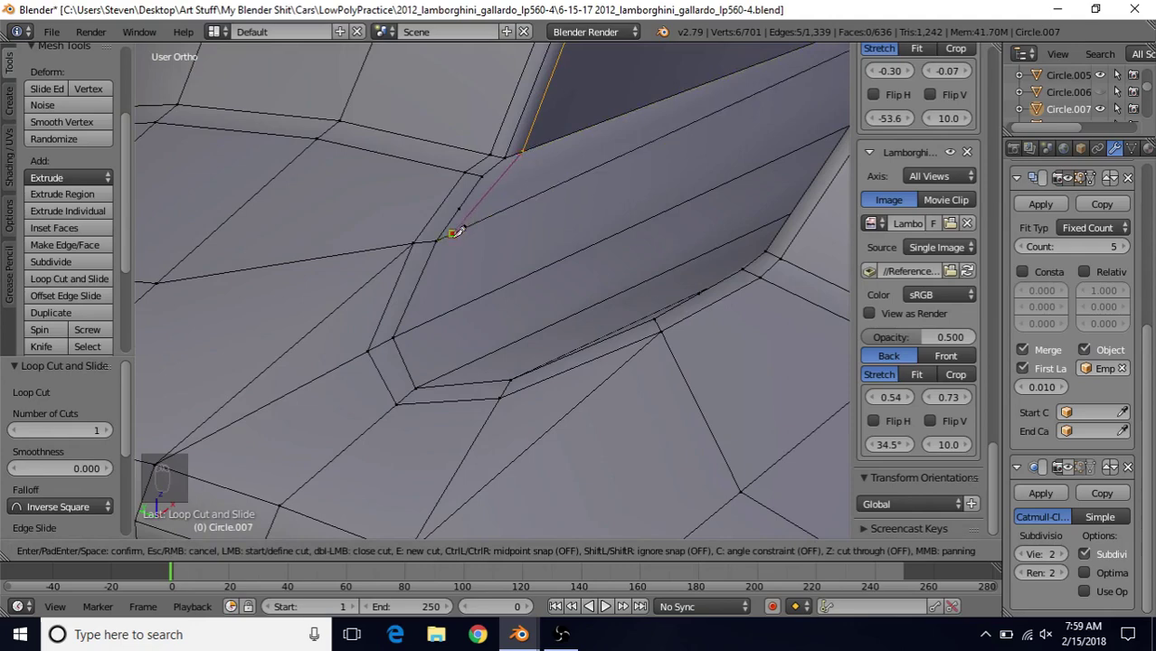
left_click(410, 331)
left_click(429, 381)
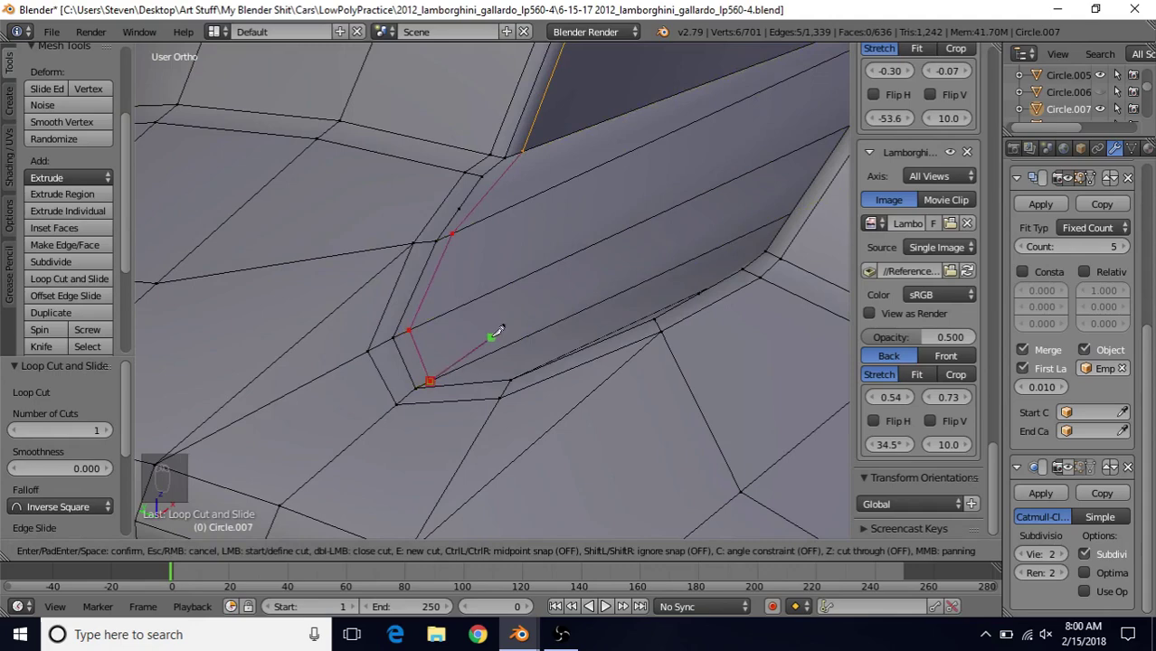
key("Return")
Step: Merge the subdivided edge's midpoint vertex into the groove's upper corner vertex using At Last
key("KP_8")
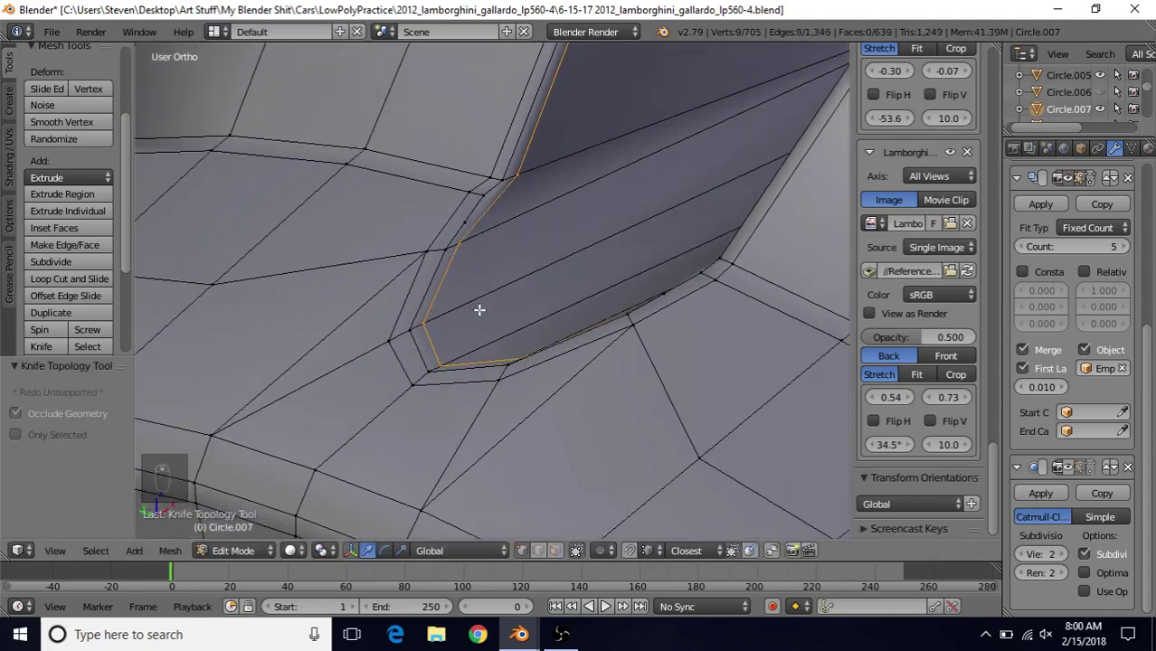
key("KP_8")
key("KP_8")
left_click(461, 301)
scroll(444, 298, "up", 2)
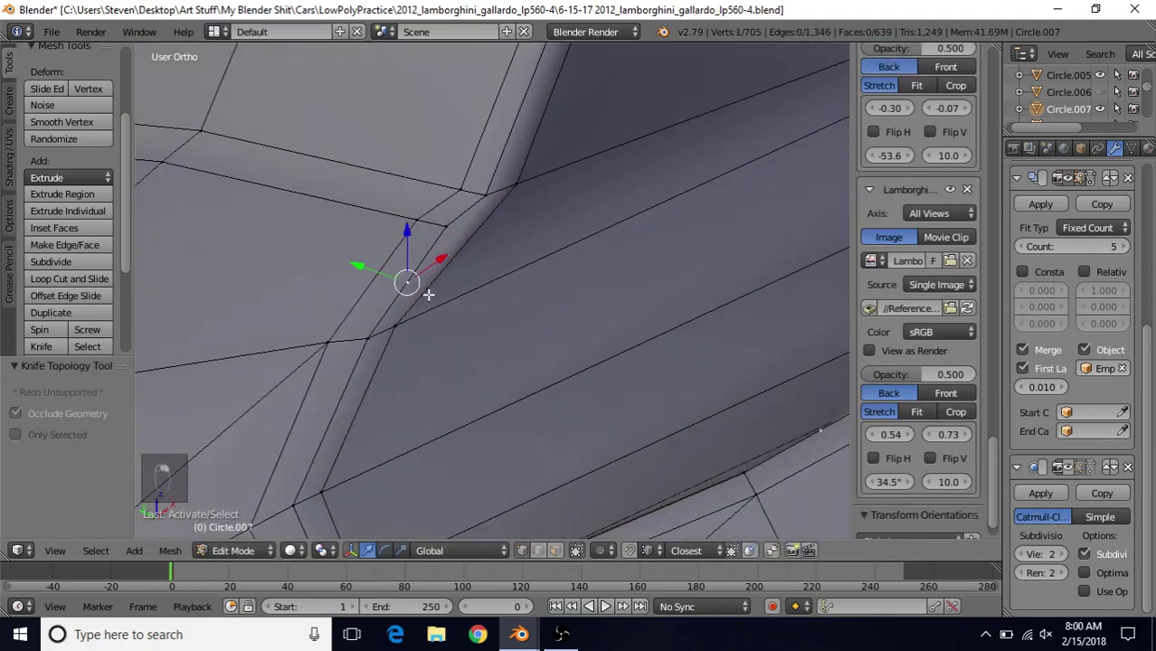
right_click(446, 226, "shift")
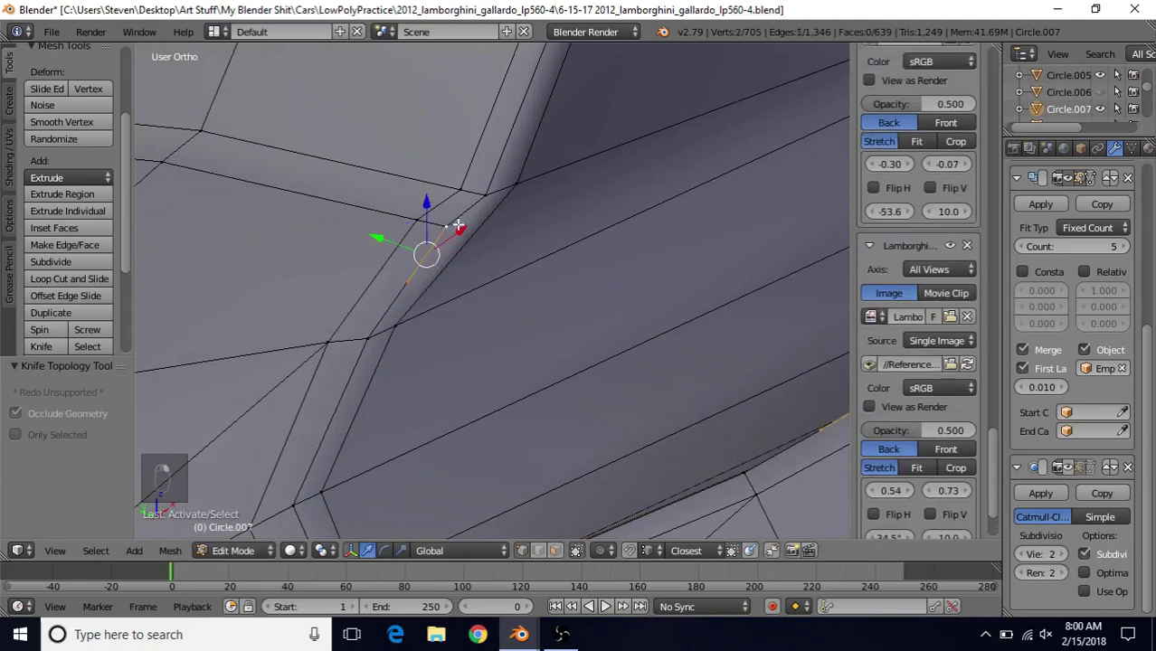
key("alt+m")
left_click(459, 226)
key("KP_8")
key("KP_8")
key("KP_8")
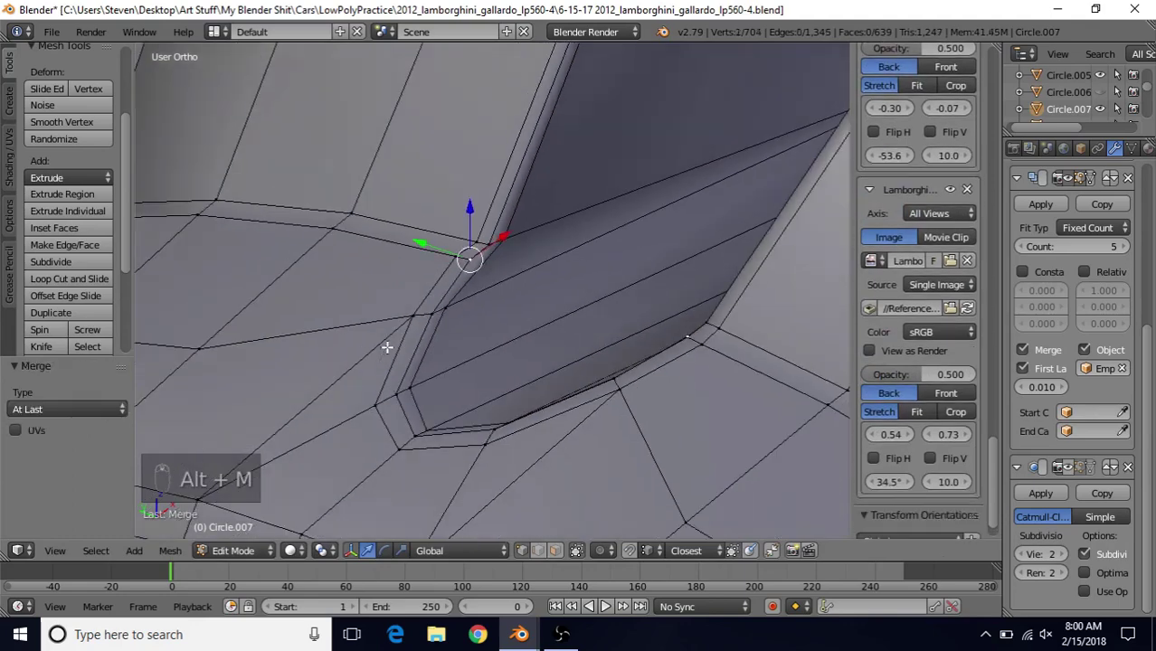
Step: Merge the two pairs of closely spaced vertices at the groove's upper corner using At Last
key("KP_8")
key("KP_8")
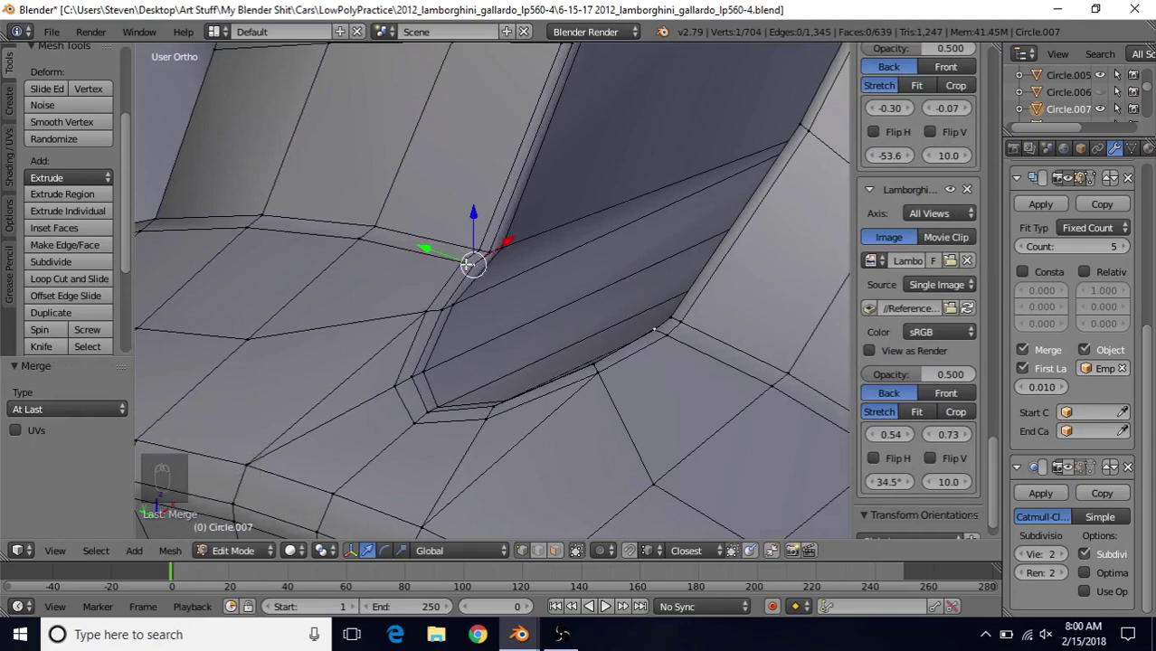
right_click(489, 249, "shift")
scroll(490, 343, "up", 3)
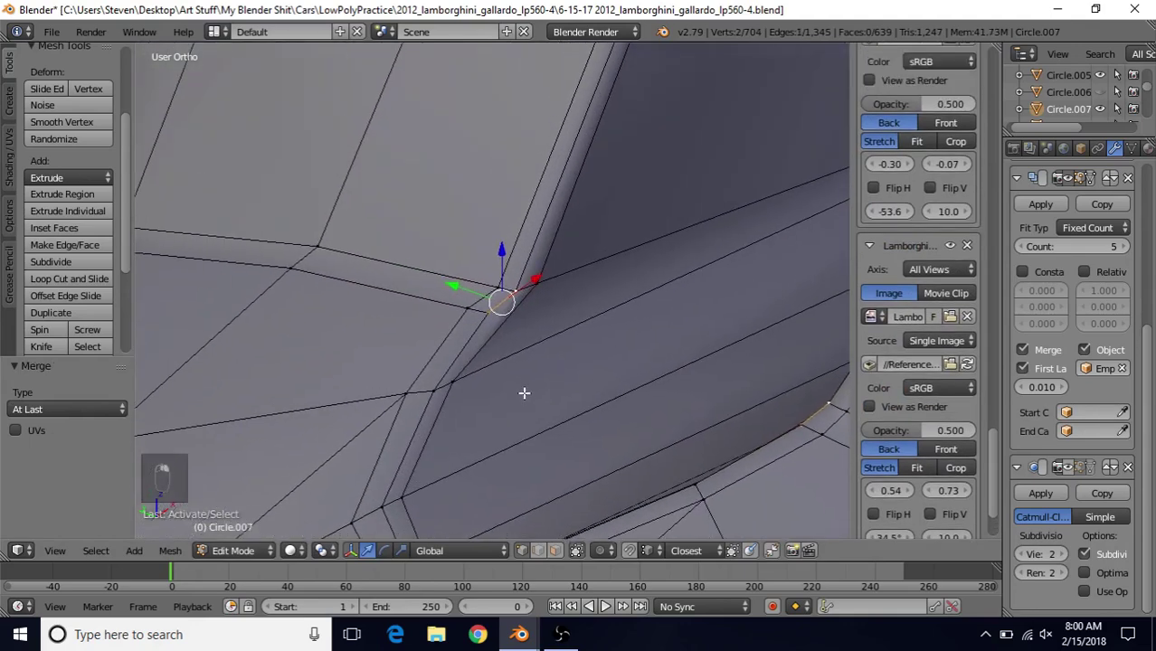
right_click(481, 323, "shift")
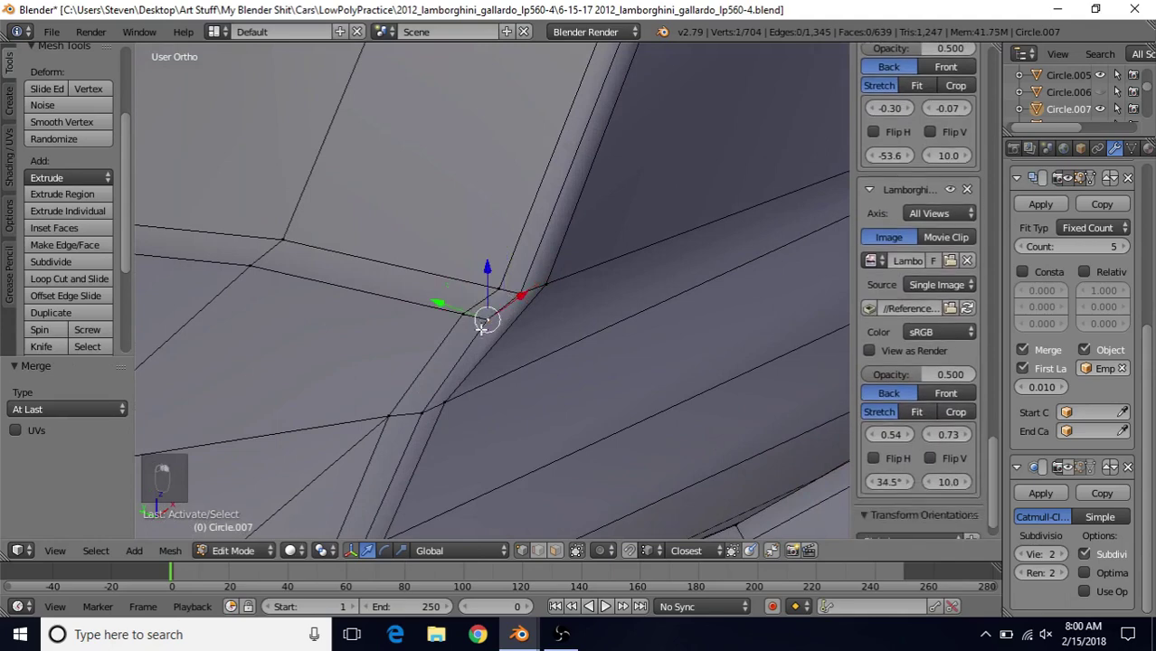
right_click(521, 294, "shift")
key("alt+m")
left_click(524, 292)
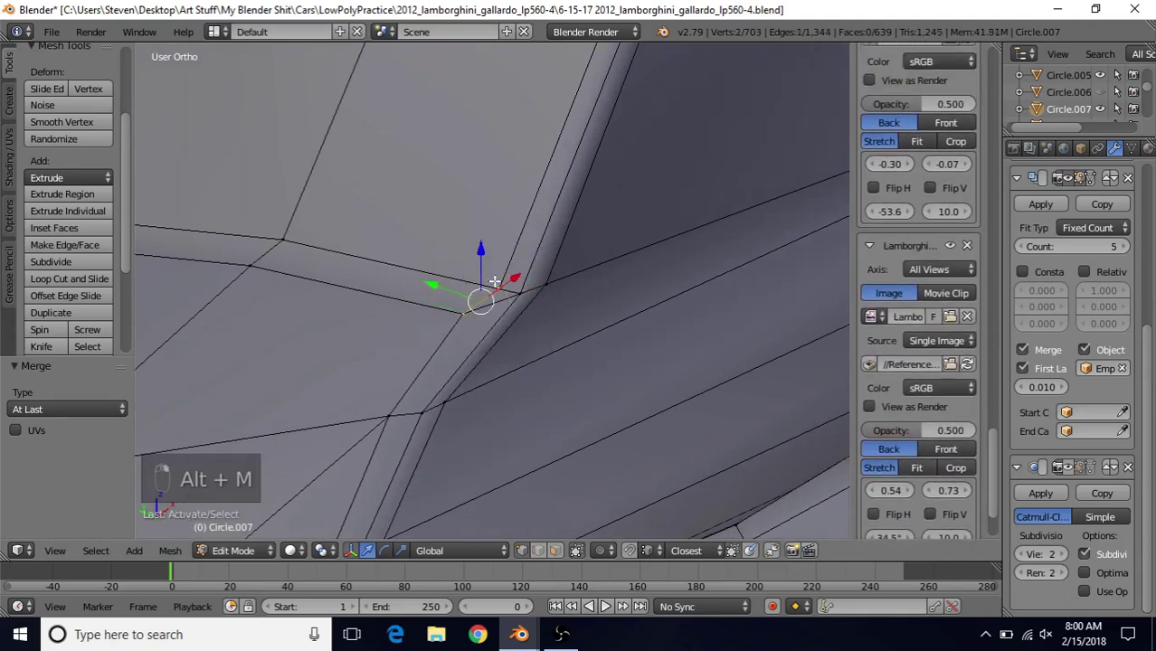
key("shift+r")
Step: Switch to Object Mode, enable the Subdivision Surface viewport preview and examine the smoothed groove and spokes near the hub
scroll(193, 335, "down", 5)
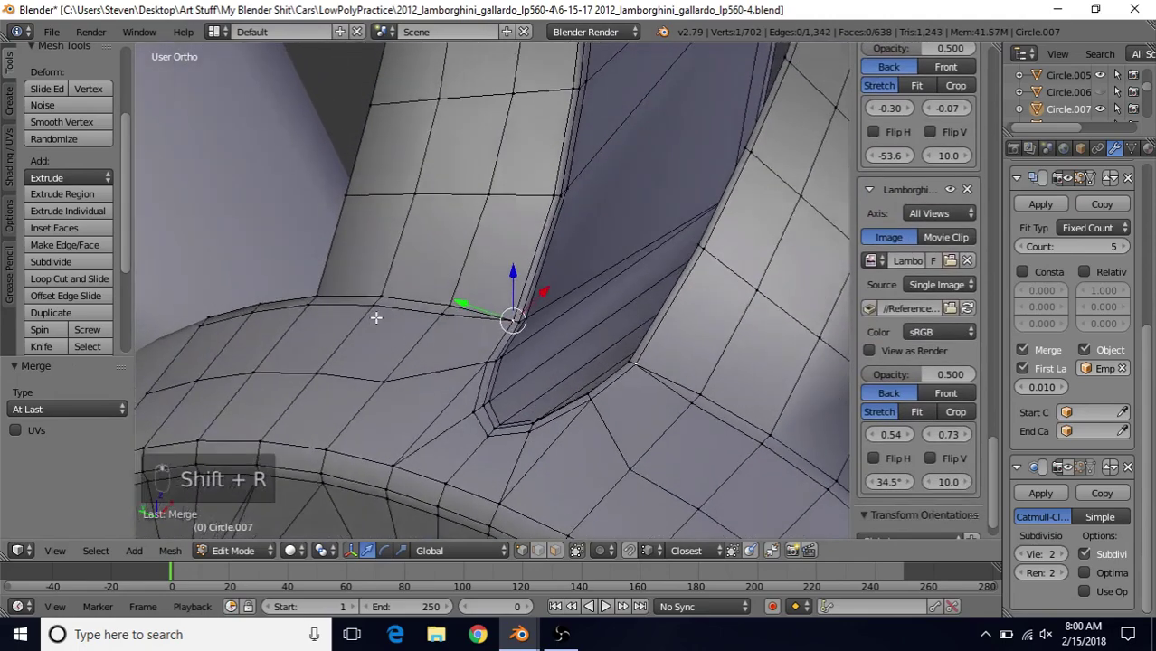
scroll(375, 318, "up", 3)
scroll(421, 331, "up", 5)
key("Tab")
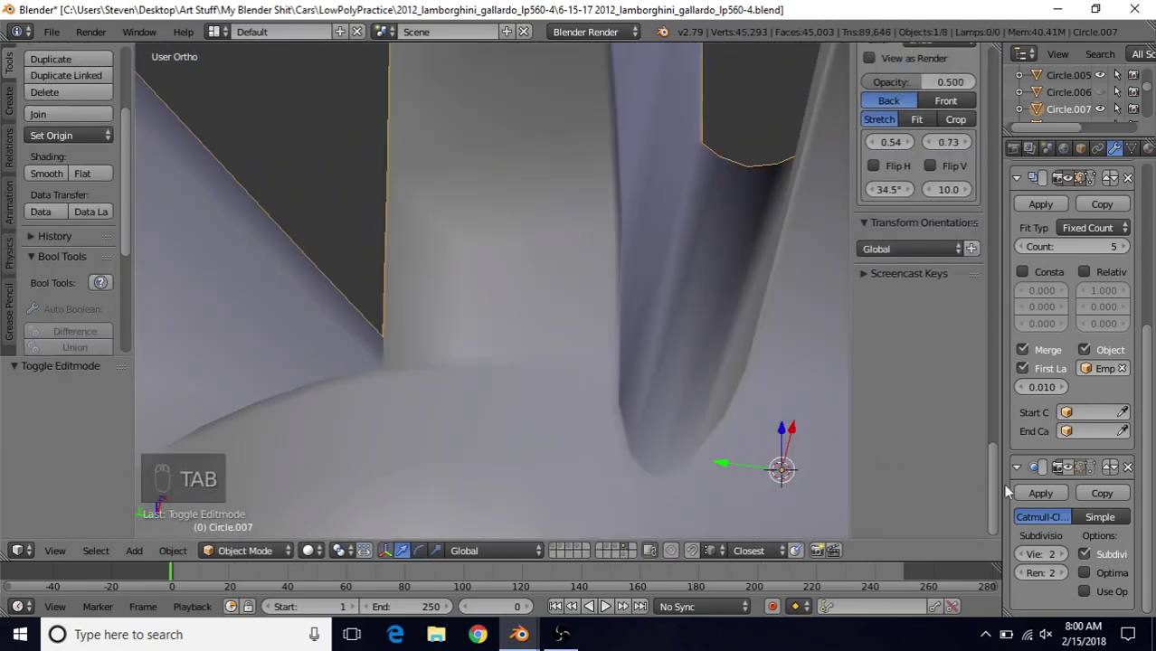
left_click(1070, 467)
scroll(629, 400, "down", 1)
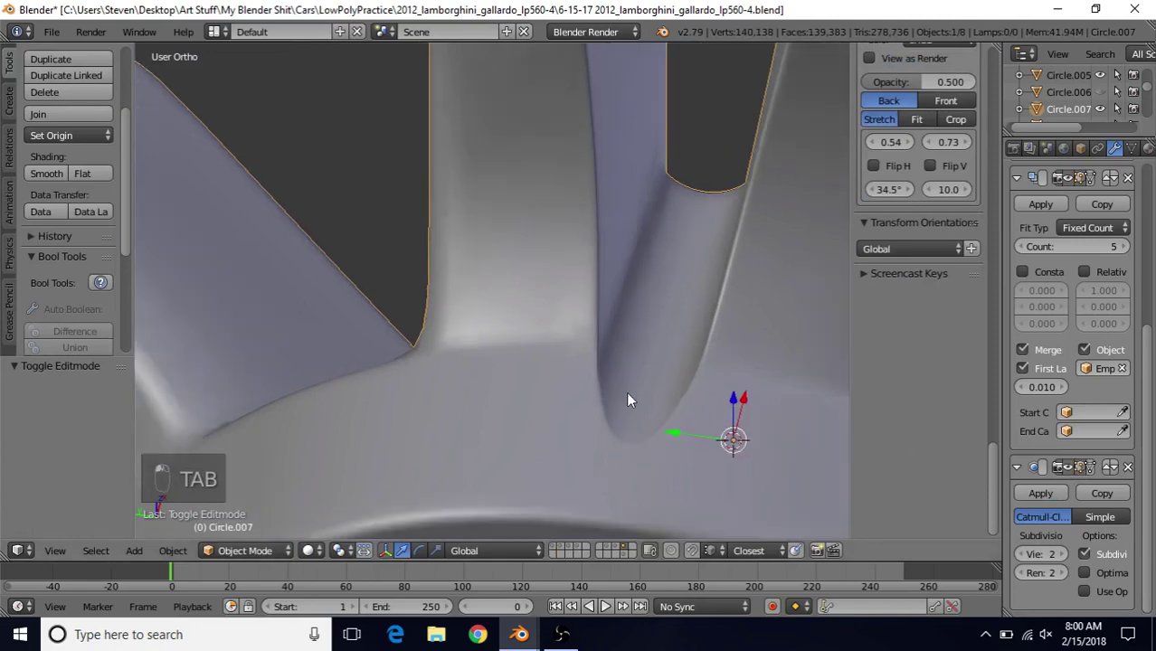
scroll(628, 400, "down", 3)
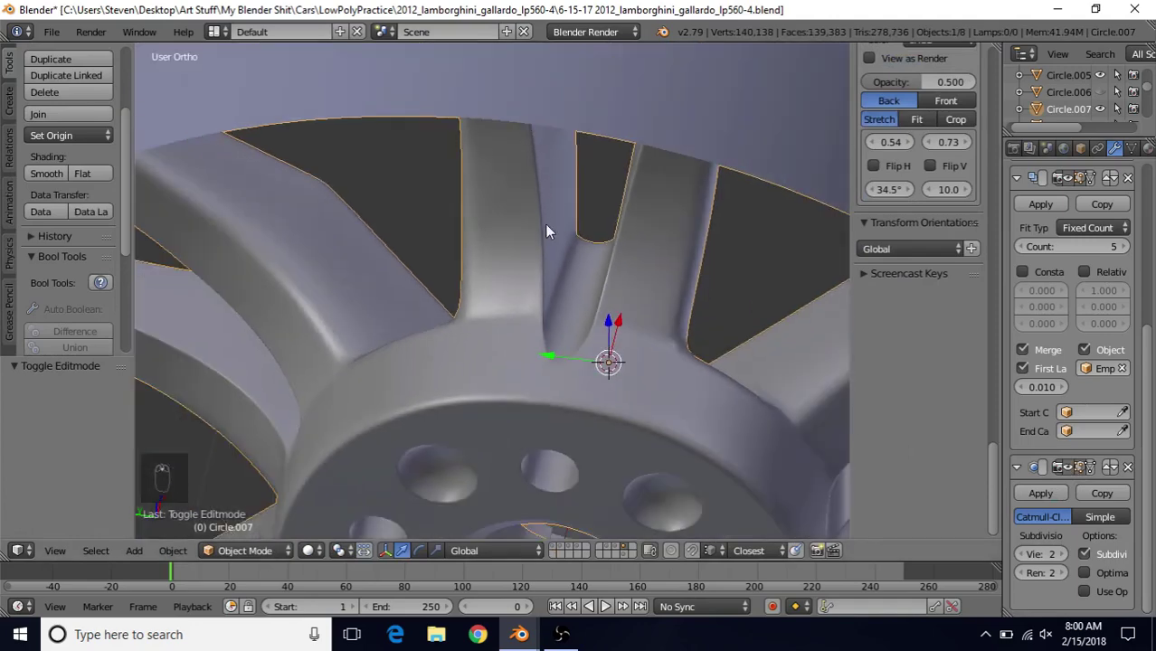
middle_click_drag(558, 309, 604, 236)
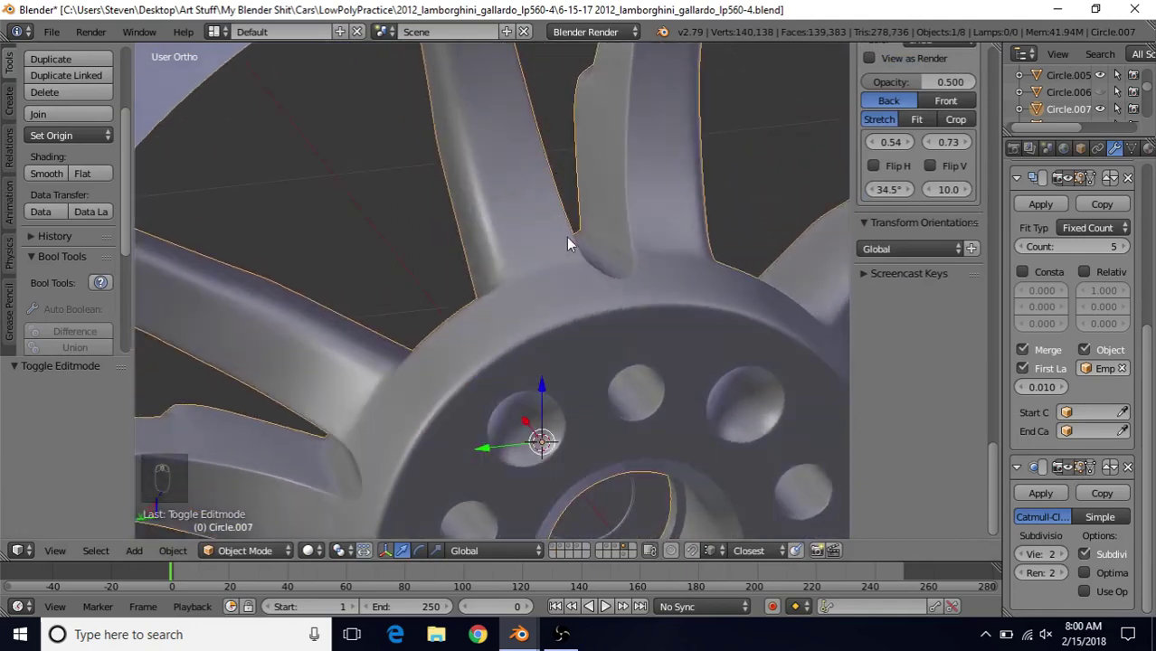
middle_click_drag(632, 190, 579, 298)
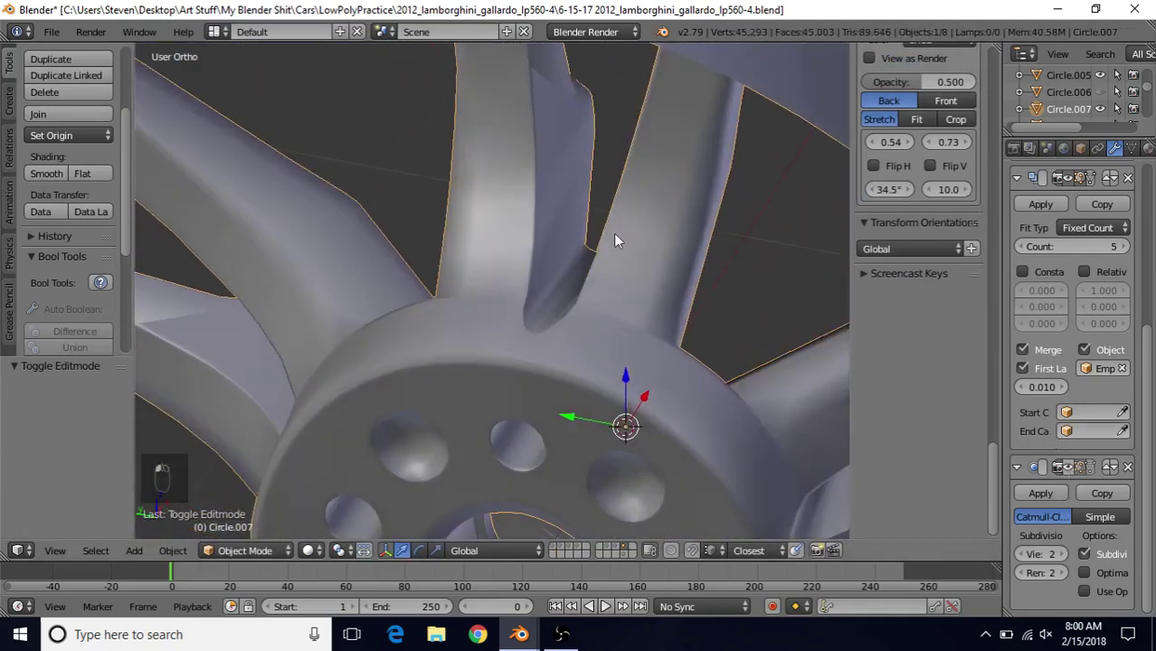
middle_click_drag(614, 237, 529, 178)
Step: Return to Edit Mode and examine the web's mesh where its diagonal edge meets the spoke's inner edge
key("Tab")
scroll(546, 145, "up", 6)
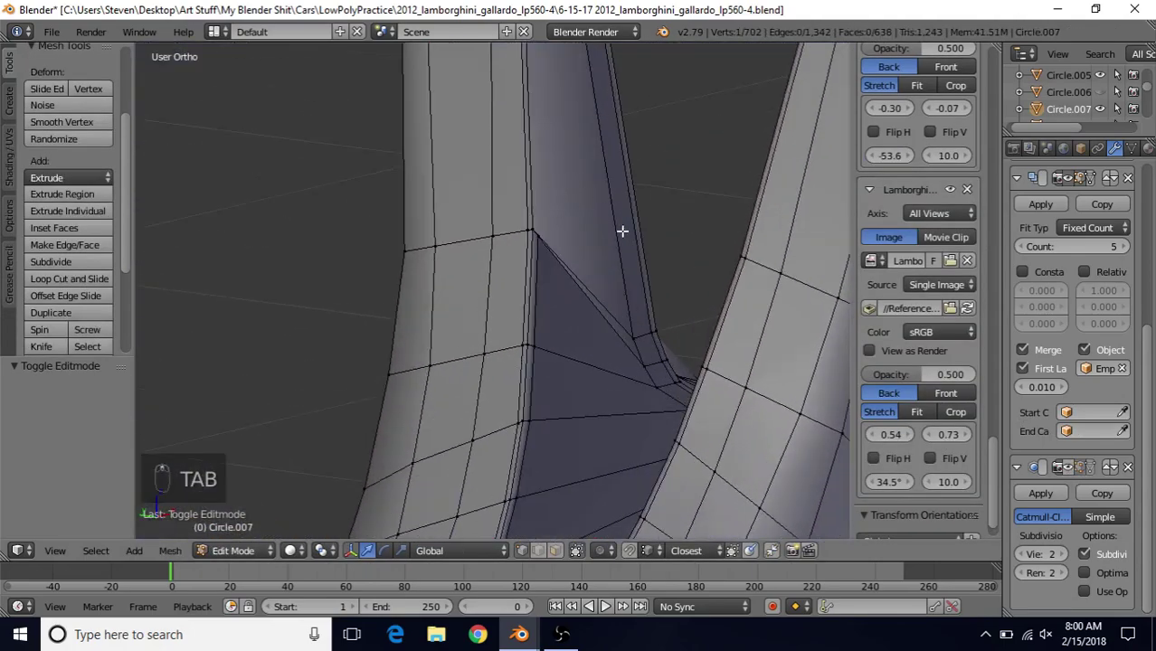
middle_click_drag(623, 232, 529, 248)
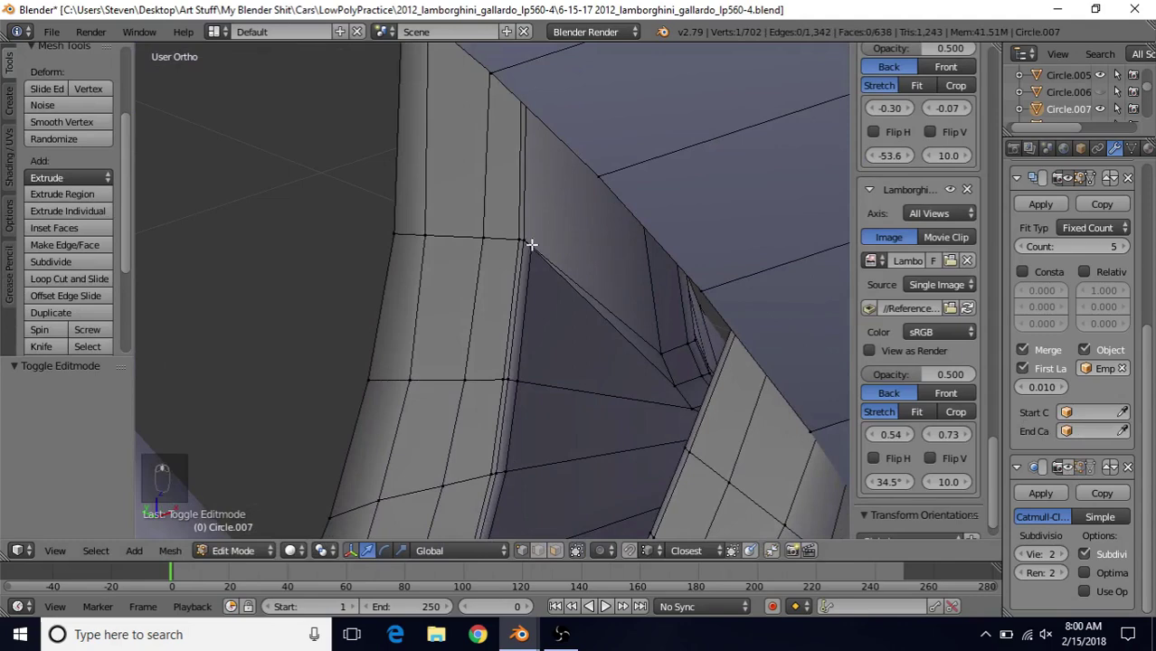
scroll(561, 262, "down", 3)
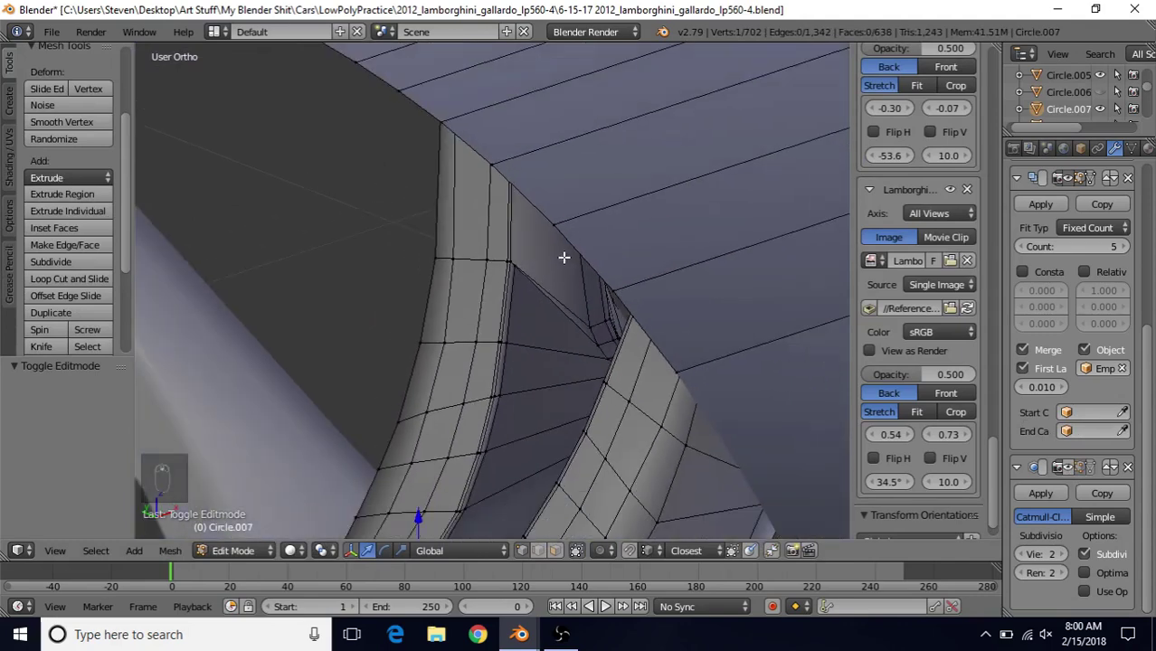
middle_click_drag(562, 255, 572, 219)
scroll(560, 366, "up", 3)
middle_click_drag(560, 366, 554, 412)
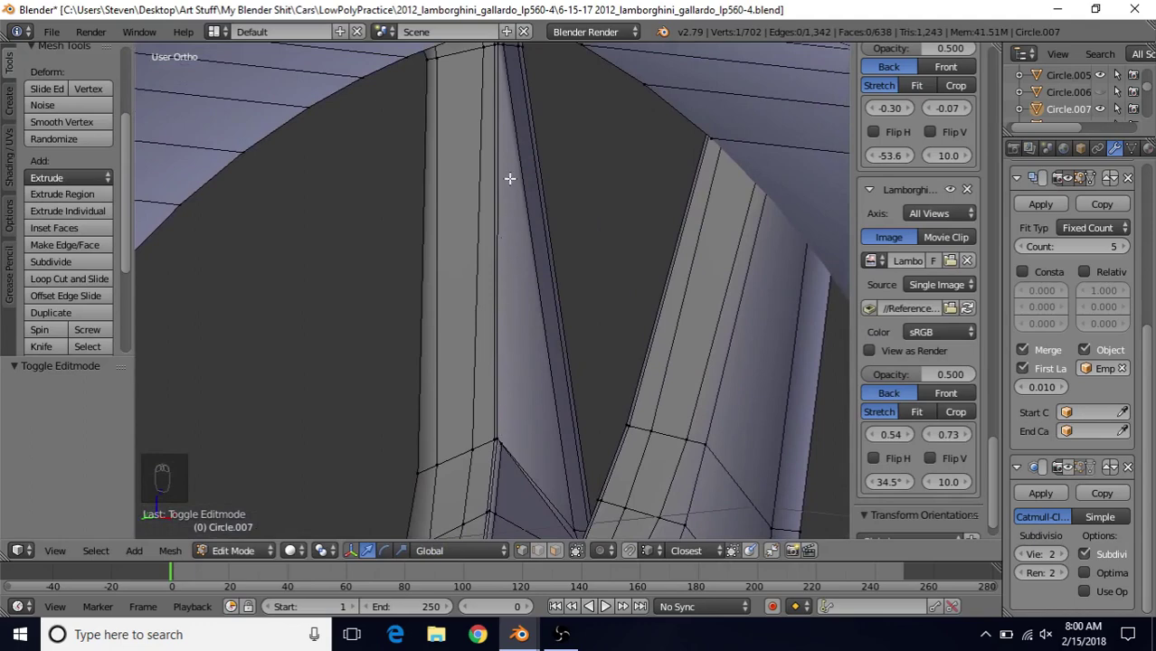
Step: Try a centred loop cut down the spoke's inner wall and through the web, and undo it
key("ctrl+r")
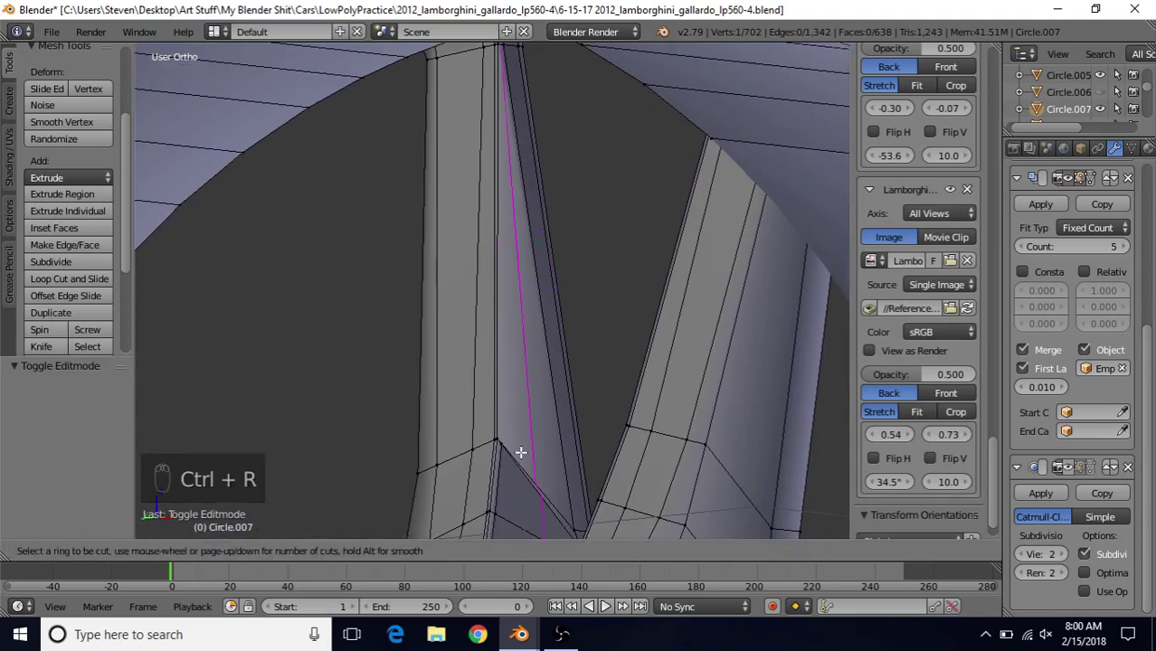
right_click(521, 452)
middle_click_drag(521, 452, 535, 327)
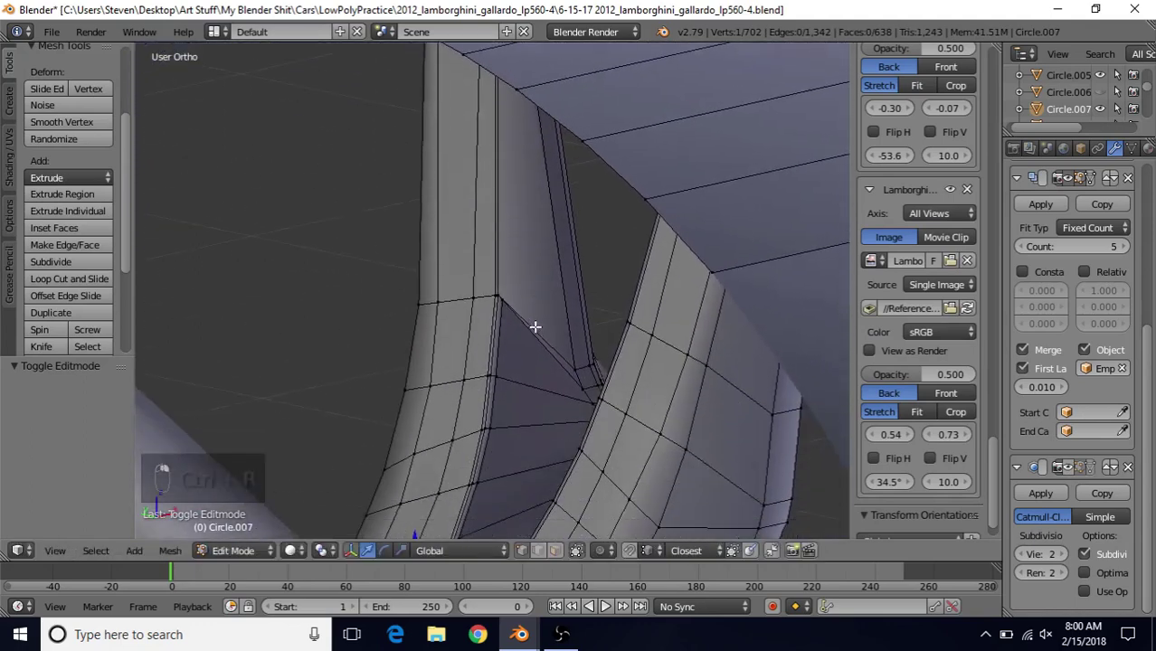
scroll(512, 378, "up", 2)
middle_click_drag(511, 378, 544, 305)
key("ctrl+r")
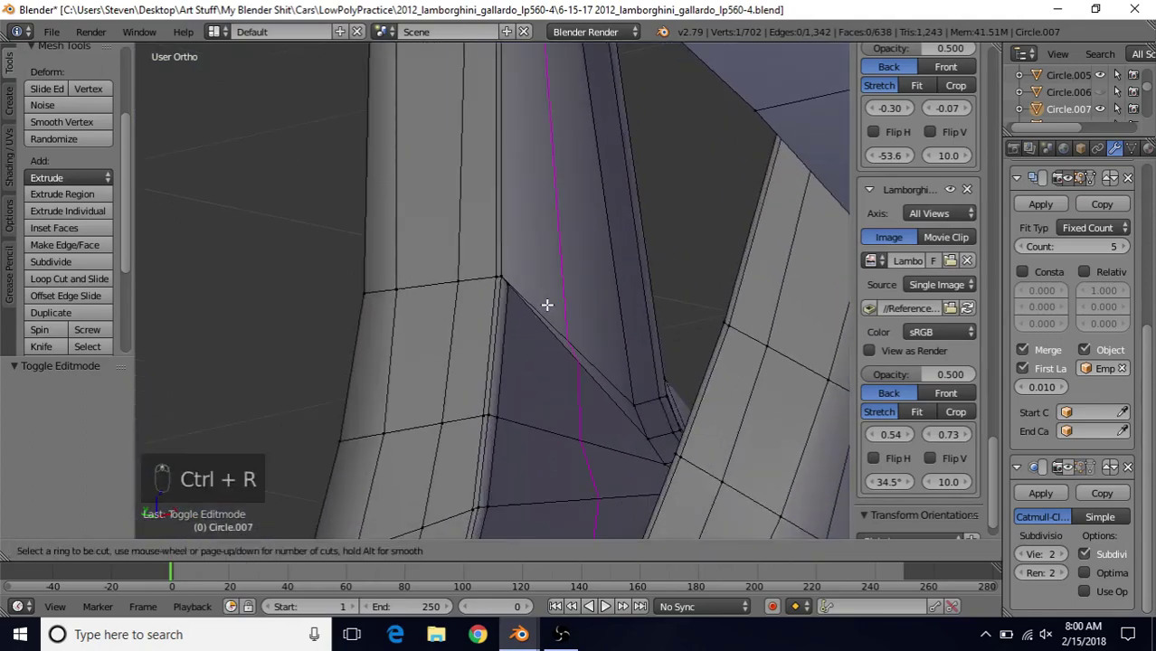
left_click(546, 305)
right_click(546, 305)
middle_click_drag(562, 417, 463, 196)
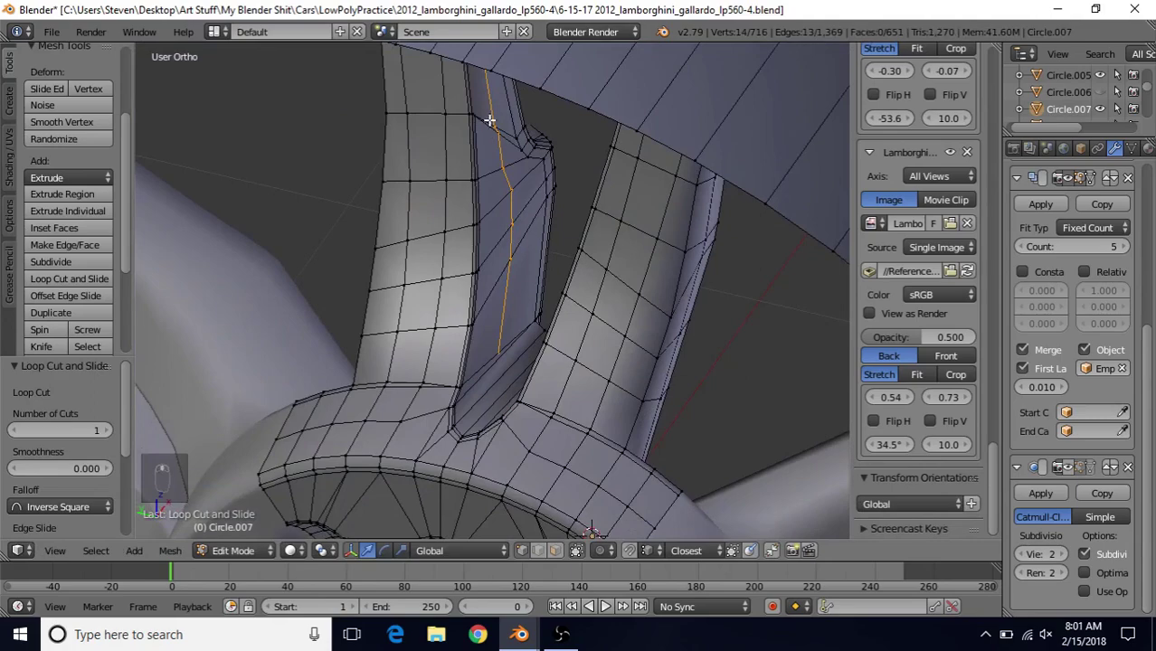
middle_click_drag(501, 372, 458, 246)
key("ctrl+z")
Step: Subdivide the lower of the two diagonal edges between the spoke's inner wall and the web with one cut
scroll(456, 307, "up", 4)
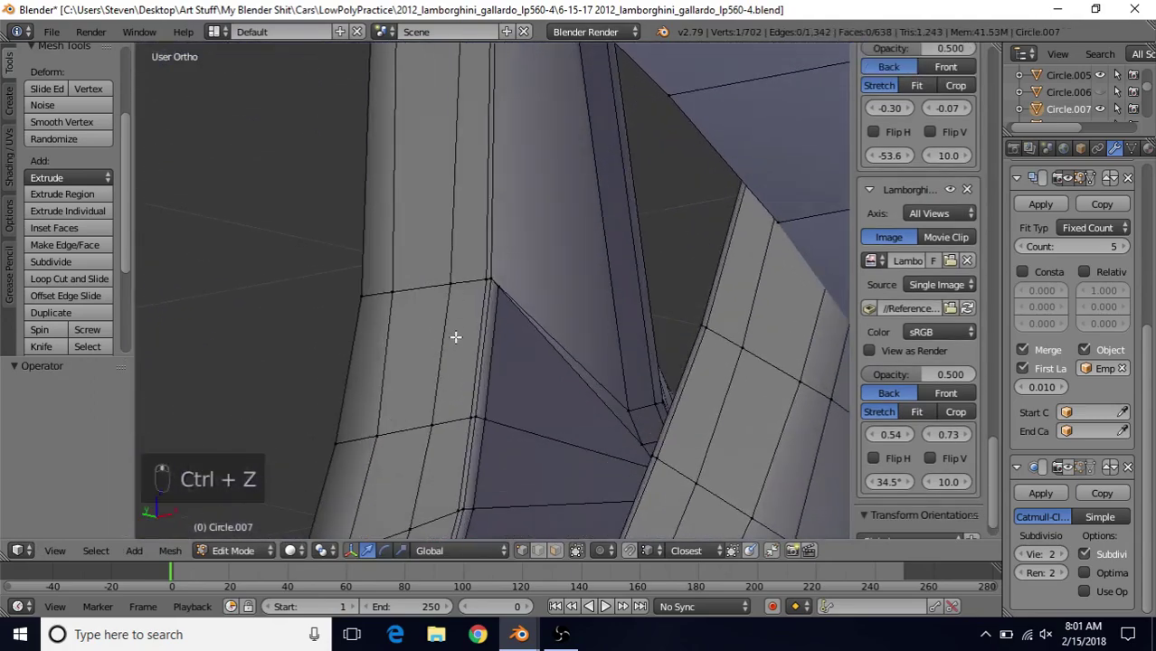
scroll(456, 337, "up", 2)
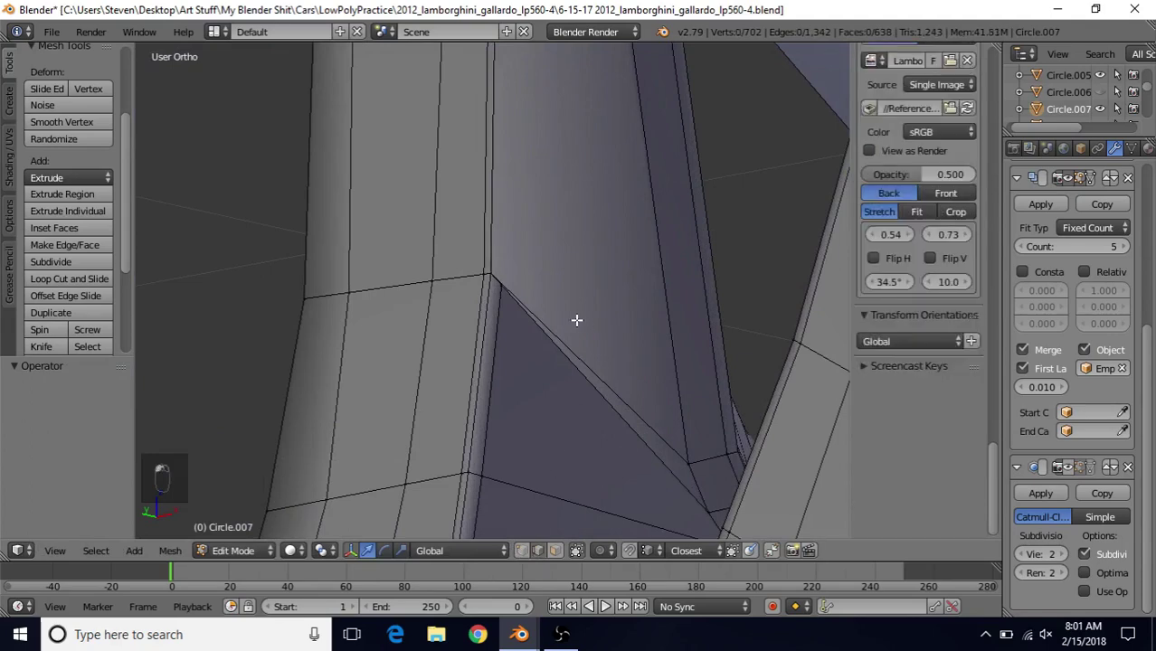
right_click(557, 358)
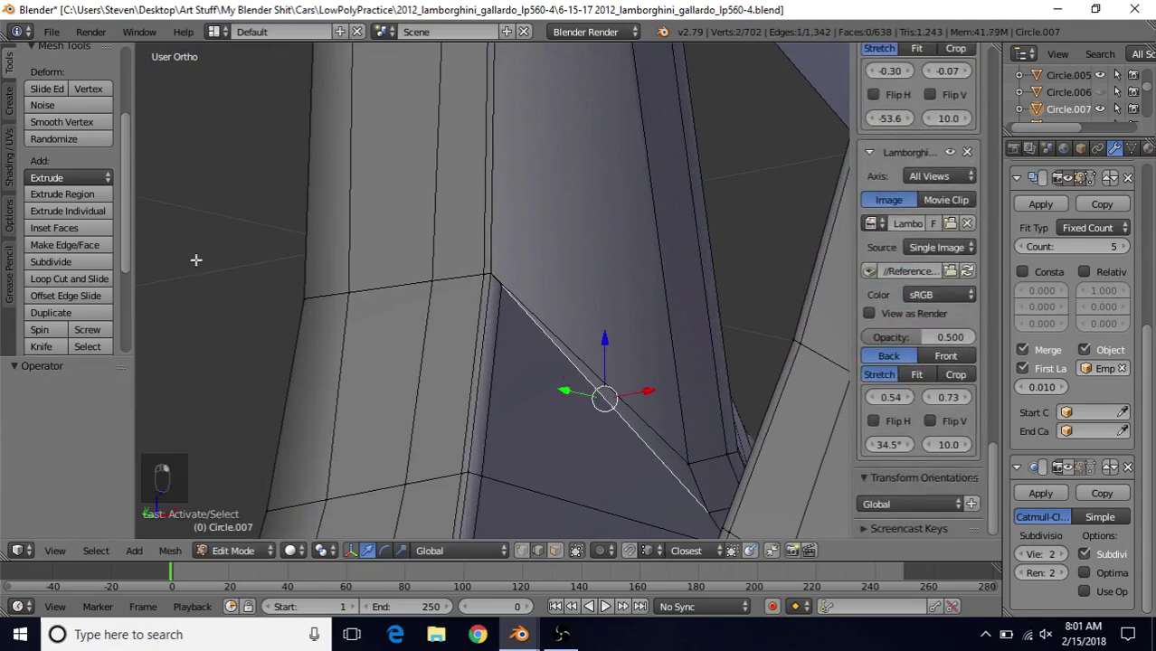
left_click(71, 261)
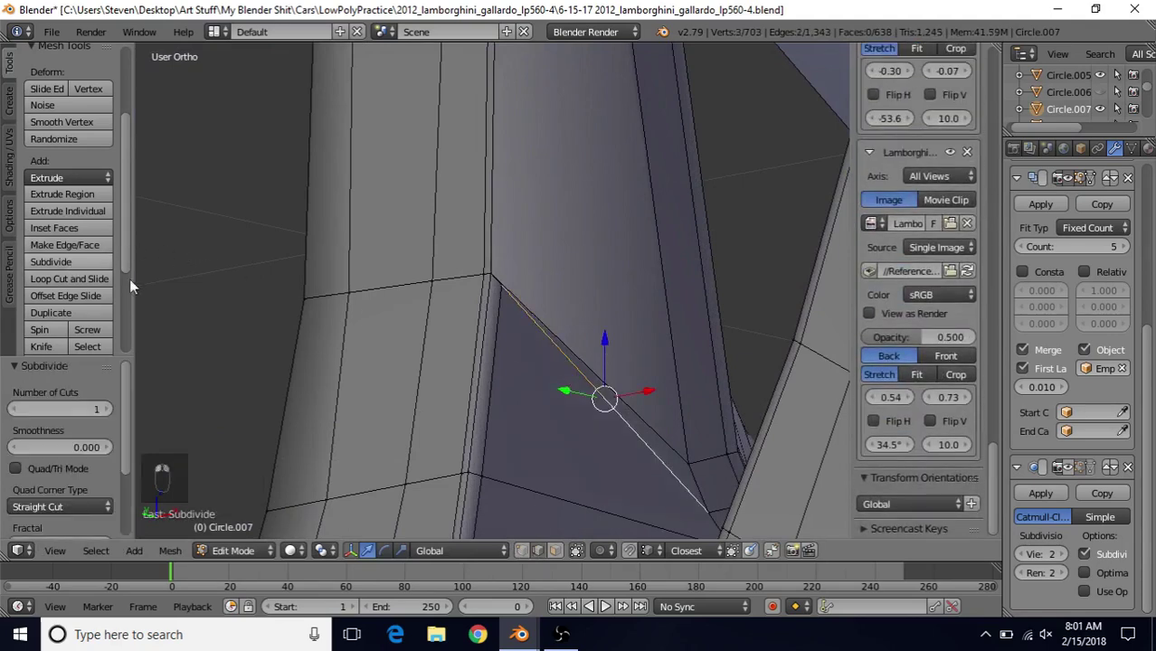
Step: Add a loop cut on the spoke's inner wall above the diagonal, slid evenly about 0.90 toward the spoke's edge with the flipped option on
key("ctrl+r")
left_click(574, 341)
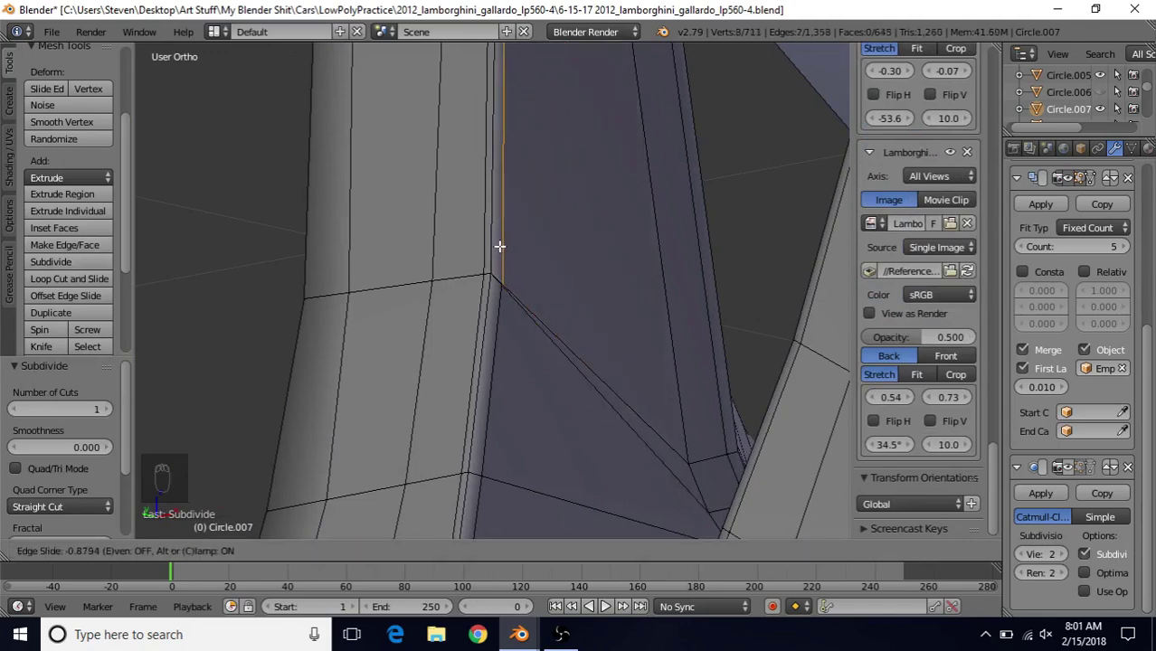
key("e")
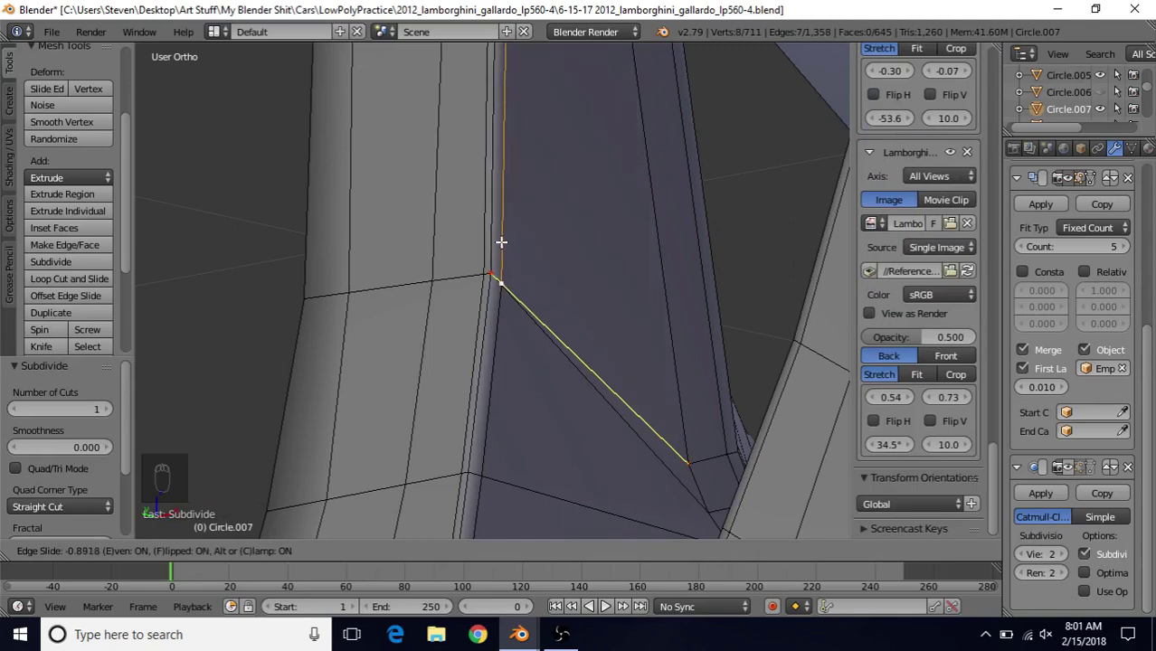
key("f")
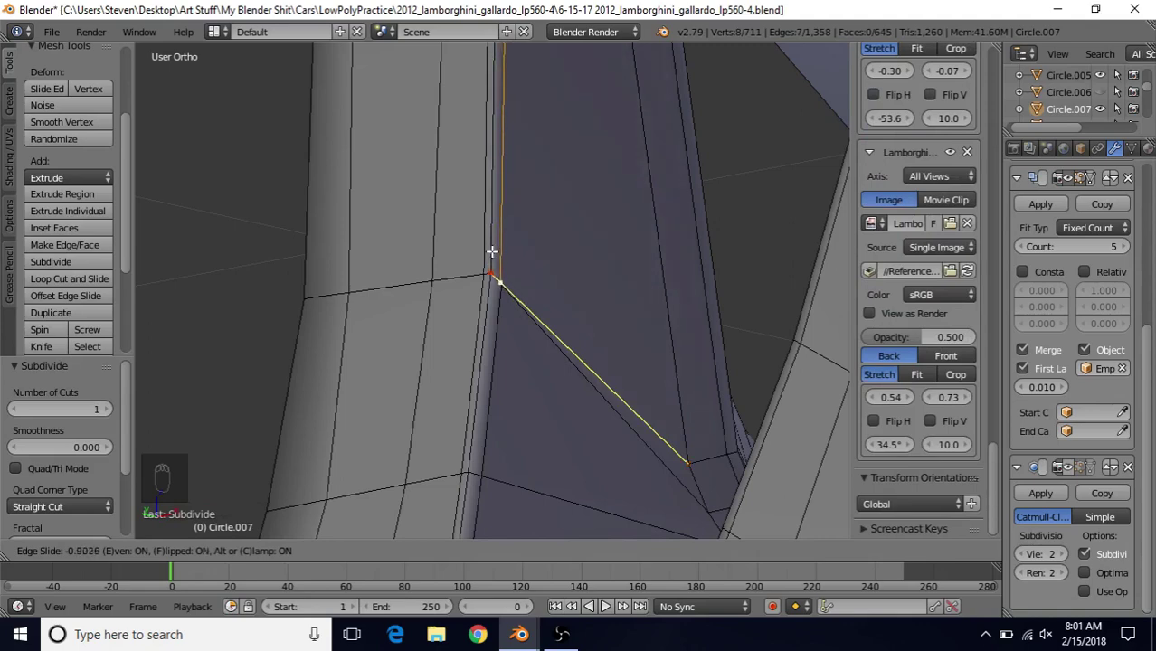
left_click(491, 251)
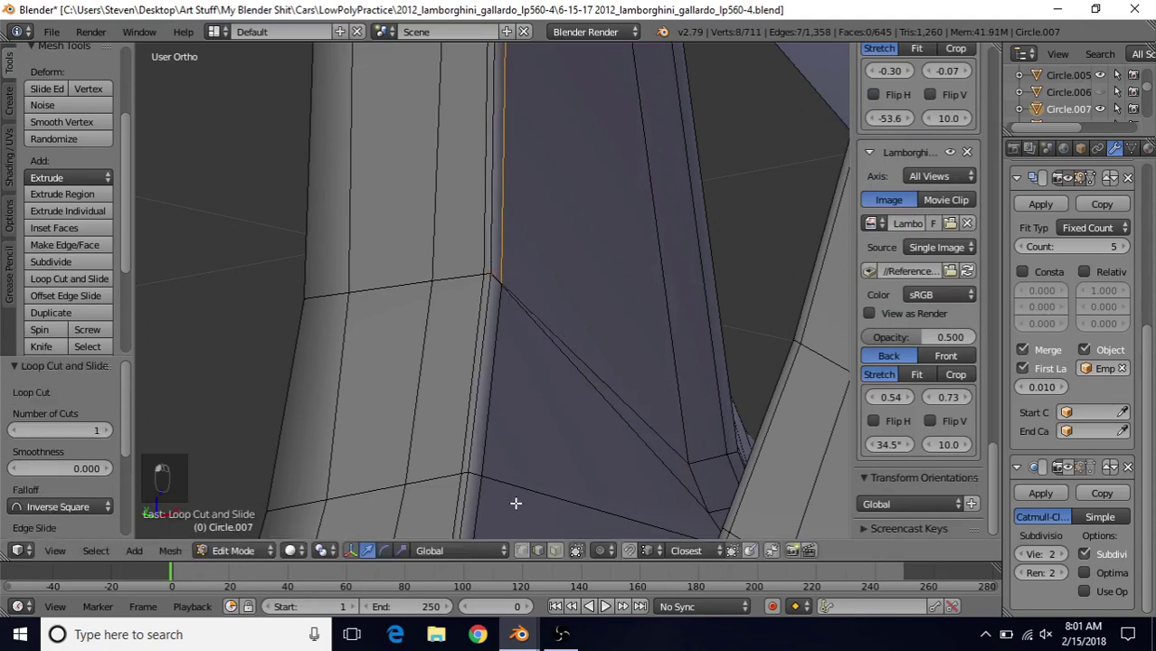
Step: Merge the subdivided diagonal's midpoint and the web's corner vertex into the new loop's lower vertex using At Last
scroll(556, 414, "up", 1)
right_click(652, 461)
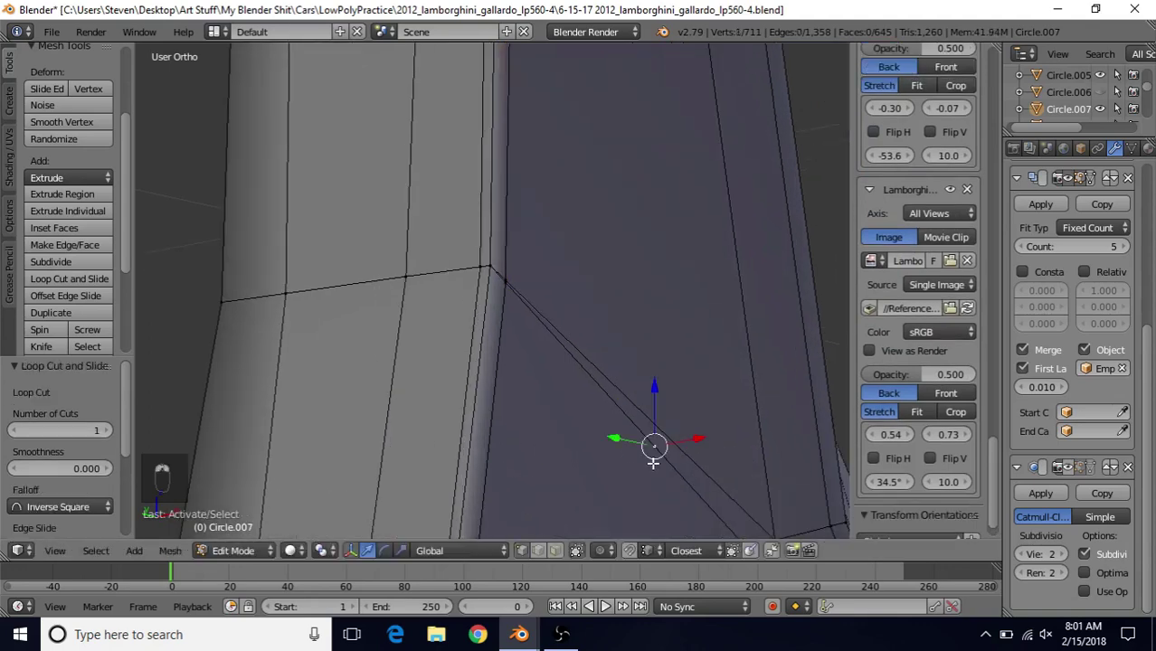
scroll(585, 387, "up", 1)
scroll(585, 385, "up", 1)
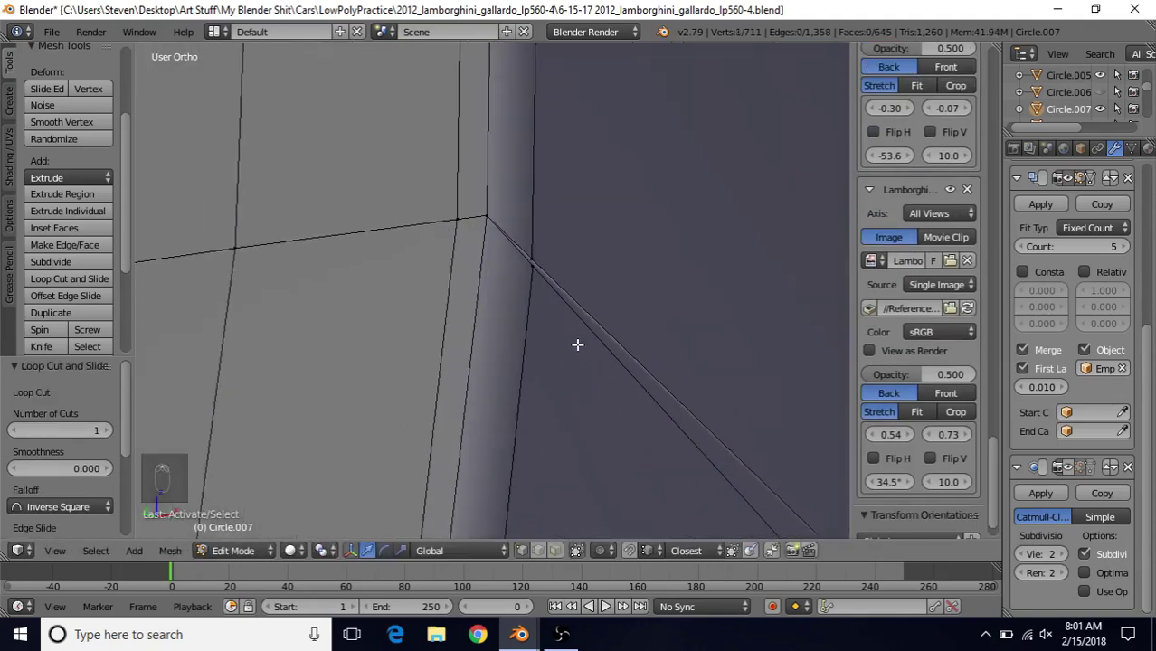
right_click(533, 277)
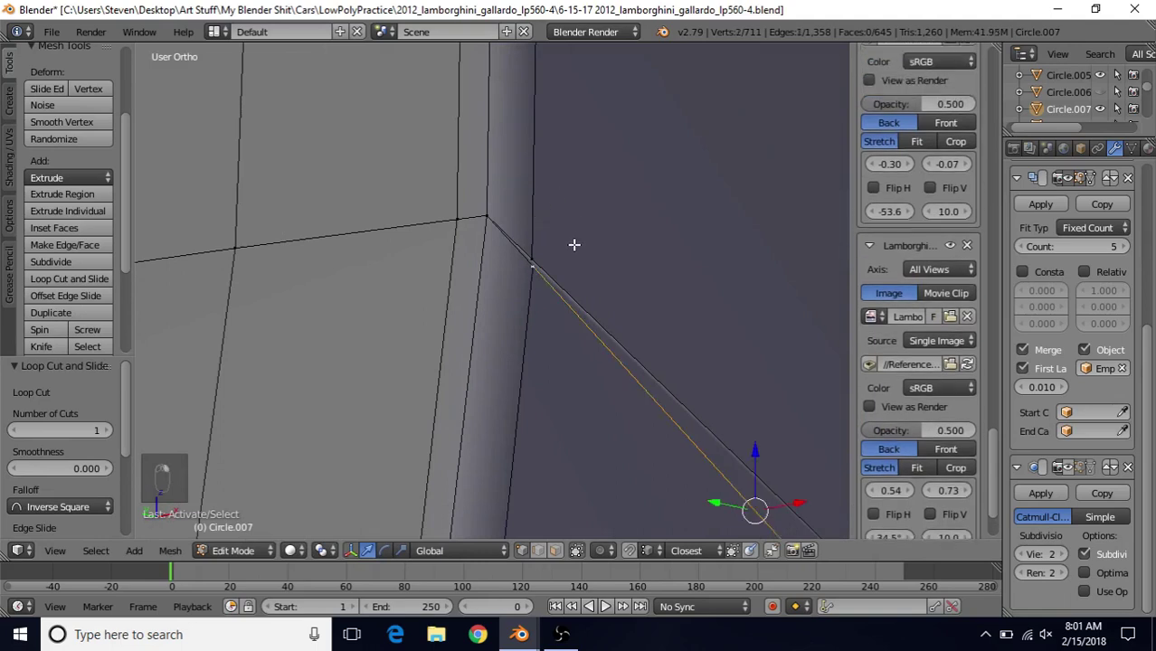
right_click(531, 250)
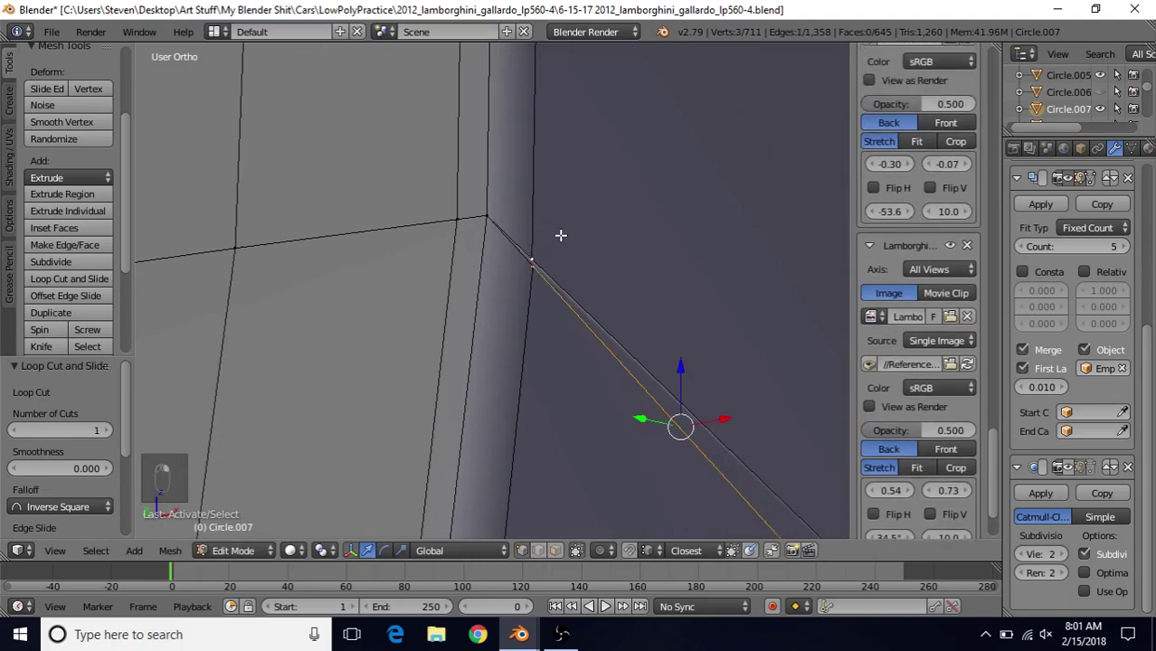
key("alt+m")
left_click(560, 235)
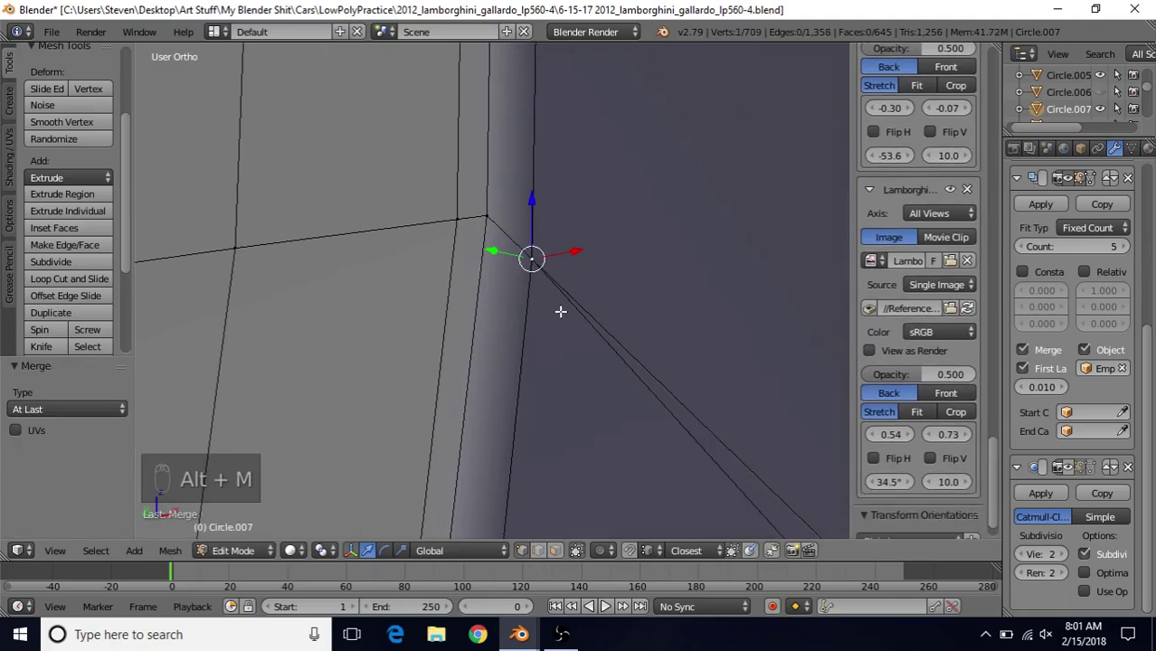
Step: Check the smoothed web and spokes in Object Mode from behind and in front of the rim
mouse_move(561, 311)
middle_mouse_down()
mouse_move(560, 343)
mouse_move(539, 312)
middle_mouse_up()
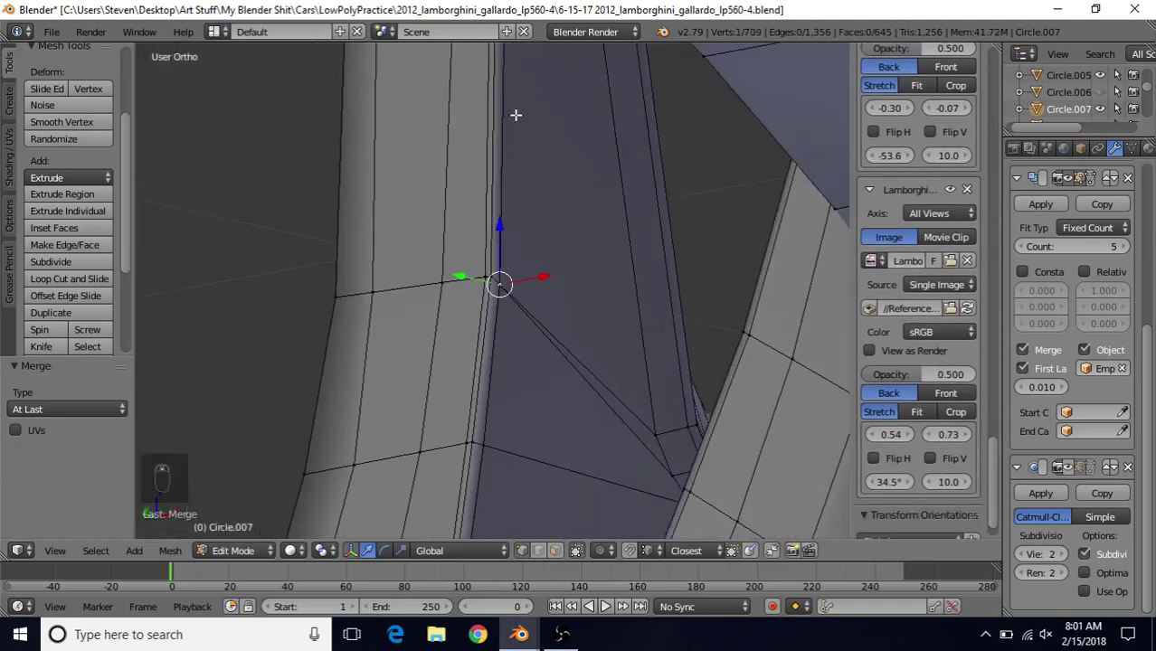
middle_click_drag(499, 49, 508, 199)
middle_click_drag(495, 255, 607, 384)
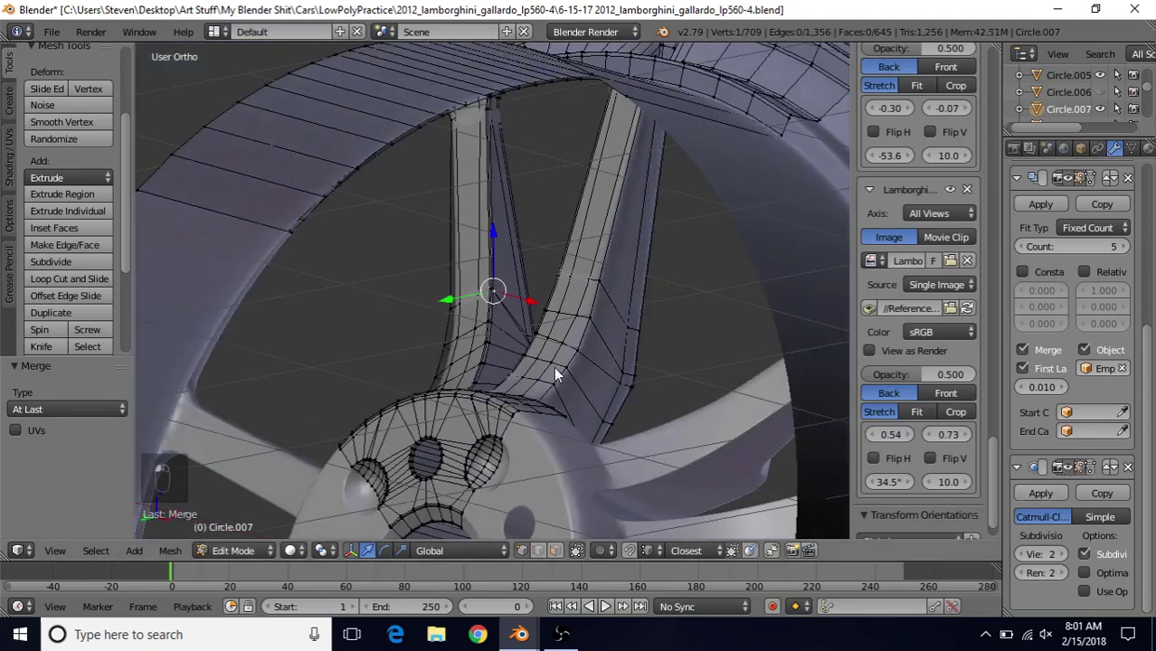
key("Tab")
middle_click_drag(541, 363, 492, 223)
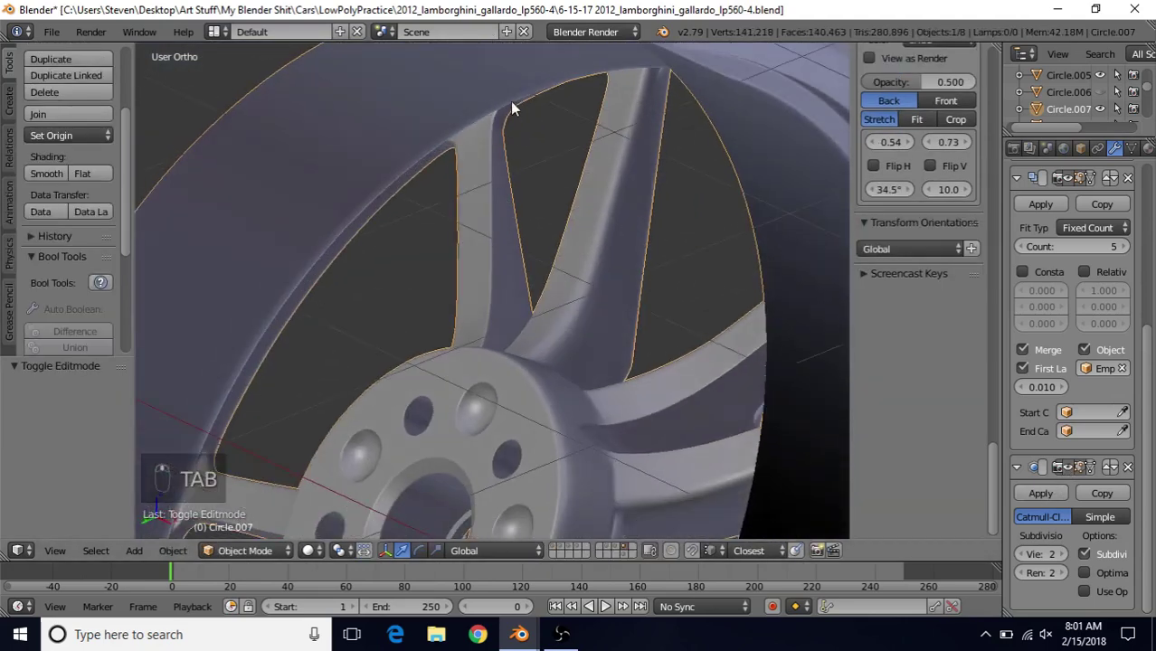
mouse_move(490, 284)
middle_mouse_down()
mouse_move(524, 392)
mouse_move(488, 273)
middle_mouse_up()
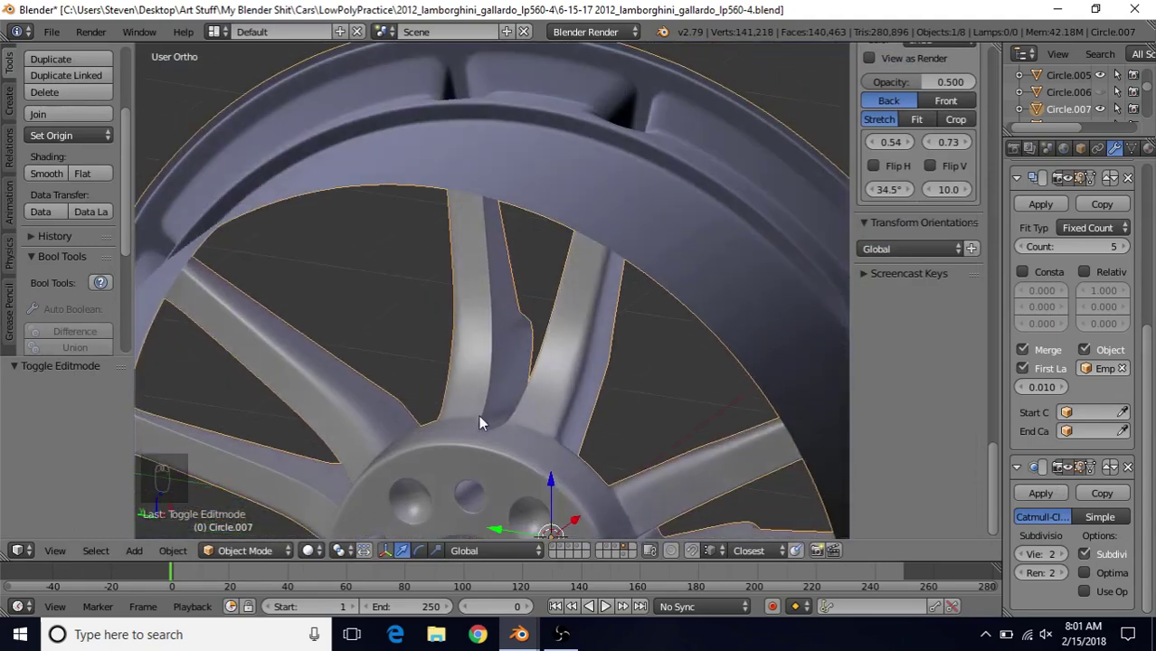
Step: Inspect the front faces of the spokes and their junction with the hub, both smoothed and as mesh wireframe
middle_click_drag(504, 423, 618, 314)
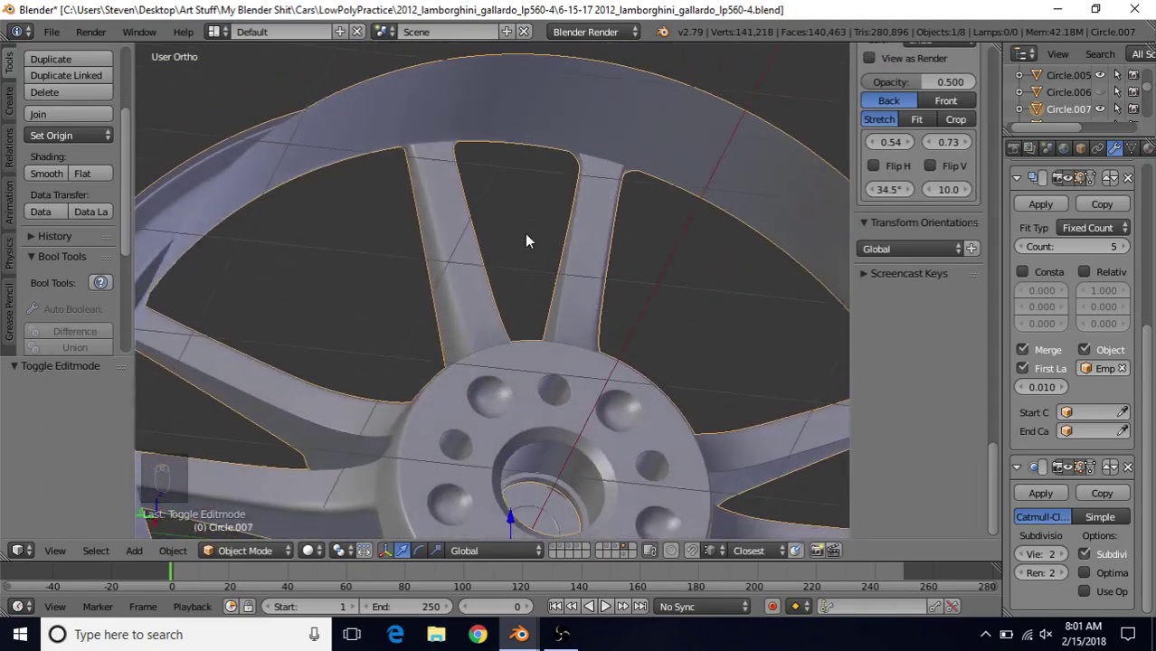
middle_click_drag(527, 241, 568, 312)
key("Tab")
scroll(523, 351, "up", 2)
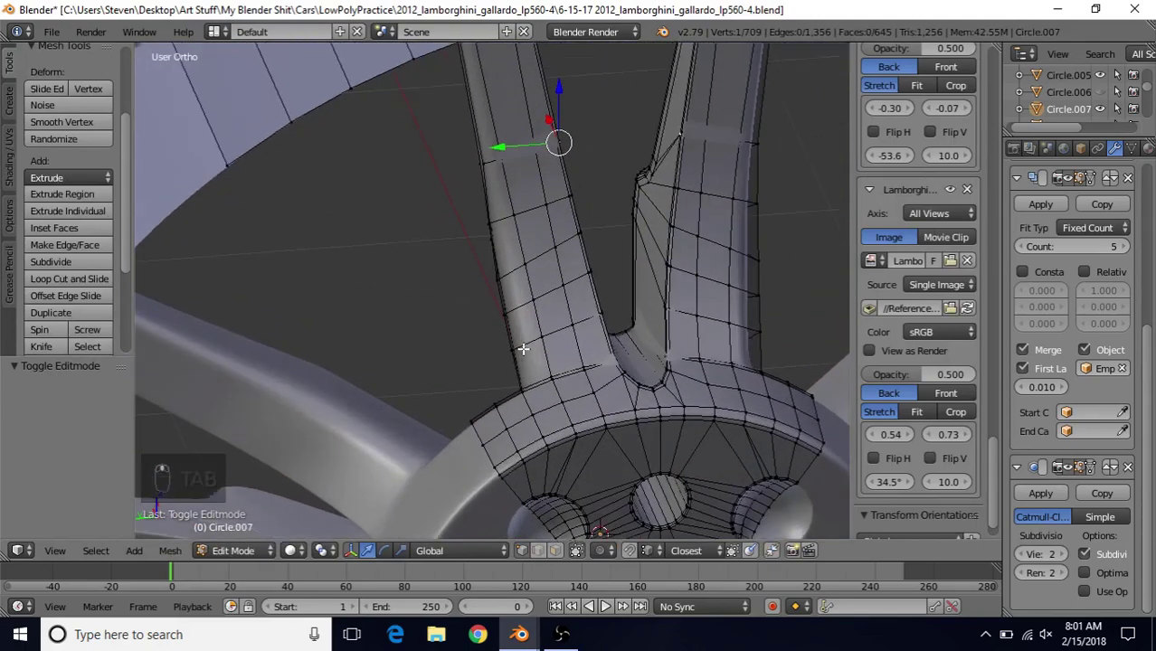
key("Tab")
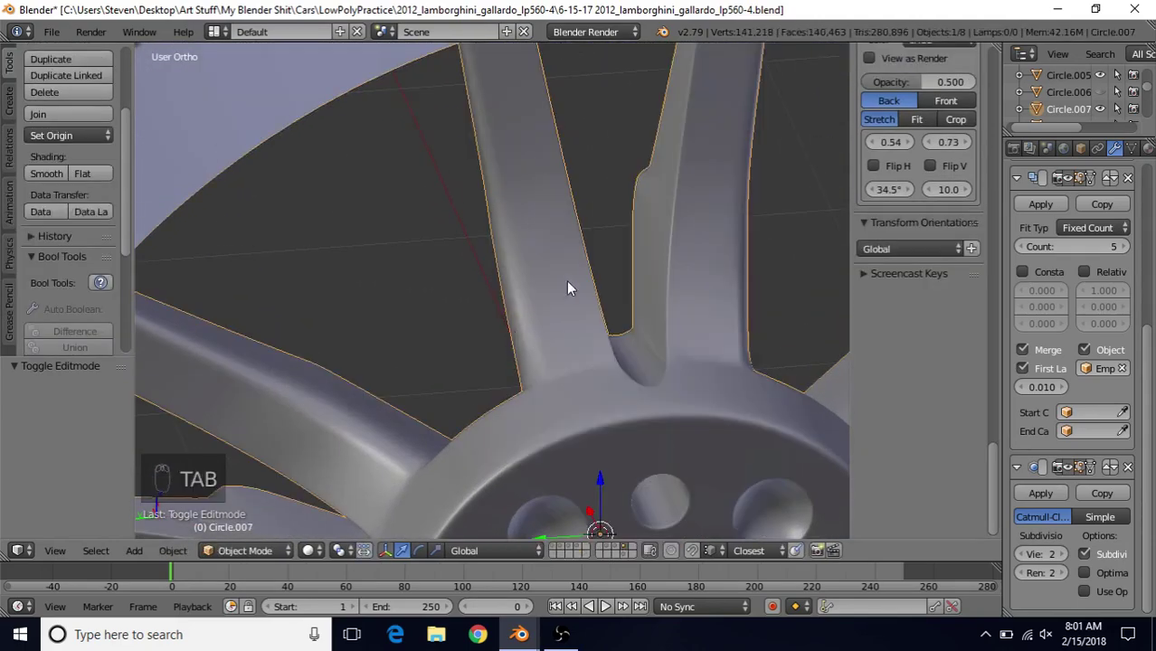
middle_click_drag(588, 314, 559, 302)
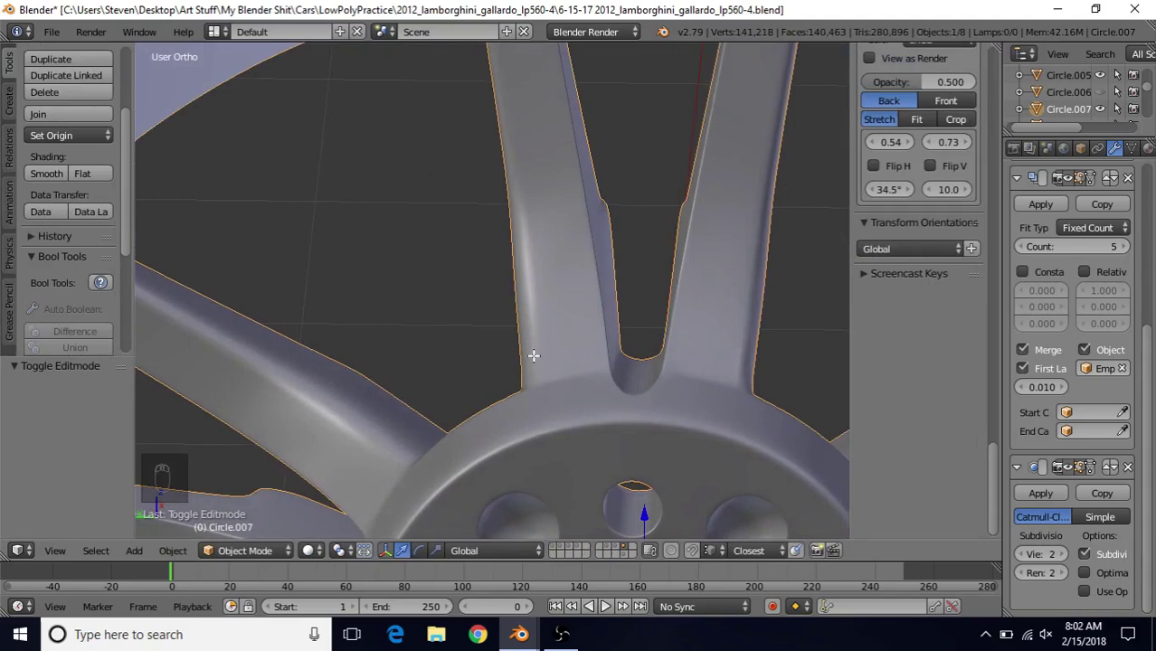
Step: Subdivide the front-face edge at the base of the spoke, next to its outer side, with one cut
key("Tab")
middle_click_drag(557, 314, 611, 299)
key("ctrl+r")
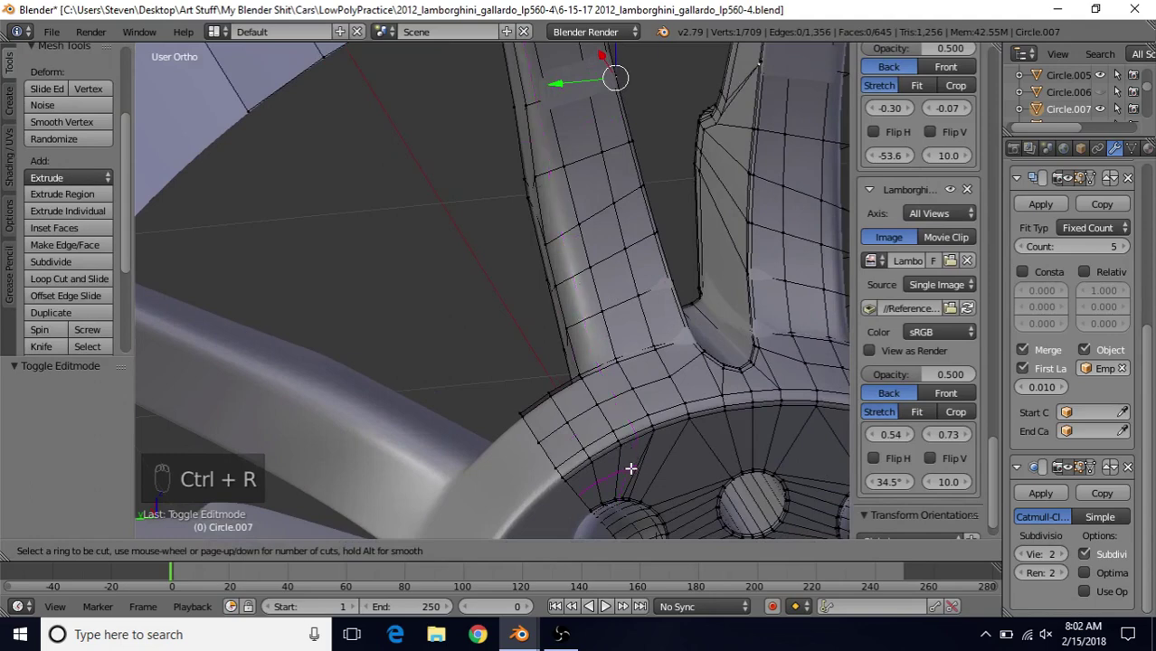
right_click(627, 434)
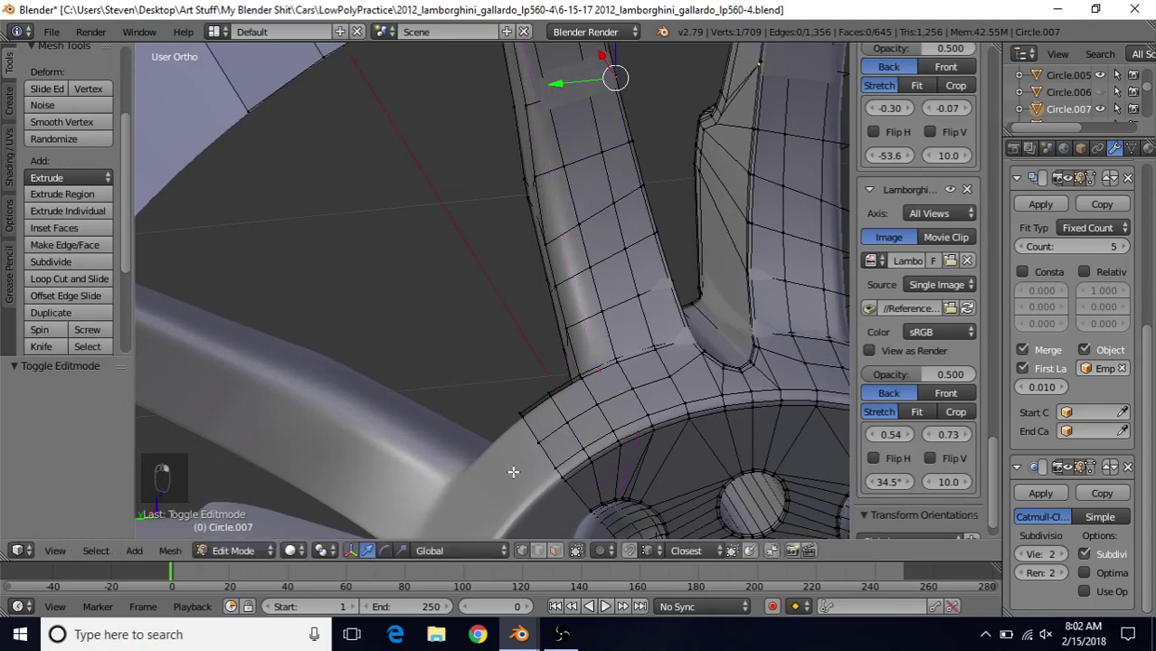
middle_click_drag(513, 471, 541, 553)
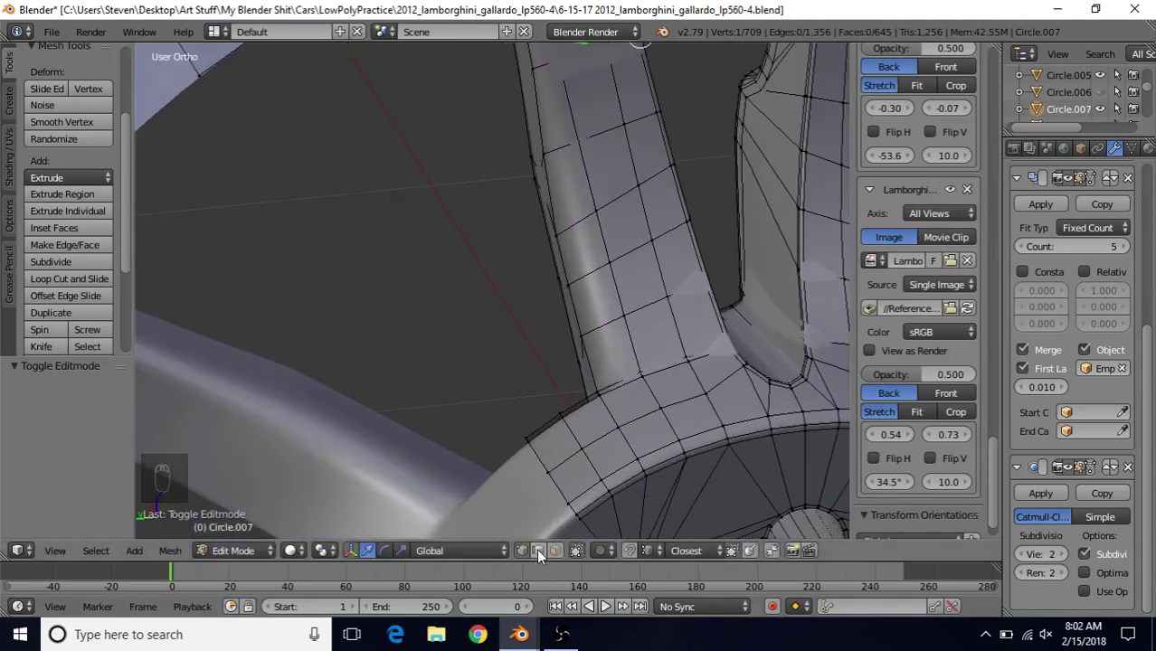
left_click(538, 550)
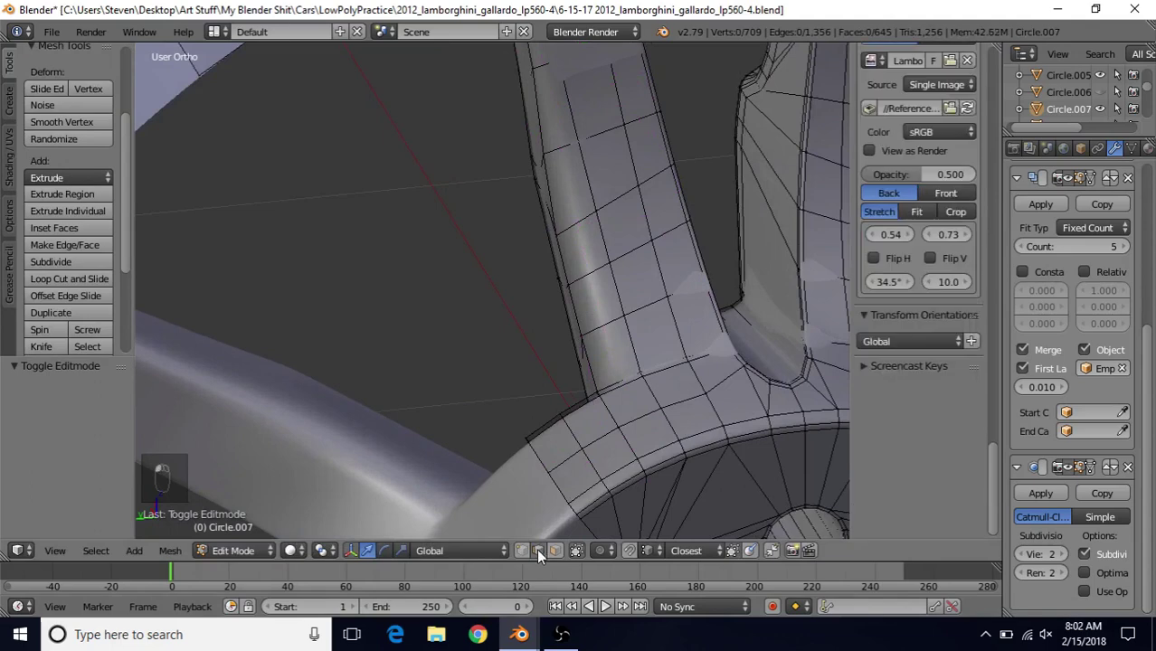
right_click(604, 392)
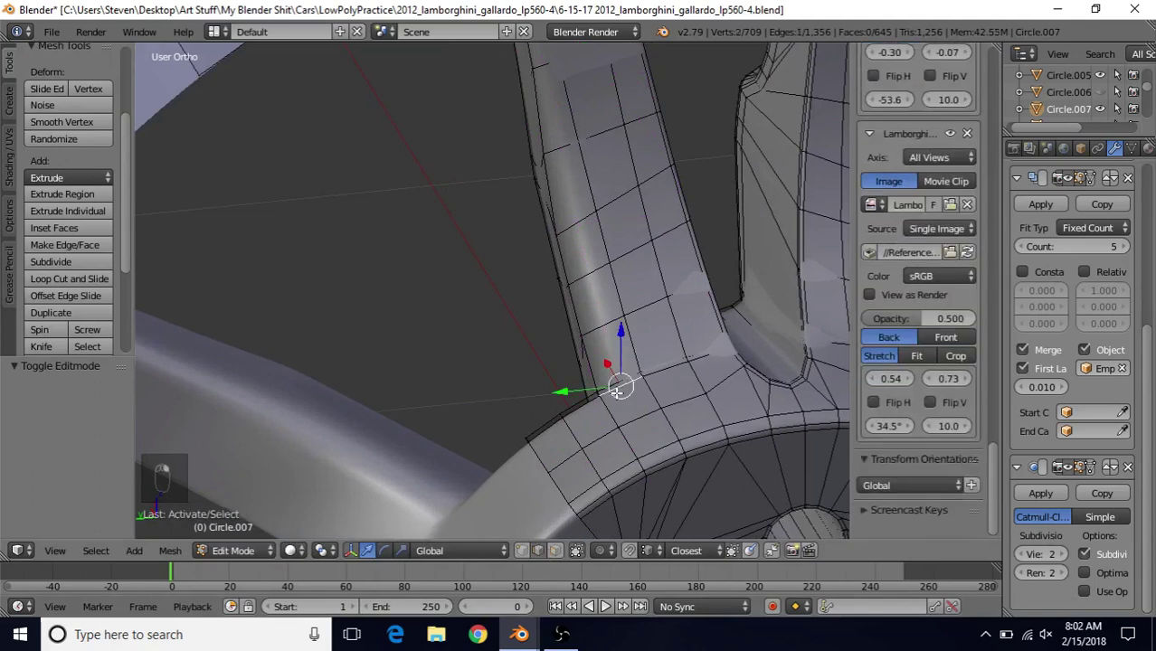
left_click(84, 262)
Step: Add a lengthwise loop cut on the spoke's front face, slid evenly about 0.77 toward its outer edge with the flipped option on
key("ctrl+r")
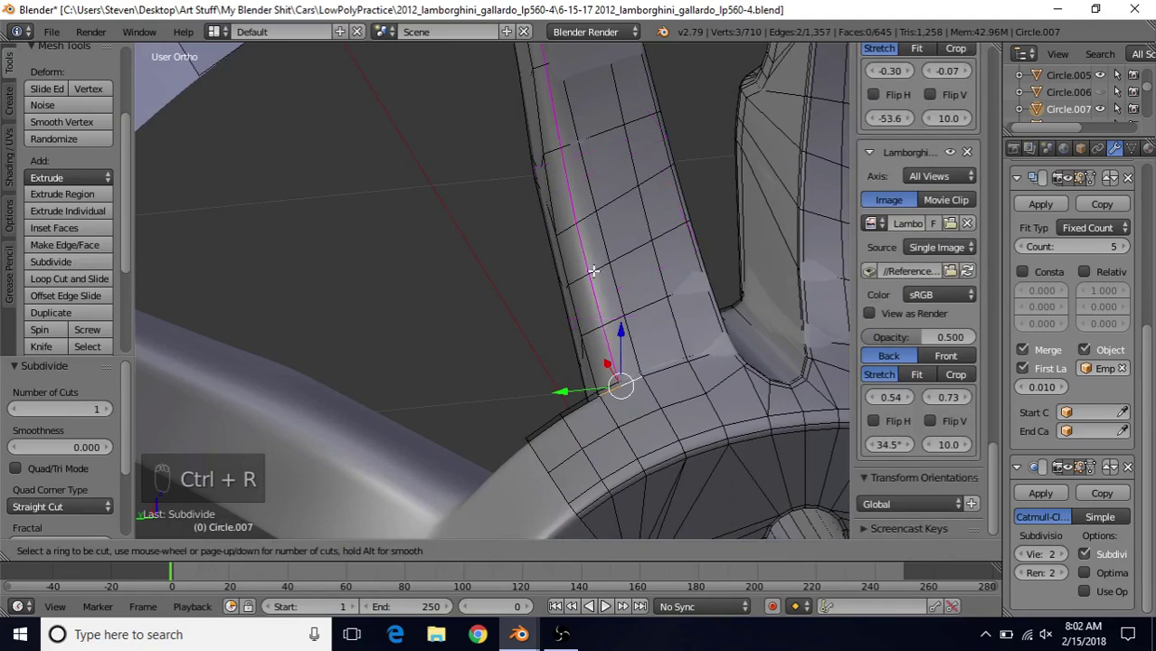
left_click(586, 273)
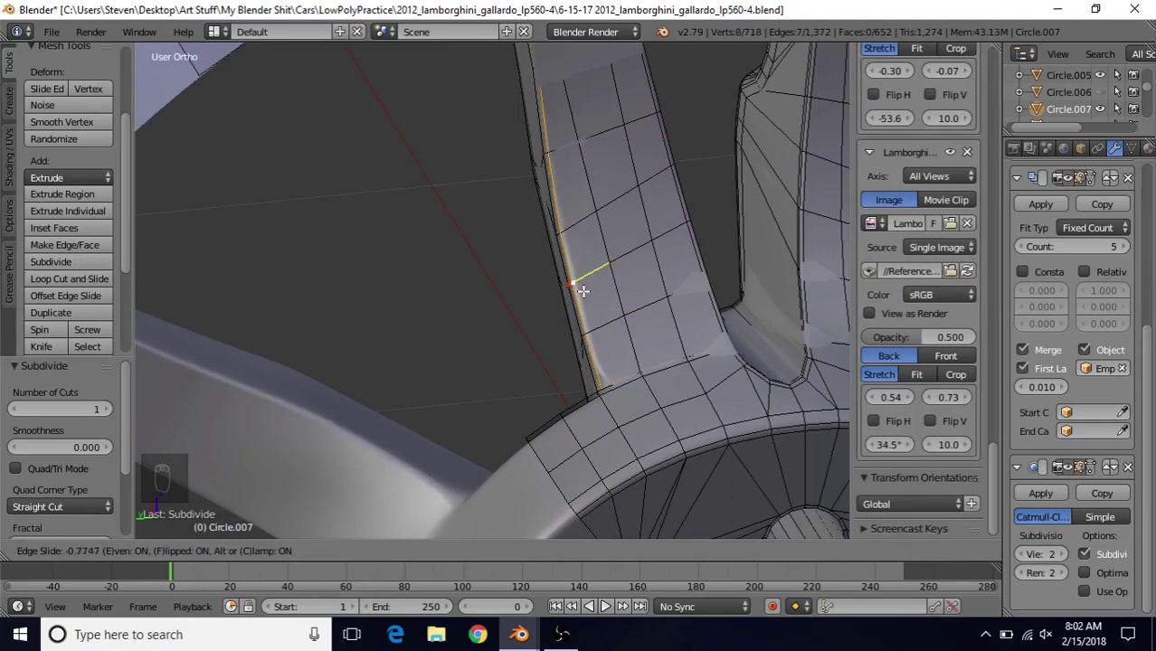
left_click(583, 291)
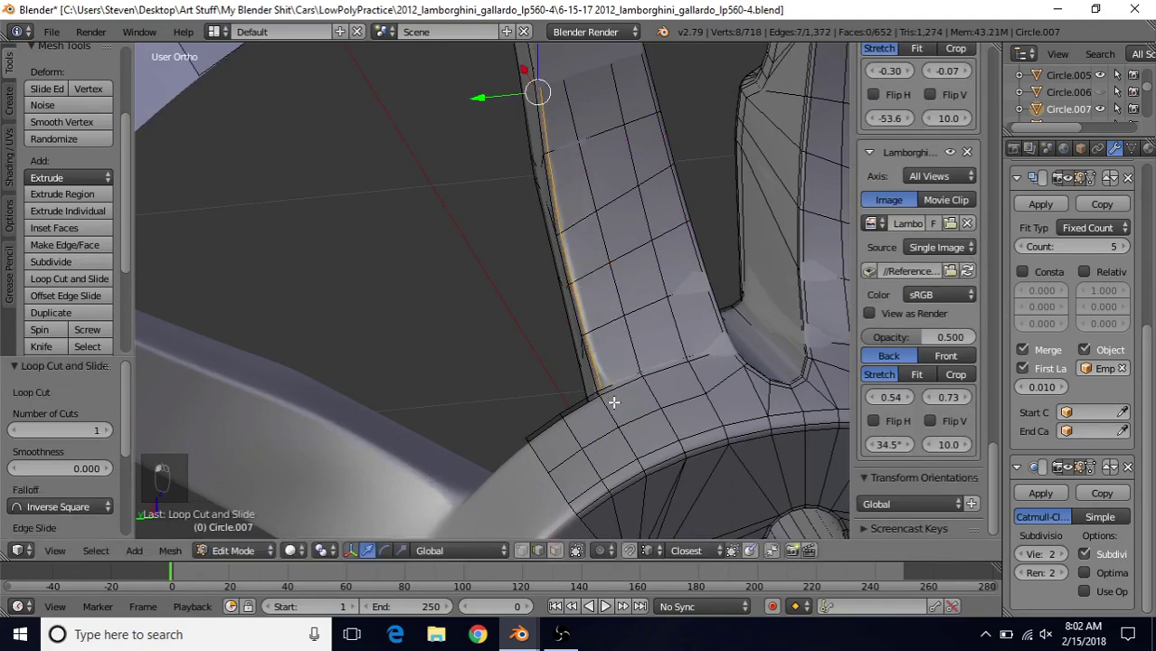
Step: Turn off the Subdivision Surface's viewport display and merge the subdivided edge's midpoint into the spoke's outer base corner vertex using At Last
middle_click_drag(591, 473, 403, 409, "shift")
scroll(602, 405, "up", 2)
left_click(1065, 468)
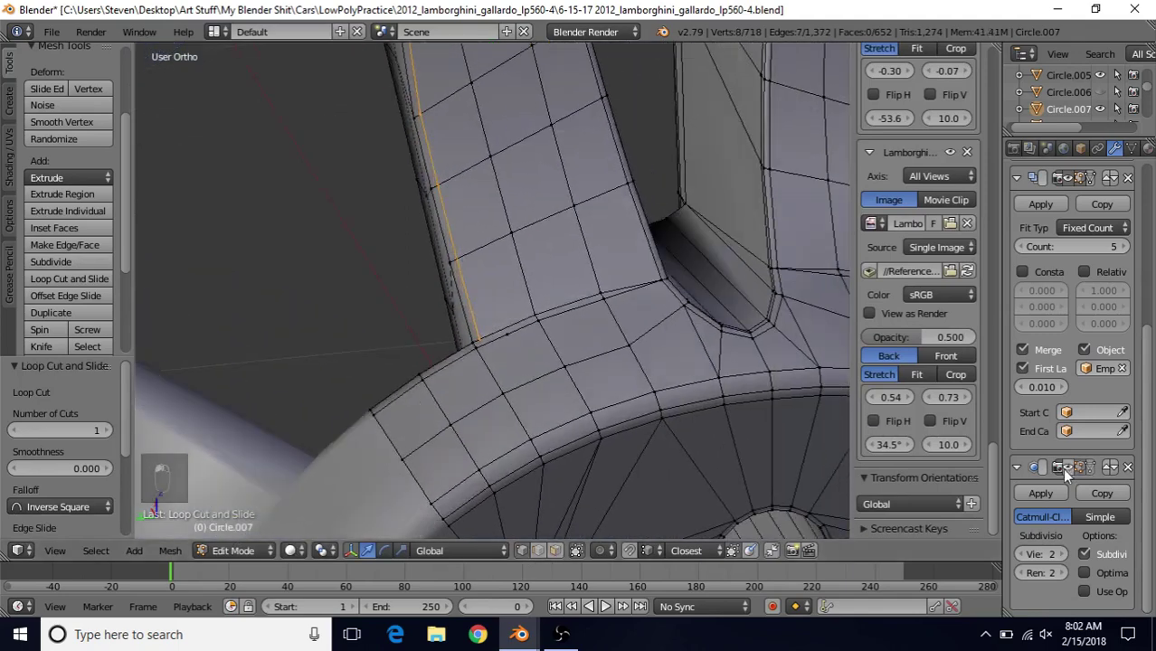
scroll(459, 372, "up", 3)
right_click(464, 373)
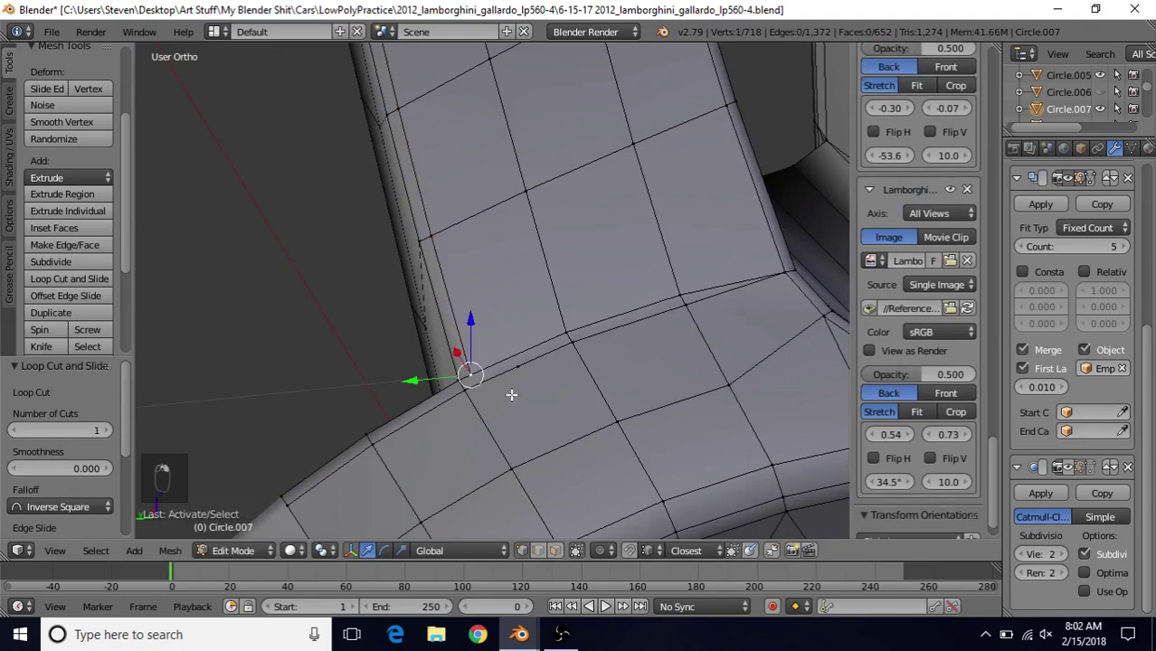
middle_click_drag(511, 392, 566, 367)
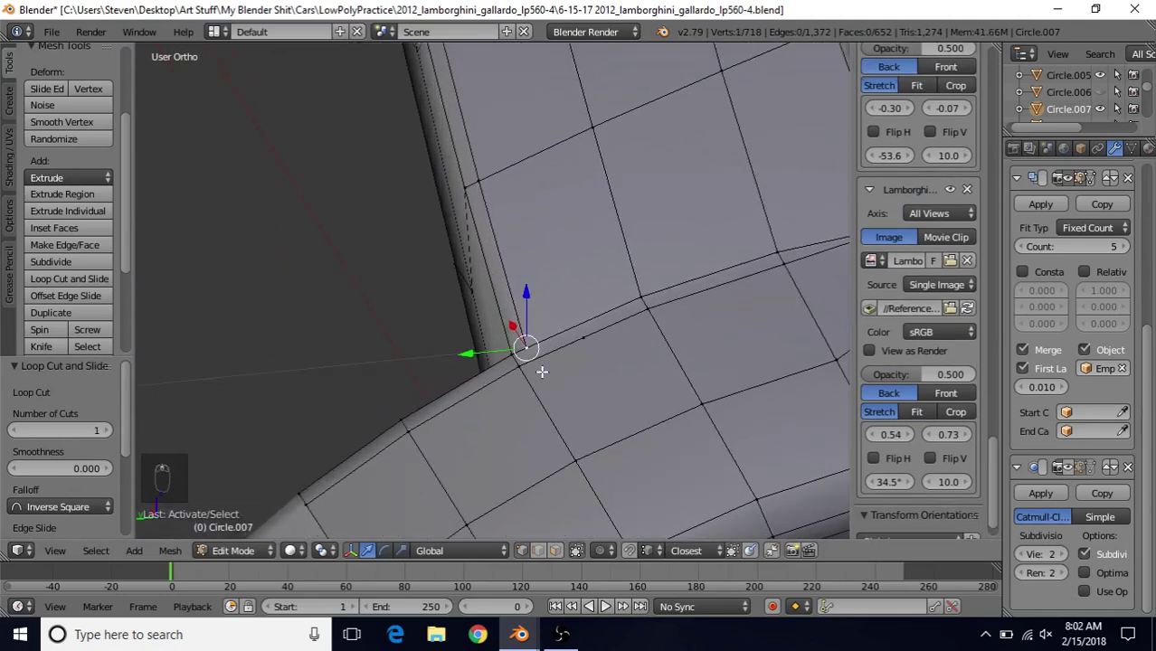
right_click(579, 348)
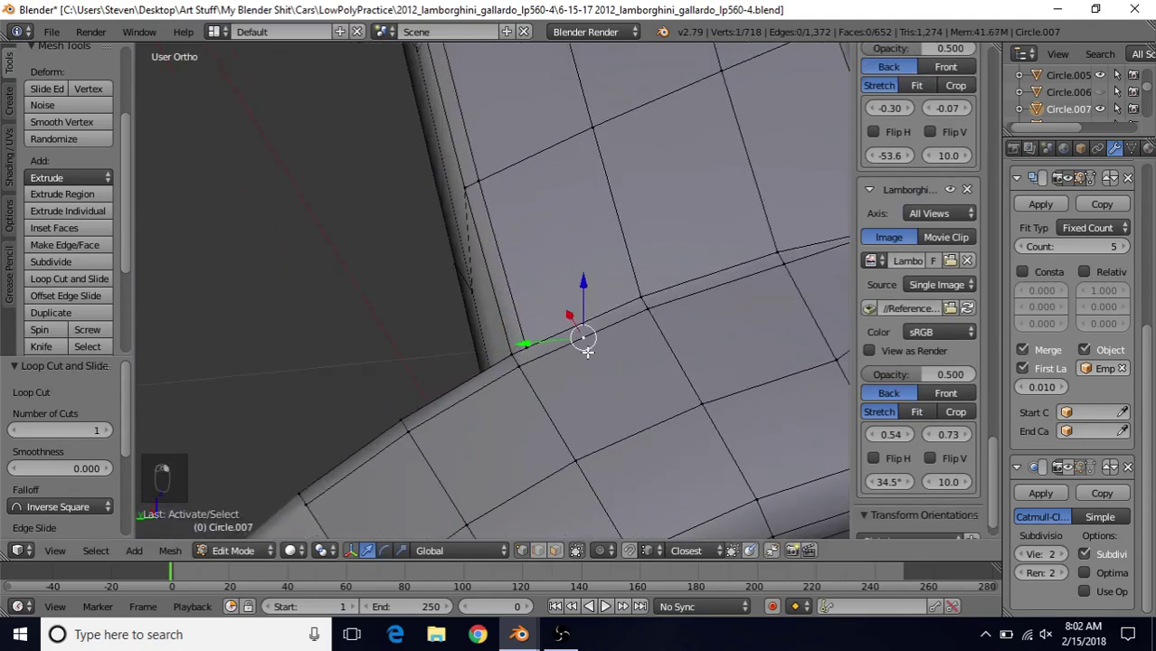
right_click(530, 373)
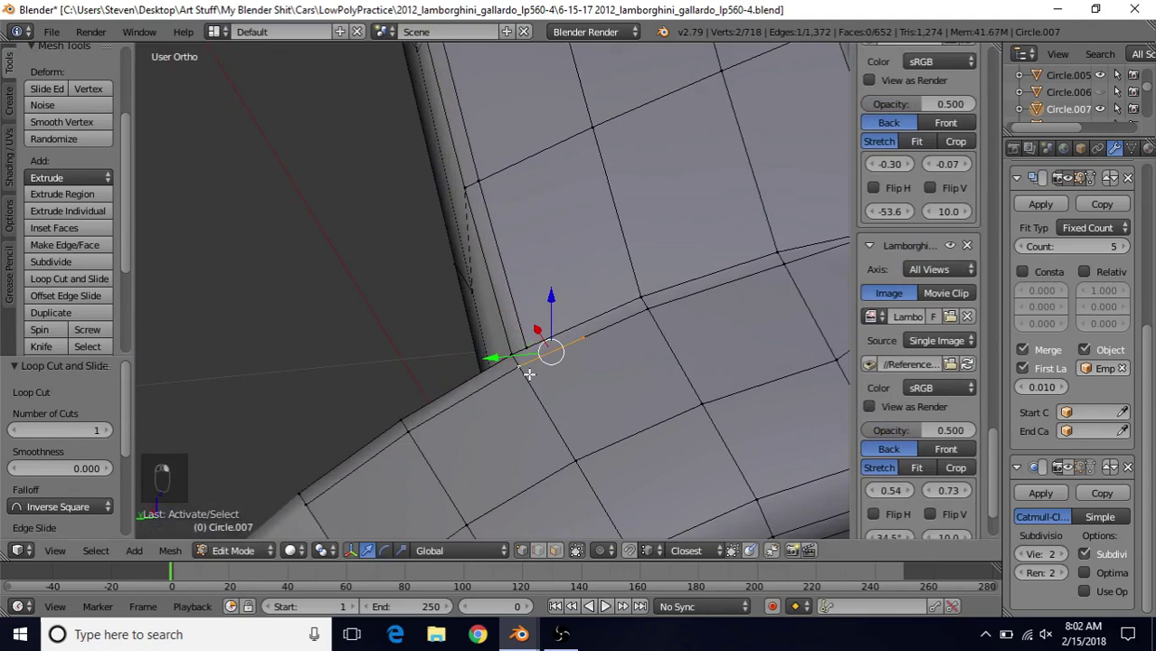
key("alt+m")
left_click(528, 373)
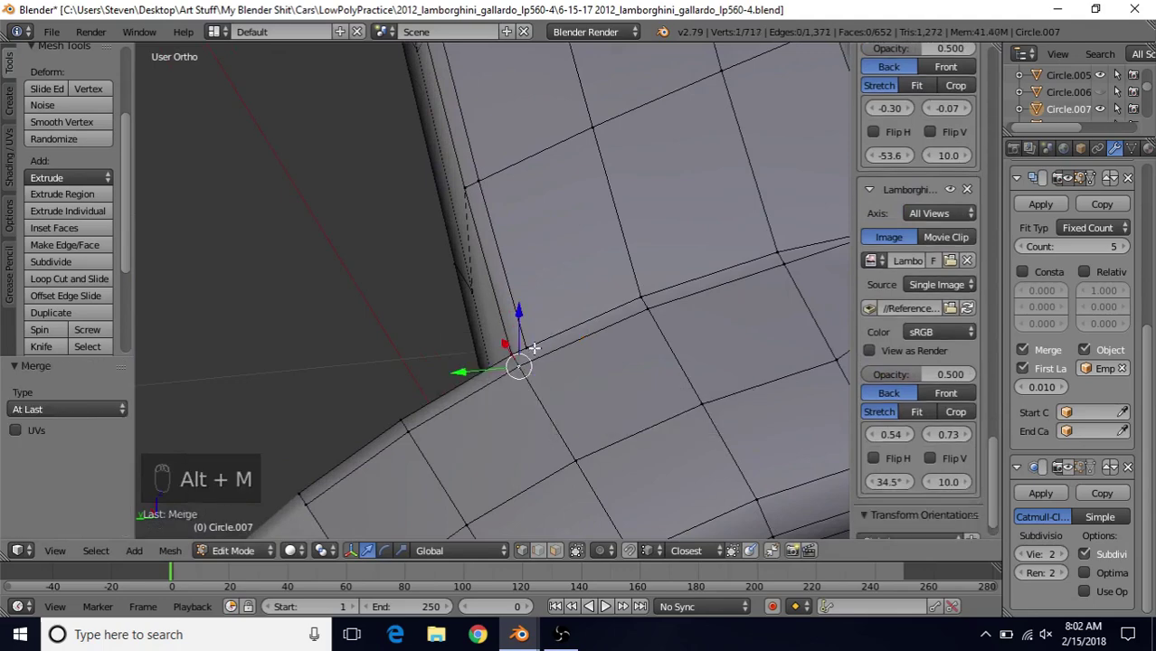
Step: Connect the new loop's lower vertex to the spoke's outer base corner vertex with an edge
right_click(534, 348)
key("j")
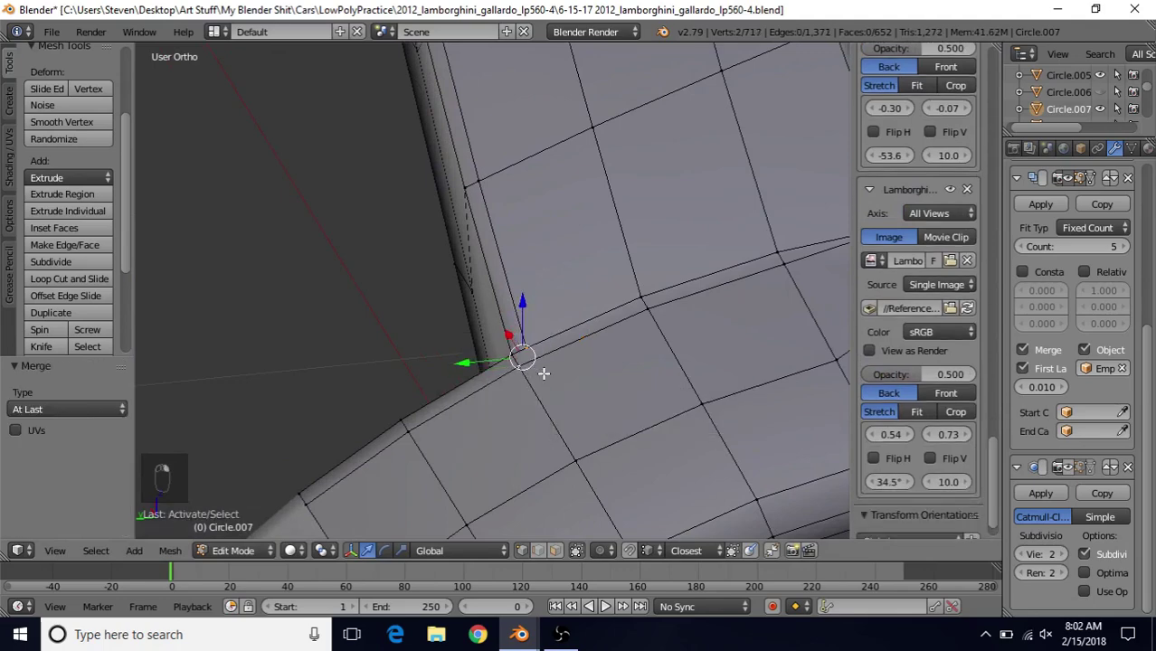
middle_click_drag(540, 374, 572, 327, "shift")
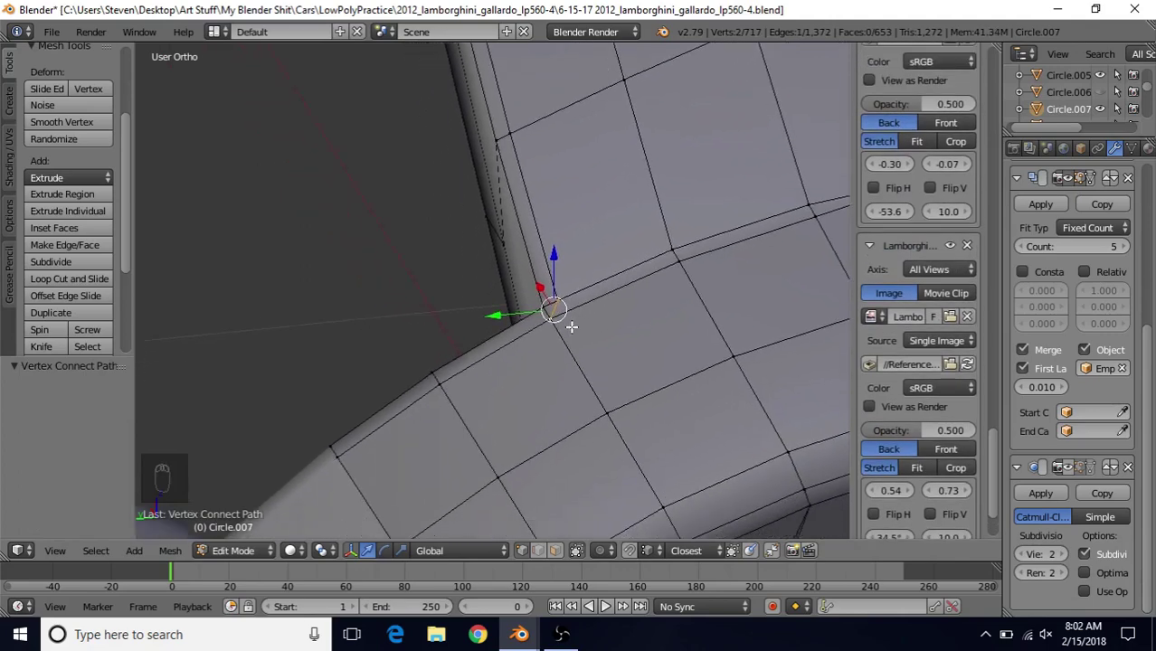
Step: Compare the spoke-to-hub corner topology with the rim in the other Blender window's V15d practice file, and return to the working file
mouse_move(519, 634)
left_click(425, 560)
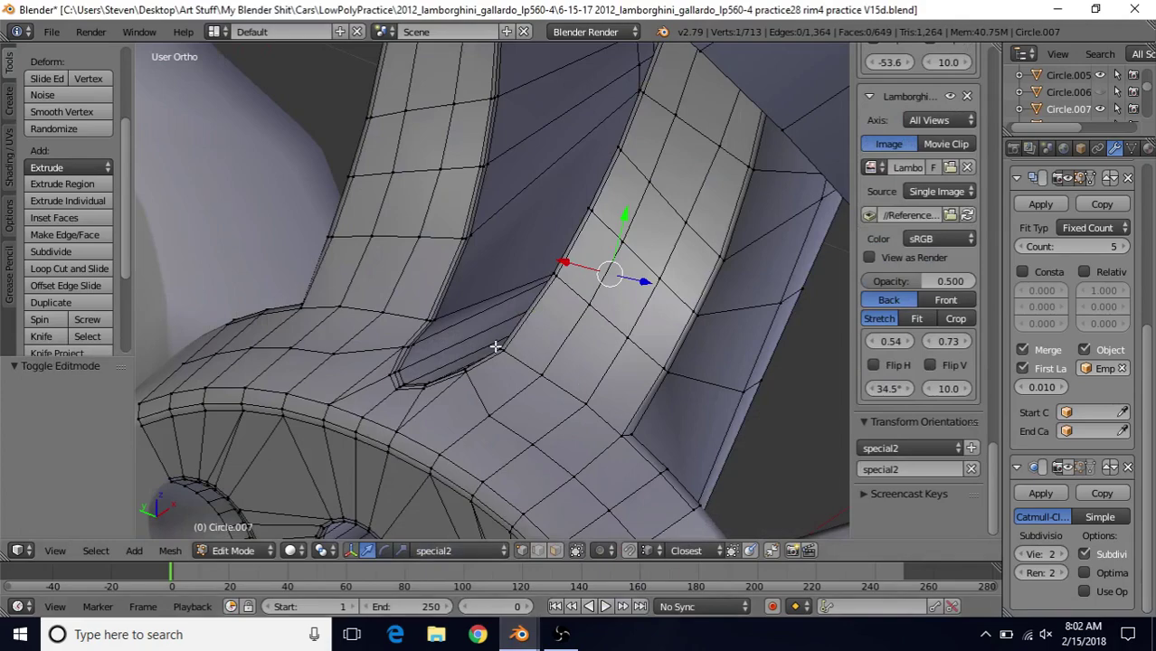
middle_click_drag(406, 352, 451, 361)
scroll(506, 351, "up", 5)
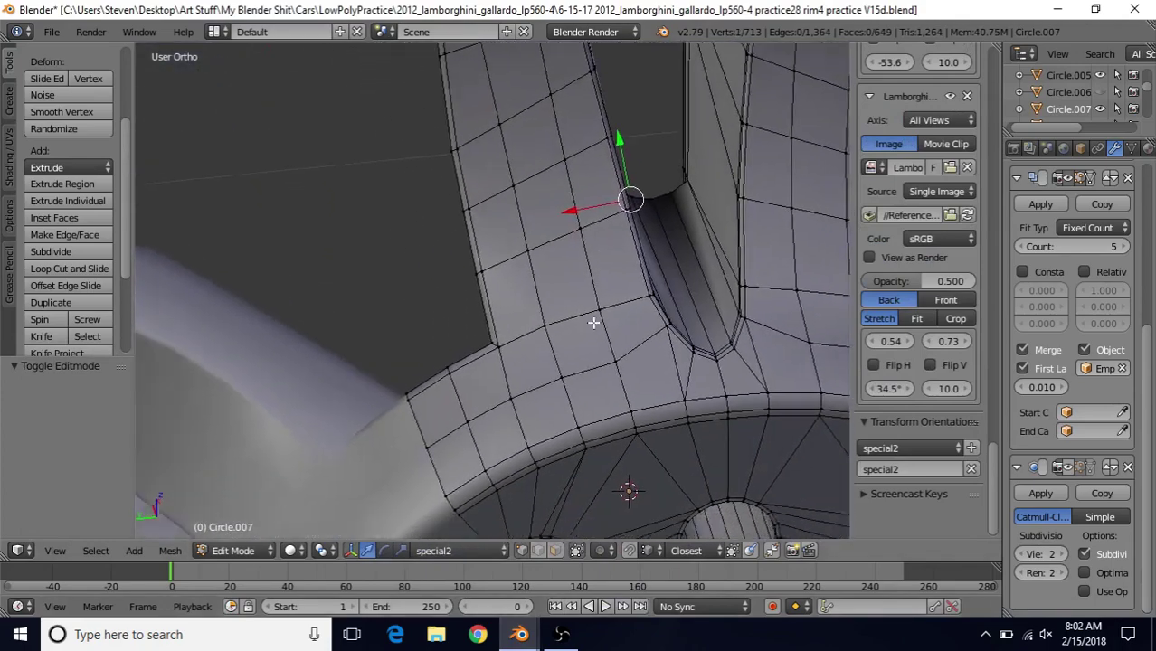
scroll(607, 338, "up", 2)
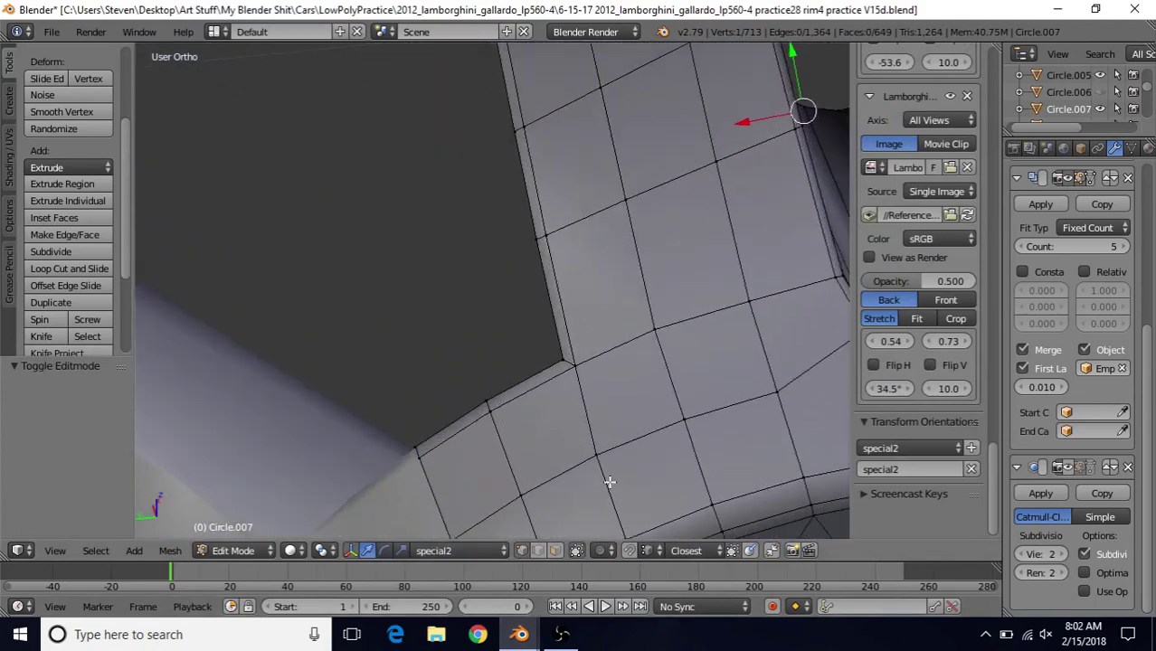
mouse_move(519, 634)
left_click(608, 560)
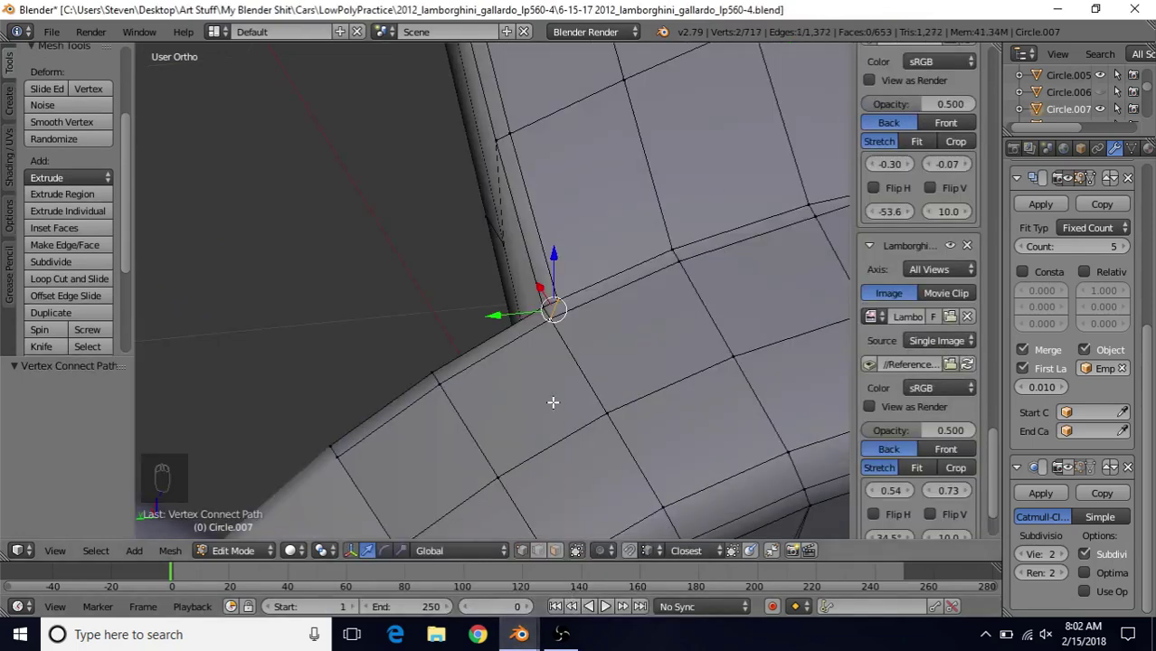
Step: Merge the new loop's lower vertex into the spoke's outer base corner vertex using At Last
middle_click_drag(552, 402, 552, 393)
right_click(571, 302)
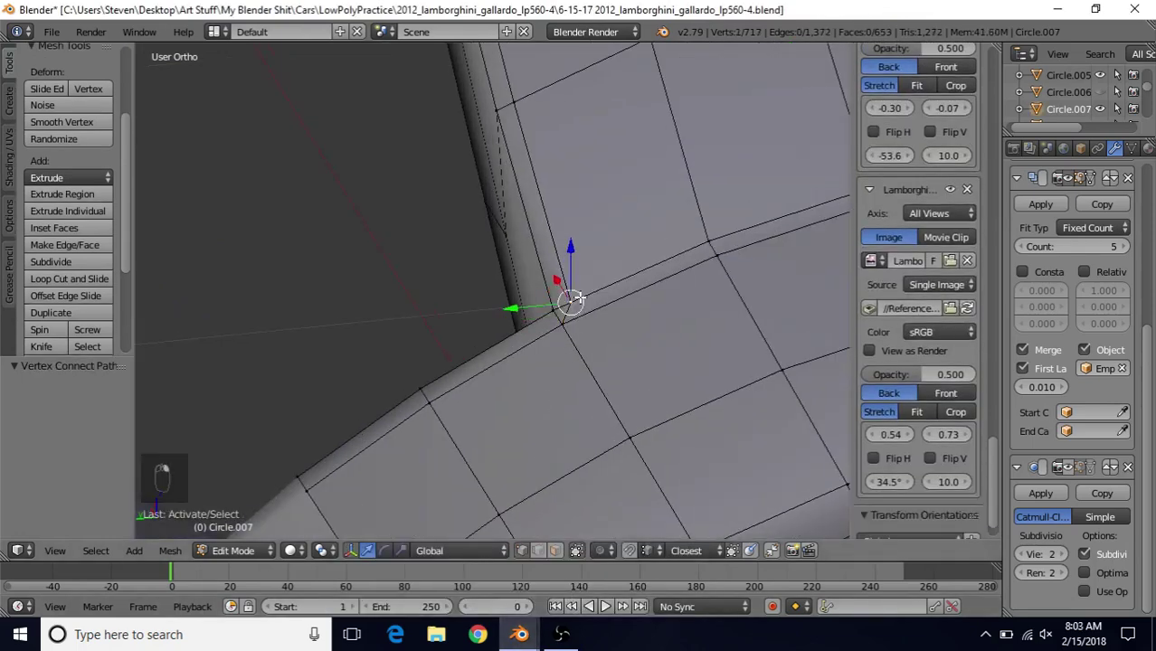
right_click(565, 327, "shift")
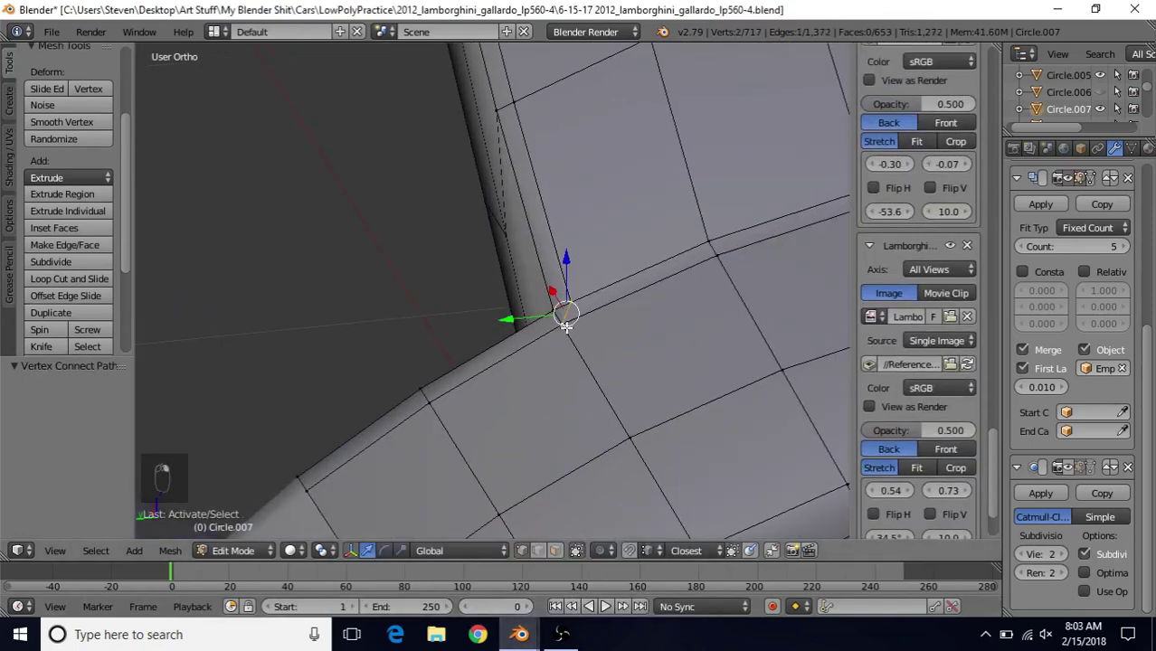
key("alt+m")
left_click(562, 326)
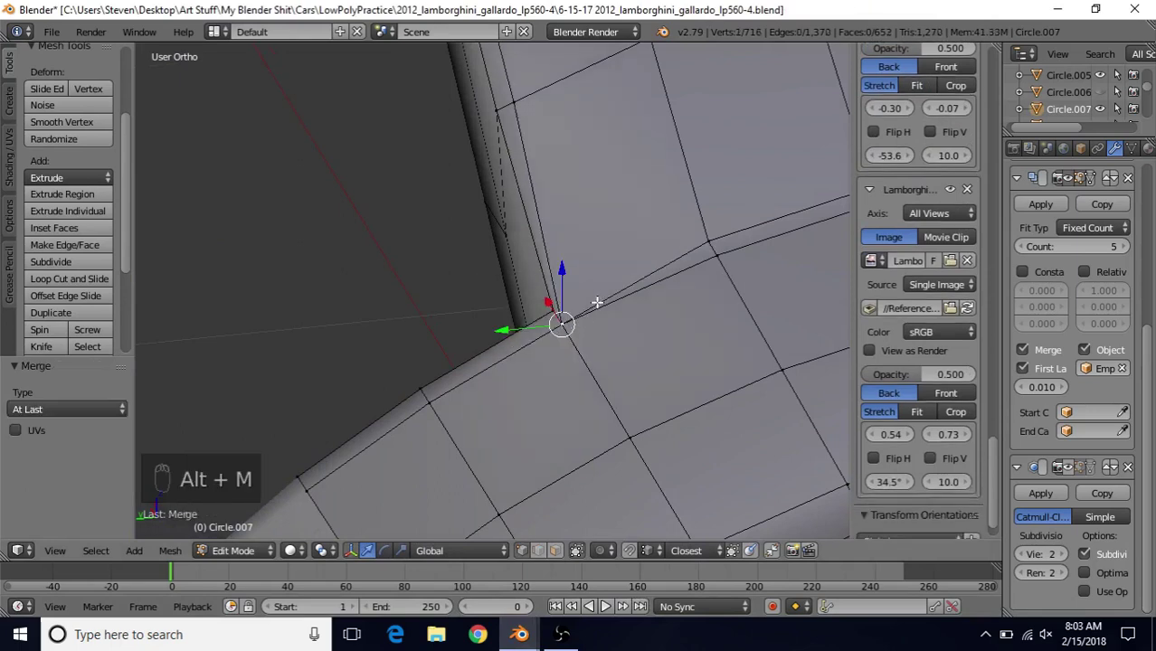
Step: Slide the merged corner vertex by a factor of about 0.09 along the spoke's base edge, toward the middle of the spoke
key("g")
key("g")
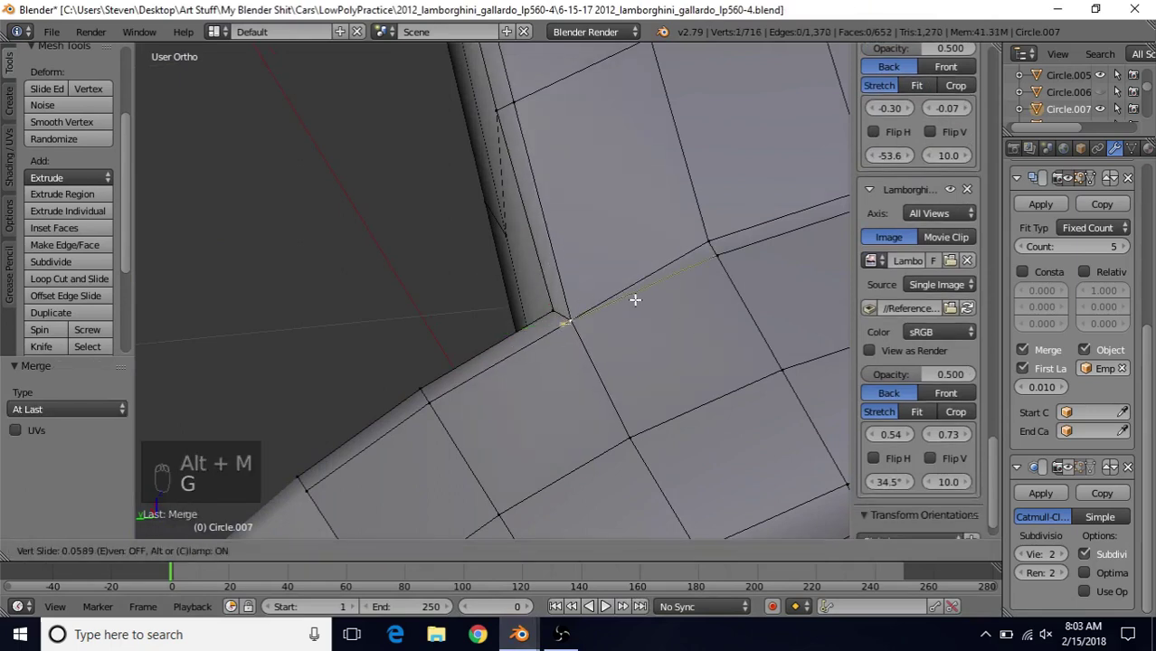
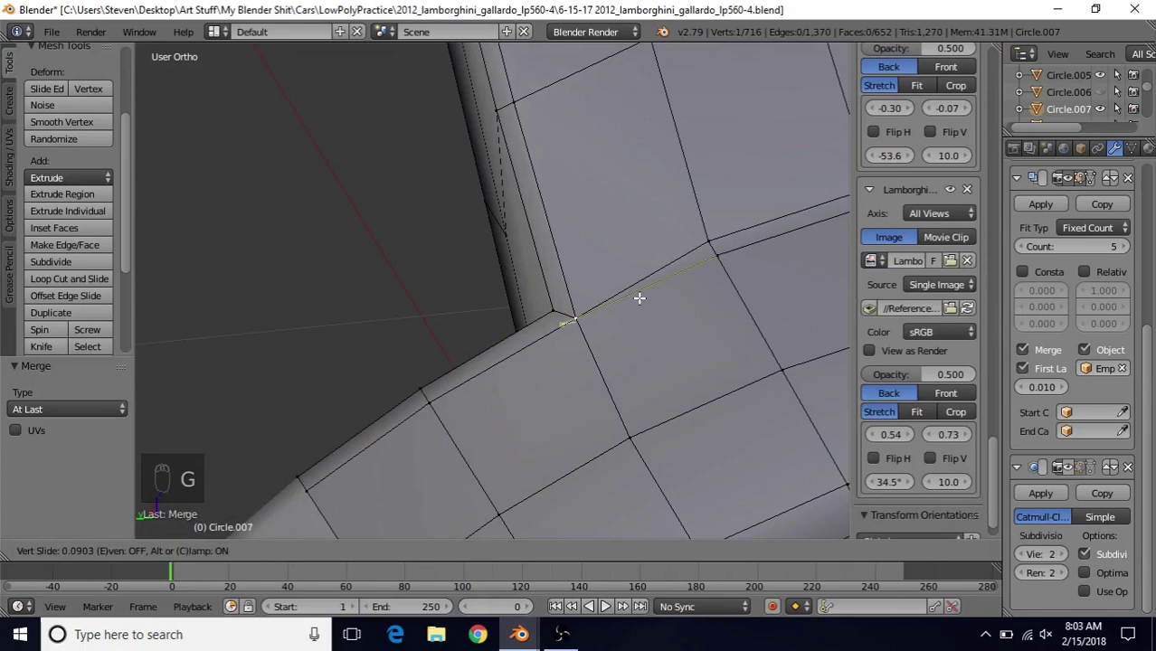
left_click(639, 298)
Step: Merge the two remaining doubled vertices along the spoke's base into the vertices just below them using At Last, and view the result in Object Mode
scroll(702, 364, "down", 3)
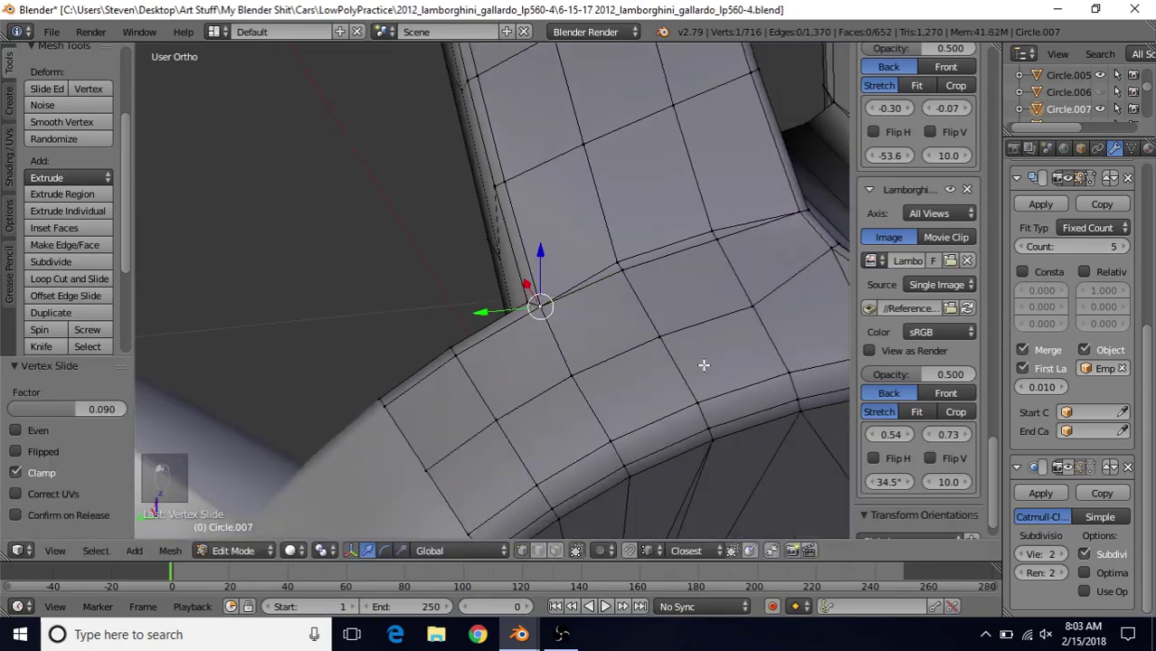
middle_click_drag(702, 364, 568, 452, "shift")
scroll(567, 452, "up", 1)
scroll(568, 452, "up", 1)
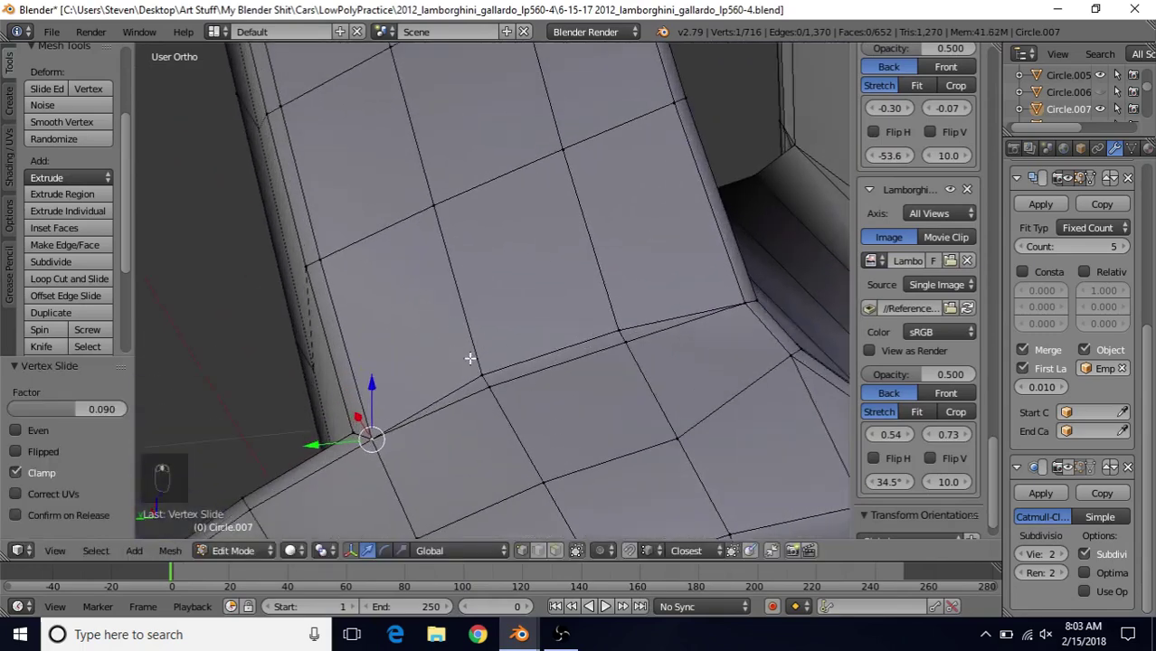
right_click(470, 360)
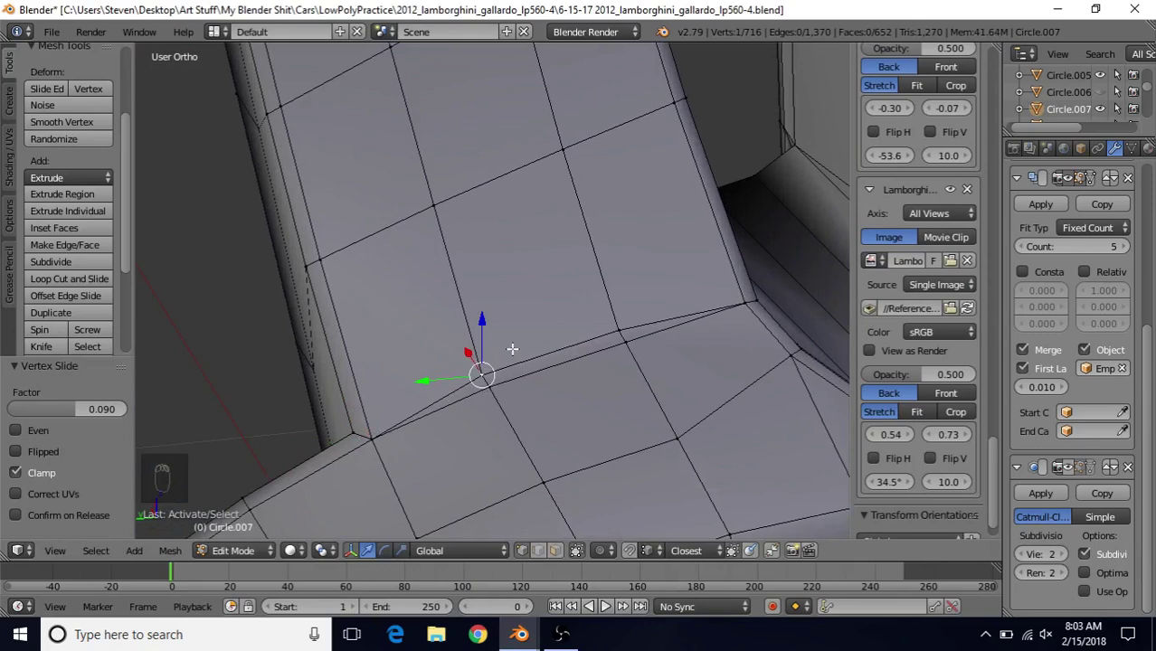
key("alt+m")
left_click(491, 390)
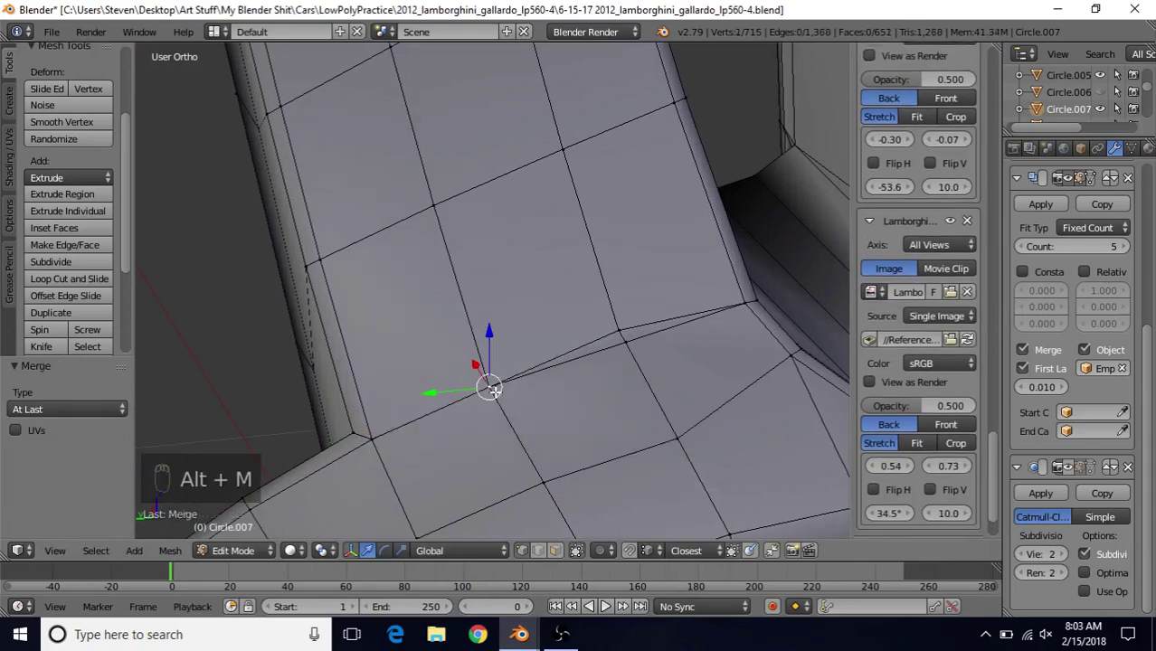
right_click(620, 332)
key("shift+r")
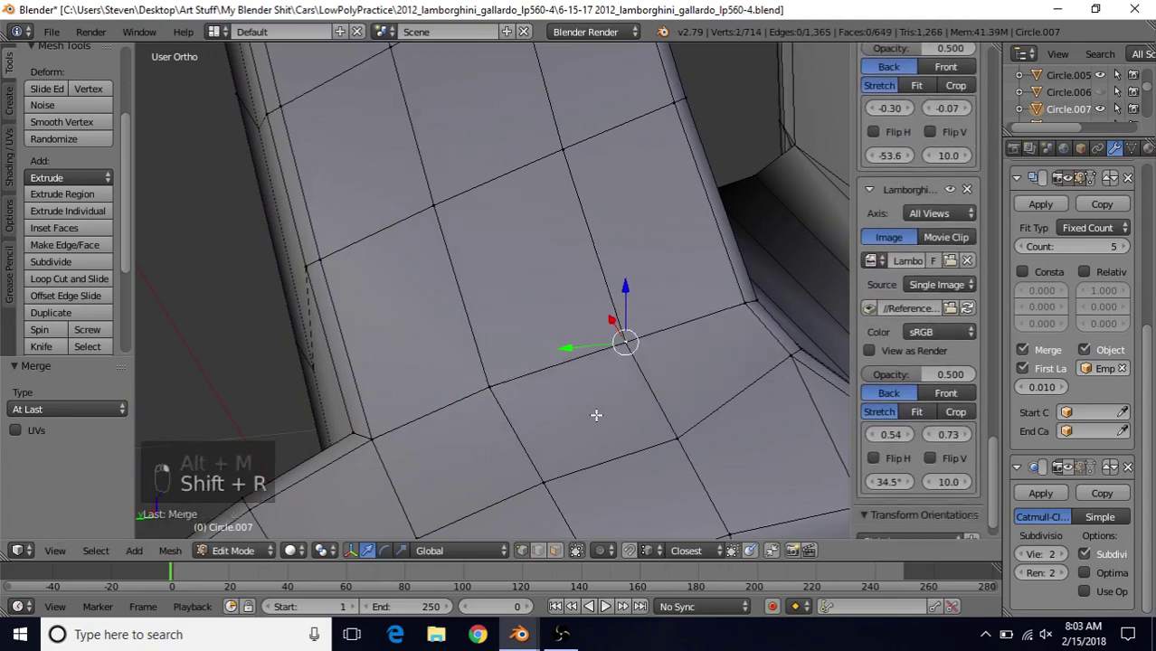
scroll(495, 442, "down", 4)
key("Tab")
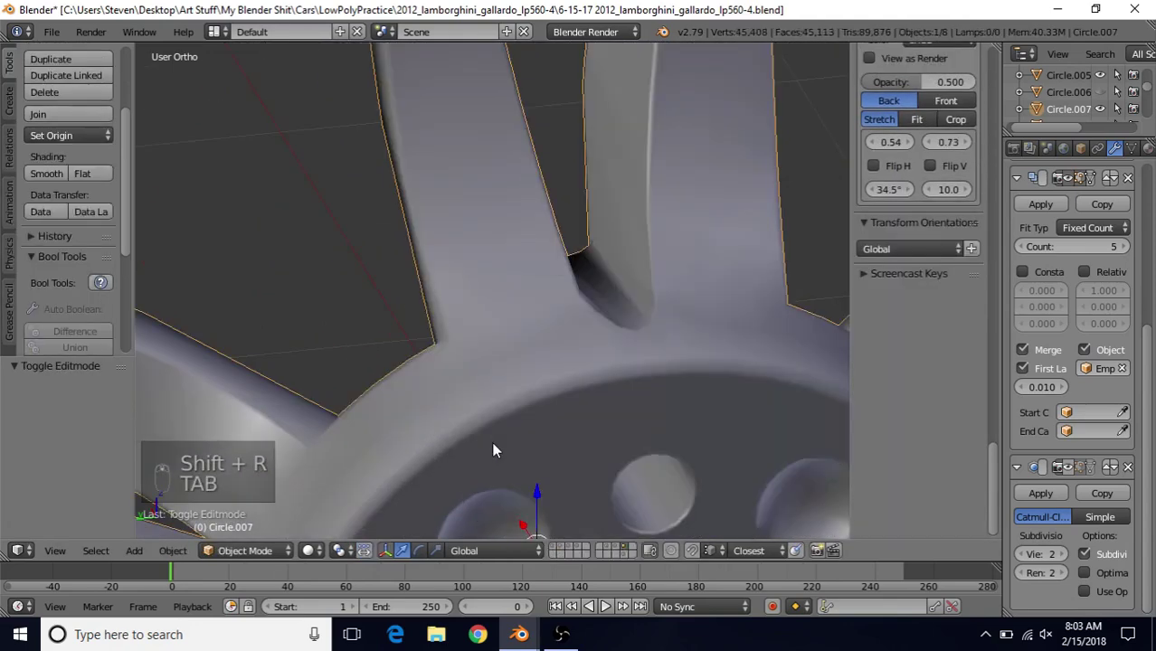
Step: Compare the spoke-to-hub junction's shading with the subdivision display turned off and on, and return to Edit Mode
scroll(639, 374, "down", 3)
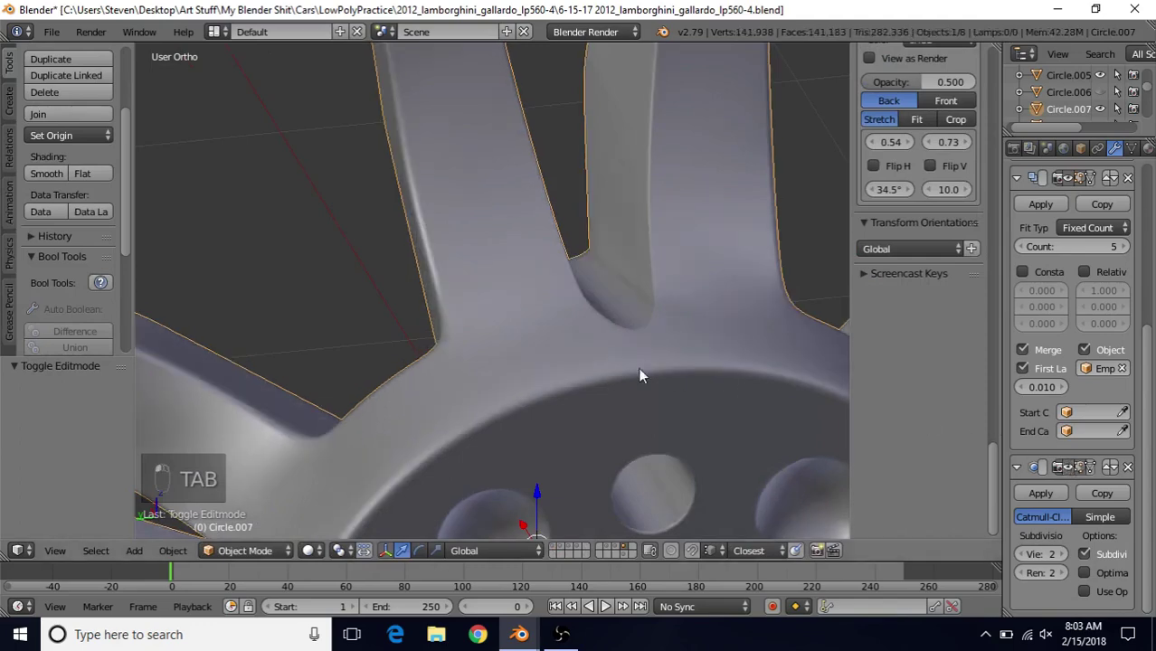
key("Tab")
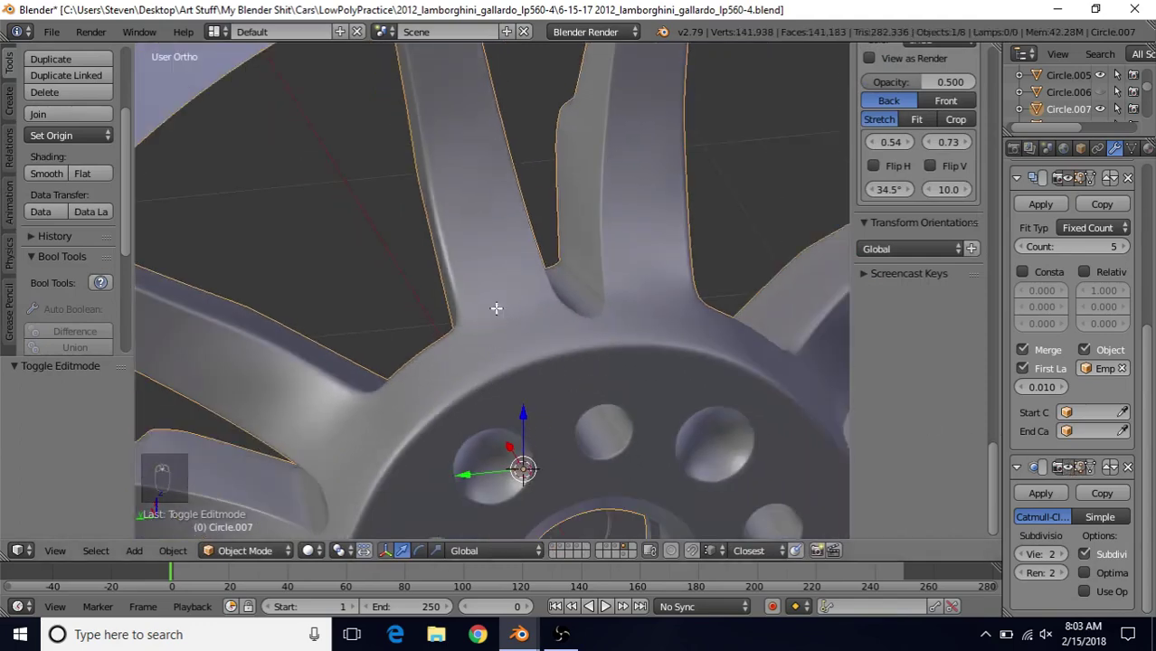
scroll(499, 309, "up", 3)
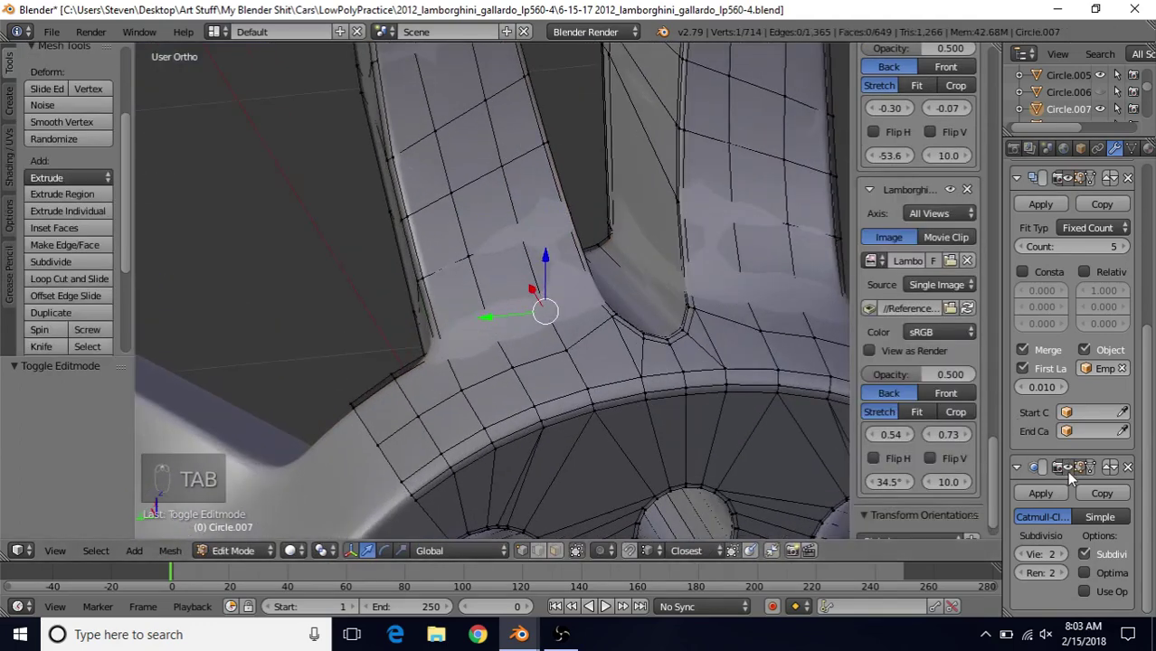
left_click(1069, 474)
key("Tab")
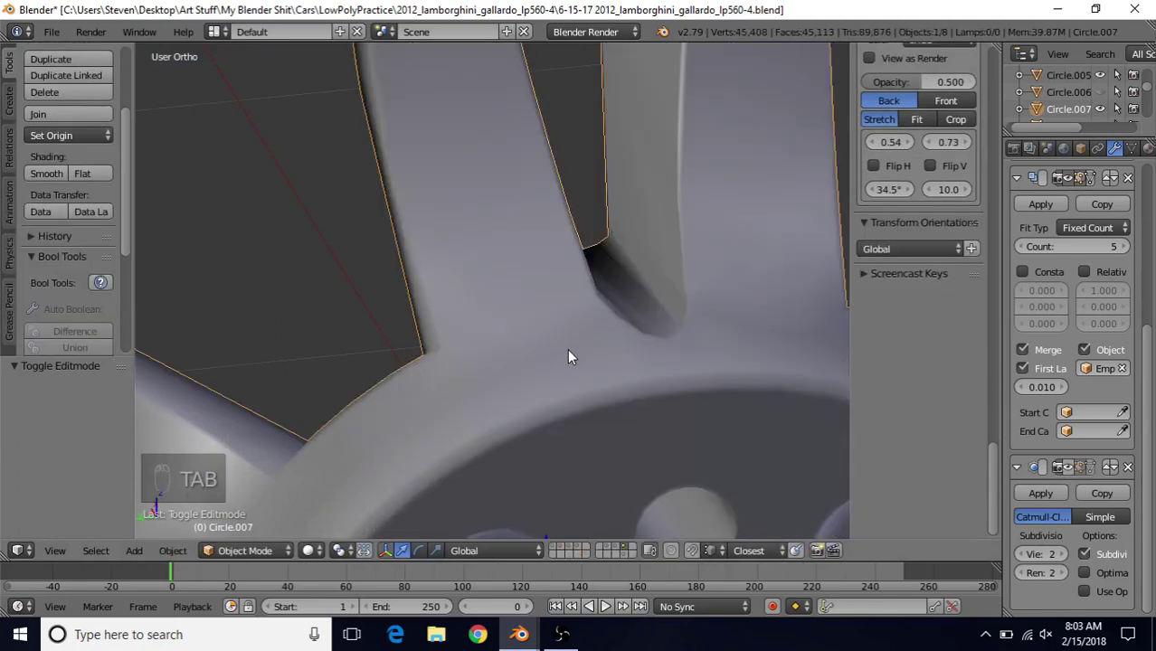
scroll(567, 348, "down", 2)
left_click(1069, 466)
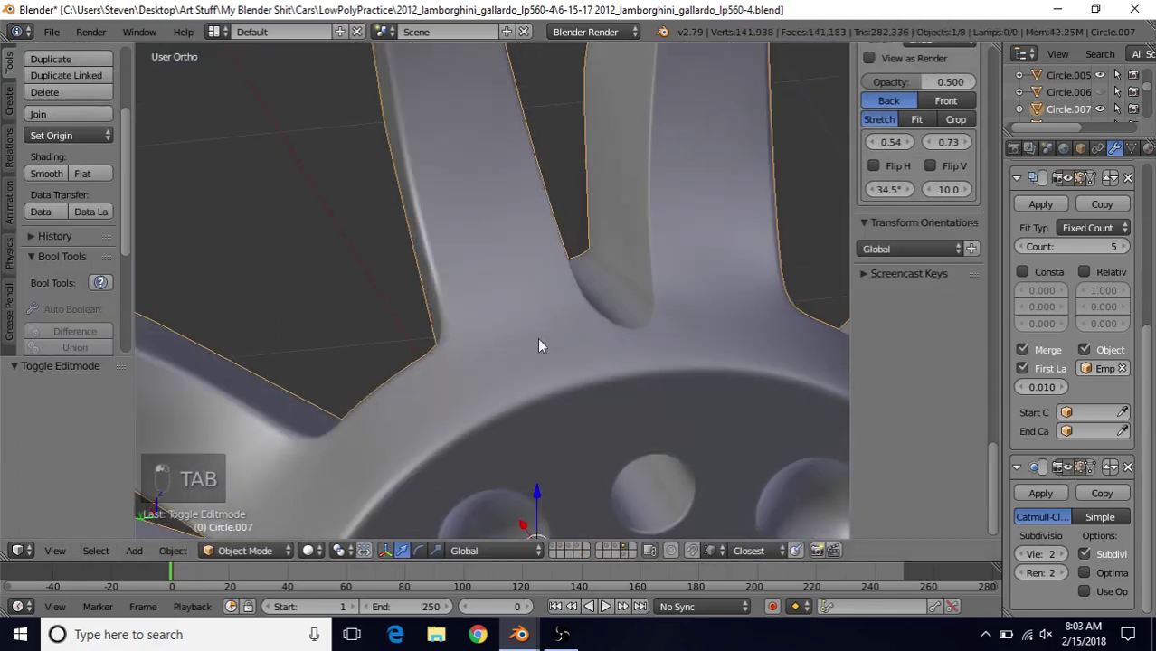
key("Tab")
scroll(546, 298, "up", 3)
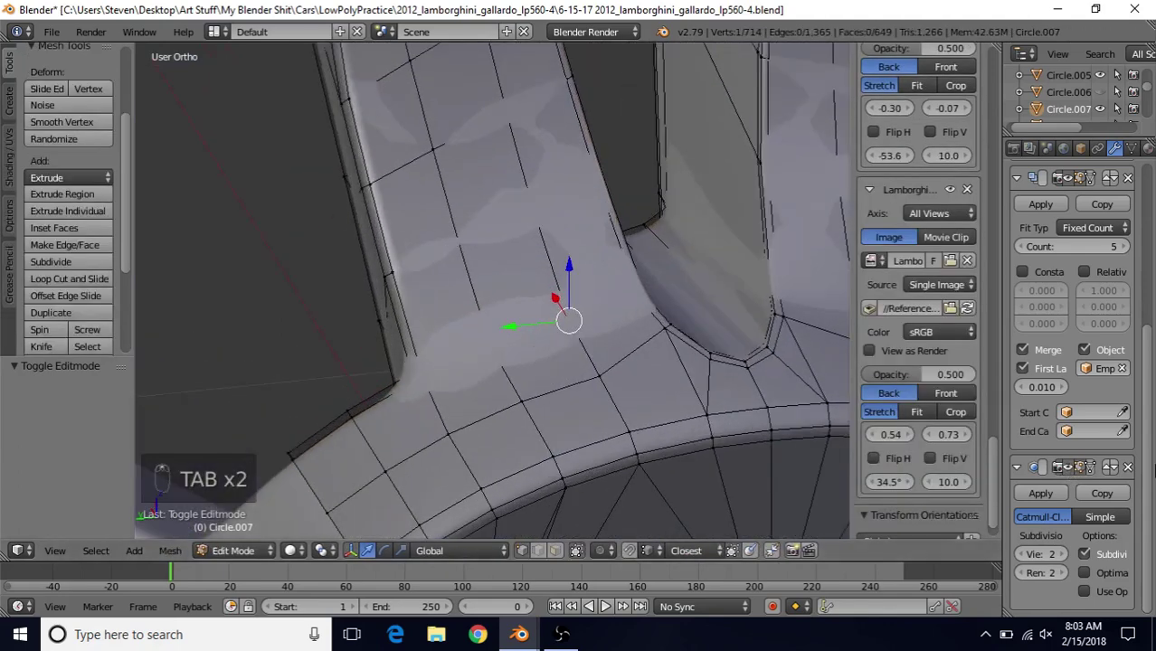
Step: Undo the last two vertex merges along the spoke's base and inspect the subdivided spoke-to-hub junctions in Object Mode
left_click(1076, 469)
key("ctrl+z")
key("ctrl+z")
key("ctrl+z")
key("ctrl+z")
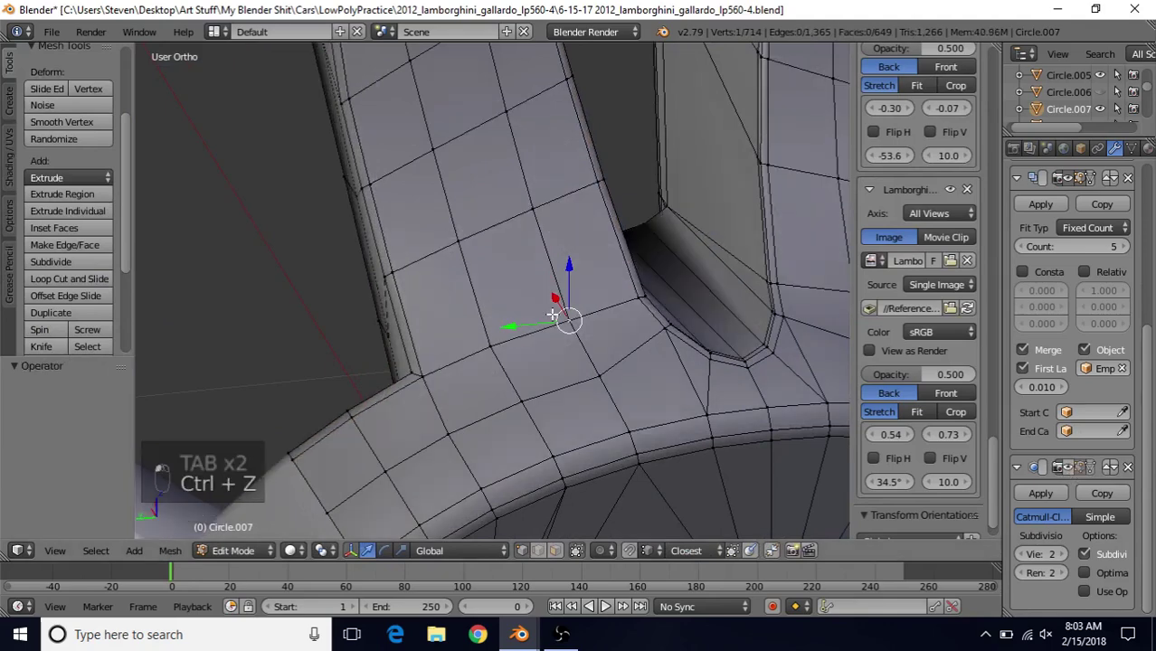
key("ctrl+z")
key("ctrl+z")
key("ctrl+z")
key("ctrl+z")
key("ctrl+z")
key("ctrl+z")
key("ctrl+z")
key("ctrl+z")
key("ctrl+z")
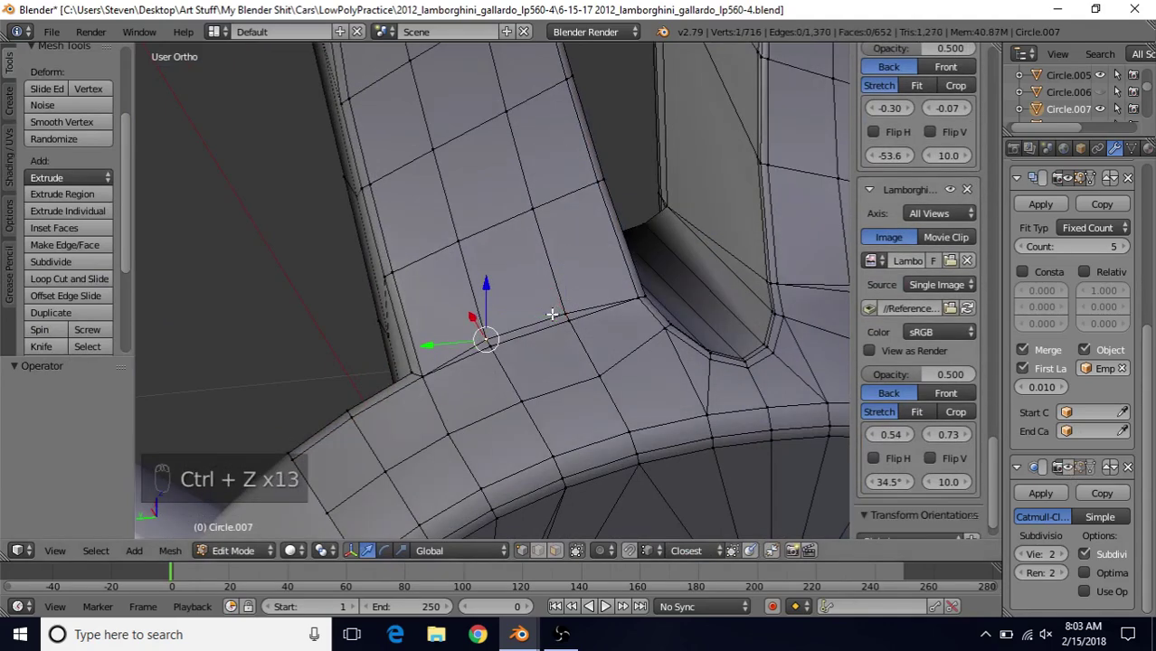
key("Tab")
left_click(1065, 469)
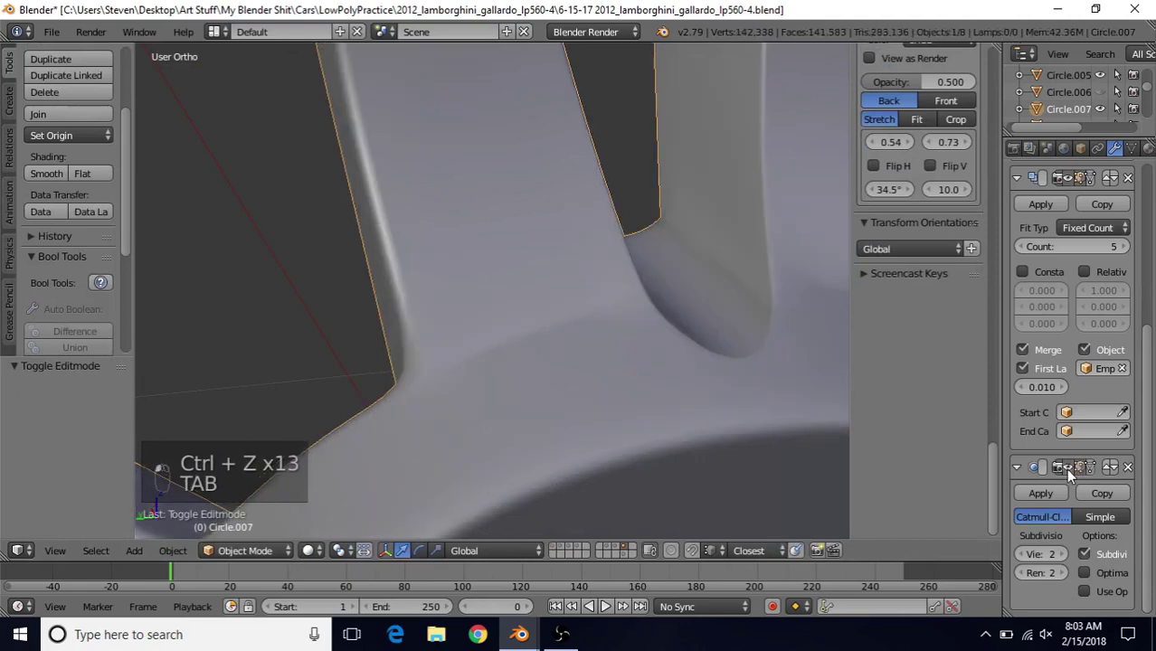
scroll(598, 409, "down", 5)
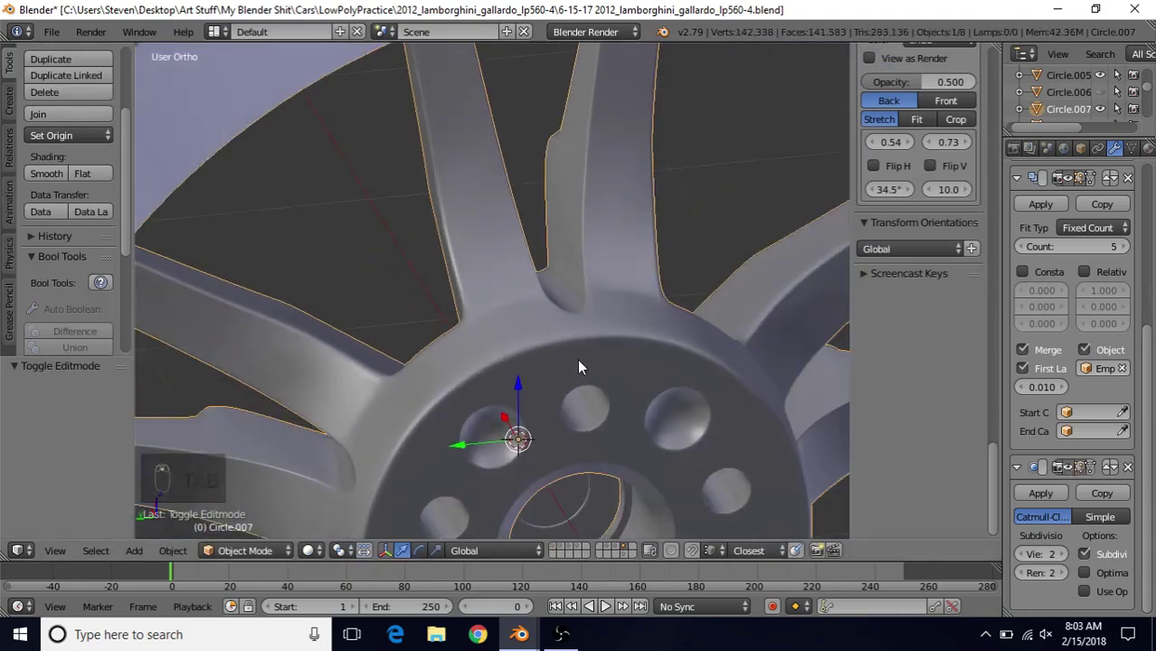
middle_click_drag(577, 358, 609, 290, "shift")
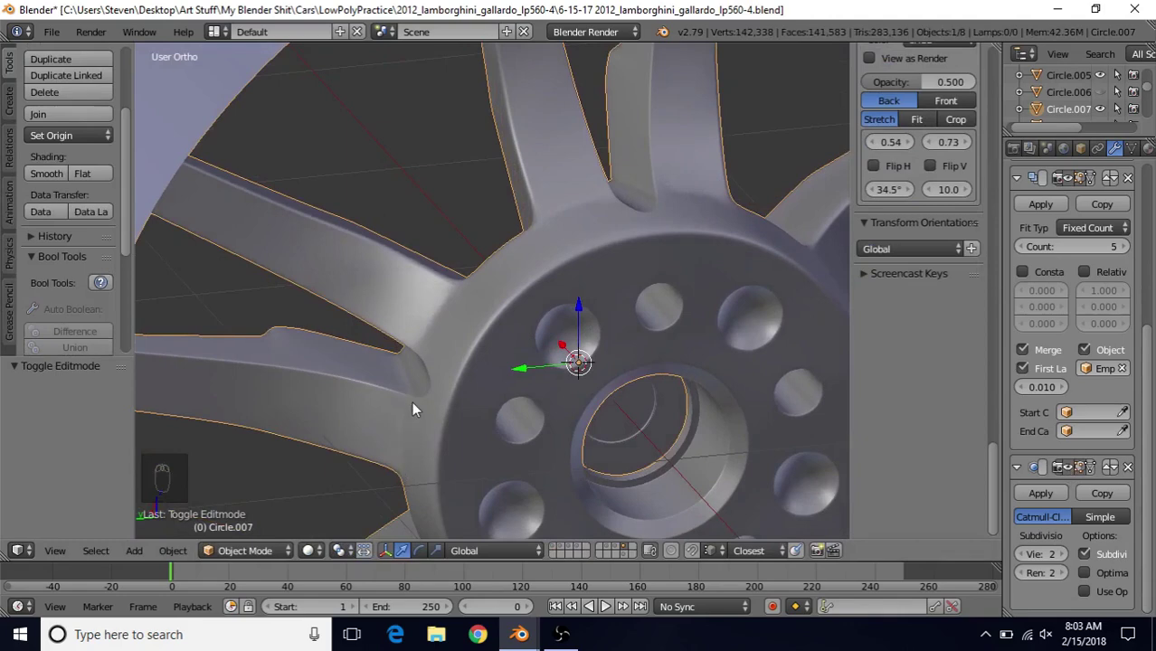
scroll(450, 337, "up", 3)
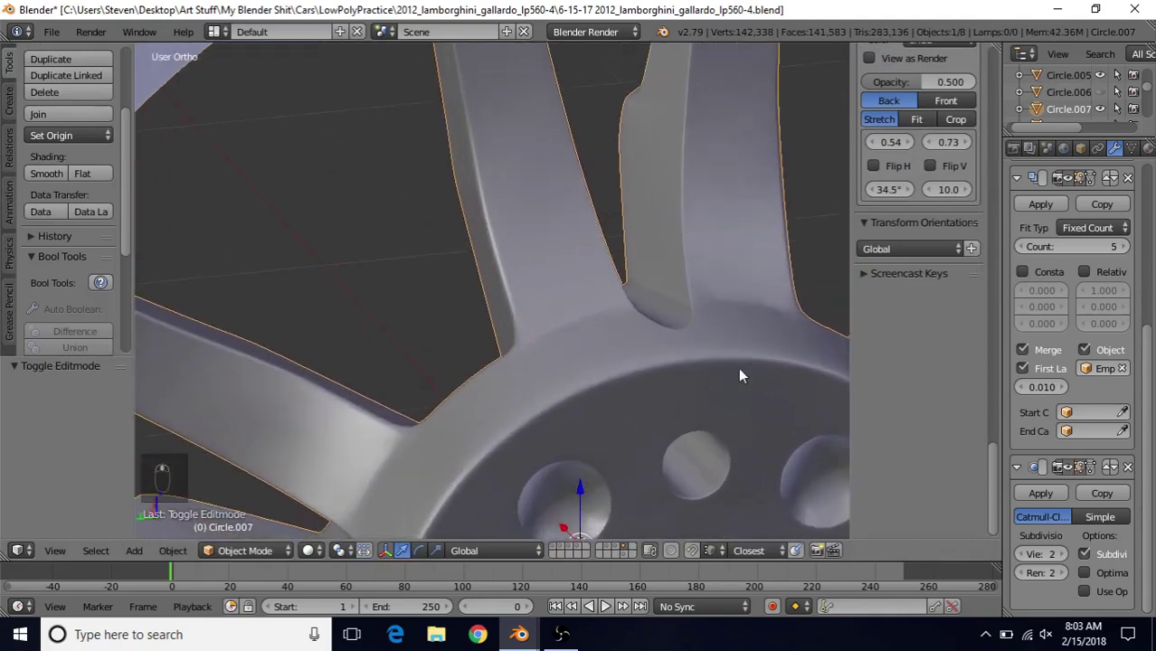
Step: Merge the two doubled vertices along the spoke's base into the vertices just below them using At Last
key("Tab")
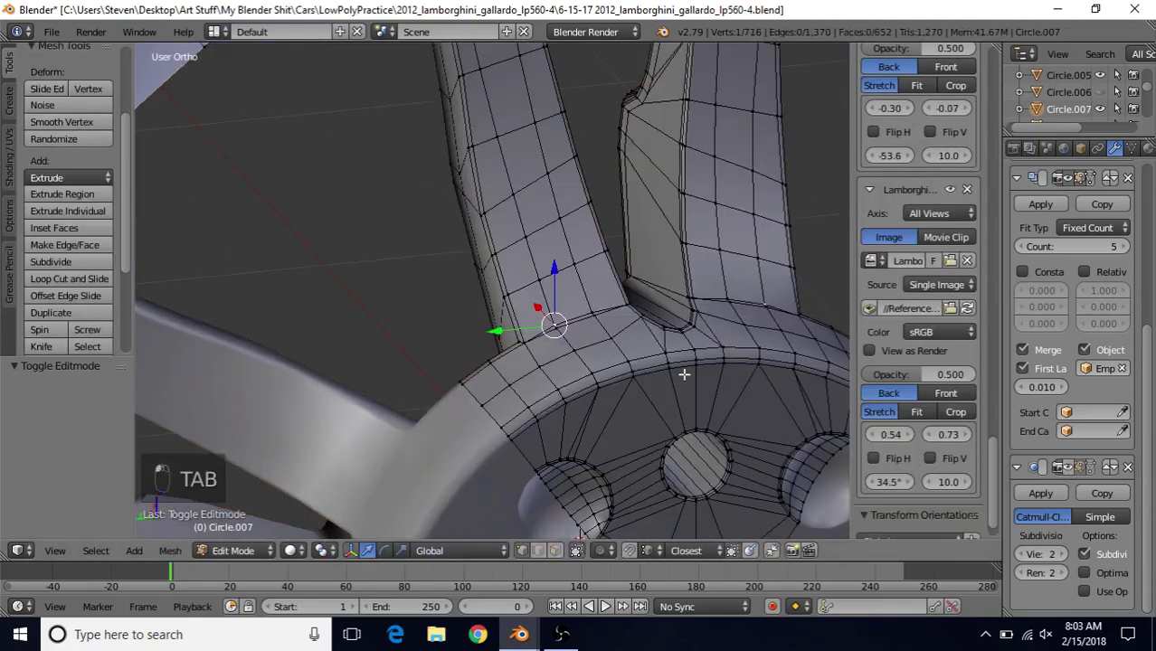
scroll(610, 364, "up", 4)
right_click(630, 380)
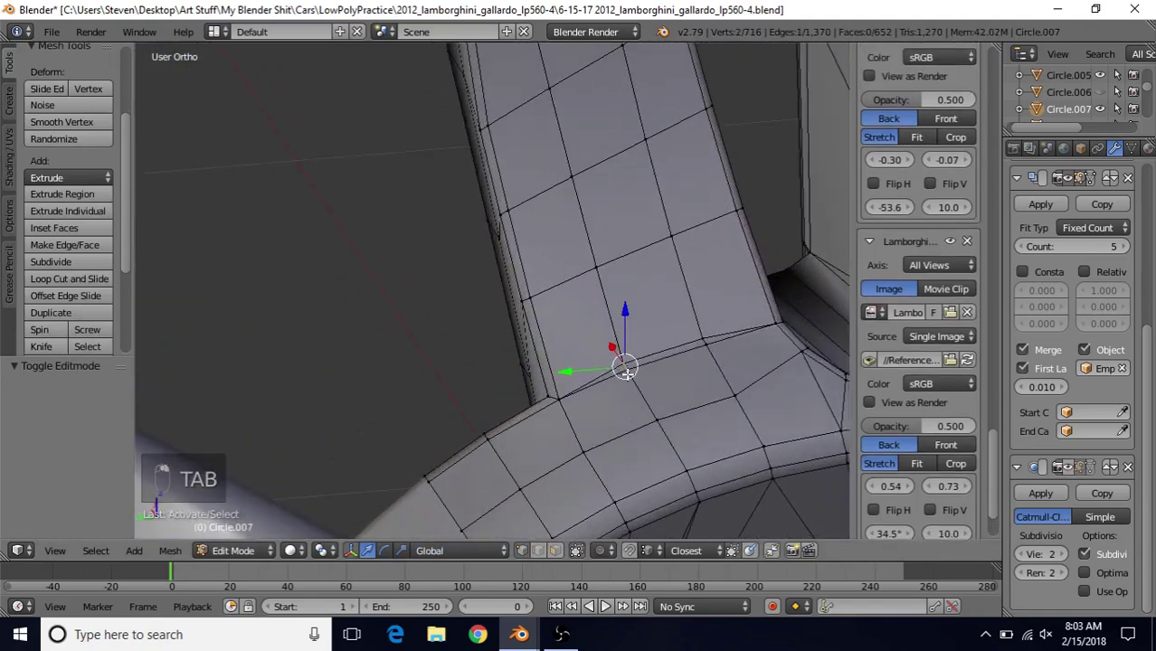
key("alt+m")
left_click(638, 382)
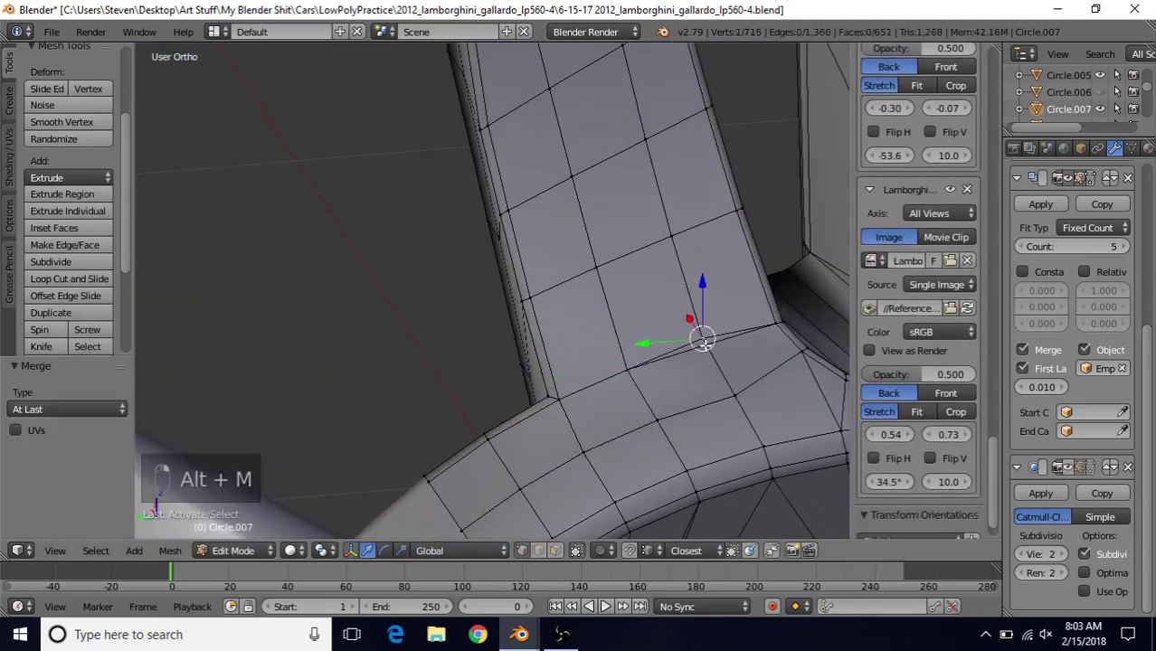
key("shift+r")
scroll(916, 425, "down", 2)
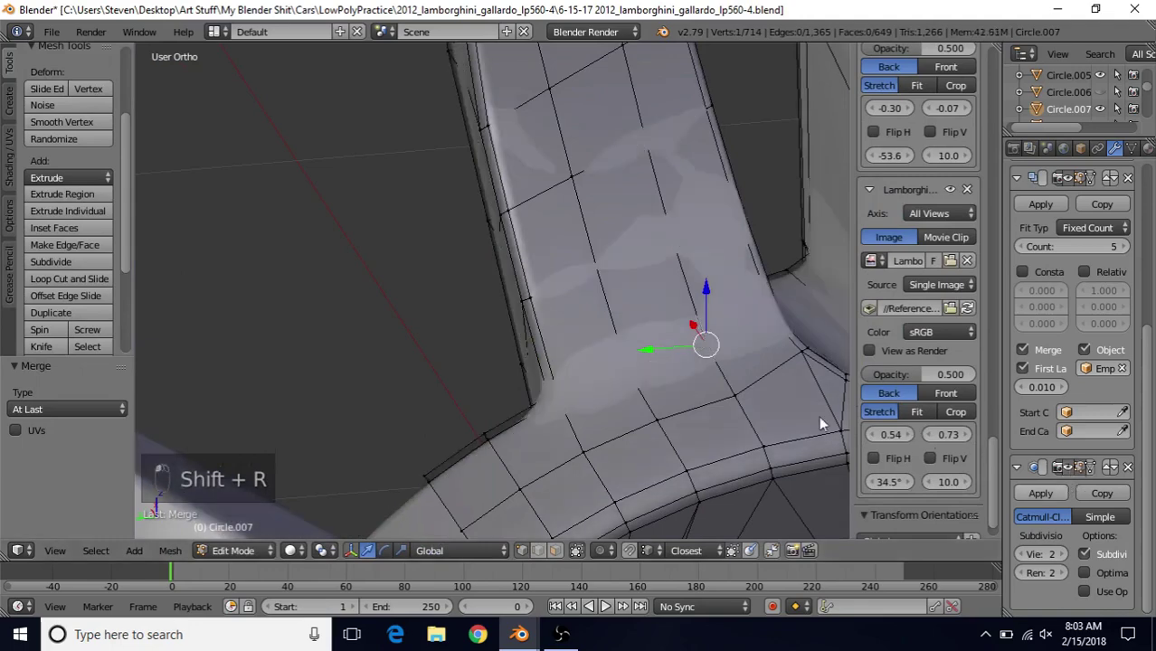
Step: Inspect the spoke bases on the subdivided rim, and examine their wireframe in Edit Mode with the subdivision display off
key("Tab")
scroll(619, 425, "down", 5)
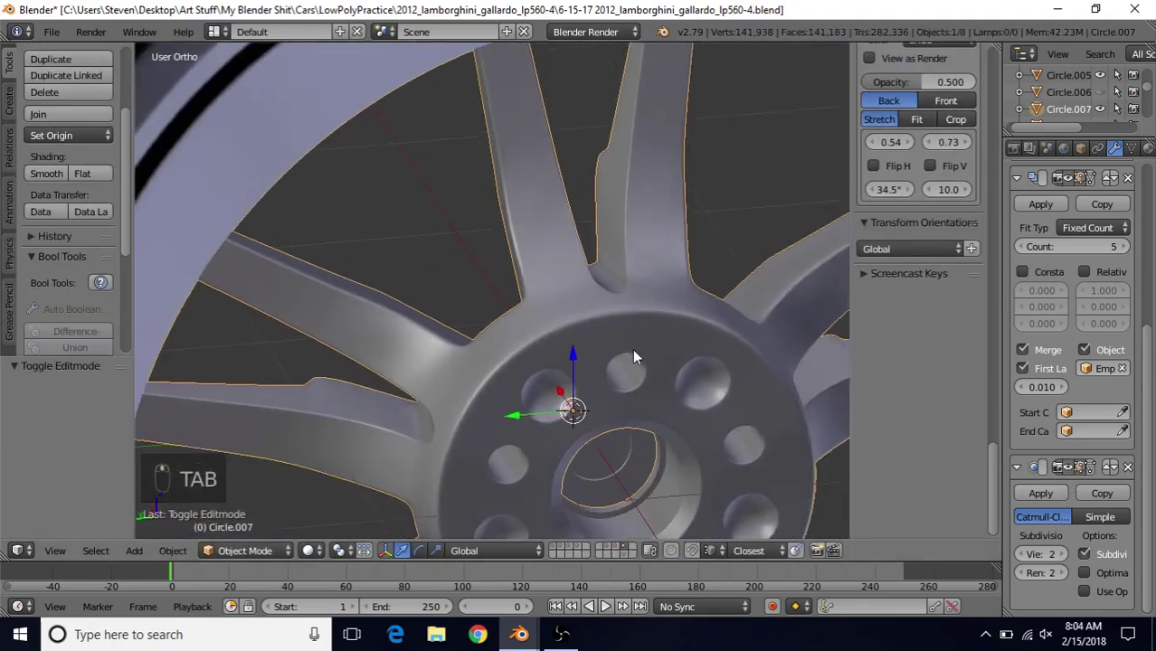
scroll(573, 341, "up", 2)
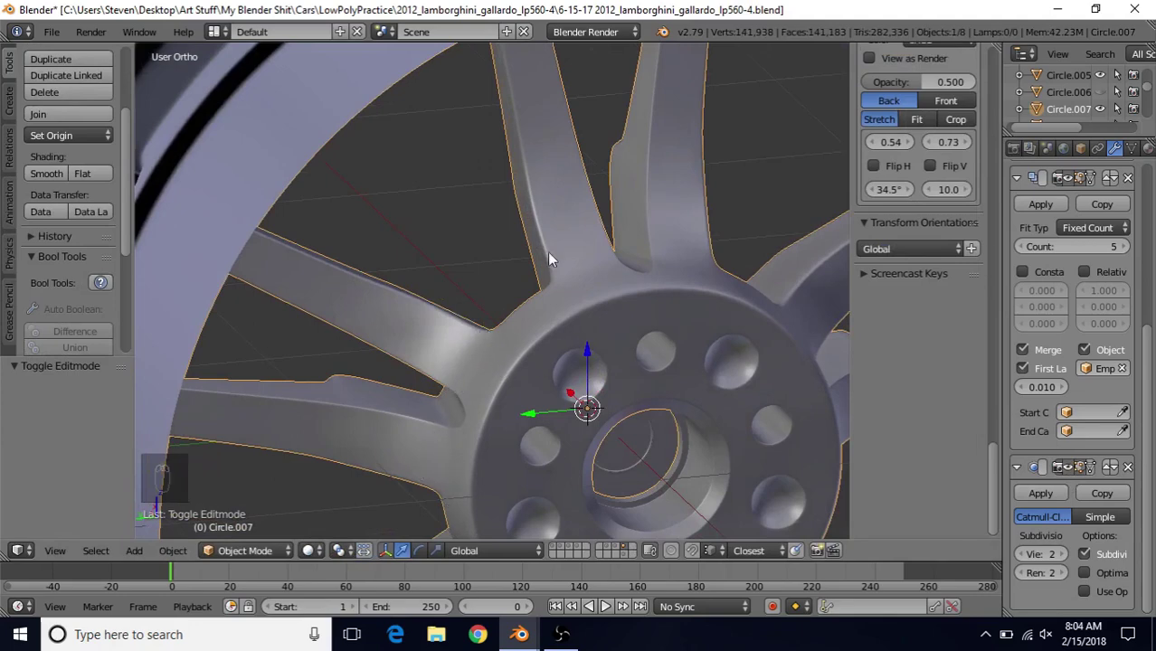
middle_click_drag(609, 248, 568, 250)
key("Tab")
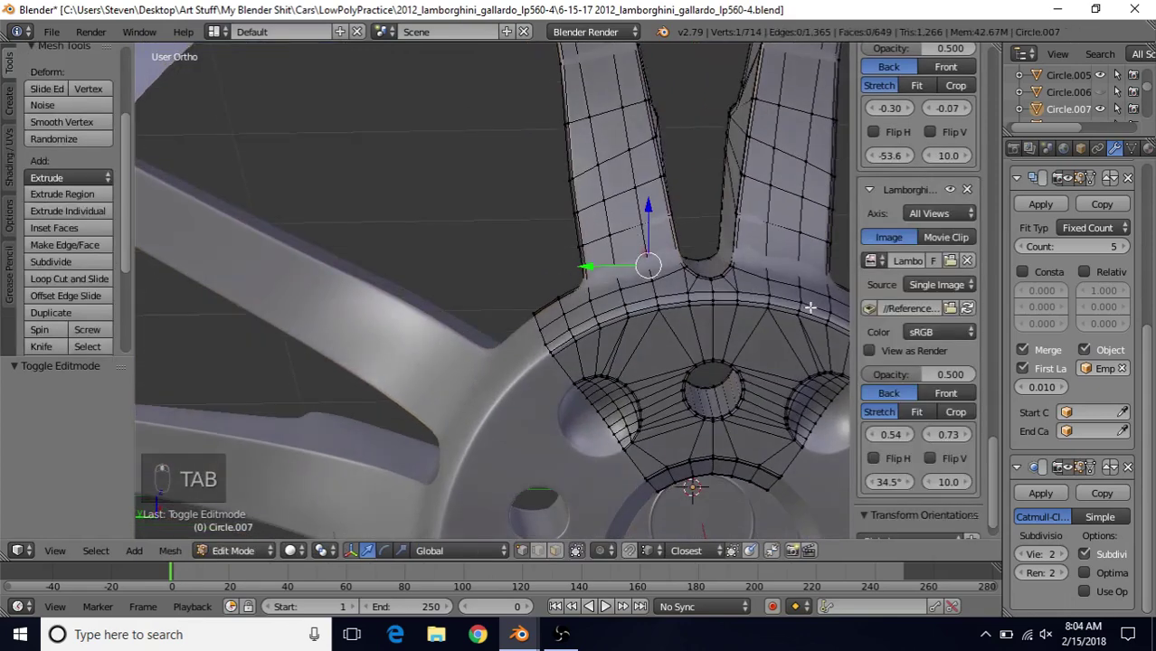
left_click(1066, 467)
left_click_drag(715, 332, 611, 369, "shift")
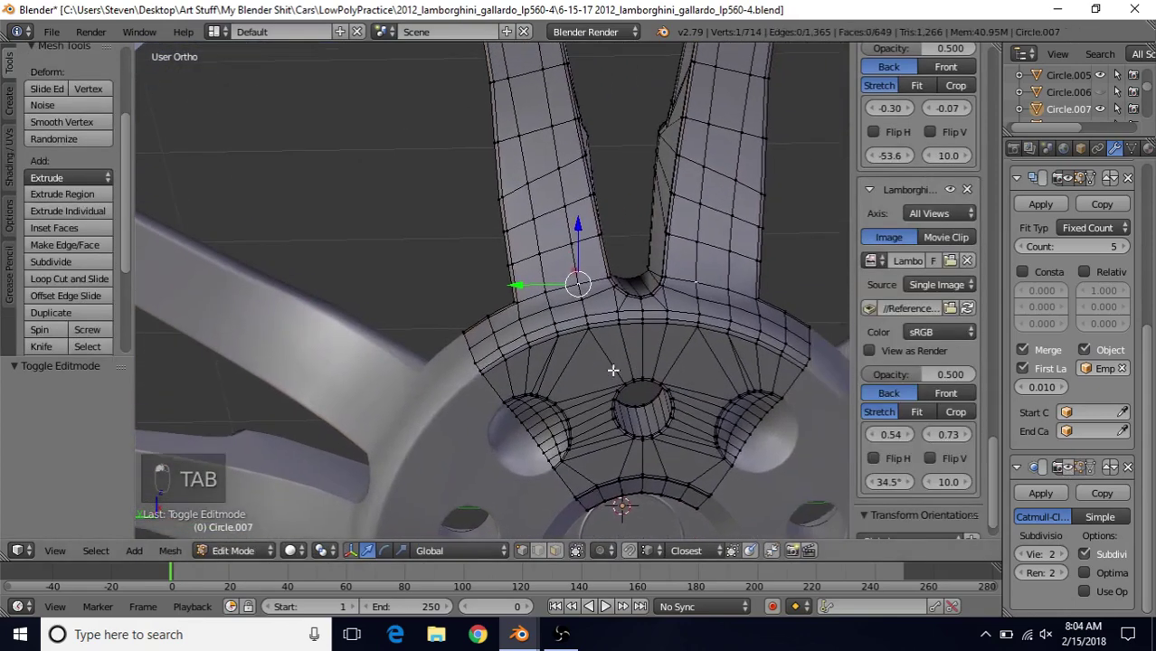
middle_click_drag(612, 369, 596, 378, "shift")
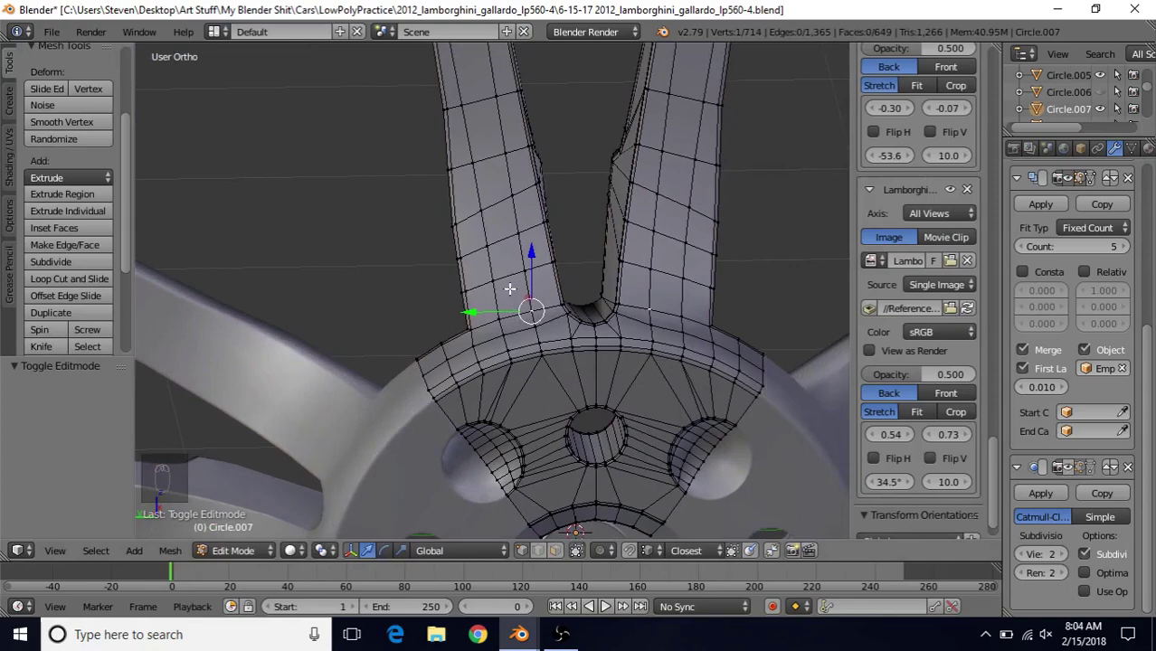
scroll(510, 289, "up", 3)
middle_click_drag(516, 285, 548, 316)
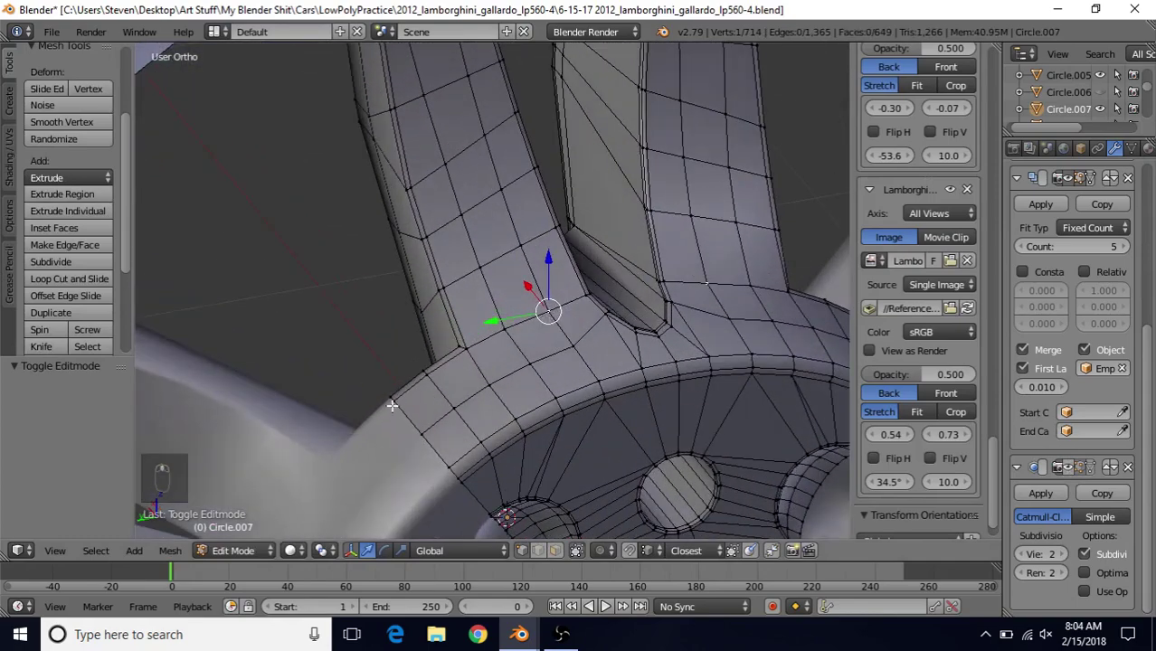
Step: Show the subdivision again and examine the smoothed spoke base and the gap between the spokes from a lower side angle
key("Tab")
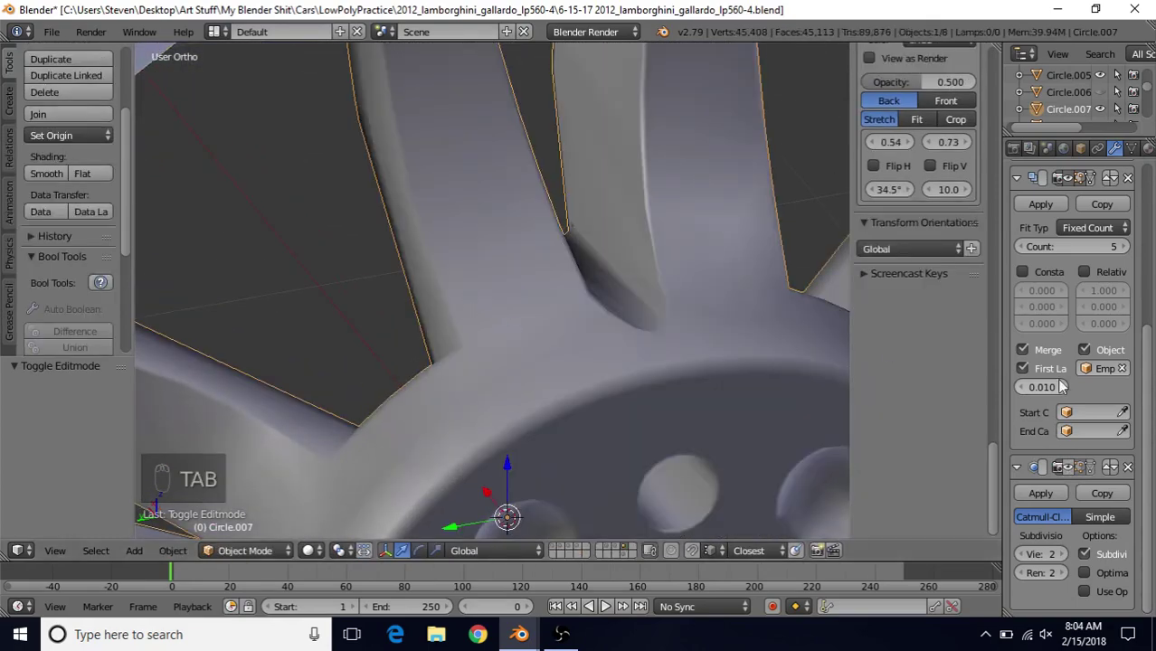
left_click(1066, 469)
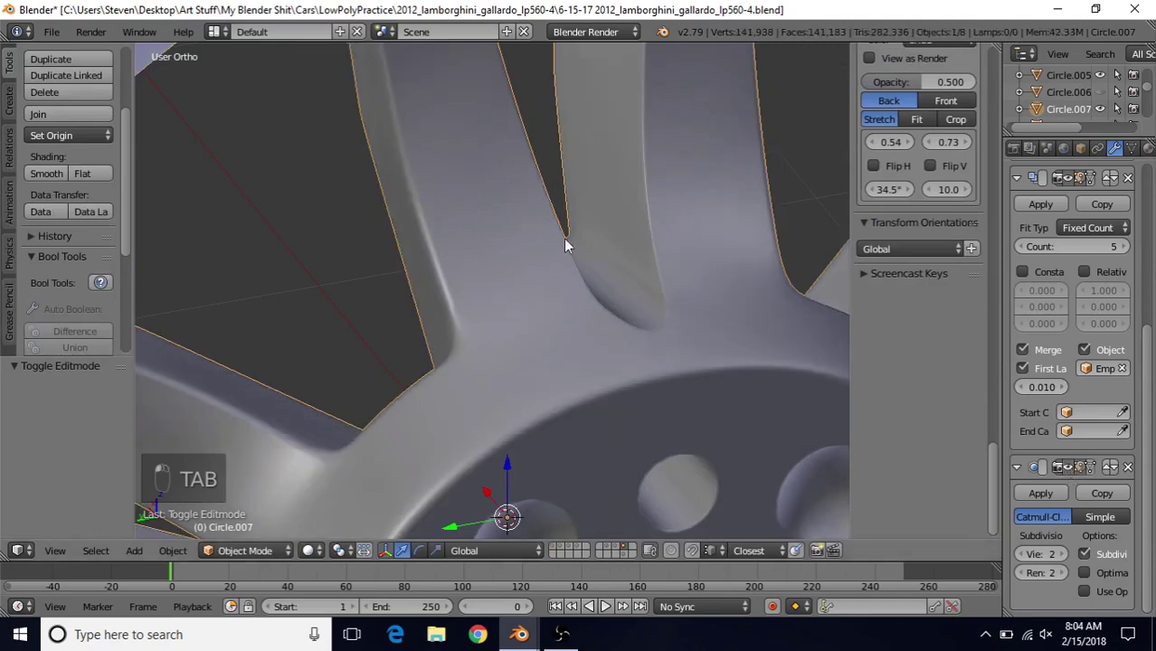
scroll(627, 329, "down", 4)
middle_click_drag(580, 307, 583, 226)
scroll(584, 226, "up", 4)
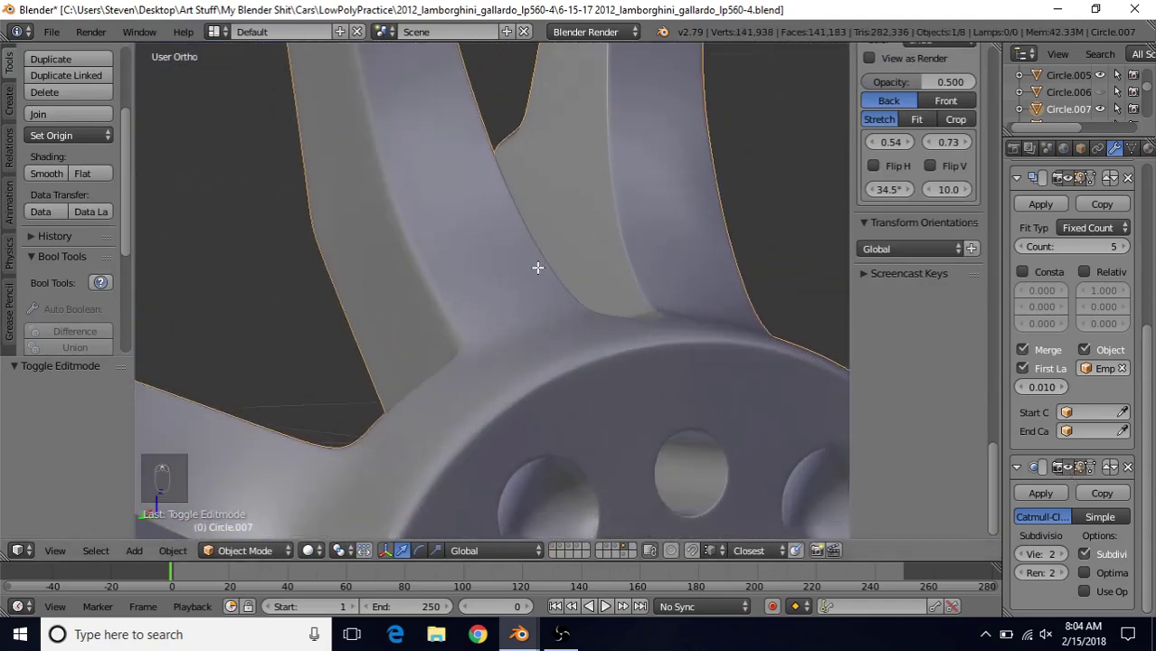
key("Tab")
middle_click_drag(415, 269, 413, 294)
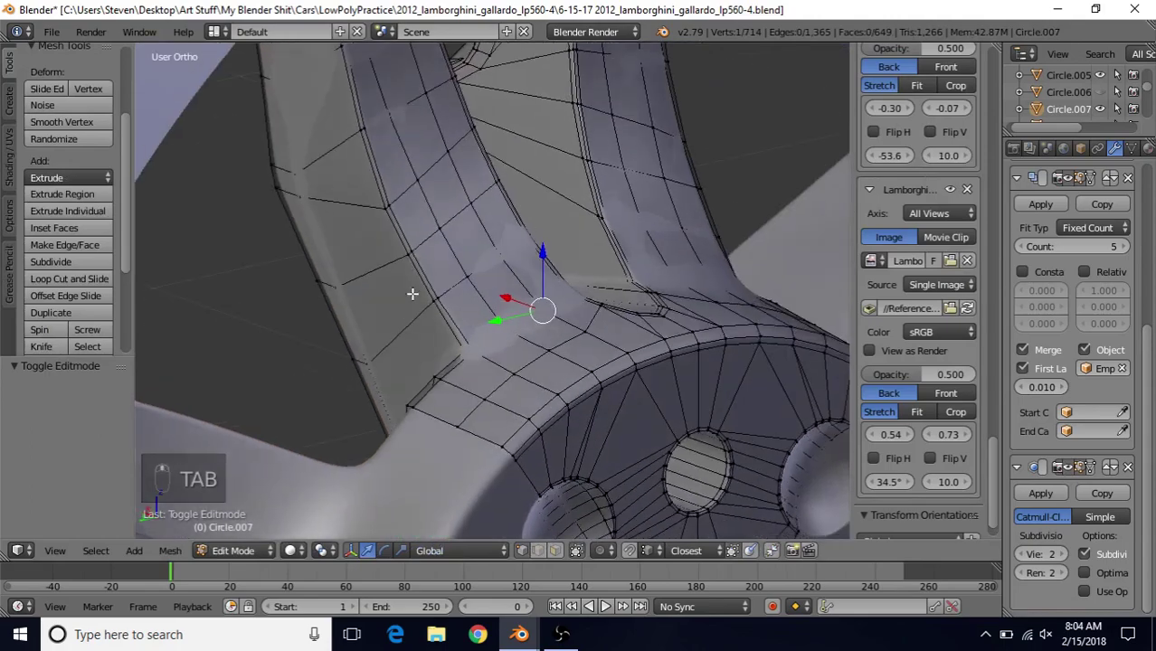
key("Tab")
Step: Examine the subdivided rim's spoke-to-hub junctions in the other Blender window's V15d practice file, and return to the working file
left_click(520, 634)
left_click(470, 588)
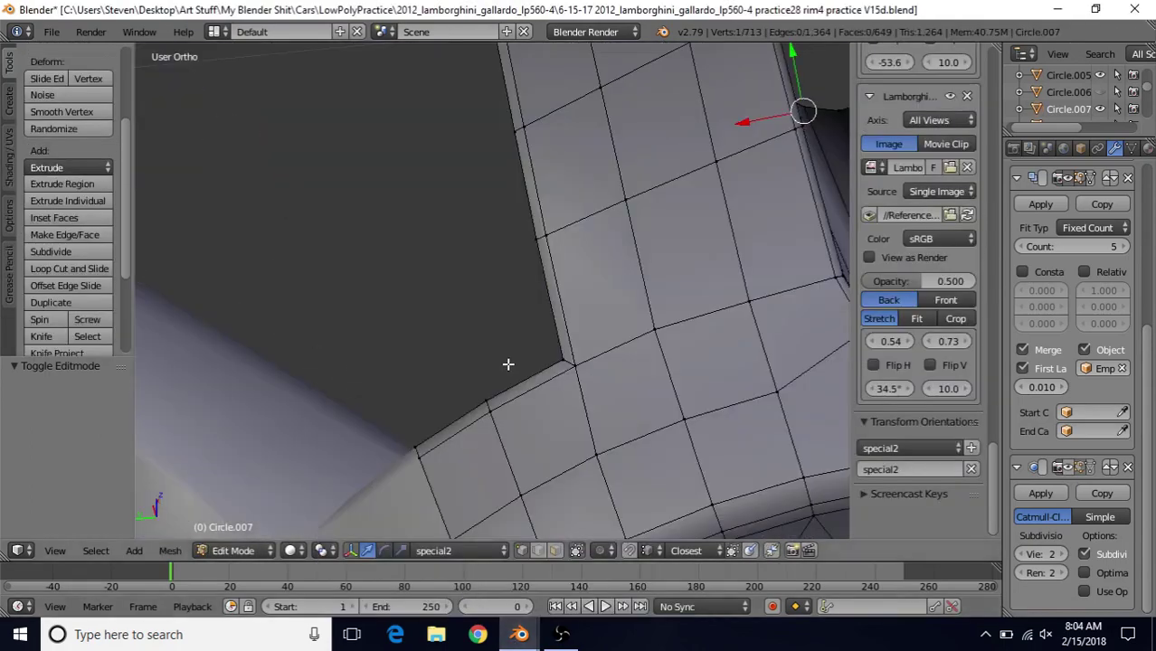
scroll(508, 363, "down", 3)
middle_click_drag(511, 360, 491, 231)
key("alt+Tab")
left_click(1066, 467)
scroll(585, 275, "down", 3)
middle_click_drag(554, 170, 593, 188)
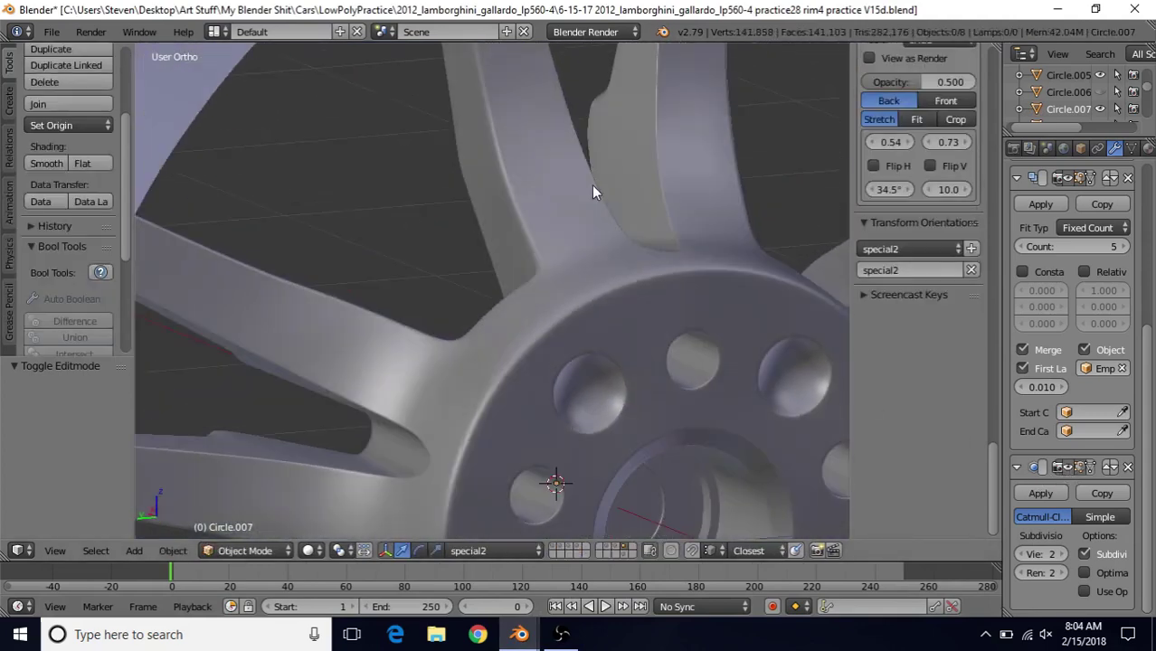
scroll(515, 235, "down", 3)
middle_click_drag(527, 260, 554, 227)
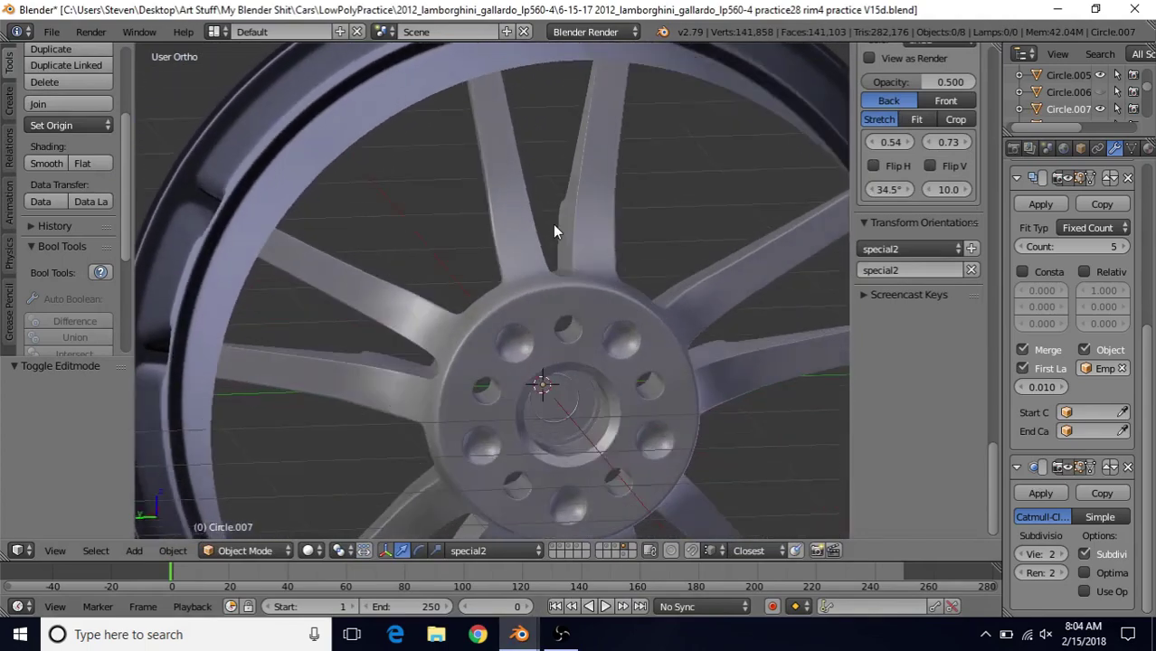
scroll(556, 270, "up", 2)
mouse_move(520, 634)
left_click(592, 573)
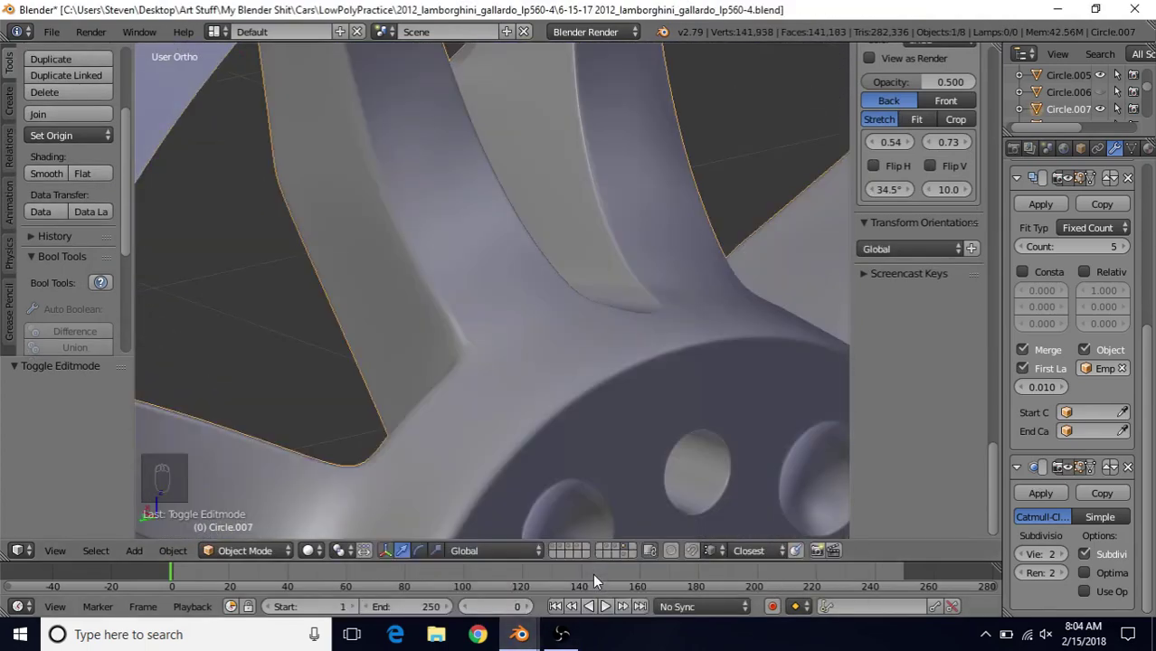
Step: Examine the mesh on the back of the hub around the large hole between the spokes in Edit Mode
key("Tab")
middle_click_drag(453, 294, 752, 237)
scroll(464, 322, "up", 3)
middle_click_drag(463, 322, 635, 294)
middle_click_drag(569, 315, 503, 353)
Step: Compare the topology around the back hub hole with the rim in the V15d practice file, and return to the working file
left_click(529, 640)
left_click(463, 573)
key("Tab")
key("Tab")
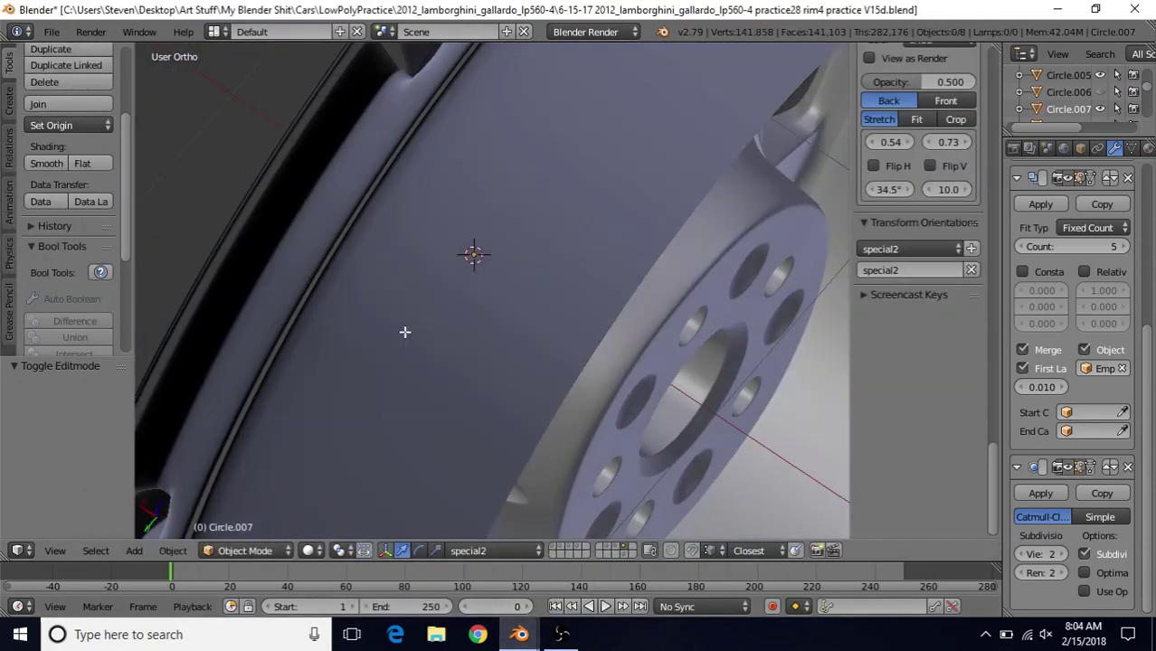
key("Tab")
middle_click_drag(433, 330, 709, 175)
scroll(351, 351, "up", 3)
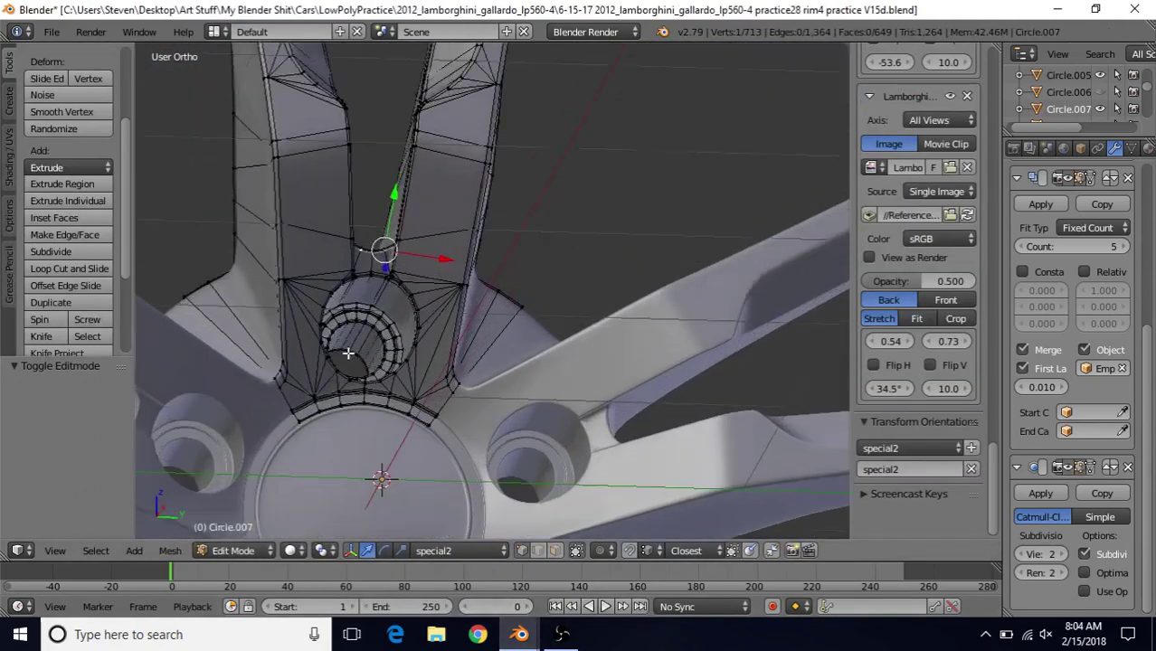
middle_click_drag(405, 294, 379, 263)
middle_click_drag(540, 259, 596, 273, "shift")
scroll(614, 314, "up", 4)
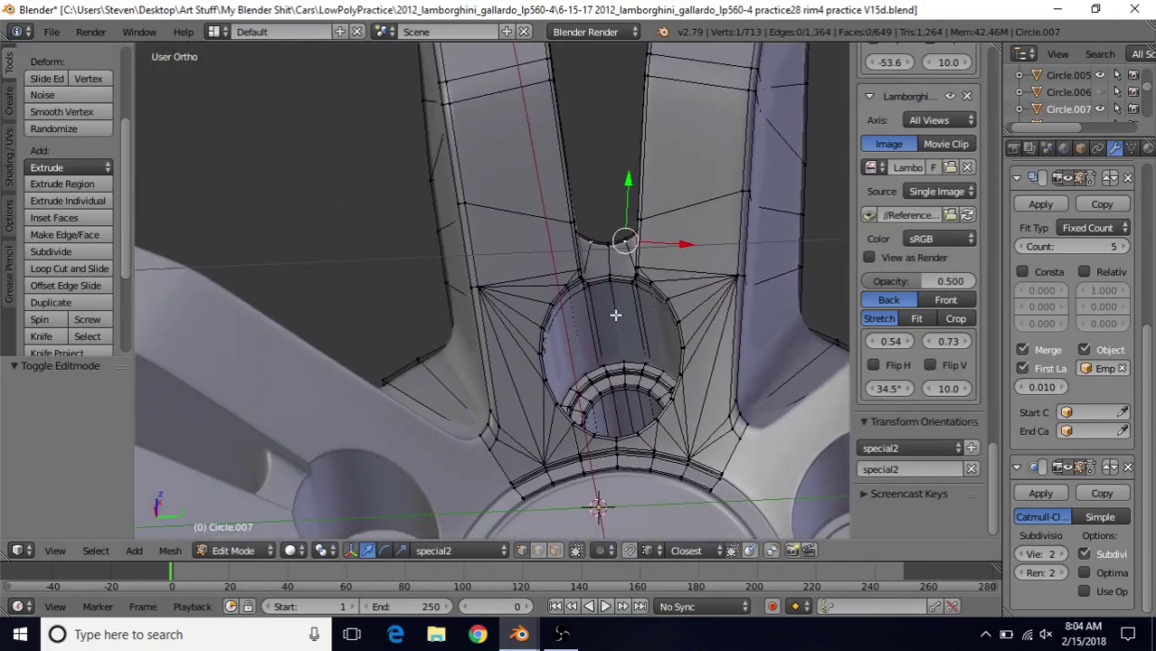
middle_click_drag(614, 328, 280, 368, "shift")
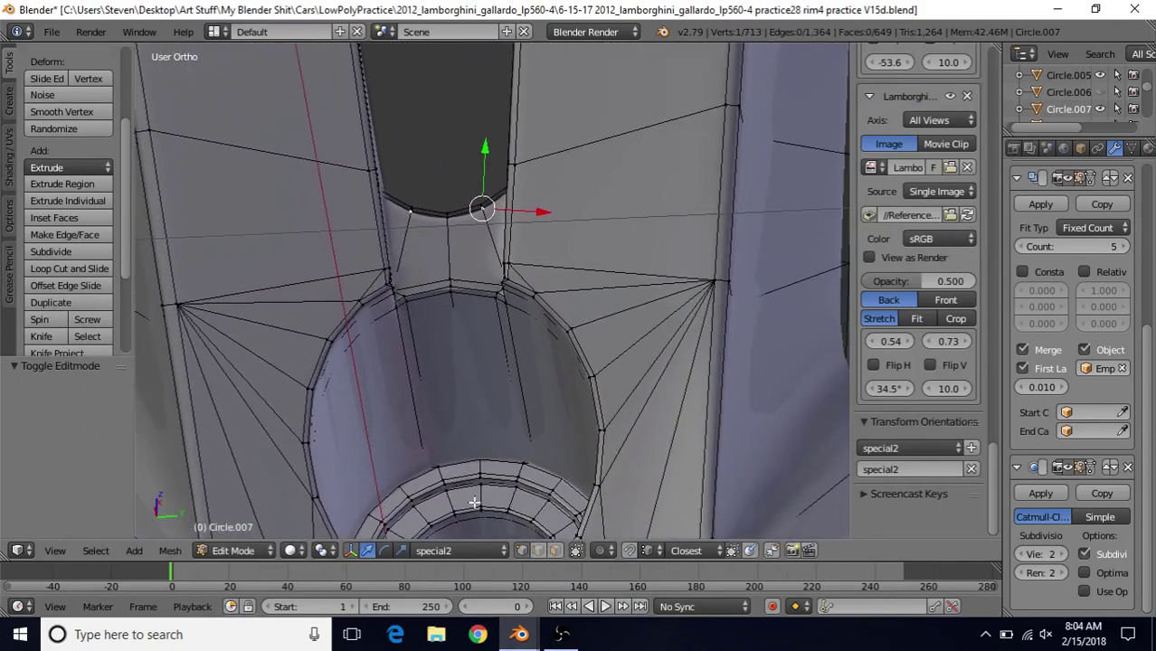
mouse_move(519, 634)
left_click(570, 589)
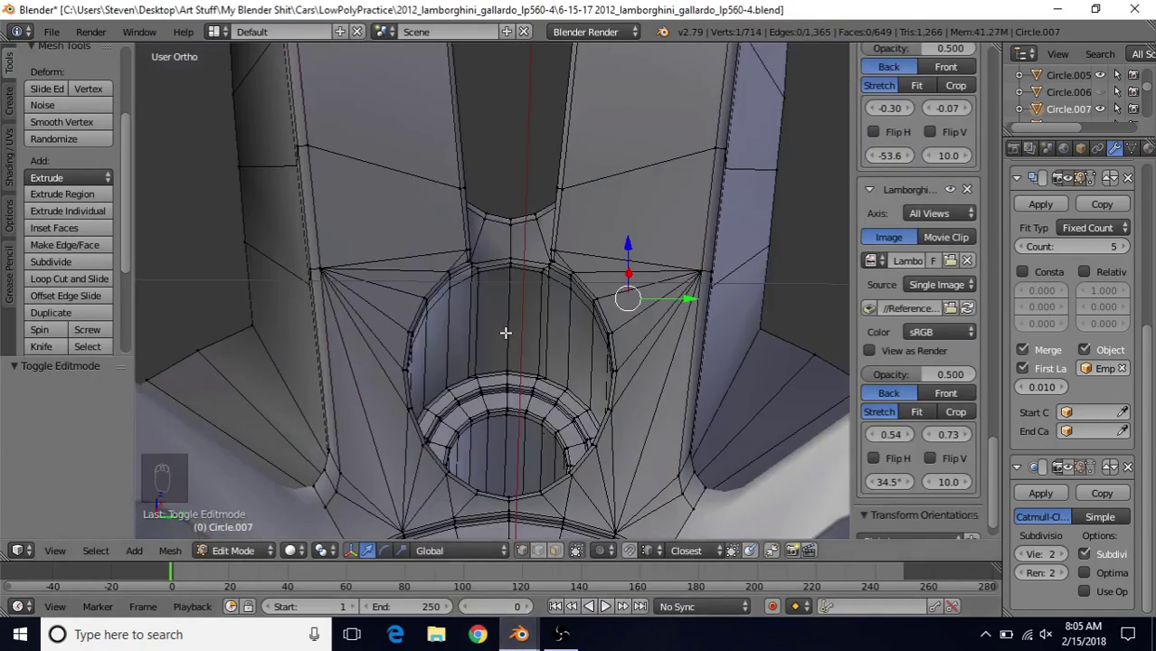
Step: Show the subdivision in Object Mode and examine the smoothed large hub hole and the web above it
key("Tab")
left_click(1067, 468)
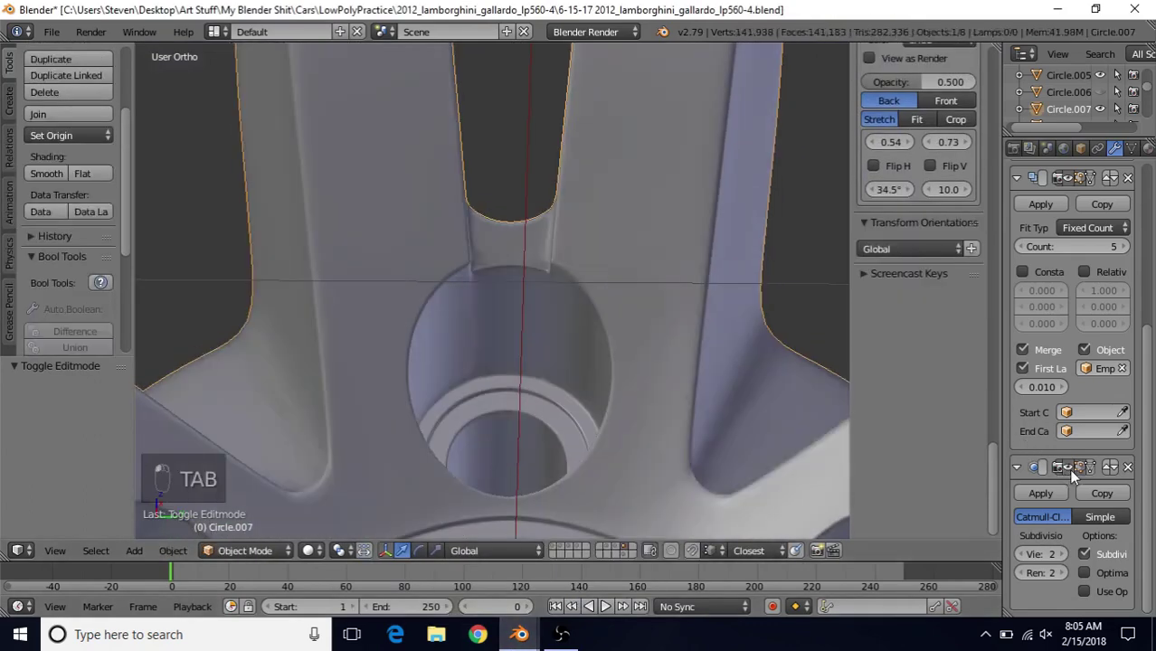
scroll(478, 271, "up", 2)
middle_click_drag(480, 257, 469, 209)
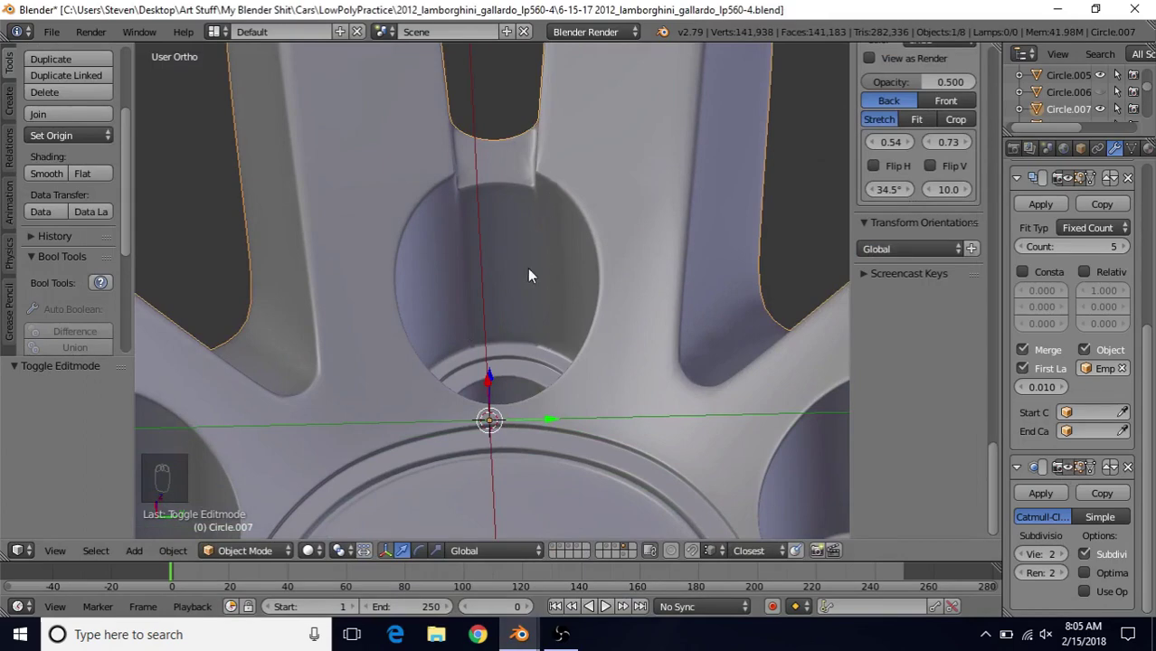
Step: Return to Edit Mode at the back of the hub hole and save the file under its current name
key("Tab")
middle_click_drag(520, 260, 531, 336)
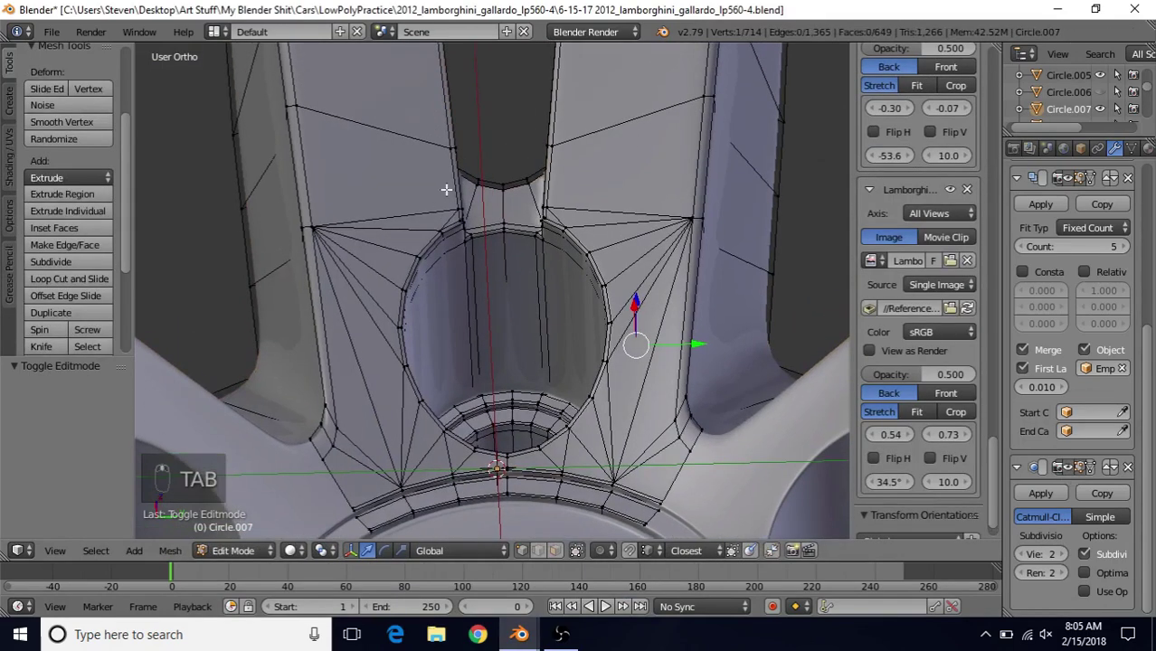
left_click(53, 33)
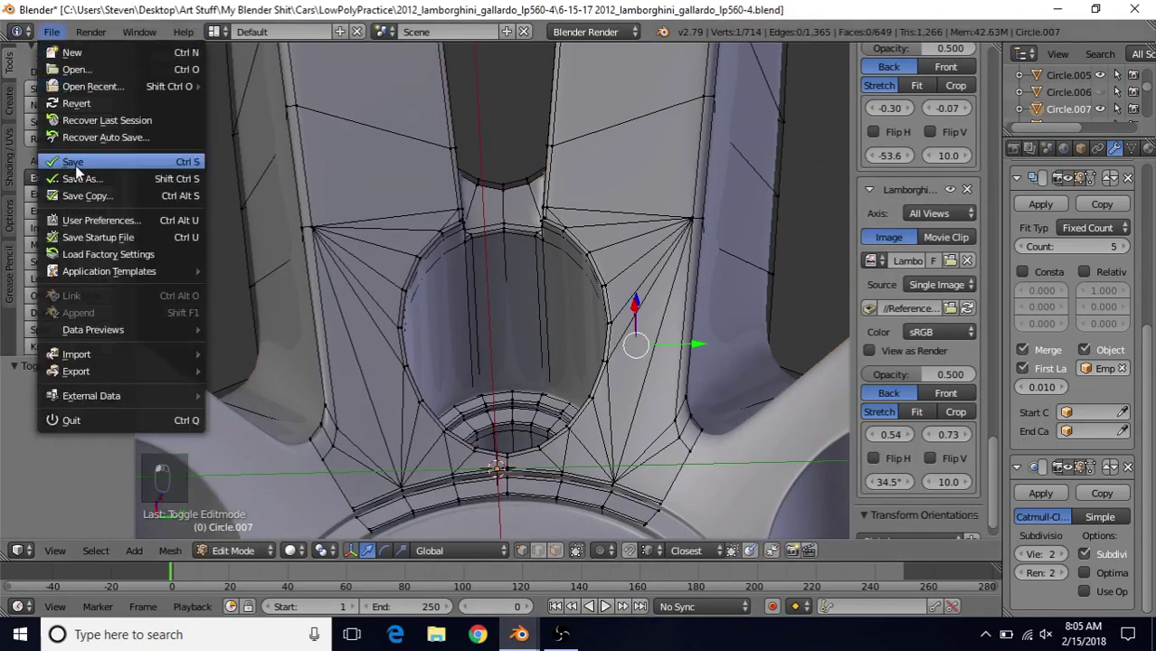
left_click(74, 165)
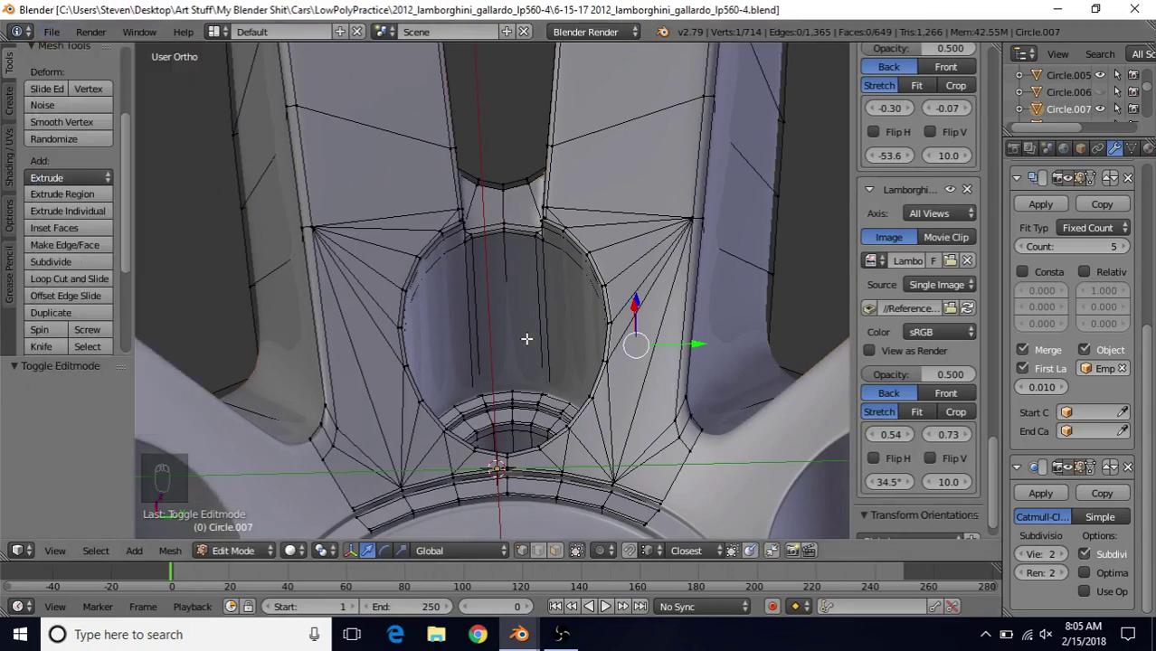
Step: Hide the subdivision and merge the closely spaced vertices At Last at the hub hole's rim corner, where the web meets the spoke
scroll(526, 336, "up", 3)
middle_click_drag(520, 289, 520, 376)
middle_click_drag(584, 278, 565, 214)
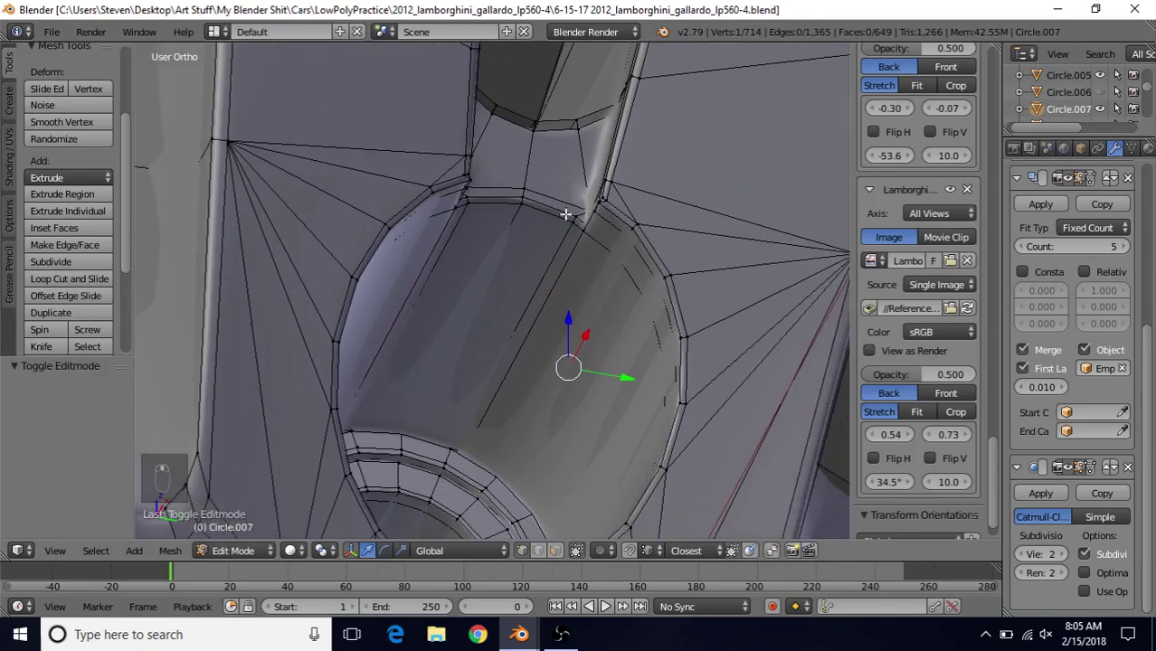
right_click(565, 214)
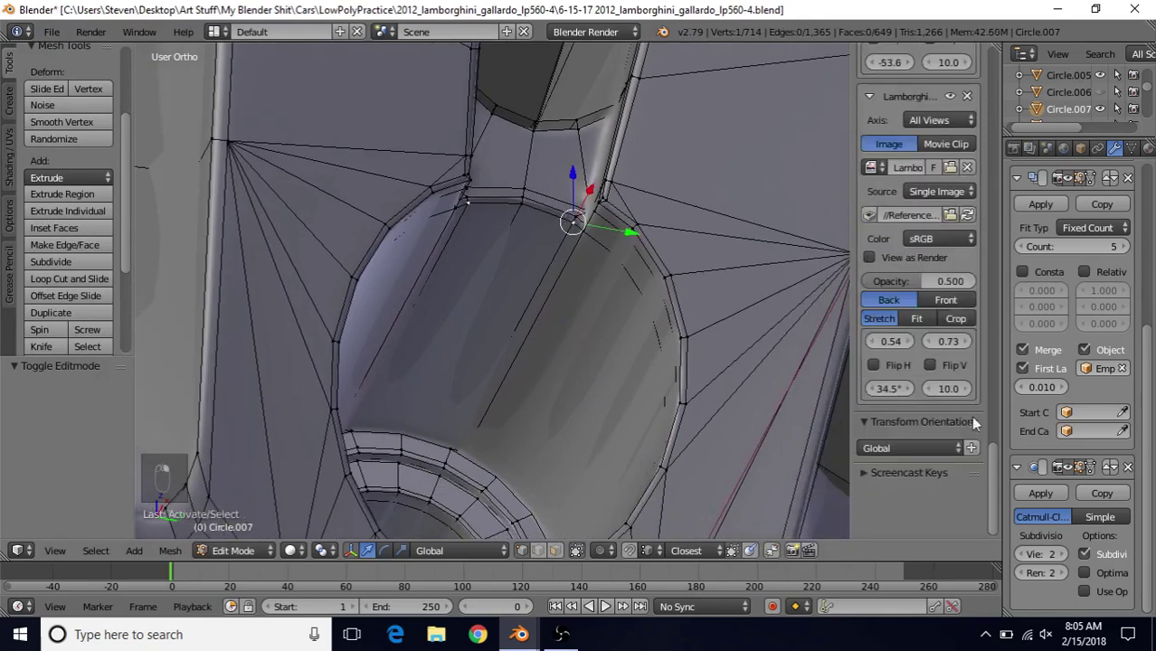
left_click(1061, 467)
key("KP_Decimal")
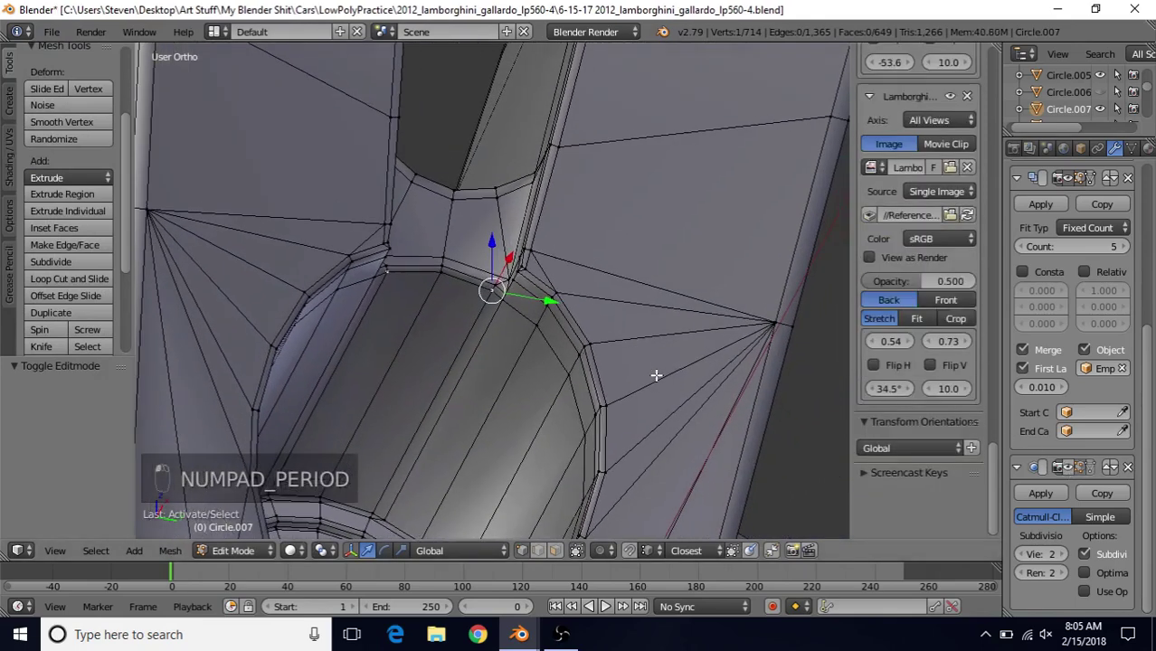
middle_click_drag(512, 314, 543, 335)
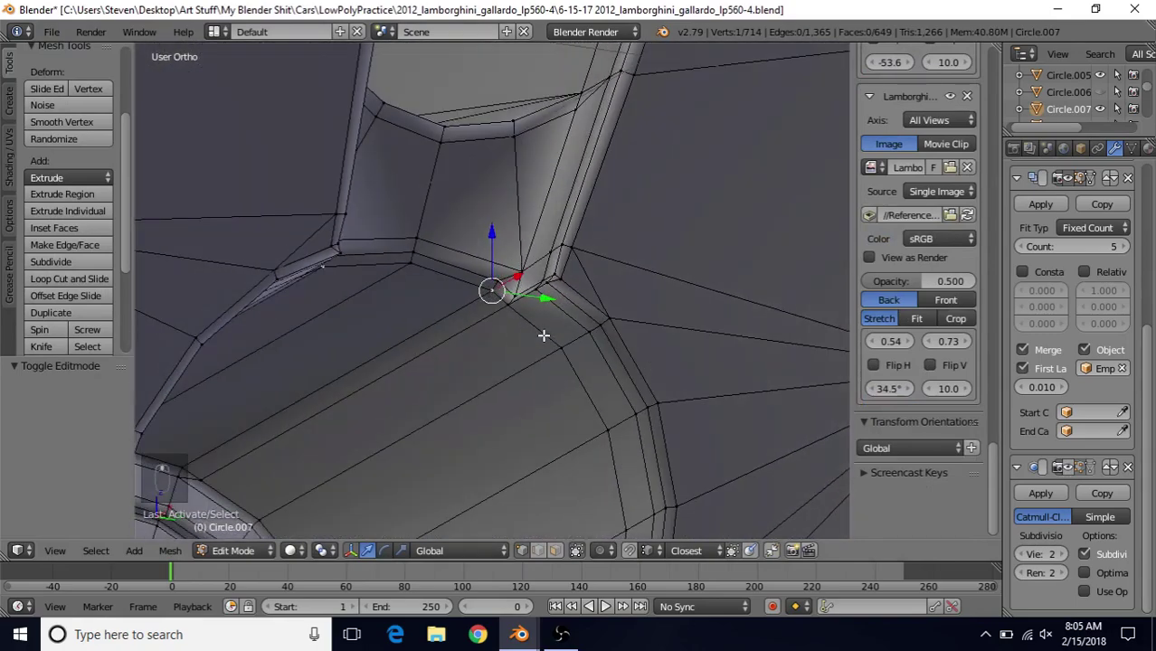
right_click(512, 297, "shift")
key("alt+m")
left_click(508, 325)
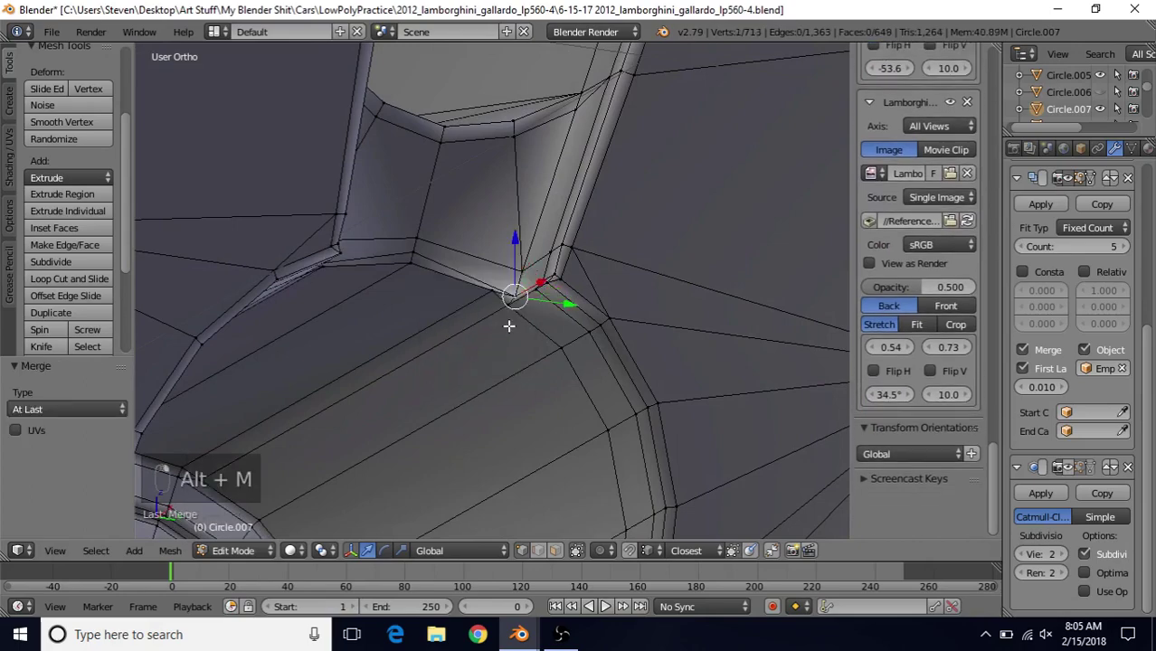
right_click(492, 291, "shift")
key("shift+r")
scroll(412, 398, "down", 2)
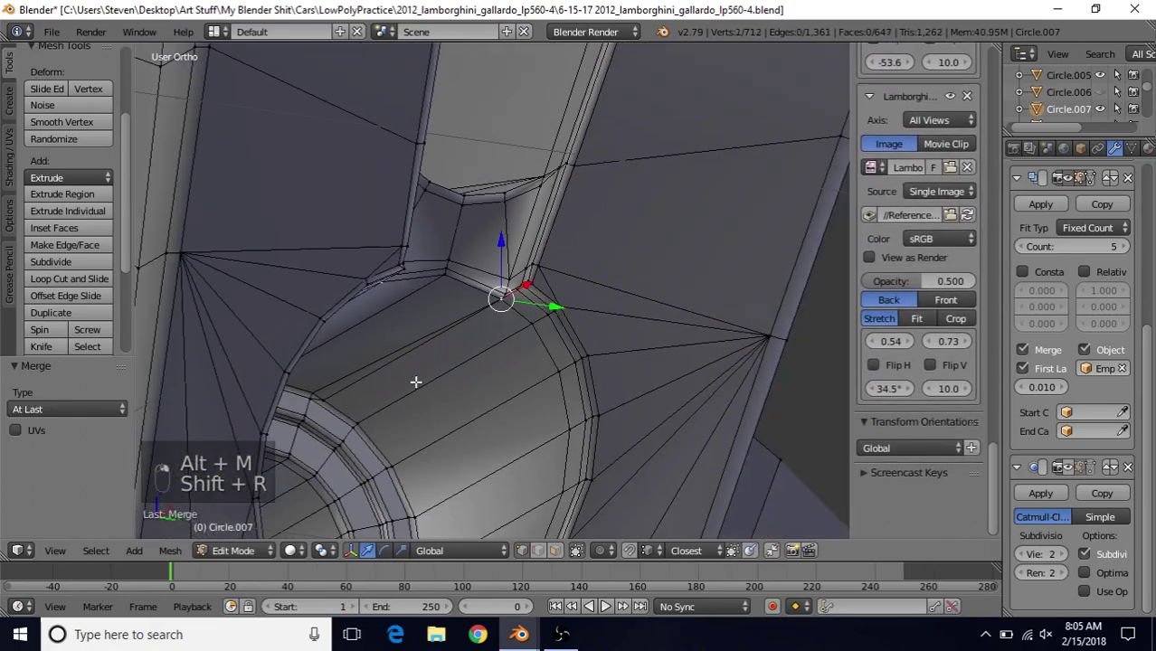
Step: Merge the two close vertices on the hole's inner ledge, at the far end of the same wall edge, At Last
middle_click_drag(416, 382, 348, 335)
middle_click_drag(490, 406, 517, 224, "shift")
scroll(527, 330, "up", 2)
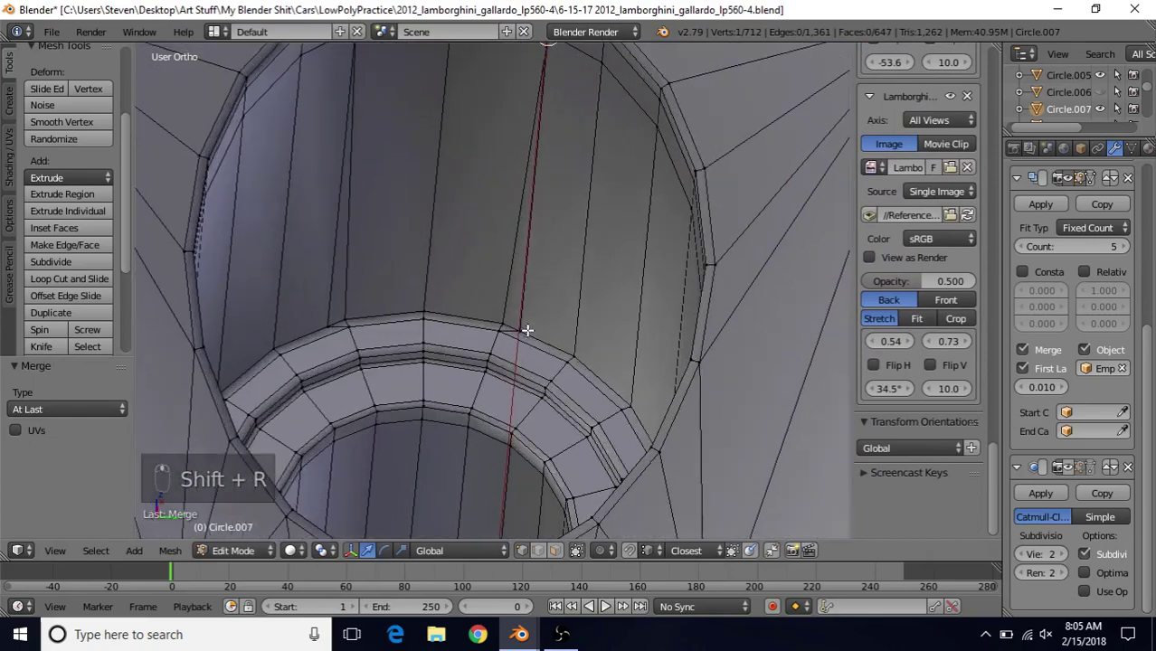
scroll(527, 331, "down", 1)
right_click(517, 331, "shift")
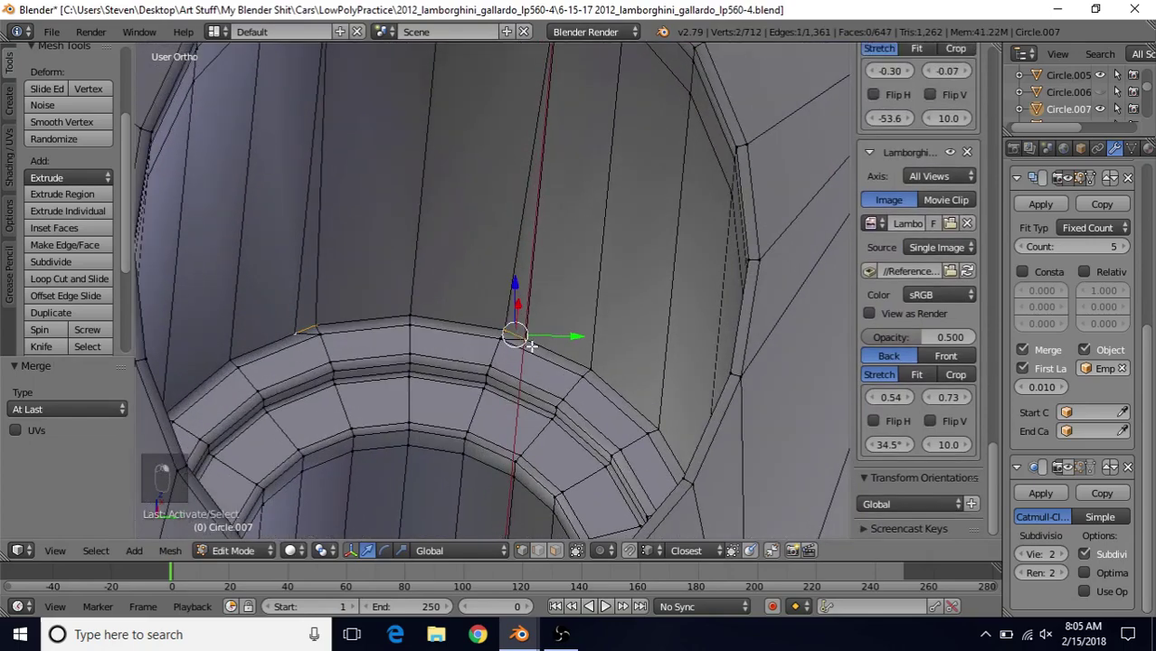
middle_click_drag(532, 345, 556, 375)
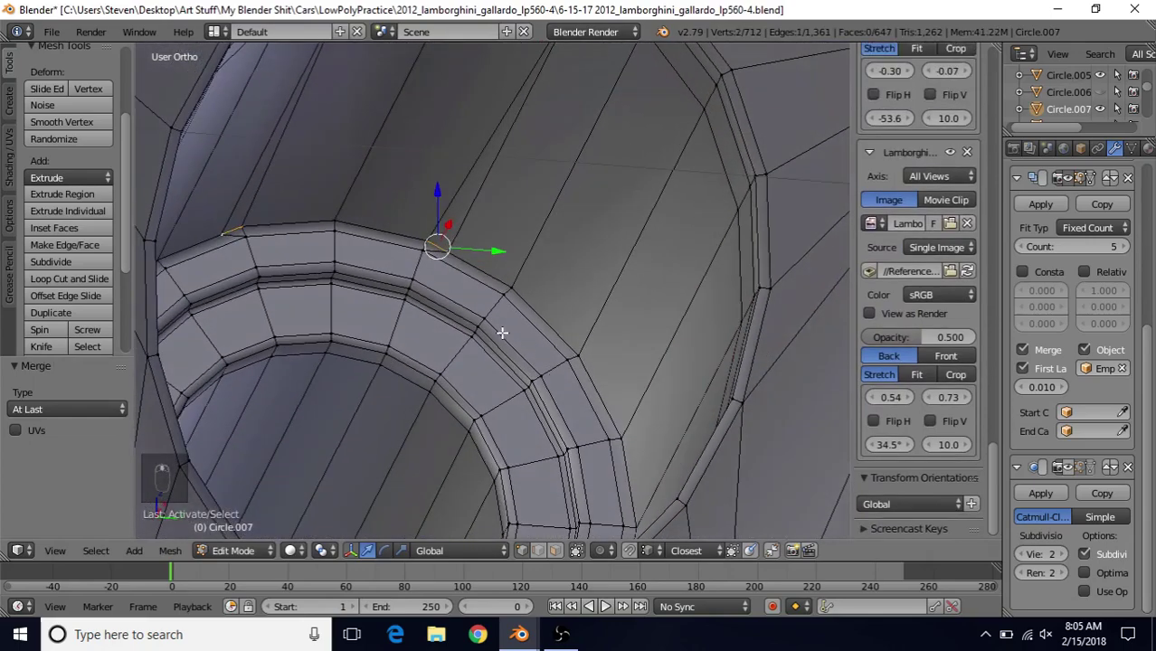
middle_click_drag(496, 324, 485, 286)
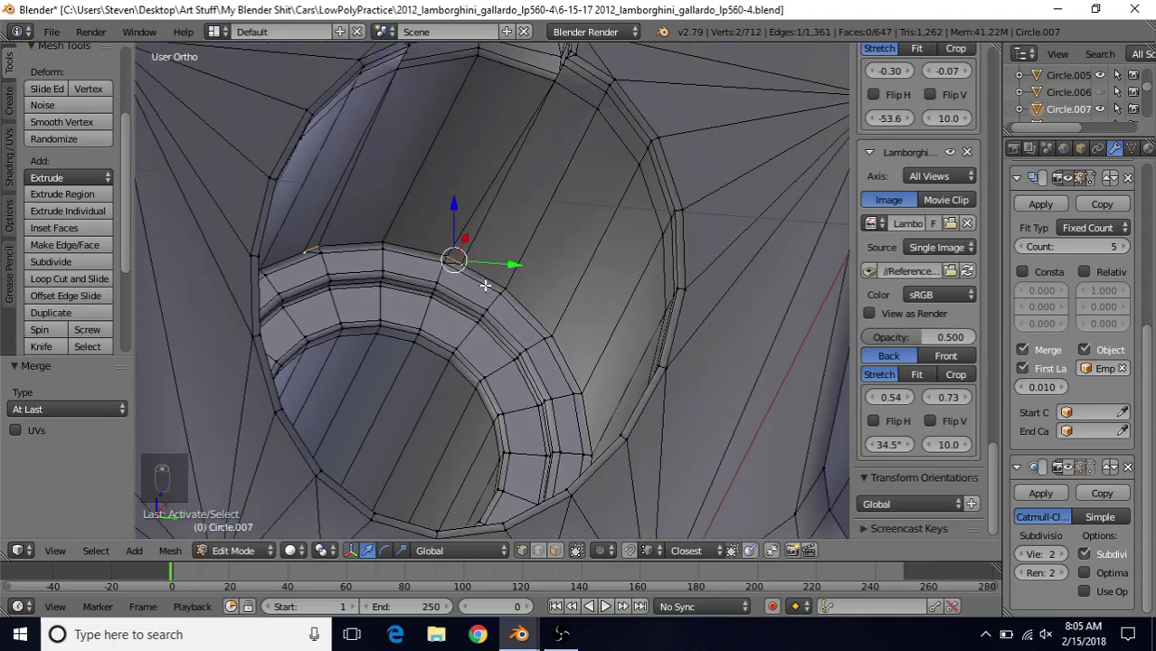
key("shift+r")
Step: Show the subdivision in Object Mode and examine the smoothed hub holes and their walls from several angles
scroll(436, 307, "down", 4)
key("Tab")
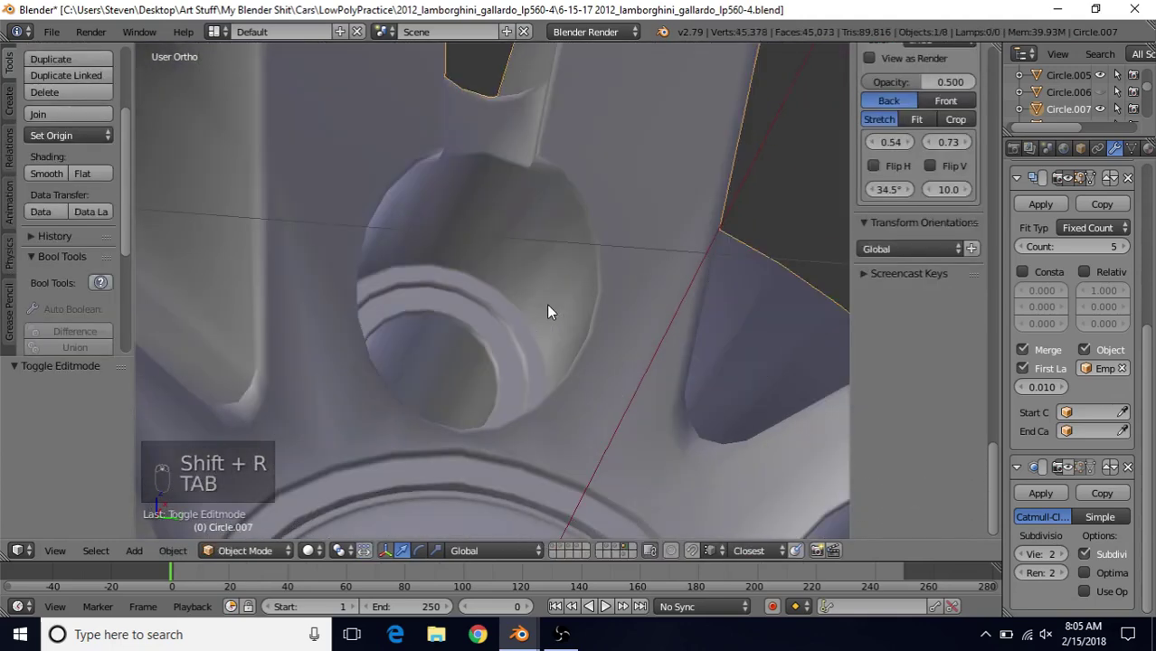
left_click(1068, 467)
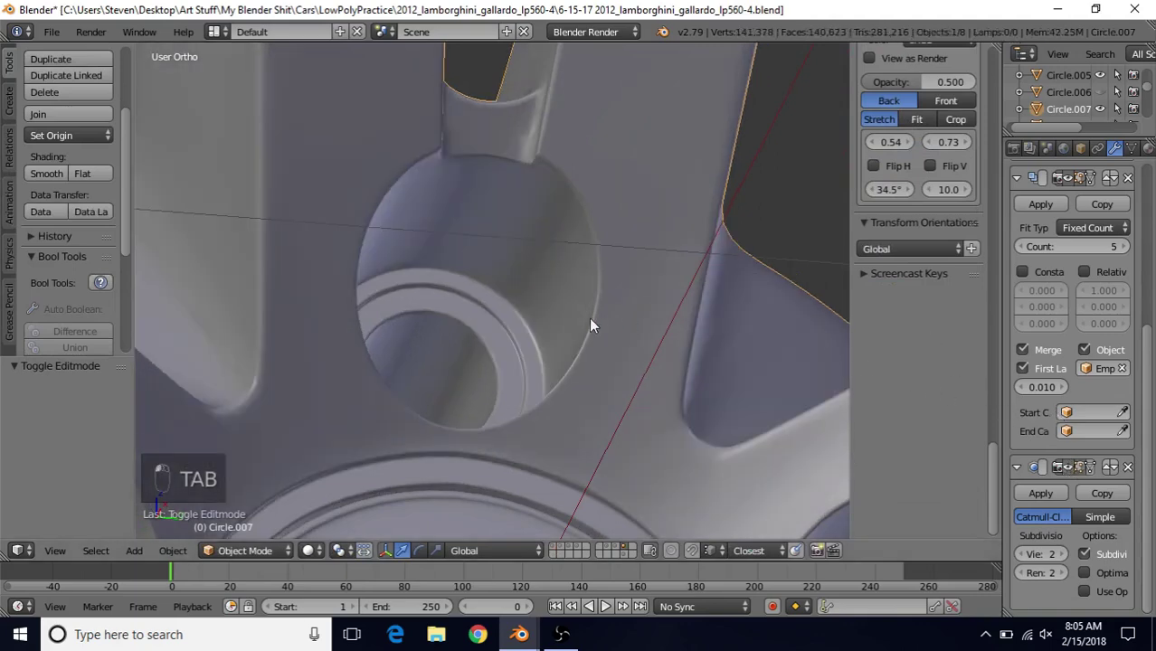
scroll(589, 316, "down", 4)
middle_click_drag(537, 254, 451, 269)
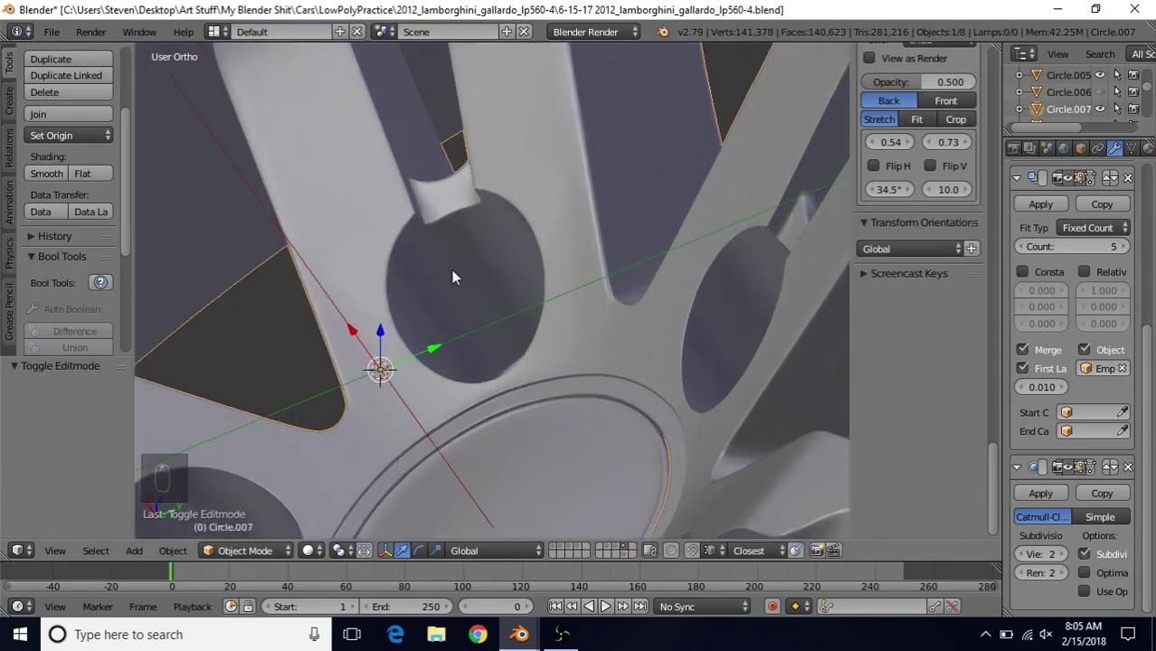
scroll(501, 228, "down", 2)
Step: Compare the mesh around the hub hole and web junction in Edit Mode with its smoothed surface in Object Mode
key("Tab")
middle_click_drag(501, 228, 595, 335)
scroll(561, 321, "up", 3)
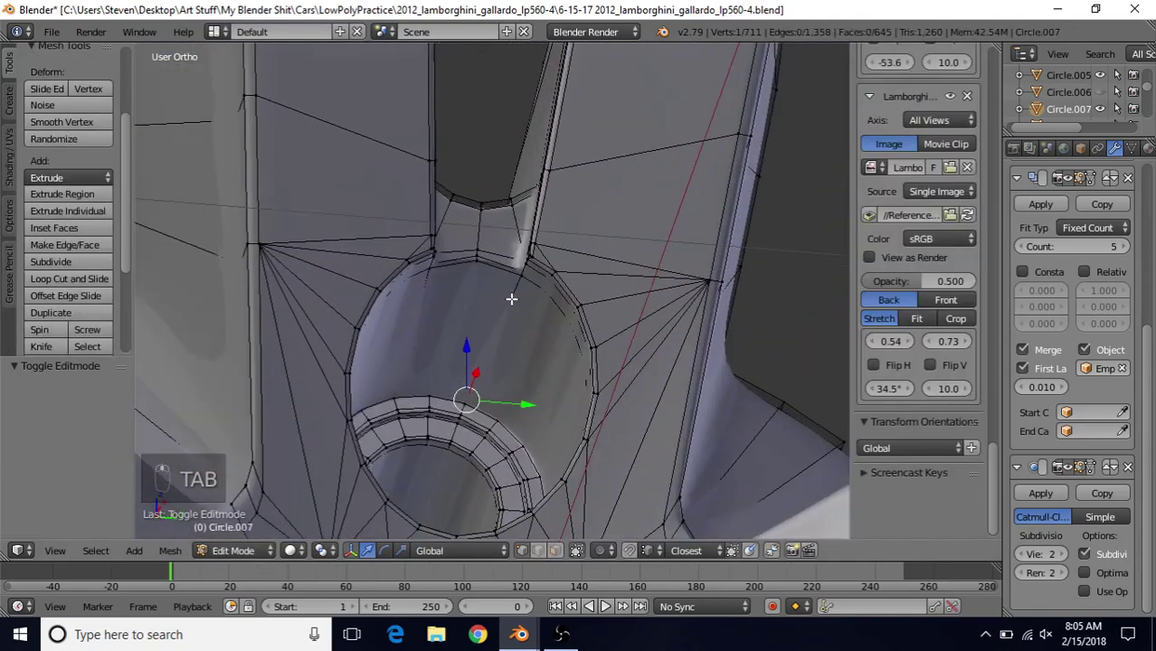
middle_click_drag(510, 299, 531, 318)
scroll(531, 318, "up", 1)
key("Tab")
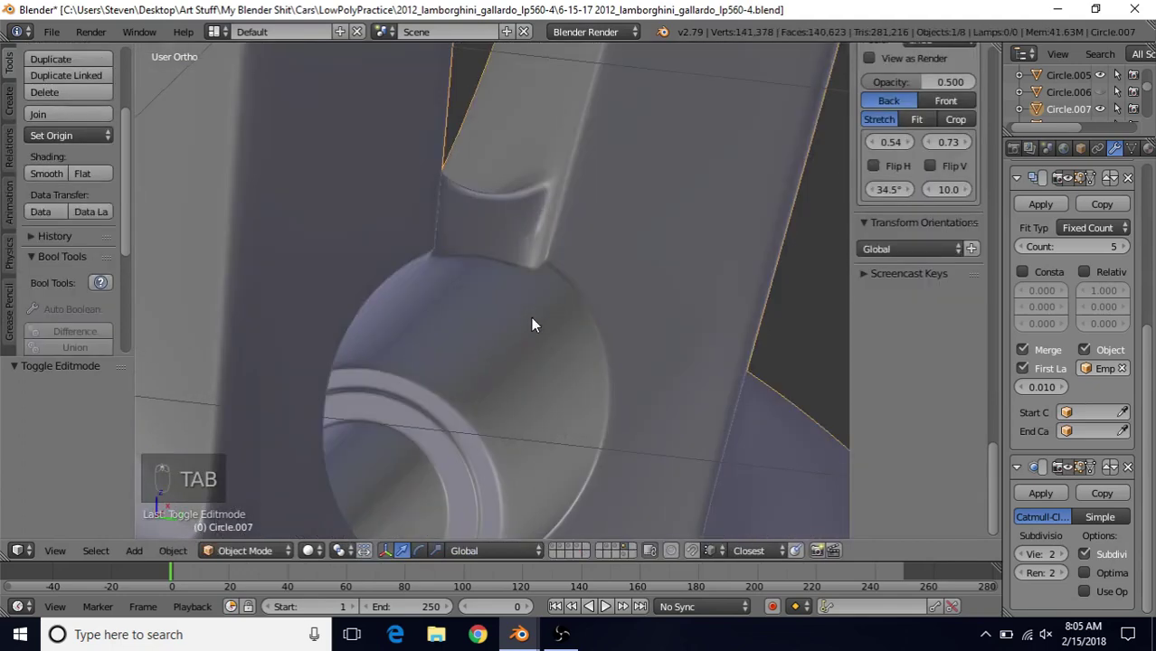
scroll(530, 324, "down", 2)
Step: Hide the subdivision in Edit Mode and examine the edges along the hub hole's wall and inner ledge
key("Tab")
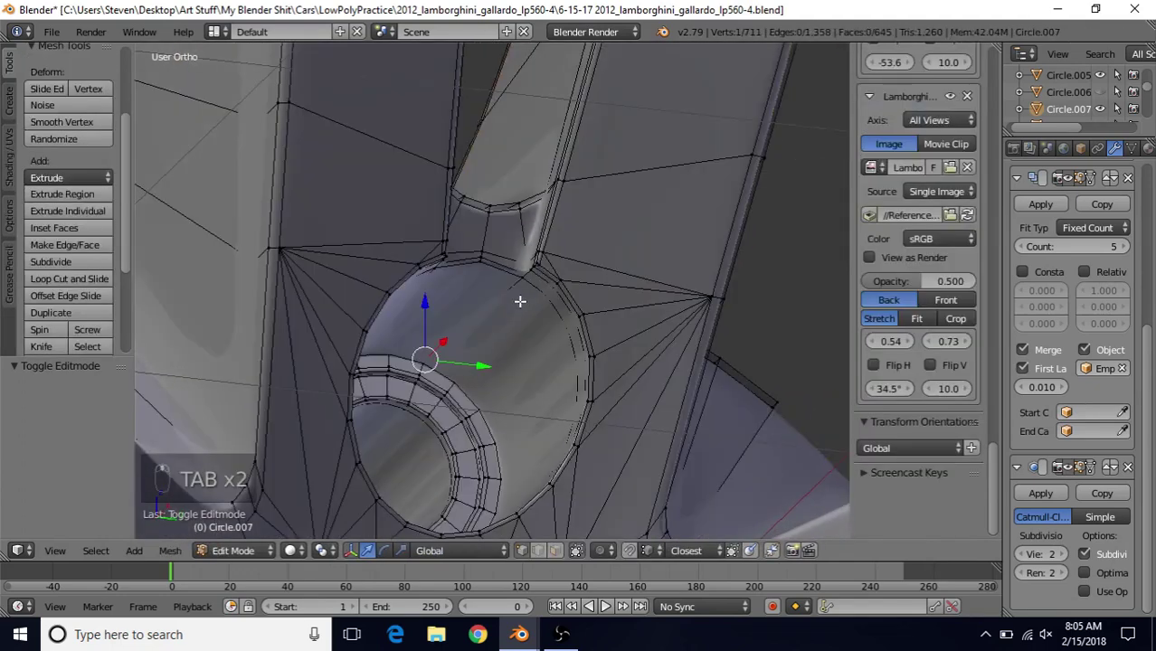
scroll(520, 299, "up", 2)
left_click(1068, 468)
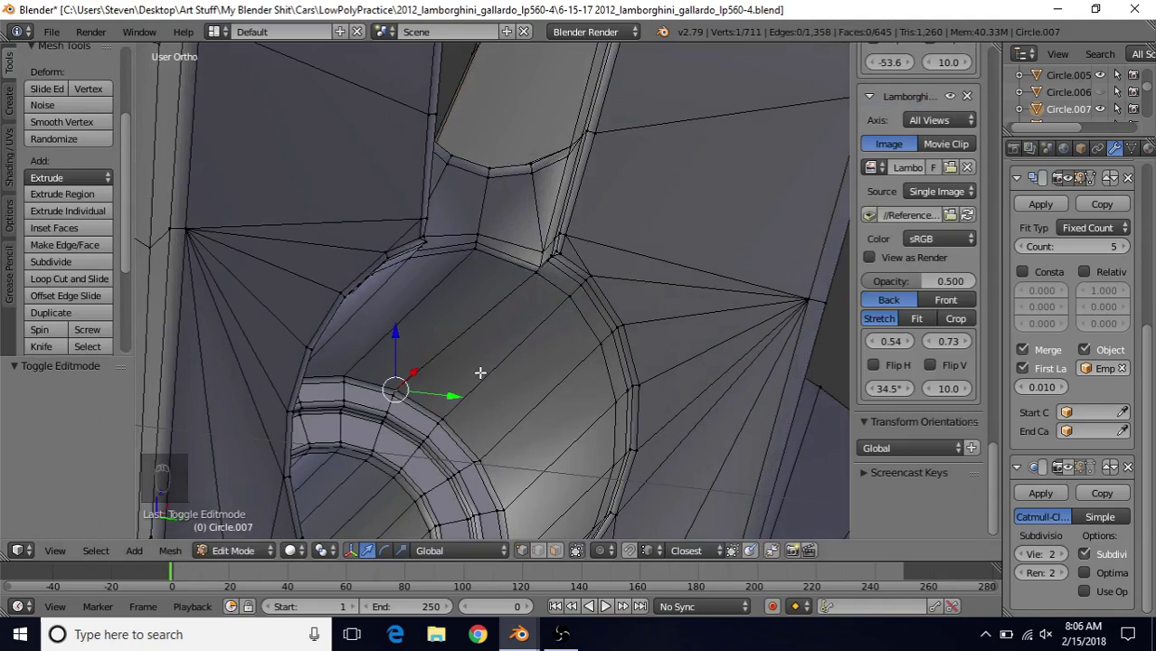
middle_click_drag(480, 373, 459, 395)
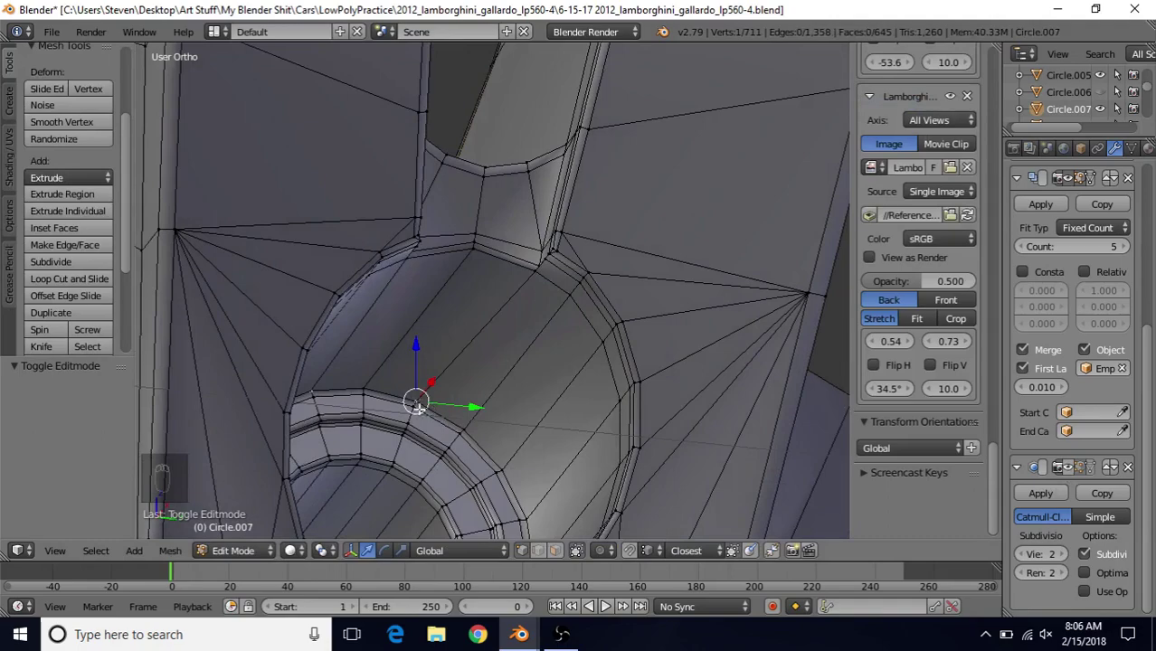
middle_click_drag(441, 353, 567, 315)
Step: Show the subdivision again in Object Mode and examine the smoothed spokes and hub from the back and front
key("Tab")
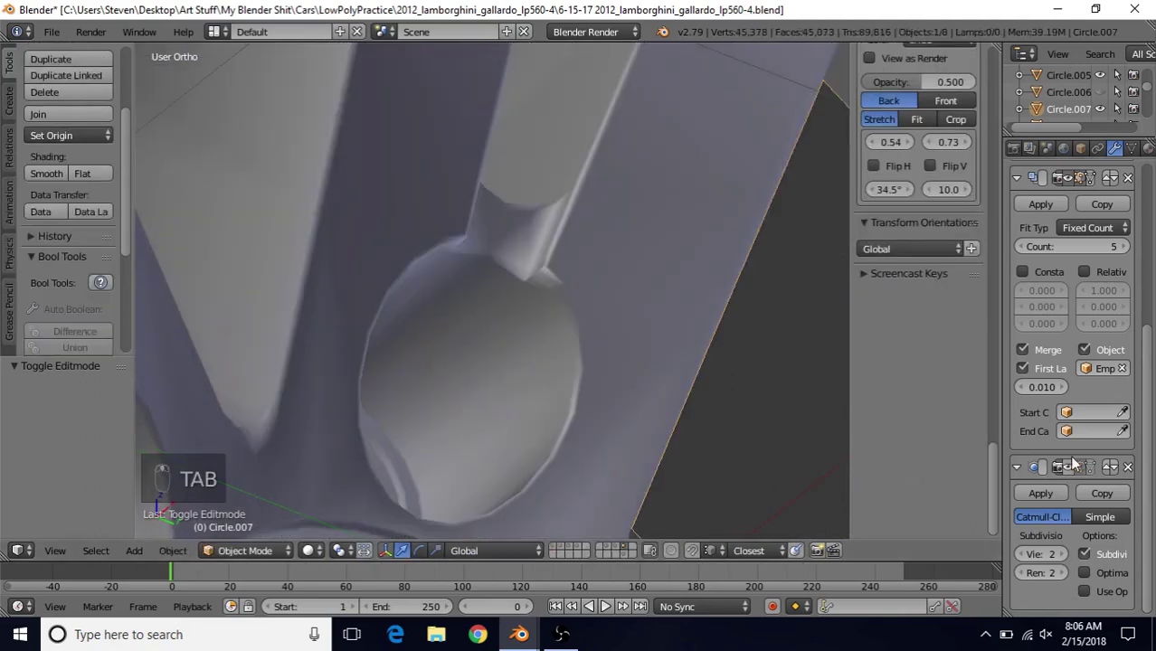
left_click(1067, 469)
scroll(381, 341, "down", 4)
middle_click_drag(381, 341, 444, 317)
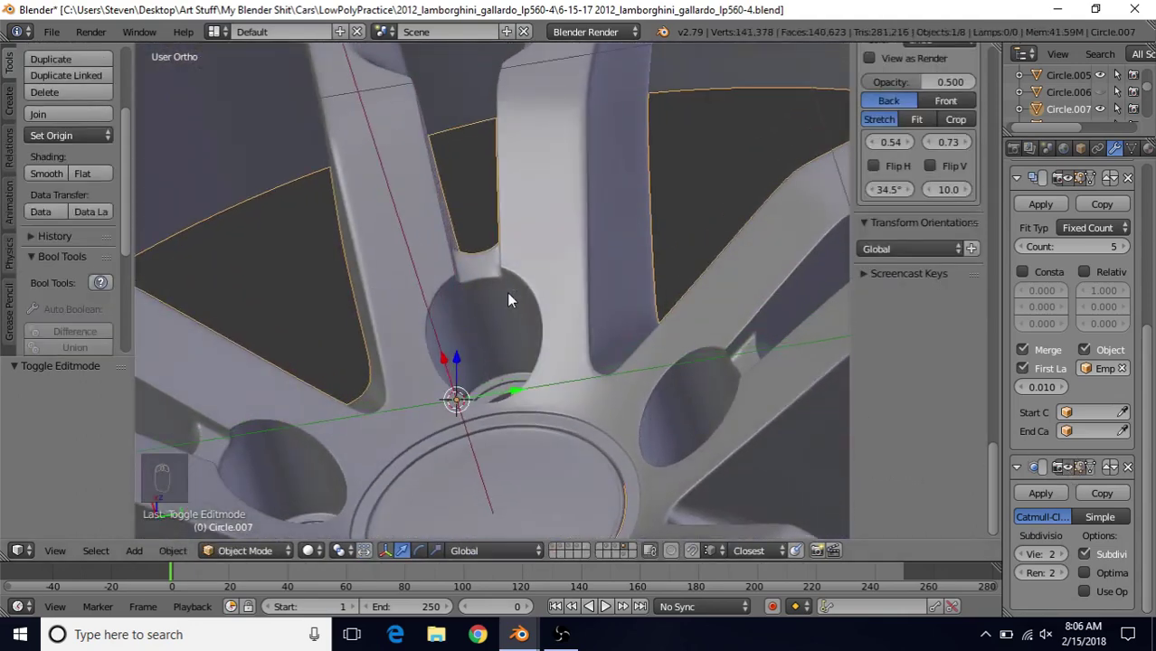
middle_click_drag(508, 300, 426, 269)
middle_click_drag(524, 289, 605, 407)
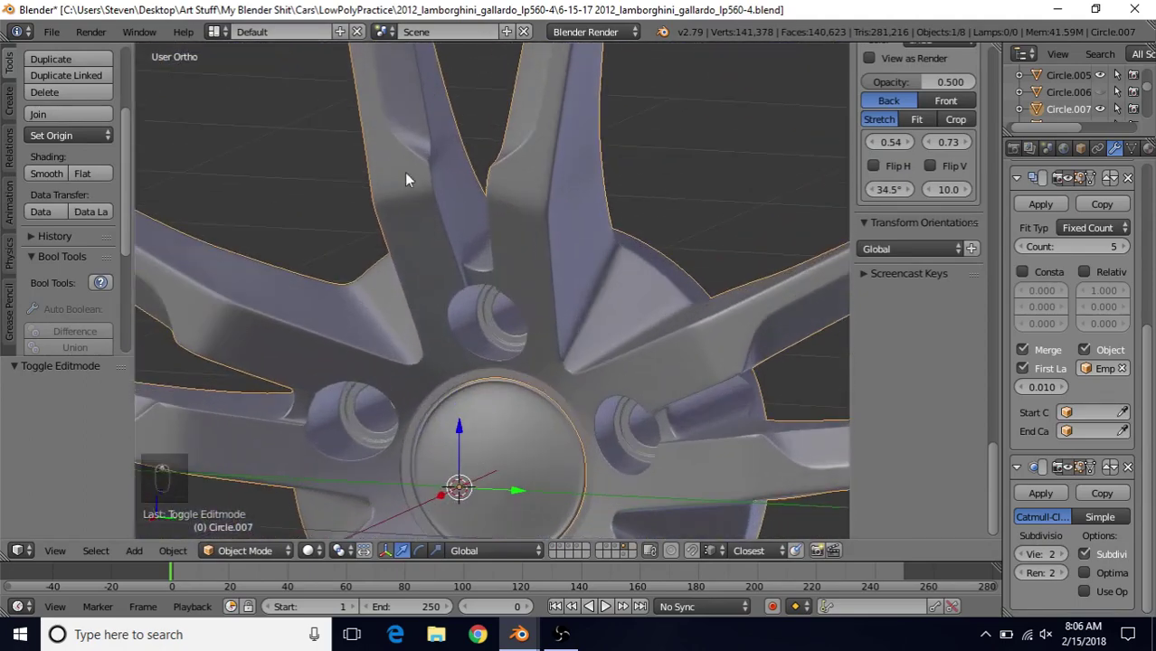
Step: Save the file under its current name
left_click(56, 33)
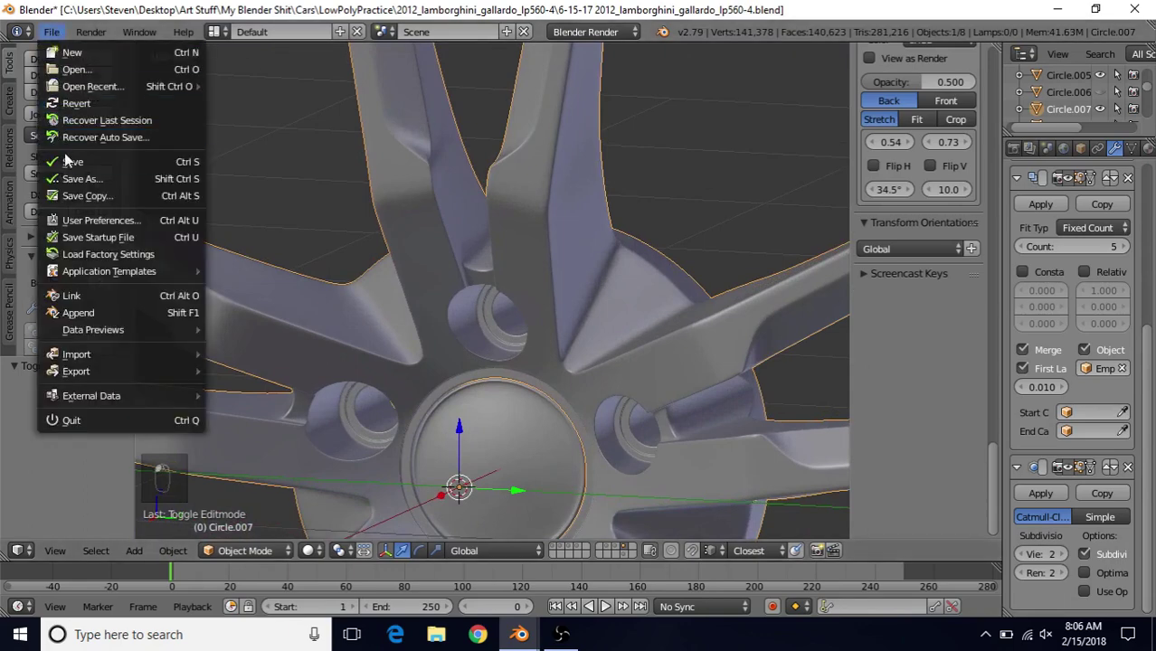